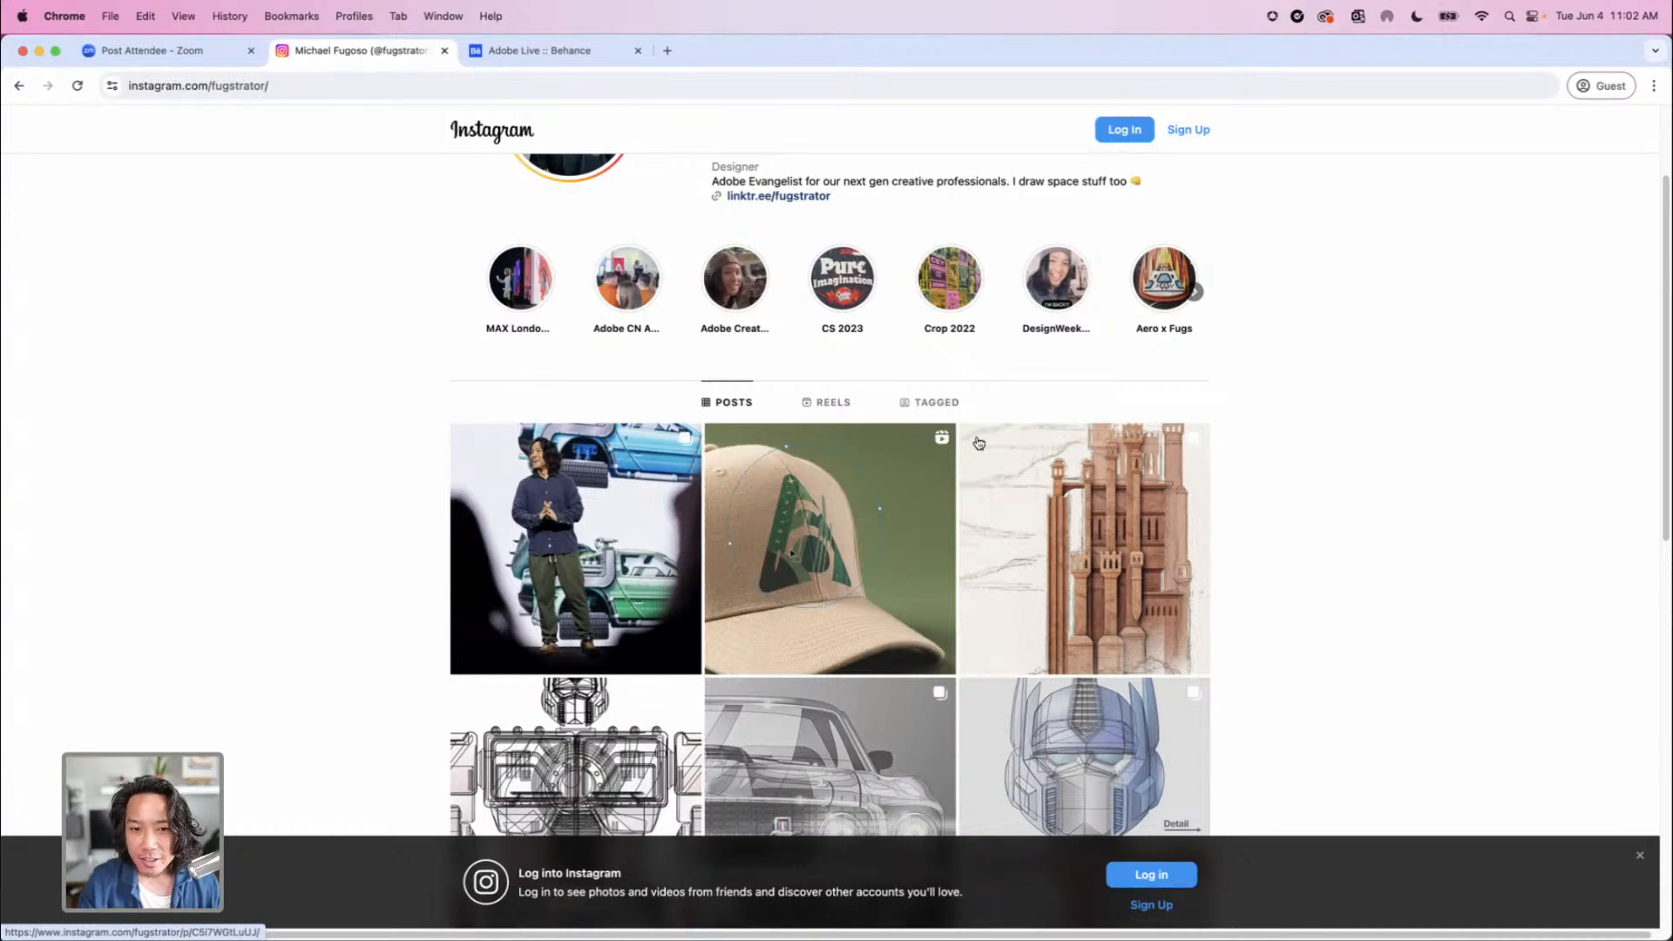
Look through the illustration posts on the designer's Instagram profile, try to open the cap reel, and dismiss the login prompt
{"action": "scroll", "coordinate": [968, 470], "scroll_direction": "down", "scroll_amount": 3}
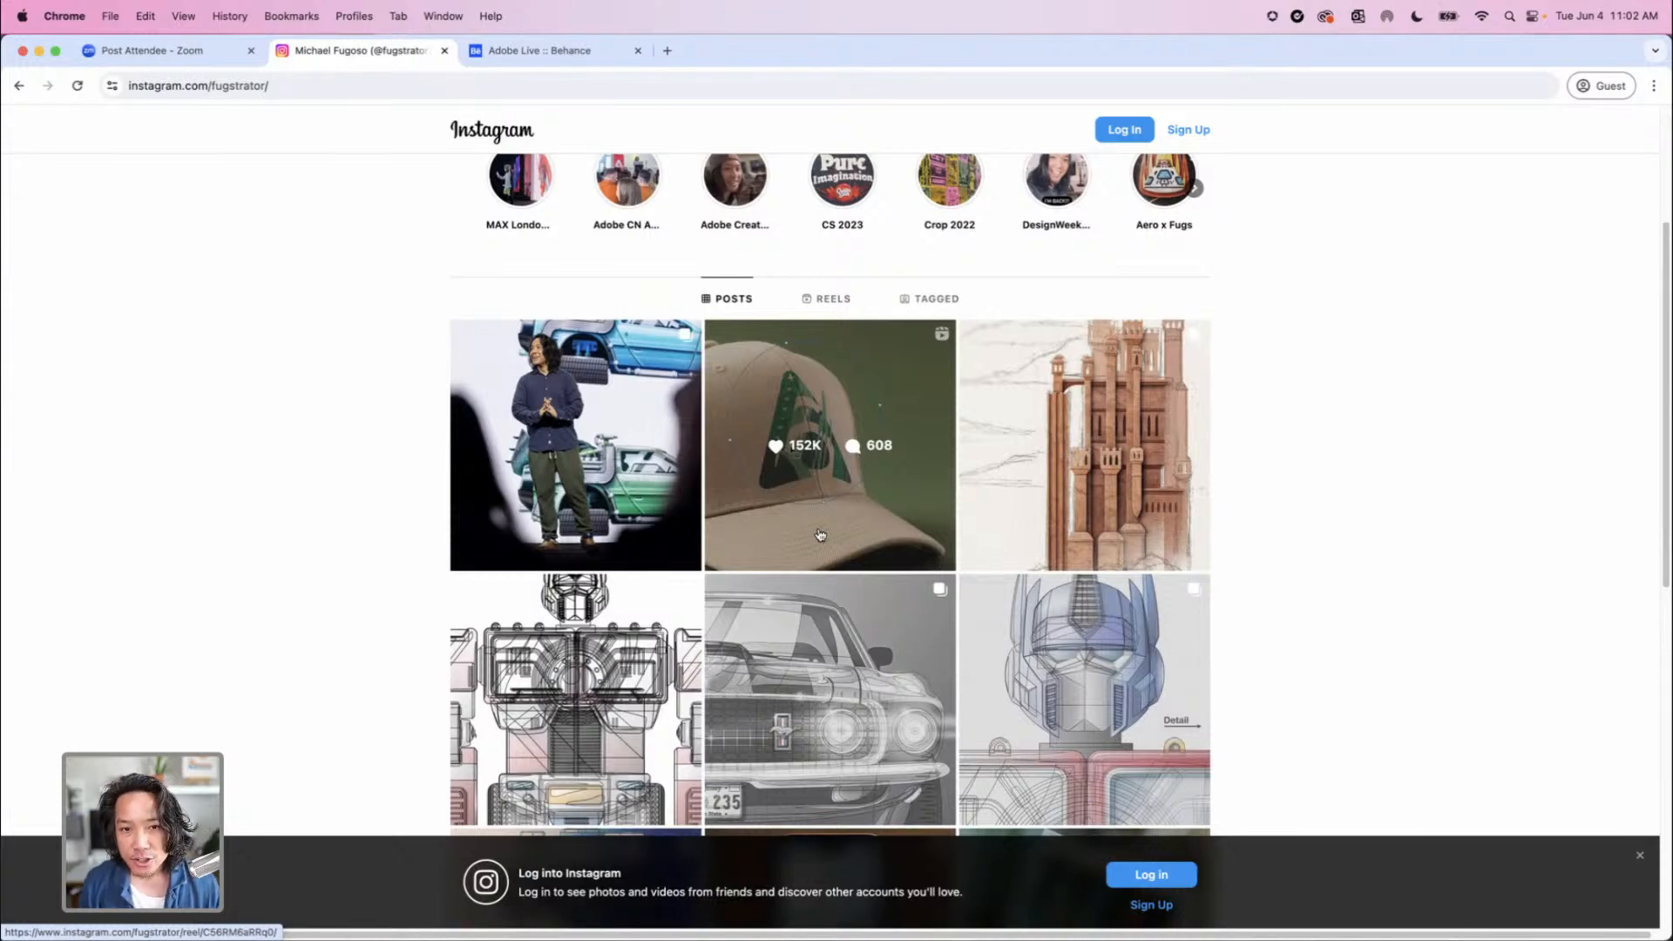
{"action": "scroll", "coordinate": [819, 523], "scroll_direction": "down", "scroll_amount": 5}
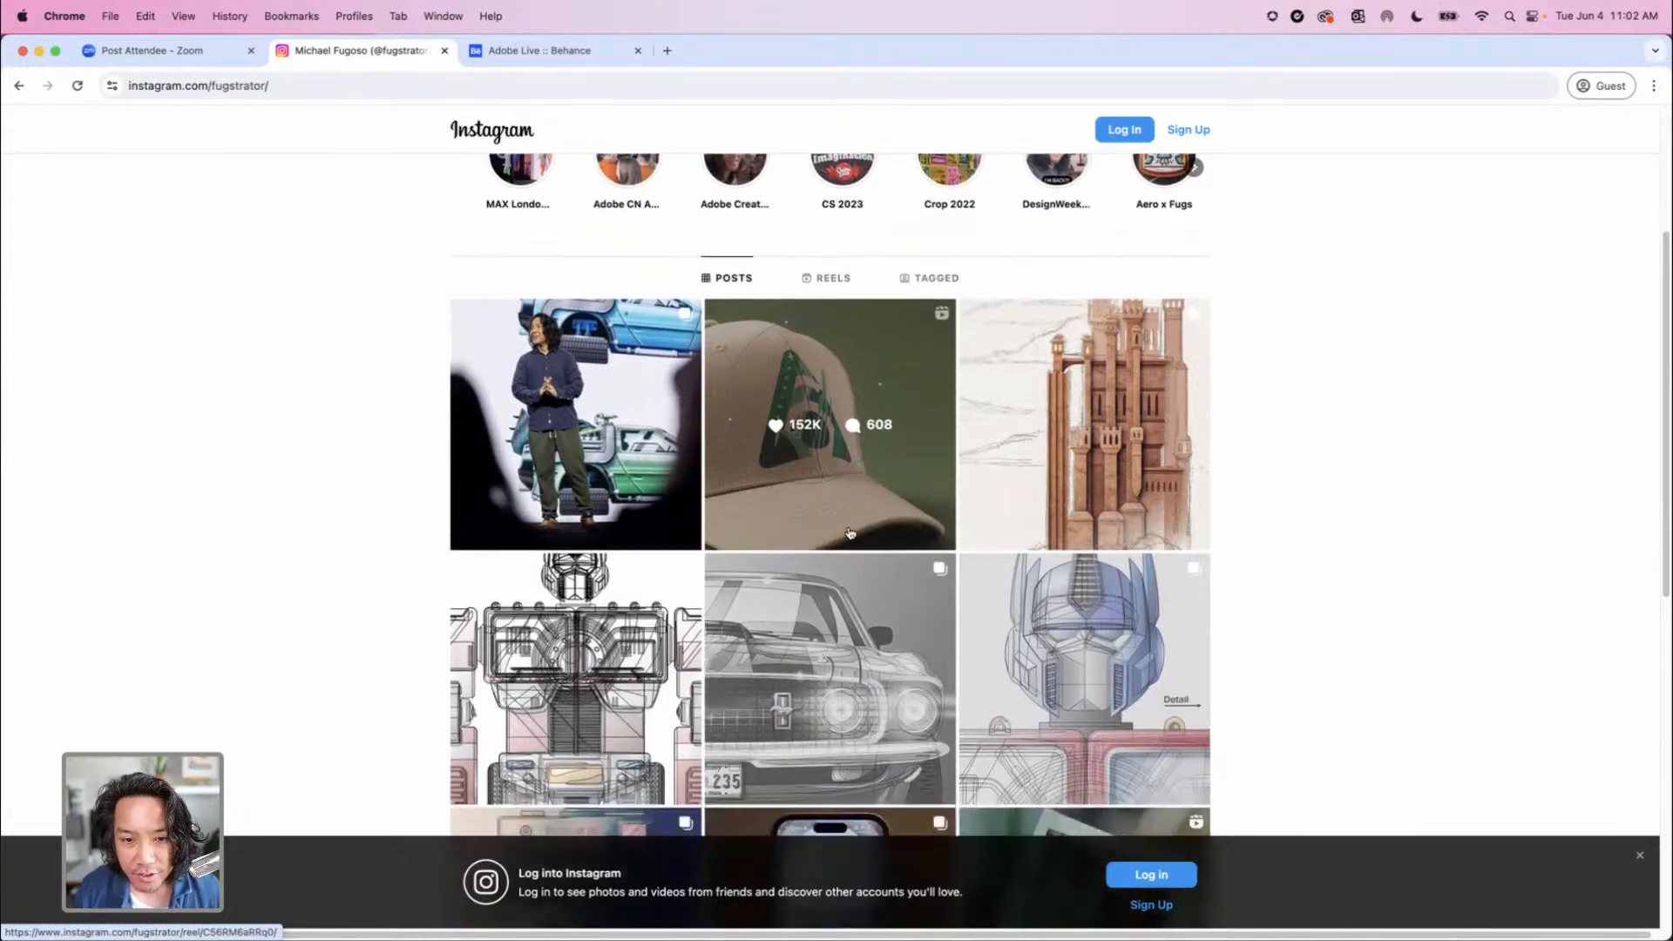
{"action": "scroll", "coordinate": [695, 452], "scroll_direction": "up", "scroll_amount": 2}
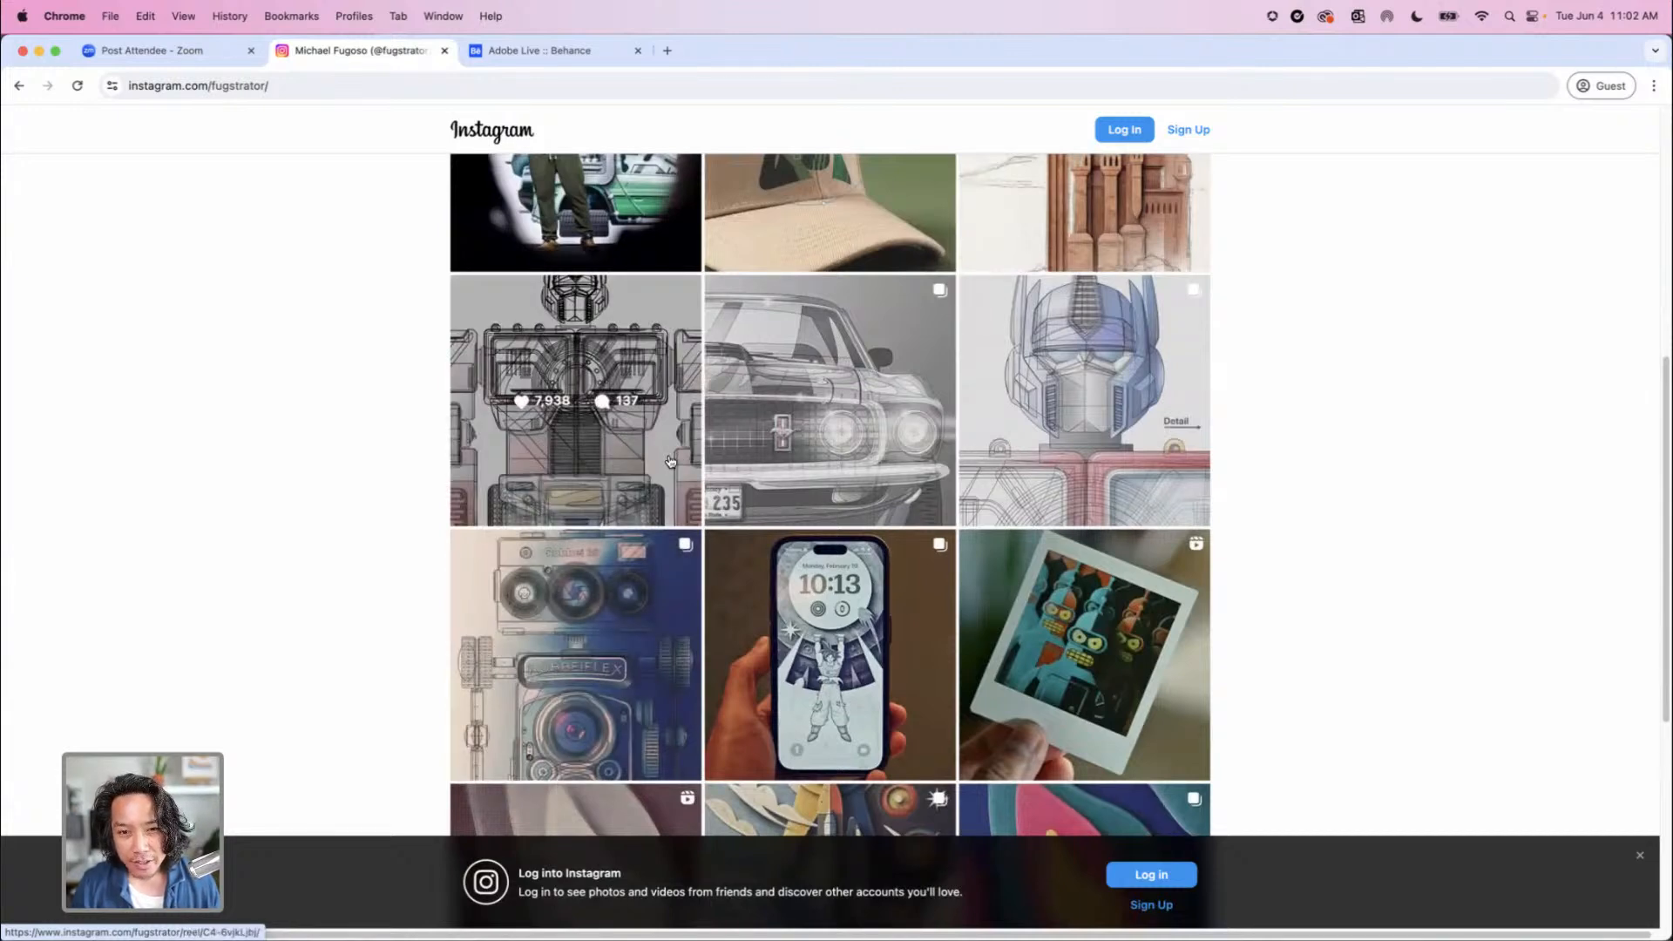
{"action": "scroll", "coordinate": [670, 461], "scroll_direction": "up", "scroll_amount": 3}
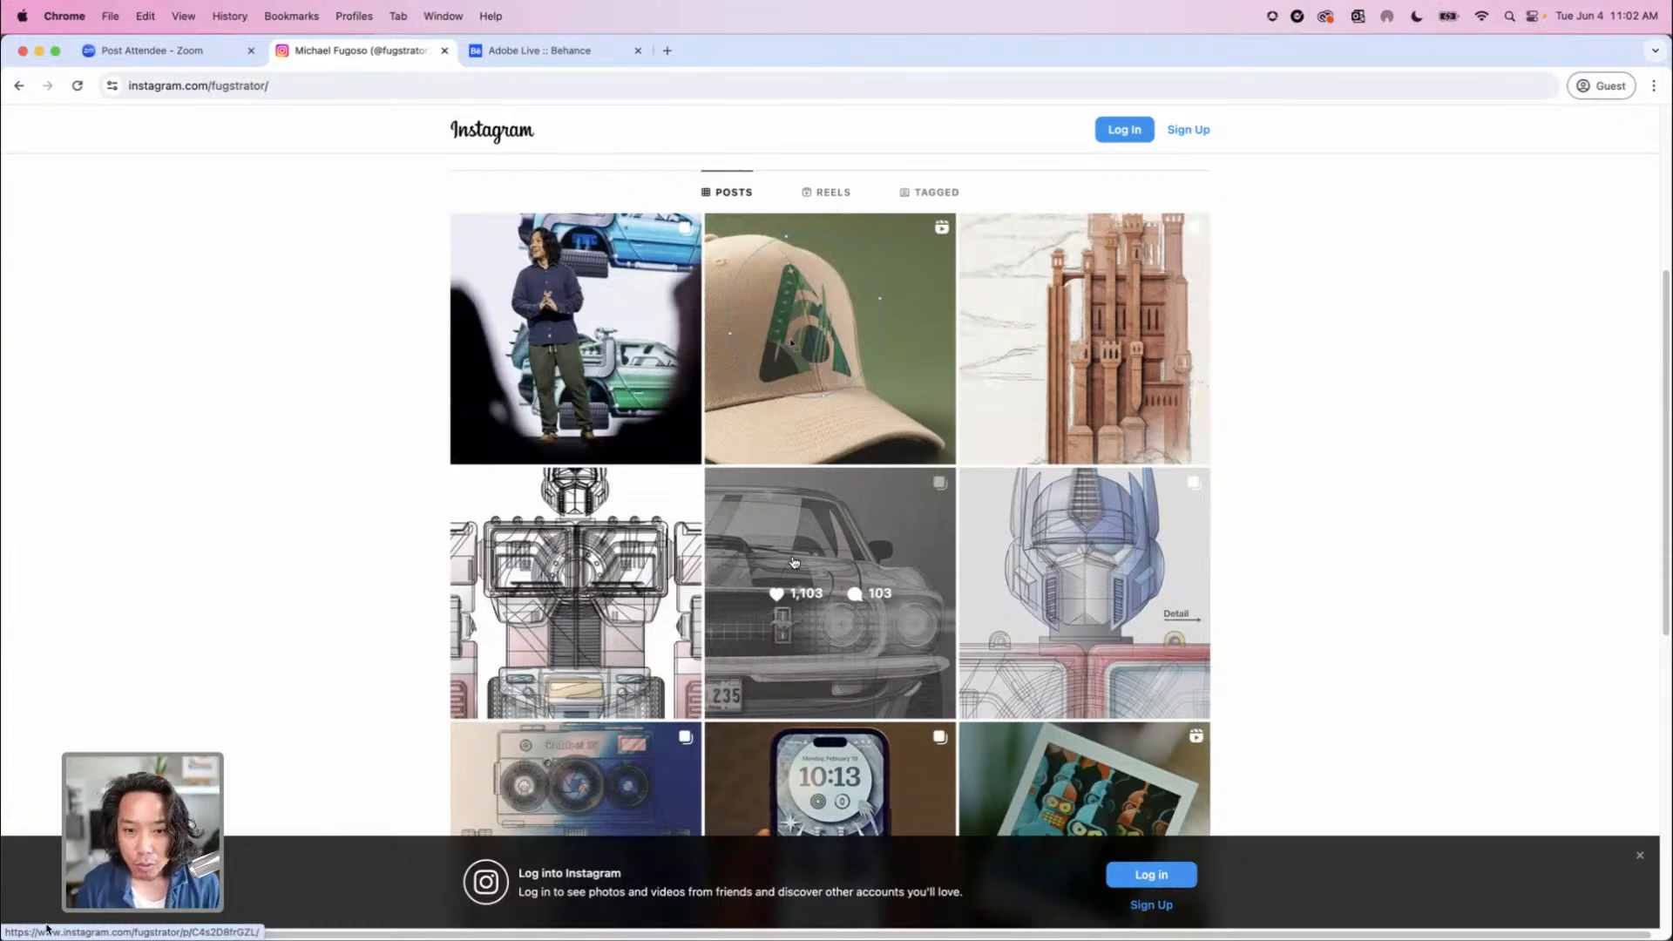
{"action": "scroll", "coordinate": [794, 562], "scroll_direction": "down", "scroll_amount": 7}
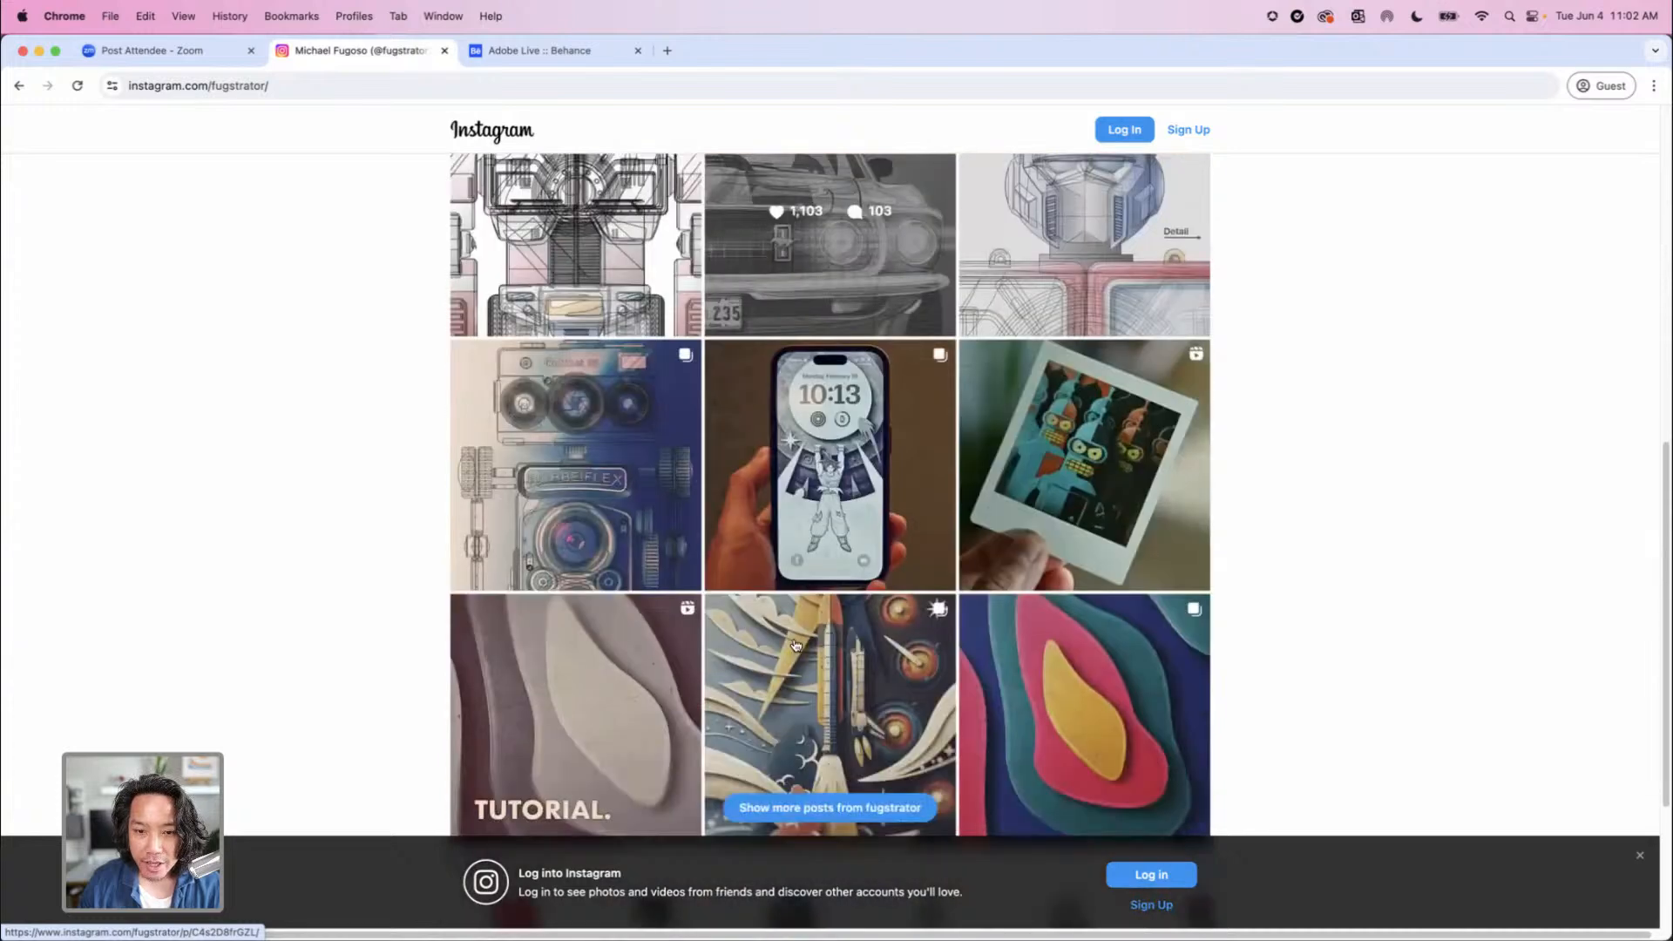
{"action": "scroll", "coordinate": [796, 628], "scroll_direction": "up", "scroll_amount": 5}
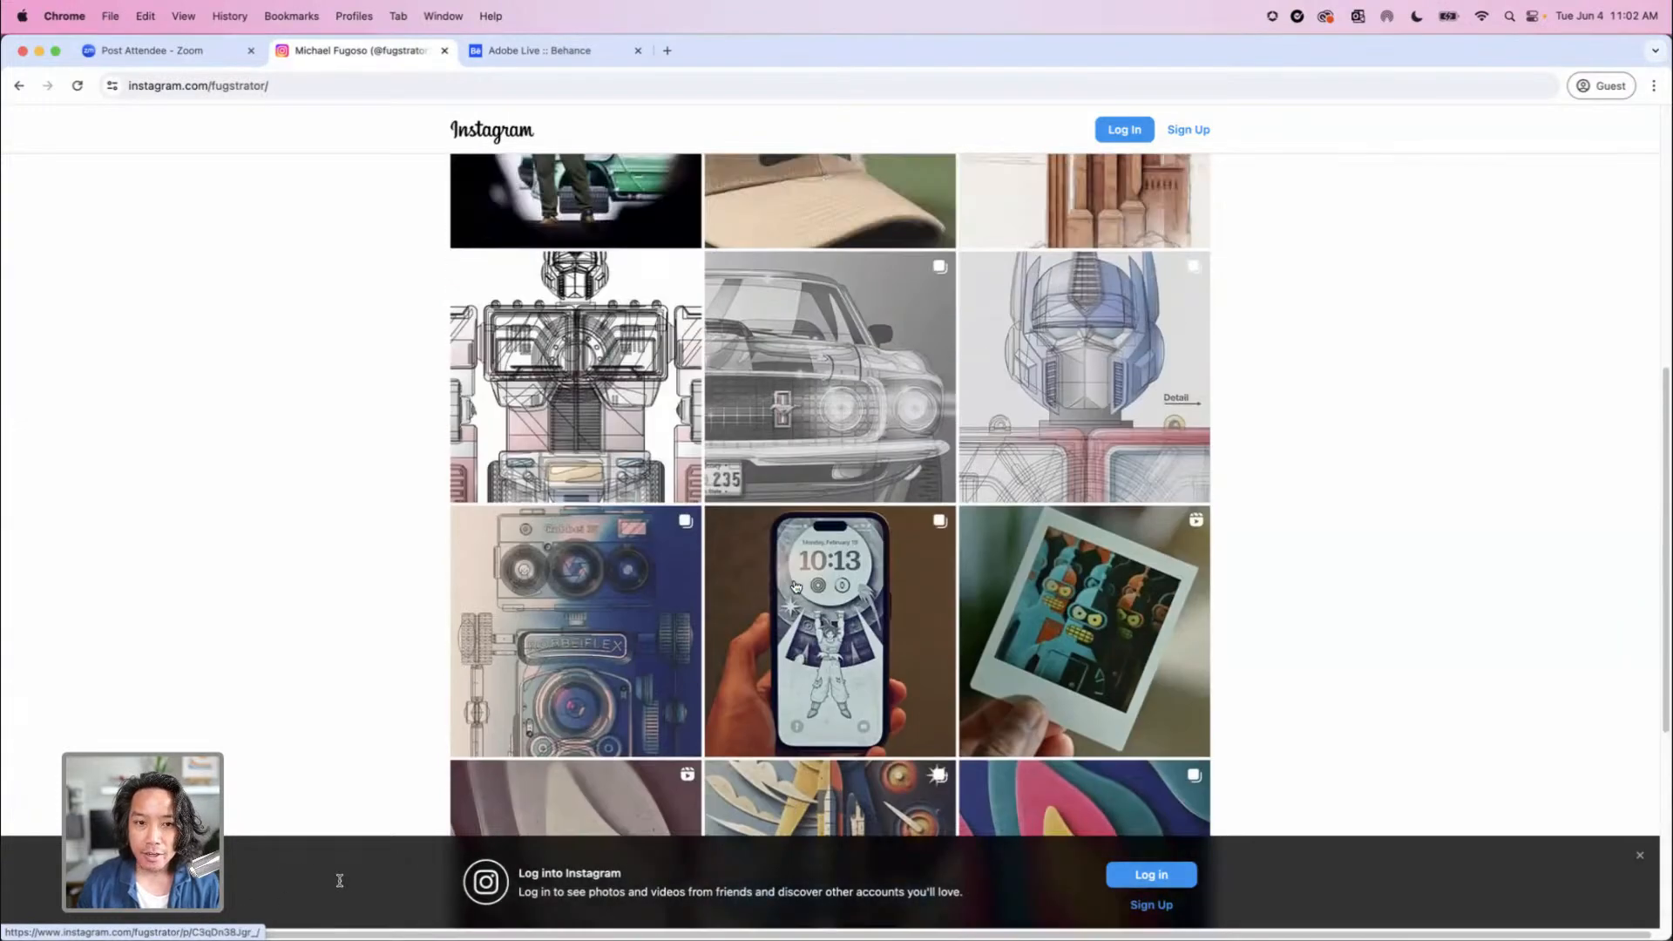
{"action": "scroll", "coordinate": [796, 588], "scroll_direction": "up", "scroll_amount": 1}
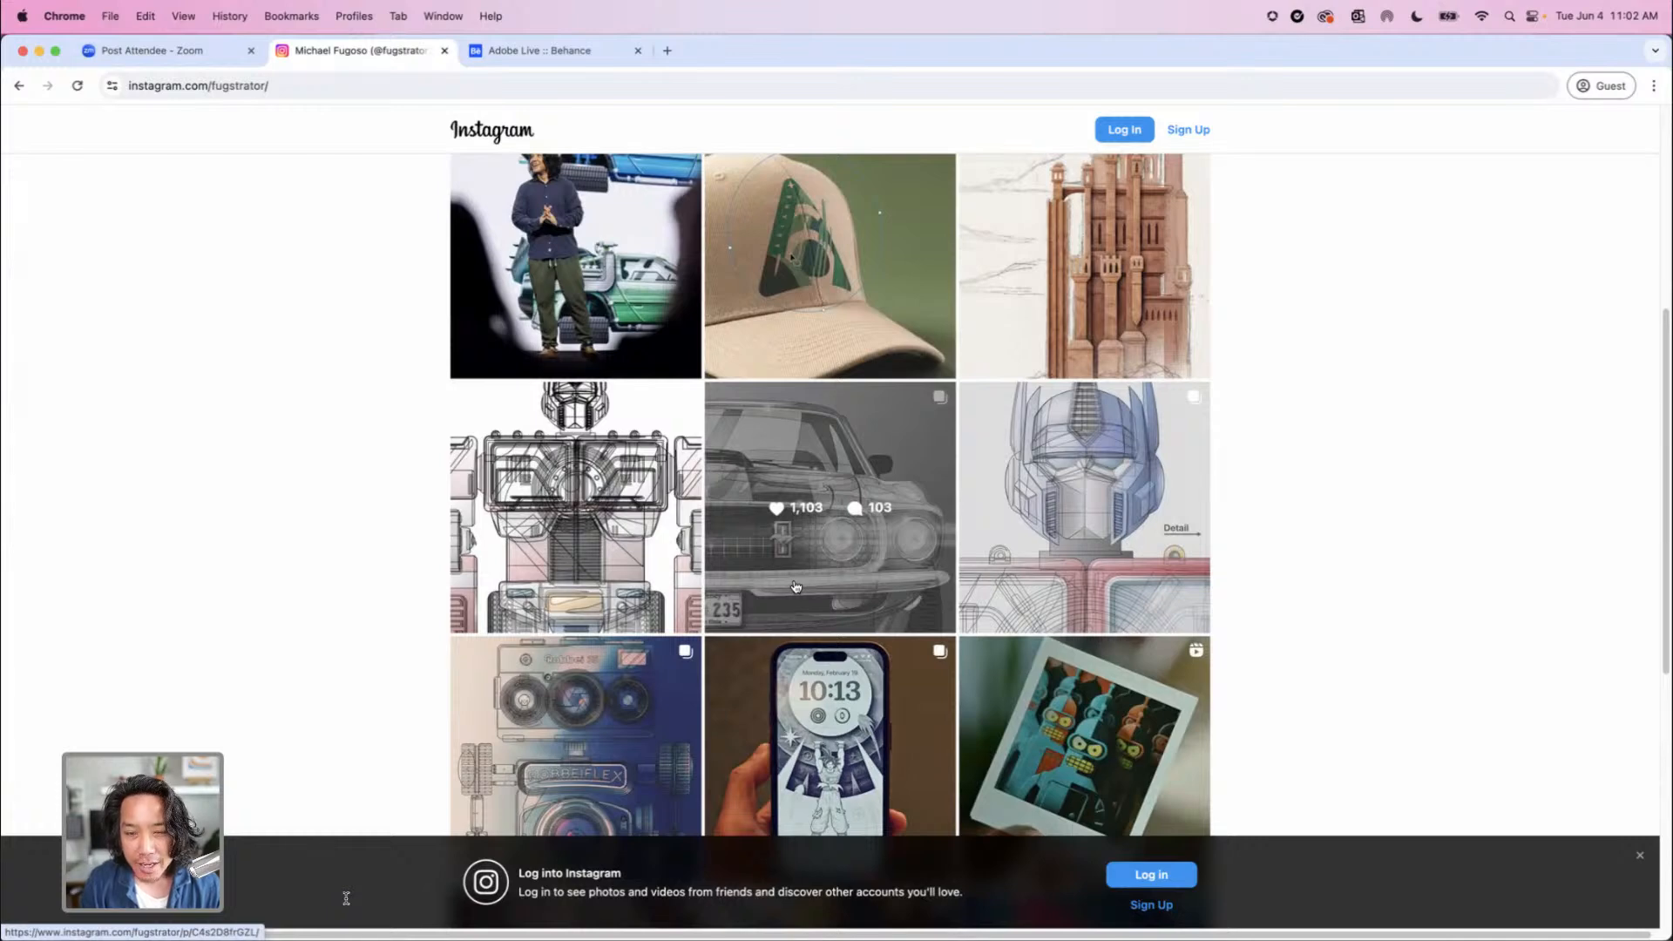
{"action": "scroll", "coordinate": [789, 575], "scroll_direction": "up", "scroll_amount": 3}
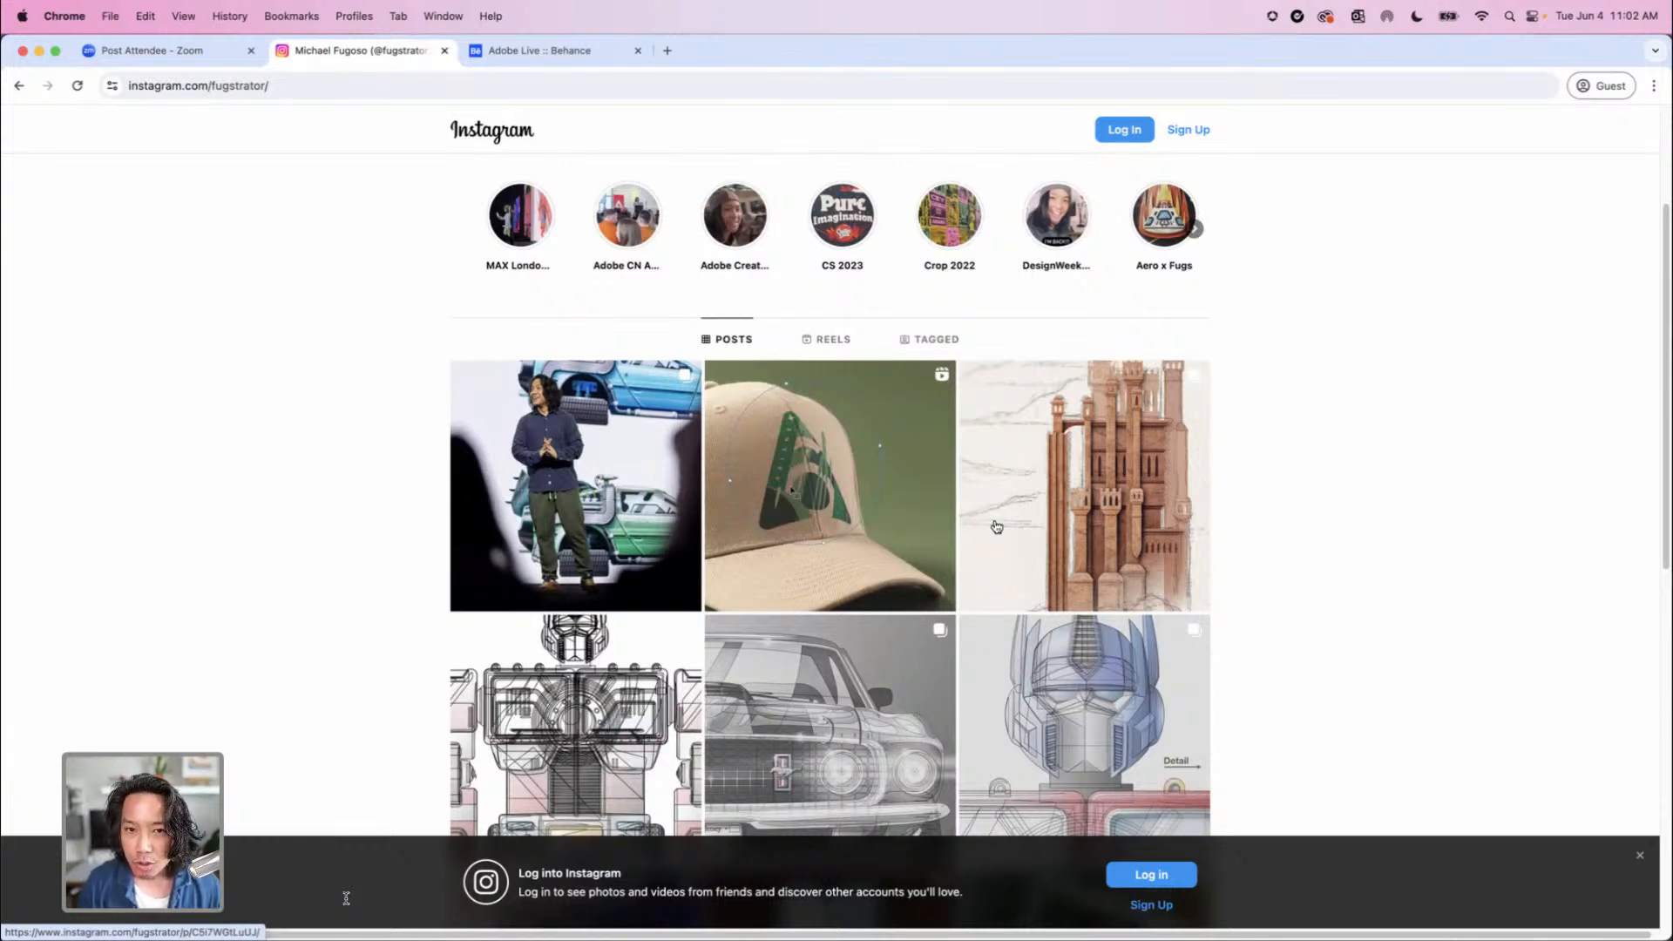
{"action": "left_click", "coordinate": [837, 534]}
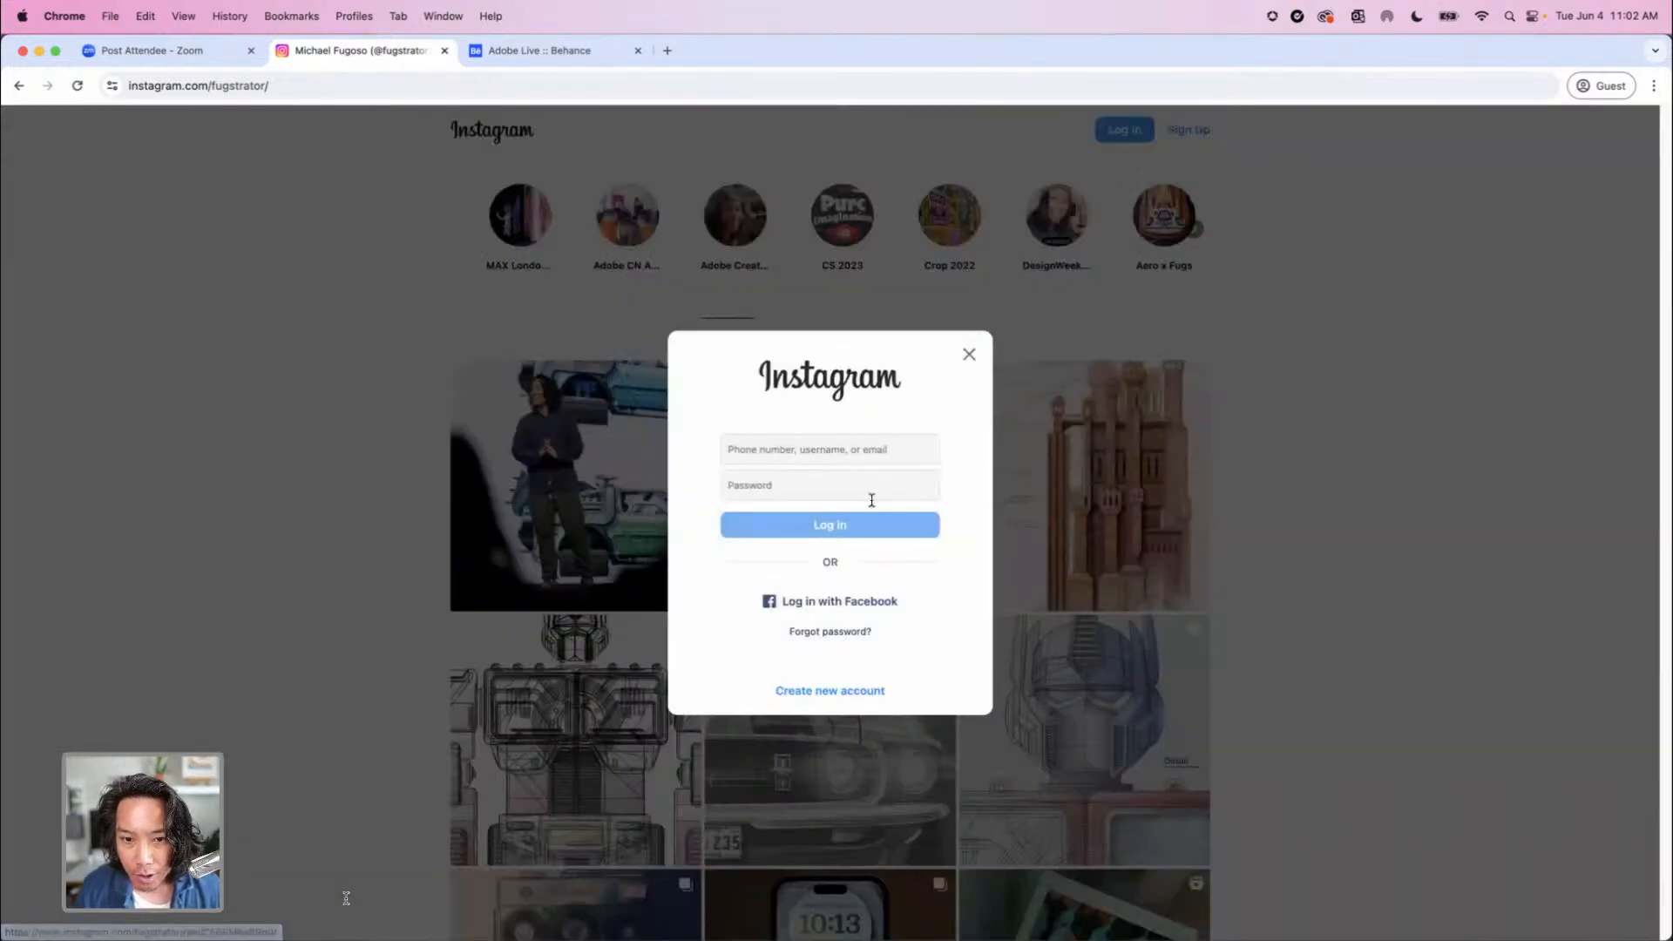
{"action": "left_click", "coordinate": [969, 354]}
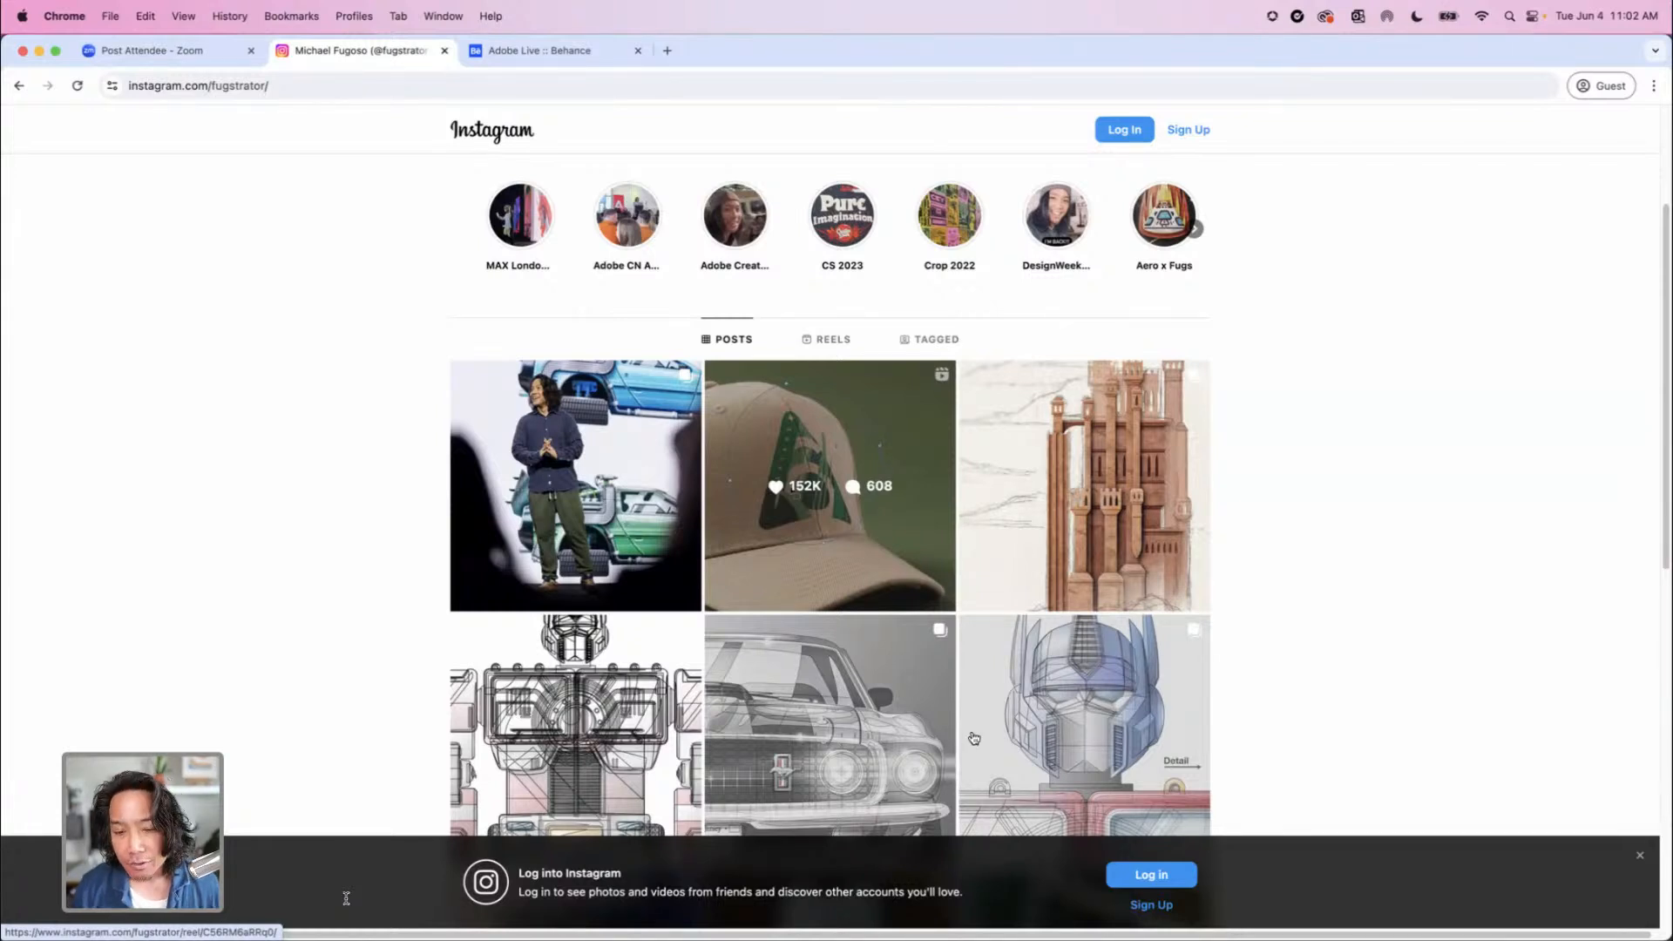
Minimize the browser, switch to Illustrator with Mockup-Beta.ai, and select the "Robots in Space!" artwork group
{"action": "left_click", "coordinate": [39, 51]}
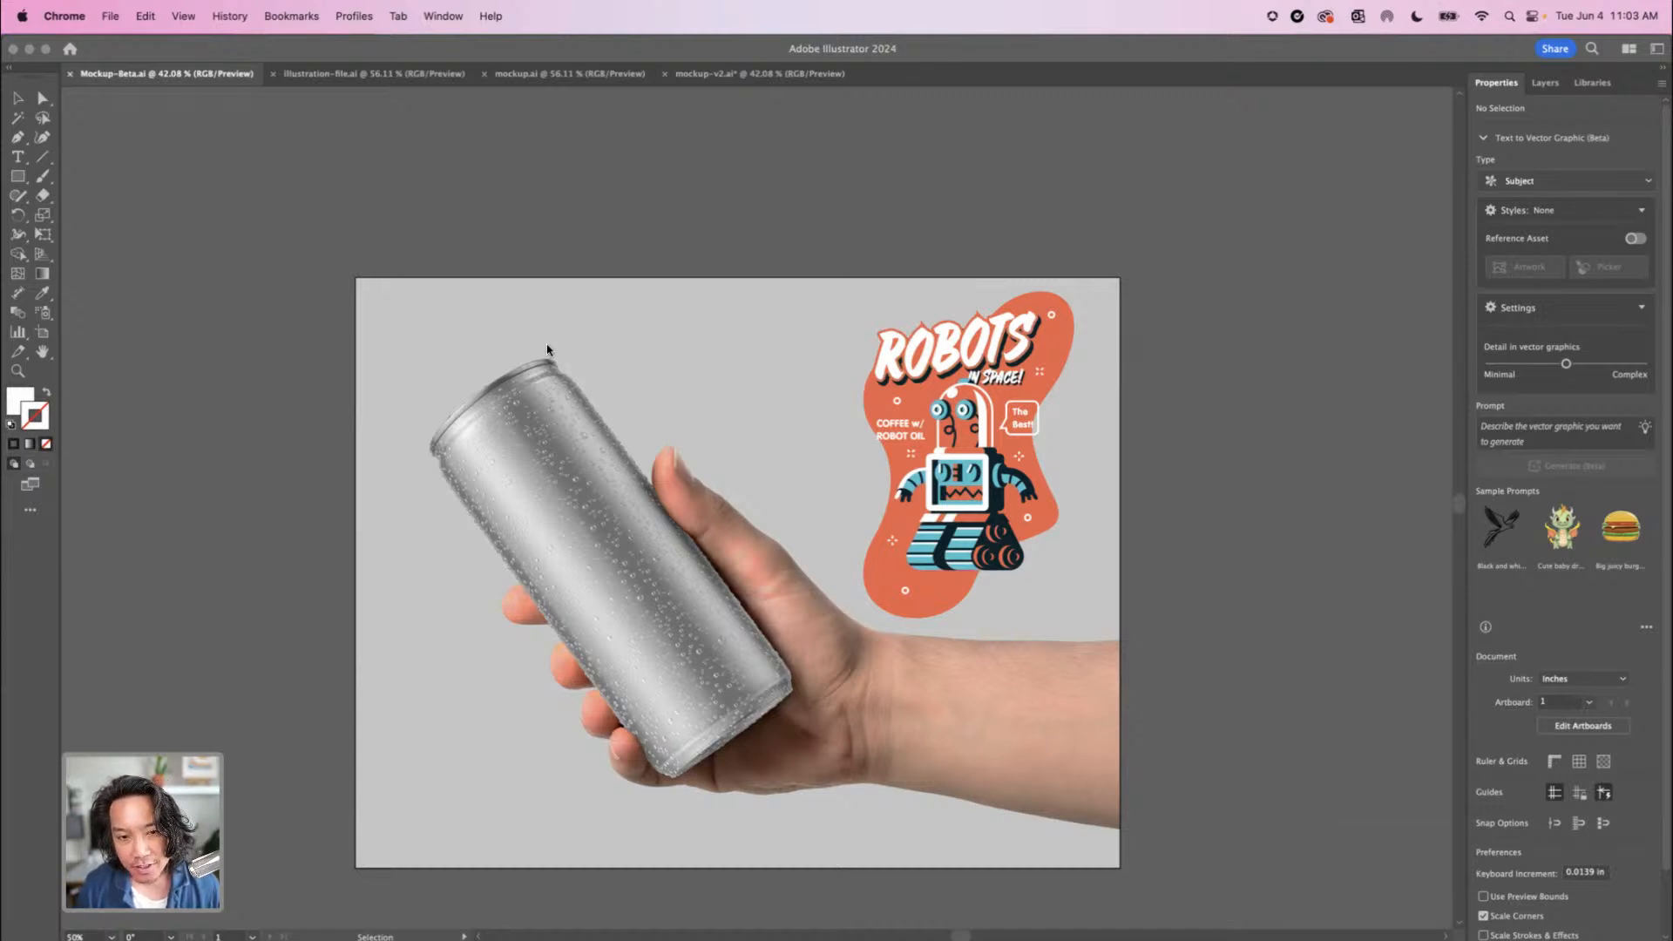
{"action": "left_click", "coordinate": [923, 443]}
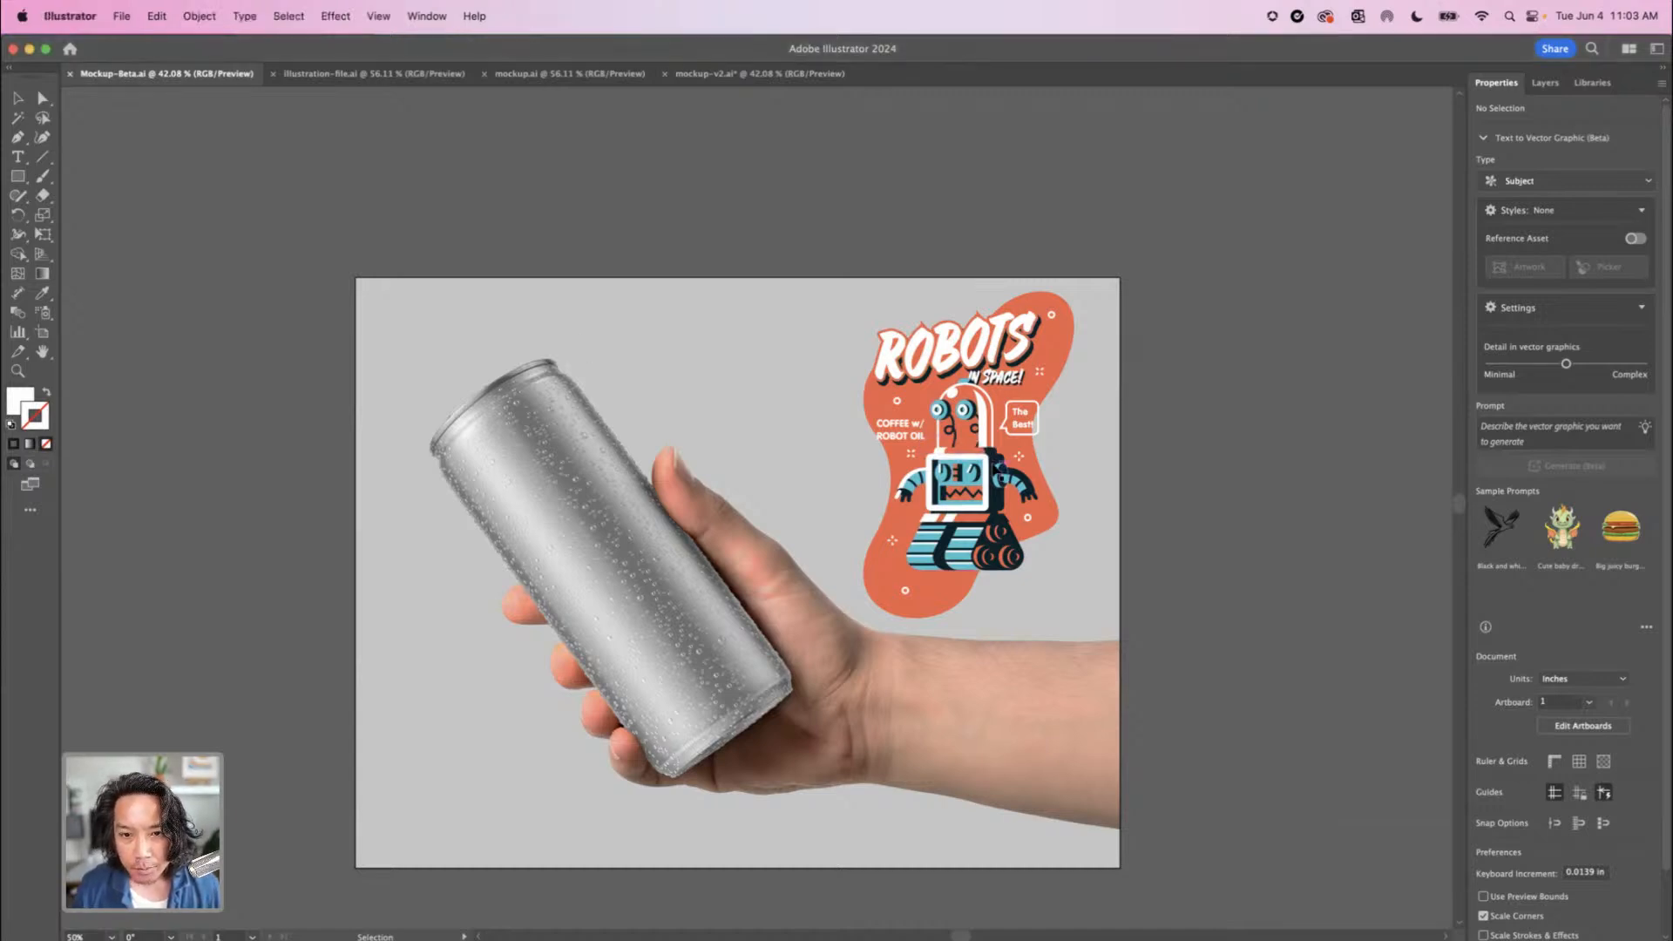
{"action": "left_click", "coordinate": [996, 470]}
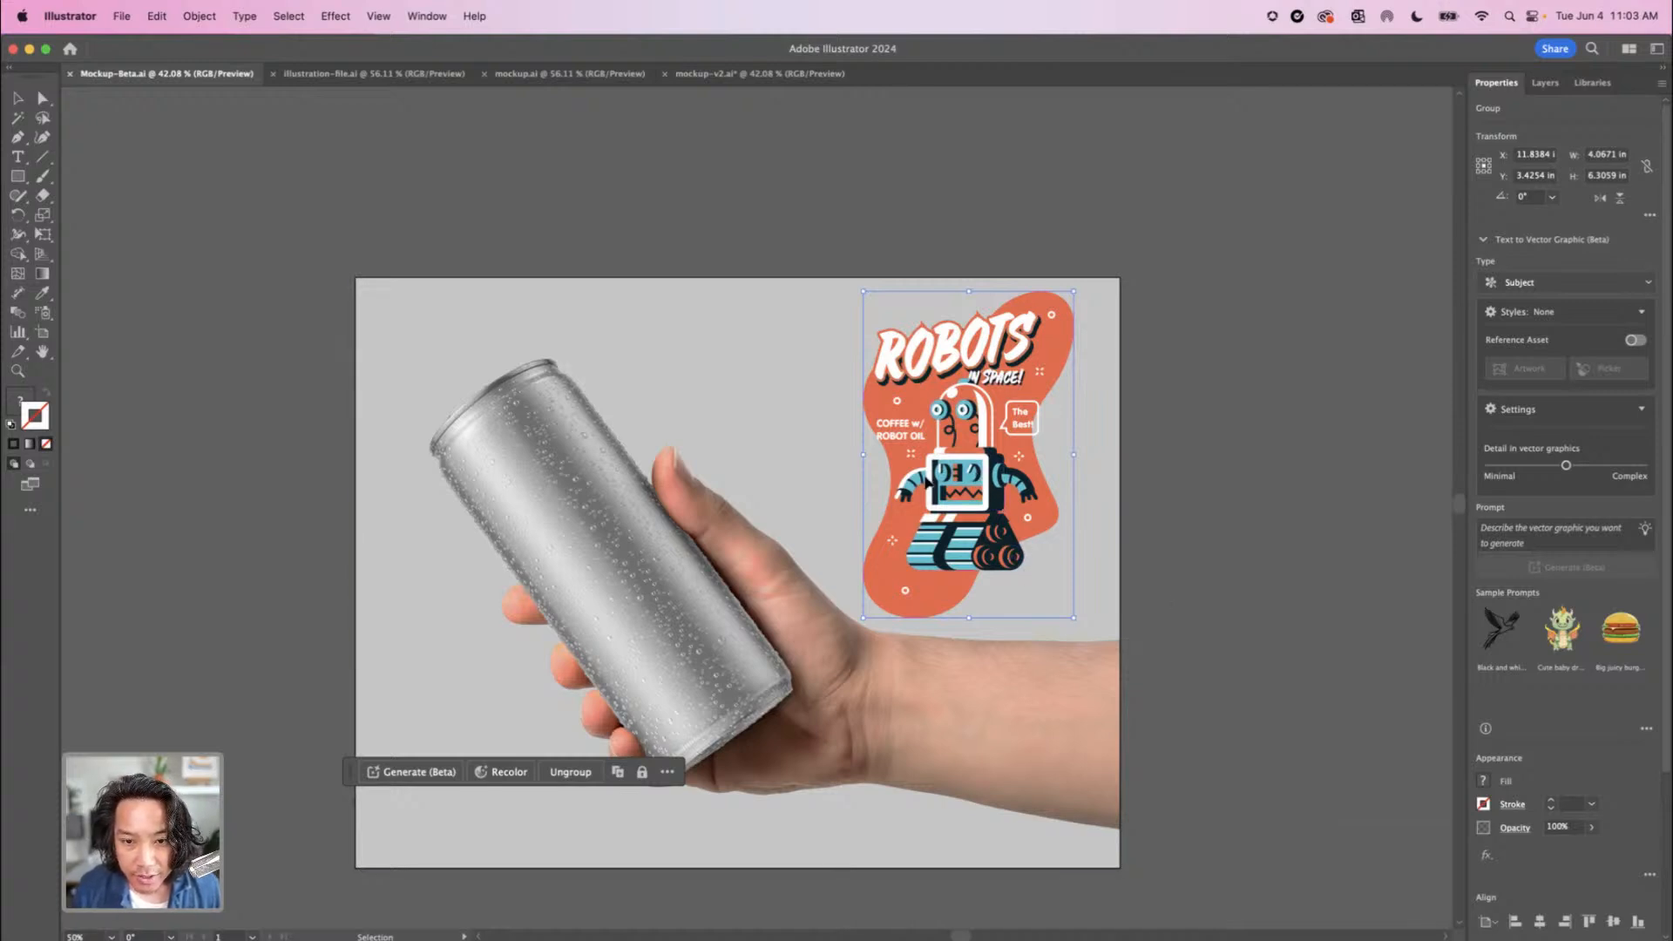
Try laying the robot artwork flat over the can photo, and undo the move
{"action": "left_click_drag", "start_coordinate": [984, 475], "coordinate": [620, 582]}
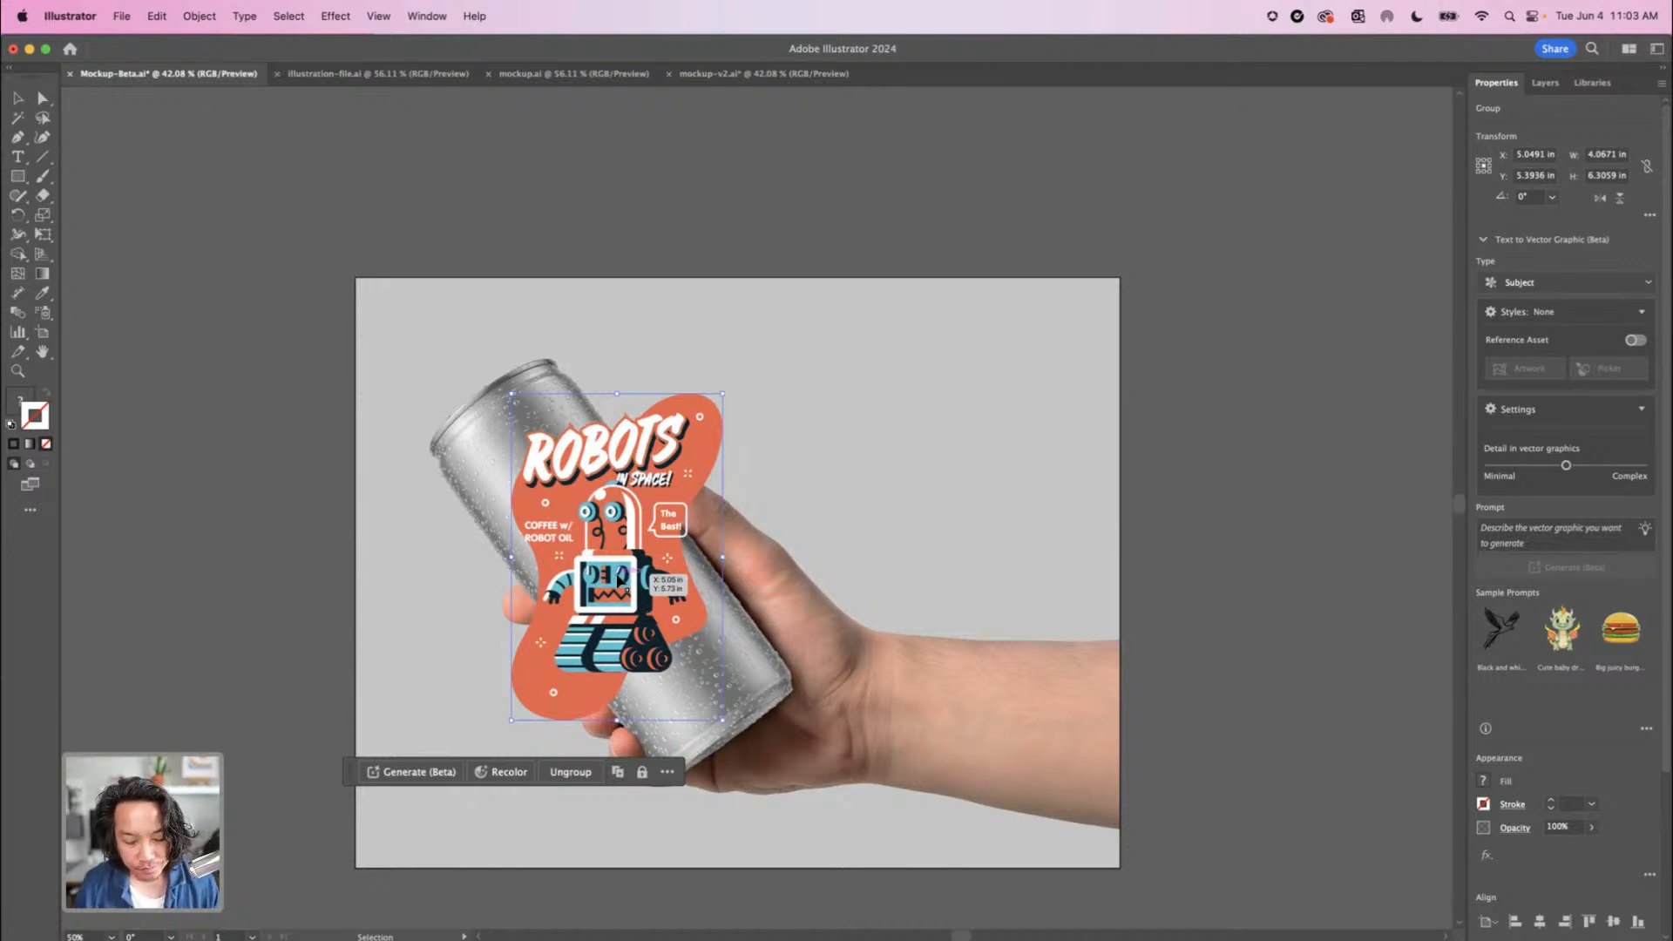
{"action": "key", "text": "cmd+z"}
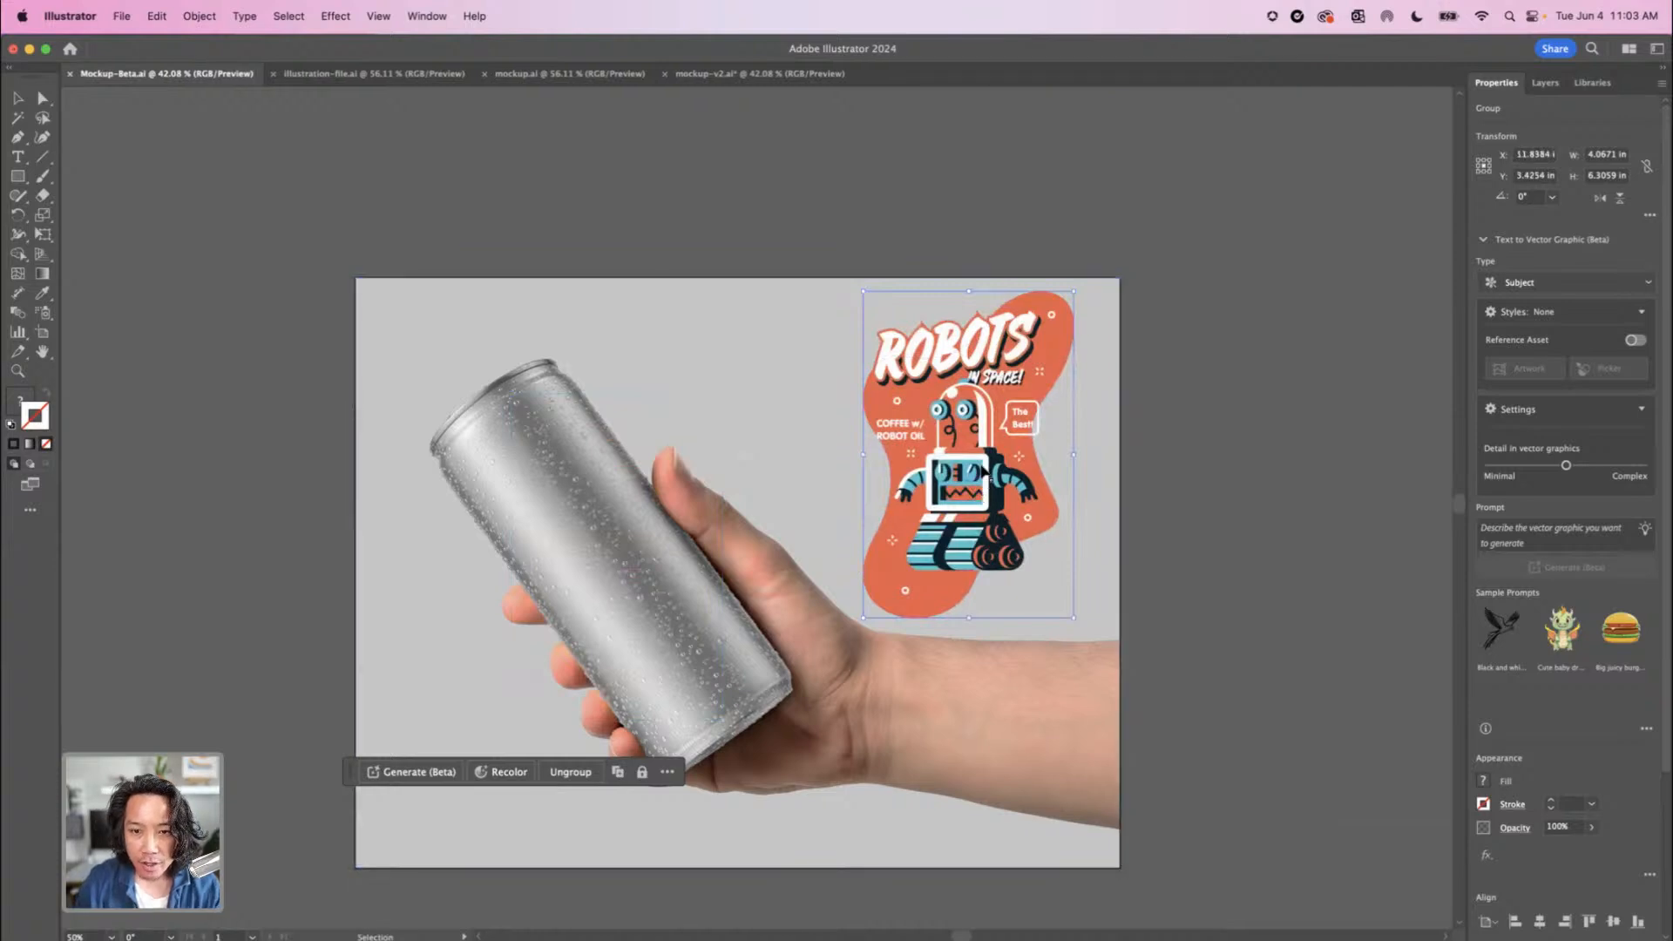
{"action": "left_click_drag", "start_coordinate": [982, 471], "coordinate": [983, 469]}
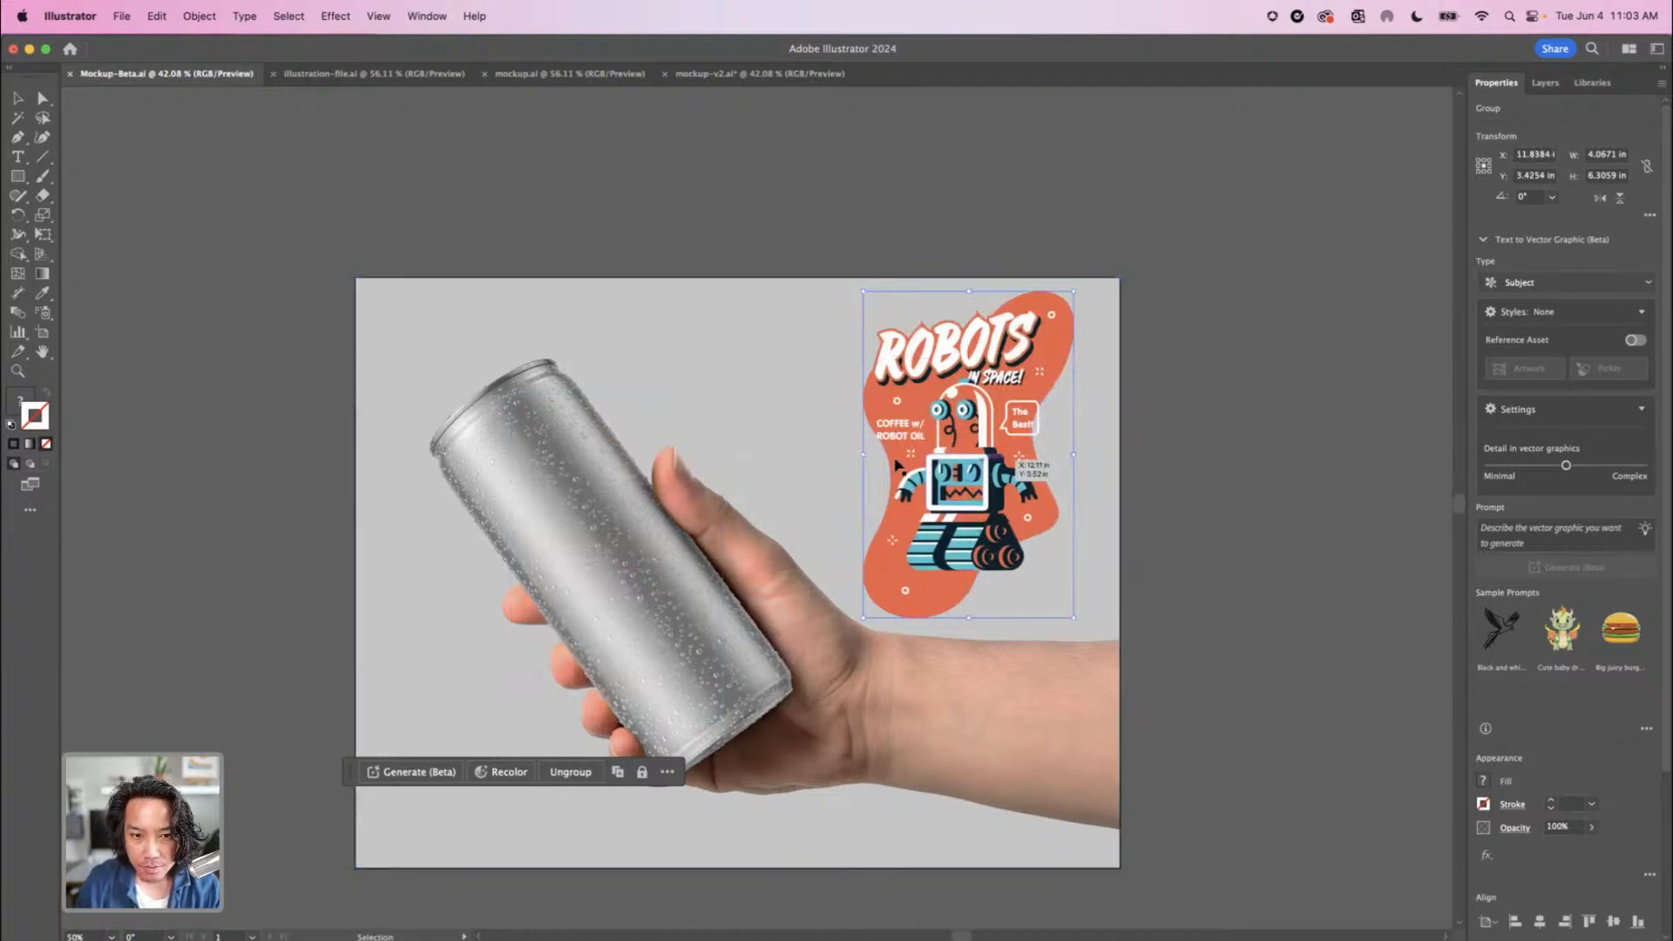
{"action": "left_click", "coordinate": [567, 498]}
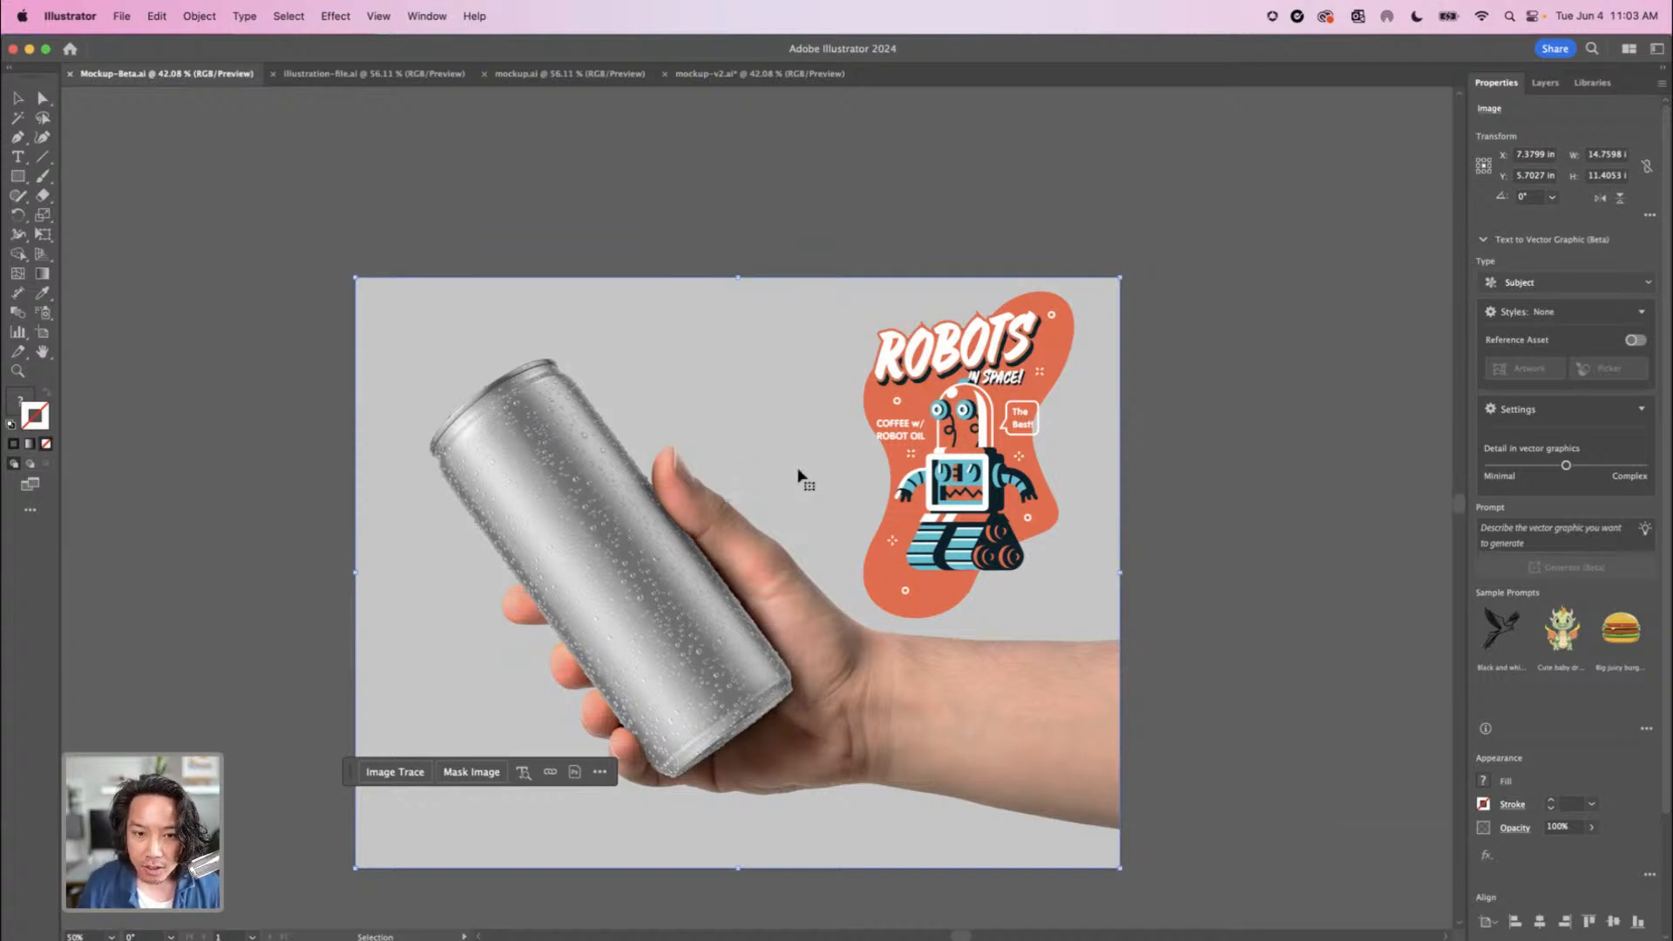
Move the robot artwork onto the can and rotate it to match the can's tilt
{"action": "left_click", "coordinate": [959, 426]}
{"action": "left_click_drag", "start_coordinate": [891, 464], "coordinate": [758, 485]}
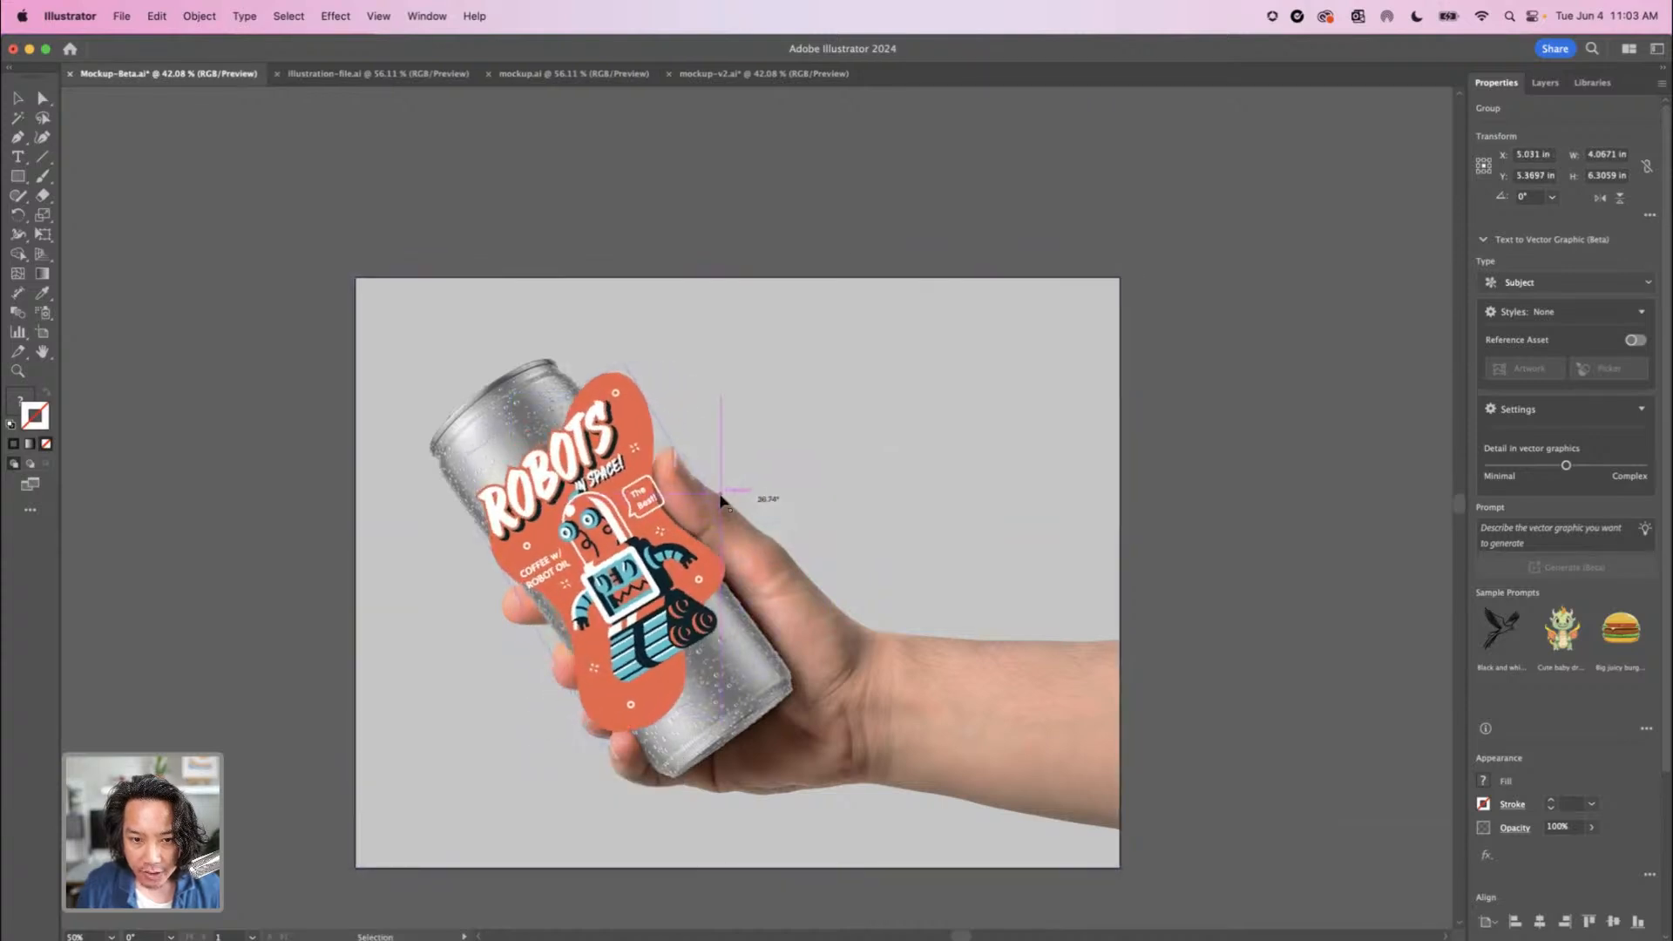
{"action": "left_click_drag", "start_coordinate": [587, 574], "coordinate": [575, 580]}
{"action": "left_click_drag", "start_coordinate": [772, 767], "coordinate": [773, 765]}
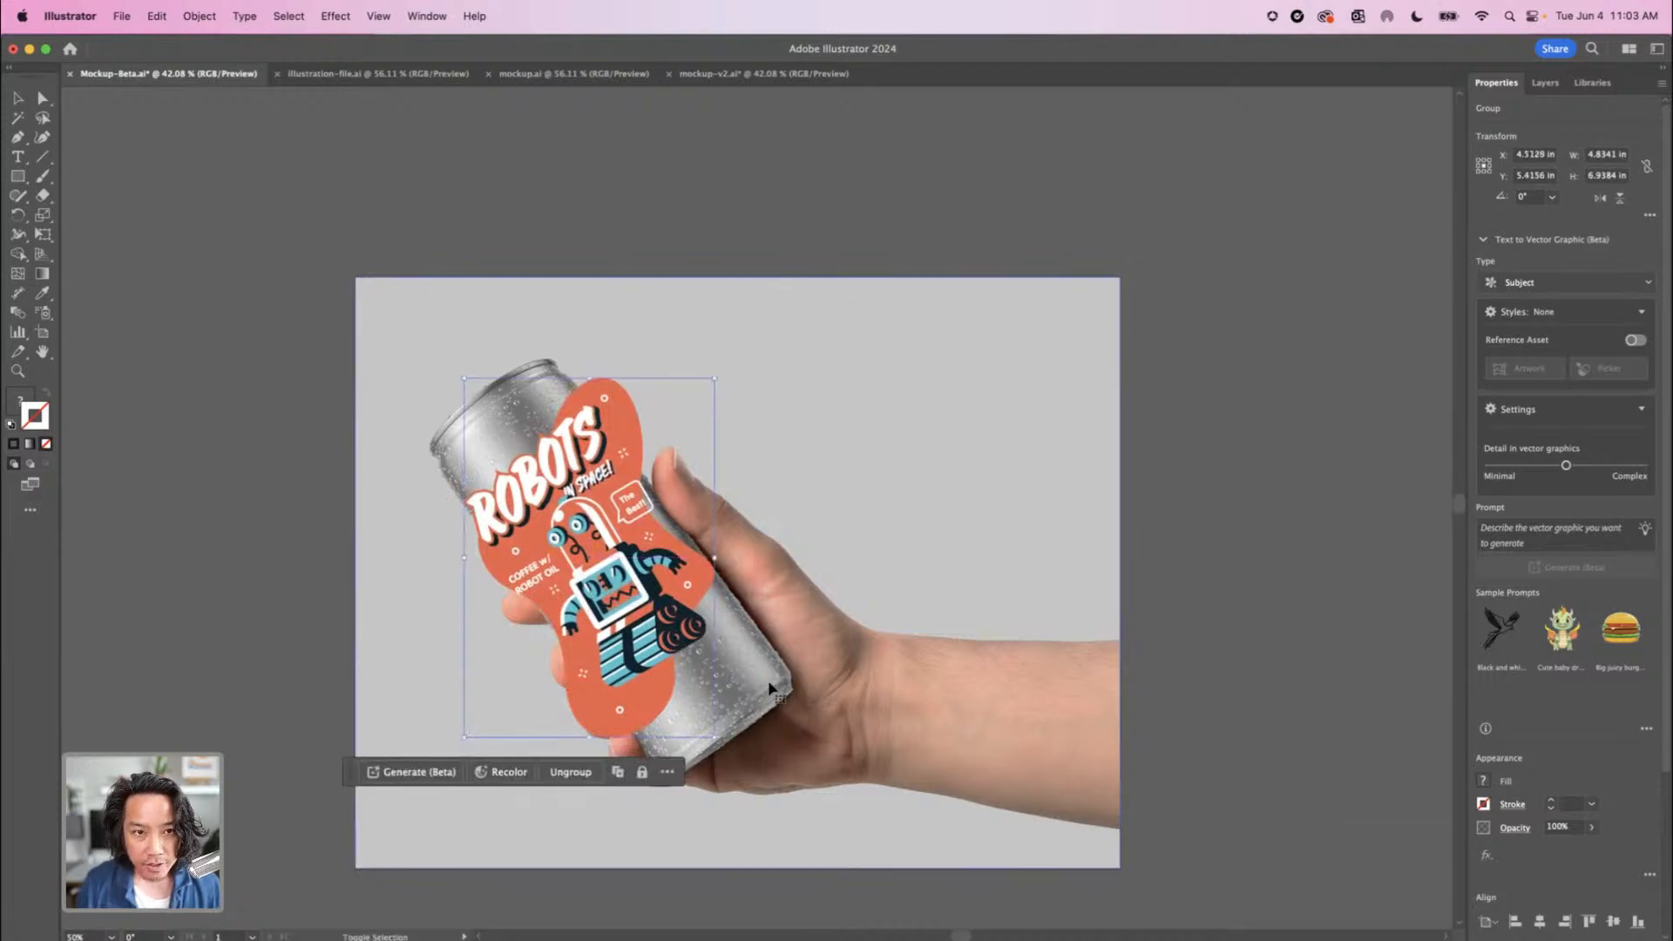
Select both the artwork and the can photo, make a Mockup (Beta) from them, and close the suggested mockups
{"action": "key", "text": "super+a"}
{"action": "left_click", "coordinate": [200, 16]}
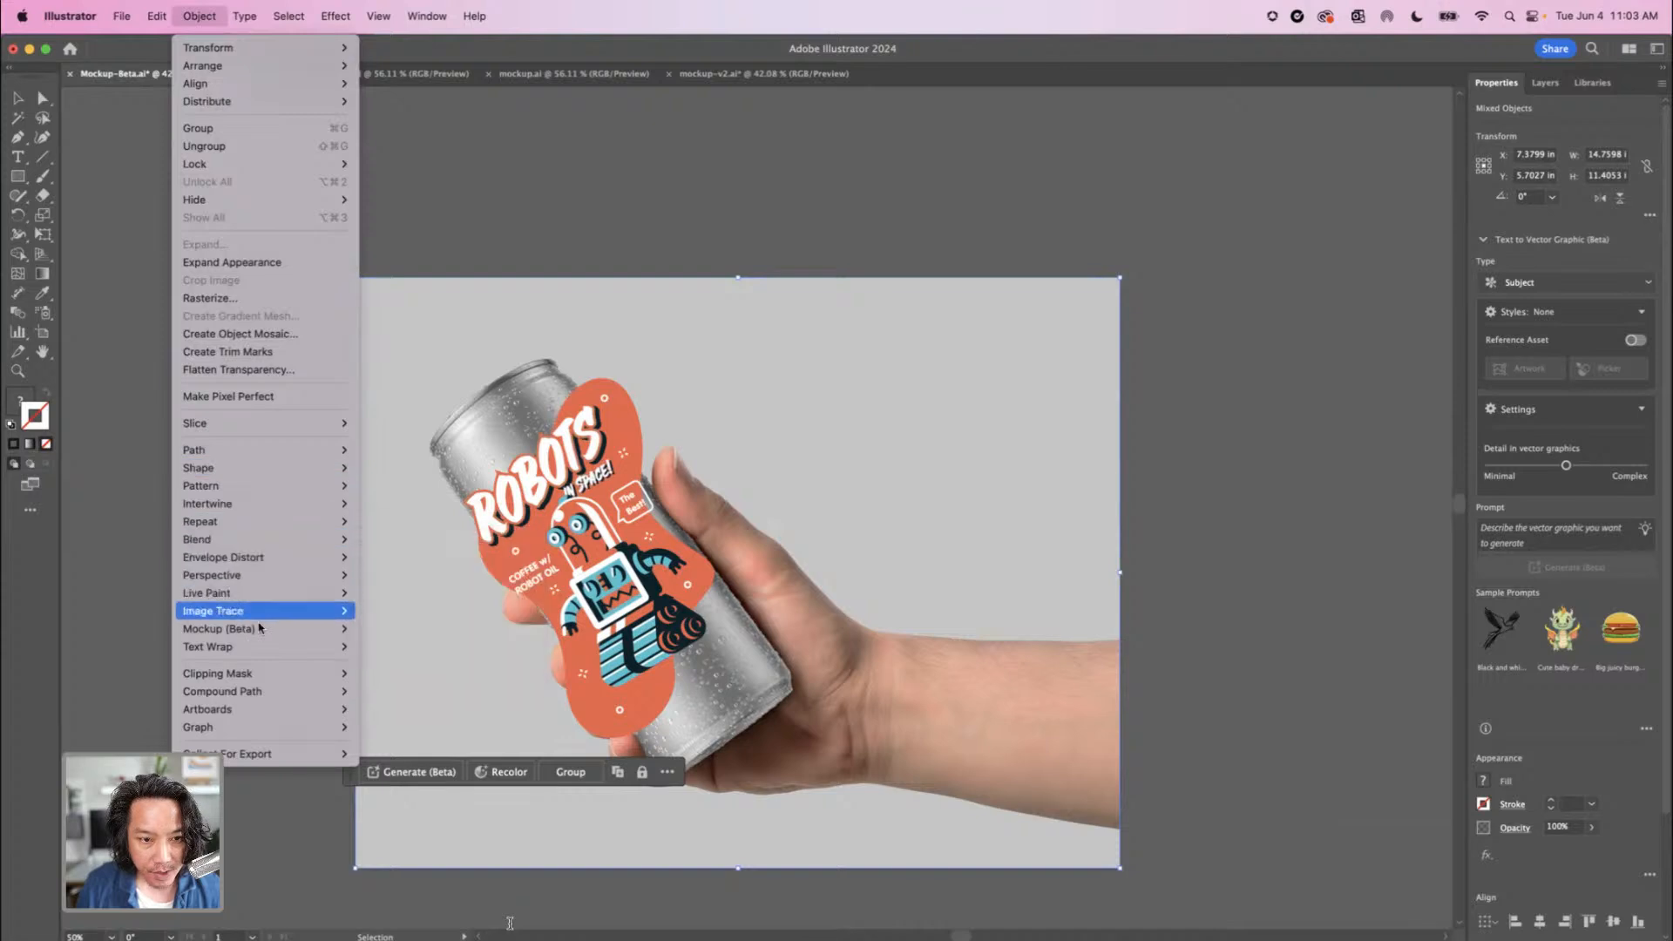
{"action": "mouse_move", "coordinate": [340, 628]}
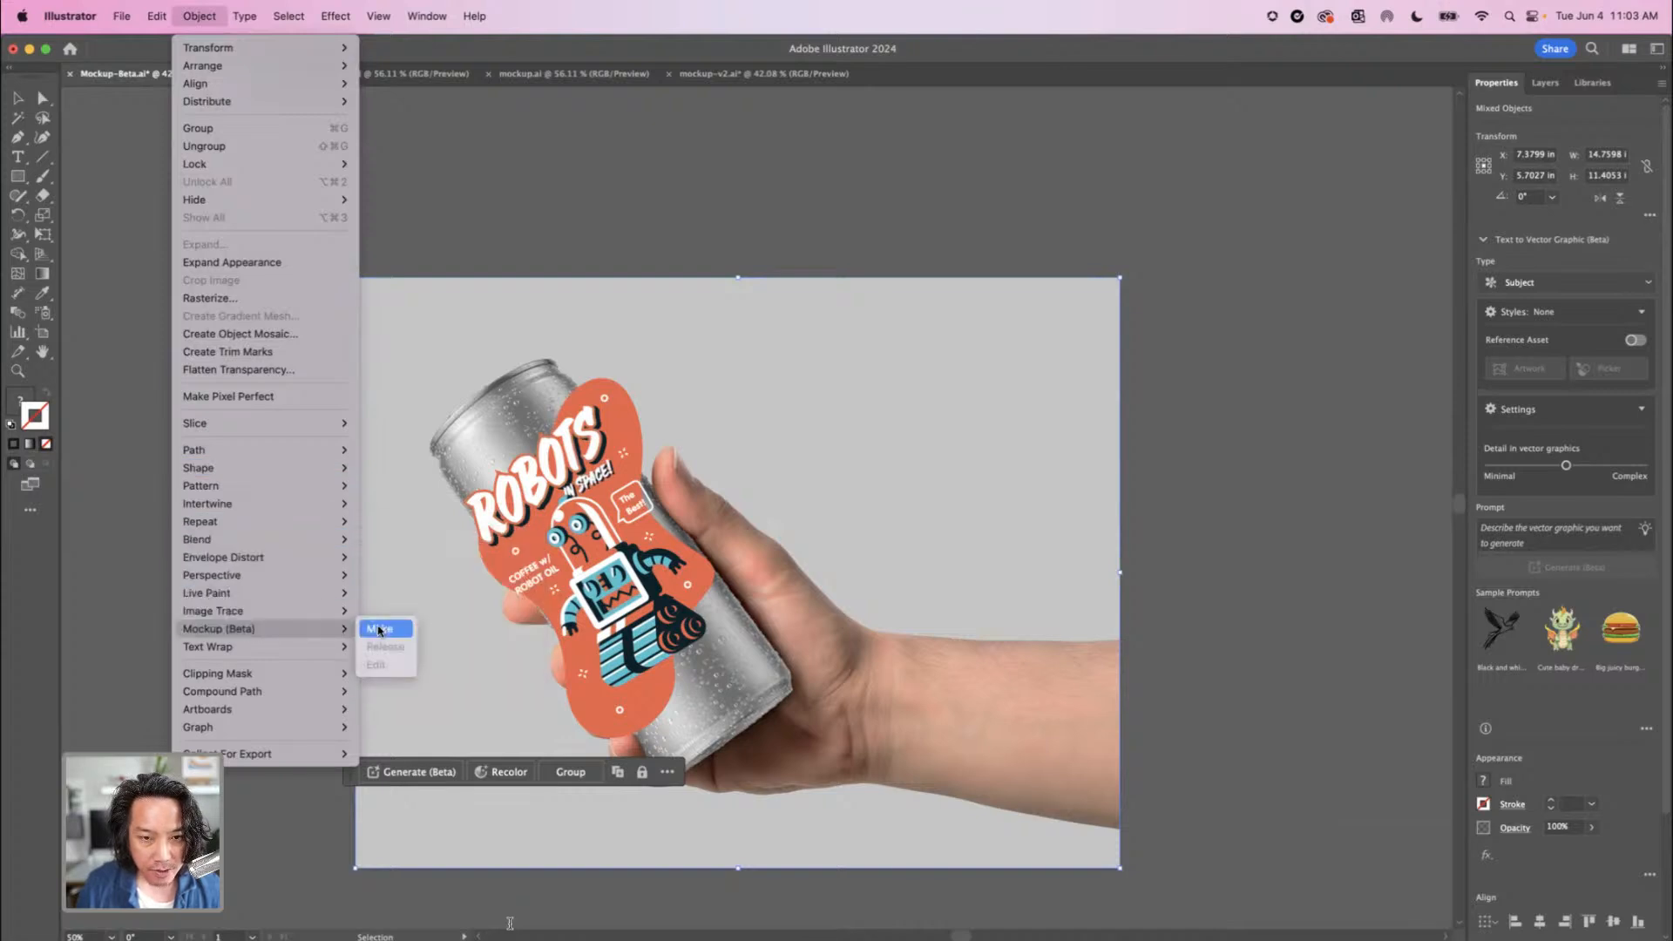
{"action": "left_click", "coordinate": [380, 629]}
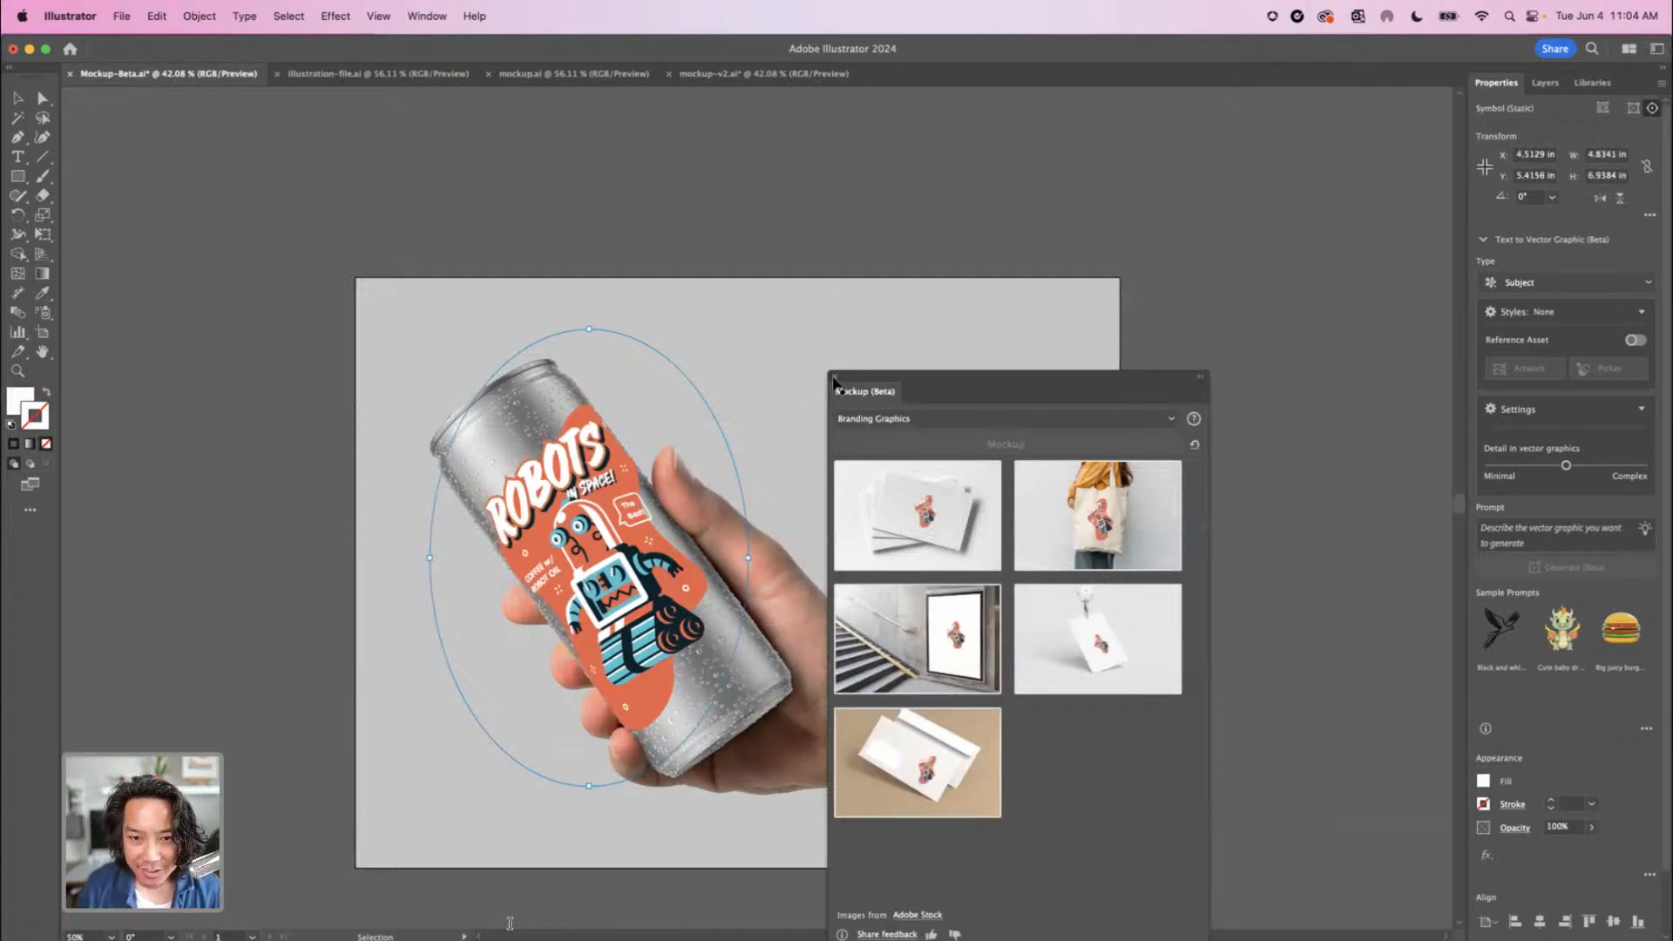
{"action": "left_click", "coordinate": [834, 378]}
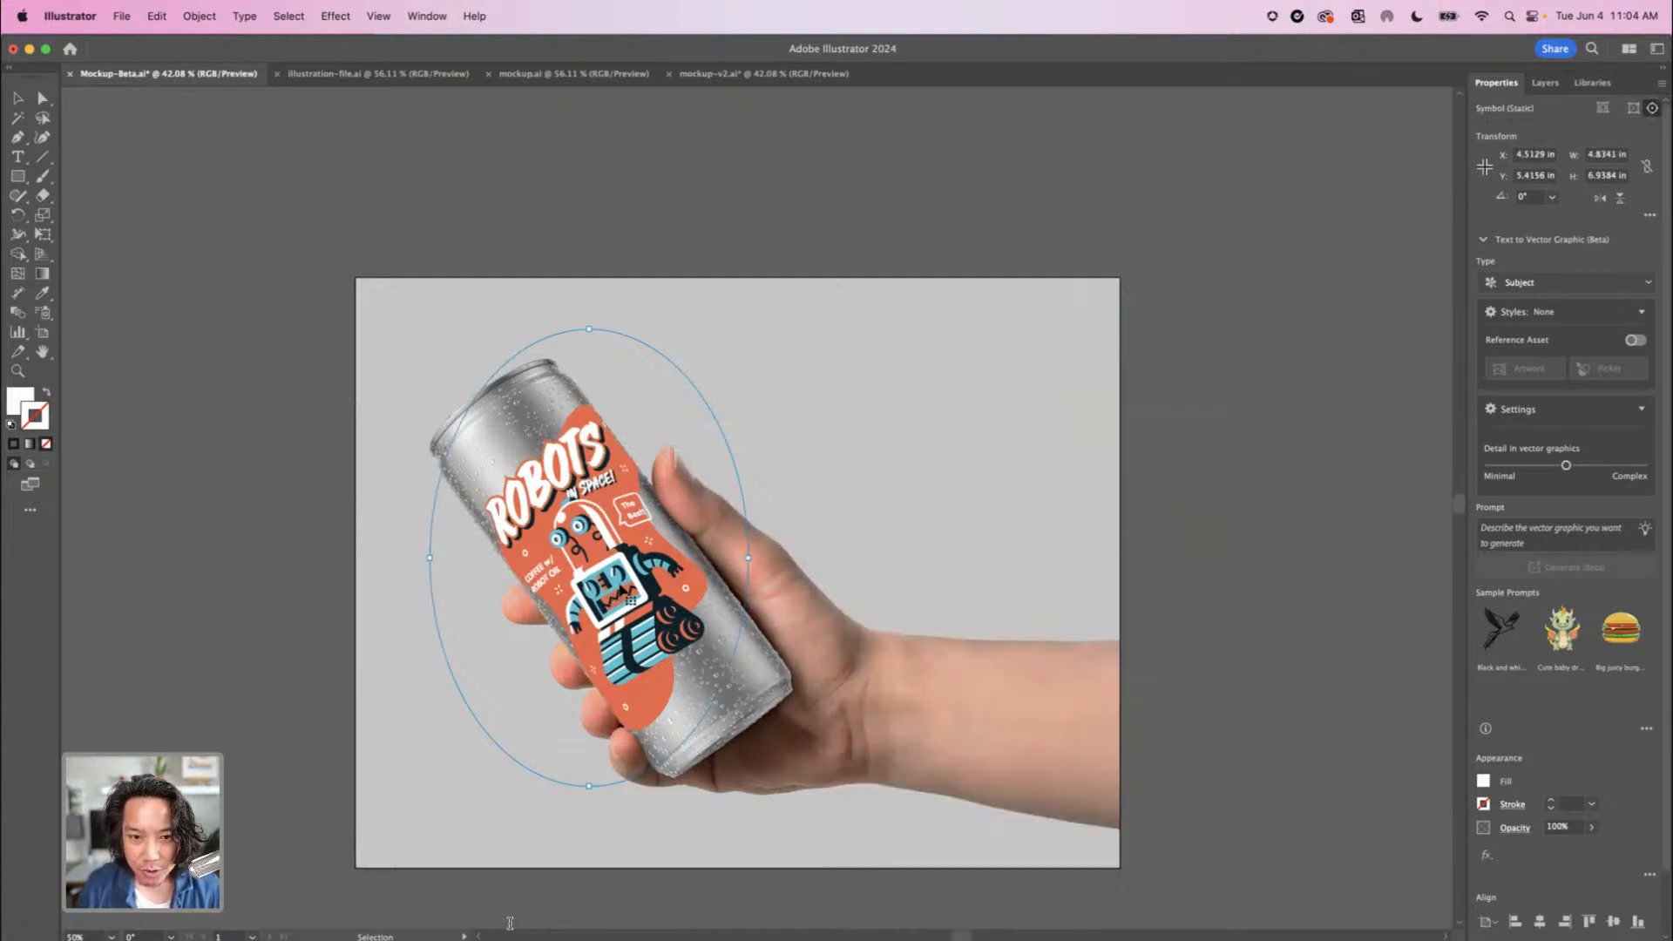
Slide the wrapped robot artwork along the can's surface to about X 4.44 in, Y 5.04 in
{"action": "left_click_drag", "start_coordinate": [630, 599], "coordinate": [624, 828]}
{"action": "key", "text": "super+1"}
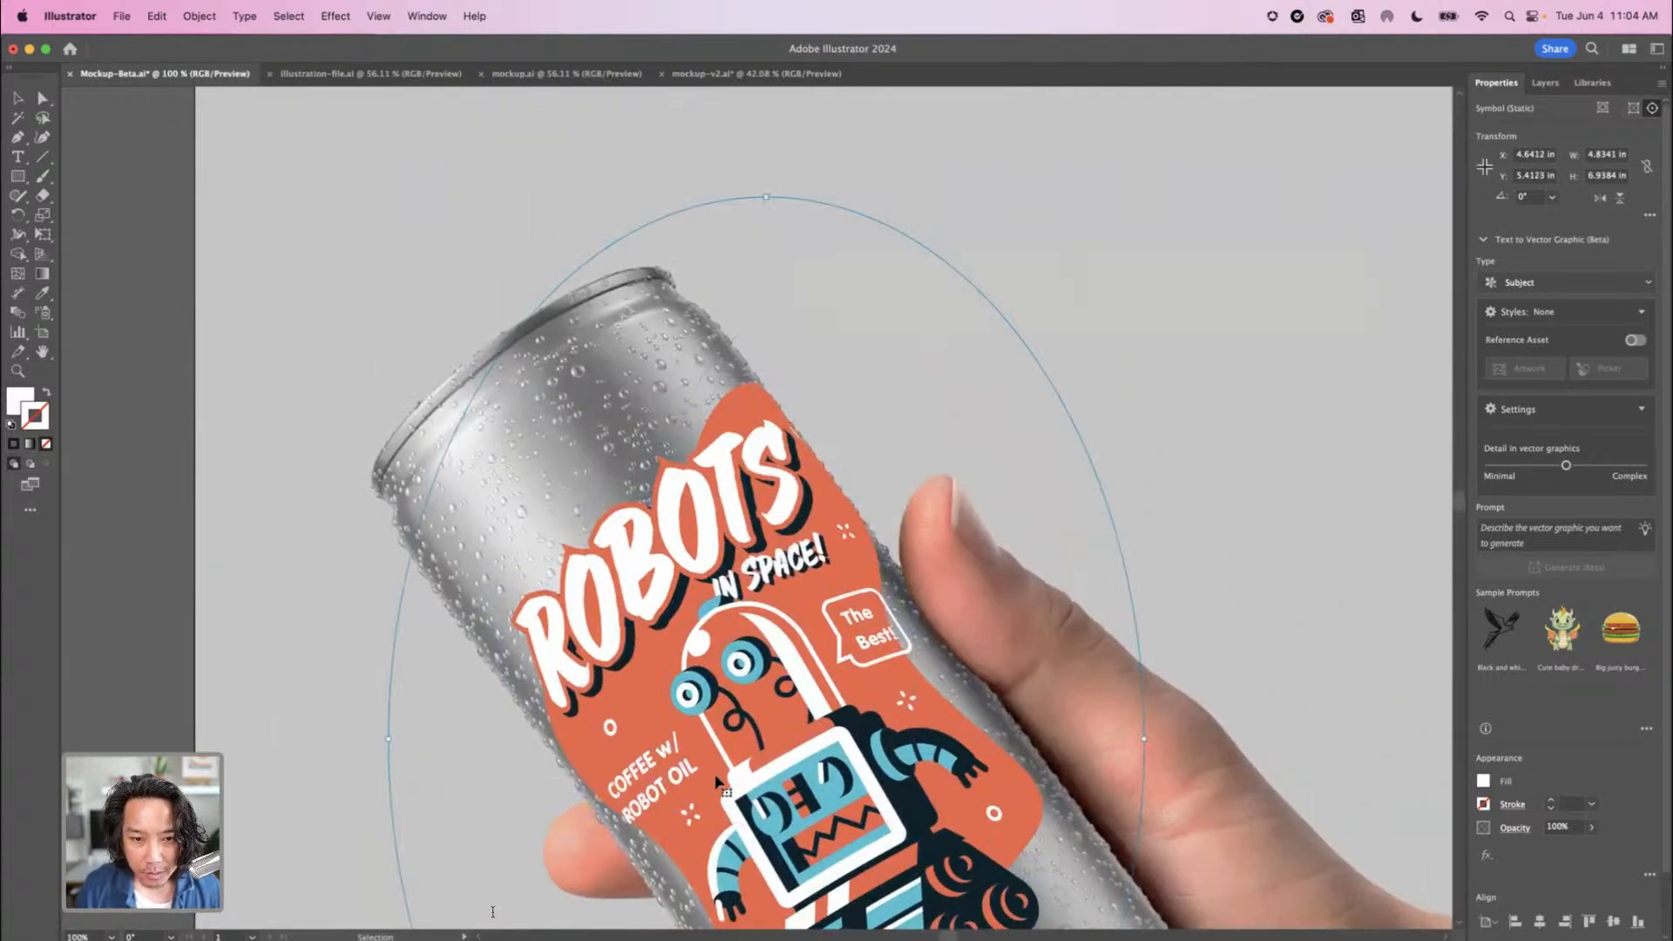
{"action": "left_click_drag", "start_coordinate": [716, 782], "coordinate": [675, 708]}
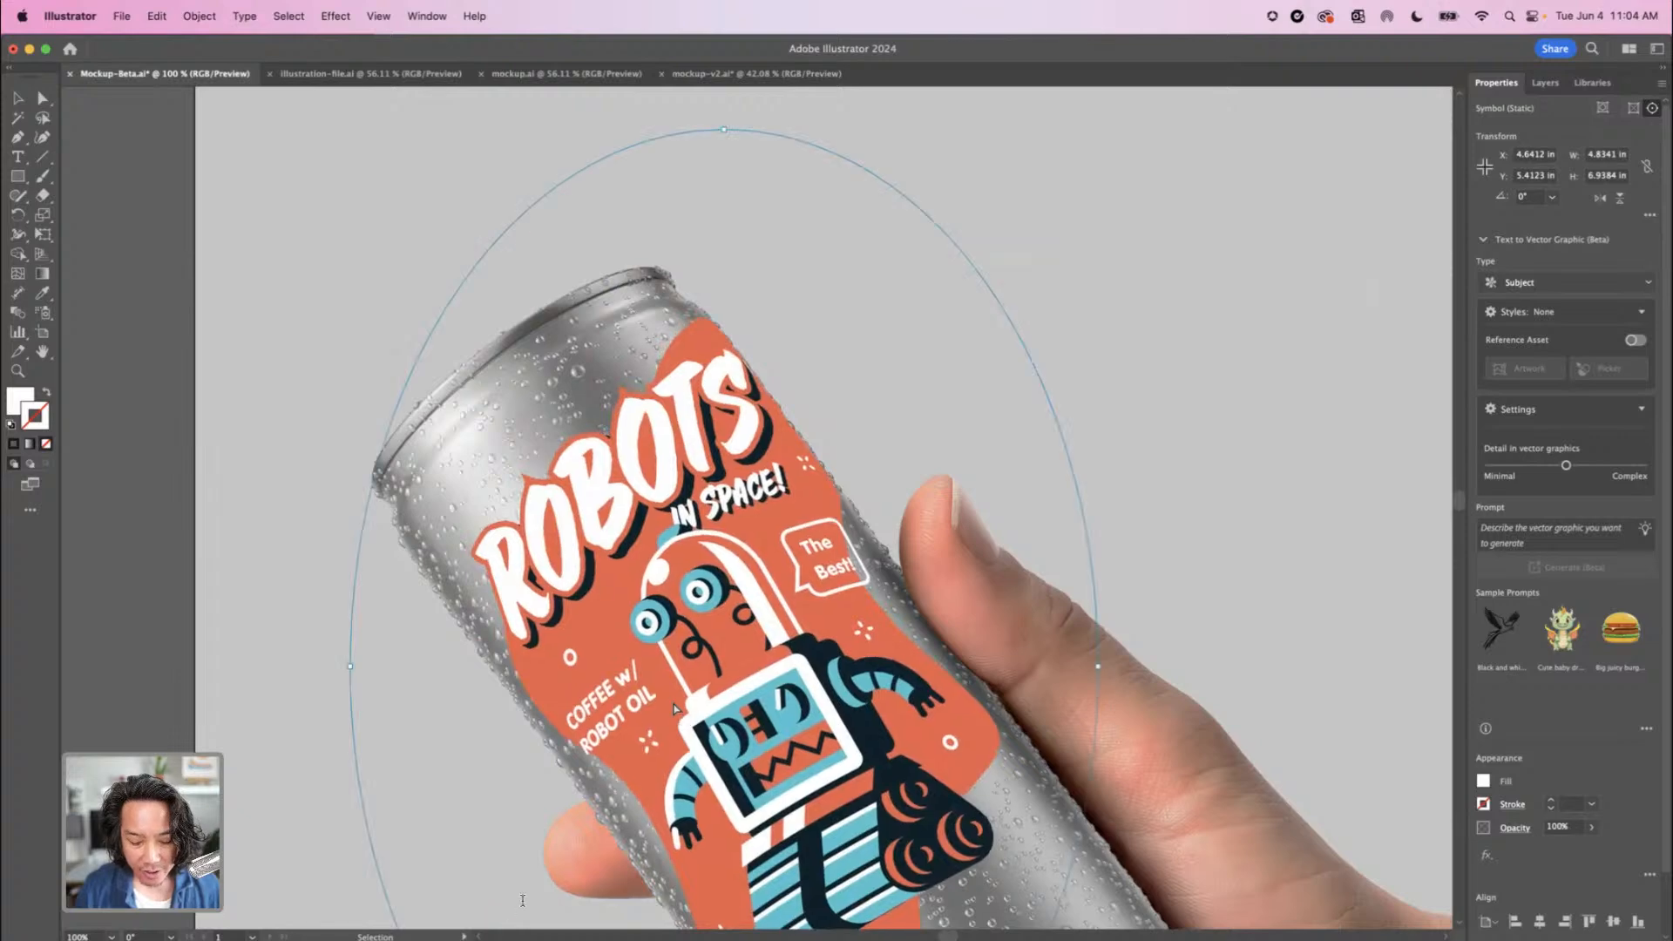
{"action": "key", "text": "super+minus"}
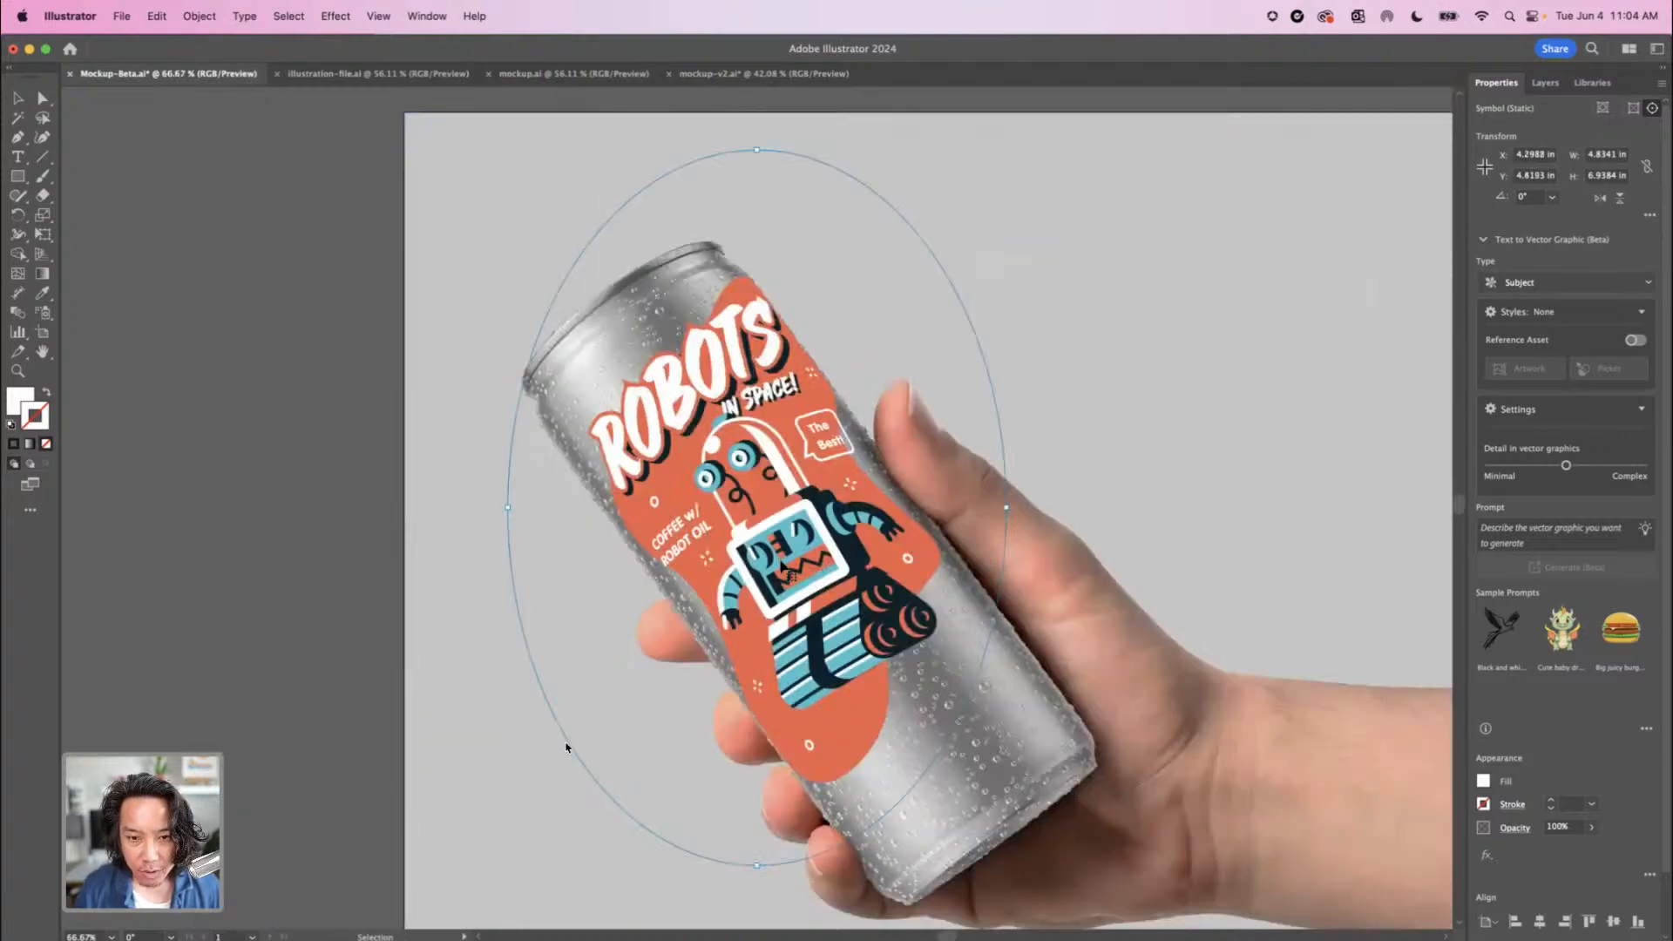
{"action": "left_click_drag", "start_coordinate": [782, 565], "coordinate": [794, 584]}
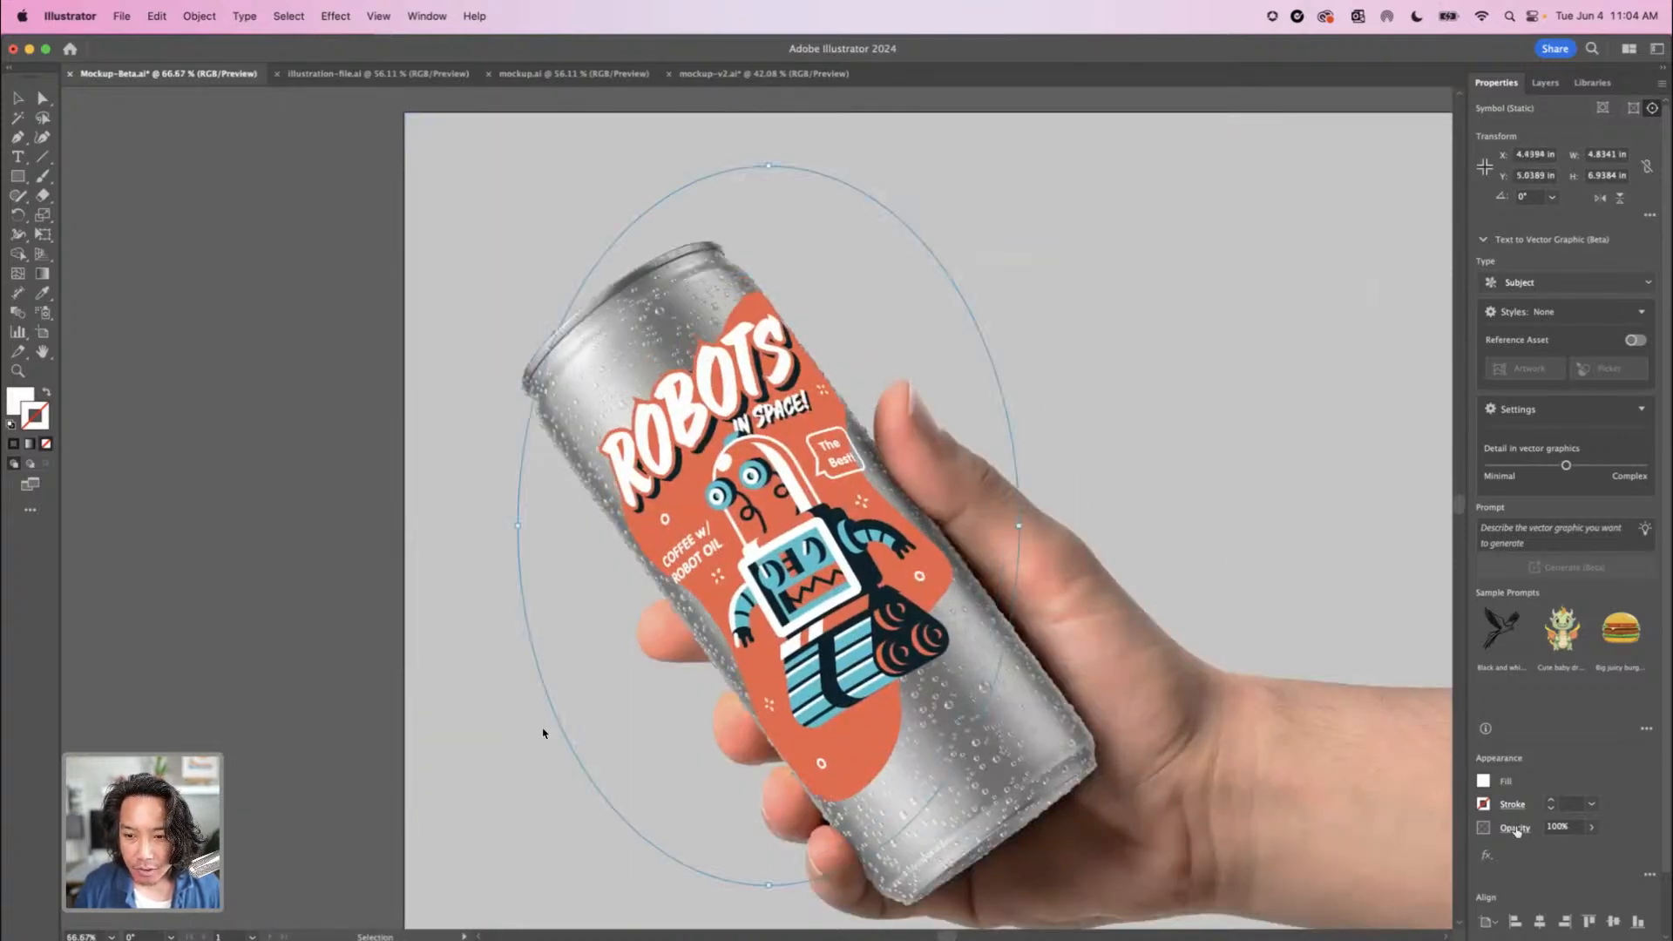
Set the wrapped artwork's blending mode to Multiply and its opacity to 80%
{"action": "left_click", "coordinate": [1516, 829]}
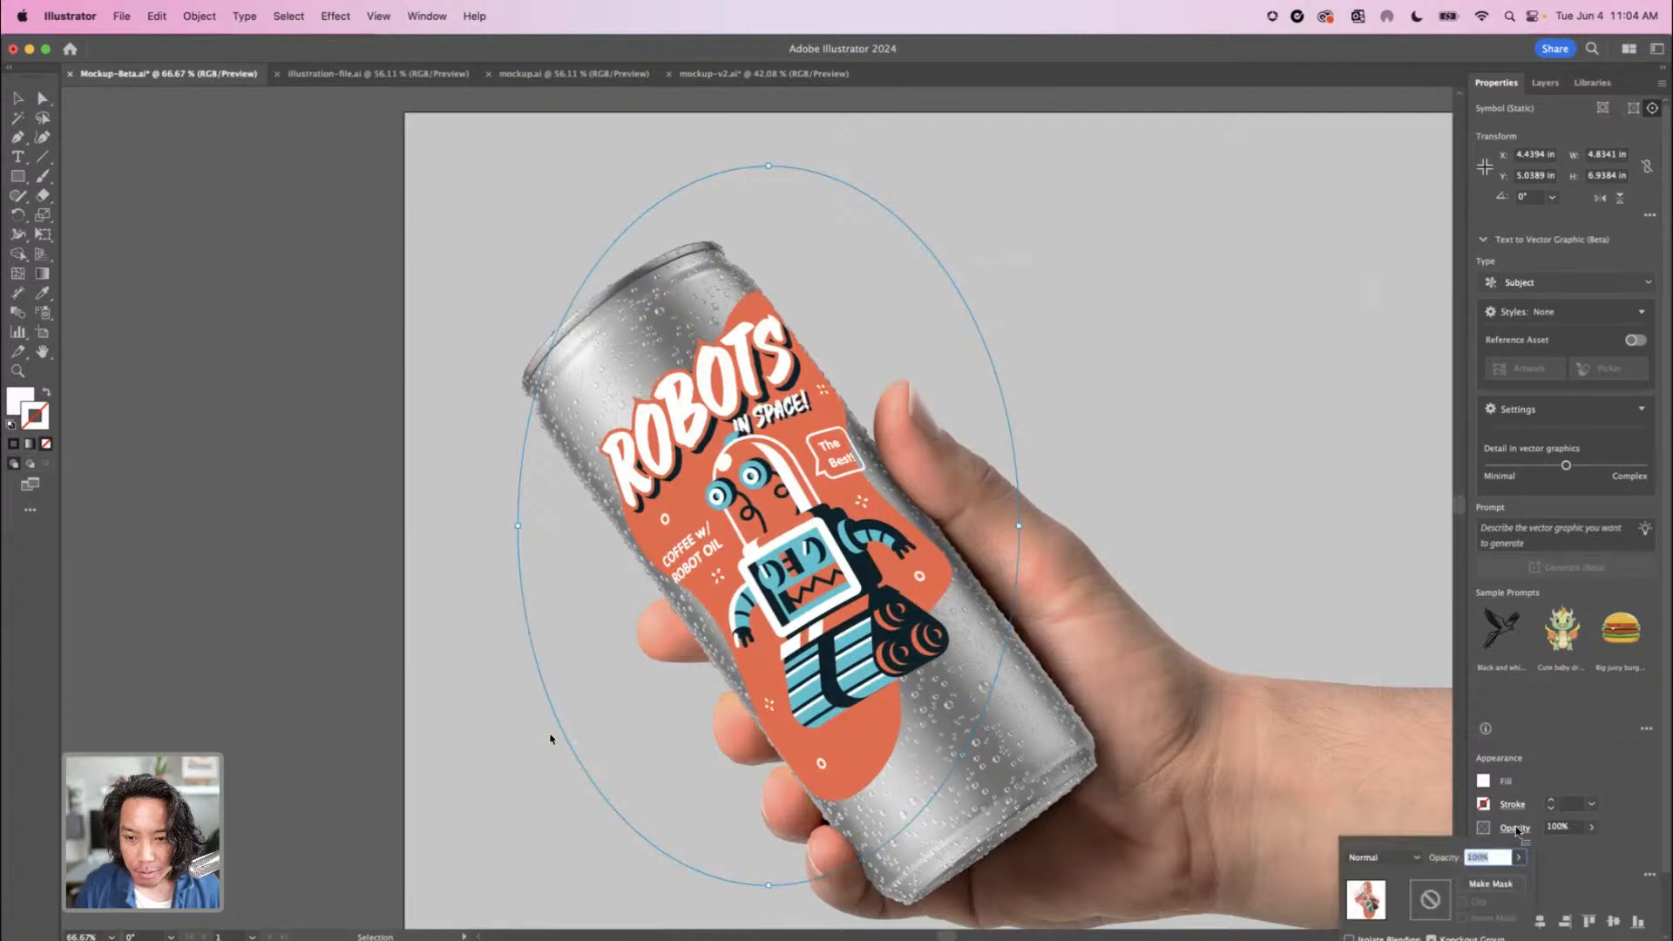
{"action": "left_click", "coordinate": [1382, 858]}
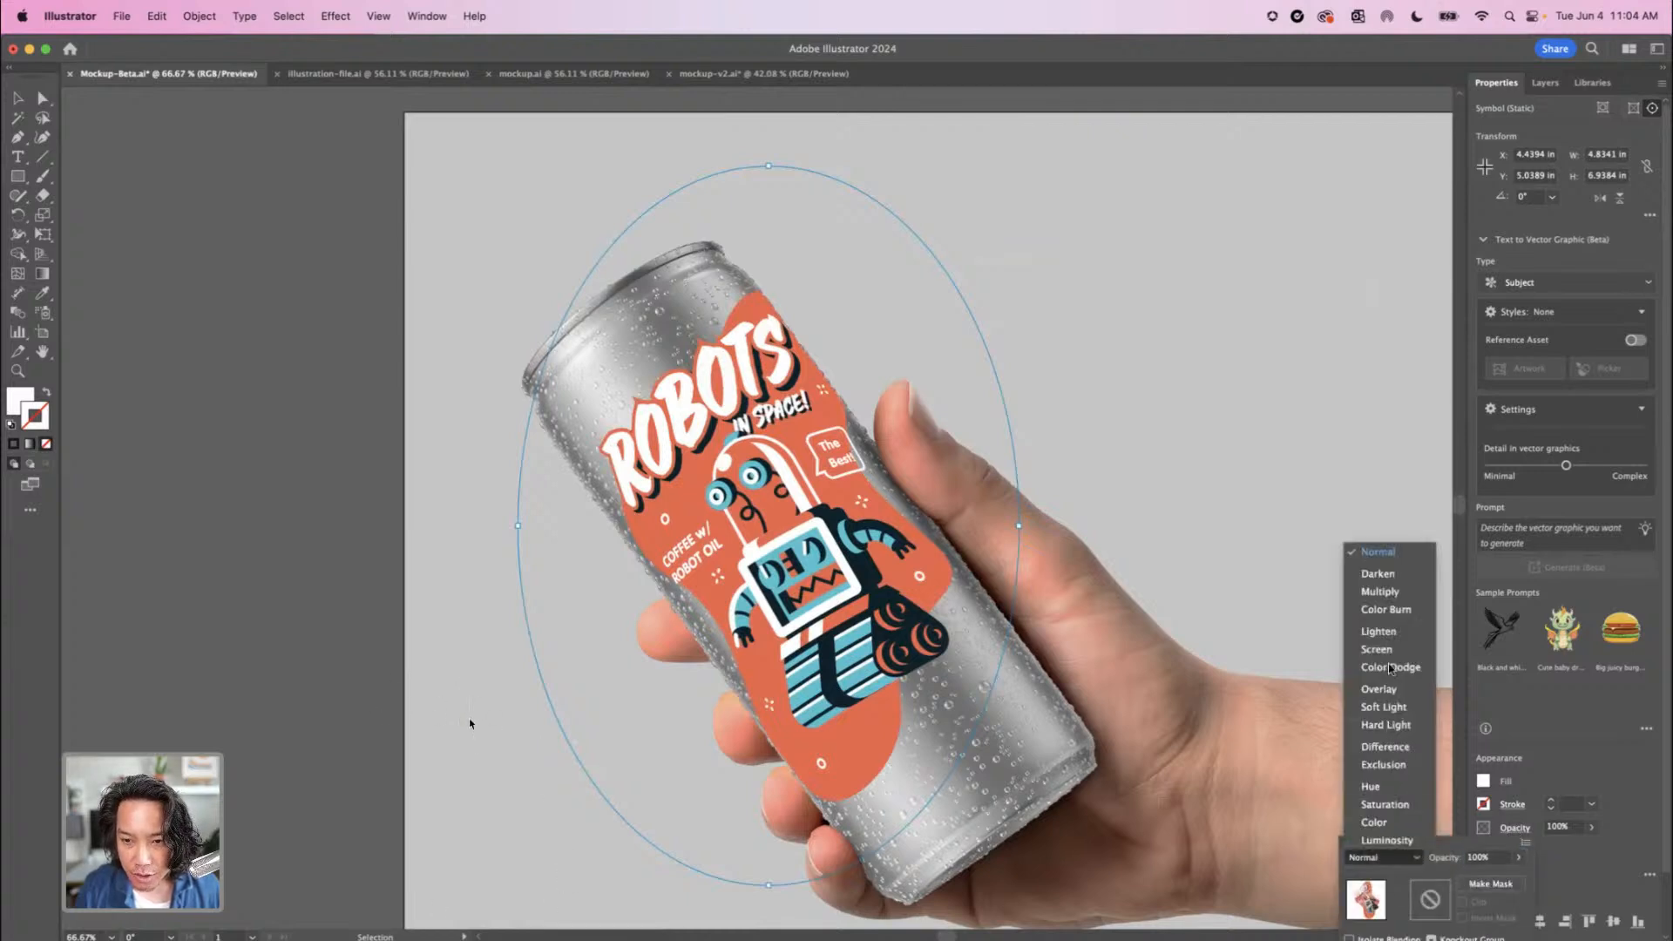
{"action": "left_click", "coordinate": [1380, 592]}
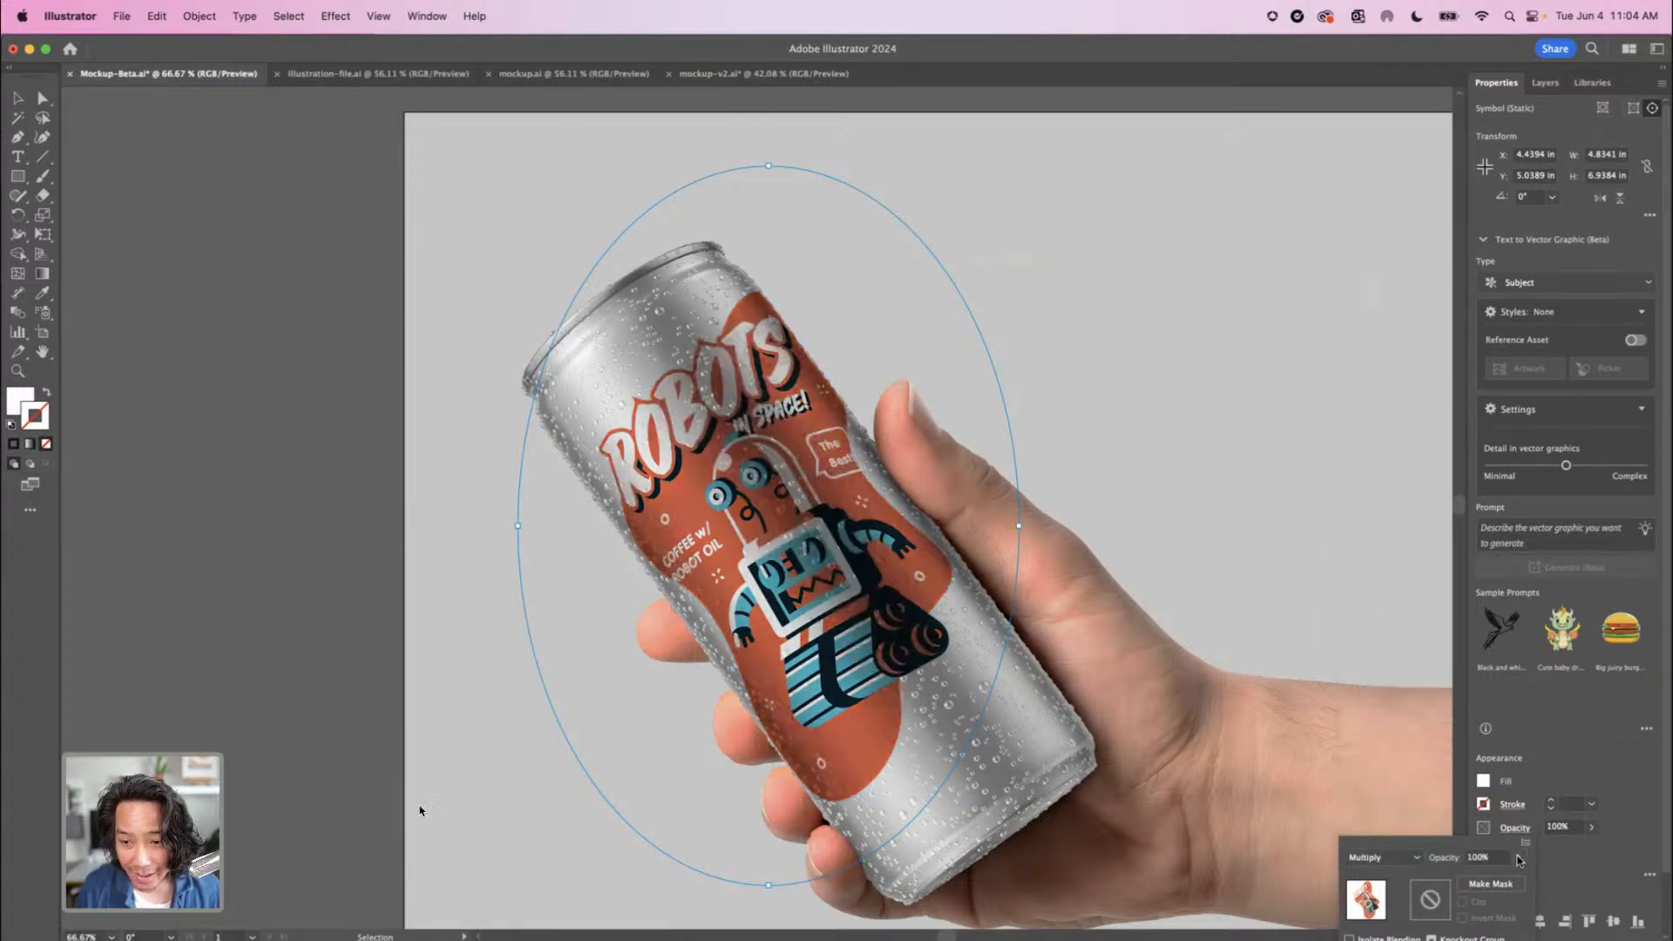
{"action": "left_click", "coordinate": [1520, 859]}
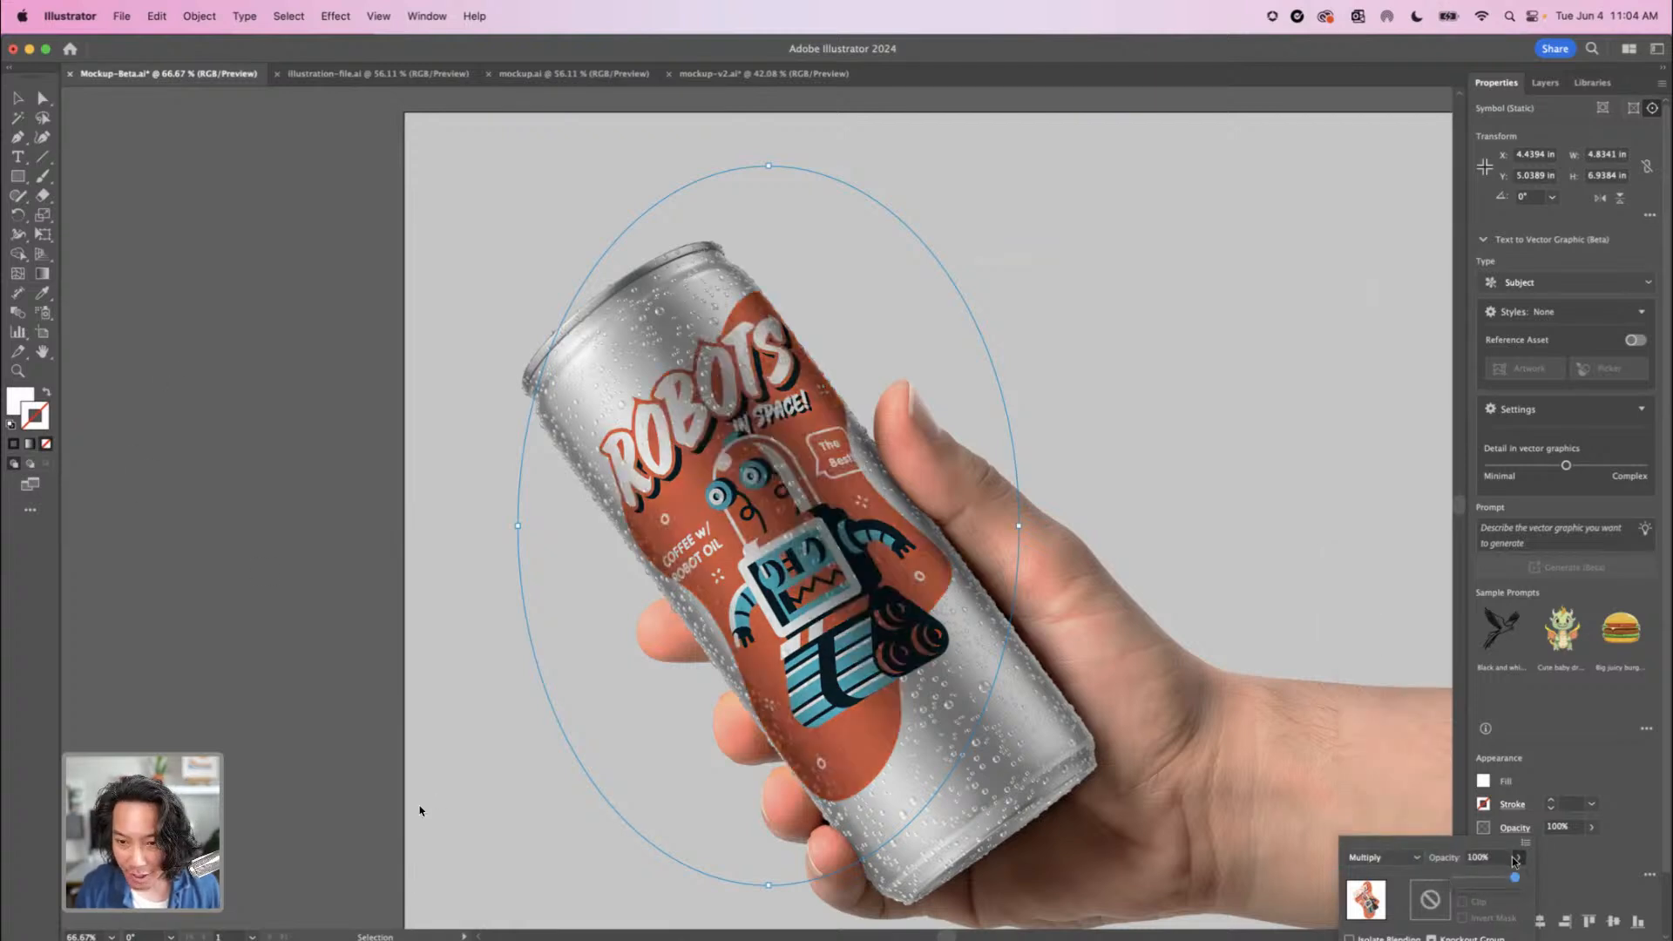
{"action": "left_click_drag", "start_coordinate": [1512, 878], "coordinate": [1503, 879]}
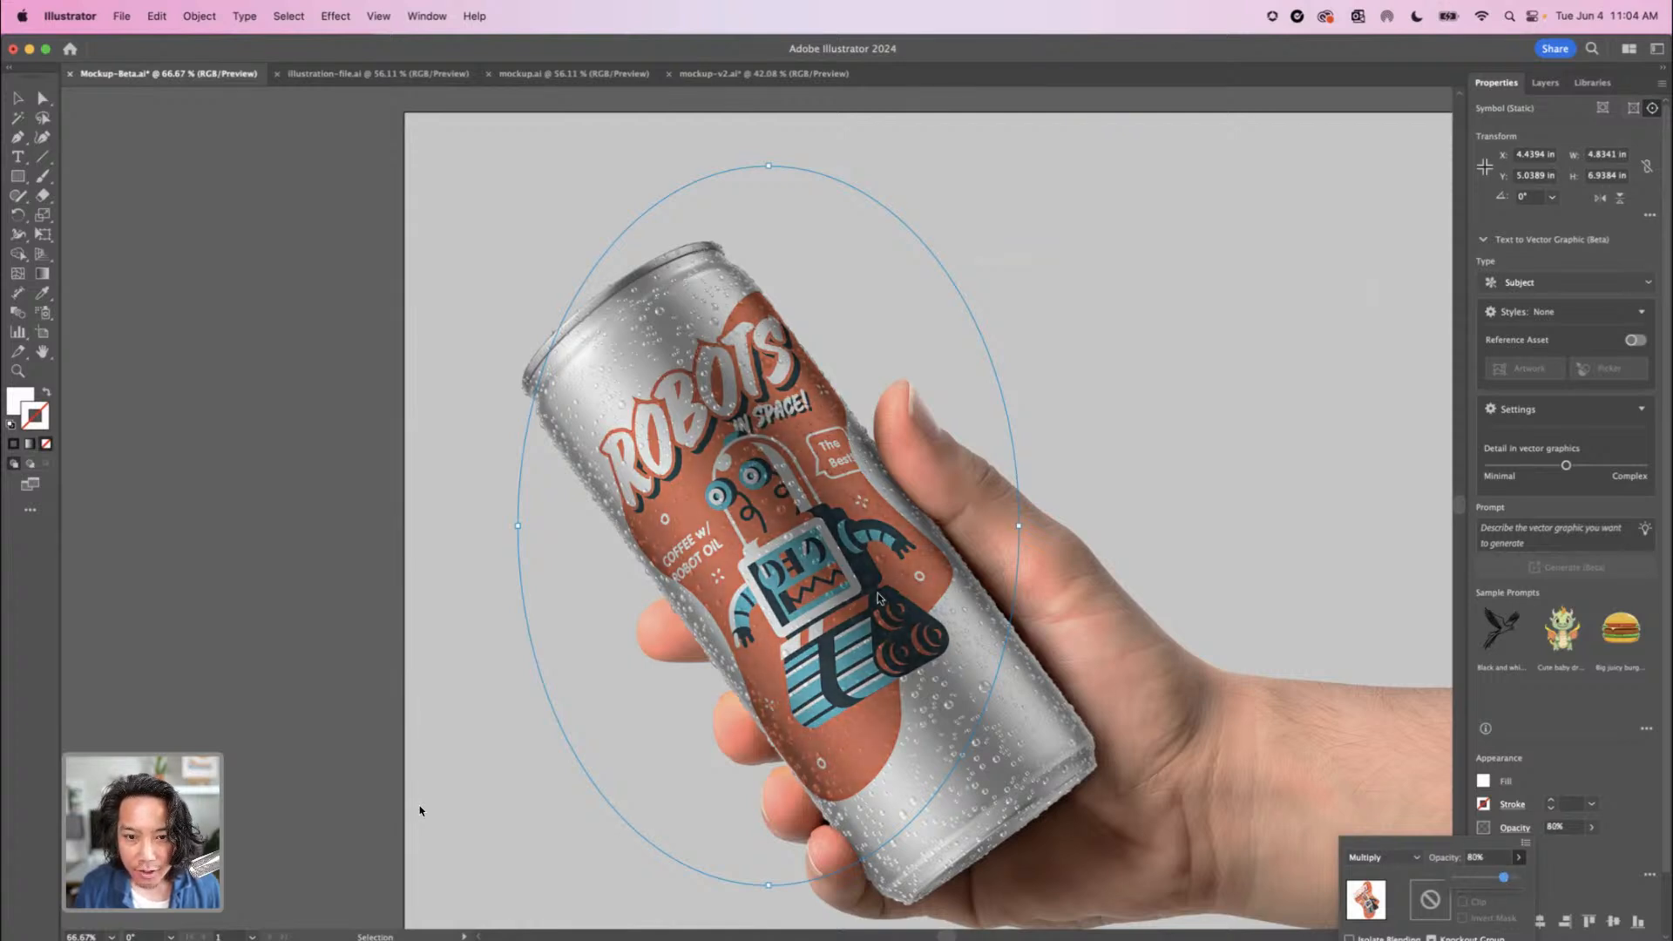
Shift the wrapped artwork lower on the can, to about Y 5.29 in, and rotate it slightly counterclockwise
{"action": "left_click", "coordinate": [788, 550]}
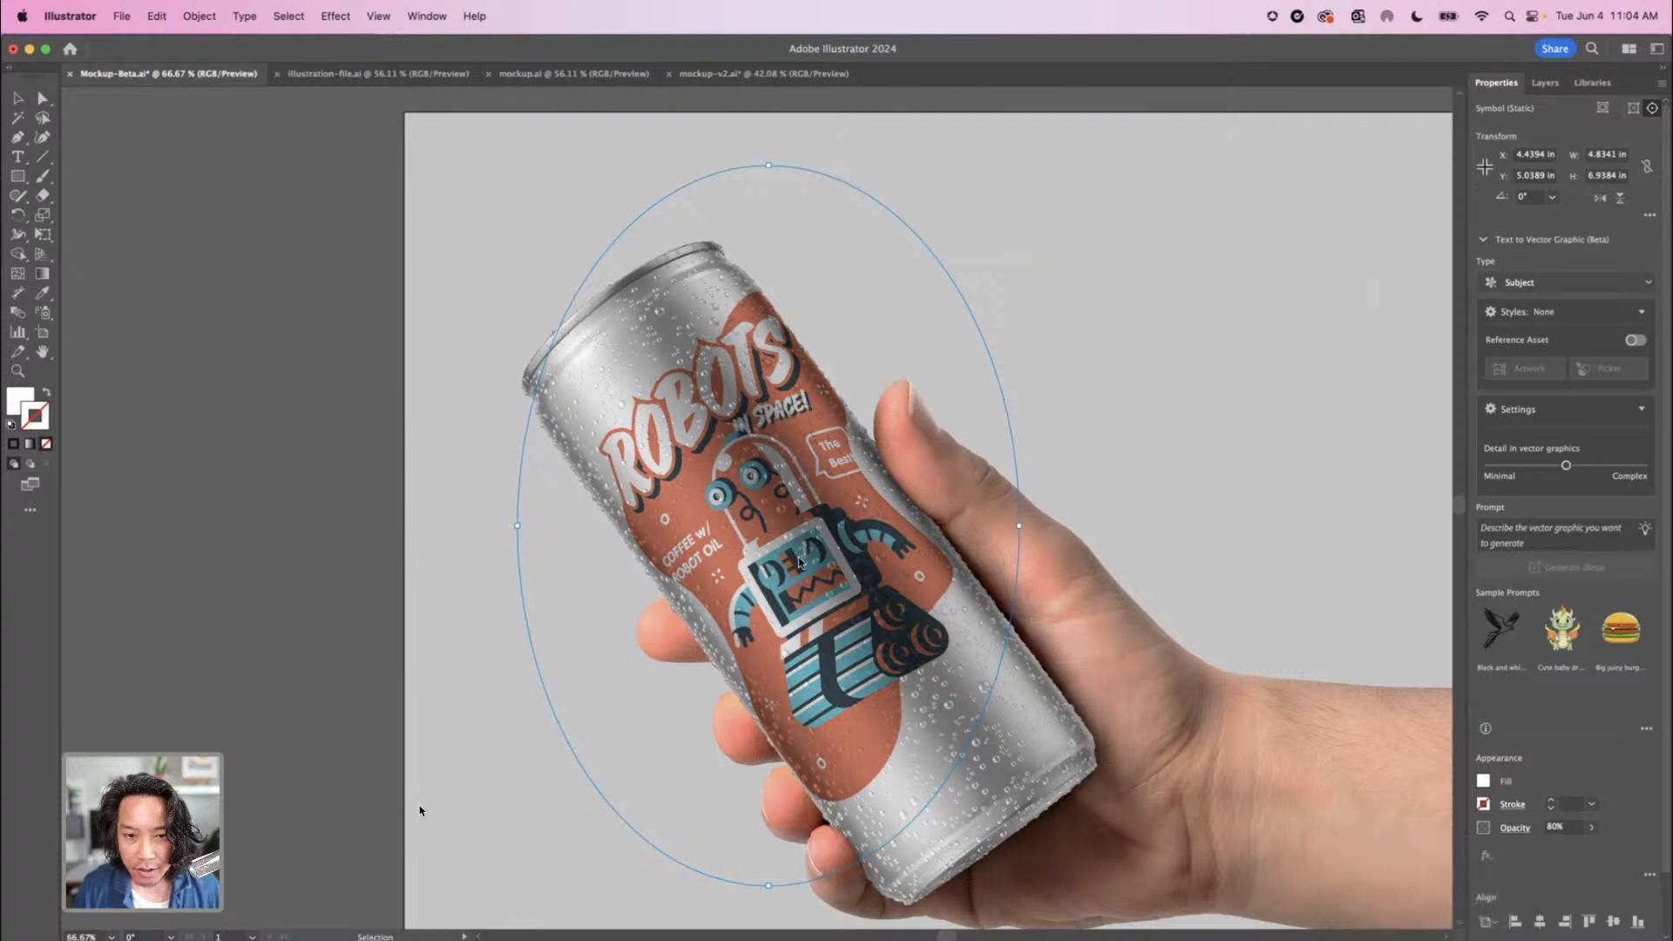
{"action": "left_click_drag", "start_coordinate": [777, 534], "coordinate": [800, 552]}
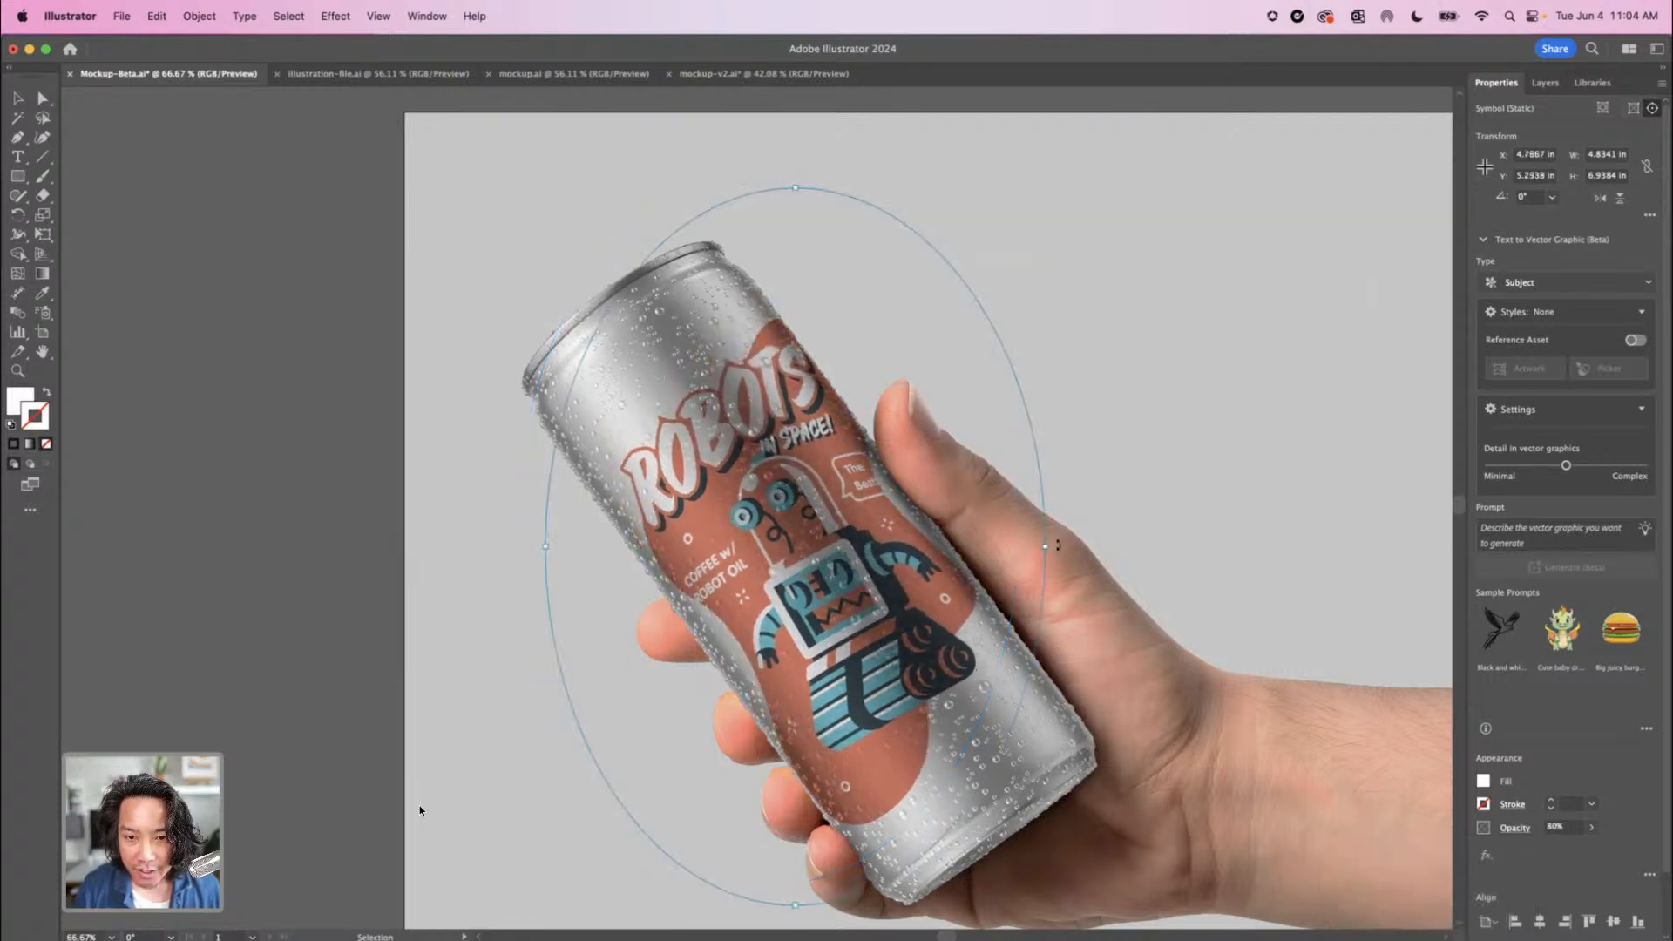
{"action": "left_click_drag", "start_coordinate": [1058, 546], "coordinate": [1059, 537]}
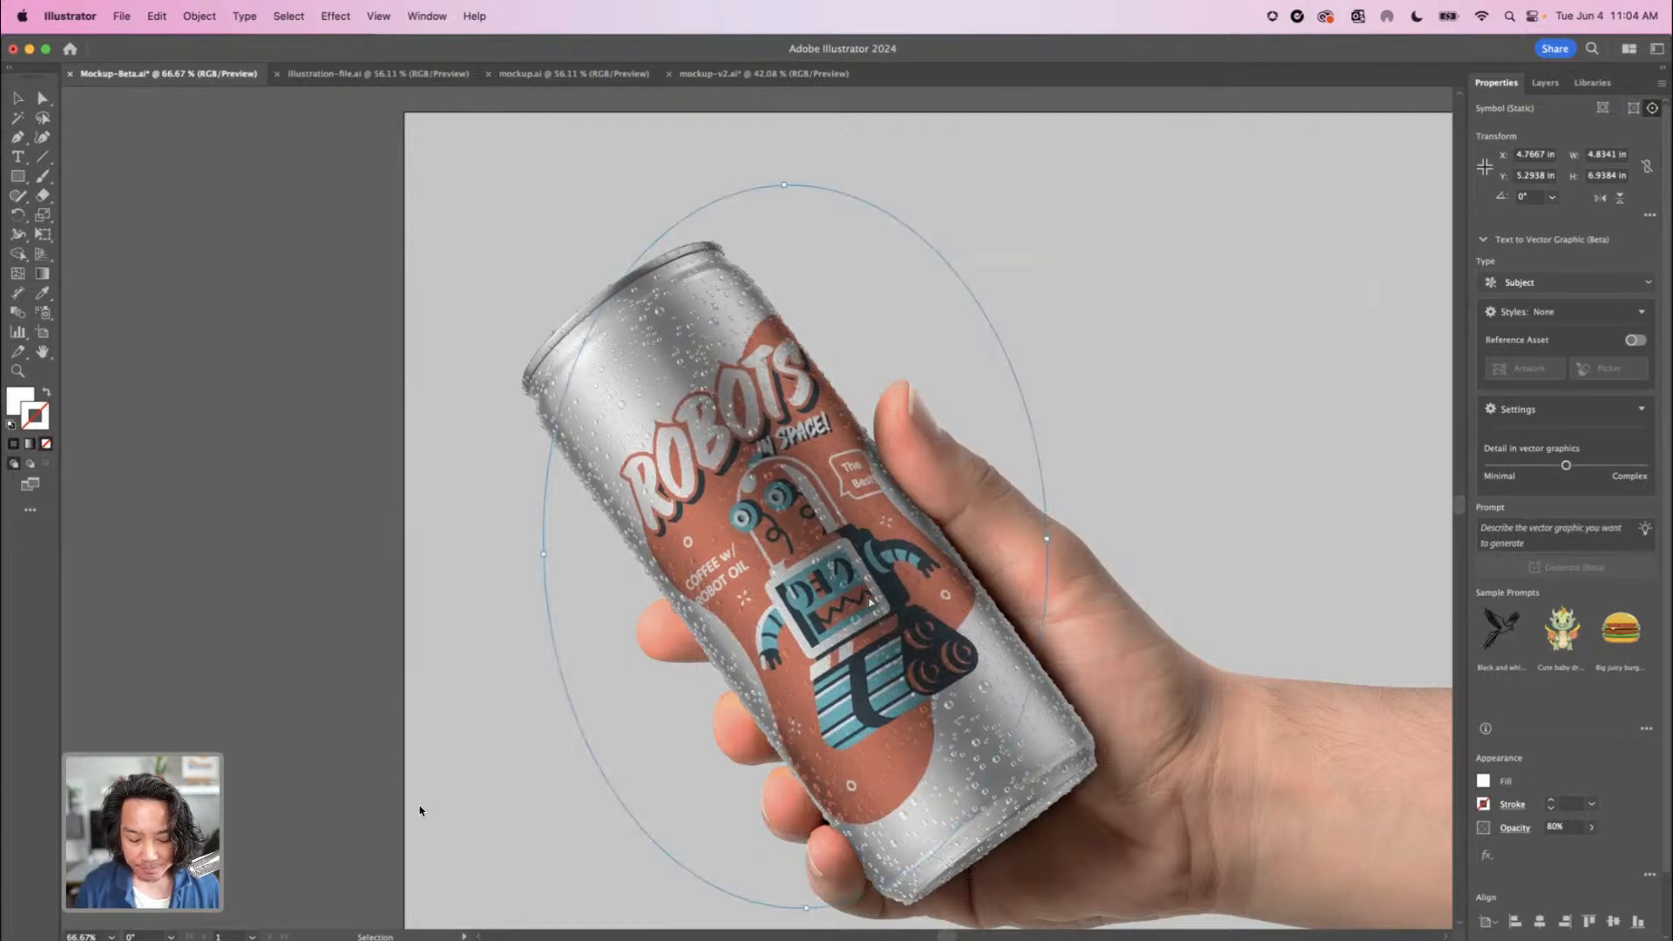
Slide the wrapped robot artwork up the can, then back down to about X 4.51 in, Y 4.92 in
{"action": "key", "text": "super+equal"}
{"action": "key", "text": "super+equal"}
{"action": "key", "text": "space"}
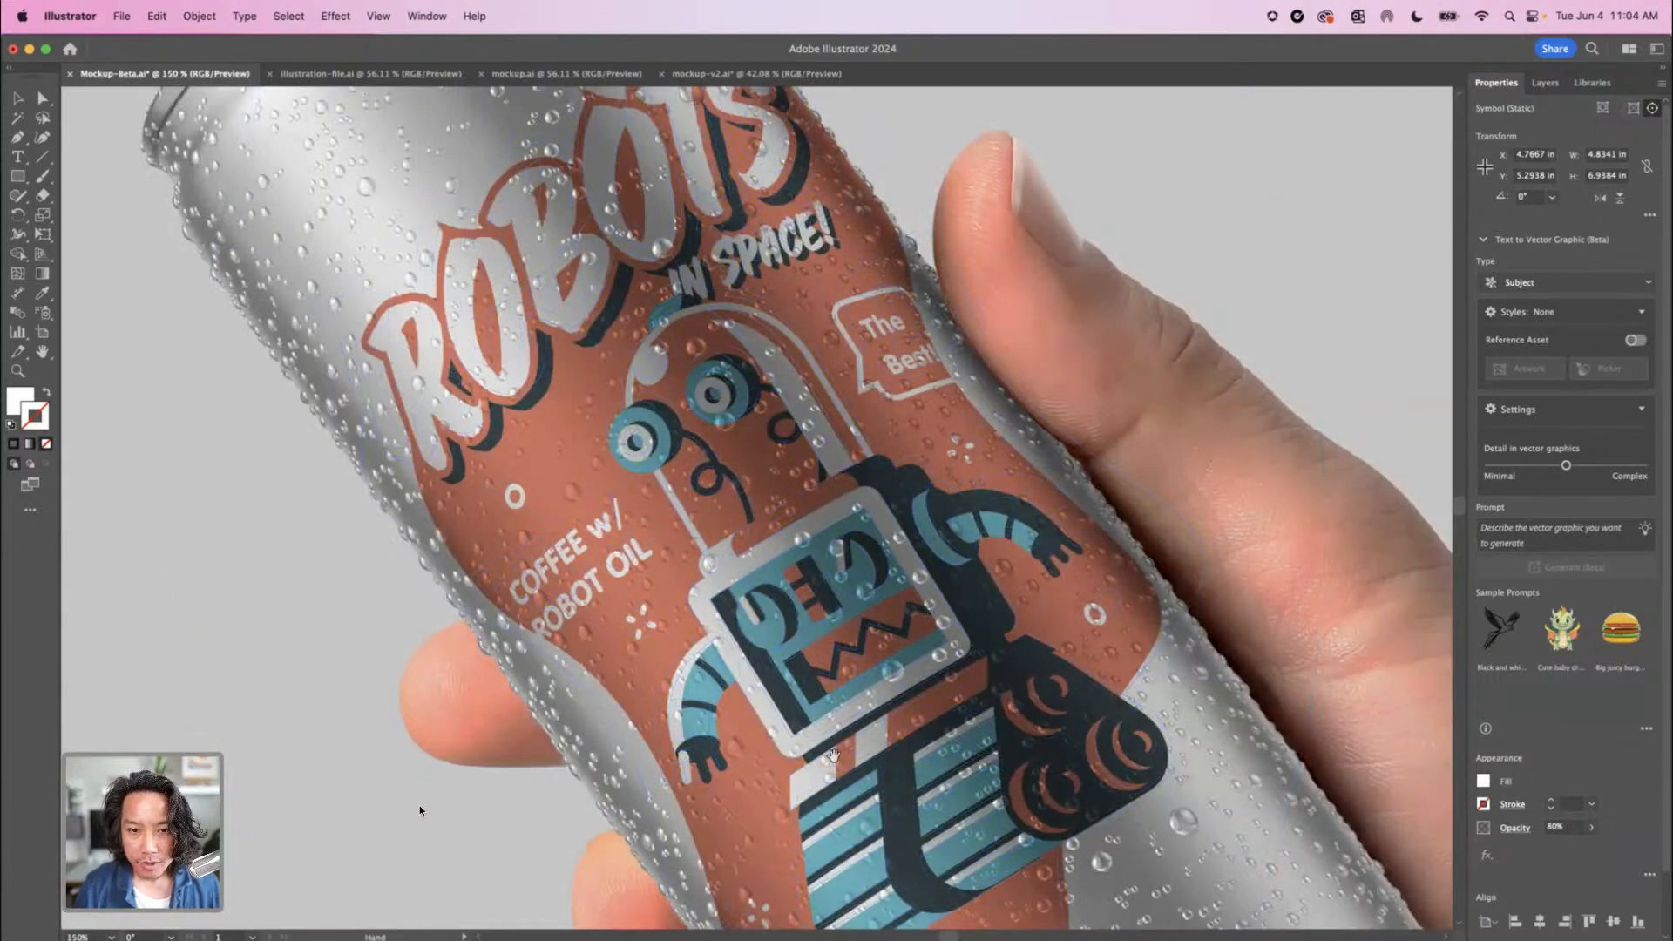
{"action": "left_click_drag", "start_coordinate": [834, 755], "coordinate": [641, 664]}
{"action": "key", "text": "super+minus"}
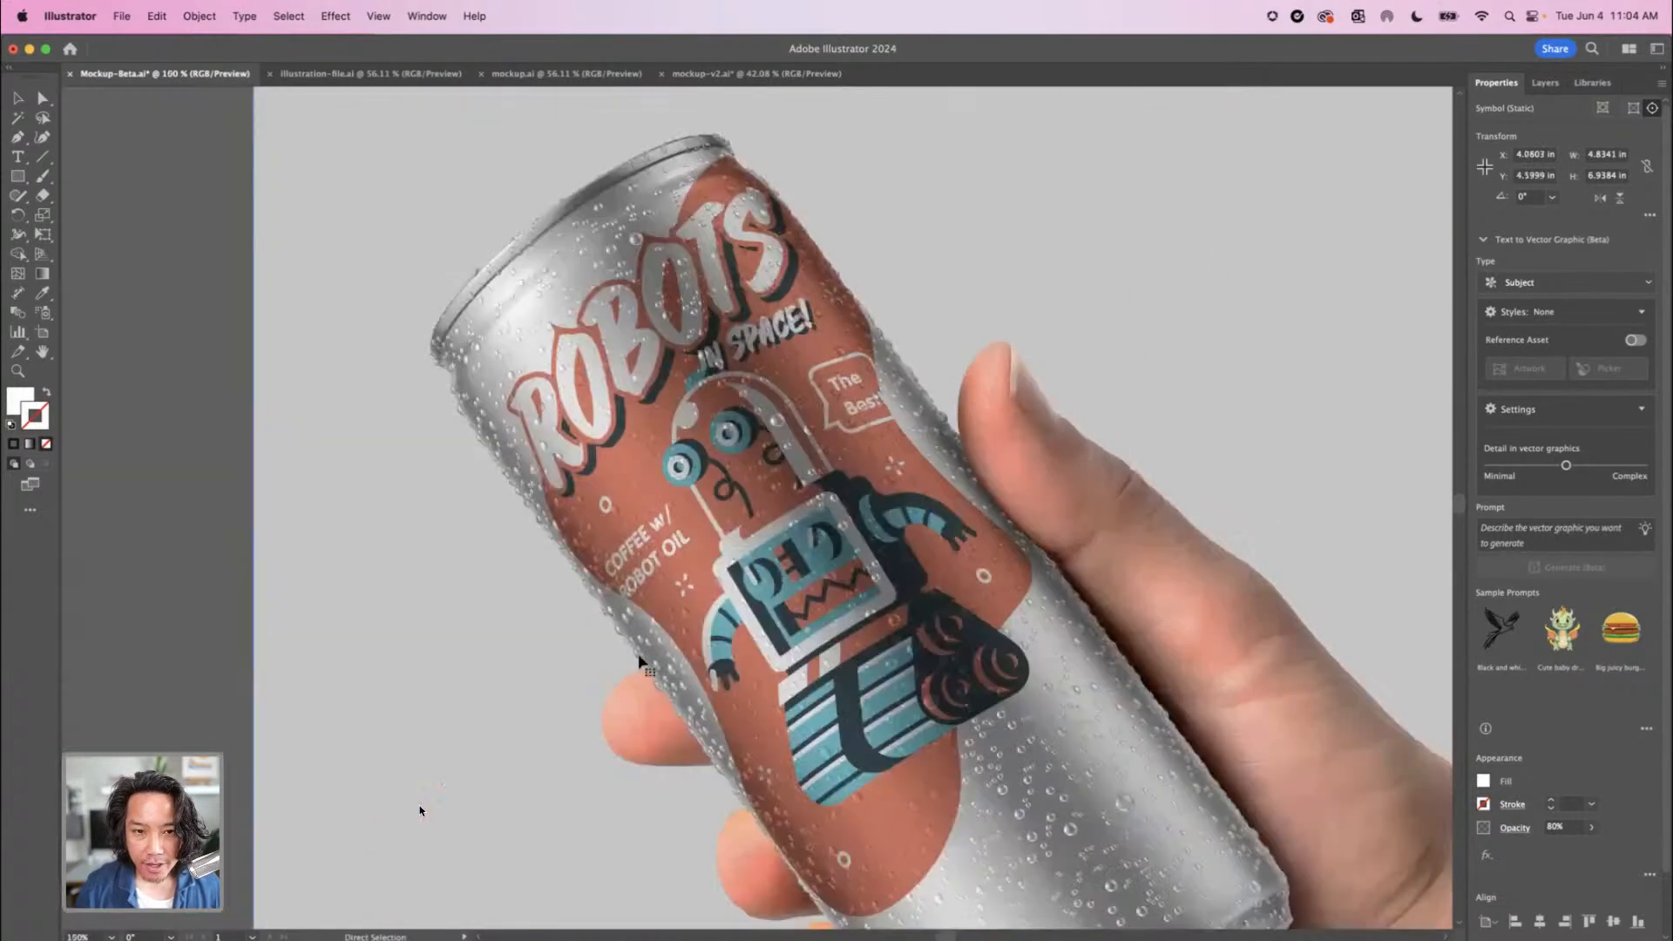
{"action": "left_click_drag", "start_coordinate": [684, 582], "coordinate": [788, 689]}
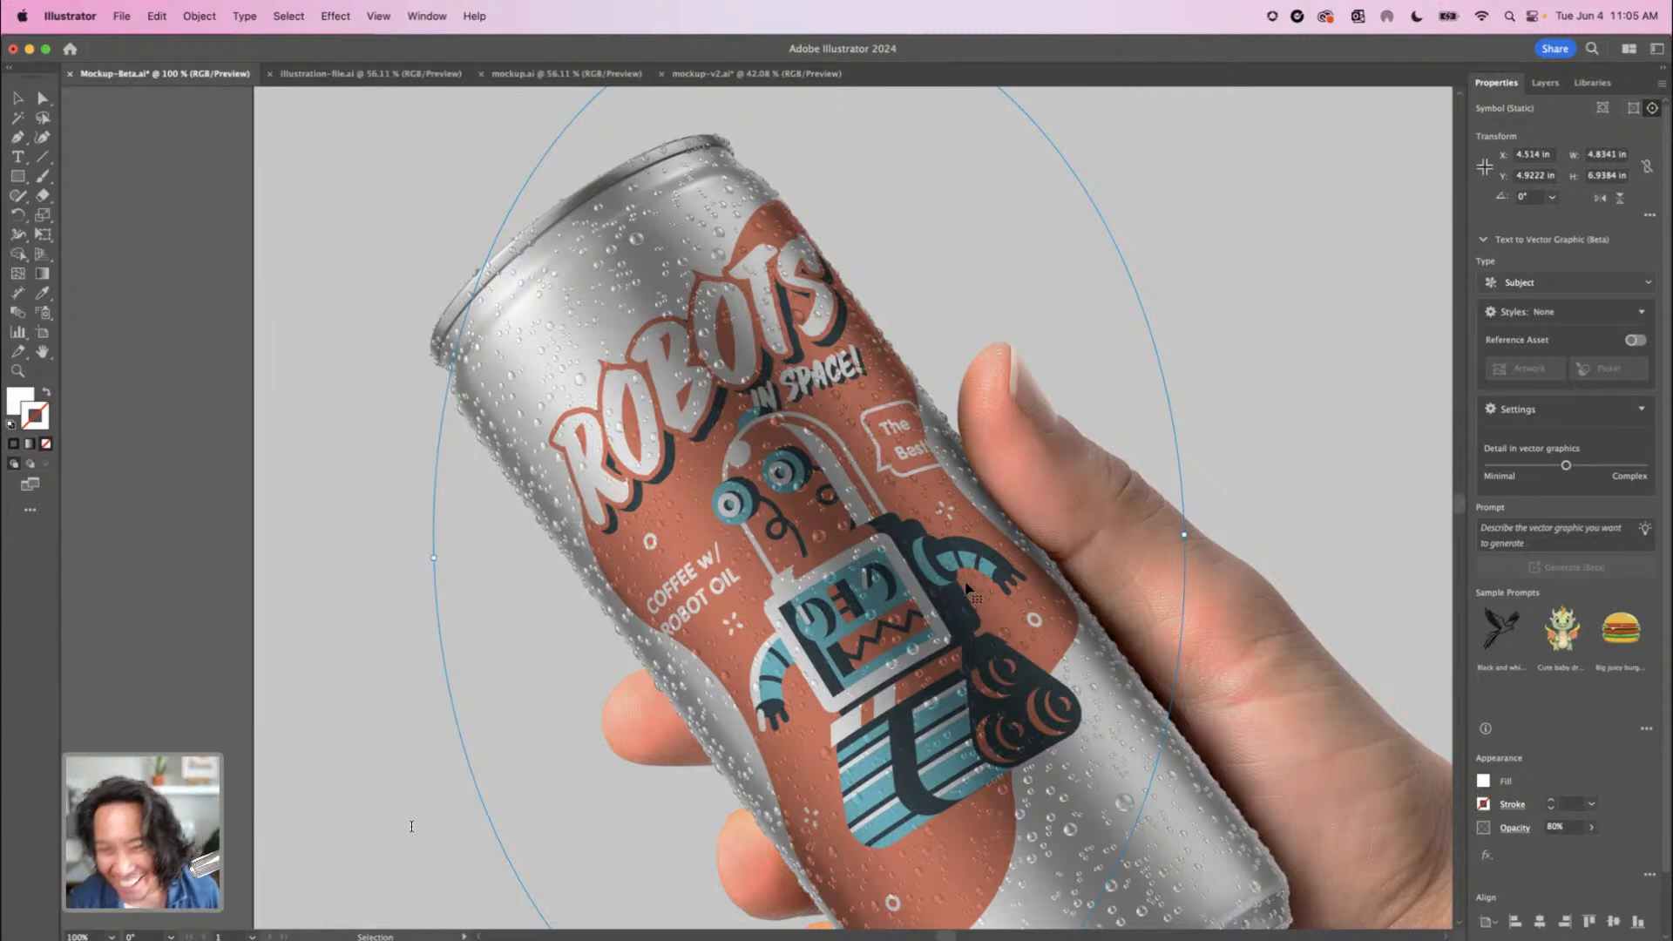
Move the wrapped artwork onto the forearm at about X 12.24 in, Y 8.38 in, then return it to the can
{"action": "key", "text": "super+minus"}
{"action": "key", "text": "super+minus"}
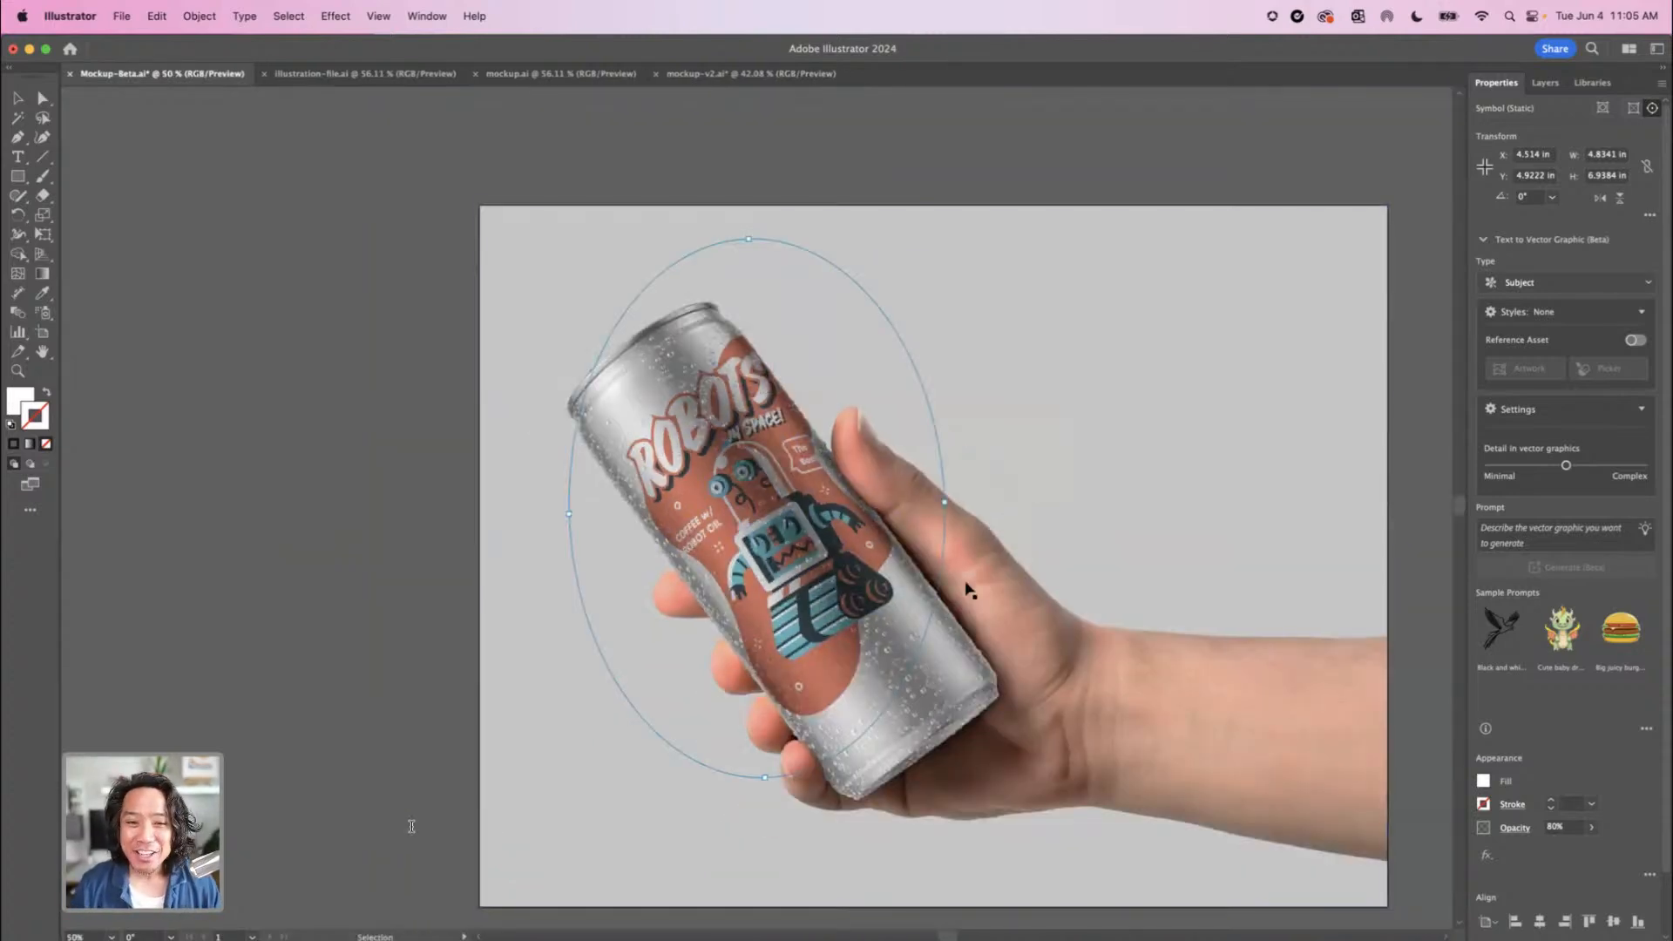
{"action": "left_click_drag", "start_coordinate": [824, 657], "coordinate": [687, 645]}
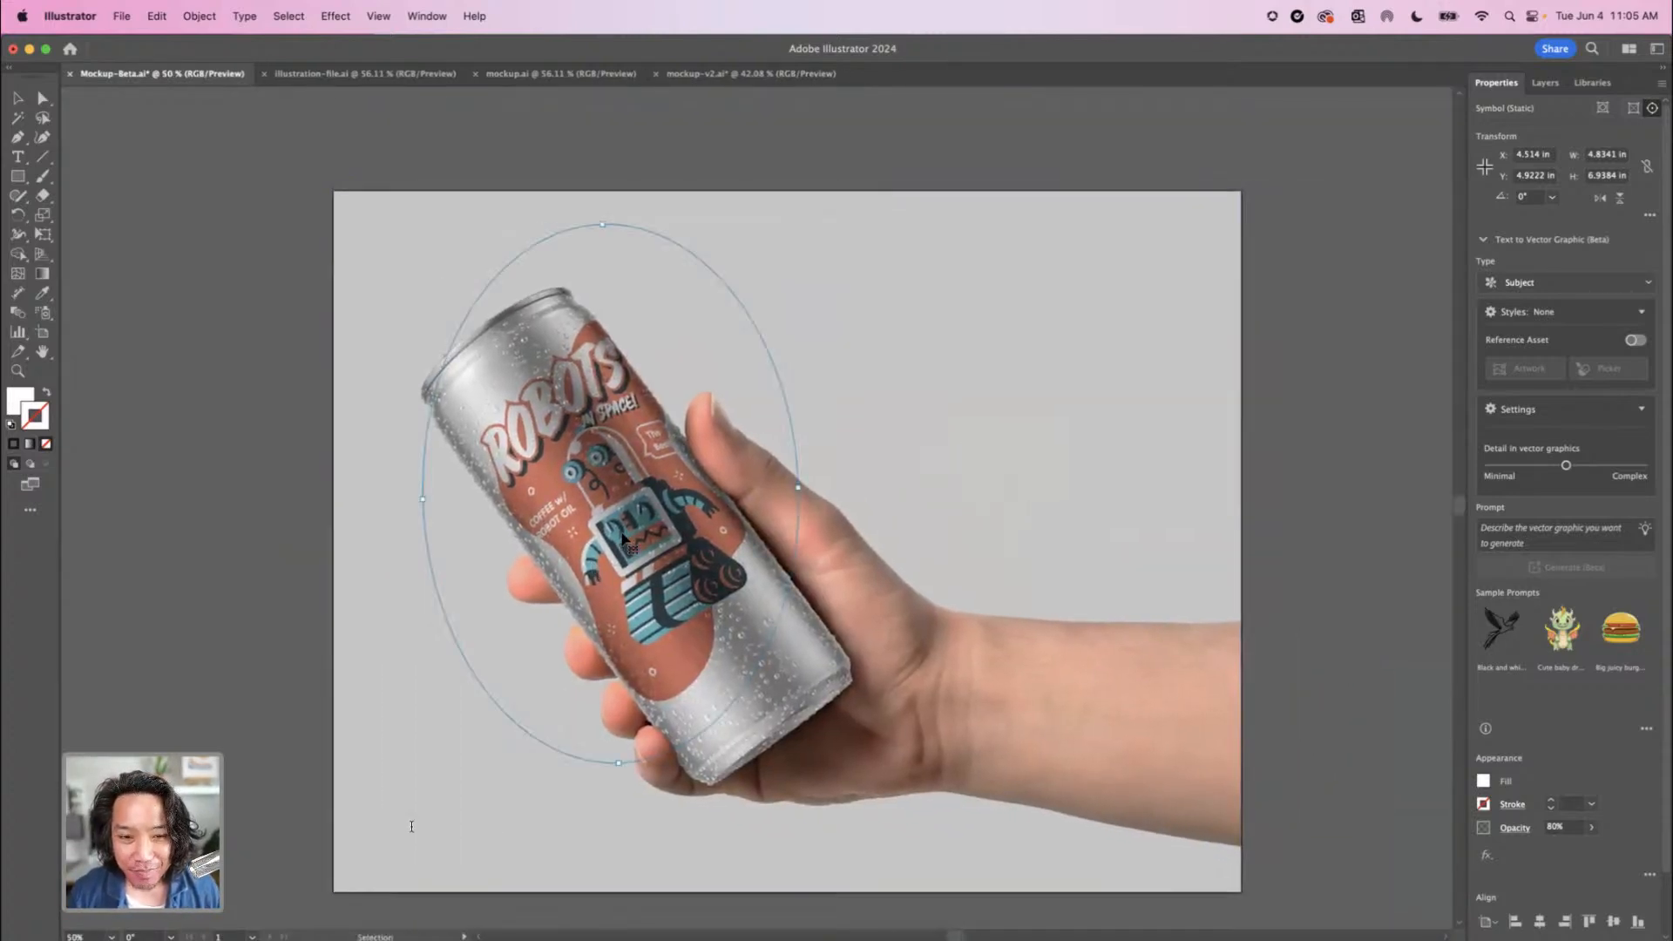
{"action": "left_click_drag", "start_coordinate": [673, 575], "coordinate": [1098, 751]}
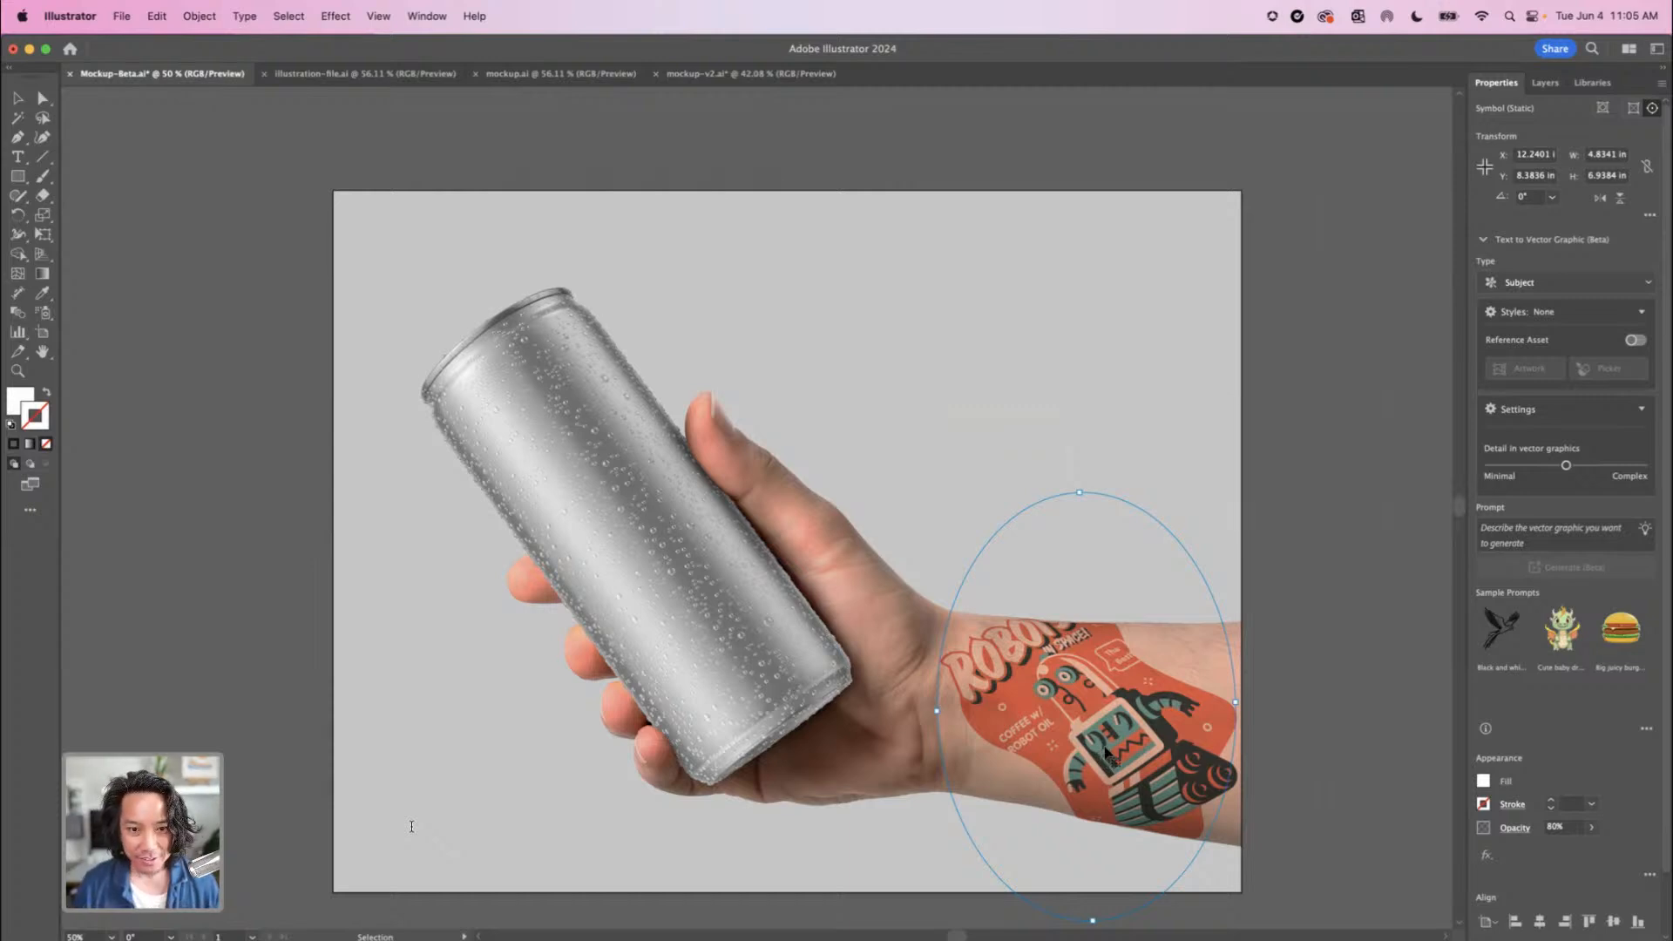
{"action": "left_click_drag", "start_coordinate": [1107, 751], "coordinate": [994, 695]}
{"action": "left_click_drag", "start_coordinate": [794, 695], "coordinate": [650, 555]}
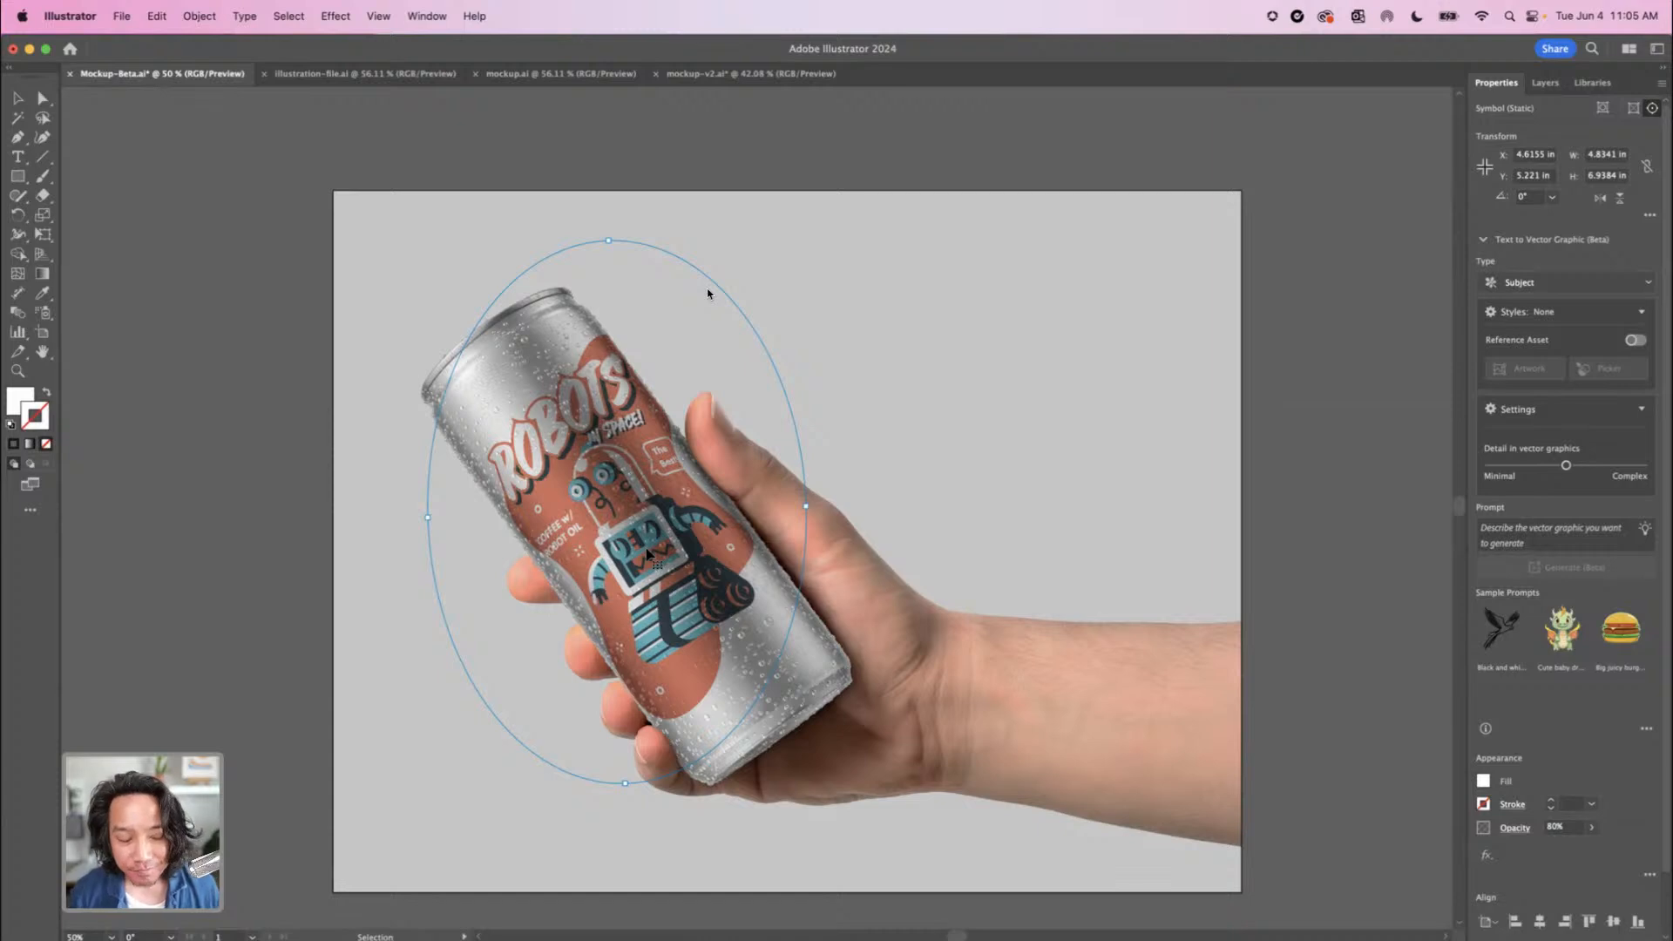
Undo the mockup edits back to the flat robot artwork beside the blank can photo
{"action": "left_click_drag", "start_coordinate": [708, 294], "coordinate": [516, 703]}
{"action": "key", "text": "super+z"}
{"action": "key", "text": "super+z"}
{"action": "key", "text": "super+z"}
{"action": "key", "text": "super+z"}
{"action": "key", "text": "super+z"}
{"action": "key", "text": "super+z"}
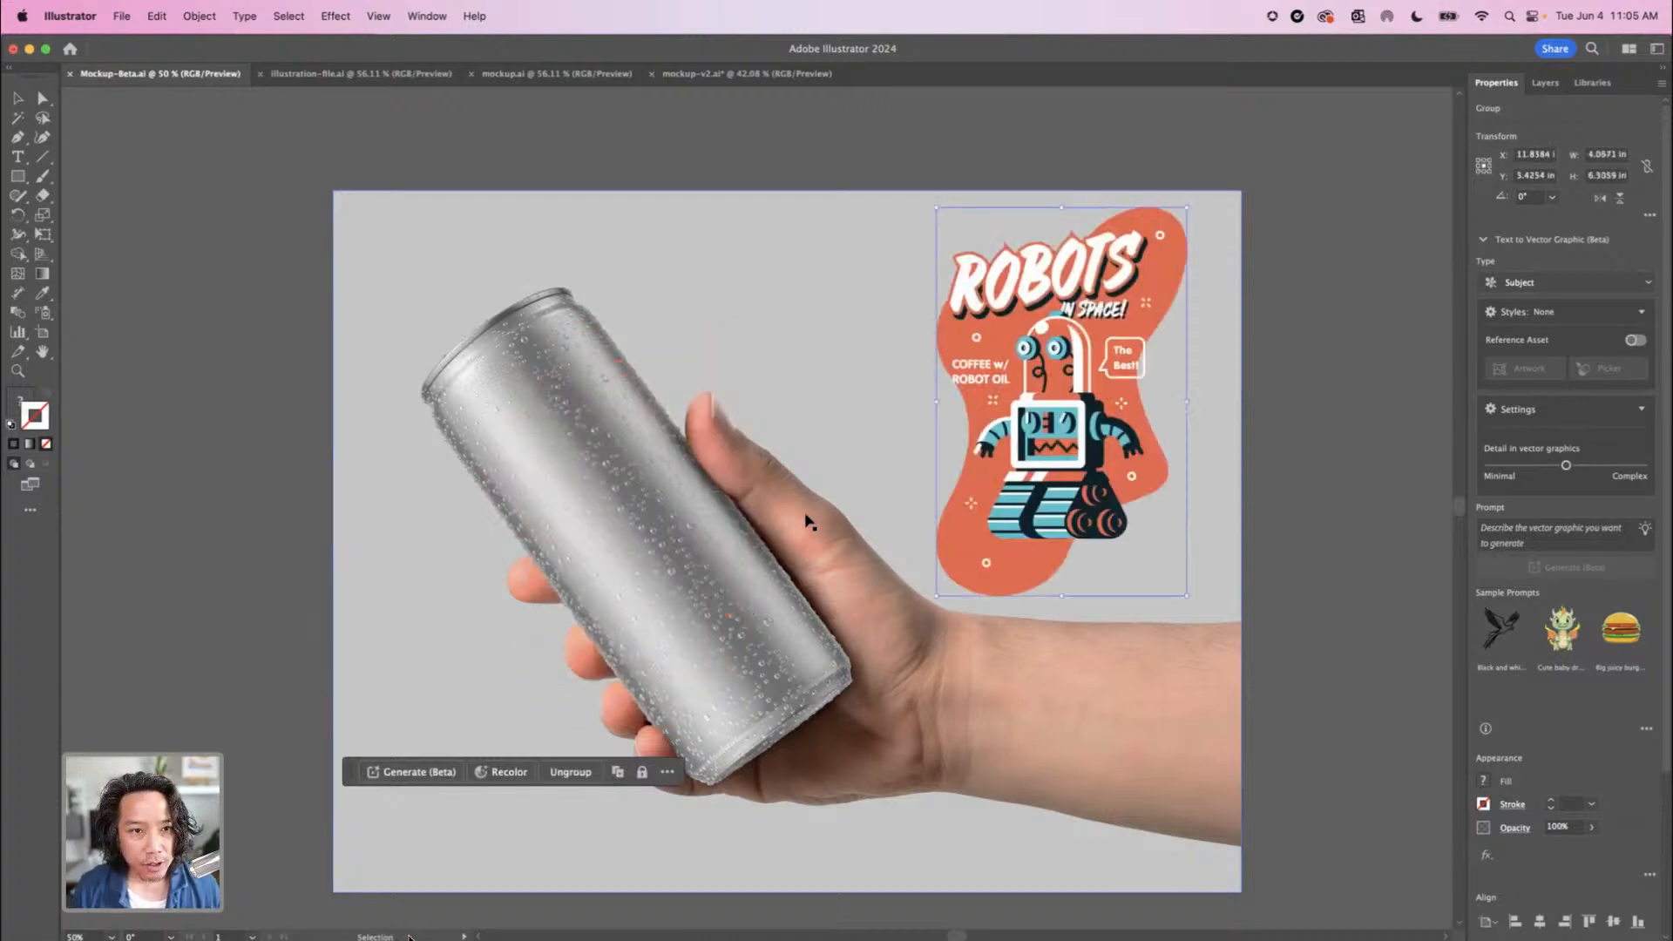
Switch to the illustration-file.ai document and reduce the robot sketch image's opacity to 40%
{"action": "left_click", "coordinate": [340, 79]}
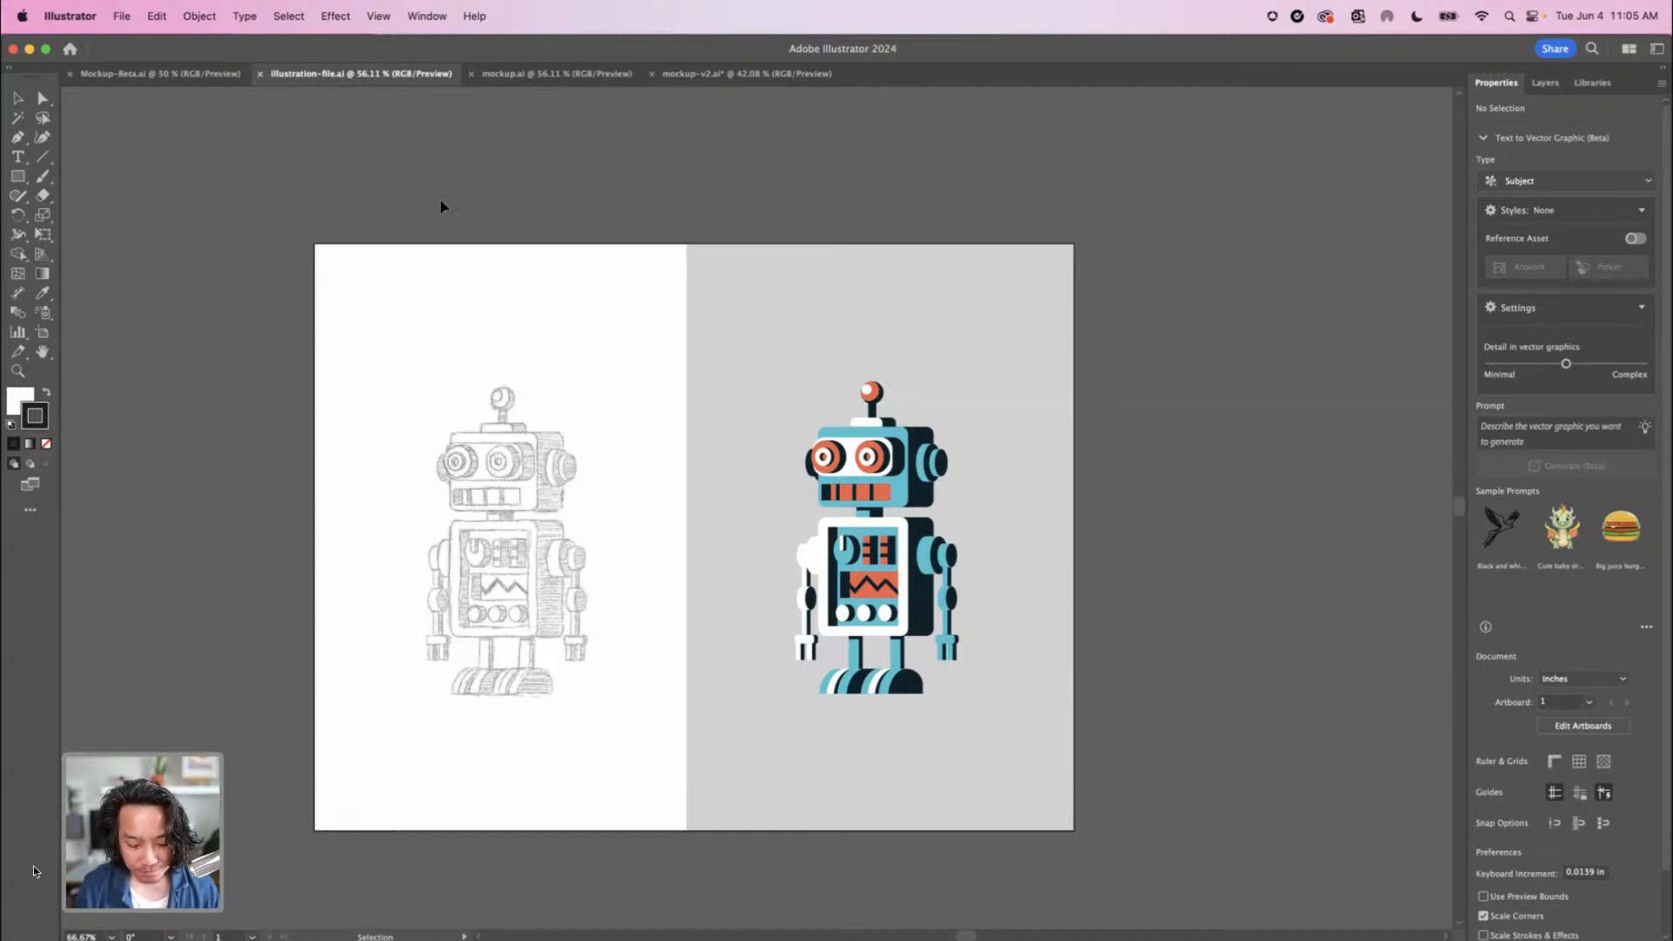
{"action": "key", "text": "super+equal"}
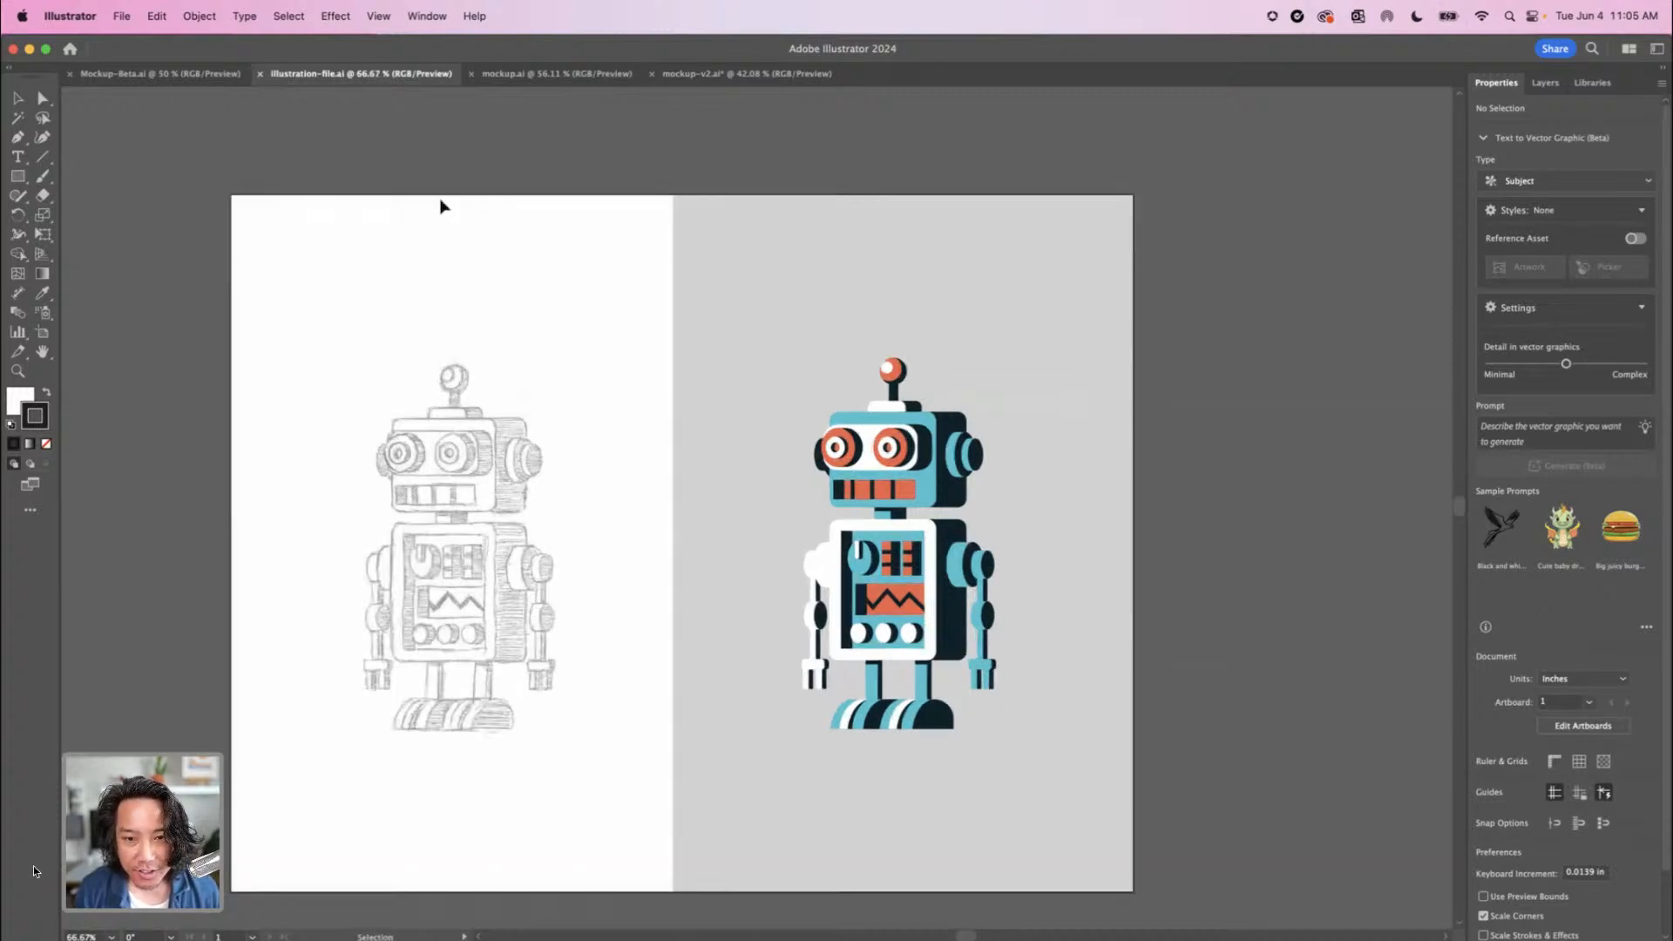
{"action": "key", "text": "super+equal"}
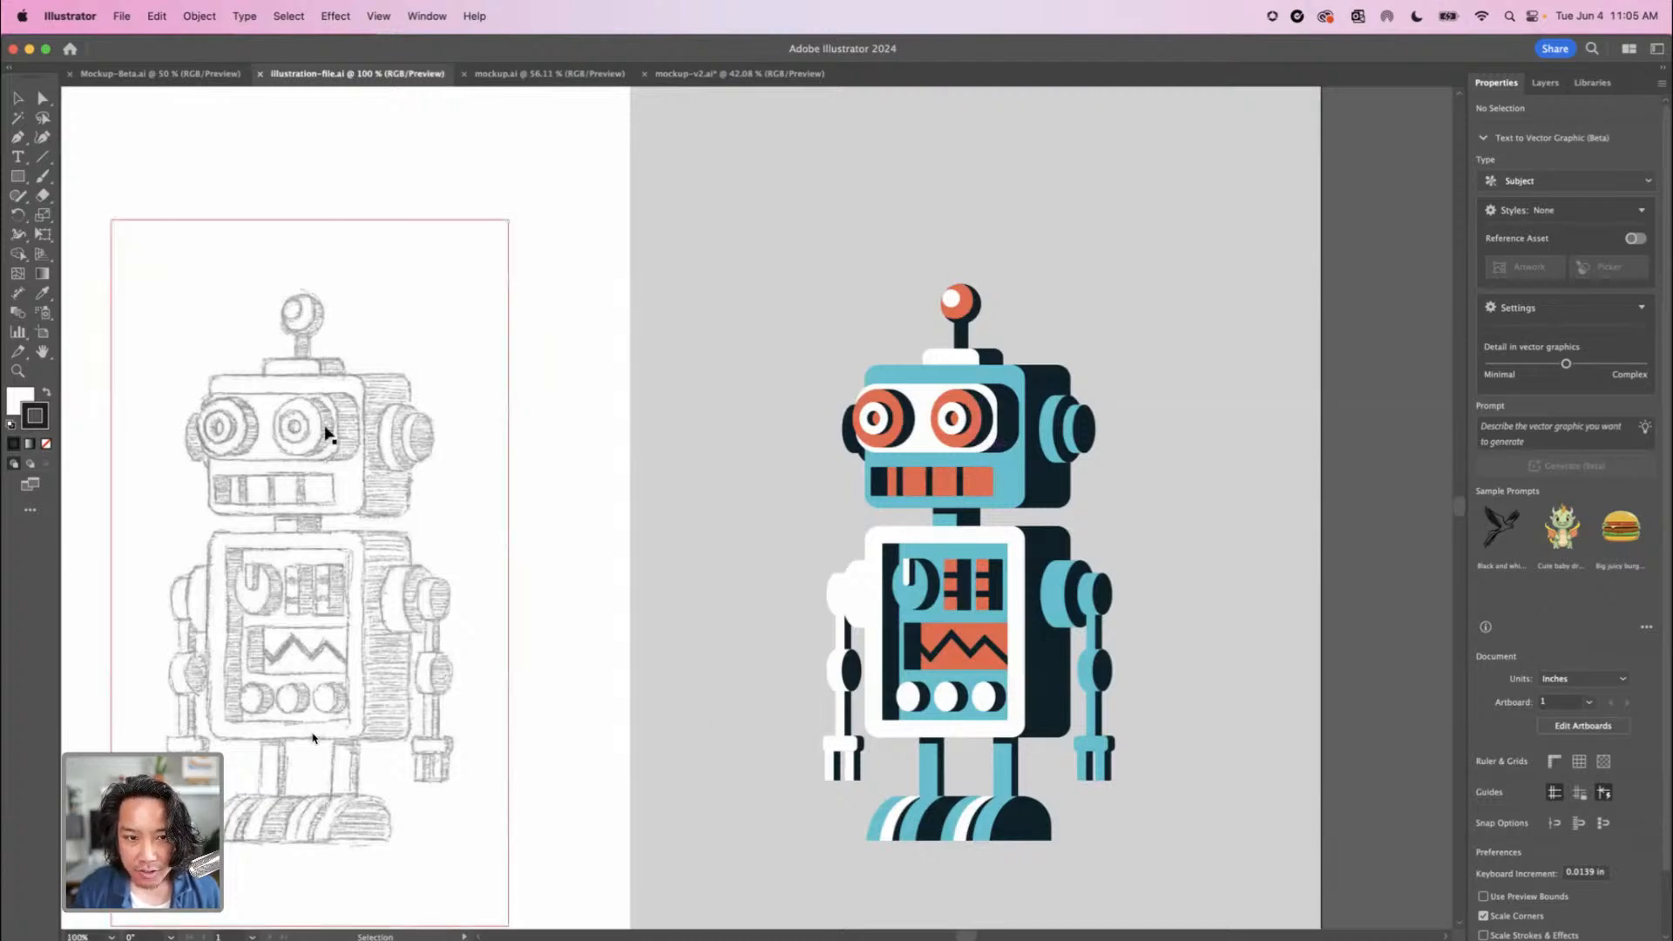
{"action": "scroll", "coordinate": [523, 741], "scroll_direction": "left", "scroll_amount": 5}
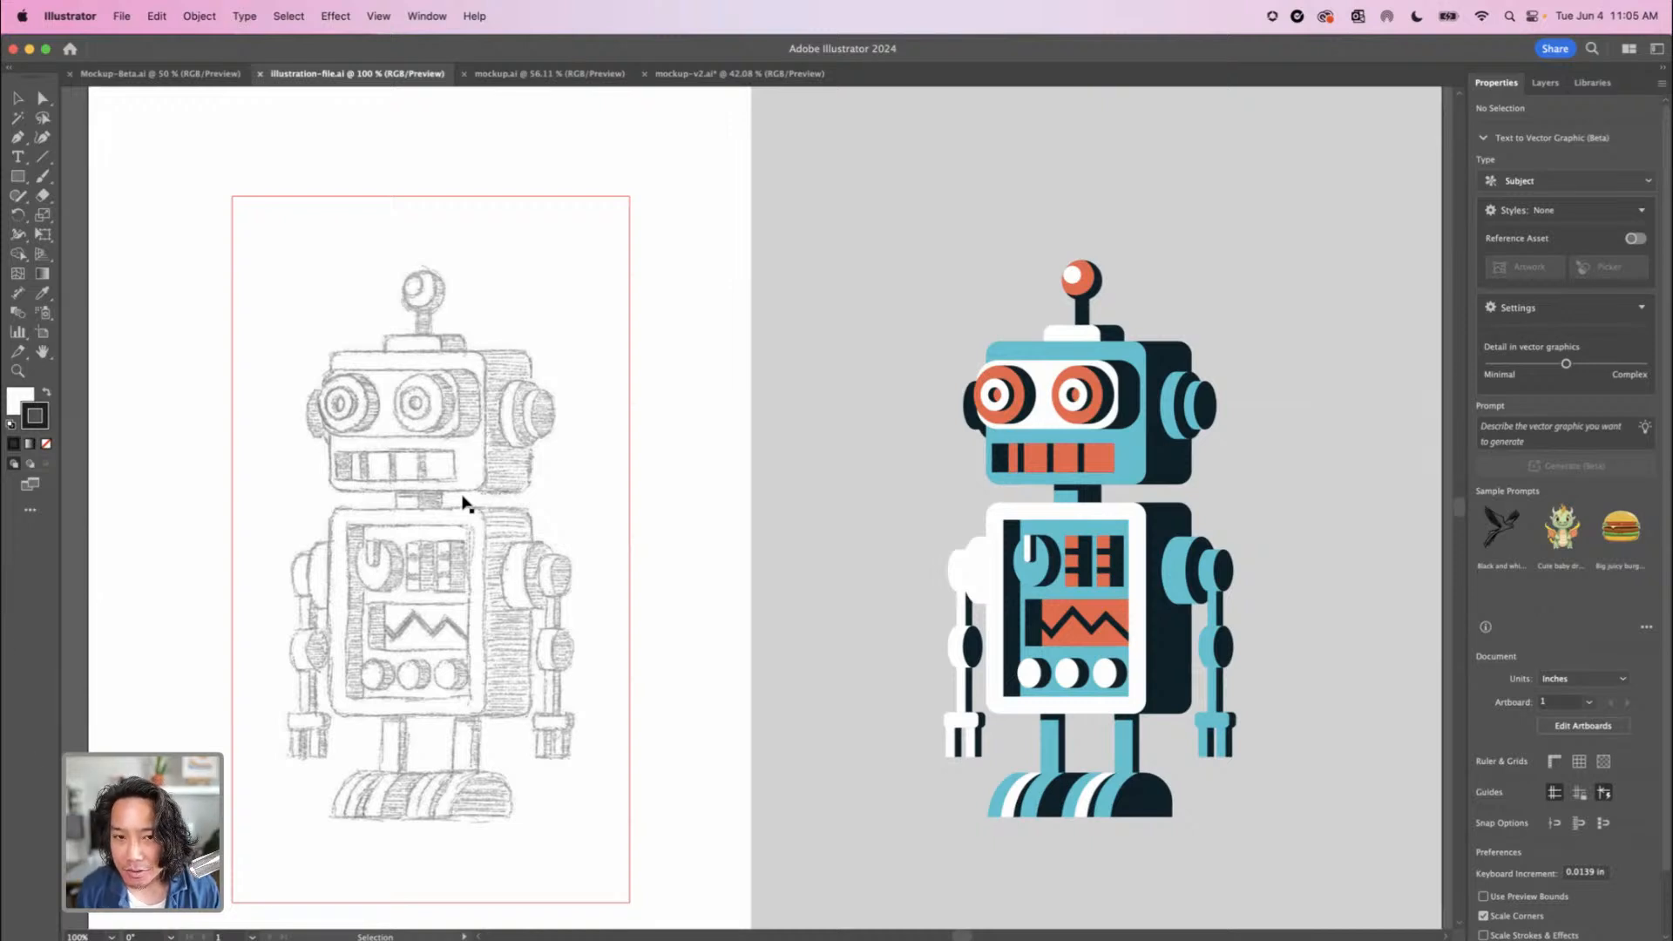
{"action": "left_click", "coordinate": [1549, 82]}
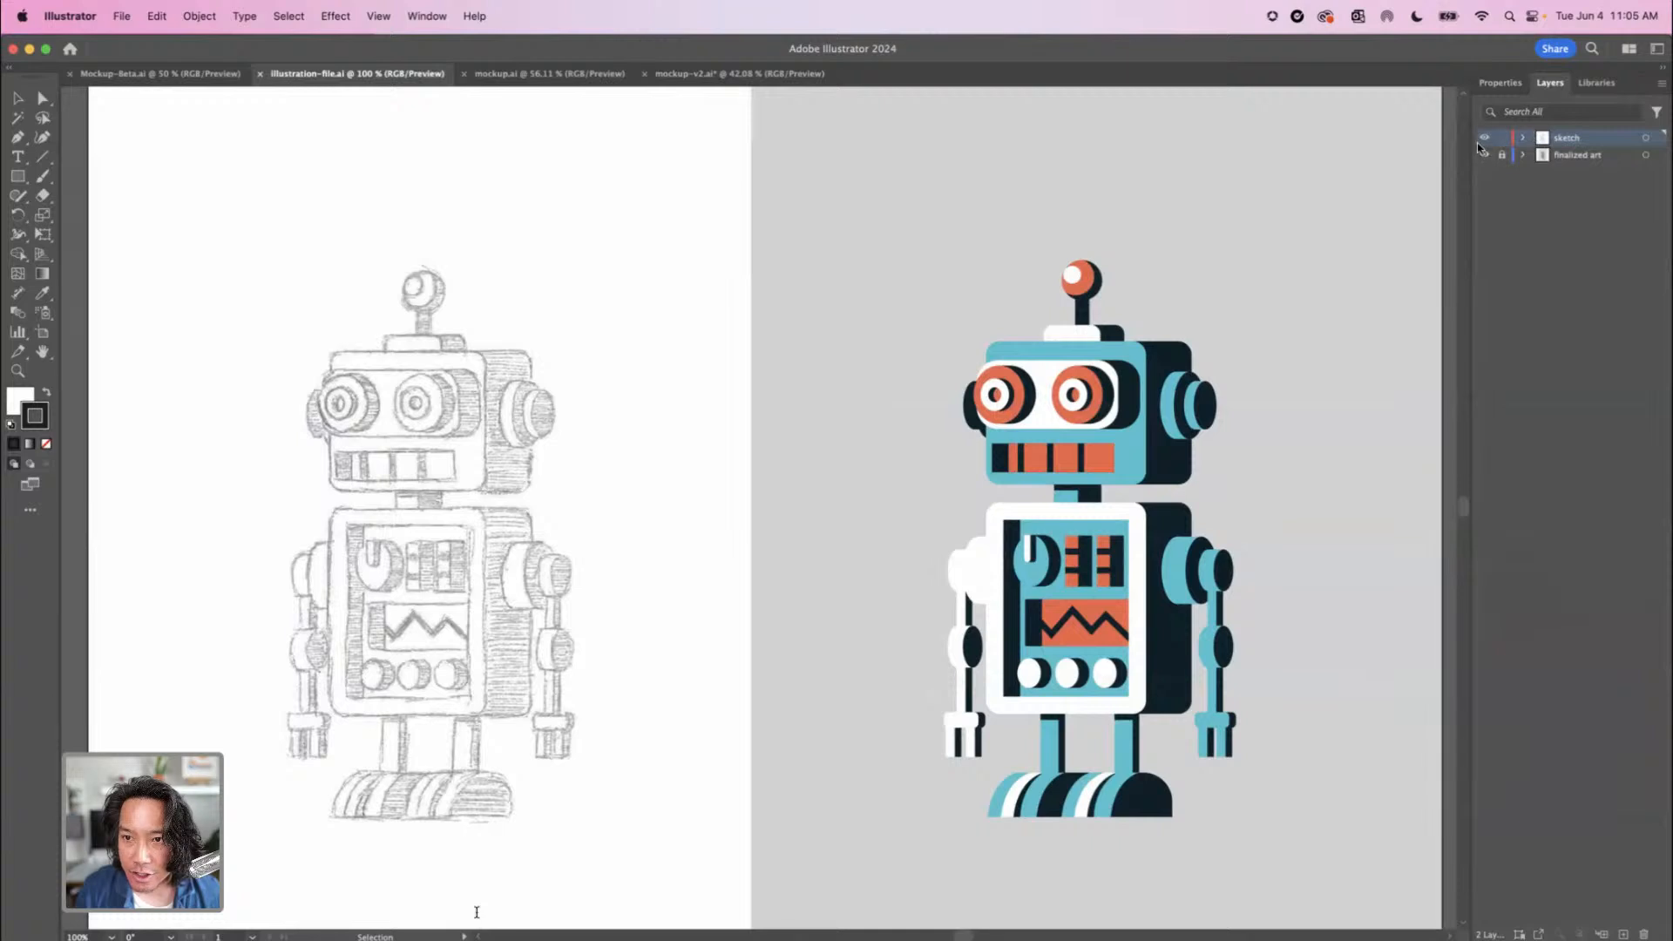
{"action": "left_click", "coordinate": [454, 460]}
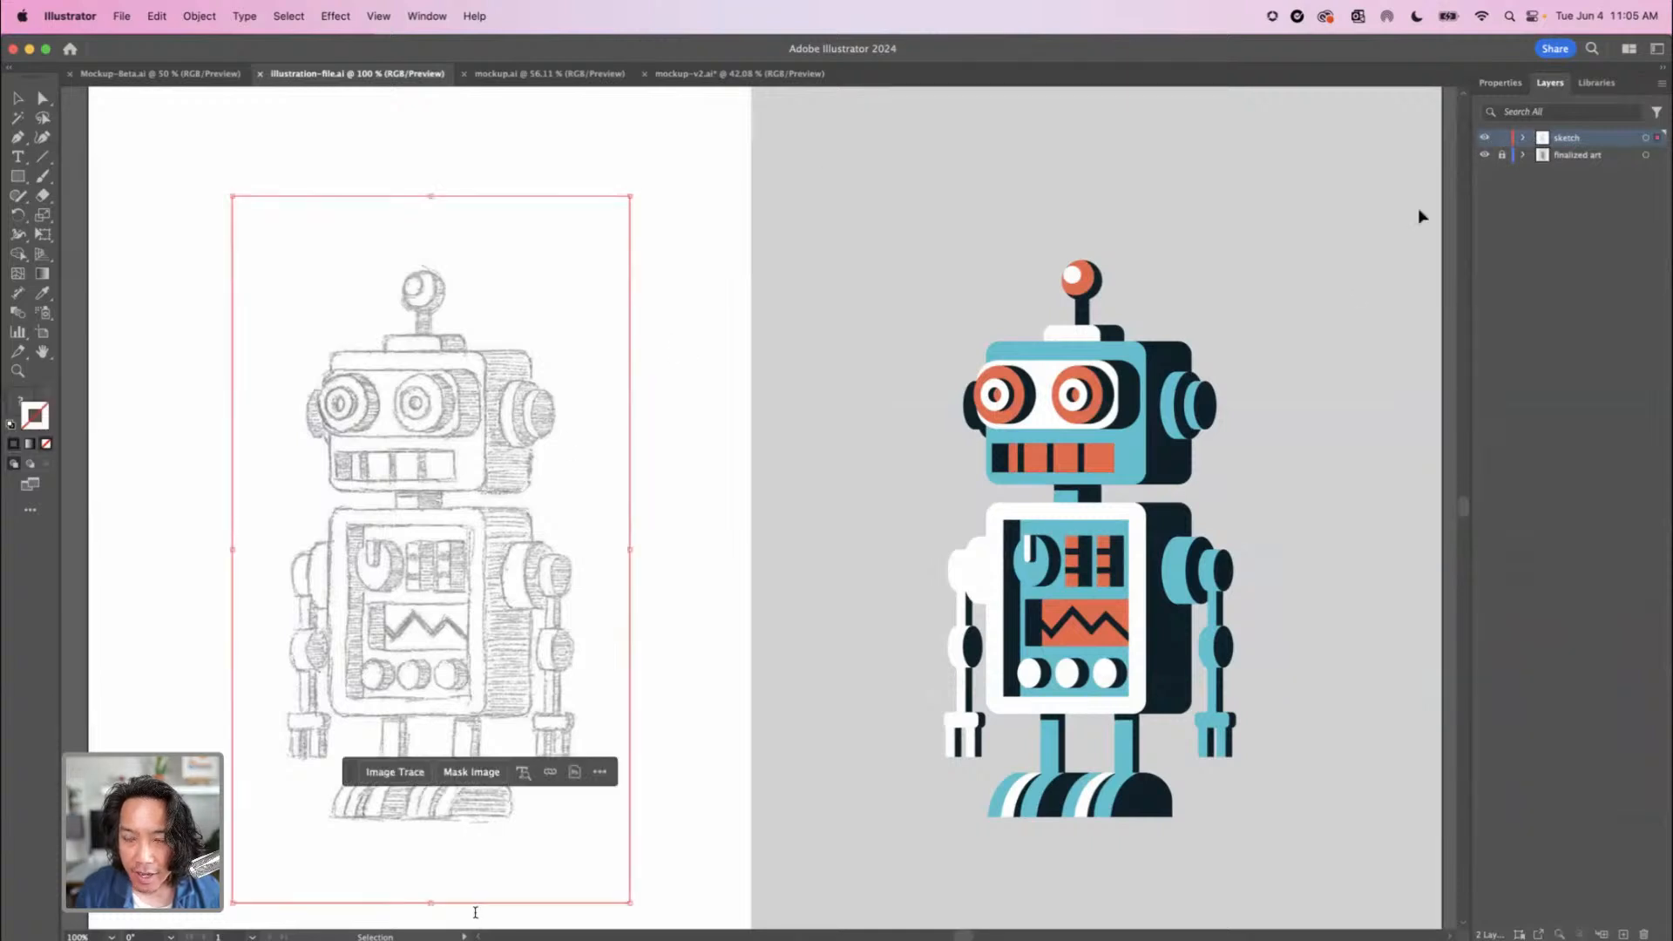
{"action": "left_click", "coordinate": [1506, 83]}
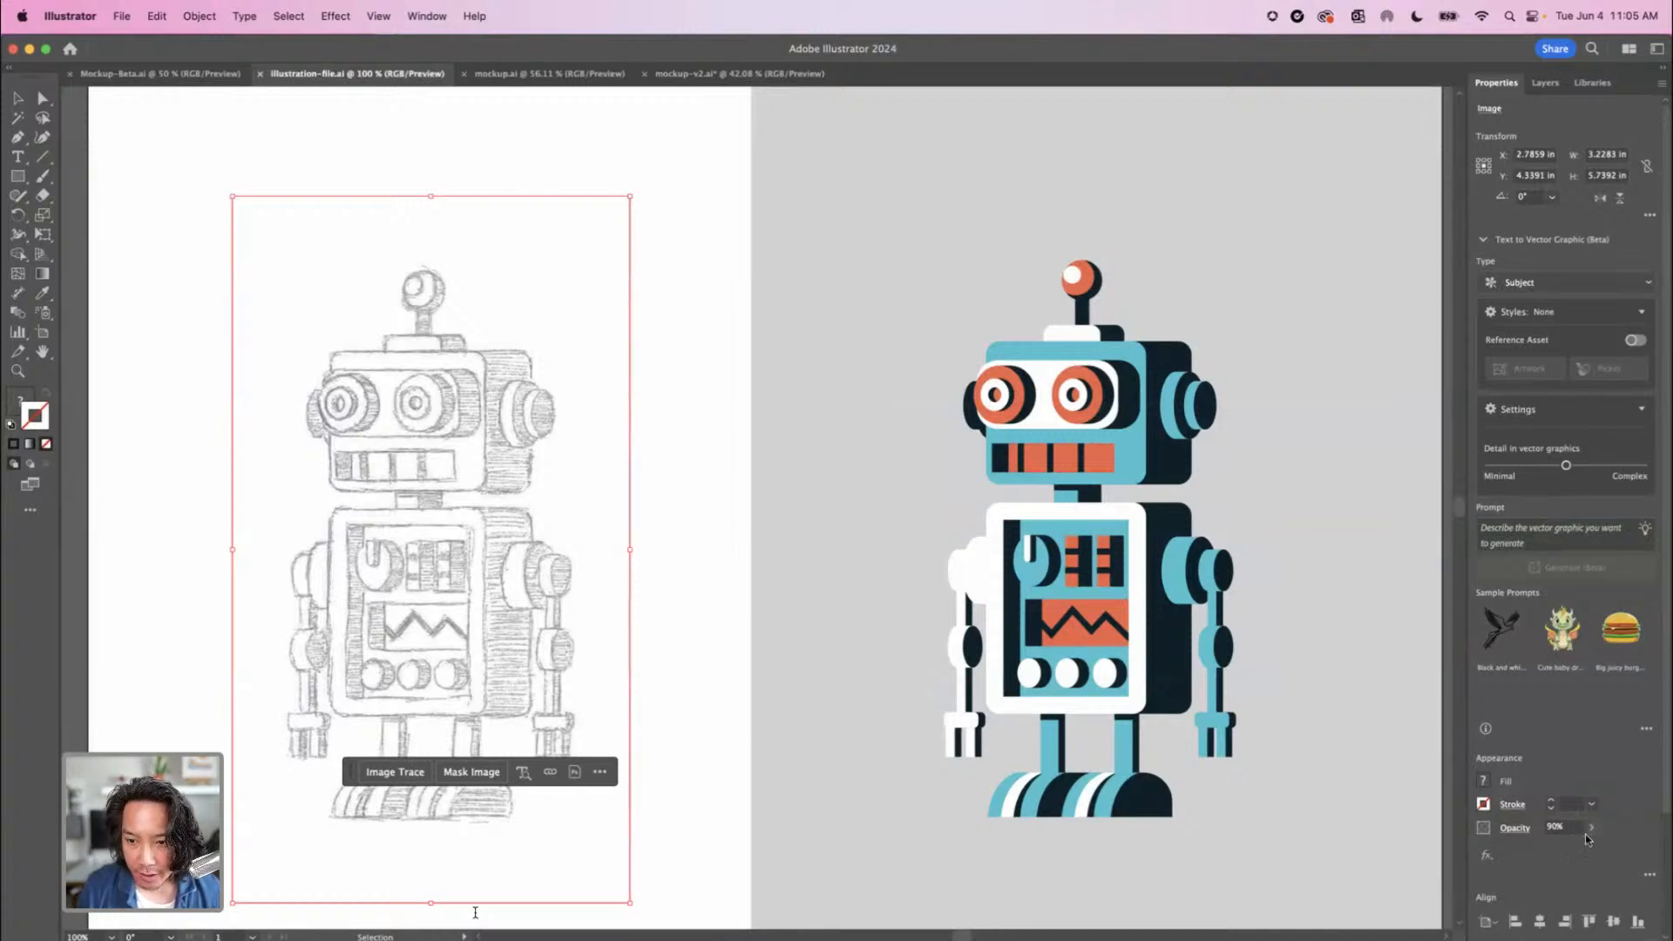
{"action": "left_click_drag", "start_coordinate": [1582, 852], "coordinate": [1555, 846]}
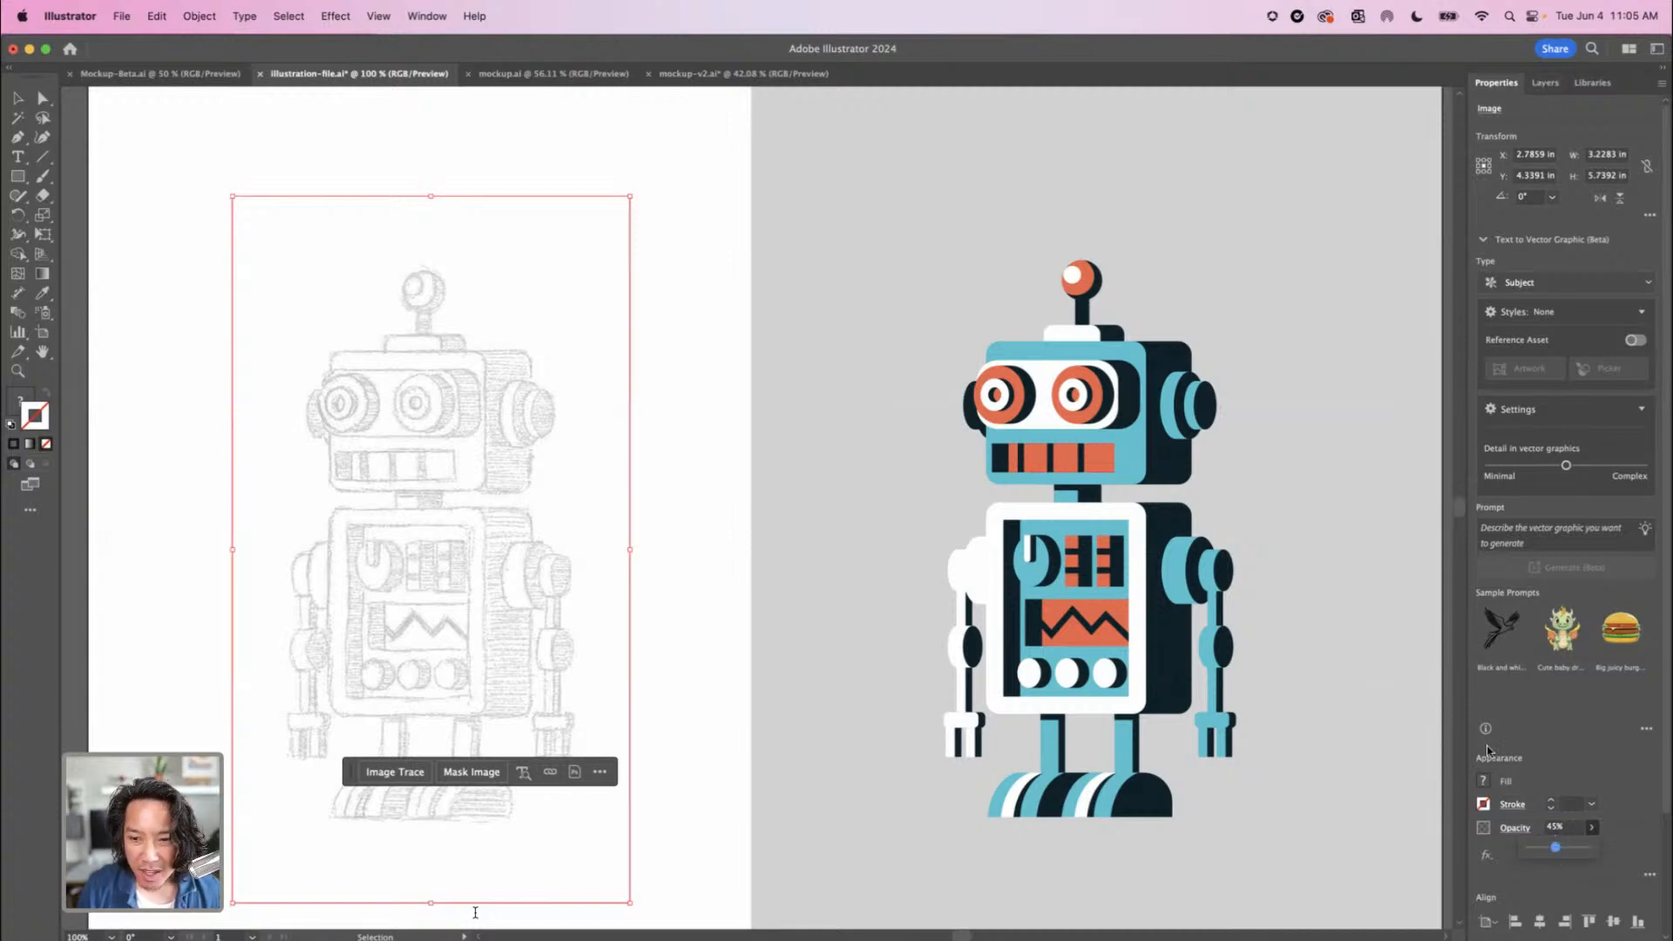
{"action": "left_click_drag", "start_coordinate": [1556, 852], "coordinate": [1554, 851]}
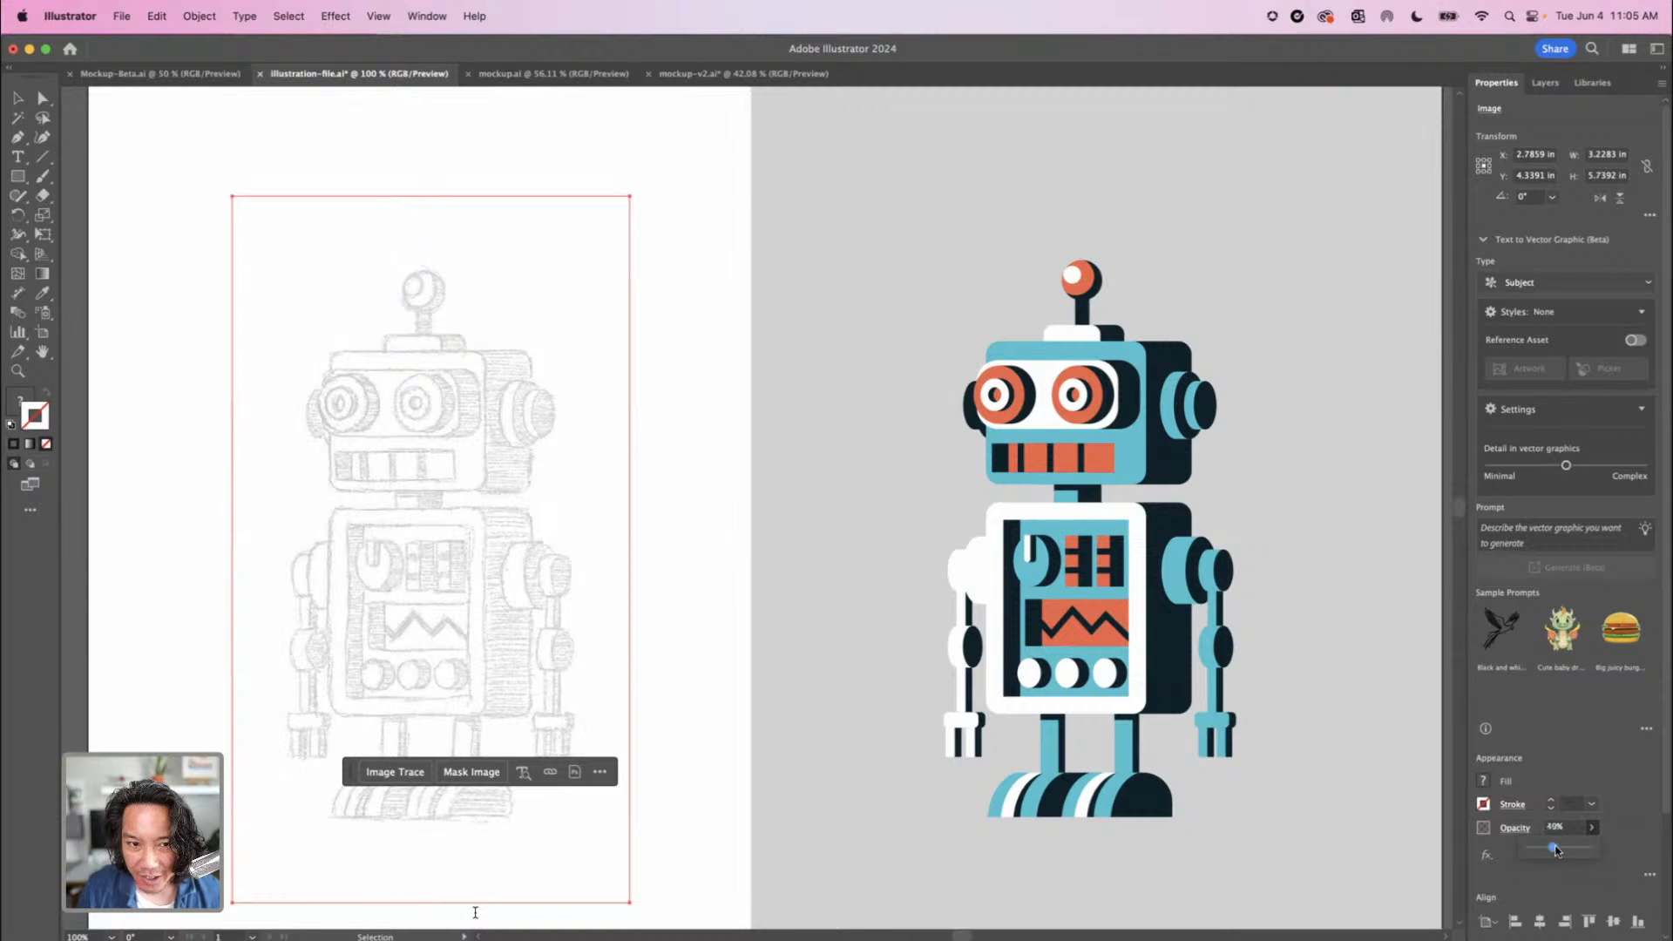
Lock the sketch layer and add a new layer named "drawing layer" above it
{"action": "left_click", "coordinate": [1547, 83]}
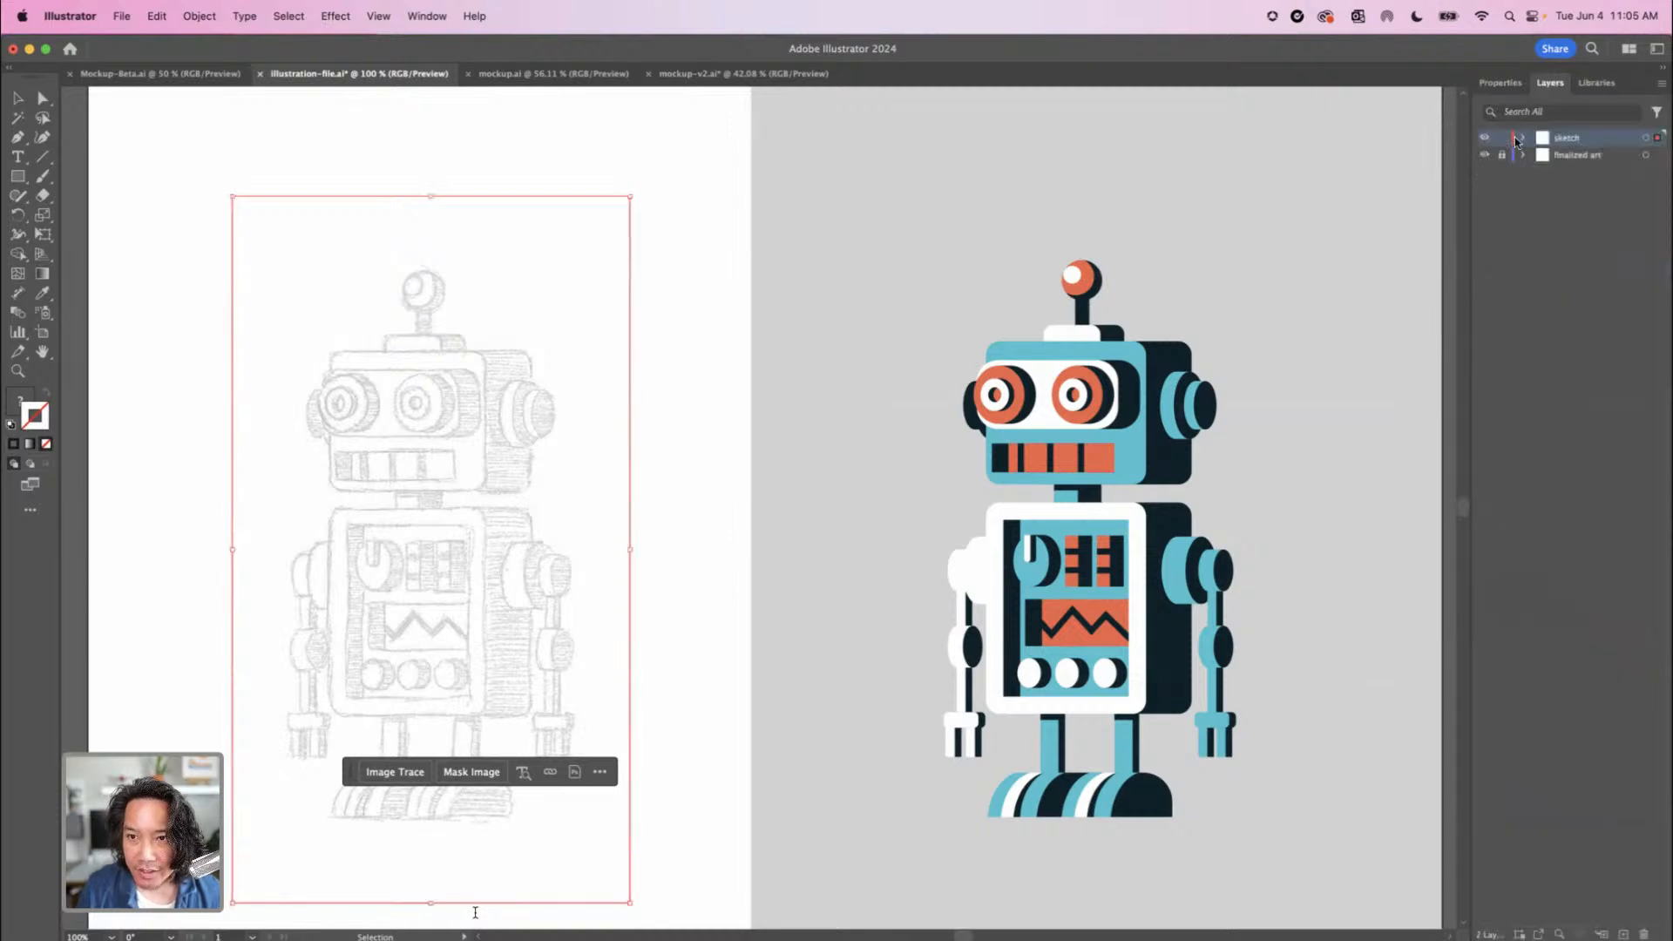
{"action": "left_click", "coordinate": [1501, 137]}
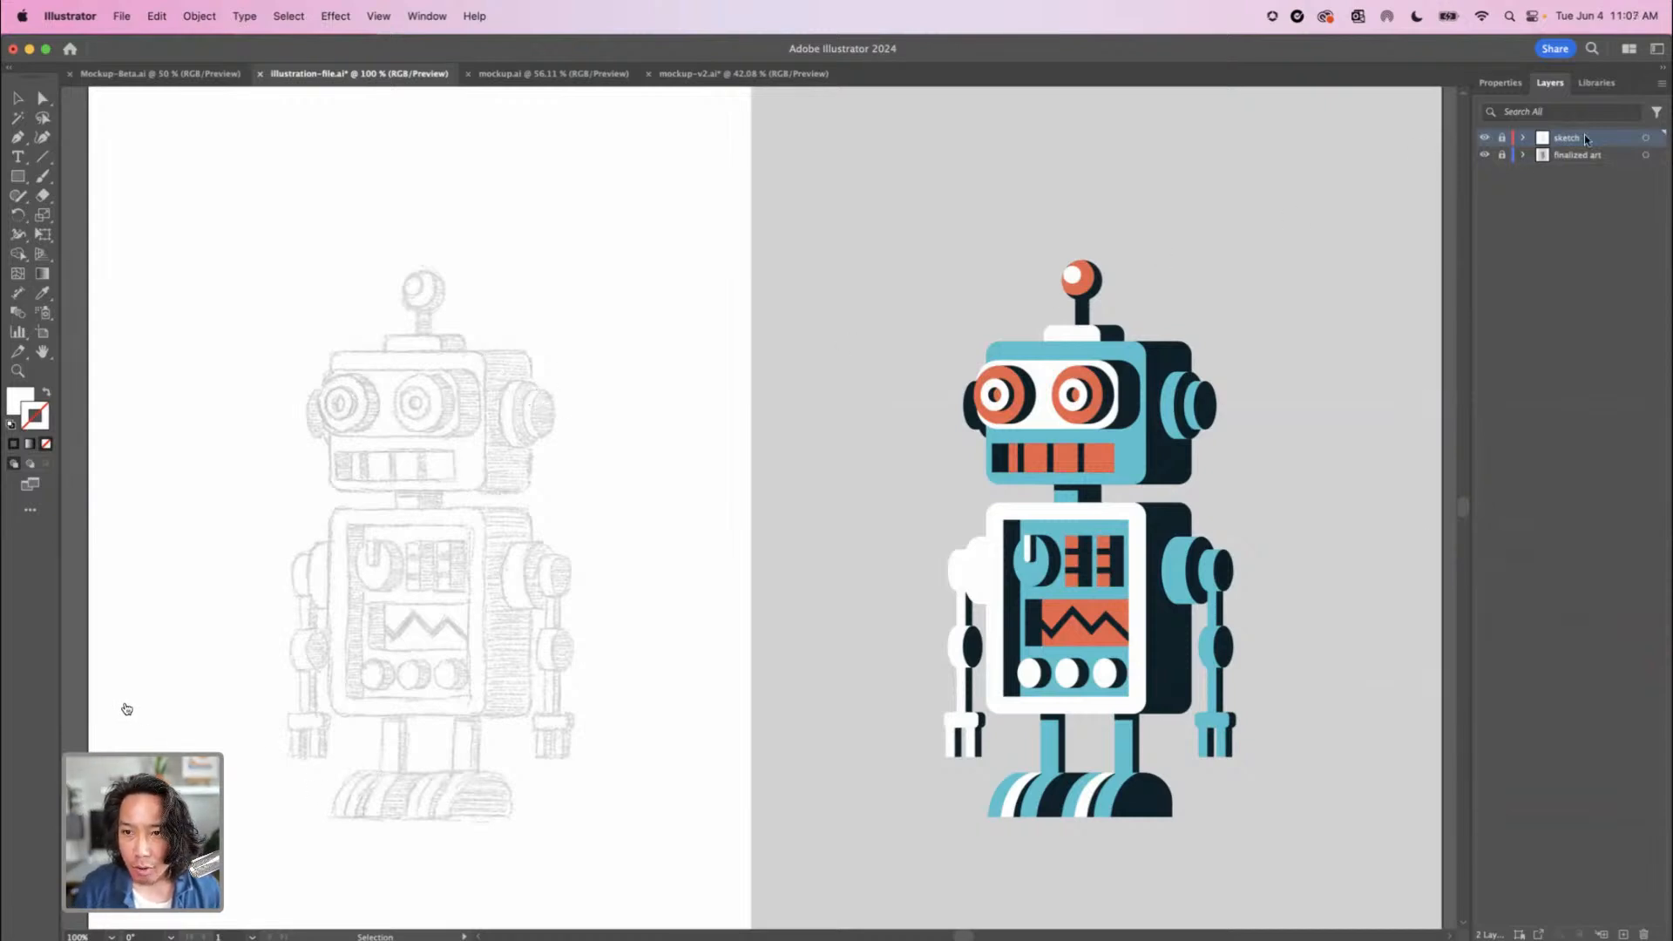
{"action": "left_click", "coordinate": [1622, 934]}
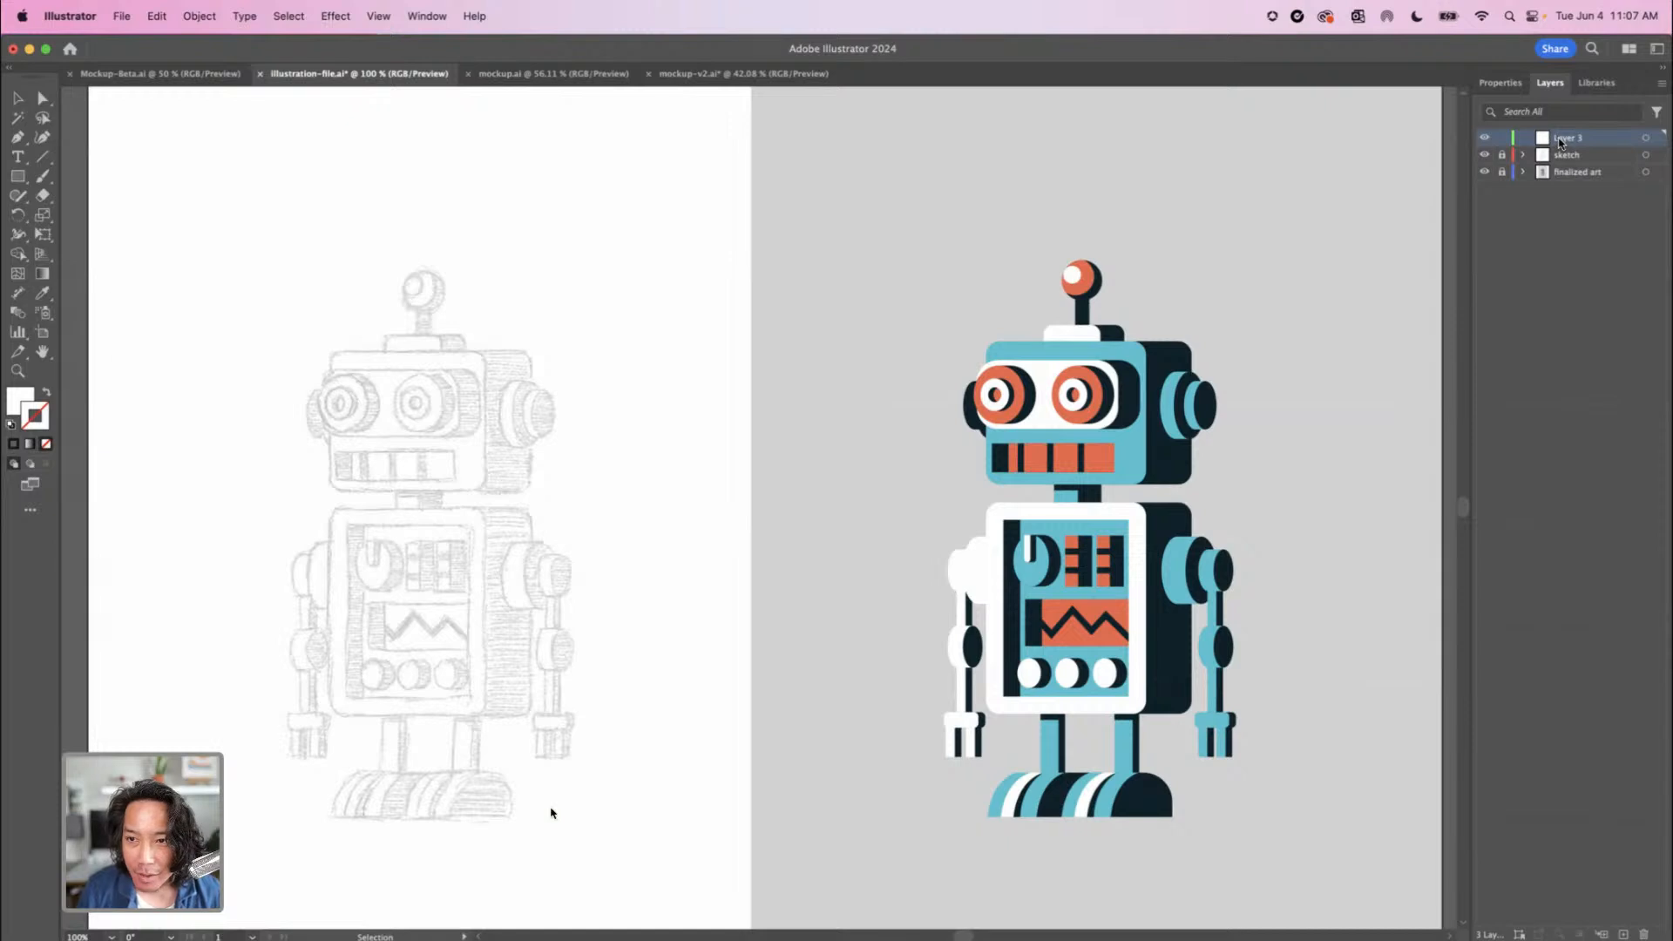
{"action": "double_click", "coordinate": [1560, 138]}
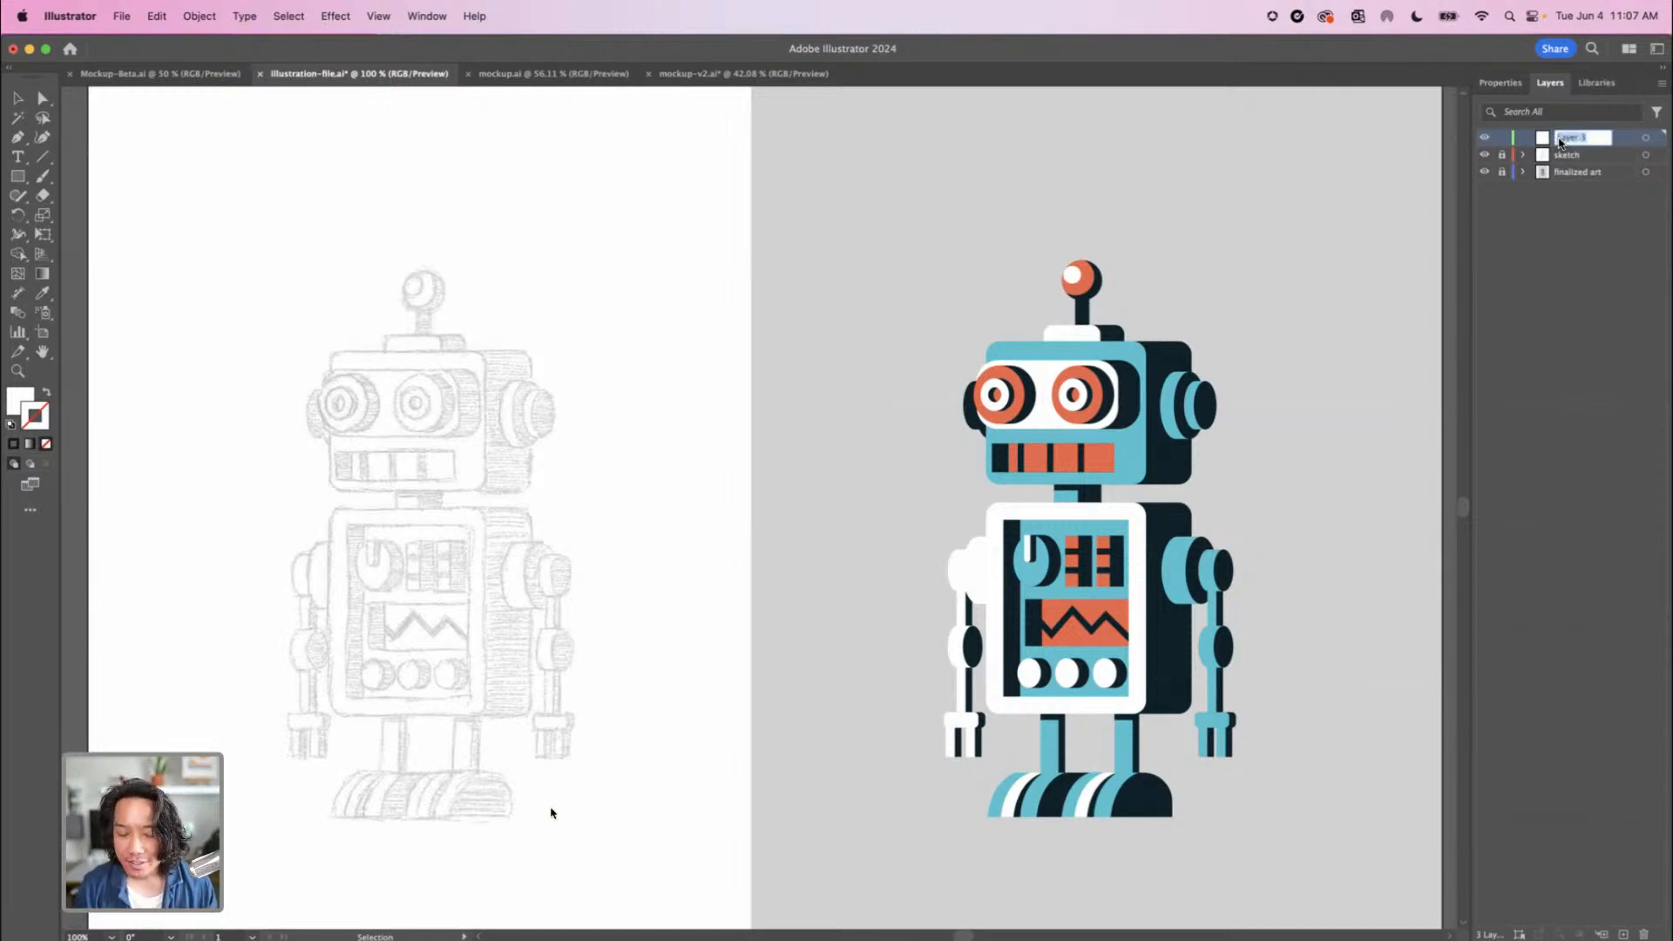
{"action": "type", "text": "drawing l"}
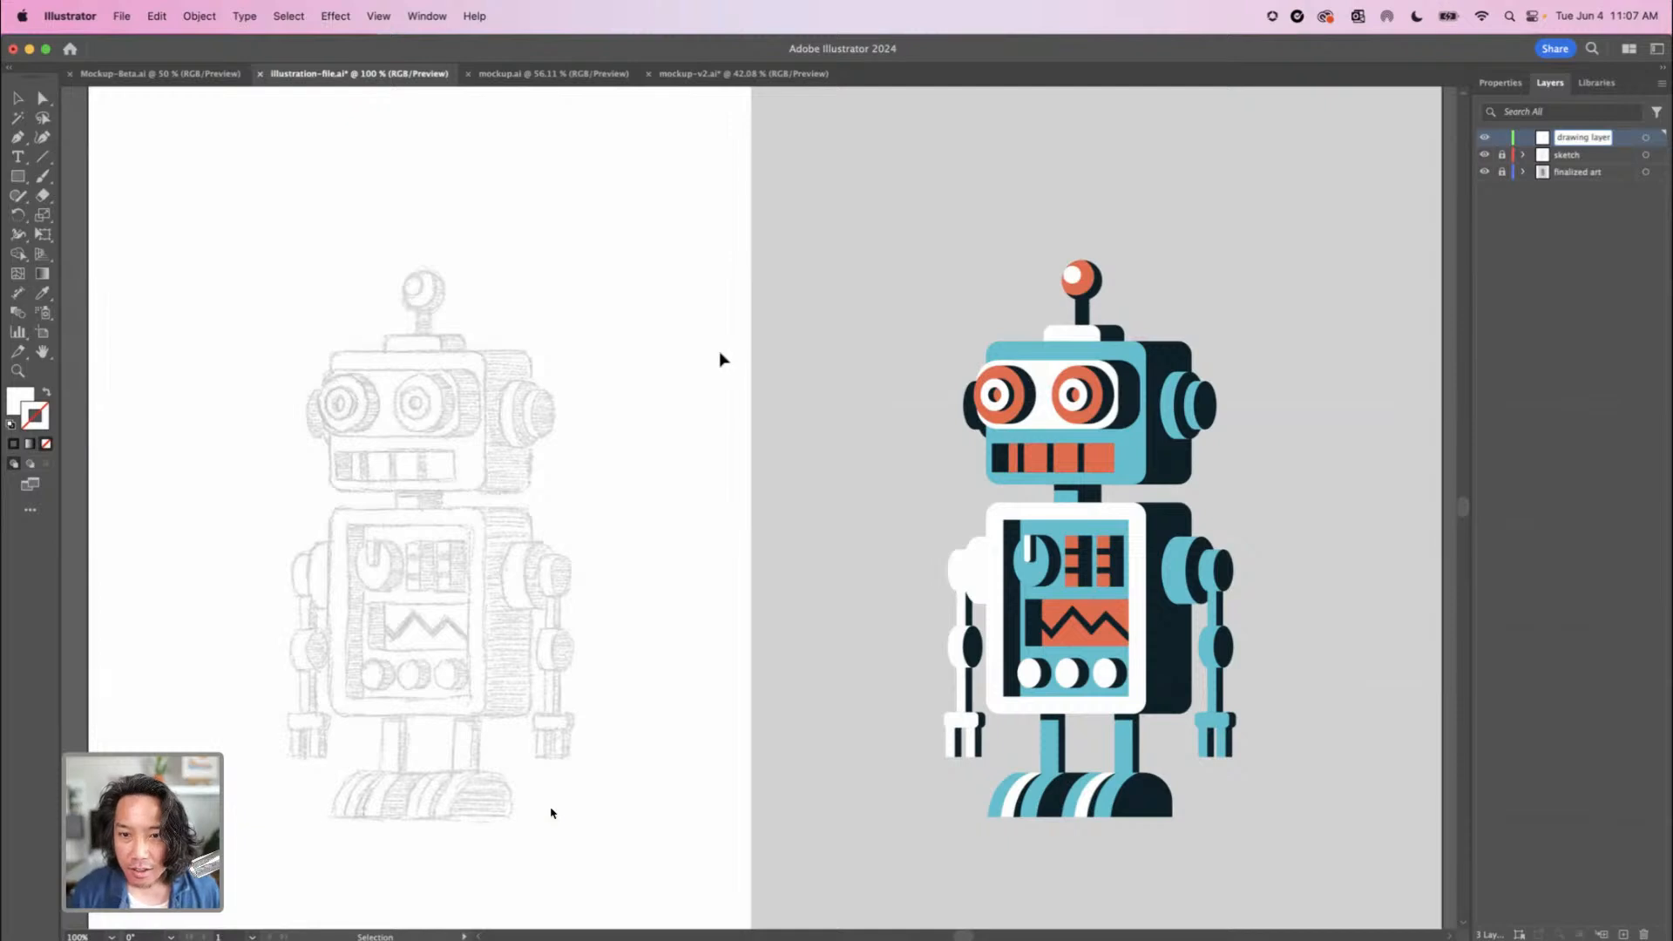
{"action": "key", "text": "Return"}
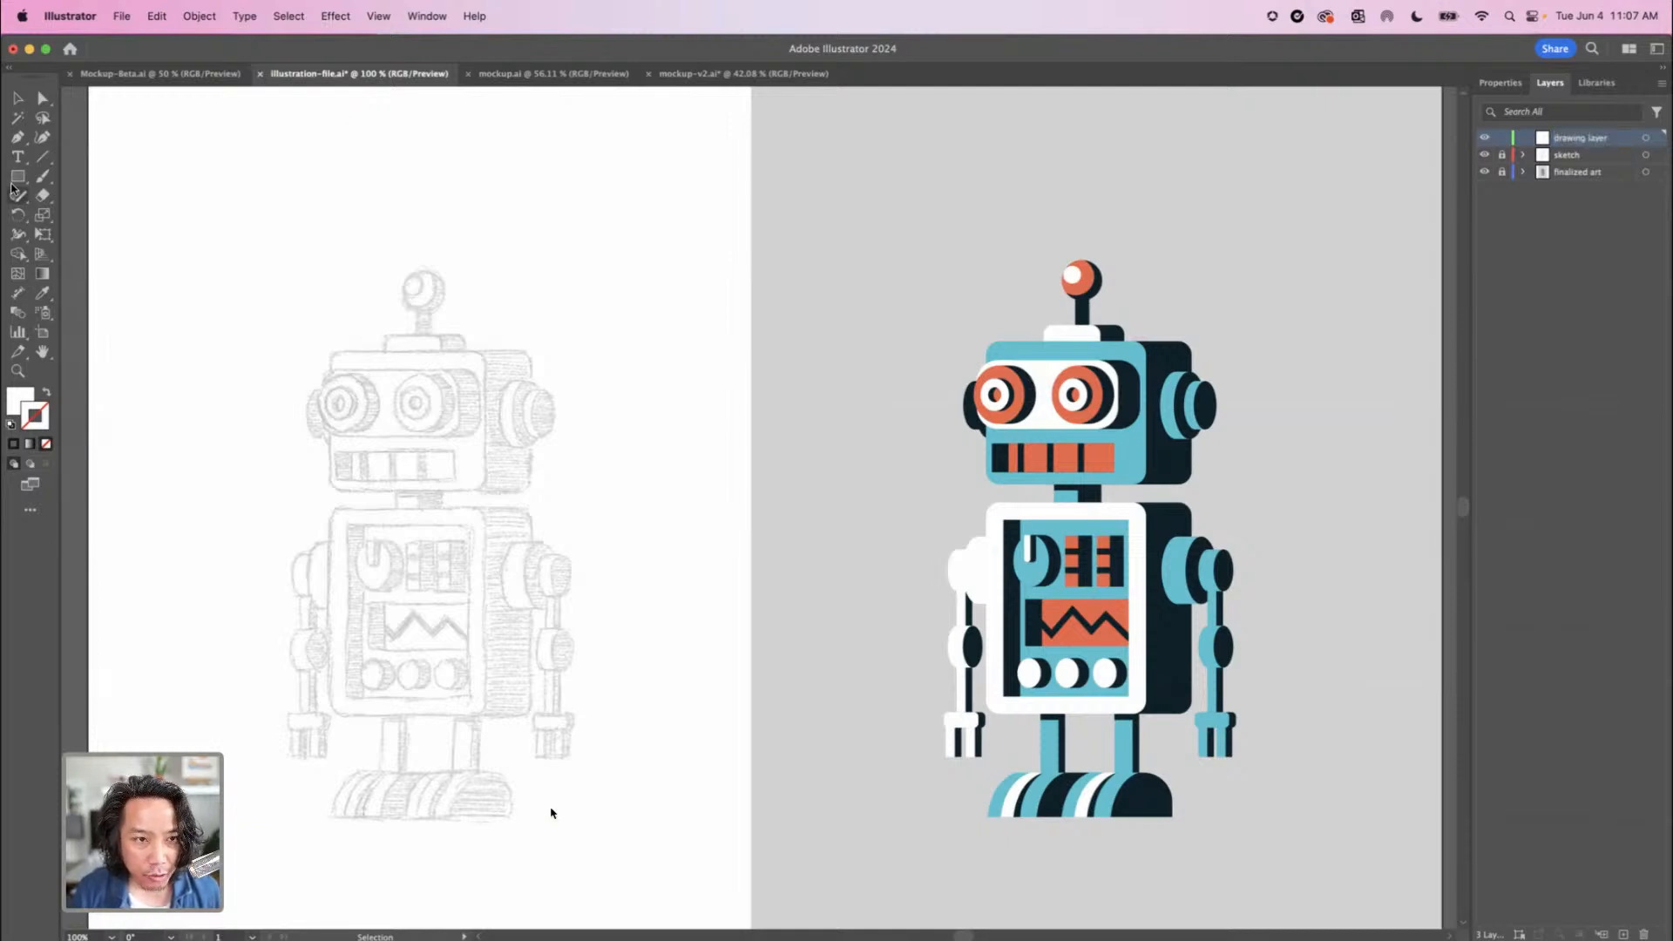
Draw a rectangle over the front of the sketched robot's head and fill it with the teal sampled from the finished robot's head
{"action": "left_click", "coordinate": [18, 177]}
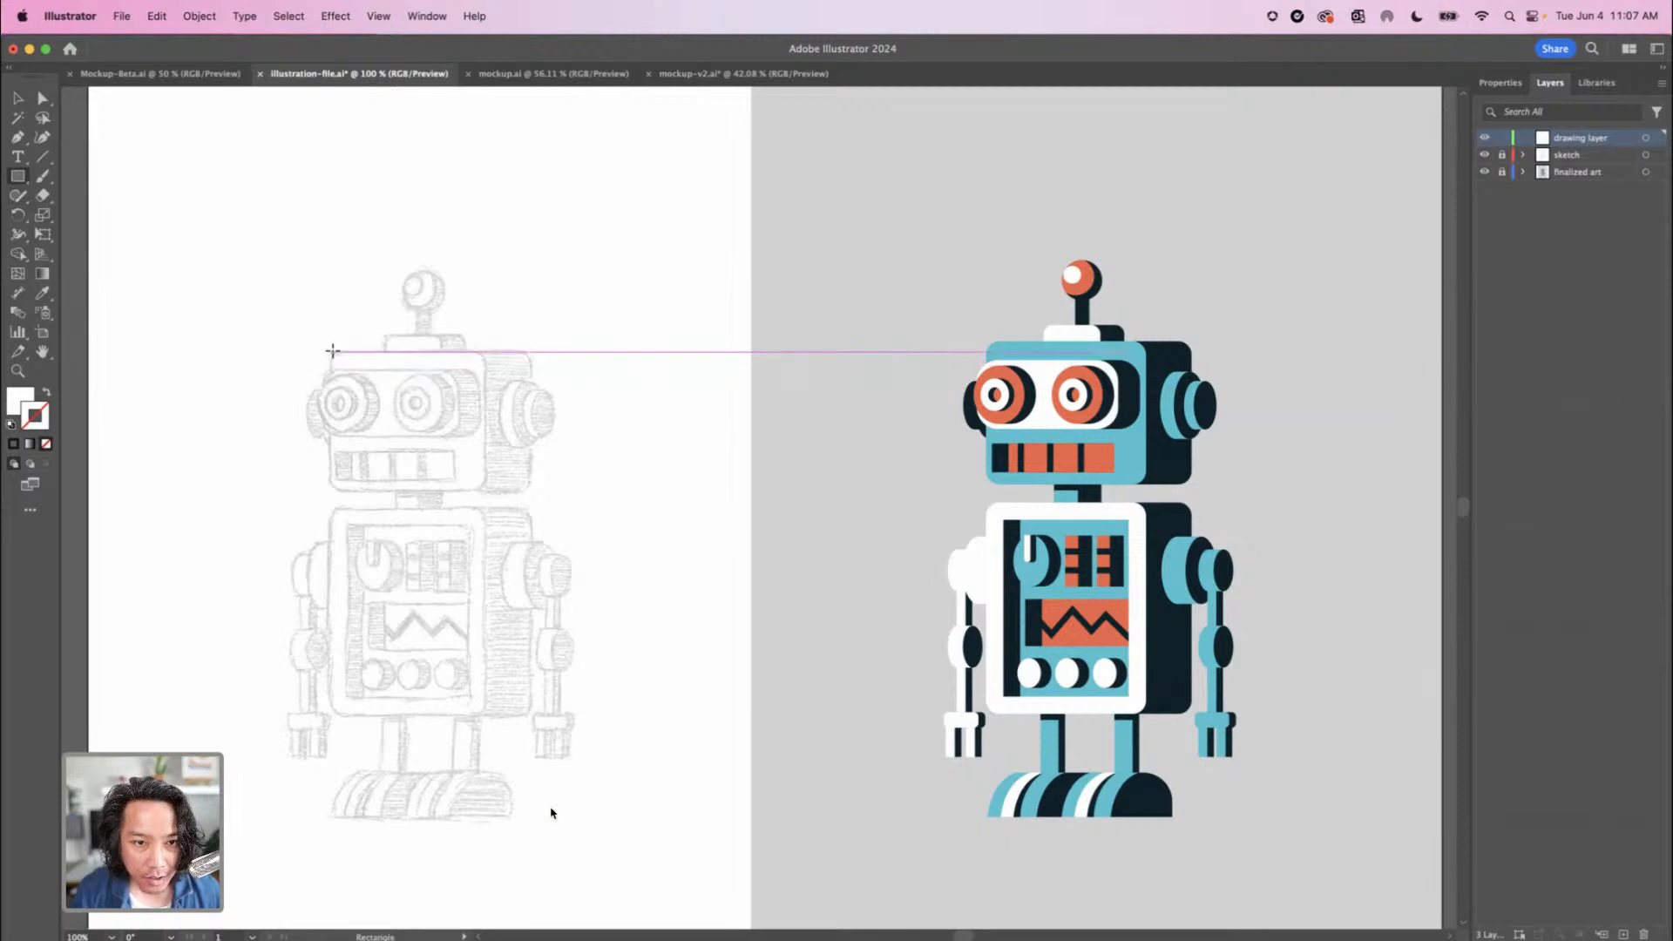
{"action": "mouse_move", "coordinate": [332, 351]}
{"action": "left_mouse_down"}
{"action": "mouse_move", "coordinate": [410, 462]}
{"action": "mouse_move", "coordinate": [485, 490]}
{"action": "left_mouse_up"}
{"action": "key", "text": "i"}
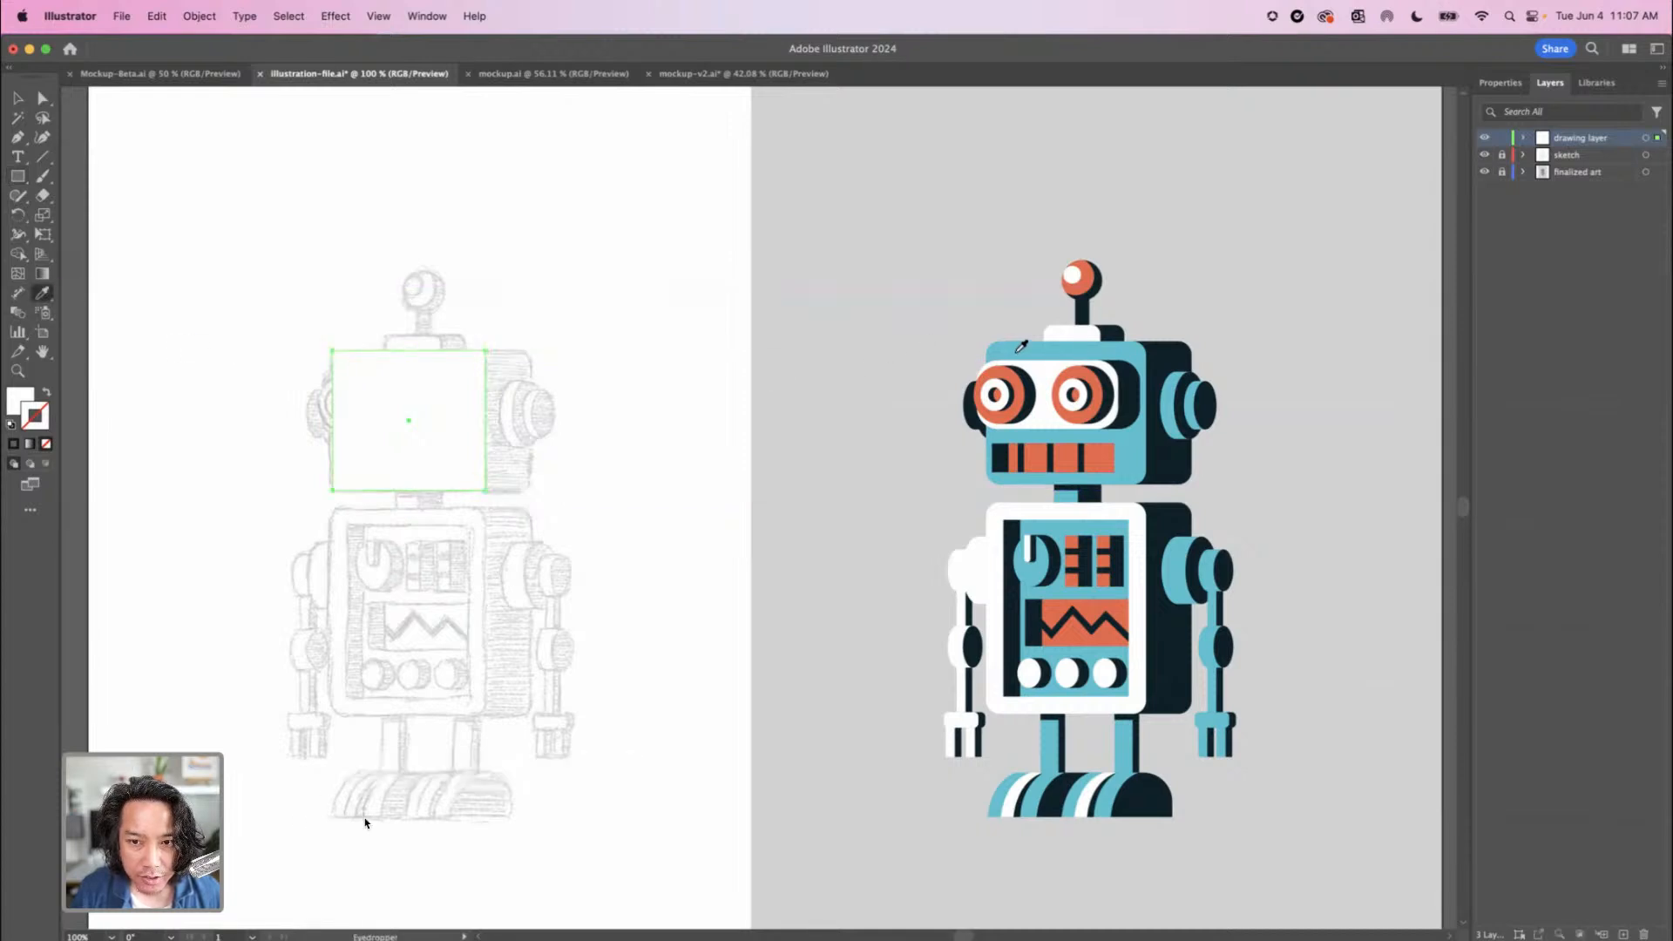
{"action": "left_click", "coordinate": [1018, 352]}
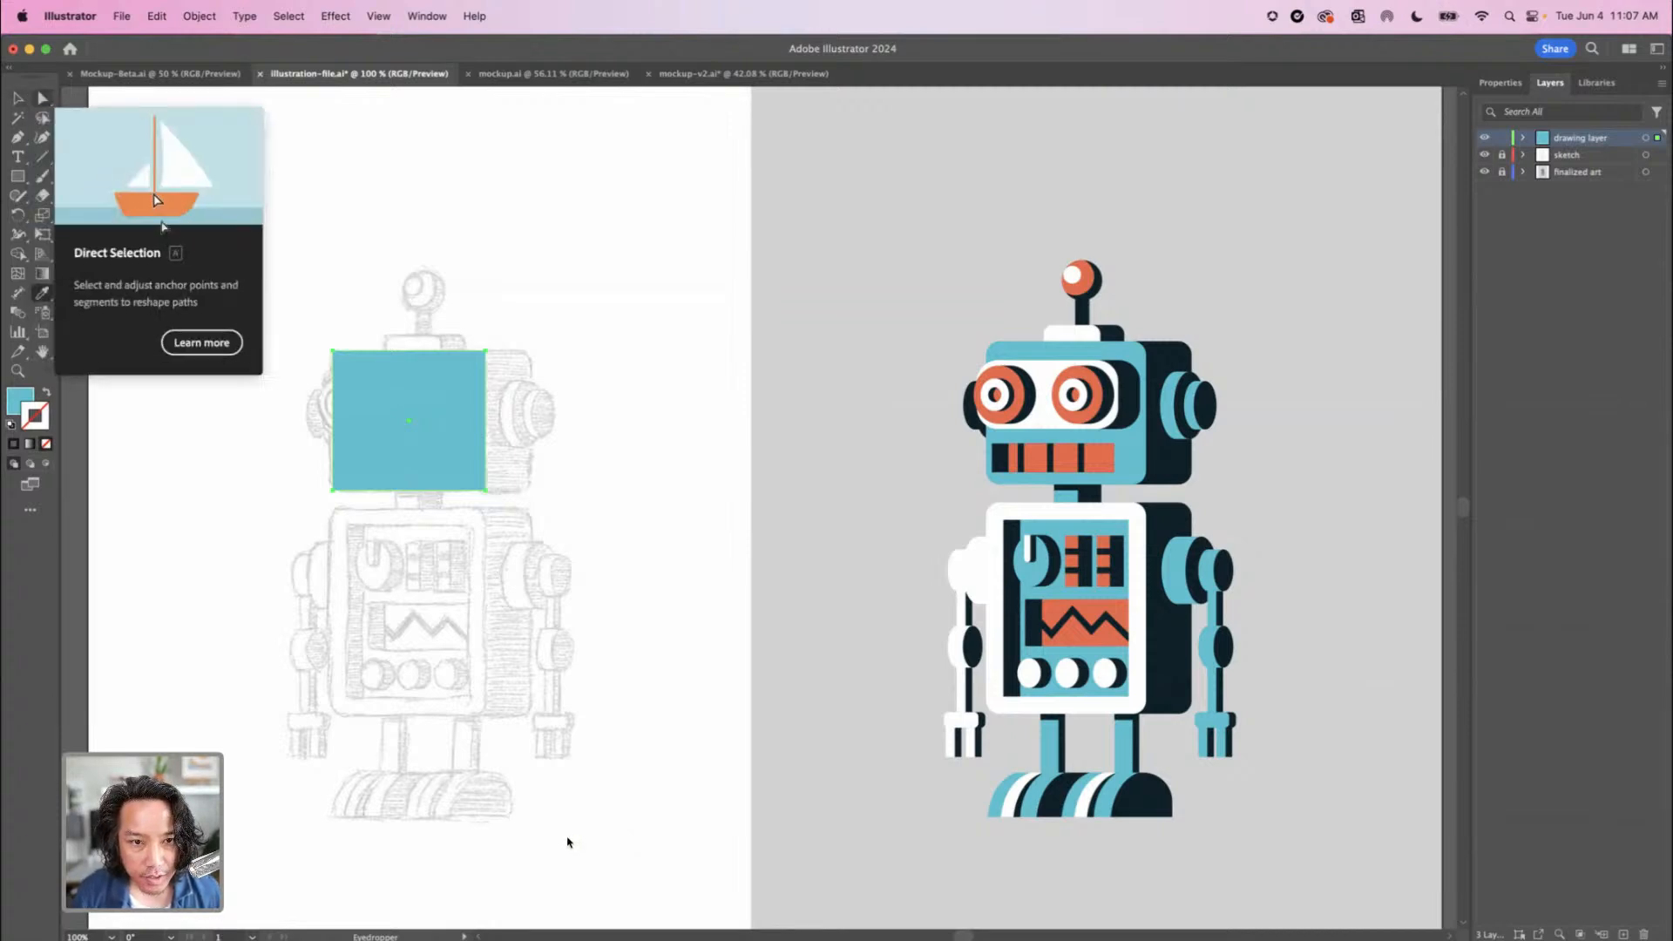
Round all four corners of the teal head rectangle to match the sketched head's outline
{"action": "key", "text": "a"}
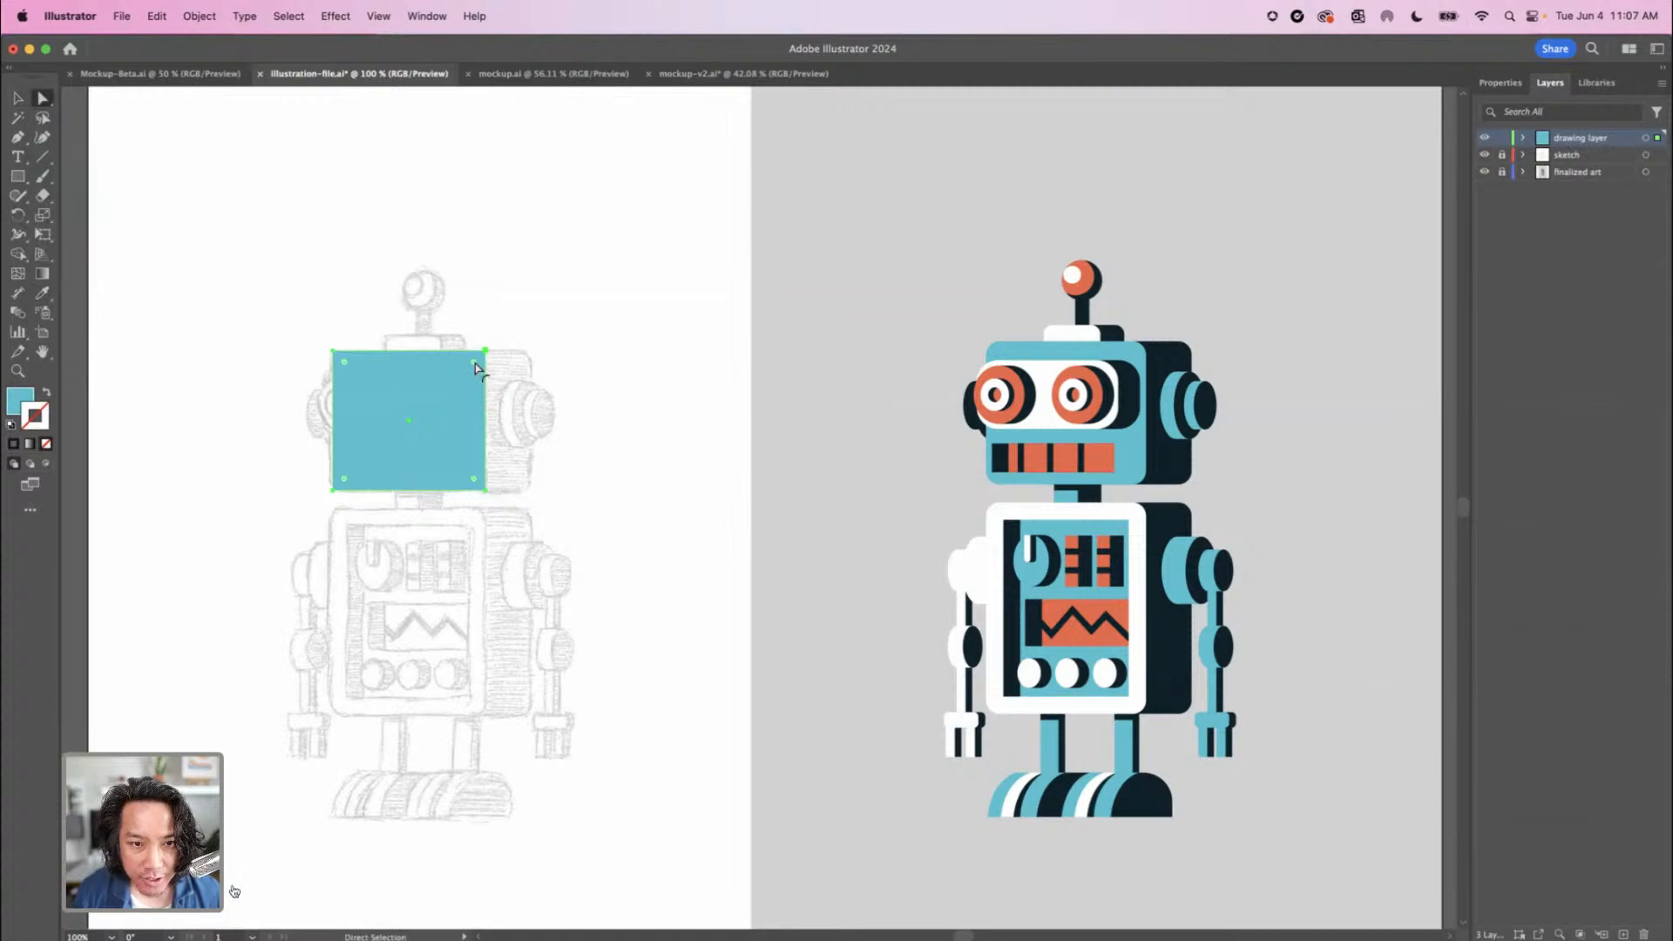
{"action": "left_click_drag", "start_coordinate": [475, 363], "coordinate": [470, 365]}
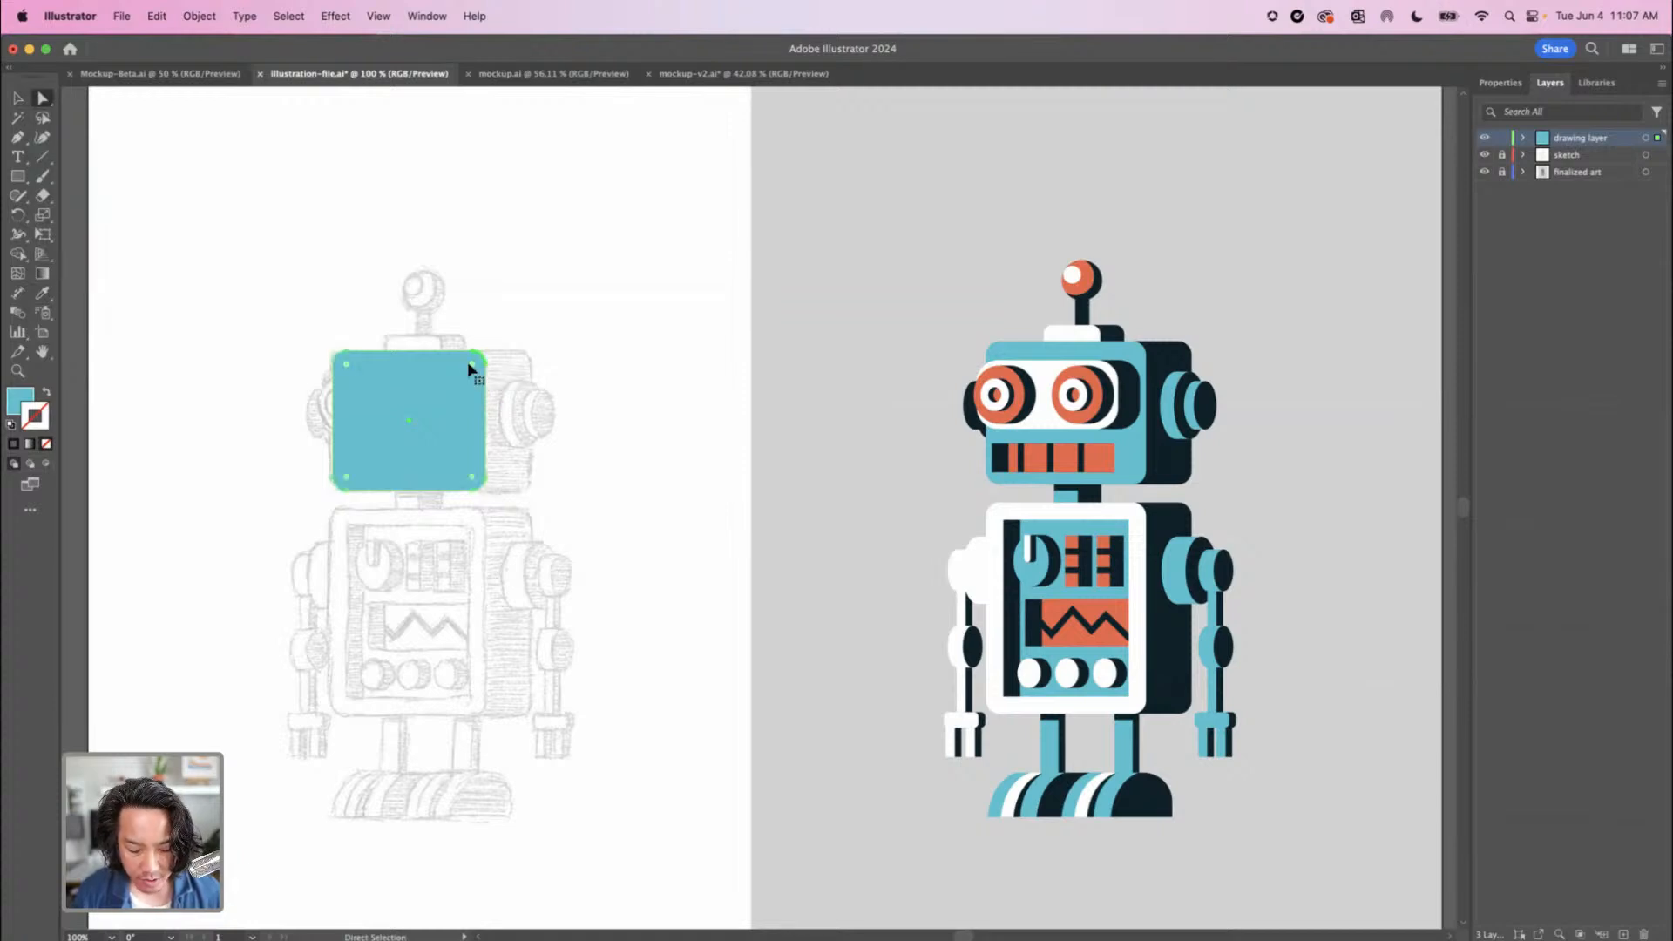
{"action": "key", "text": "super+equal"}
{"action": "key", "text": "super+equal"}
{"action": "key", "text": "super+equal"}
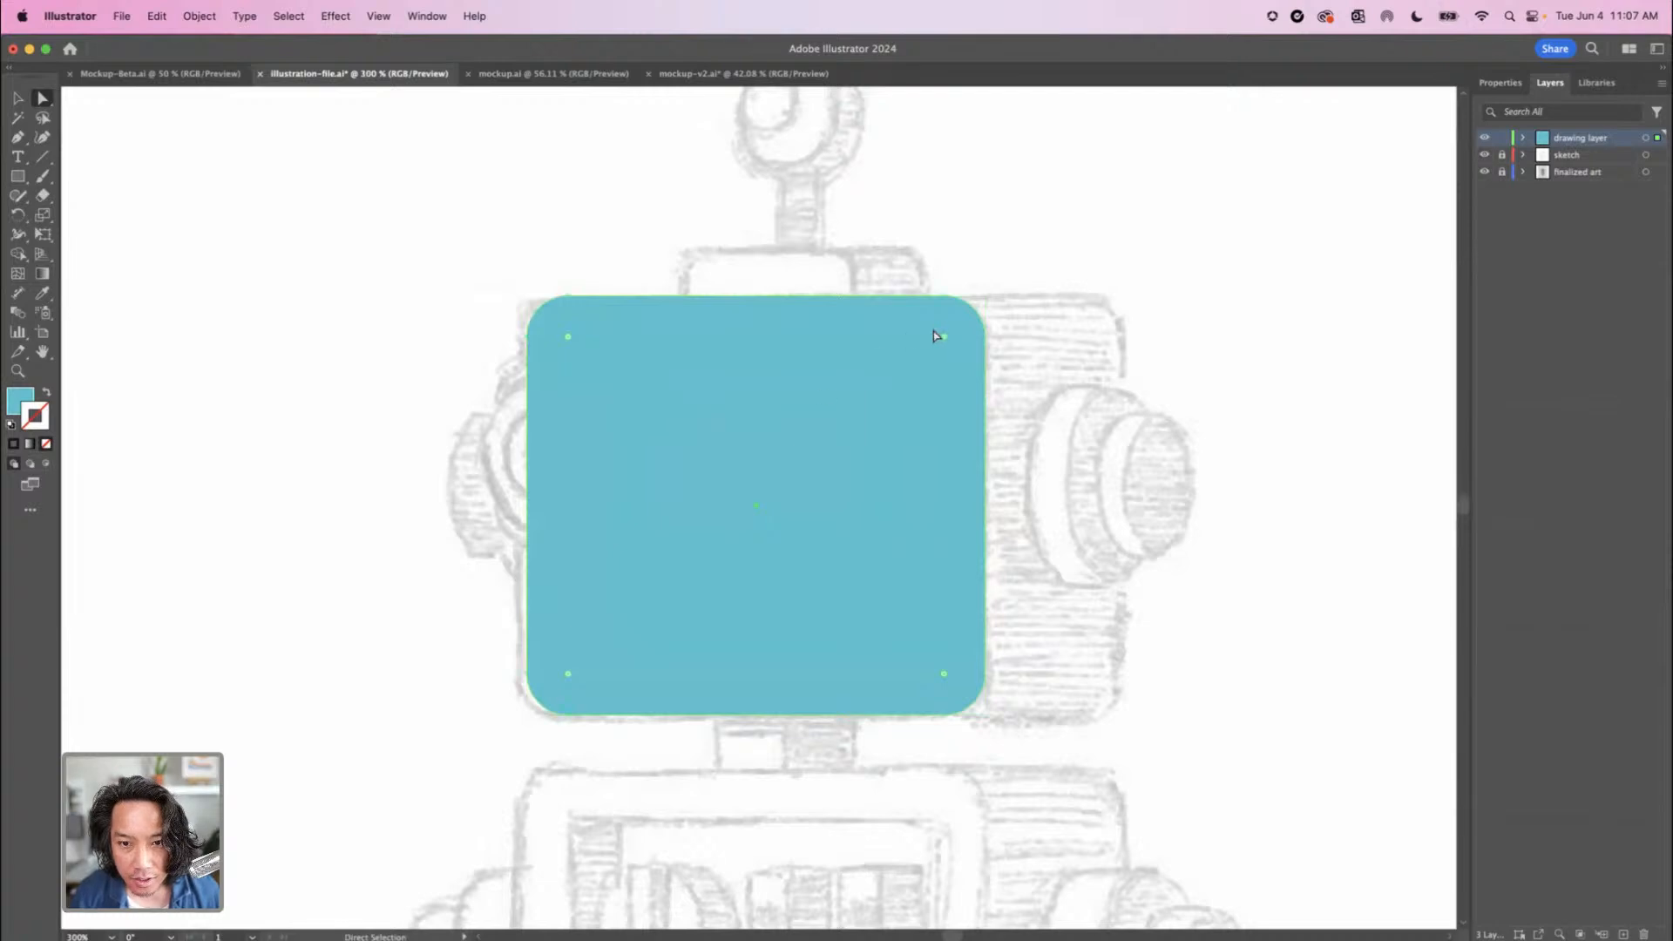
{"action": "left_click_drag", "start_coordinate": [945, 338], "coordinate": [943, 347]}
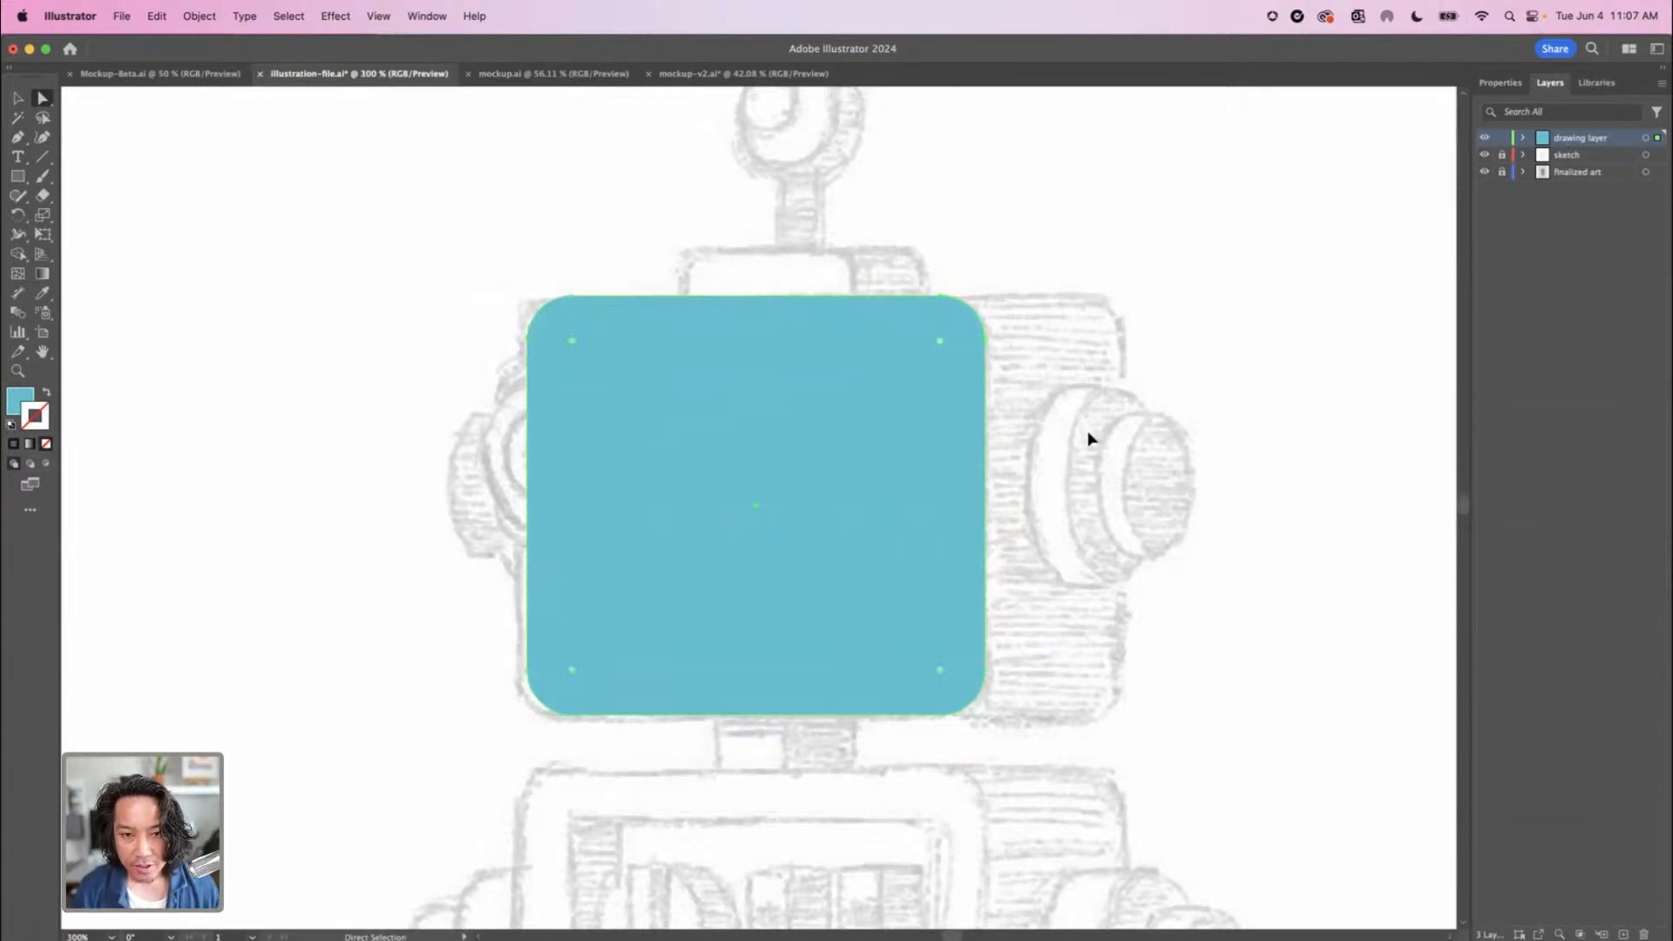
Duplicate the rounded teal rectangle horizontally so the copy reaches the far edge of the sketched head's shaded side
{"action": "key", "text": "super+minus"}
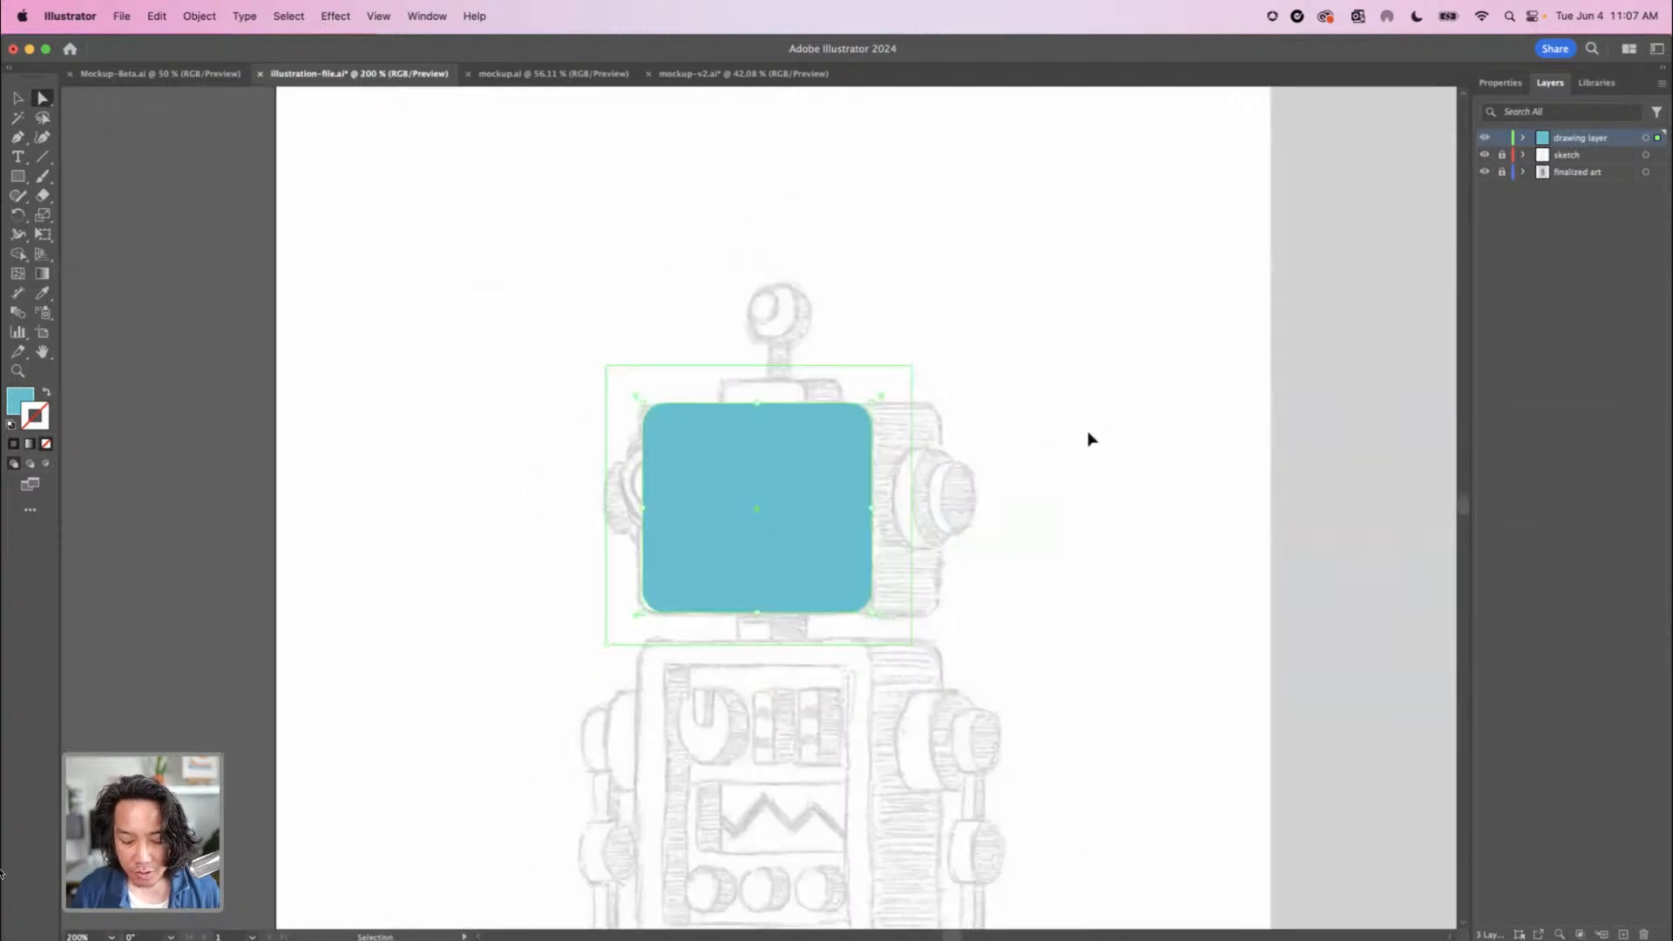
{"action": "key", "text": "super+minus"}
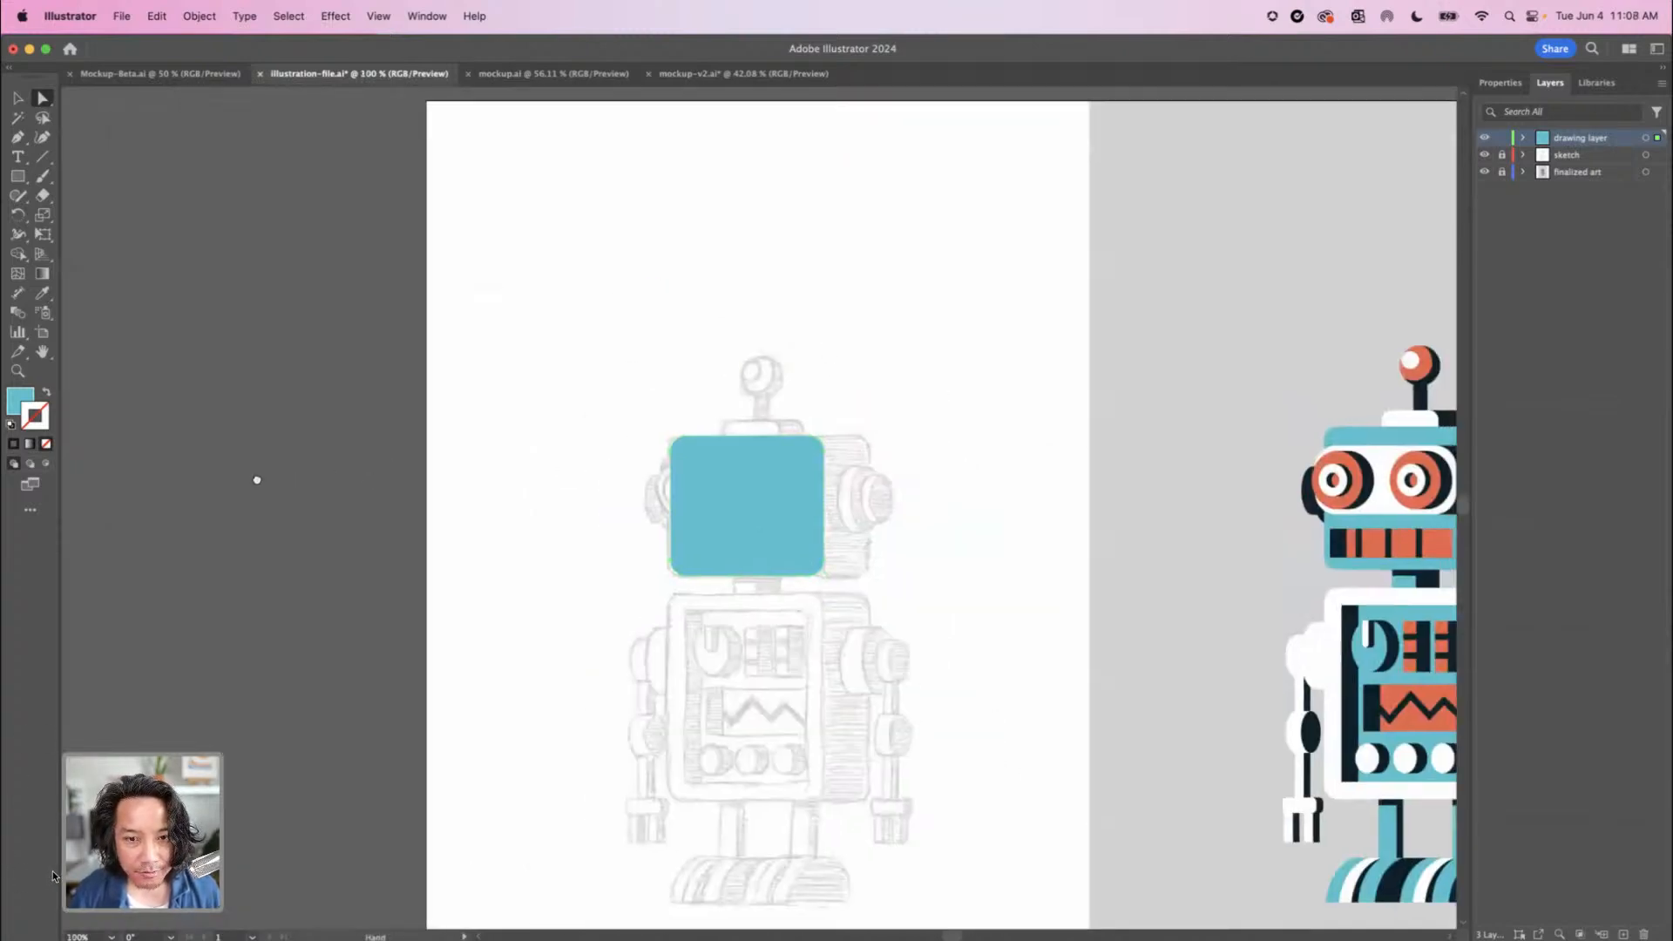
{"action": "left_click_drag", "start_coordinate": [257, 480], "coordinate": [87, 484]}
{"action": "left_click", "coordinate": [17, 99]}
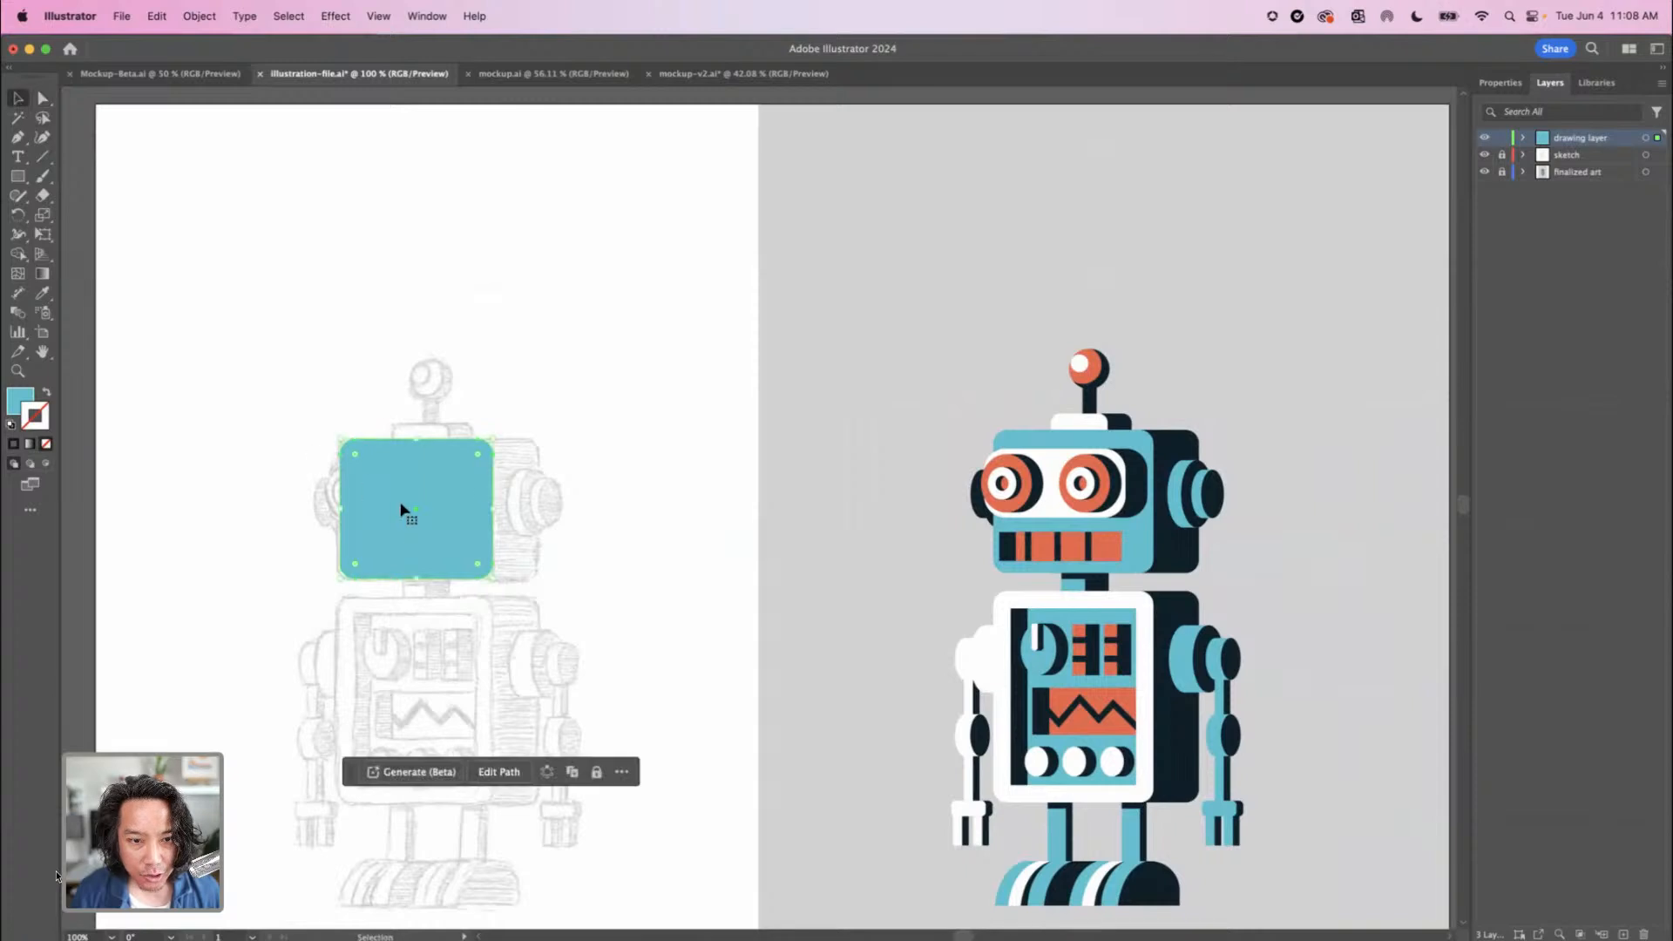
{"action": "left_click_drag", "start_coordinate": [405, 525], "coordinate": [438, 526]}
{"action": "key", "text": "super+z"}
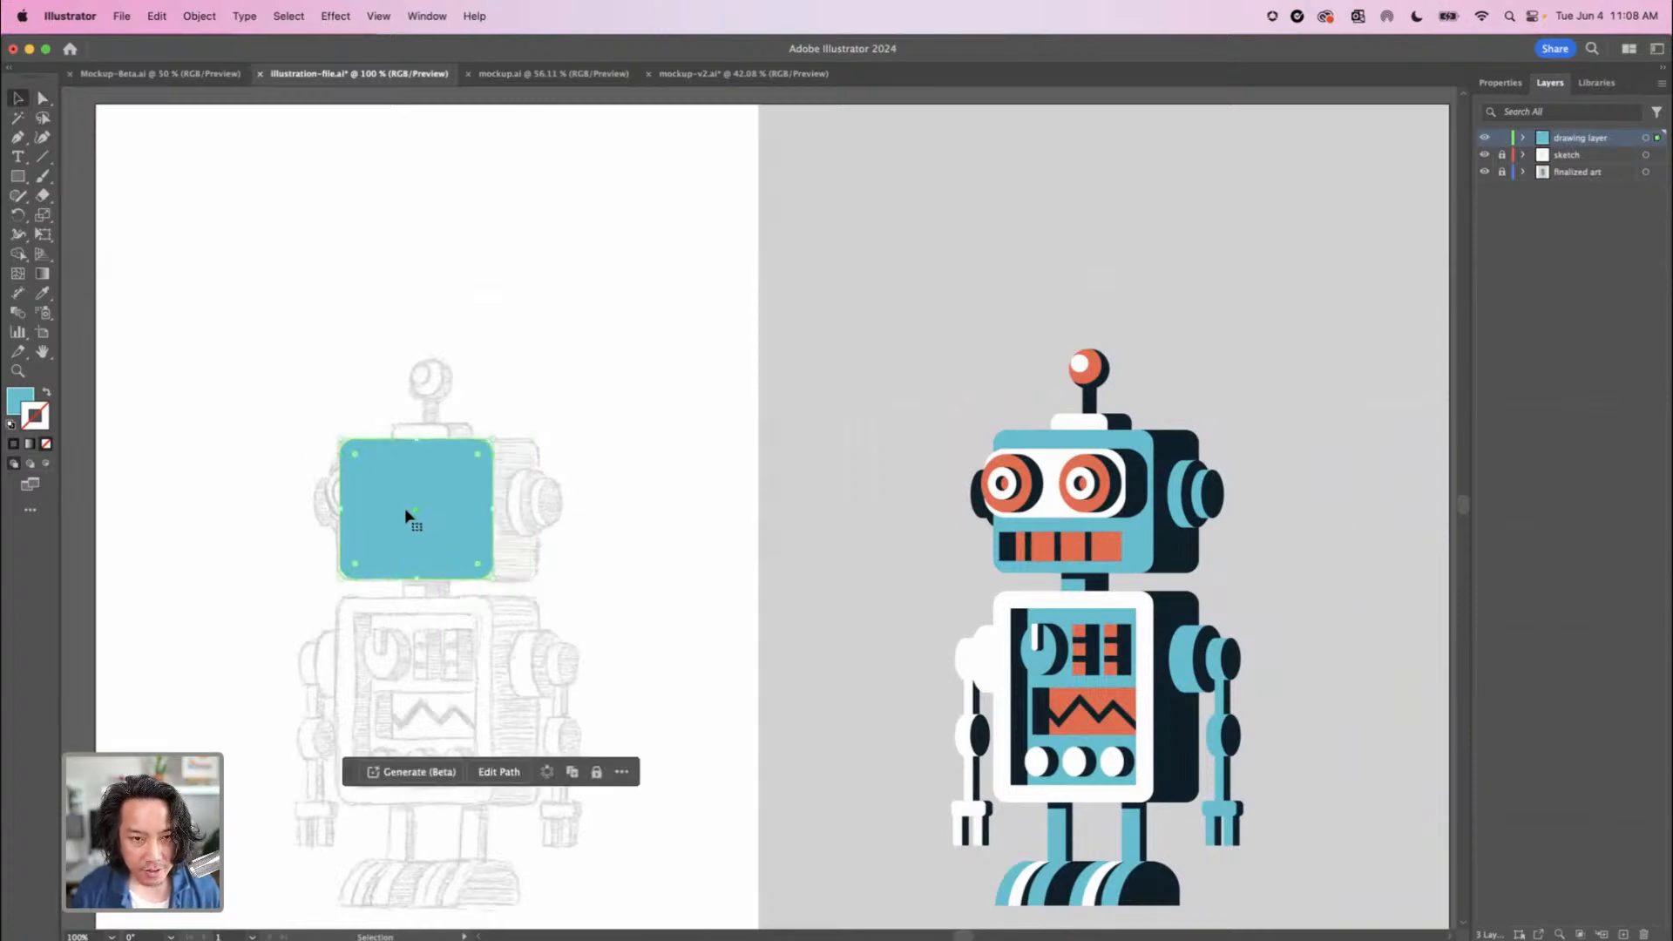
{"action": "left_click_drag", "start_coordinate": [422, 519], "coordinate": [459, 515]}
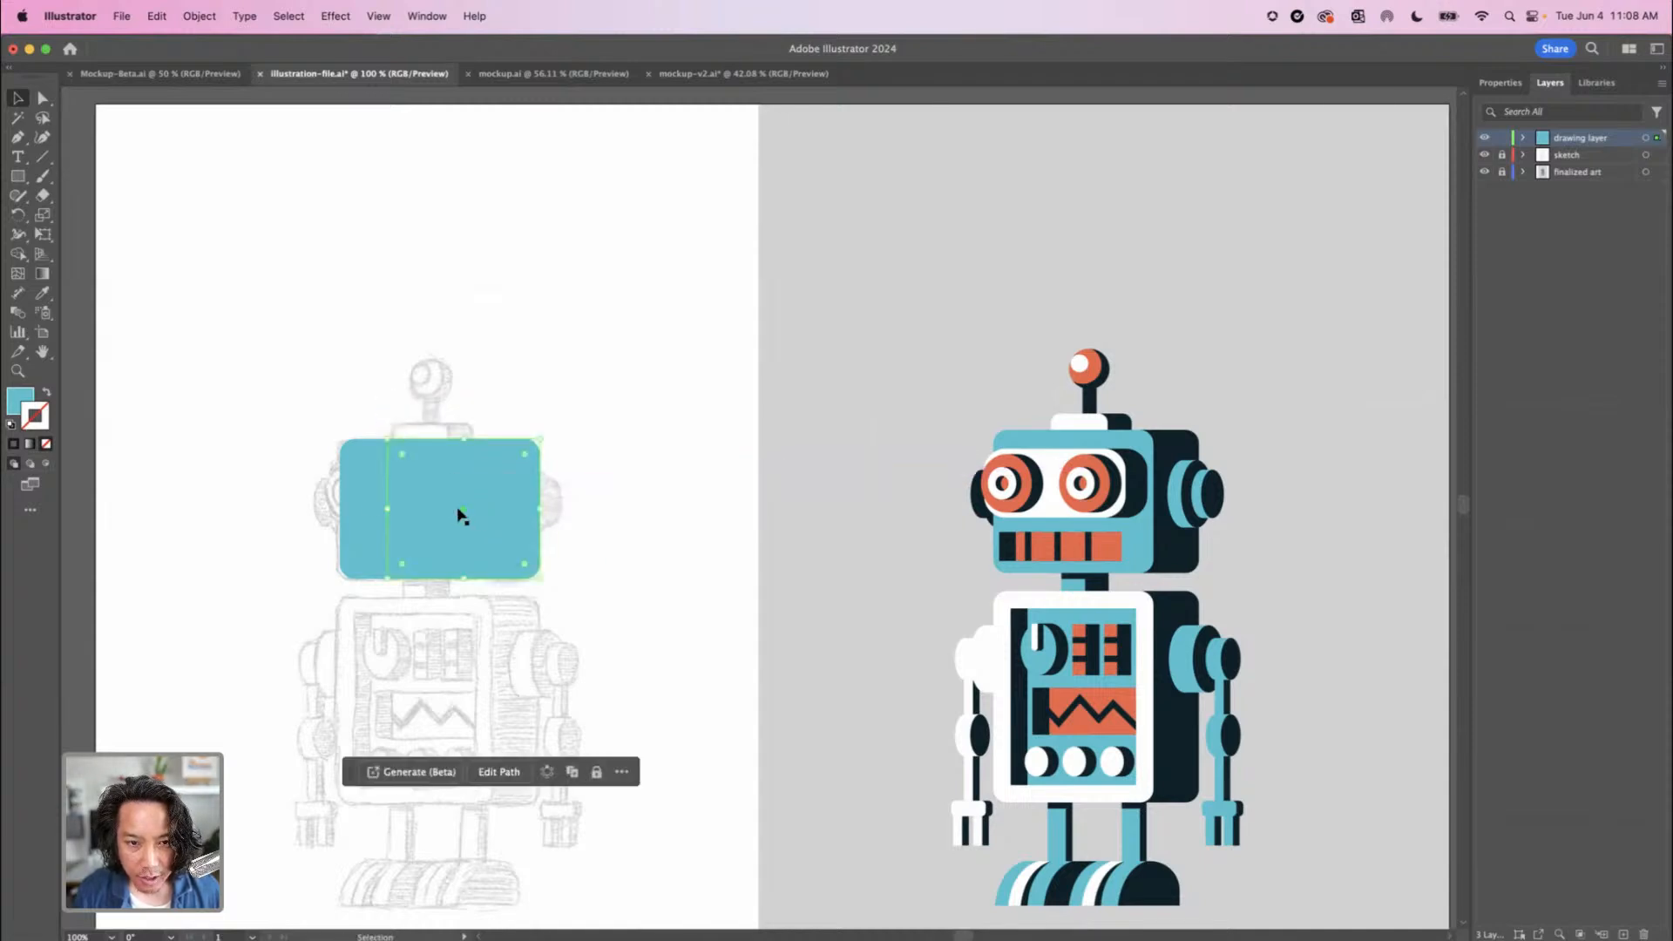
Fill the duplicated head rectangle with the dark navy sampled from the finished robot's head side and send it behind the teal rectangle
{"action": "left_click", "coordinate": [42, 294]}
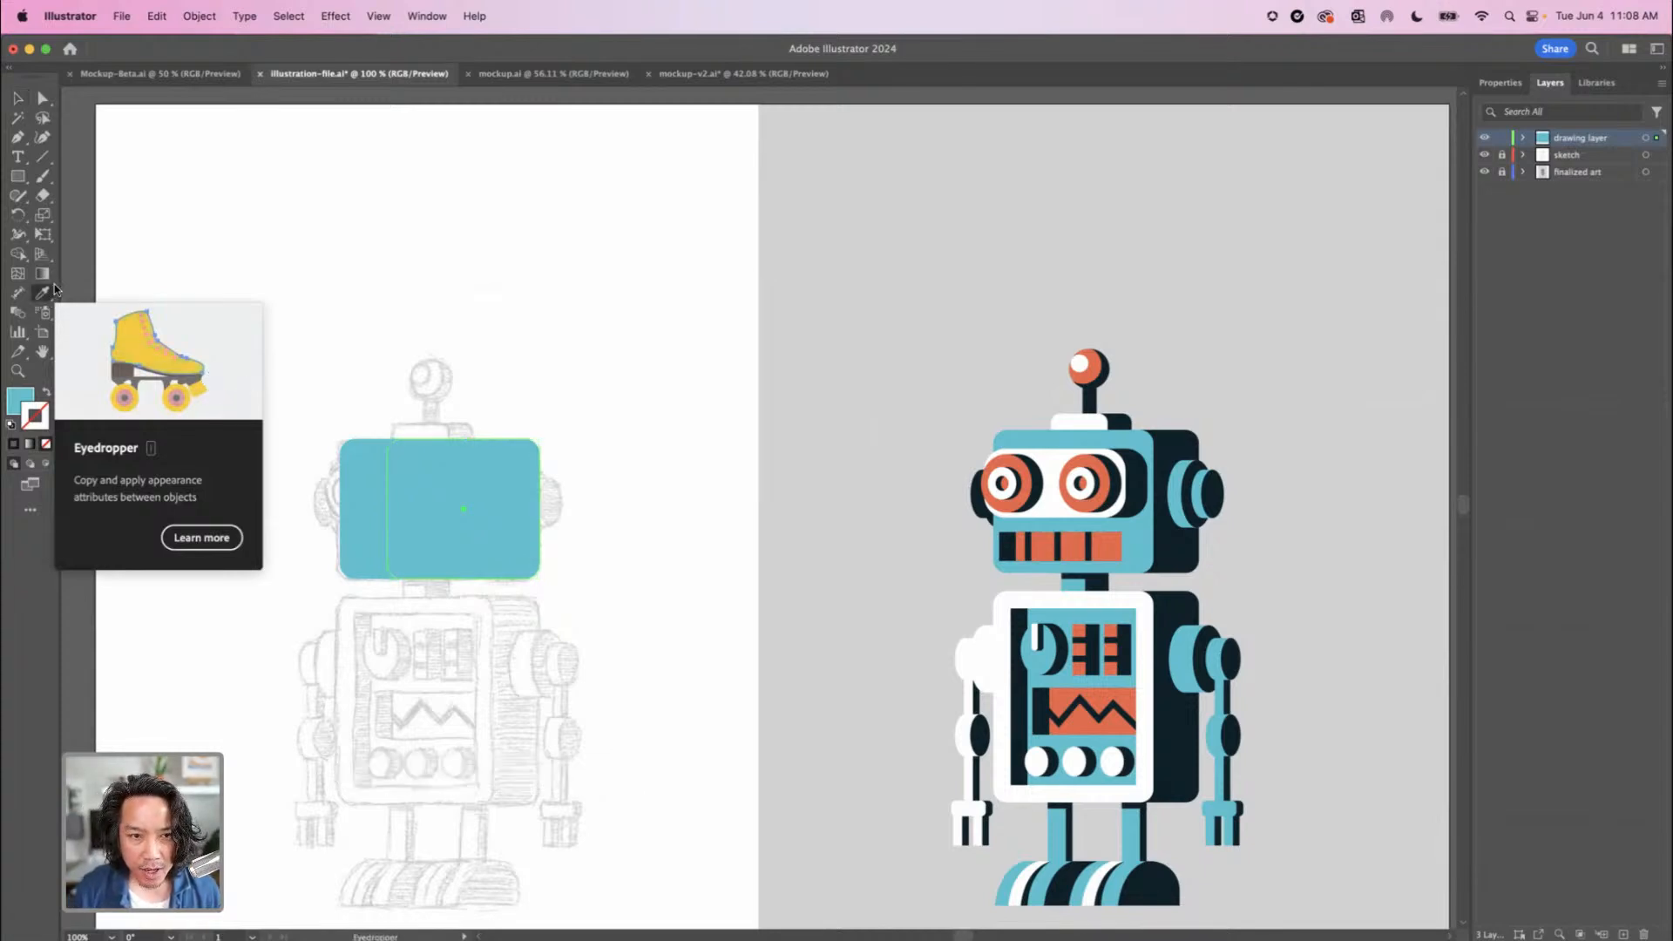
{"action": "left_click", "coordinate": [1182, 546]}
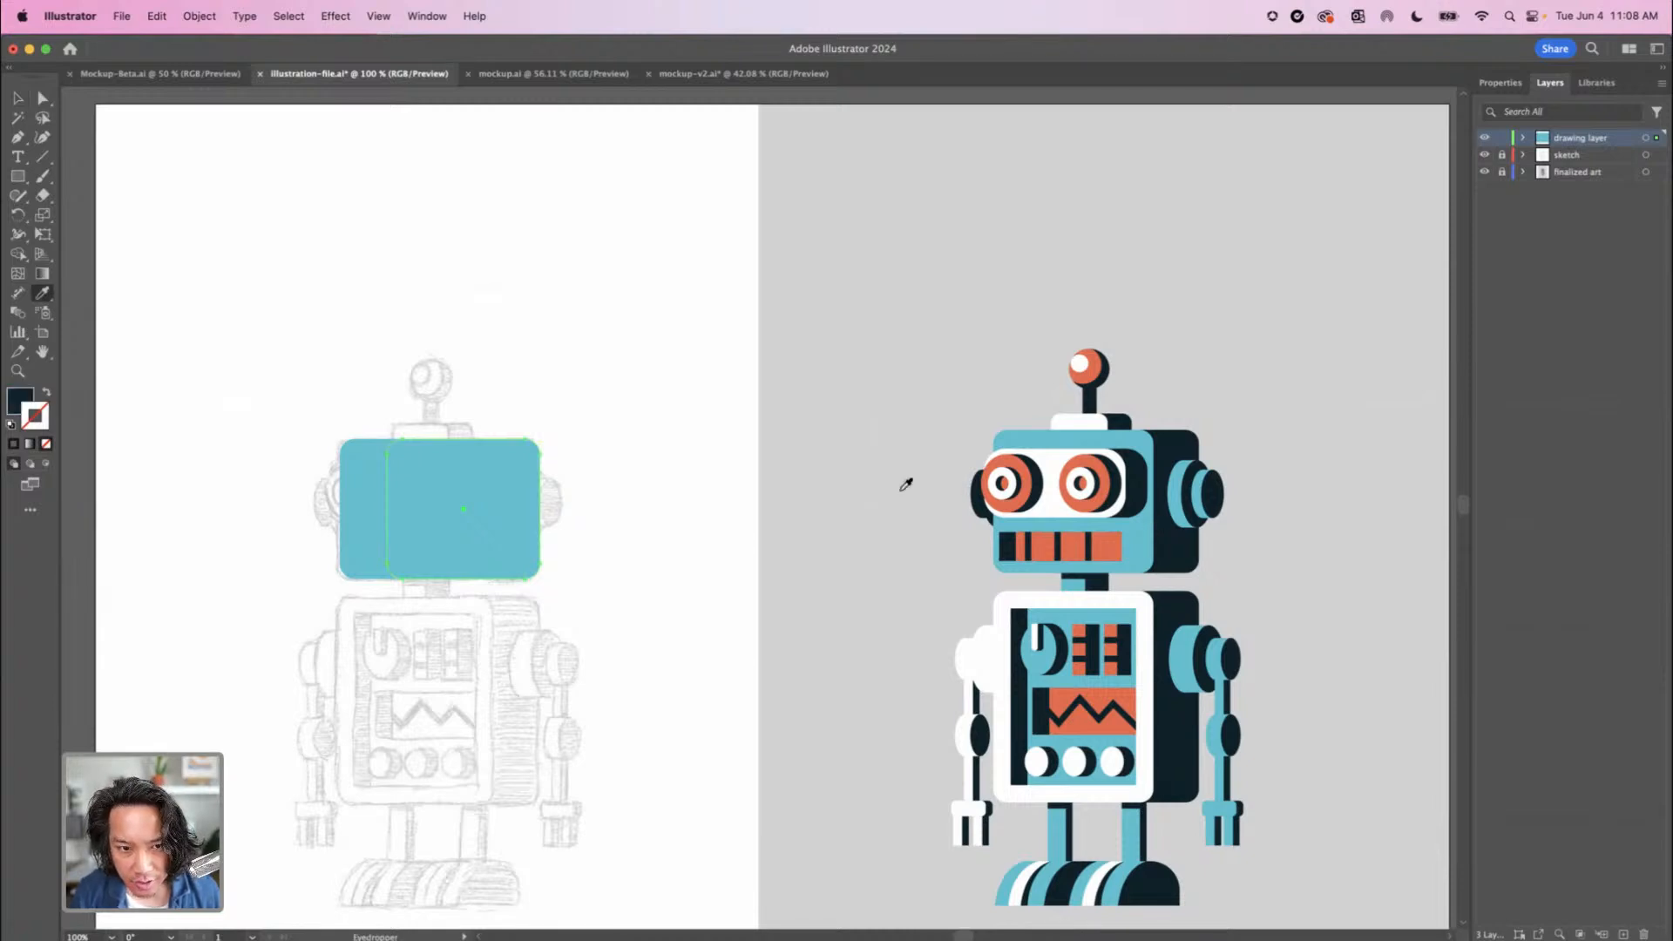
{"action": "key", "text": "super+bracketleft"}
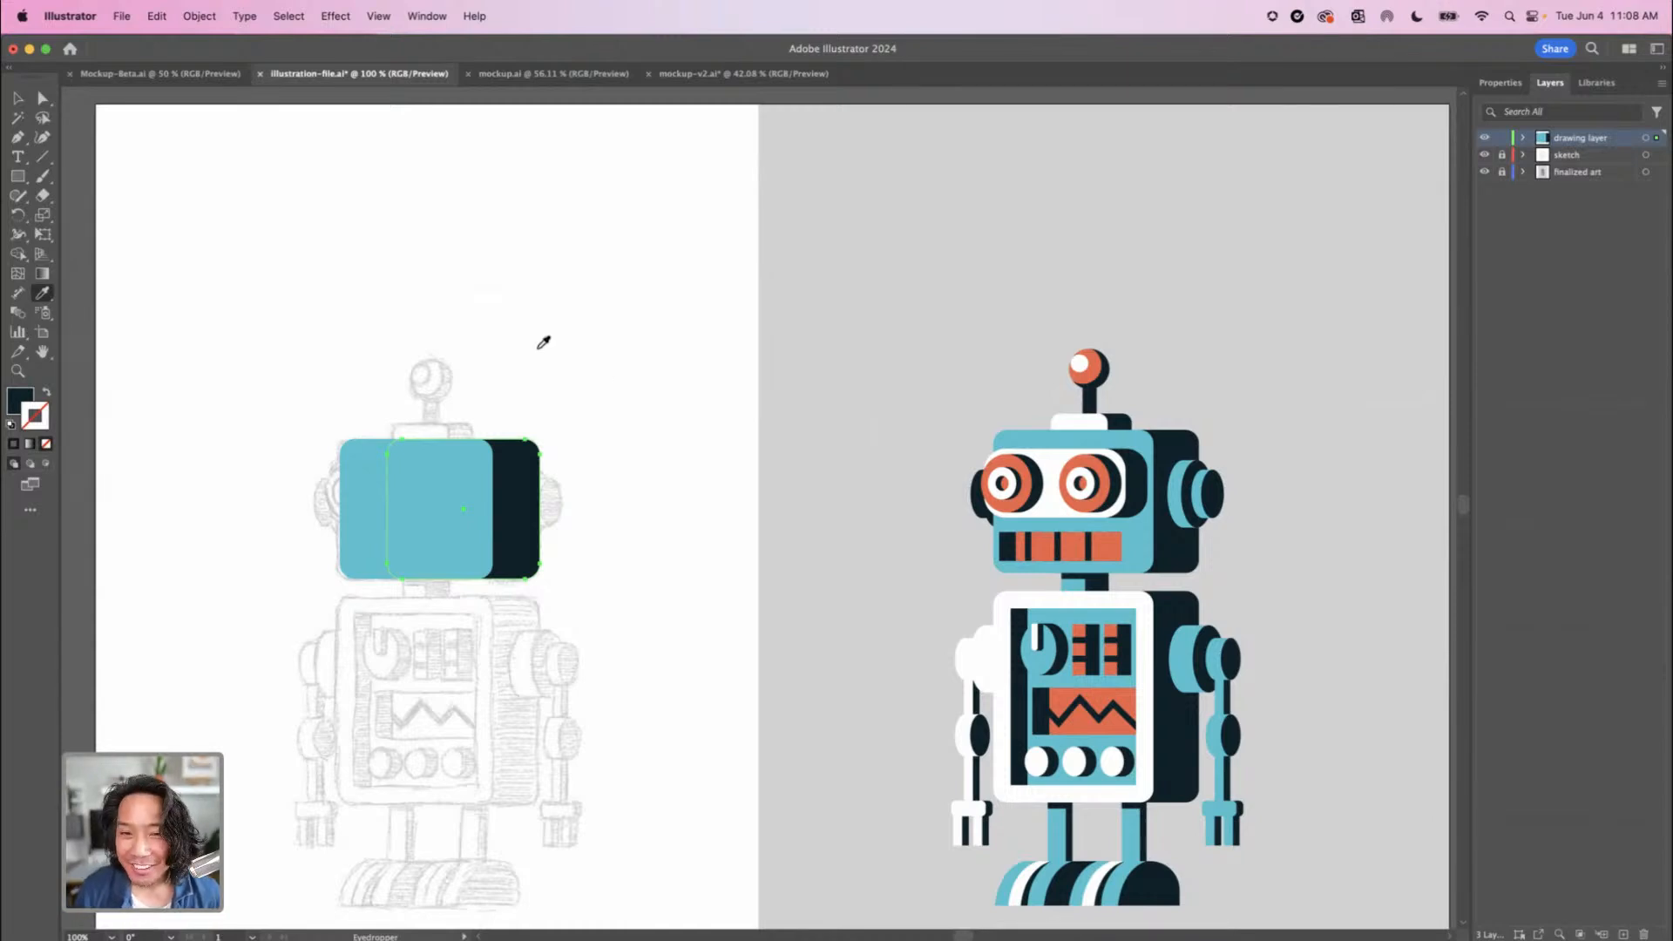
{"action": "left_click", "coordinate": [18, 99]}
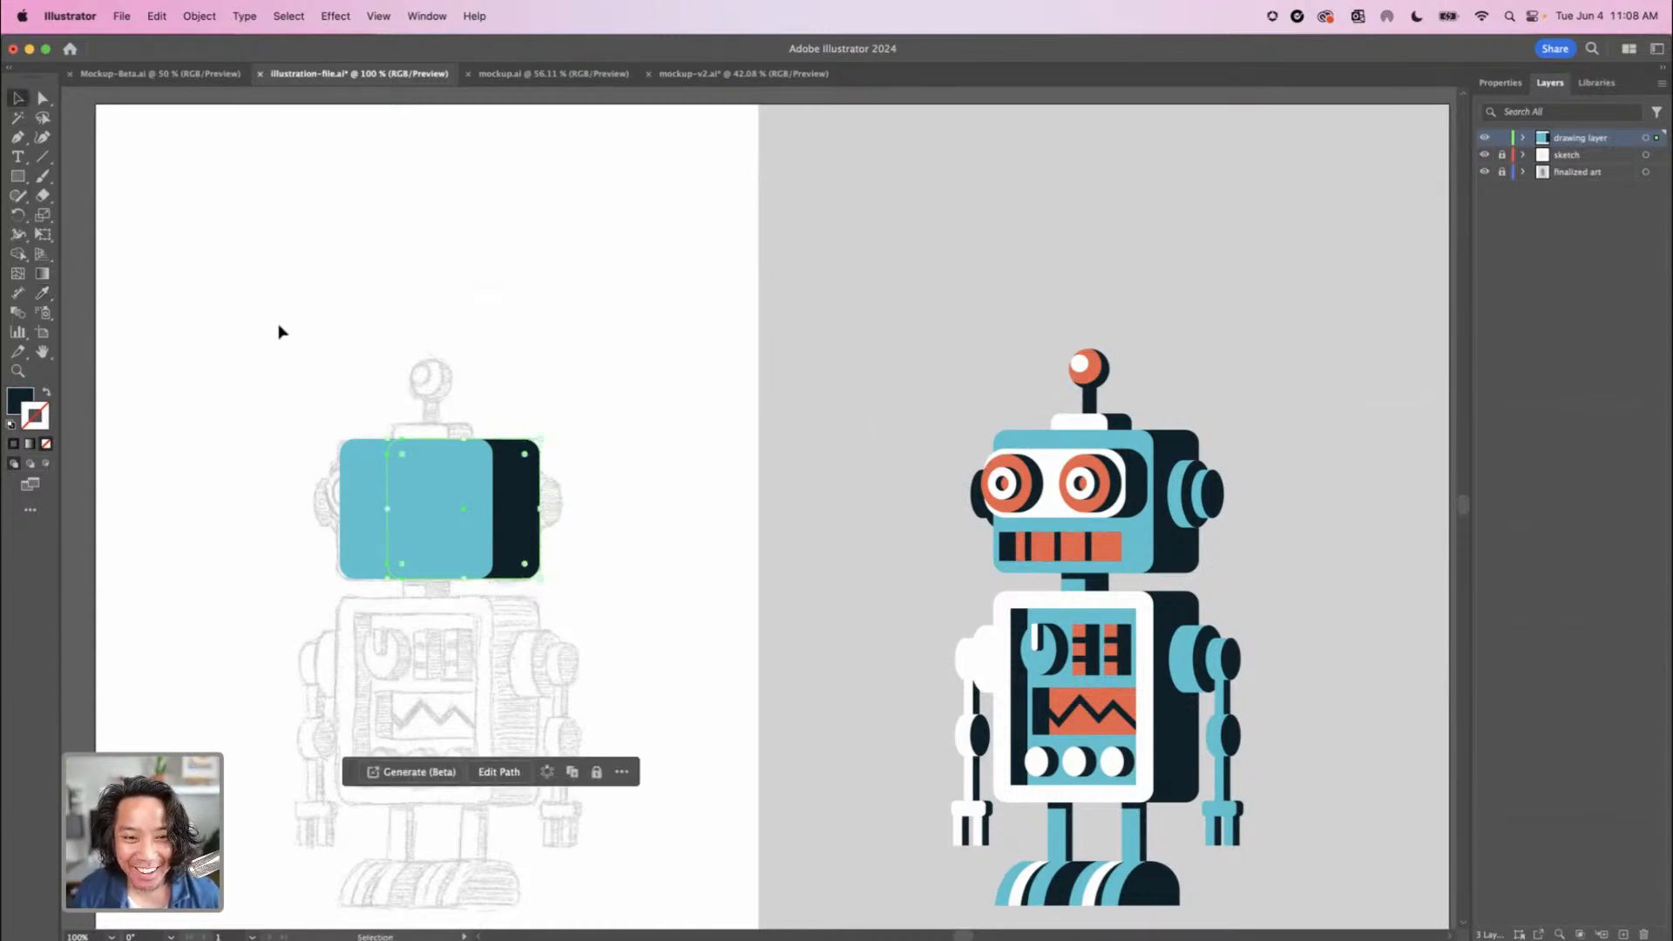
{"action": "left_click", "coordinate": [329, 441]}
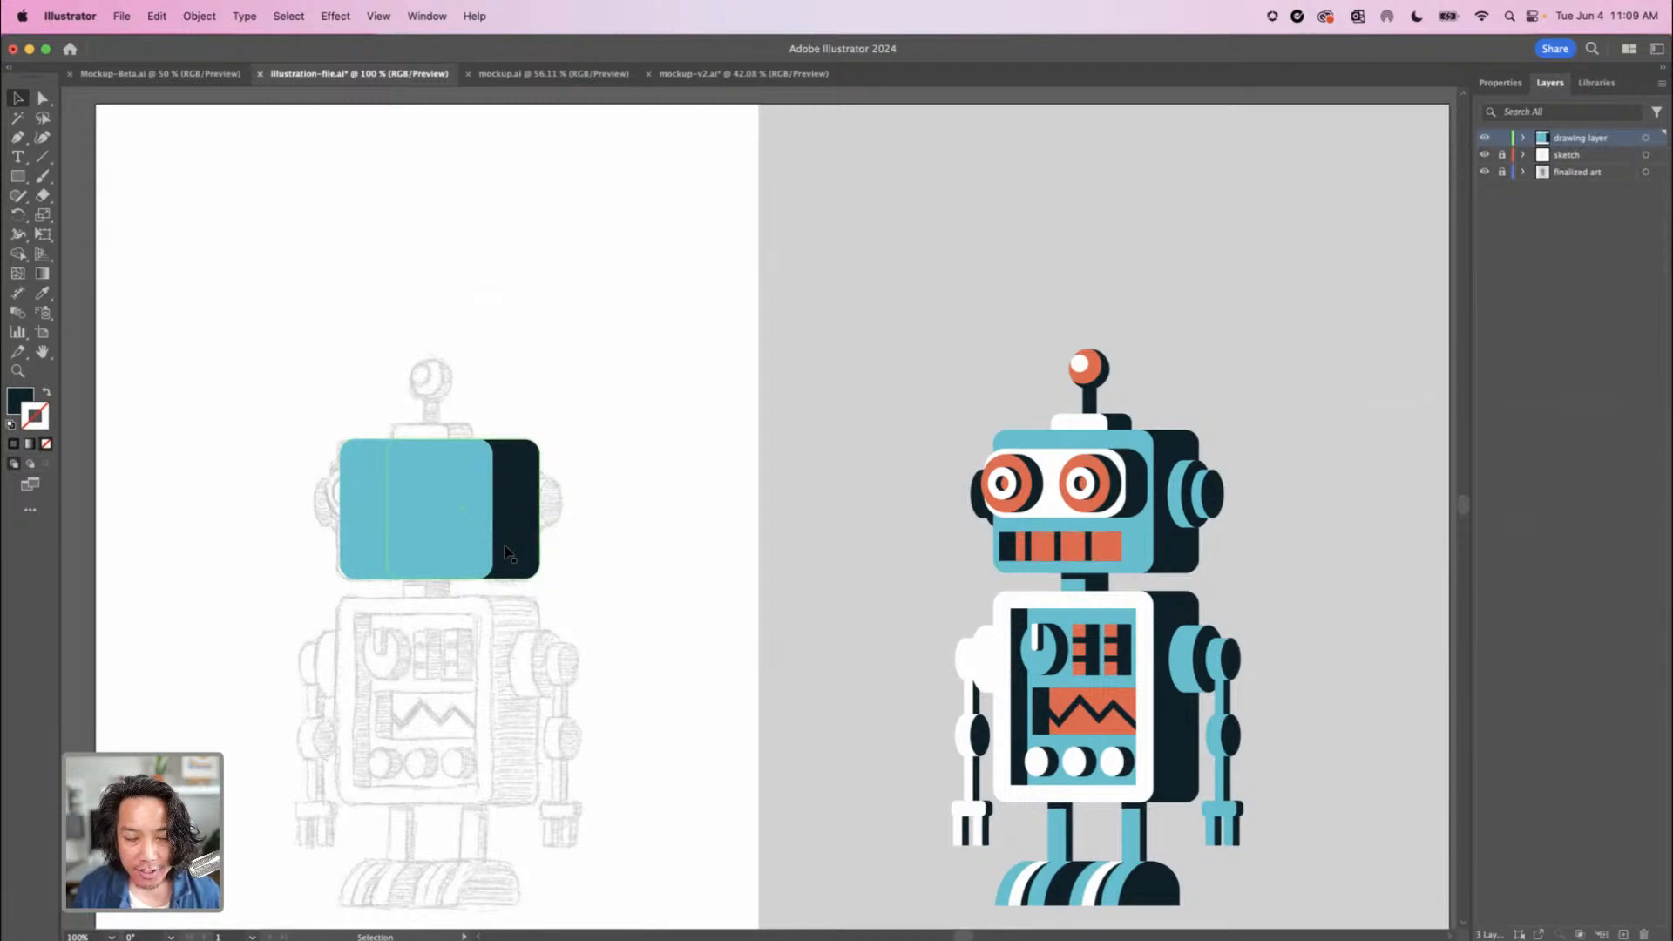
Lower the opacity of the teal and navy head rectangles together to about 46% to trace the sketched face through them
{"action": "left_click", "coordinate": [467, 557]}
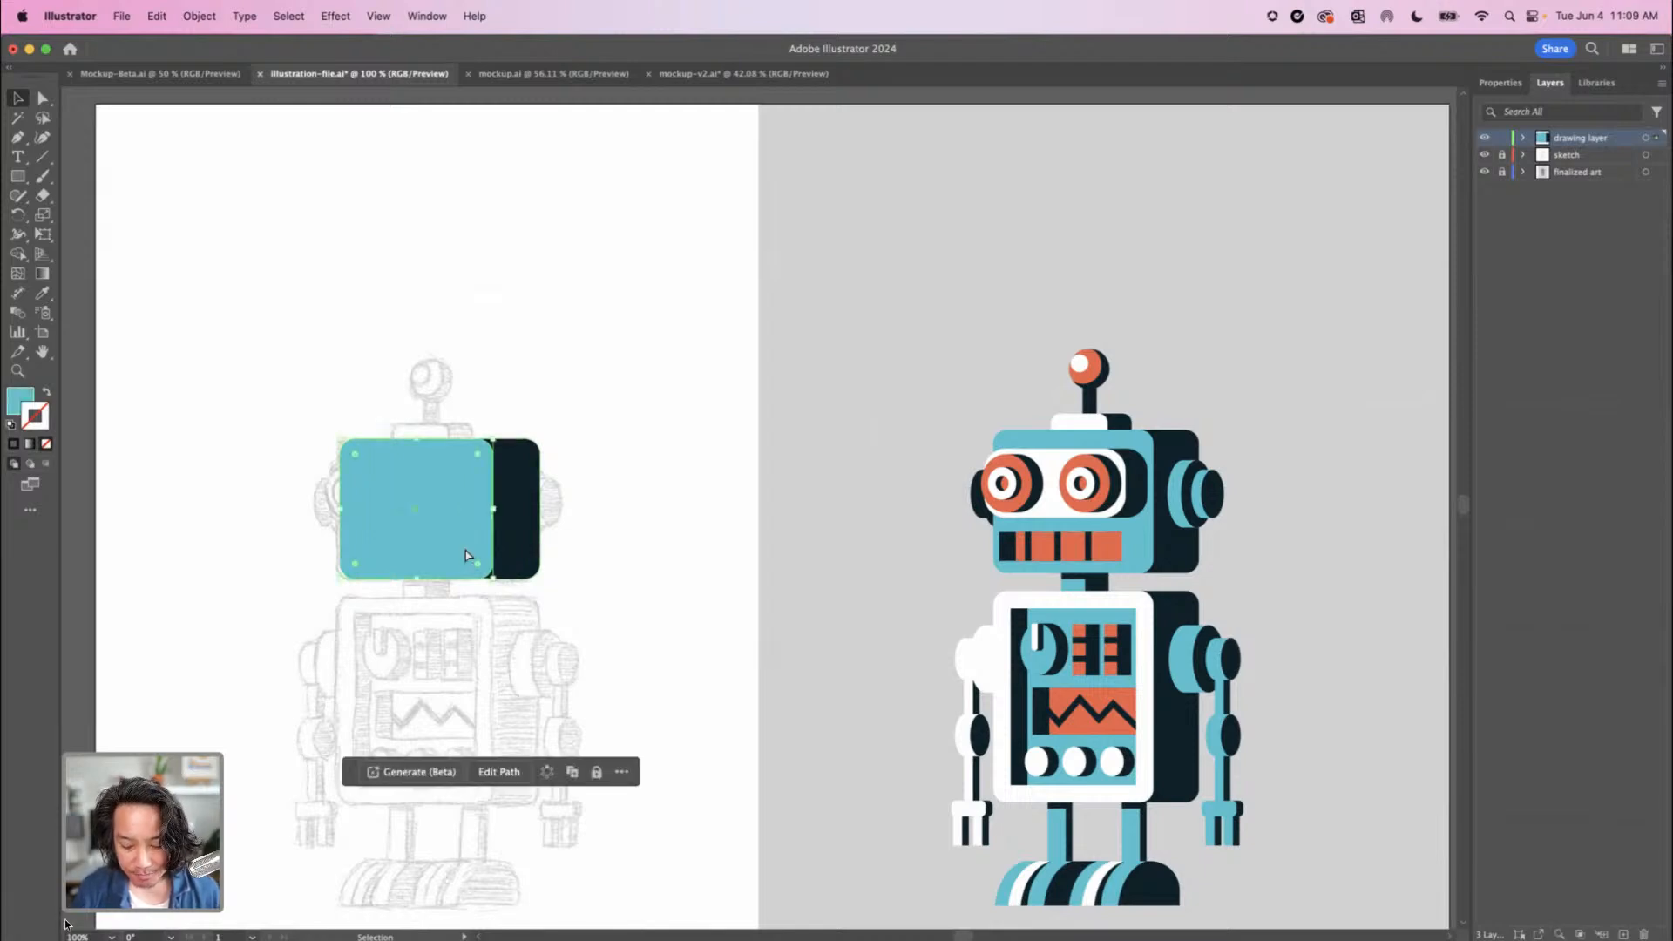
{"action": "key", "text": "super+equal"}
{"action": "key", "text": "space"}
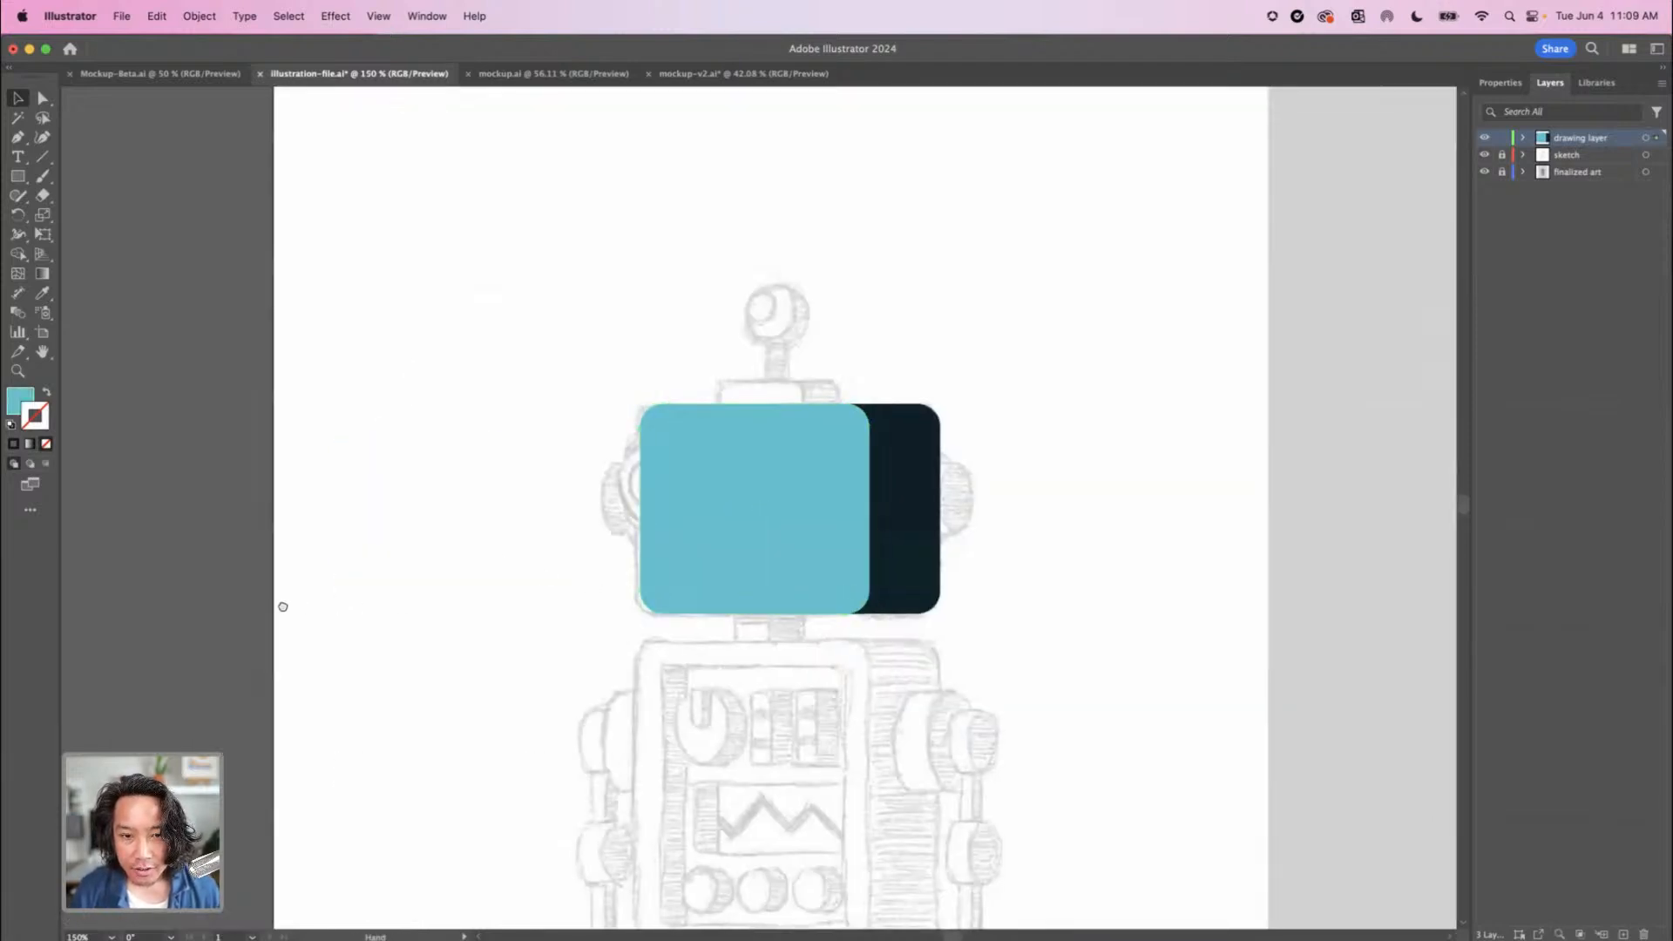
{"action": "scroll", "coordinate": [252, 597], "scroll_direction": "right", "scroll_amount": 8}
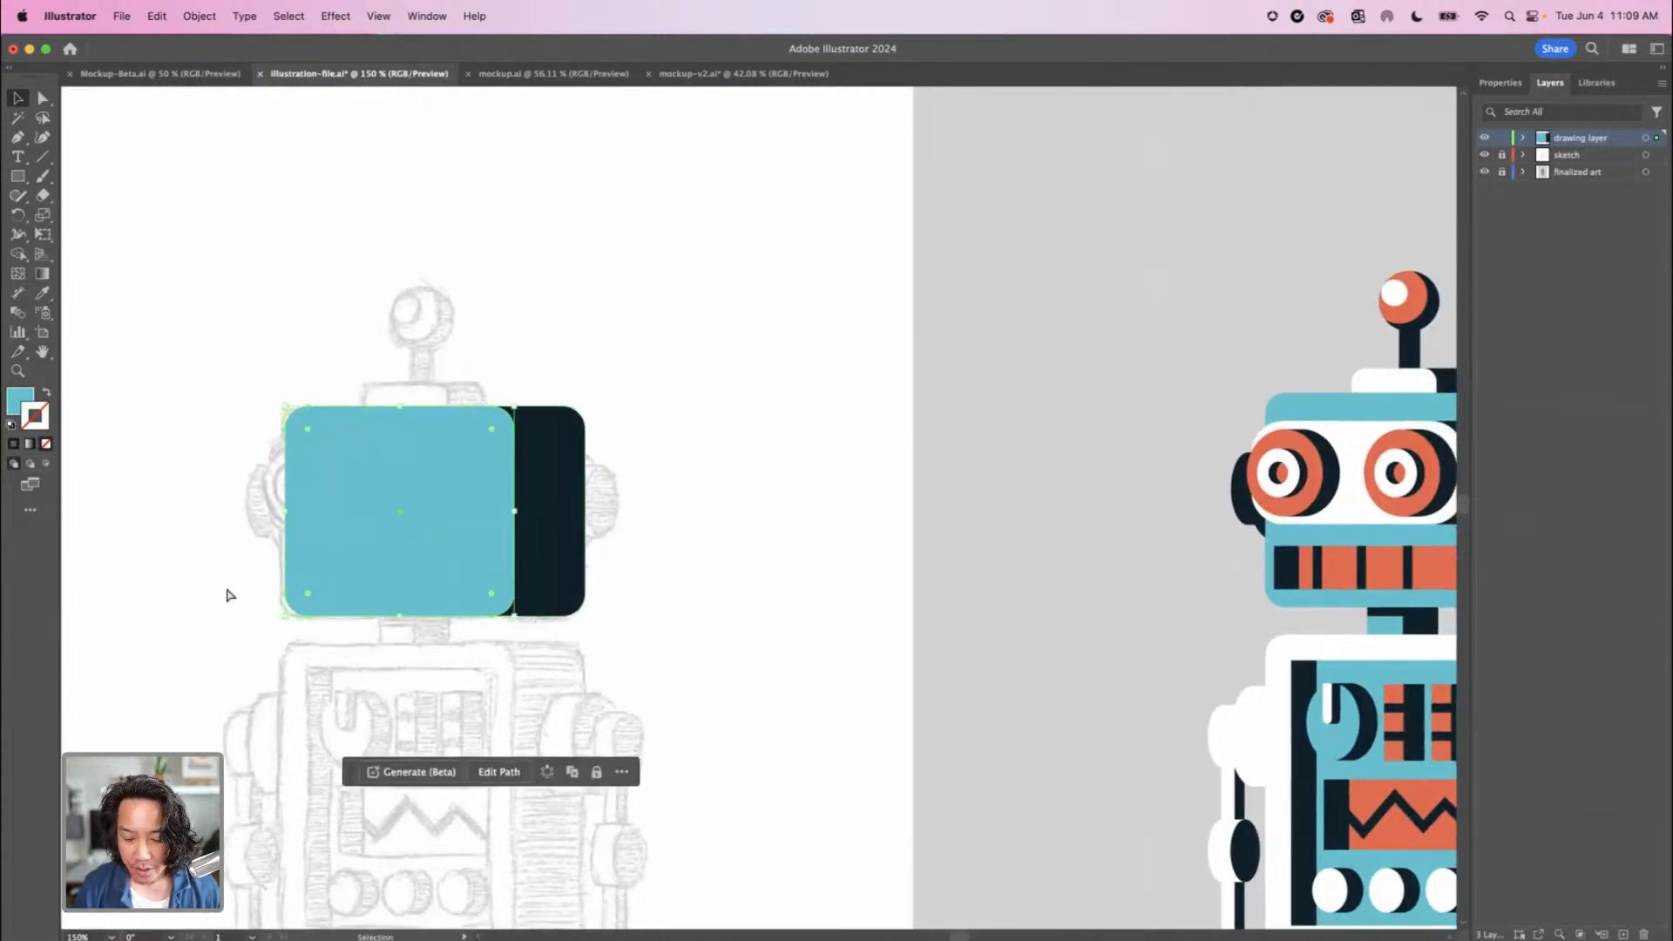
{"action": "key", "text": "super+minus"}
{"action": "left_click_drag", "start_coordinate": [547, 663], "coordinate": [233, 691]}
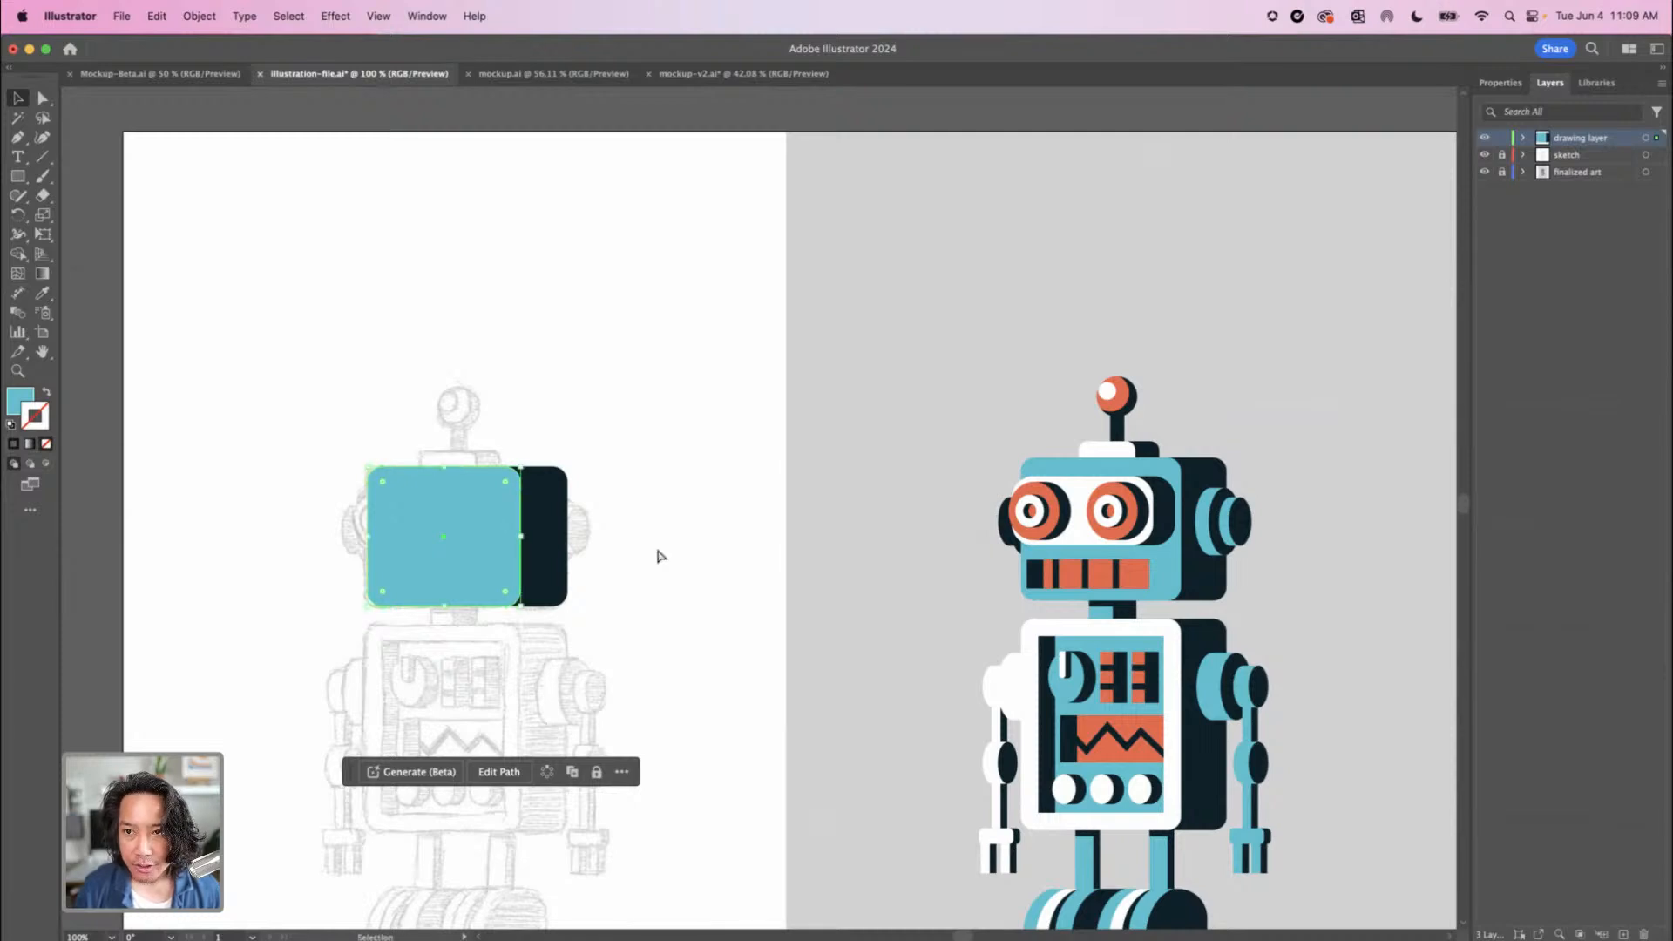
{"action": "key", "text": "super+equal"}
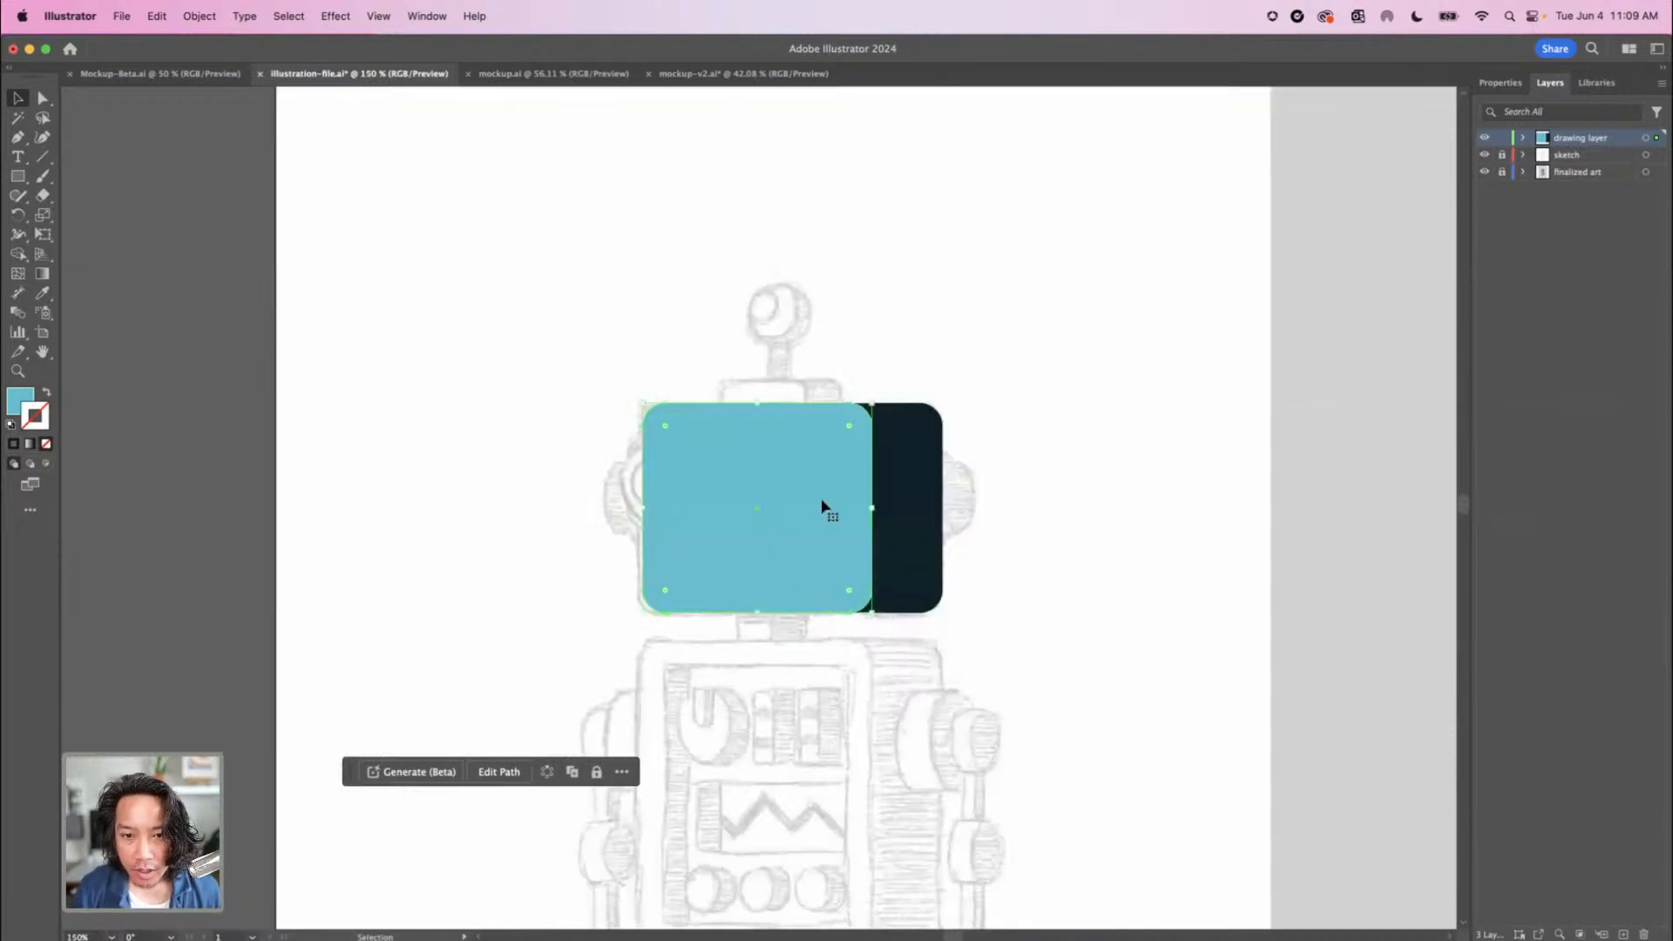
{"action": "left_click", "coordinate": [907, 518], "text": "shift"}
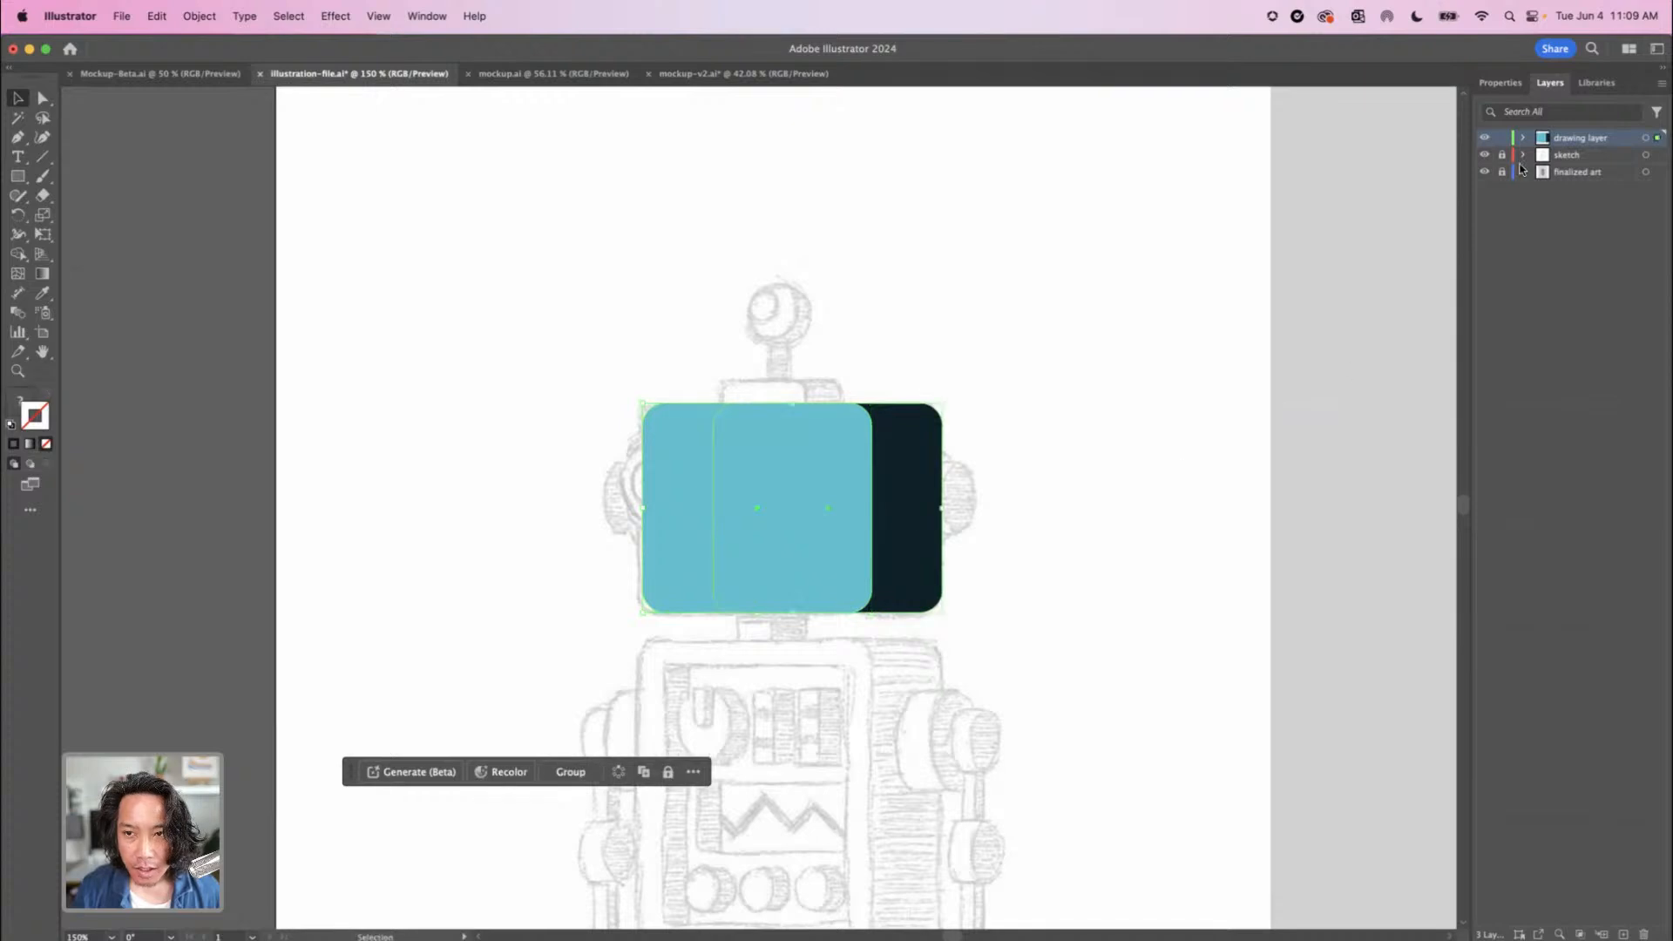
{"action": "left_click", "coordinate": [1498, 83]}
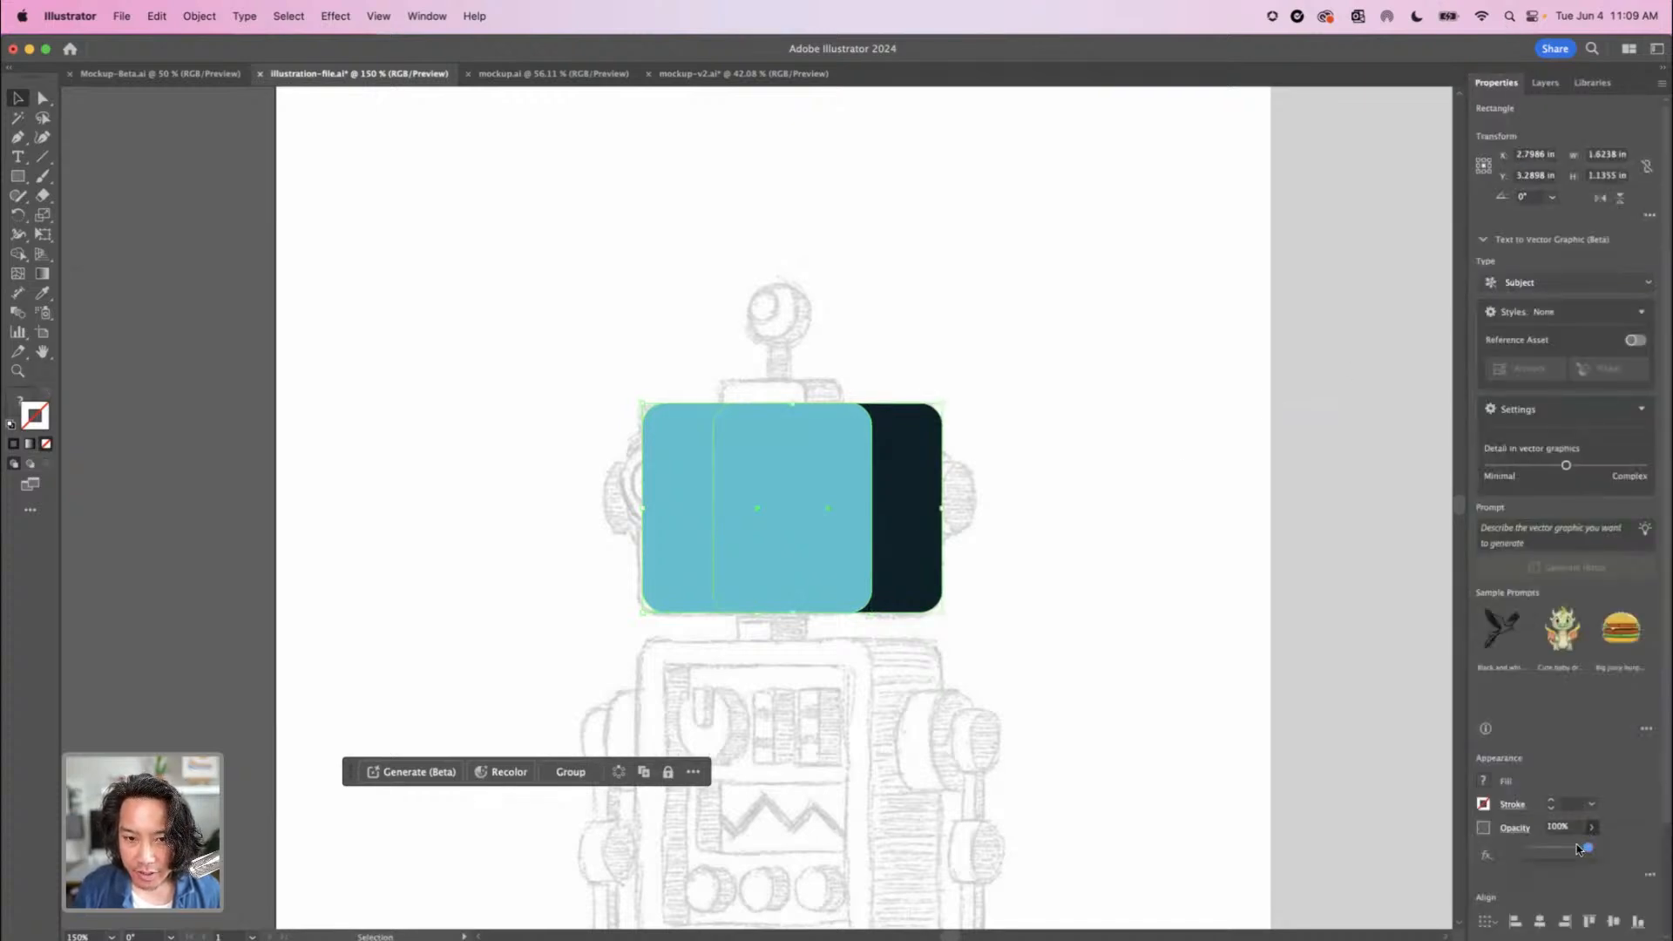
{"action": "left_click_drag", "start_coordinate": [1579, 849], "coordinate": [1555, 845]}
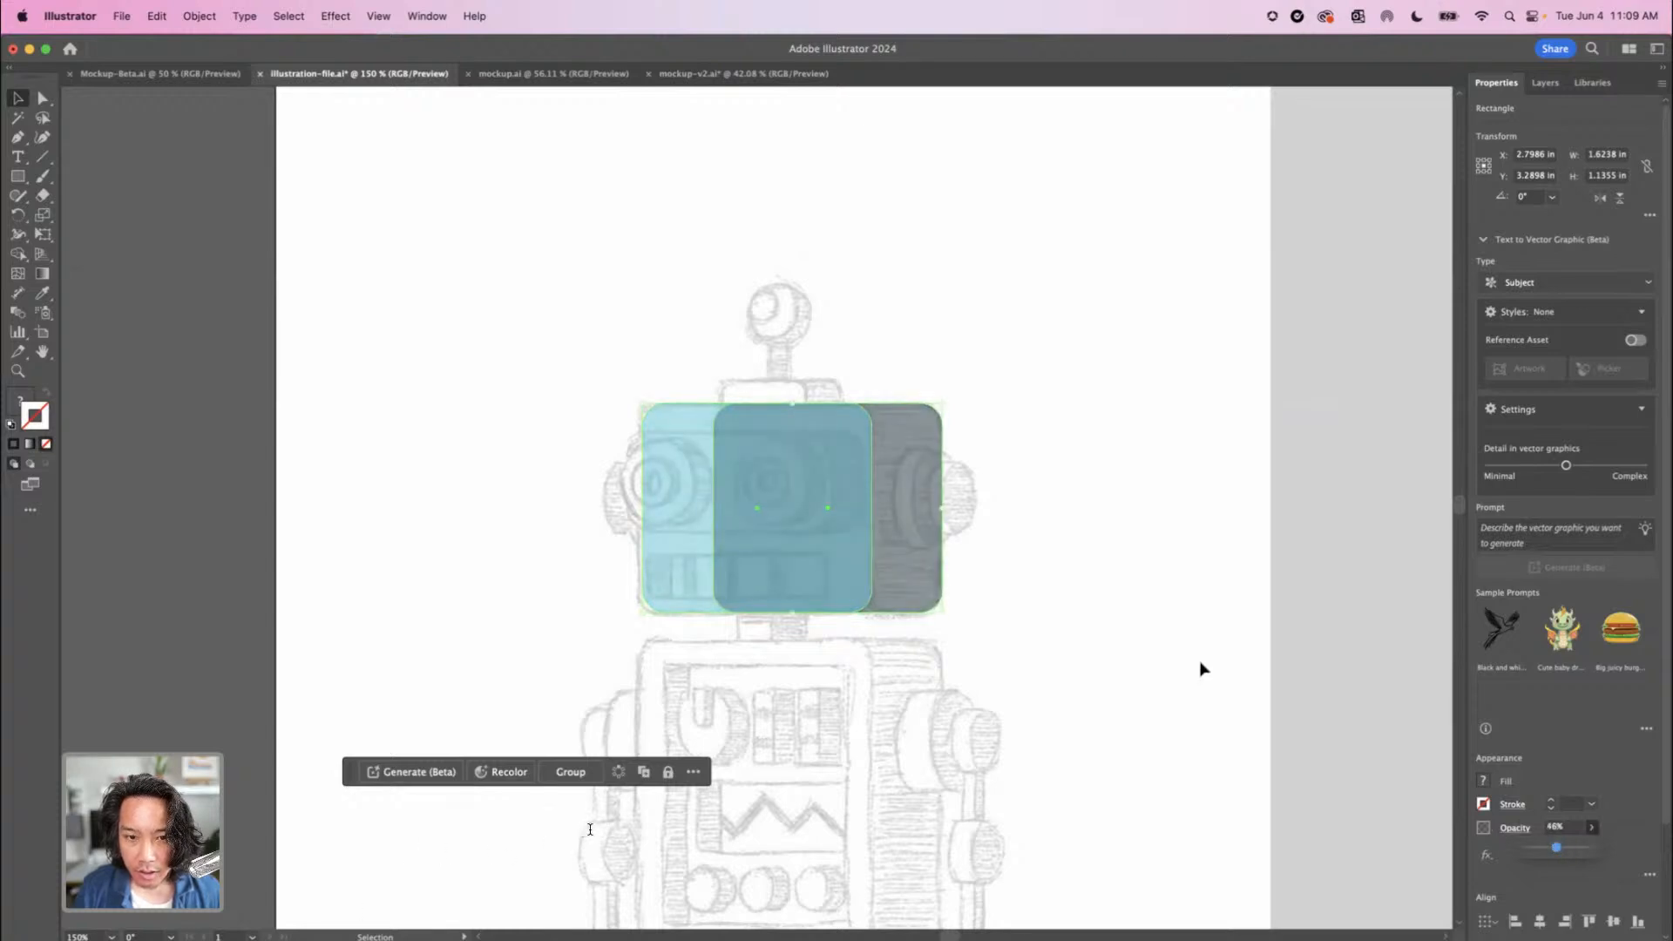
{"action": "left_click", "coordinate": [1147, 650]}
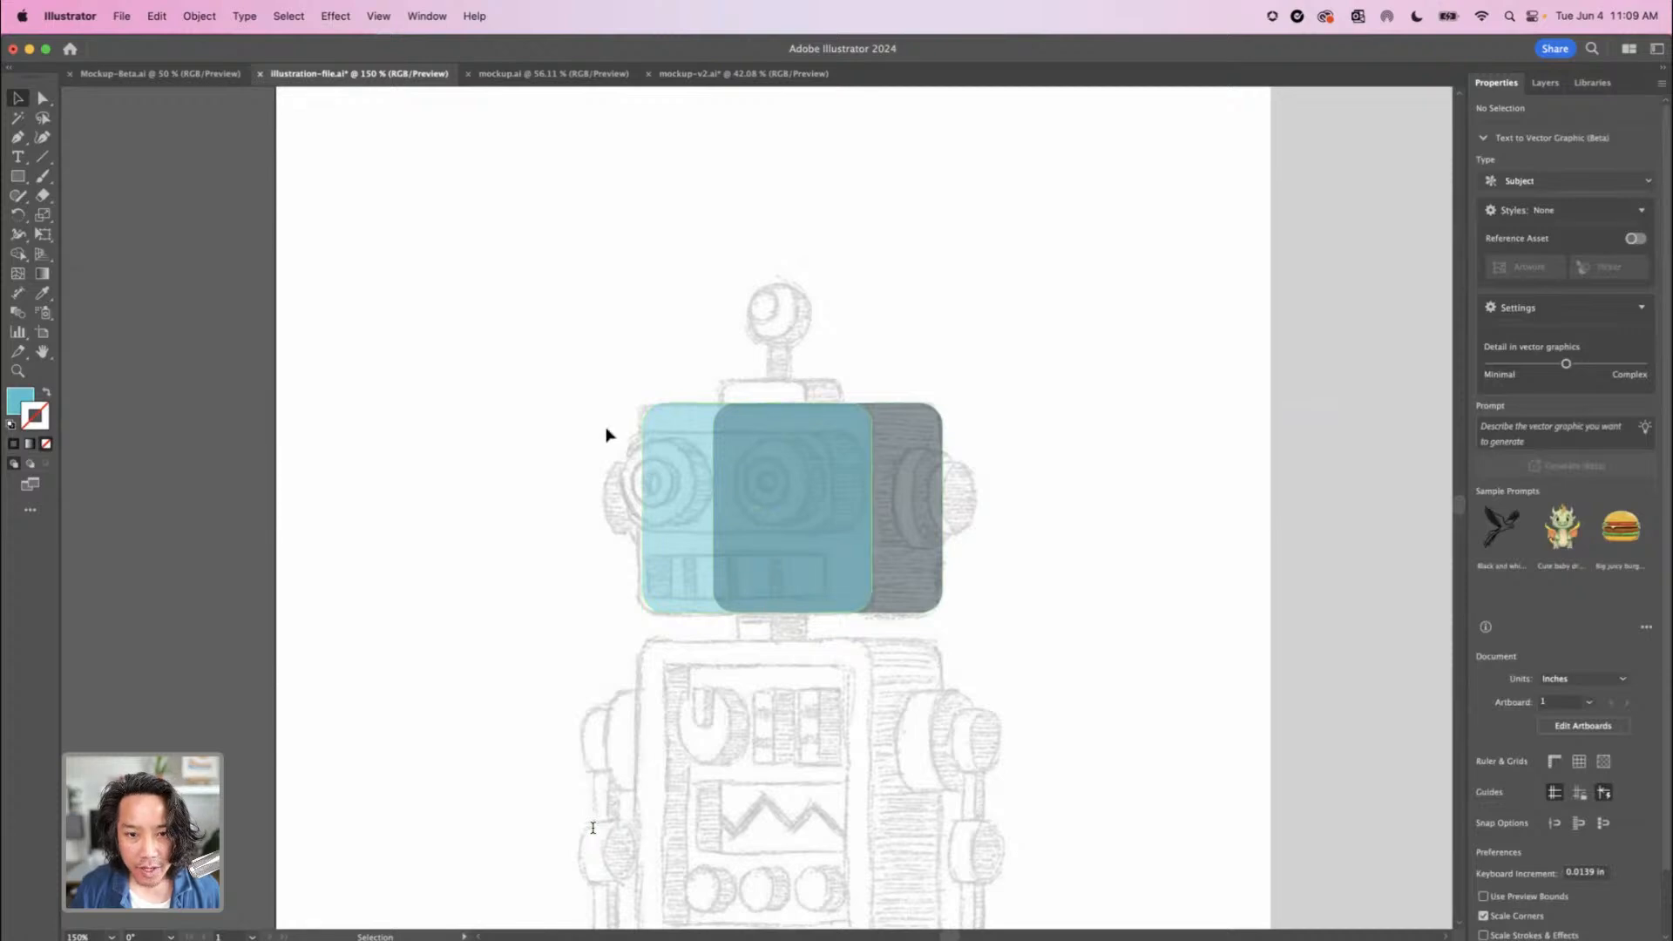
Draw a rectangle about 1.11 by 0.52 in over the sketched eye panel and fill it with white sampled from the finished robot
{"action": "left_click", "coordinate": [18, 178]}
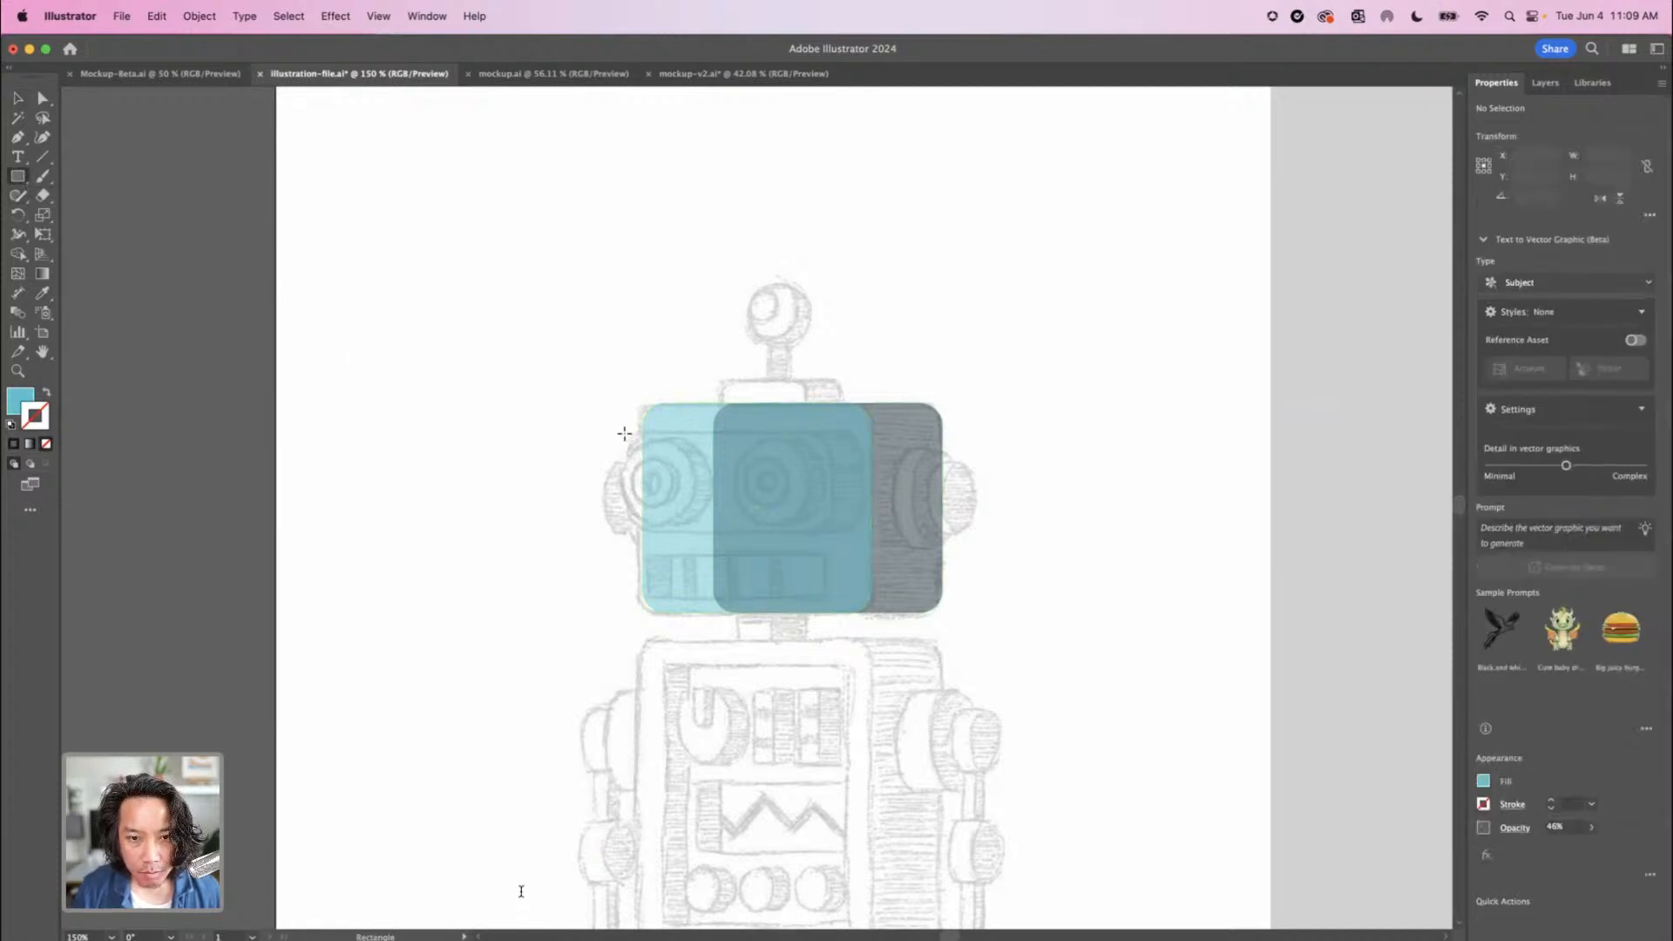
{"action": "left_click_drag", "start_coordinate": [625, 434], "coordinate": [832, 530]}
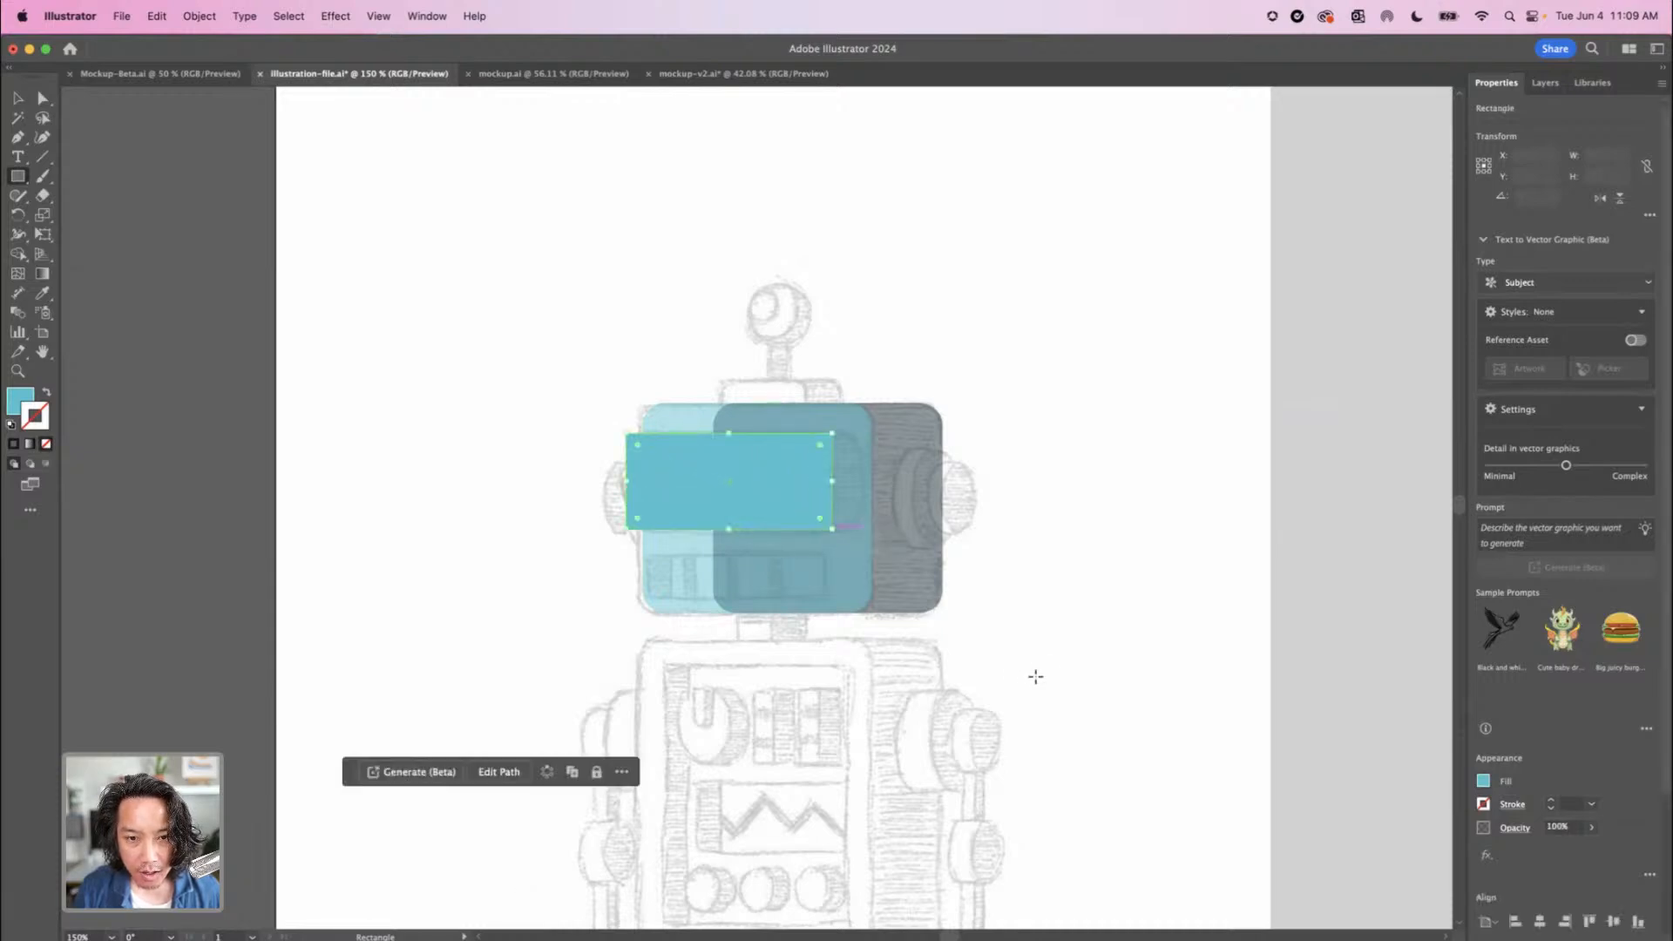
{"action": "key", "text": "super+minus"}
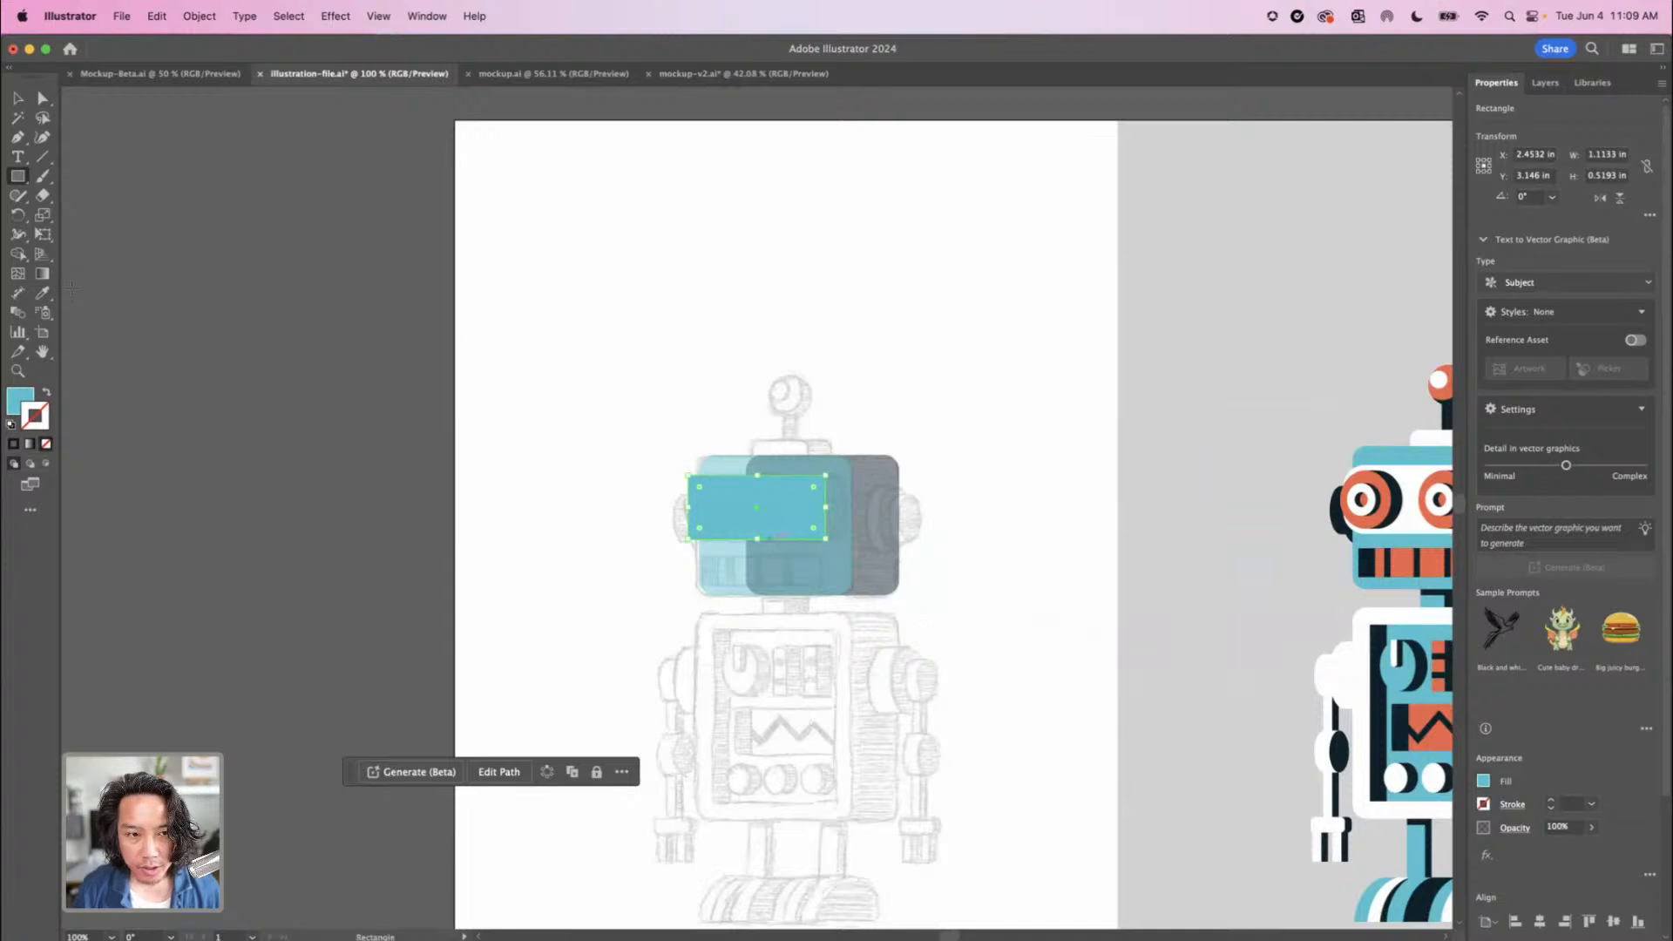
{"action": "left_click", "coordinate": [42, 293]}
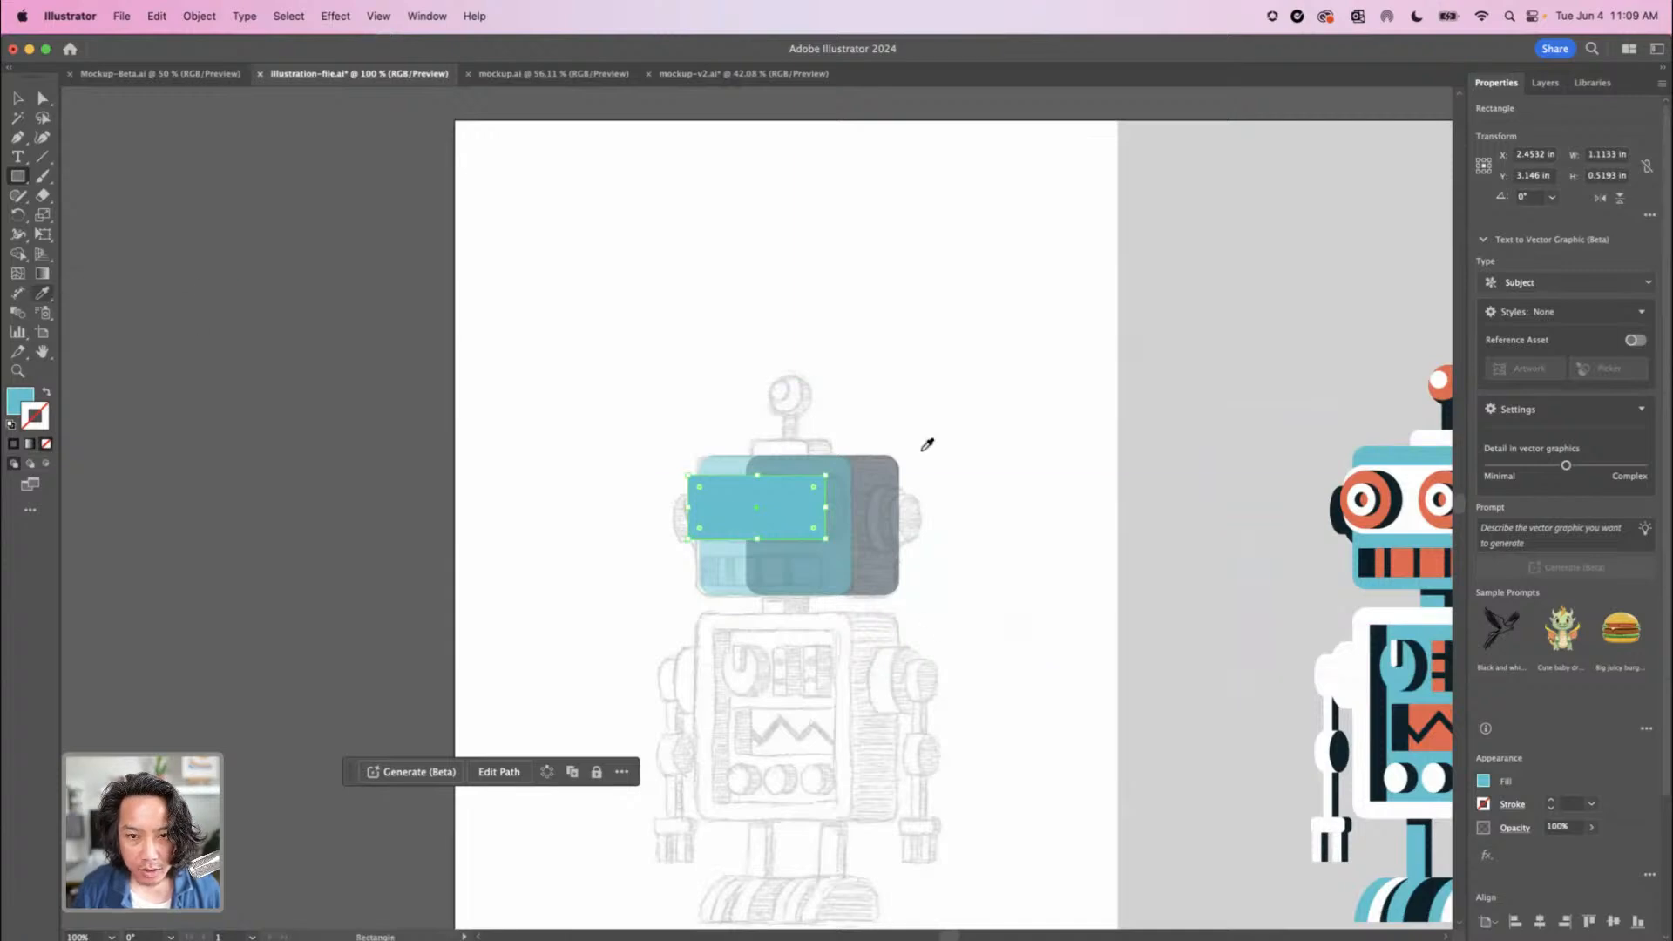
{"action": "left_click", "coordinate": [1414, 473]}
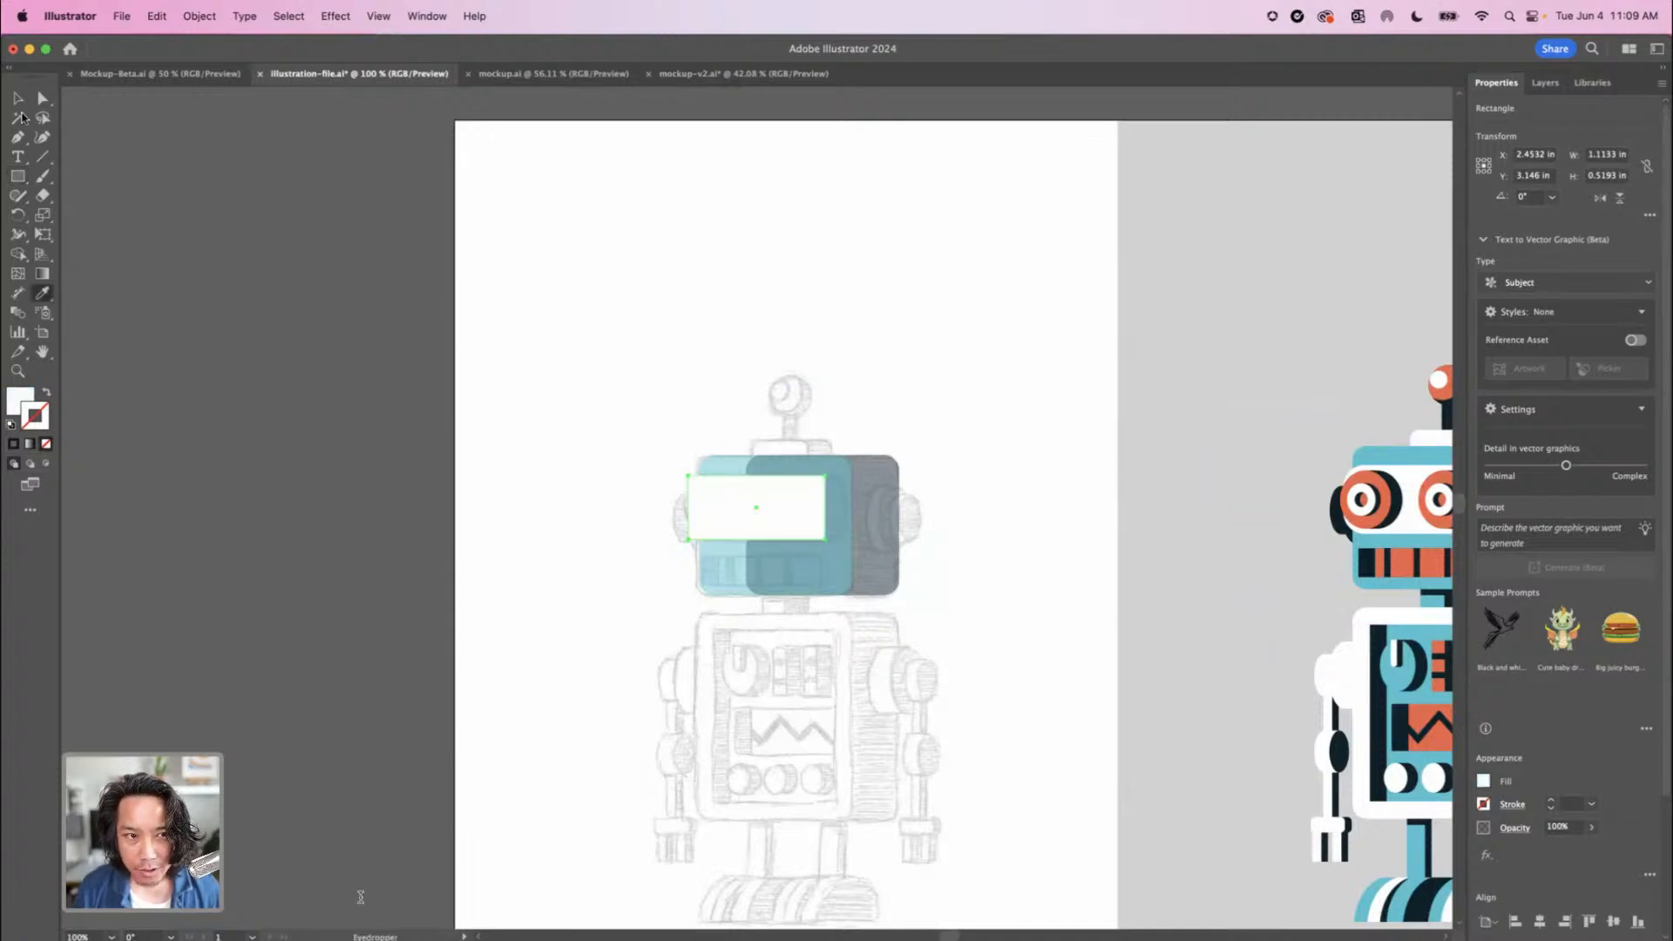
Round all four corners of the white eye panel rectangle to match the sketched panel's outline
{"action": "key", "text": "a"}
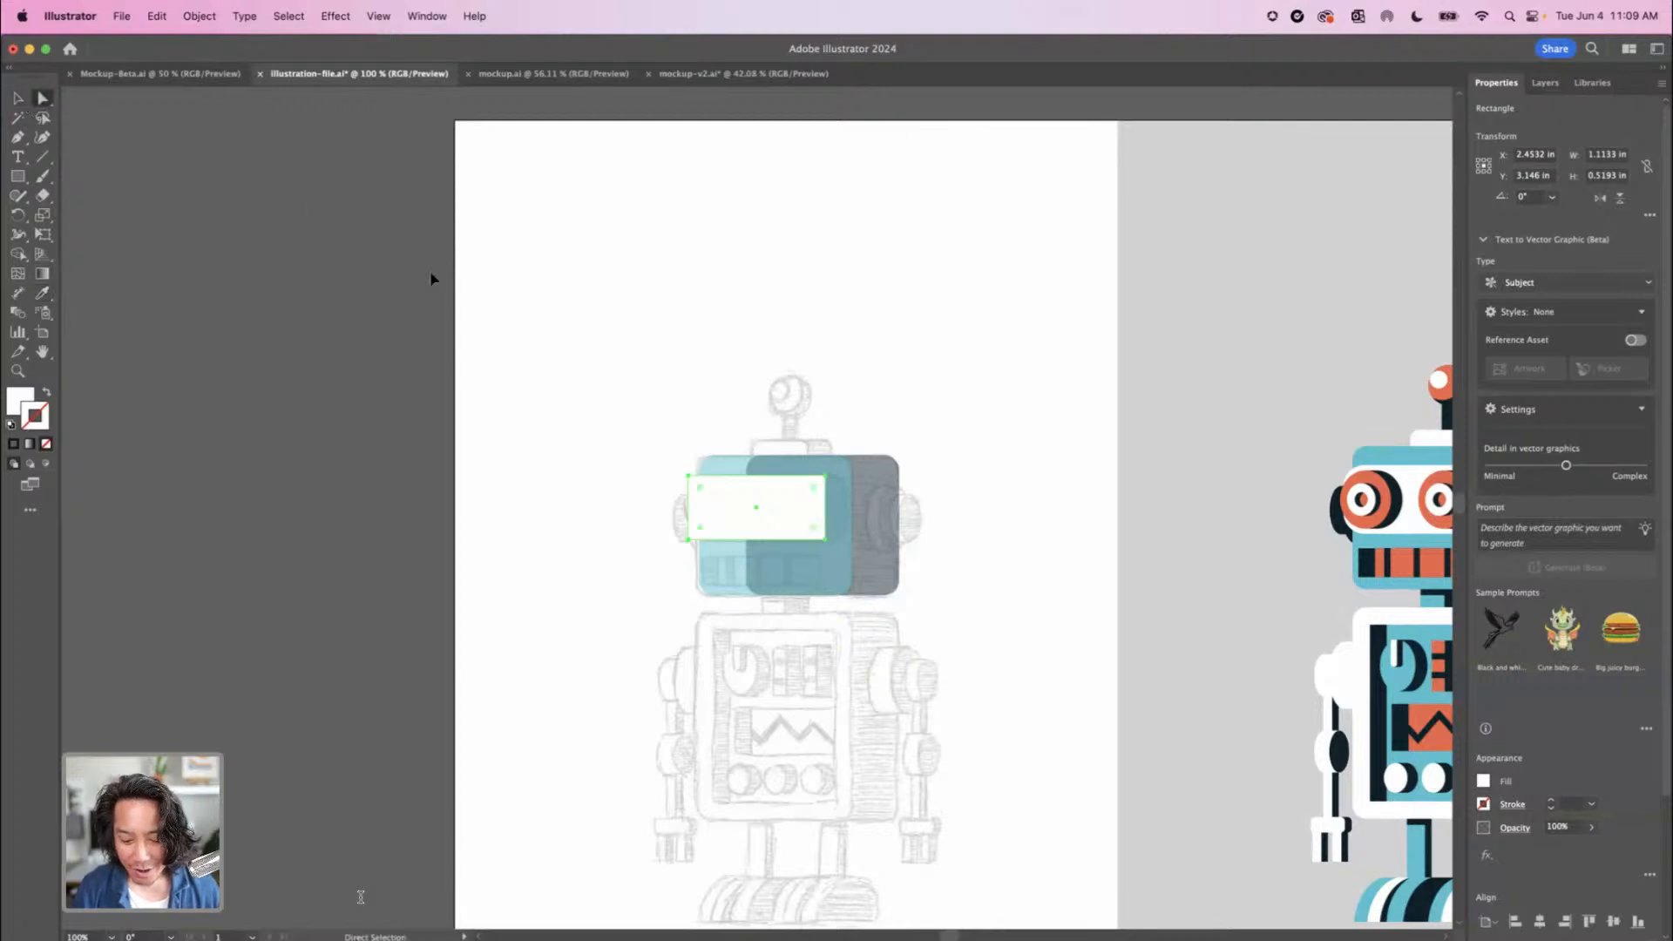
{"action": "key", "text": "super+equal"}
{"action": "key", "text": "super+equal"}
{"action": "key", "text": "super+equal"}
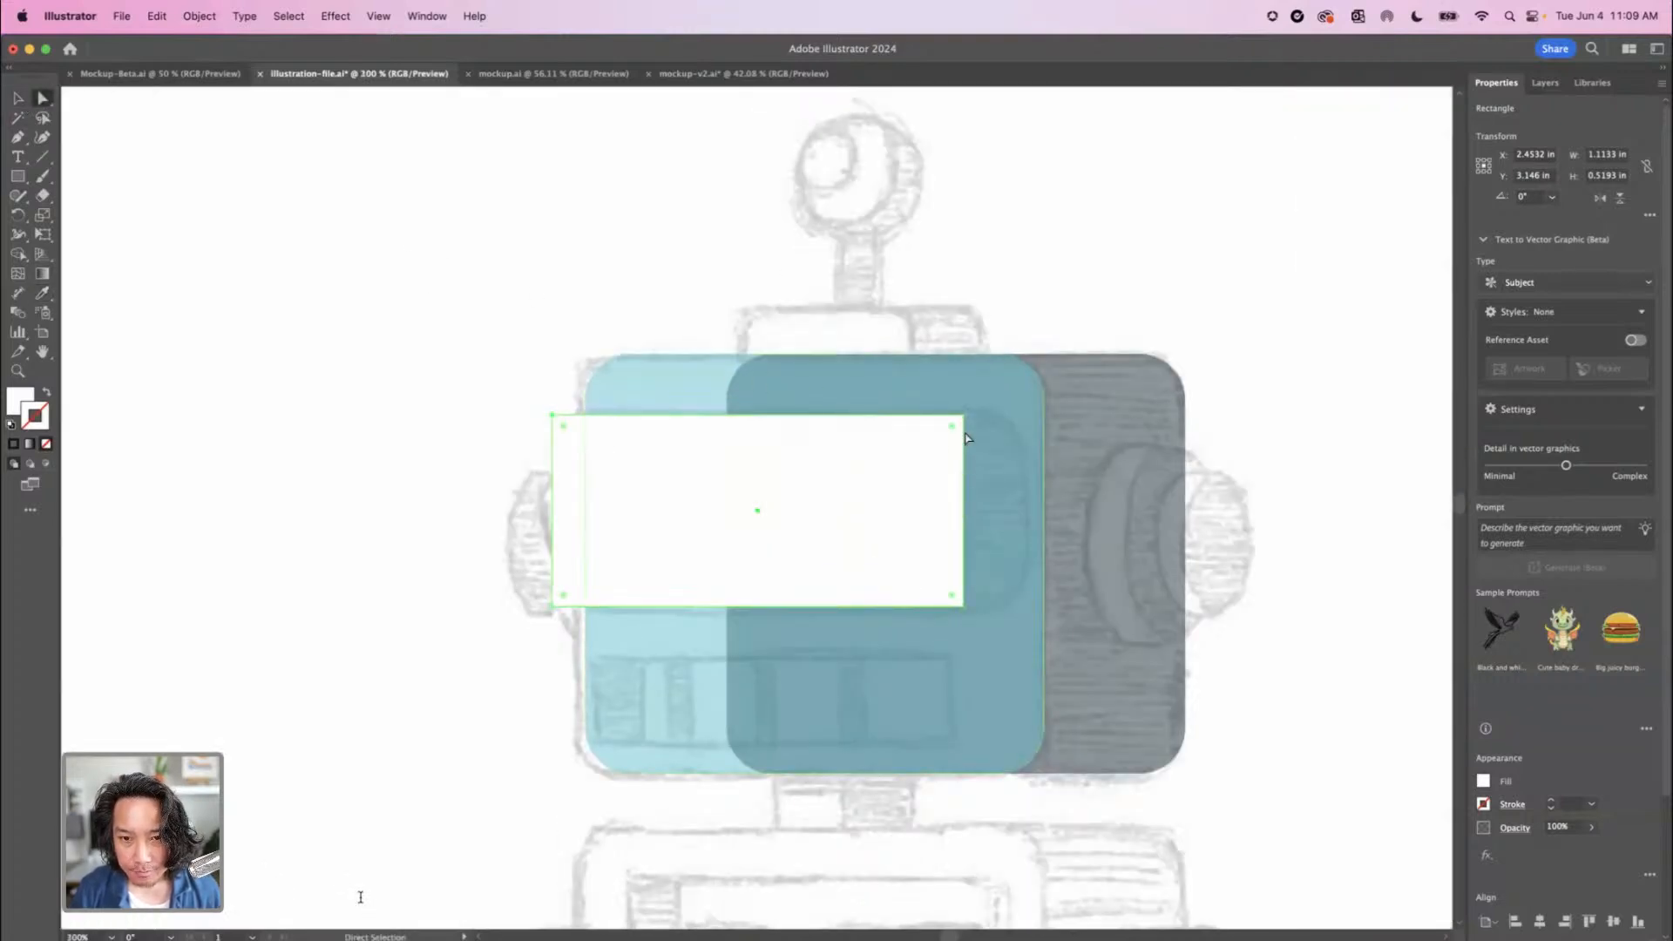
{"action": "left_click_drag", "start_coordinate": [949, 434], "coordinate": [910, 452]}
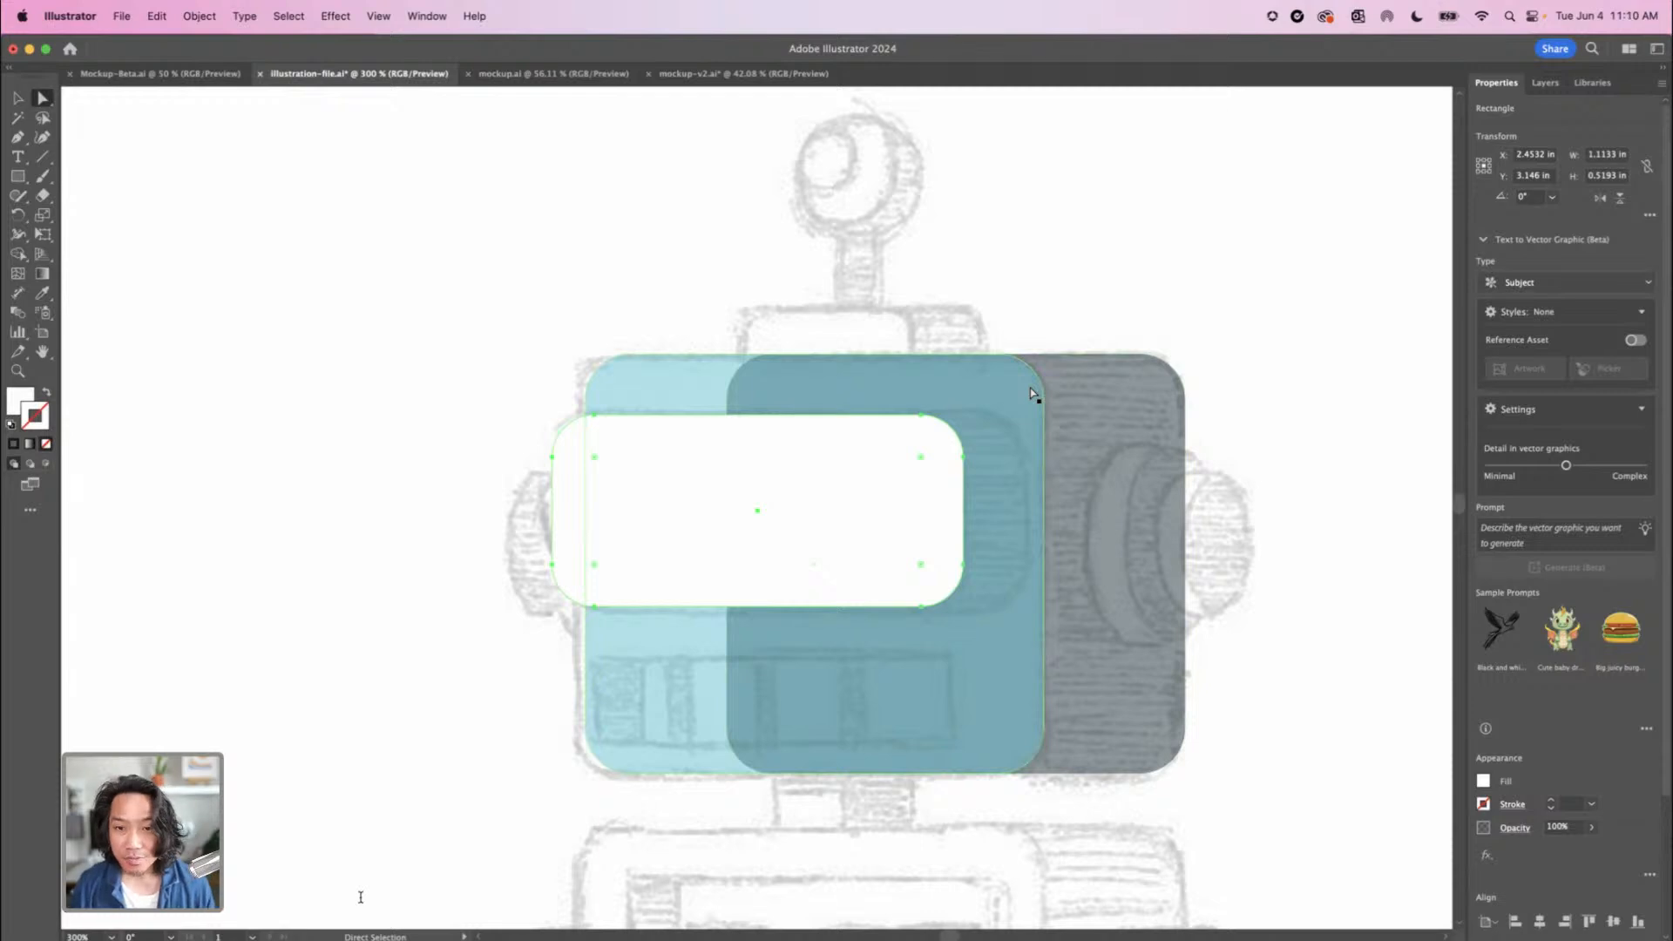
Duplicate the white rounded eye panel horizontally, offset about 0.17 in towards the head's shaded side
{"action": "left_click", "coordinate": [17, 99]}
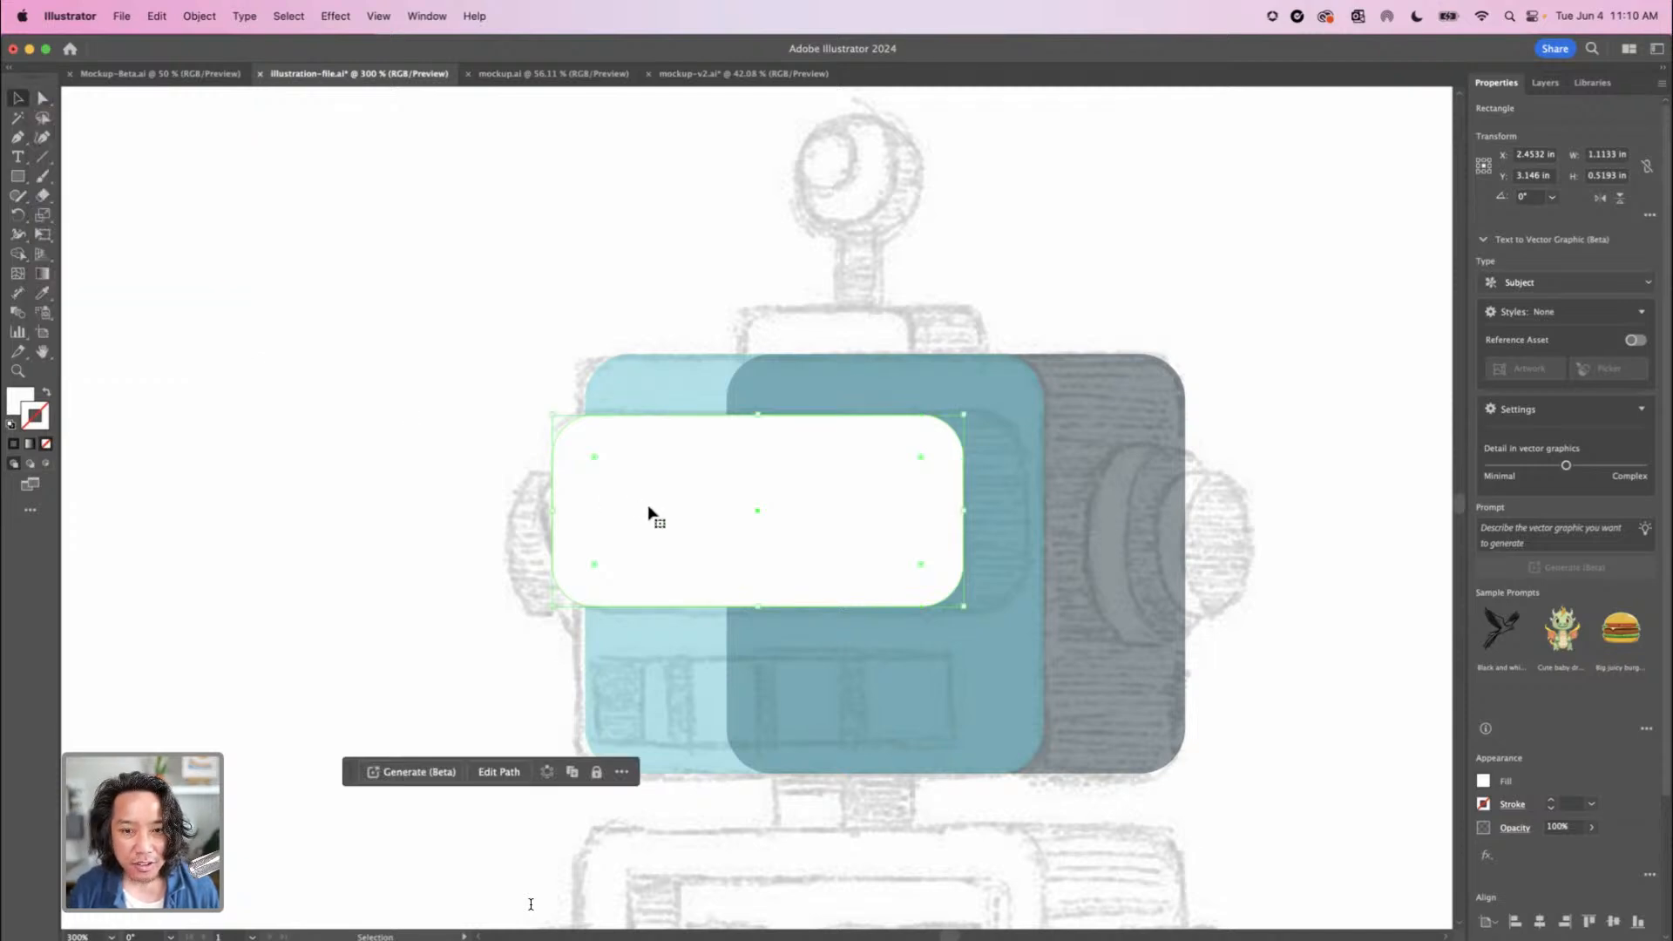
{"action": "left_click_drag", "start_coordinate": [680, 504], "coordinate": [717, 509]}
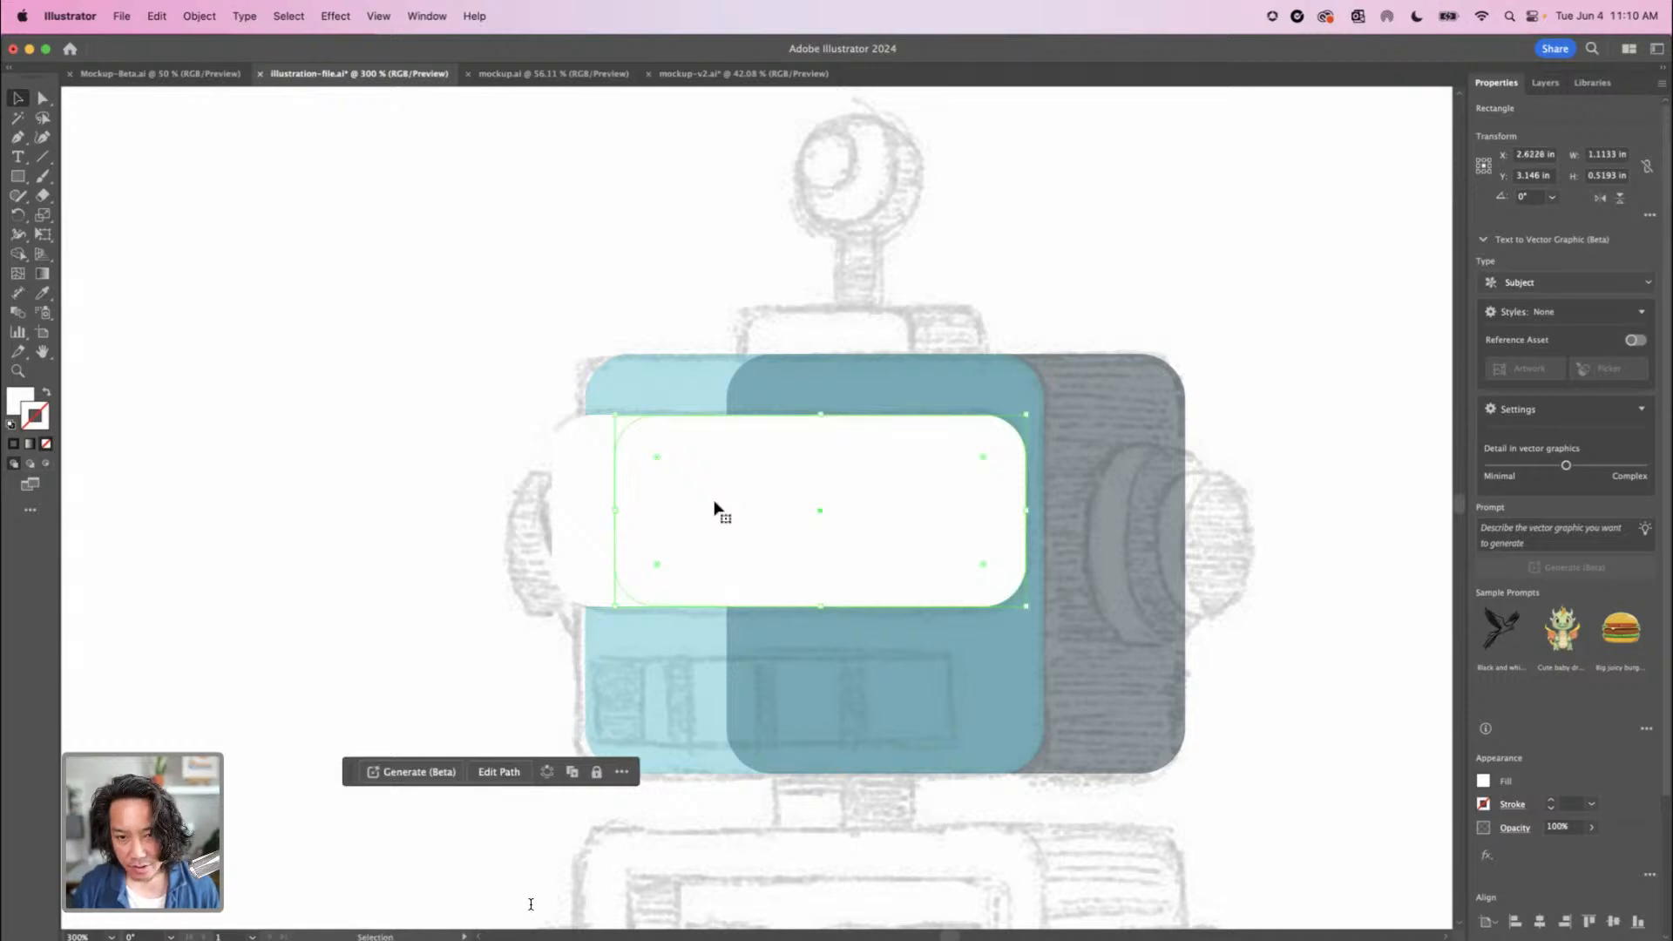
{"action": "scroll", "coordinate": [716, 508], "scroll_direction": "down", "scroll_amount": 5}
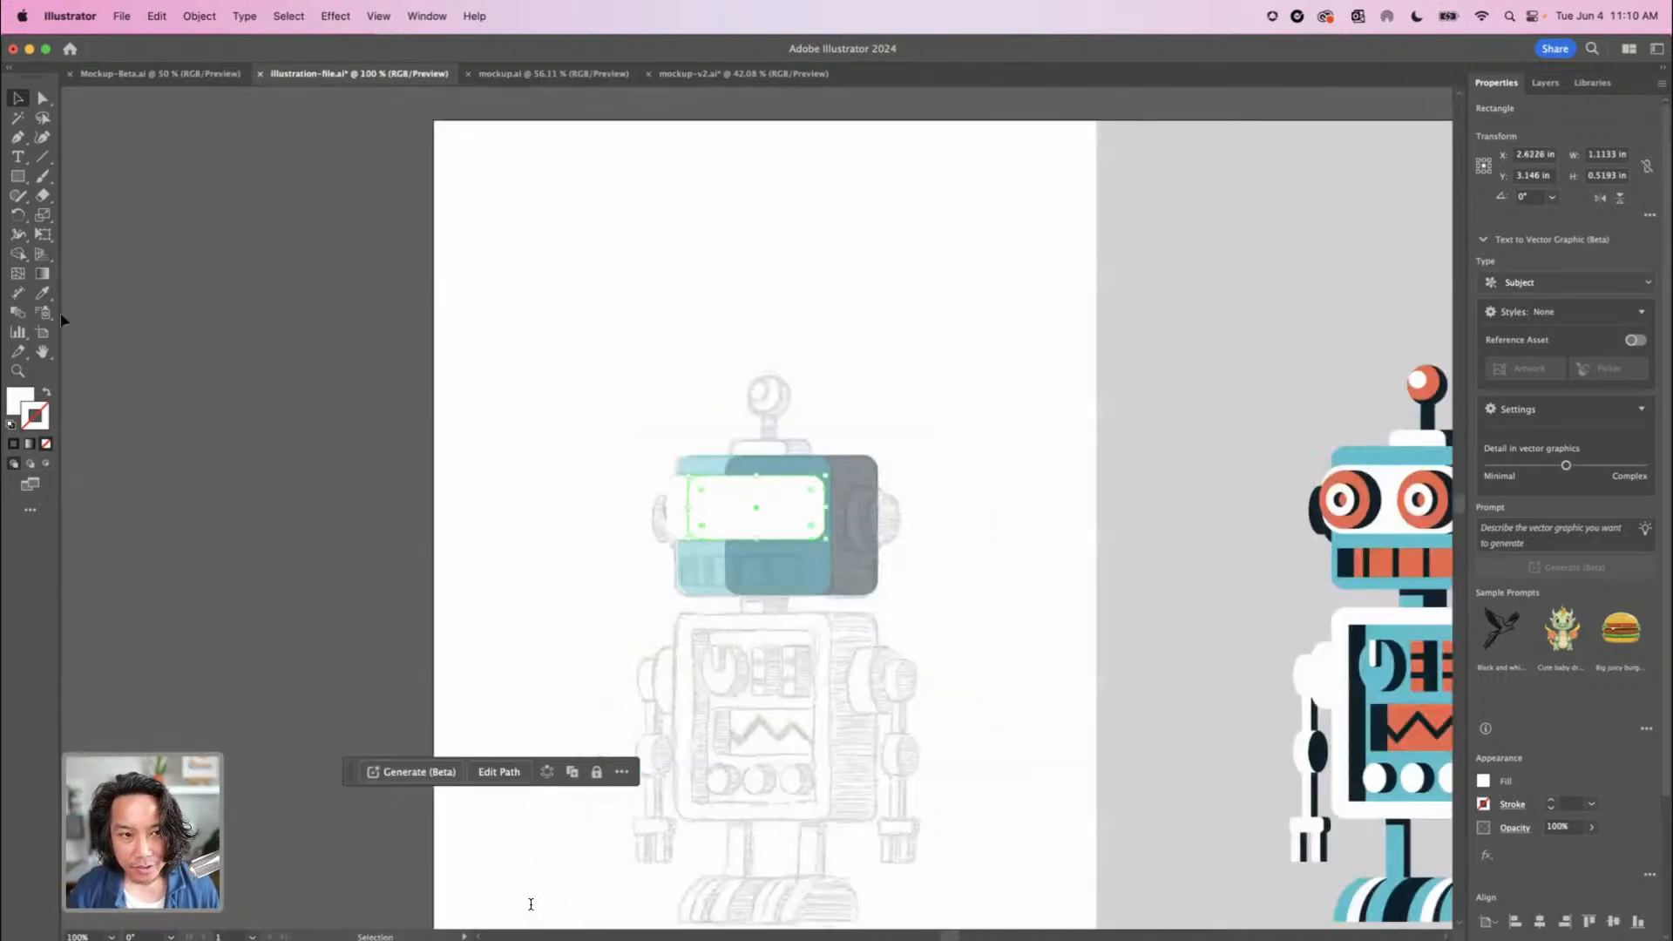
Fill the duplicated eye panel with the dark navy sampled from the finished robot's antenna stem and send it behind the white panel
{"action": "left_click", "coordinate": [44, 293]}
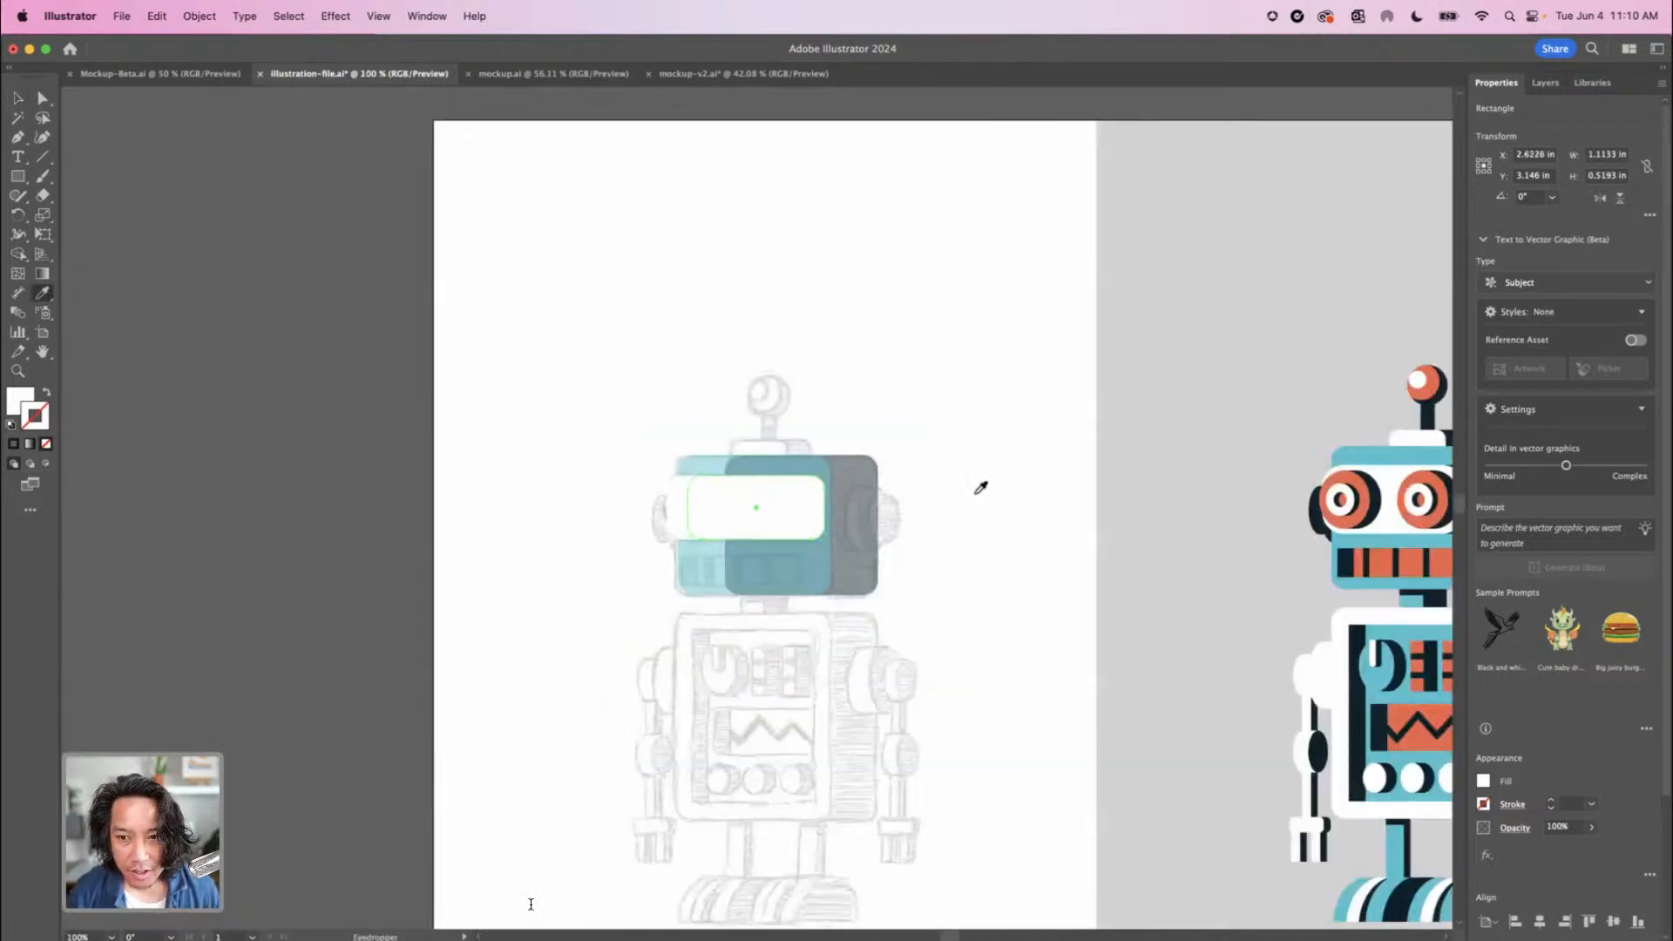
{"action": "left_click", "coordinate": [1427, 416]}
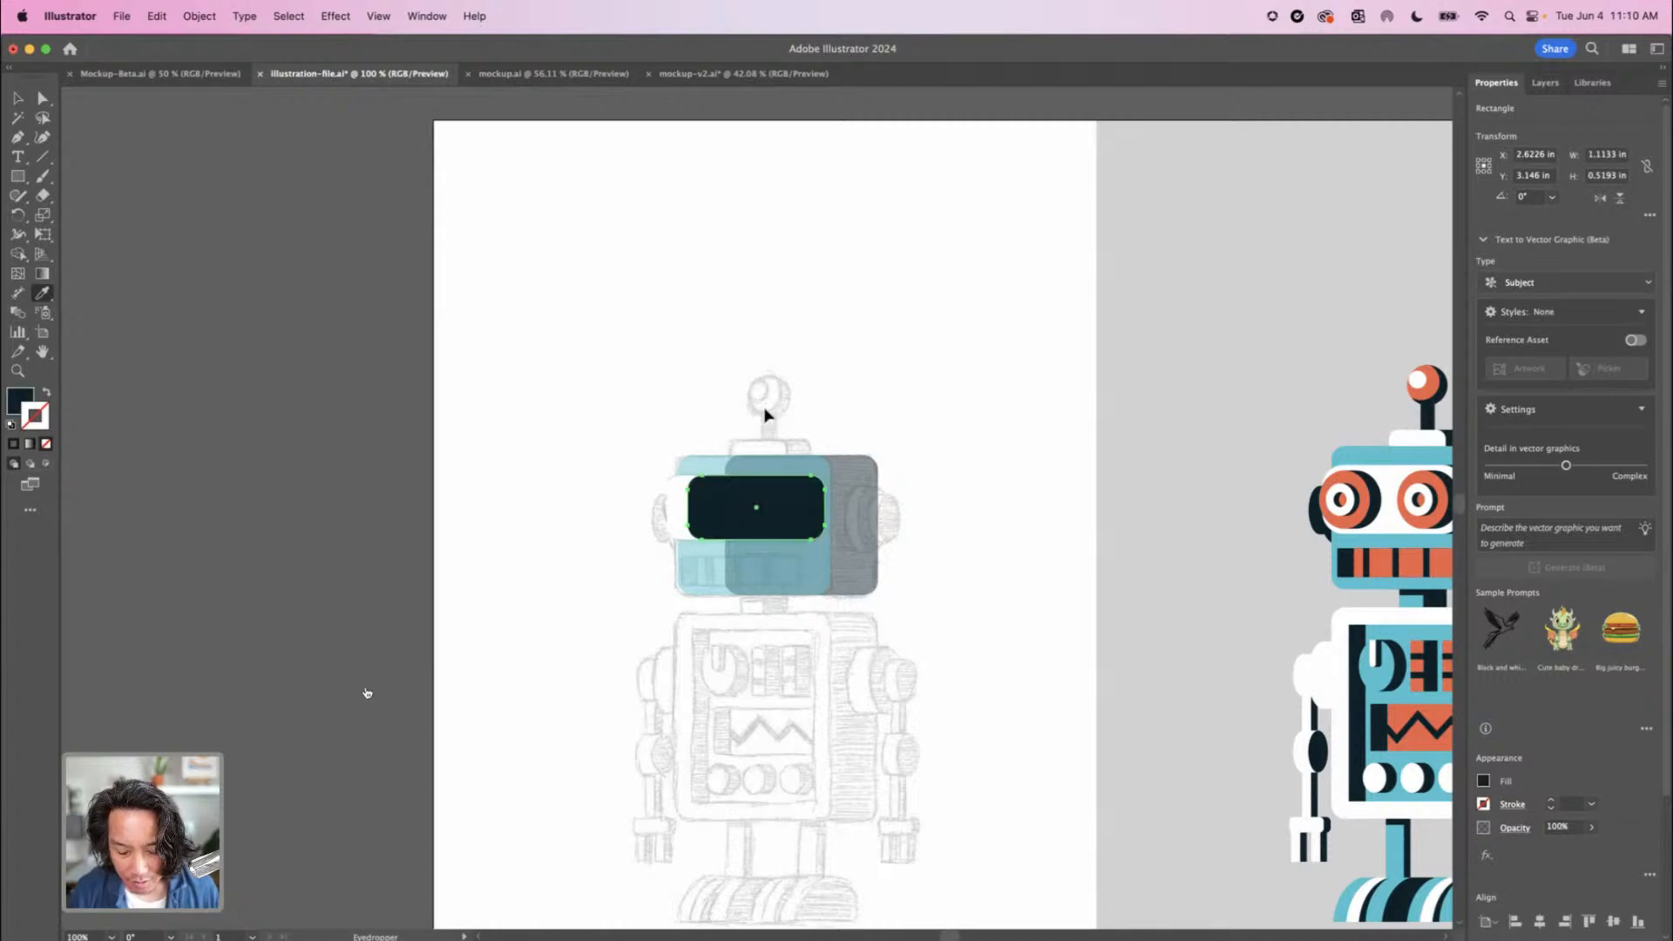
{"action": "key", "text": "super+bracketleft"}
{"action": "key", "text": "super+equal"}
{"action": "key", "text": "super+equal"}
{"action": "key", "text": "super+equal"}
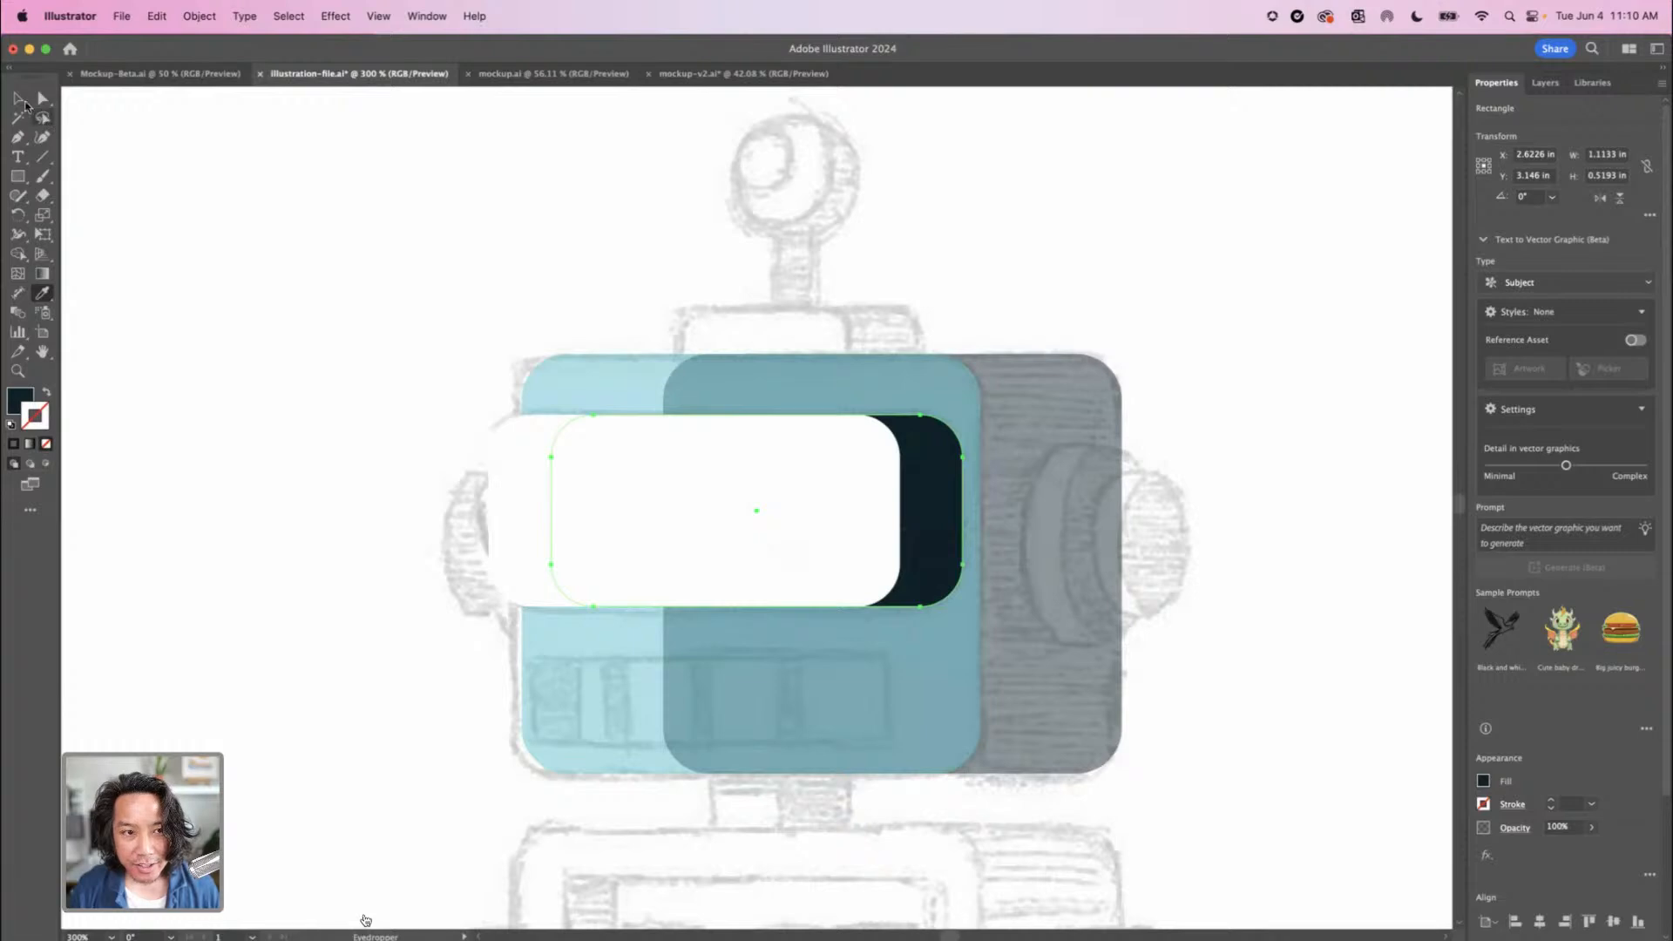
Try a reduced opacity on the white and navy eye panel rectangles, and return both to 100%
{"action": "key", "text": "v"}
{"action": "left_click", "coordinate": [765, 553]}
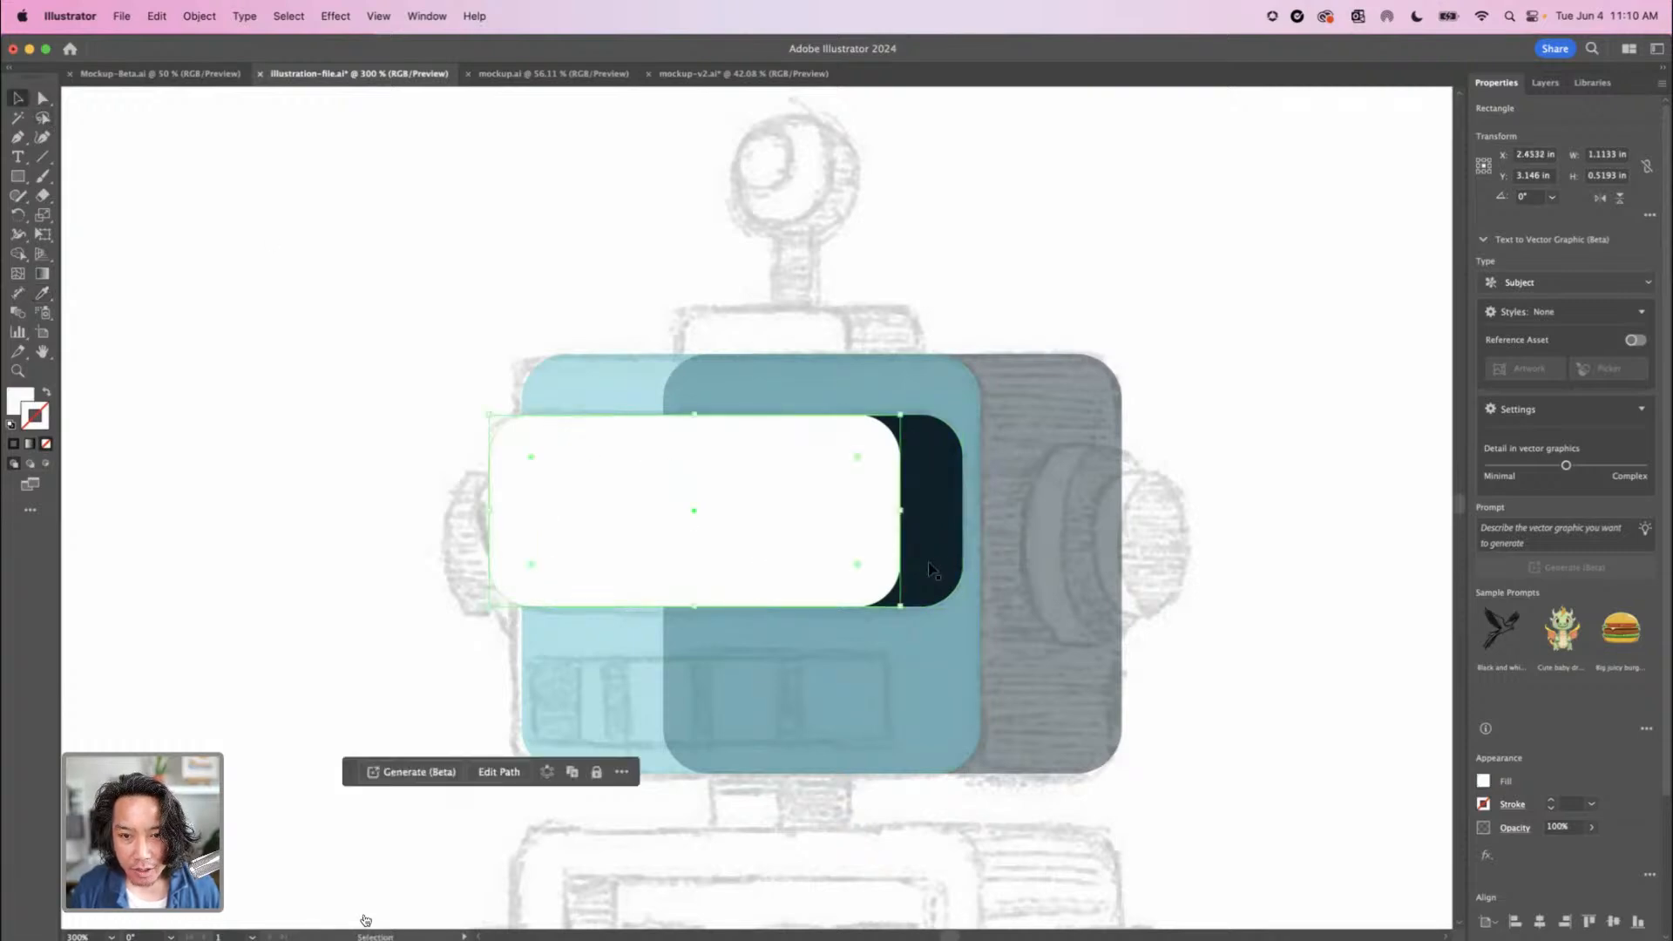
{"action": "left_click", "coordinate": [931, 511], "text": "shift"}
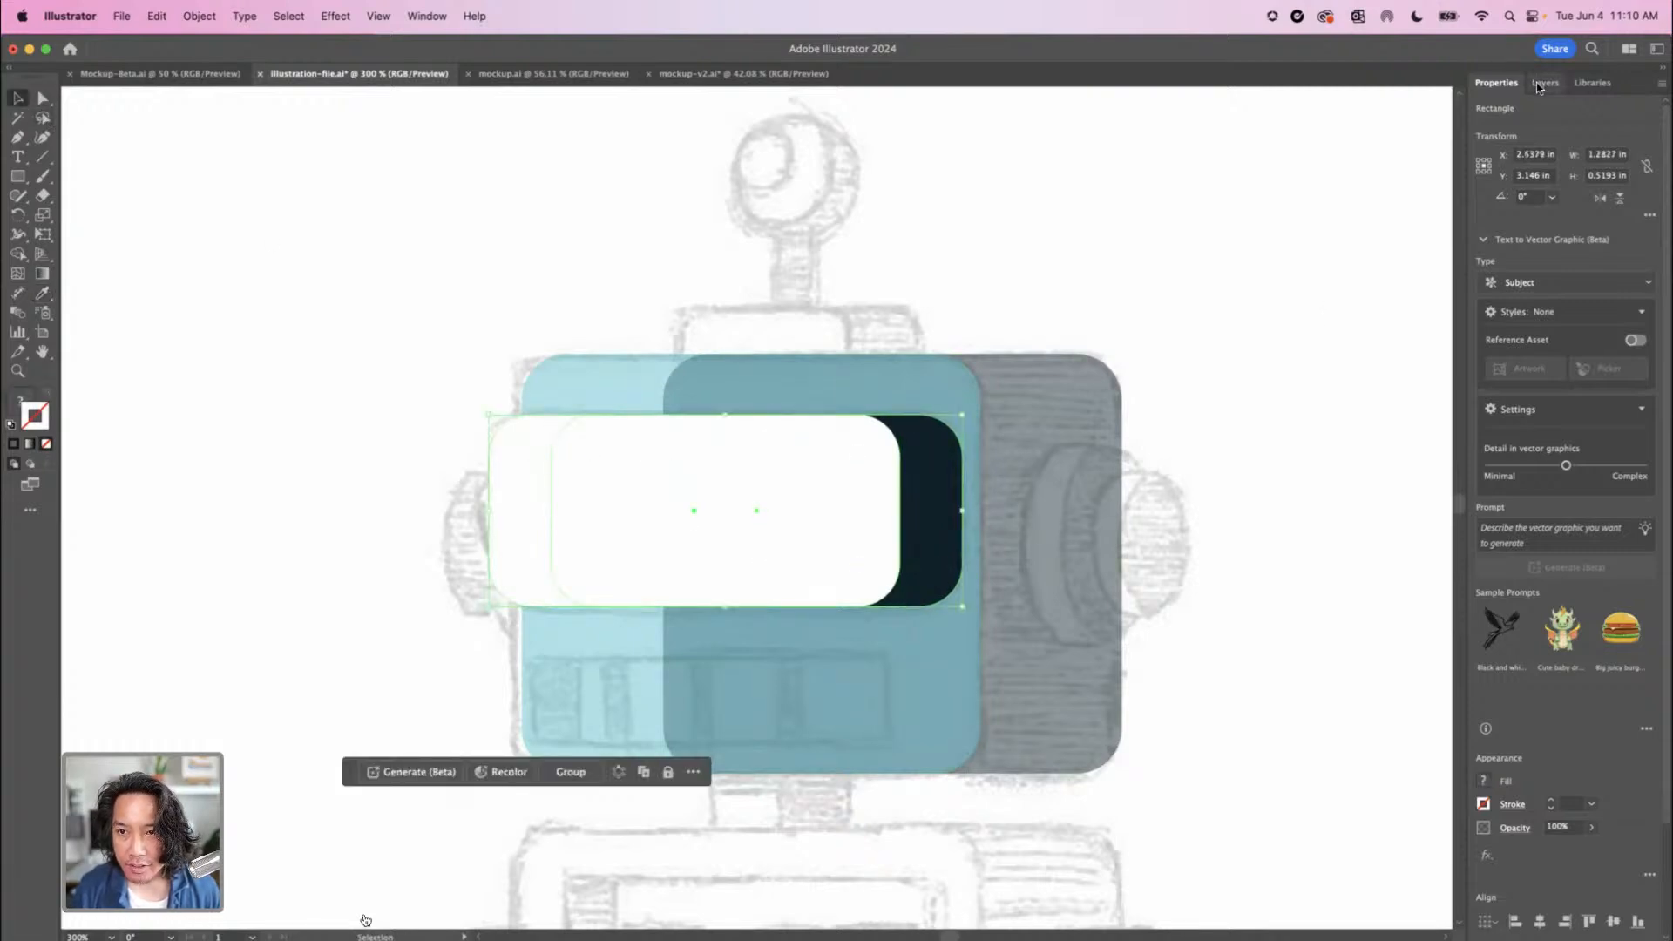
{"action": "left_click_drag", "start_coordinate": [1576, 847], "coordinate": [1551, 842]}
{"action": "left_click", "coordinate": [1591, 827]}
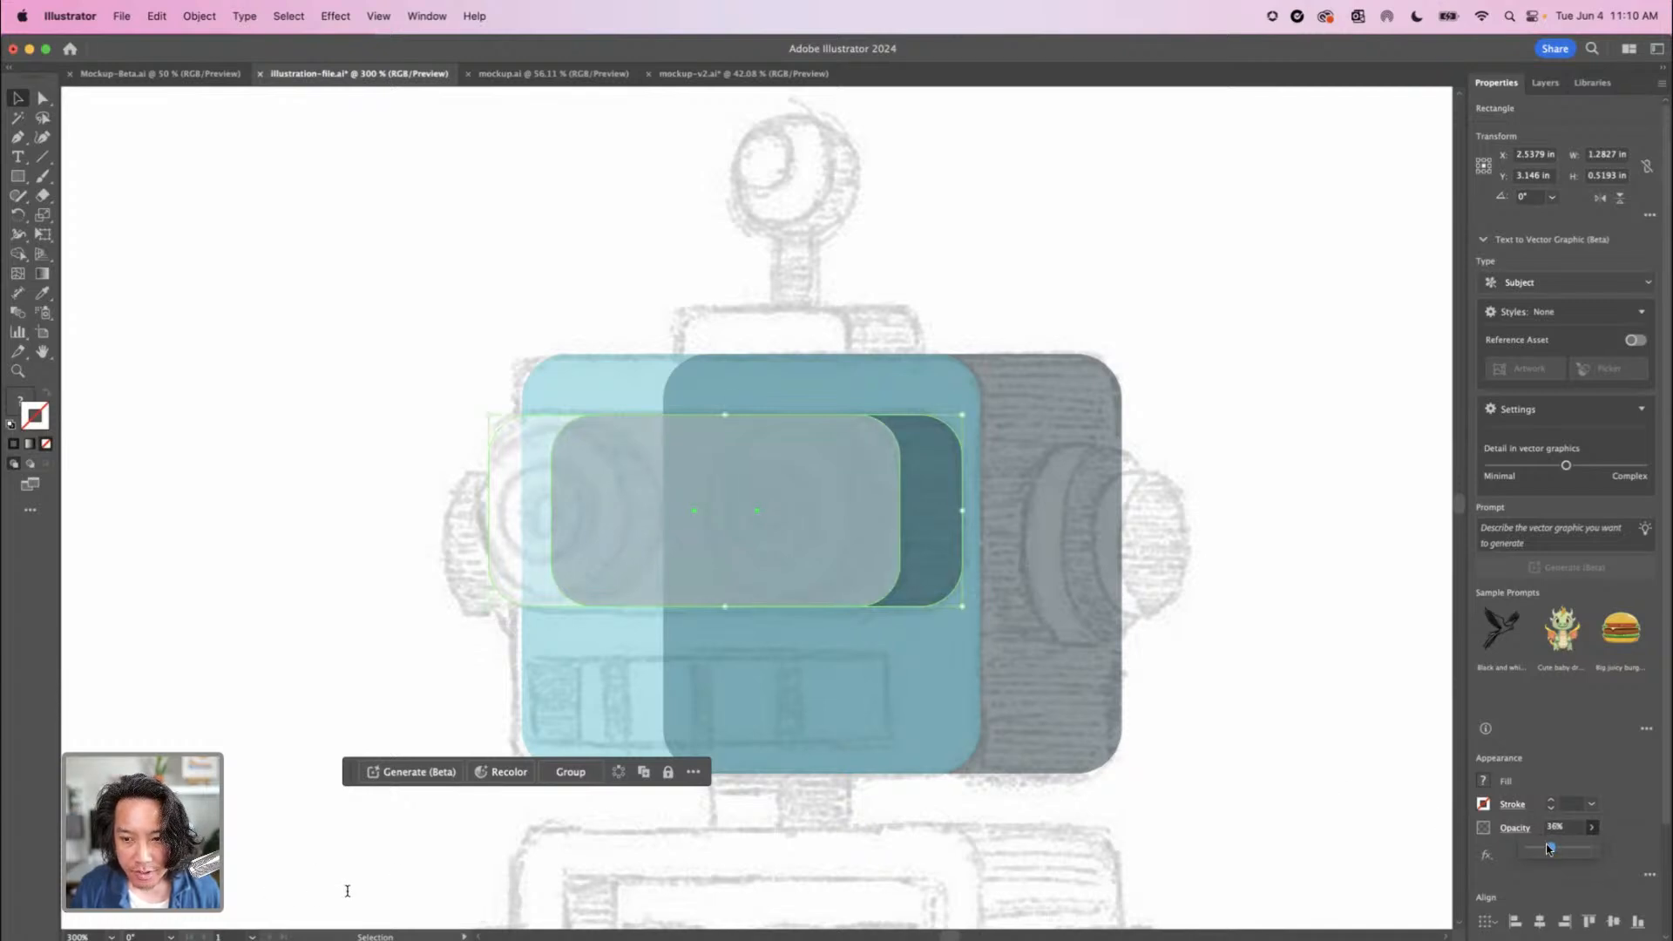
{"action": "left_click_drag", "start_coordinate": [1551, 847], "coordinate": [1656, 837]}
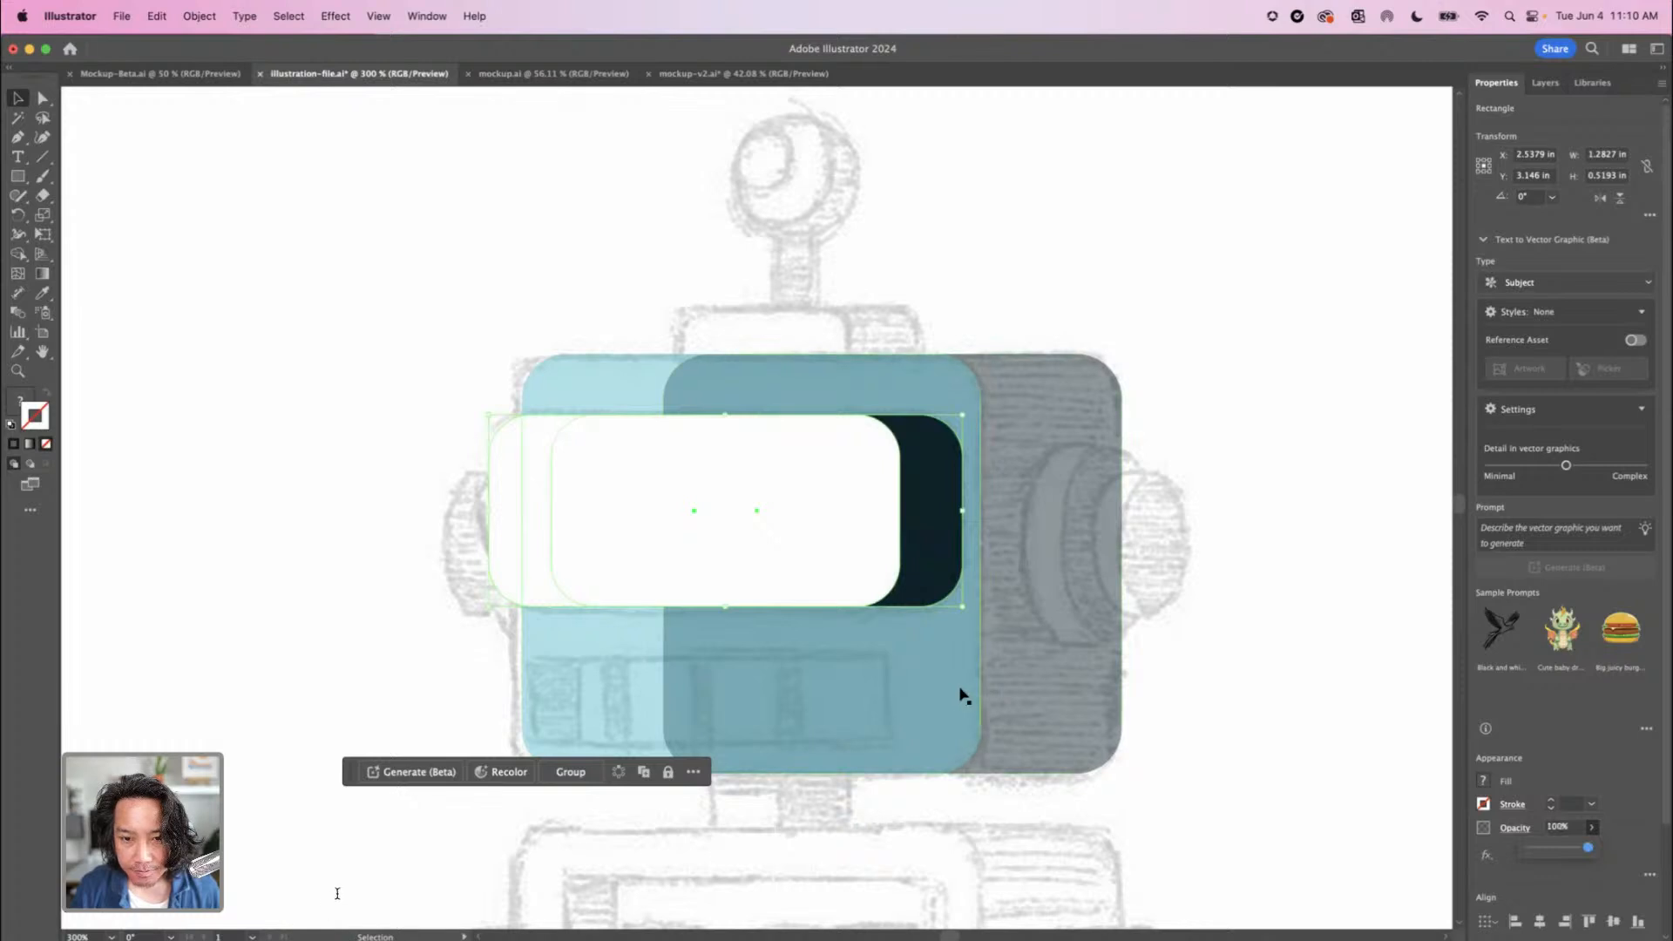
Set the opacity of the teal and navy head rectangles back to 100% and deselect them
{"action": "left_click", "coordinate": [962, 693]}
{"action": "left_click", "coordinate": [1087, 726], "text": "shift"}
{"action": "left_click", "coordinate": [1592, 827]}
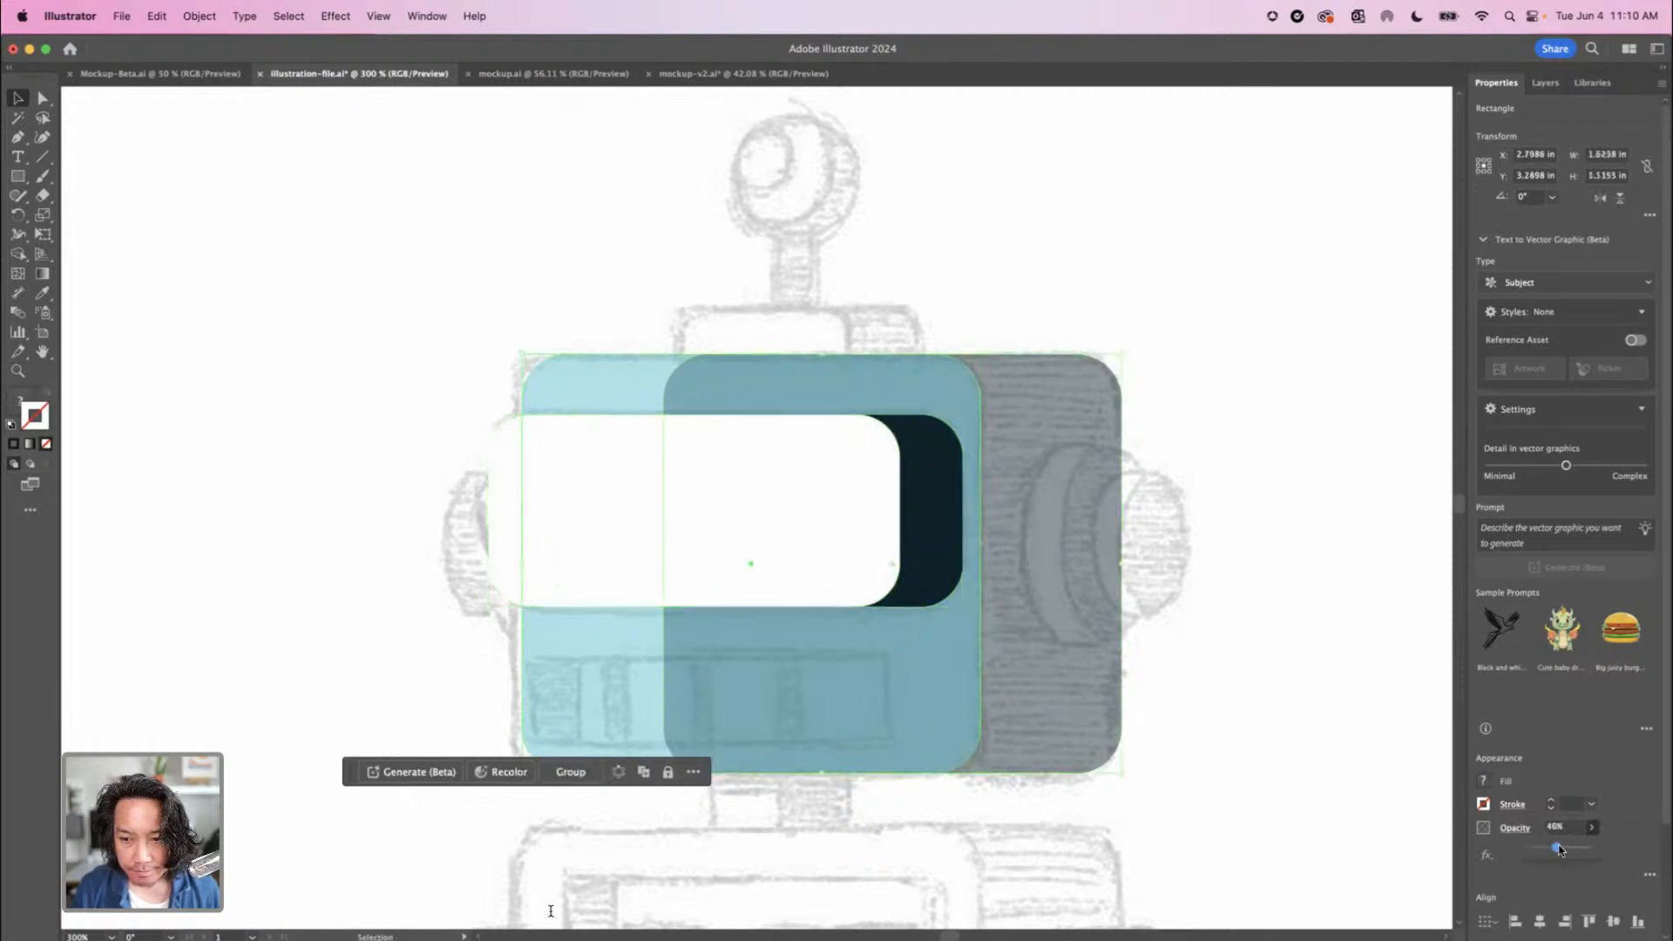
{"action": "left_click_drag", "start_coordinate": [1622, 841], "coordinate": [1640, 840]}
{"action": "left_click", "coordinate": [1360, 741]}
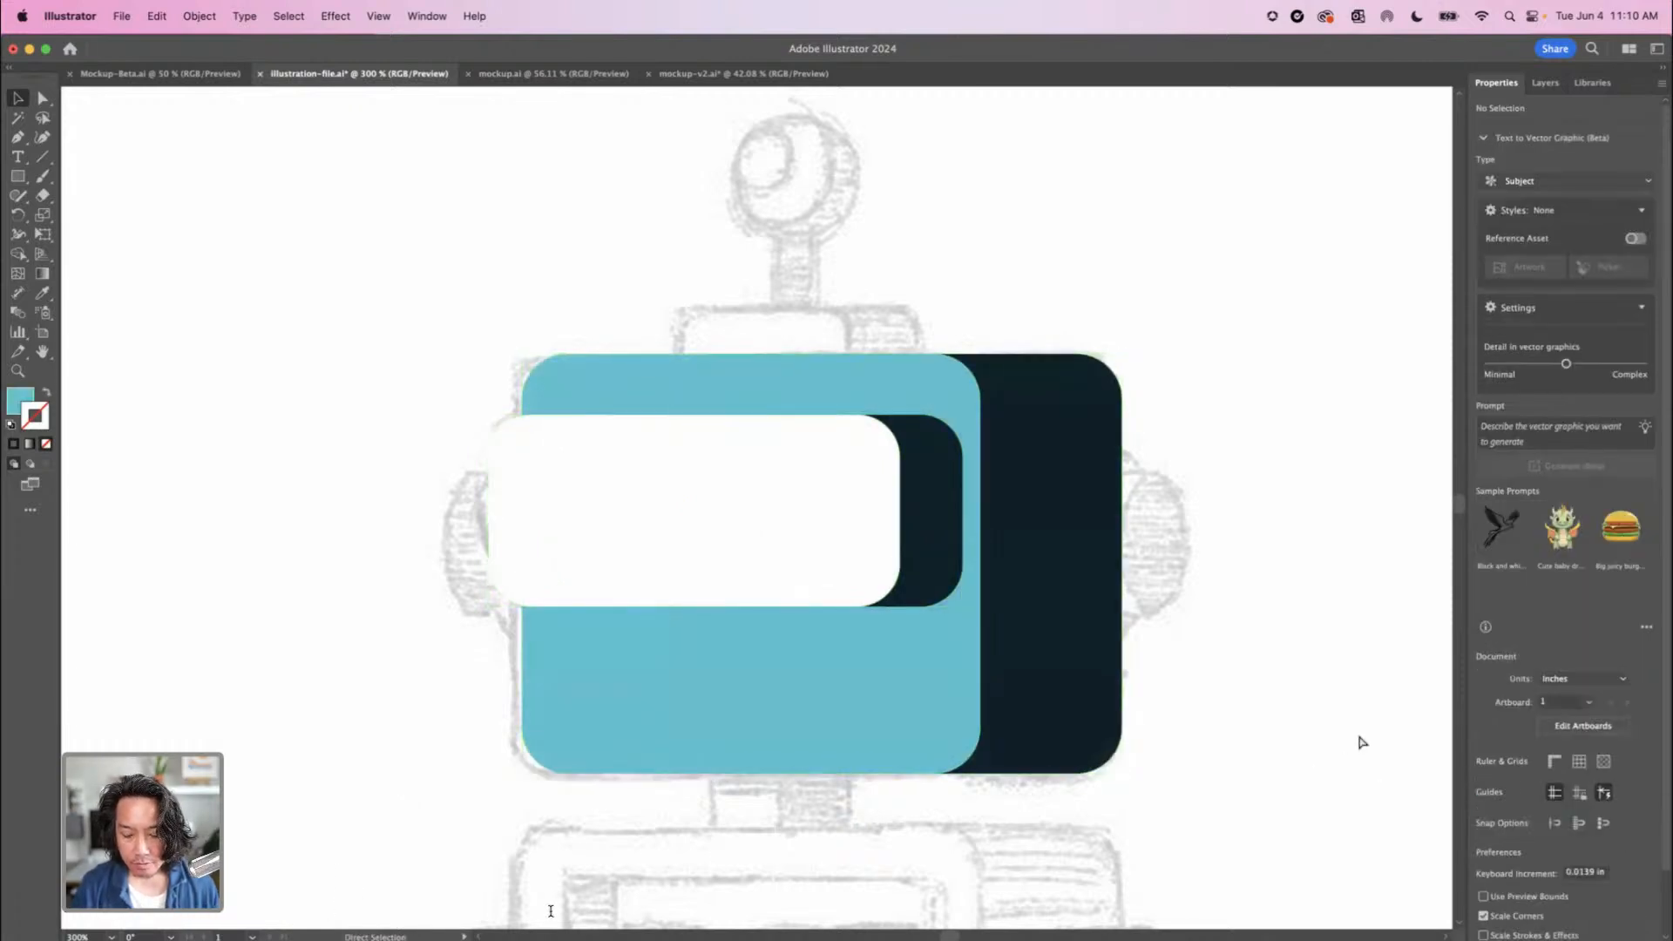
{"action": "key", "text": "super+minus"}
{"action": "key", "text": "super+minus"}
{"action": "key", "text": "super+minus"}
{"action": "left_click_drag", "start_coordinate": [664, 517], "coordinate": [391, 536]}
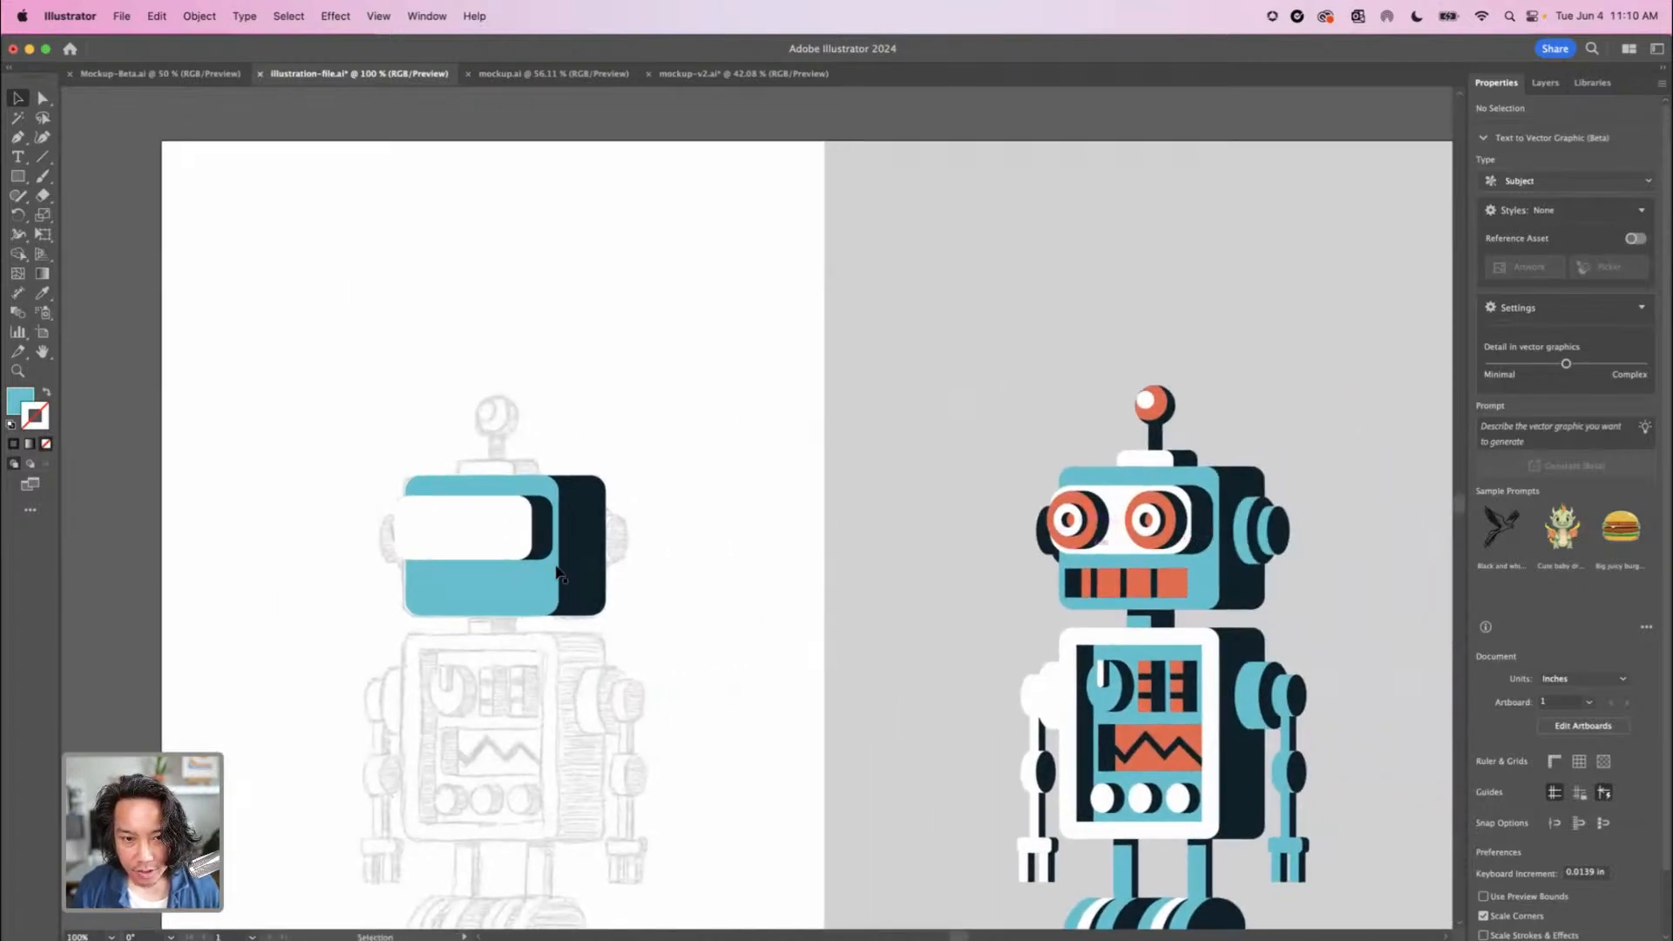
Reduce the opacity of all four head and eye panel rectangles to 30% and deselect them
{"action": "key", "text": "a"}
{"action": "left_click", "coordinate": [488, 591]}
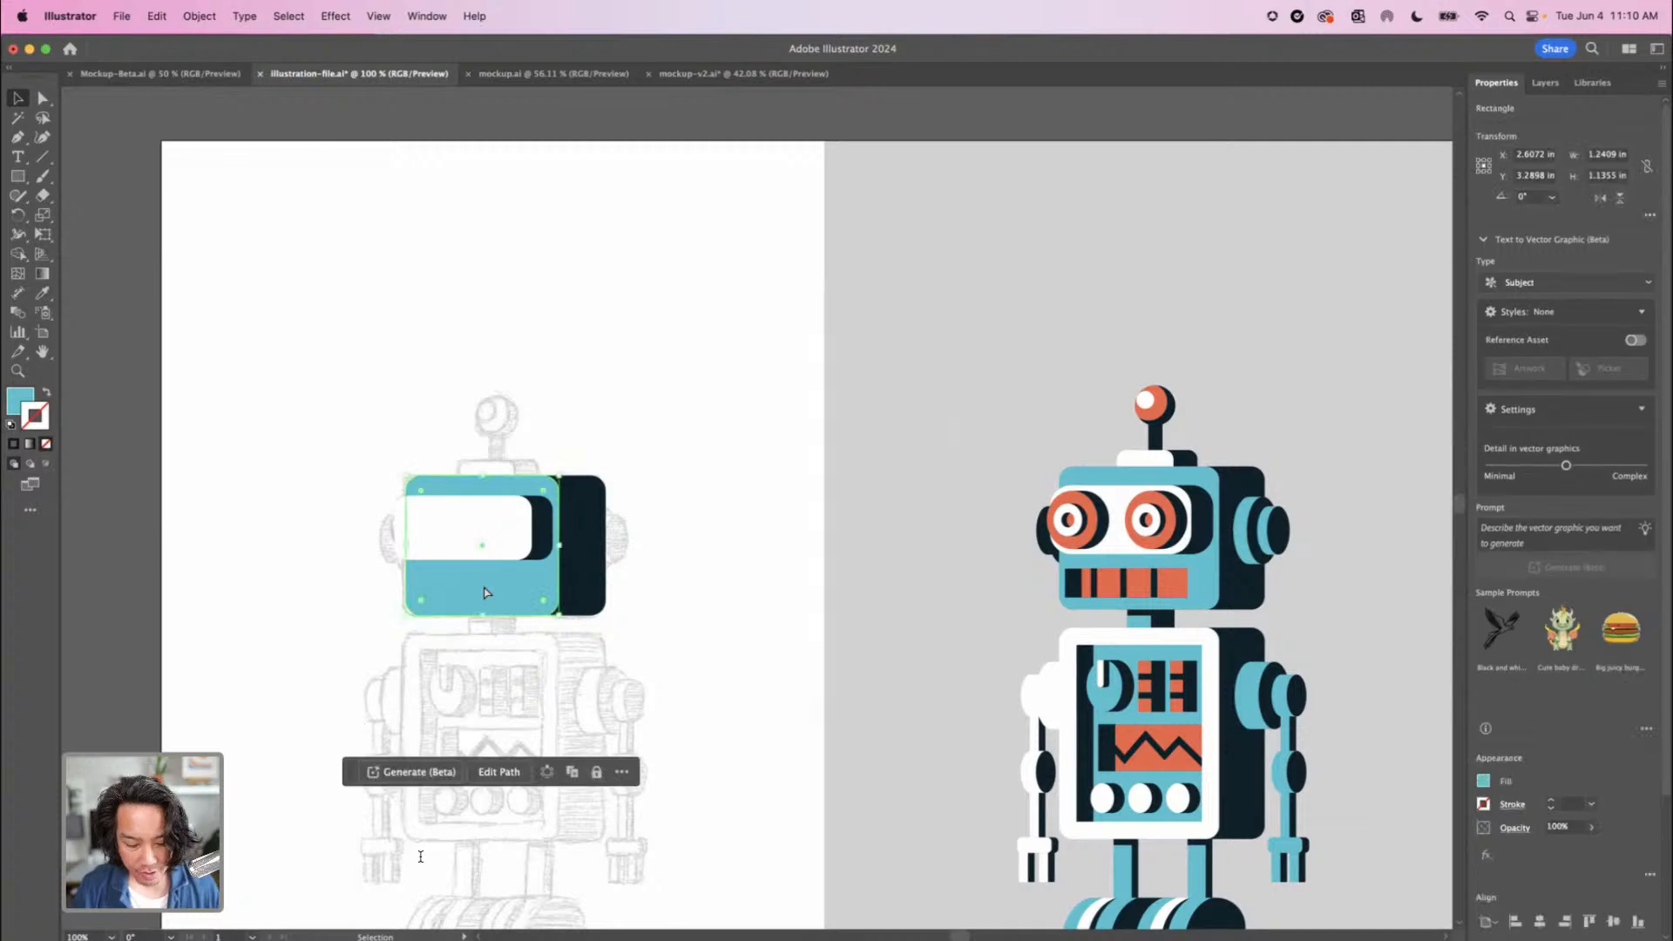
{"action": "key", "text": "super+equal"}
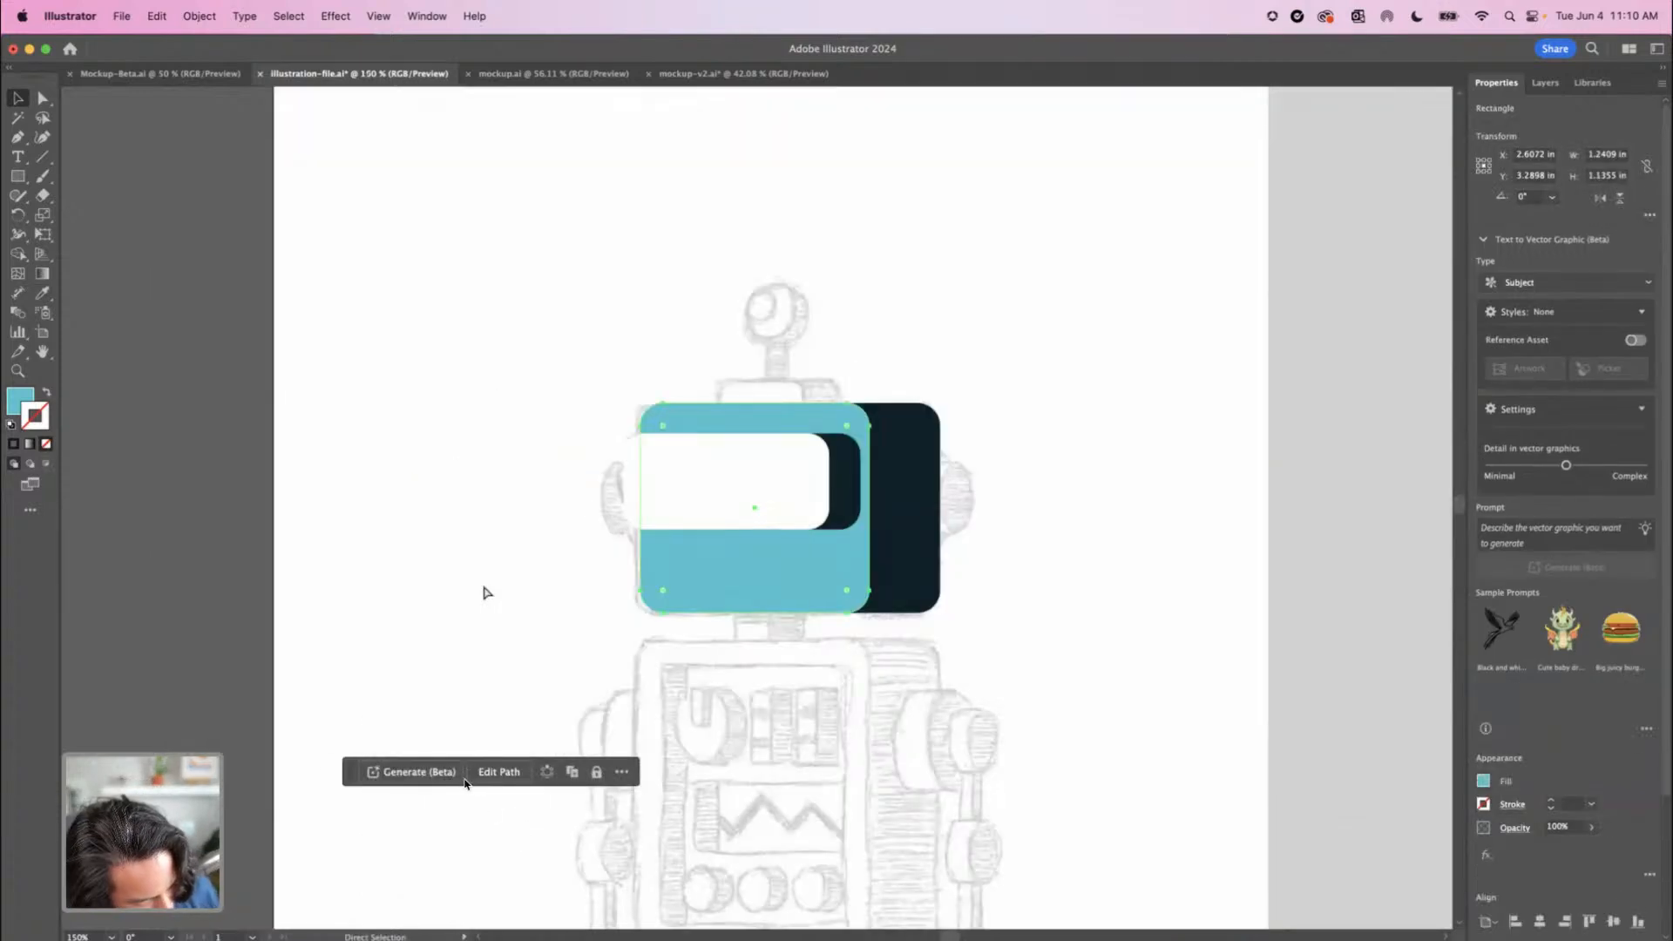
{"action": "key", "text": "v"}
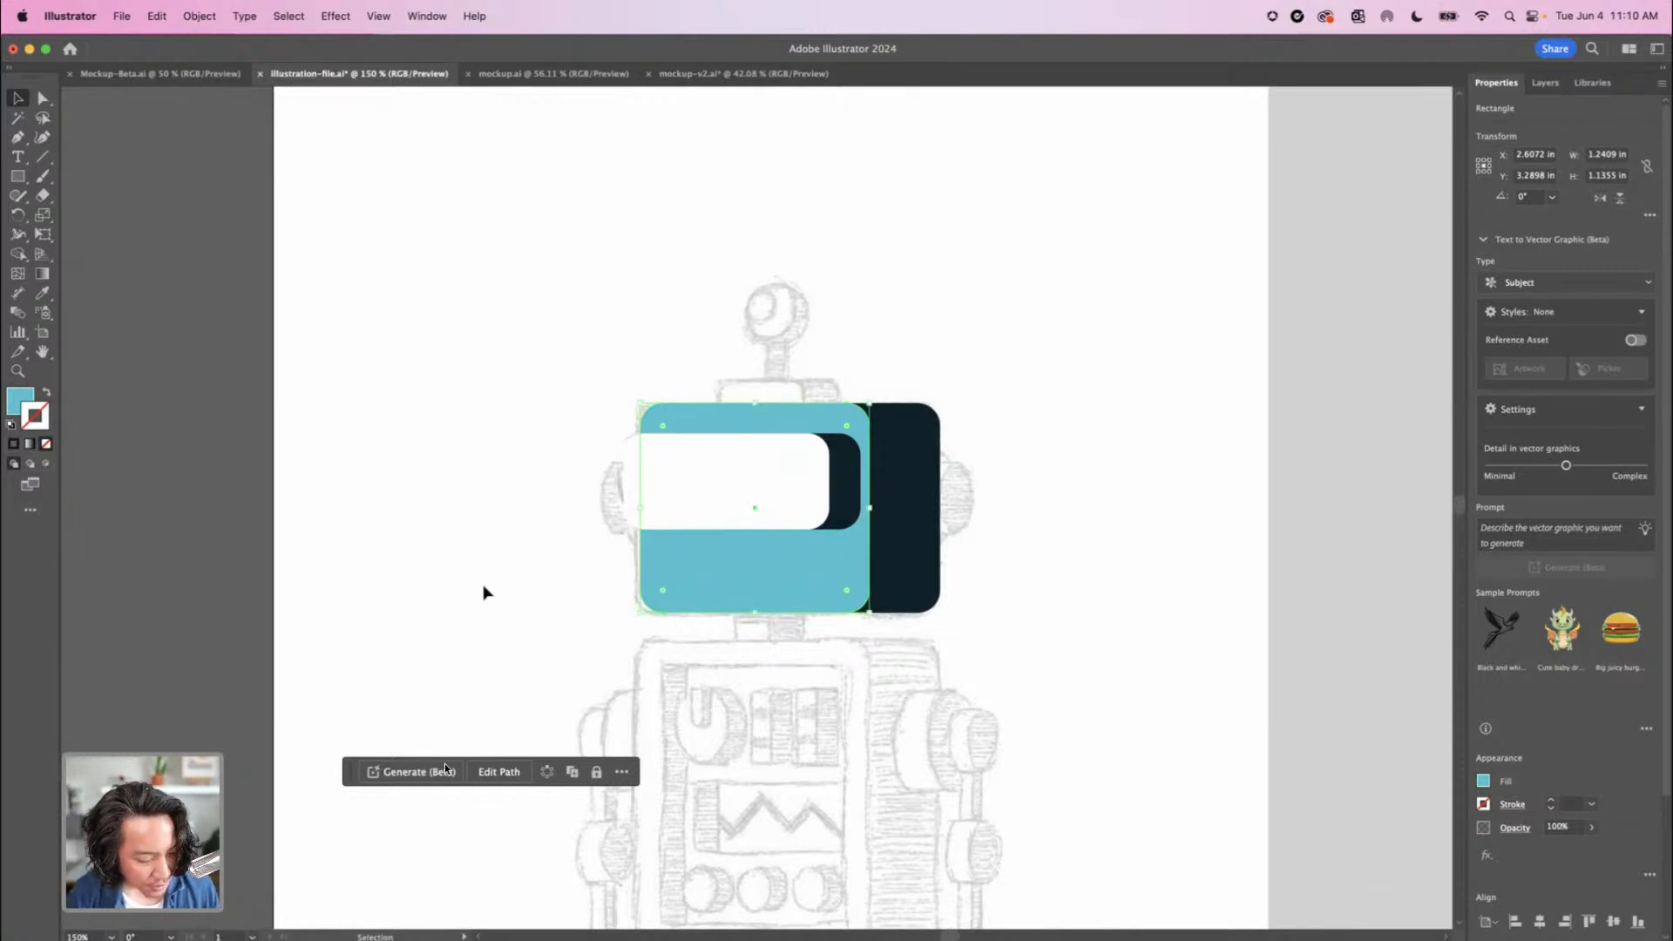
{"action": "key", "text": "super+equal"}
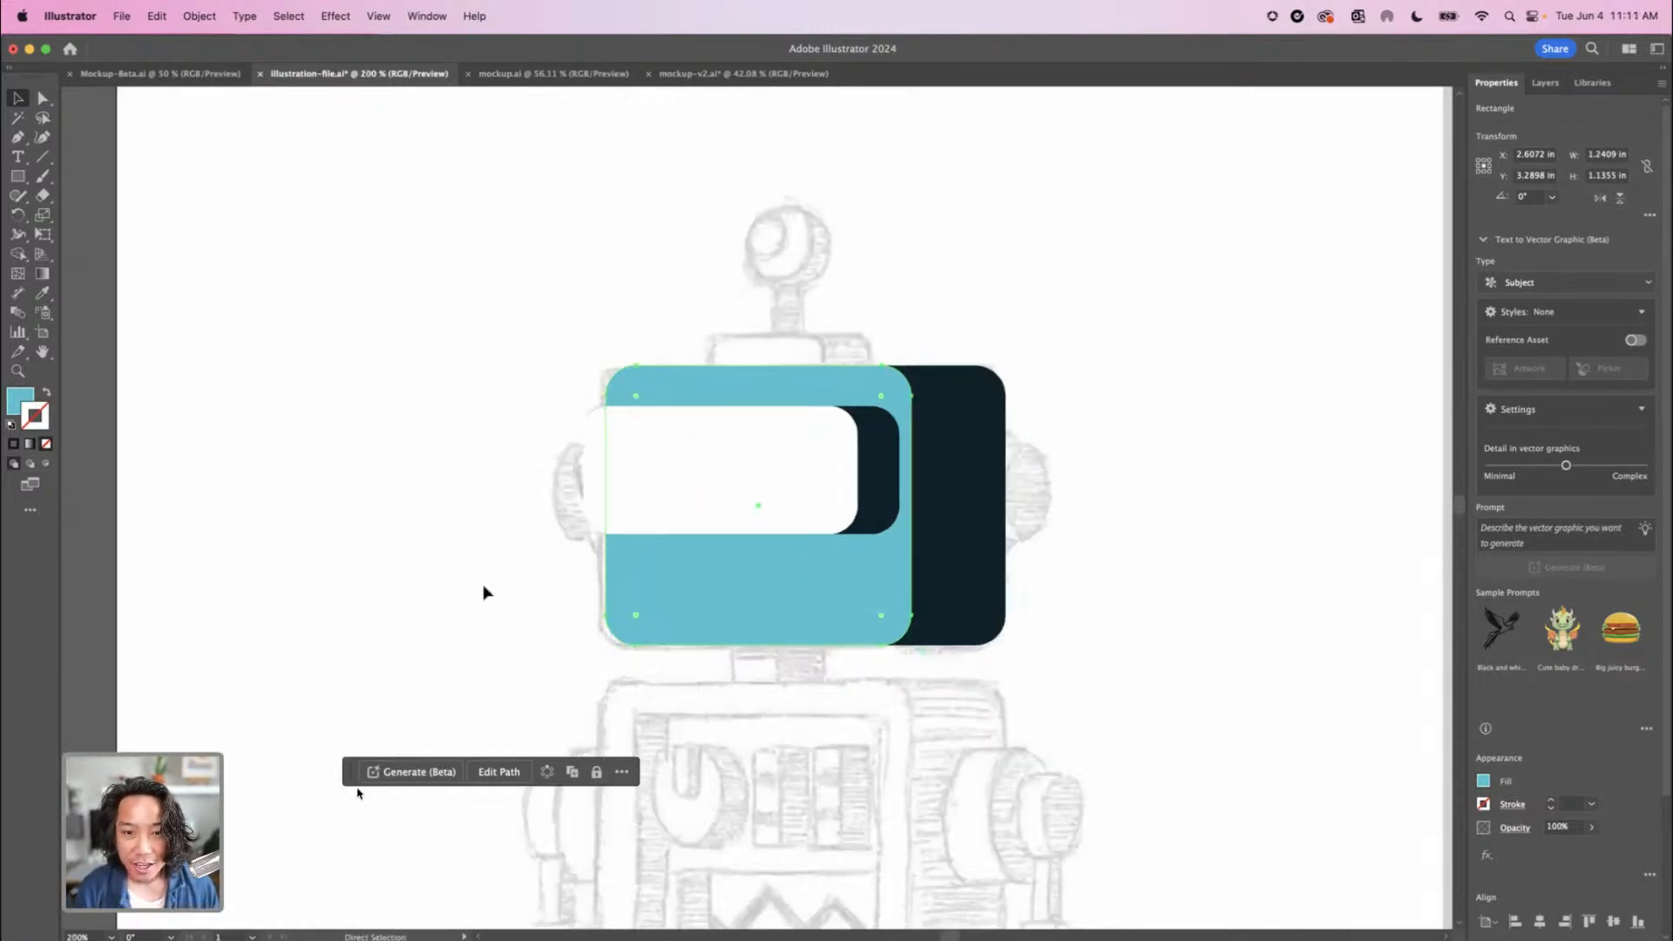
{"action": "key", "text": "v"}
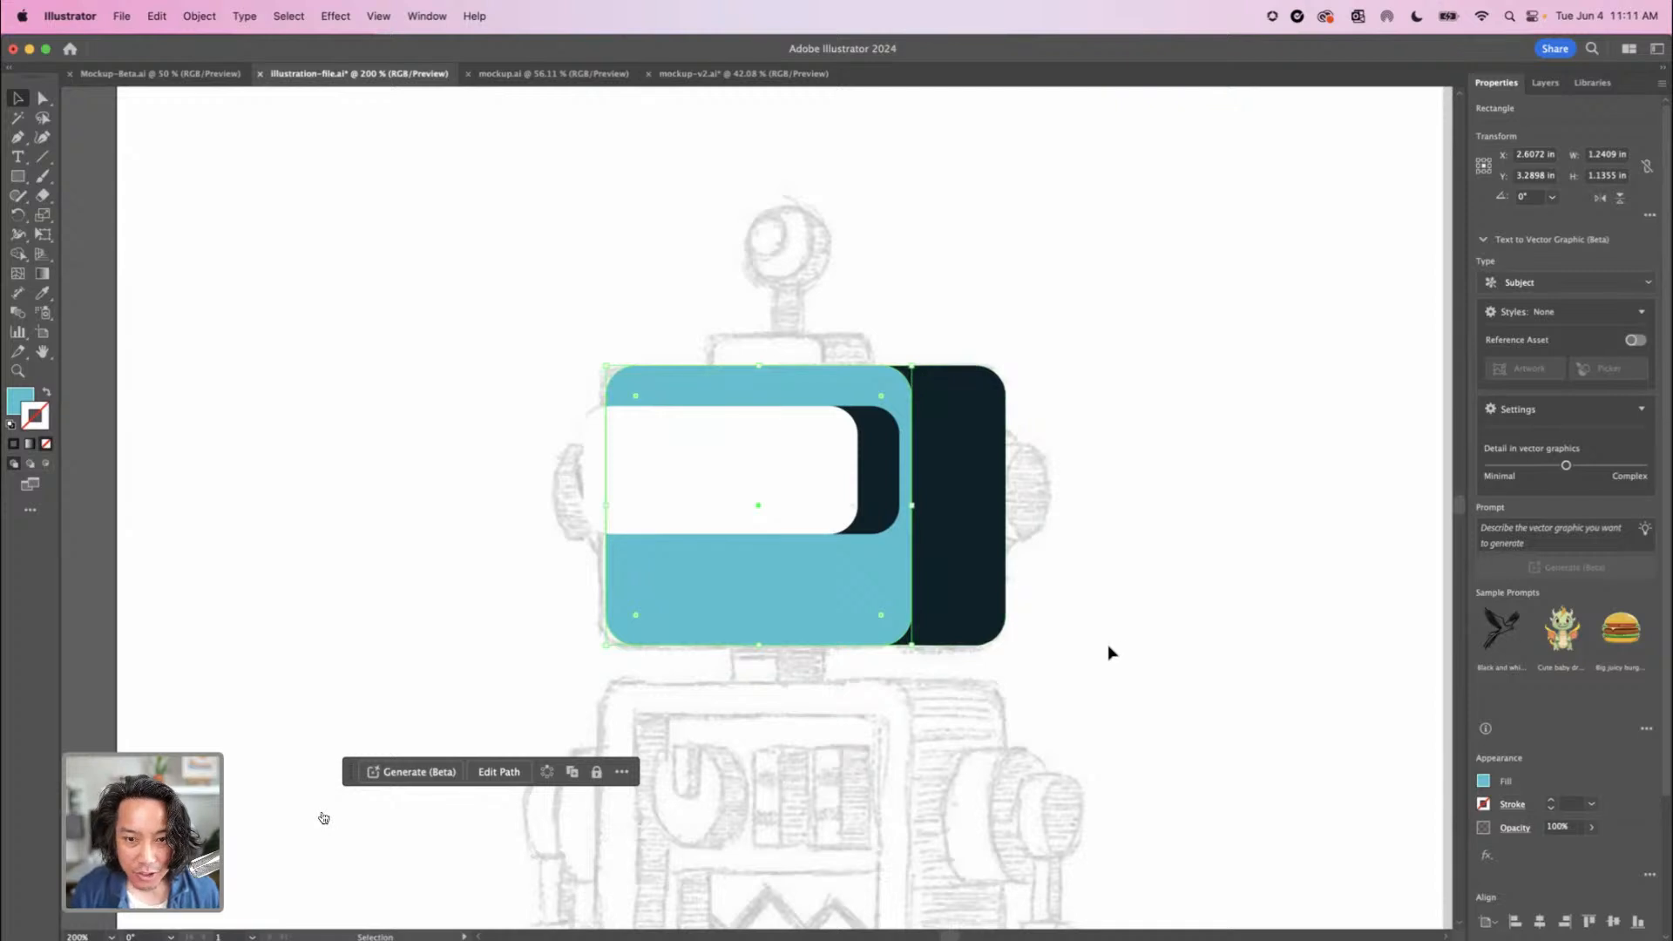
{"action": "left_click", "coordinate": [693, 307]}
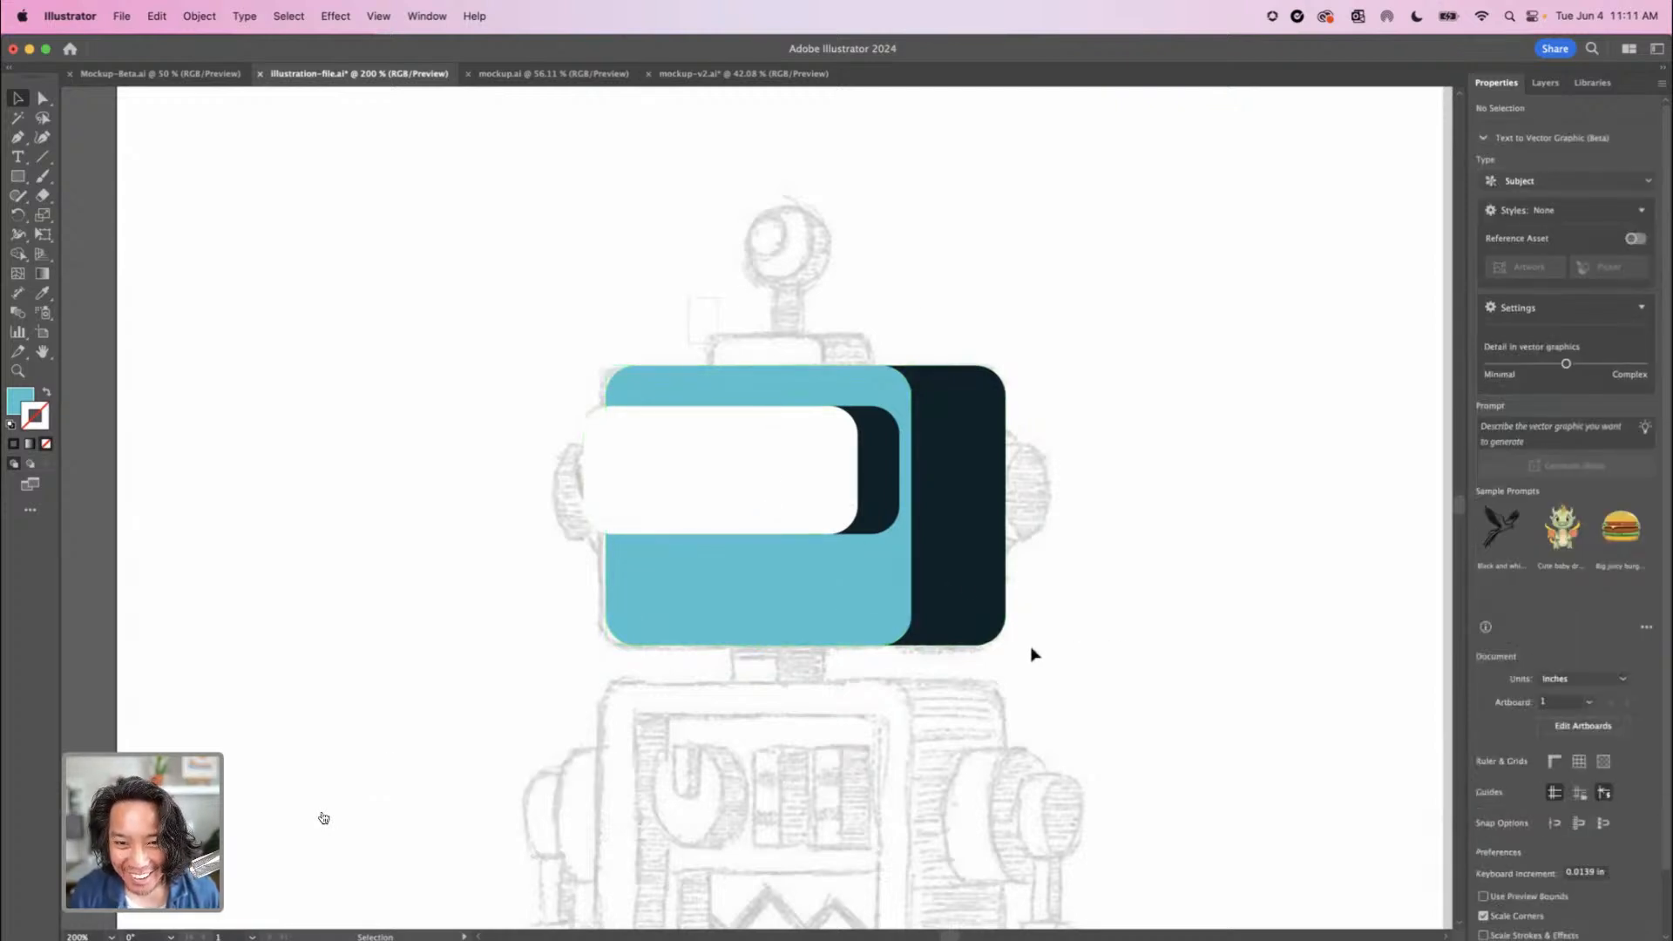
{"action": "key", "text": "super+a"}
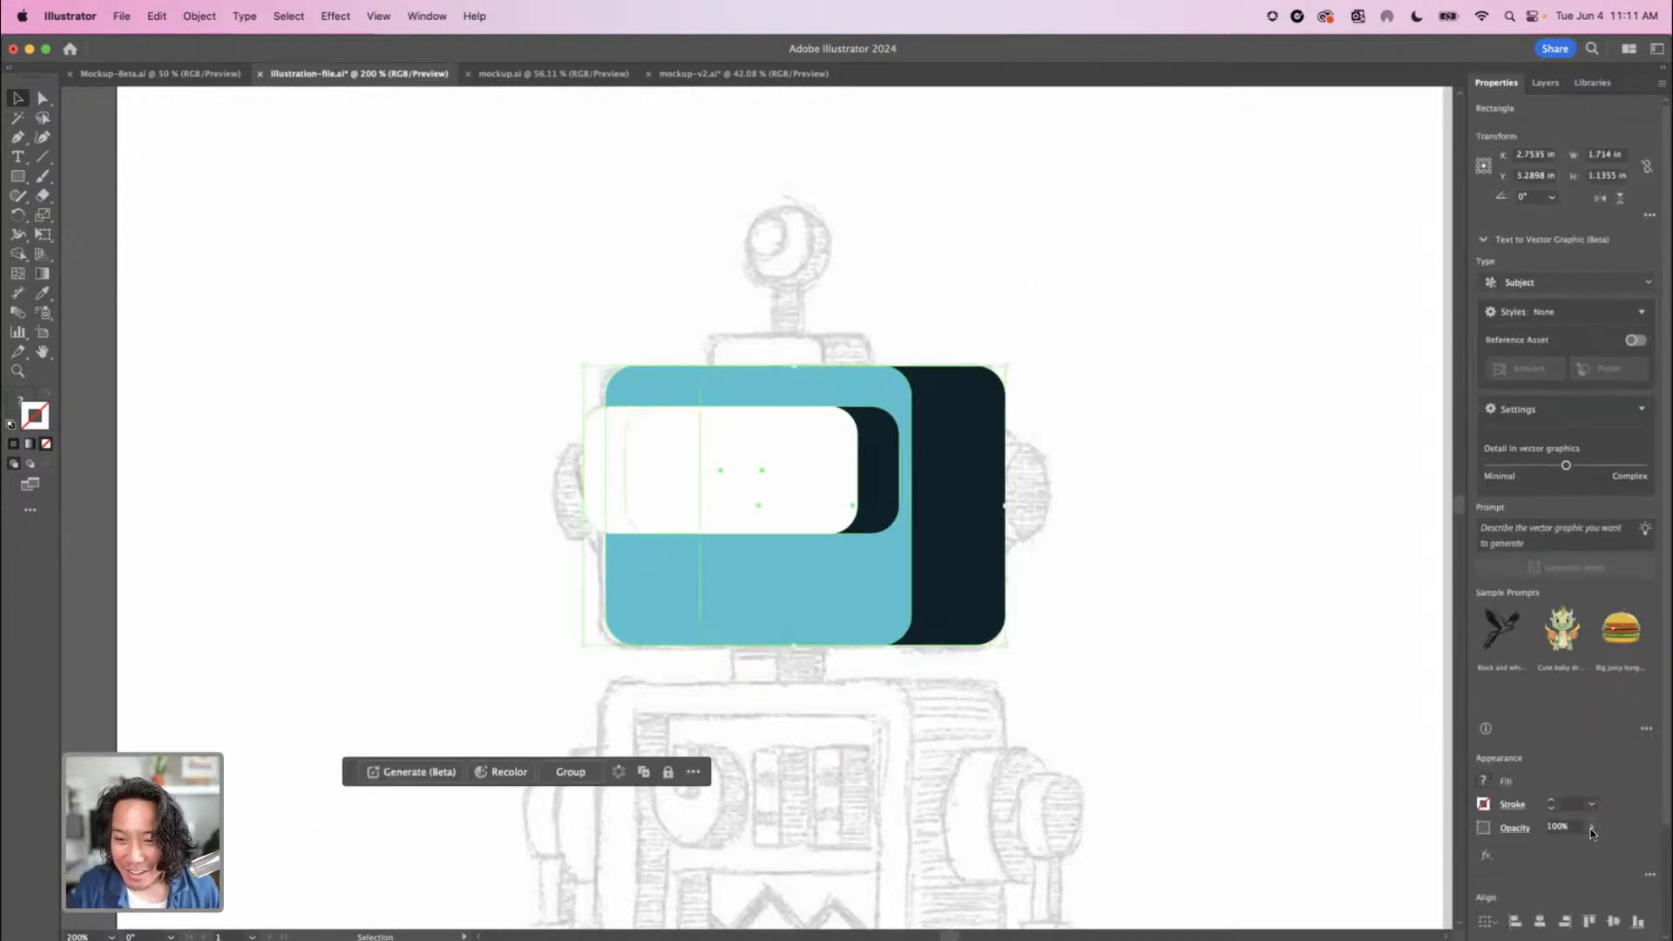
{"action": "left_click_drag", "start_coordinate": [1565, 850], "coordinate": [1559, 851]}
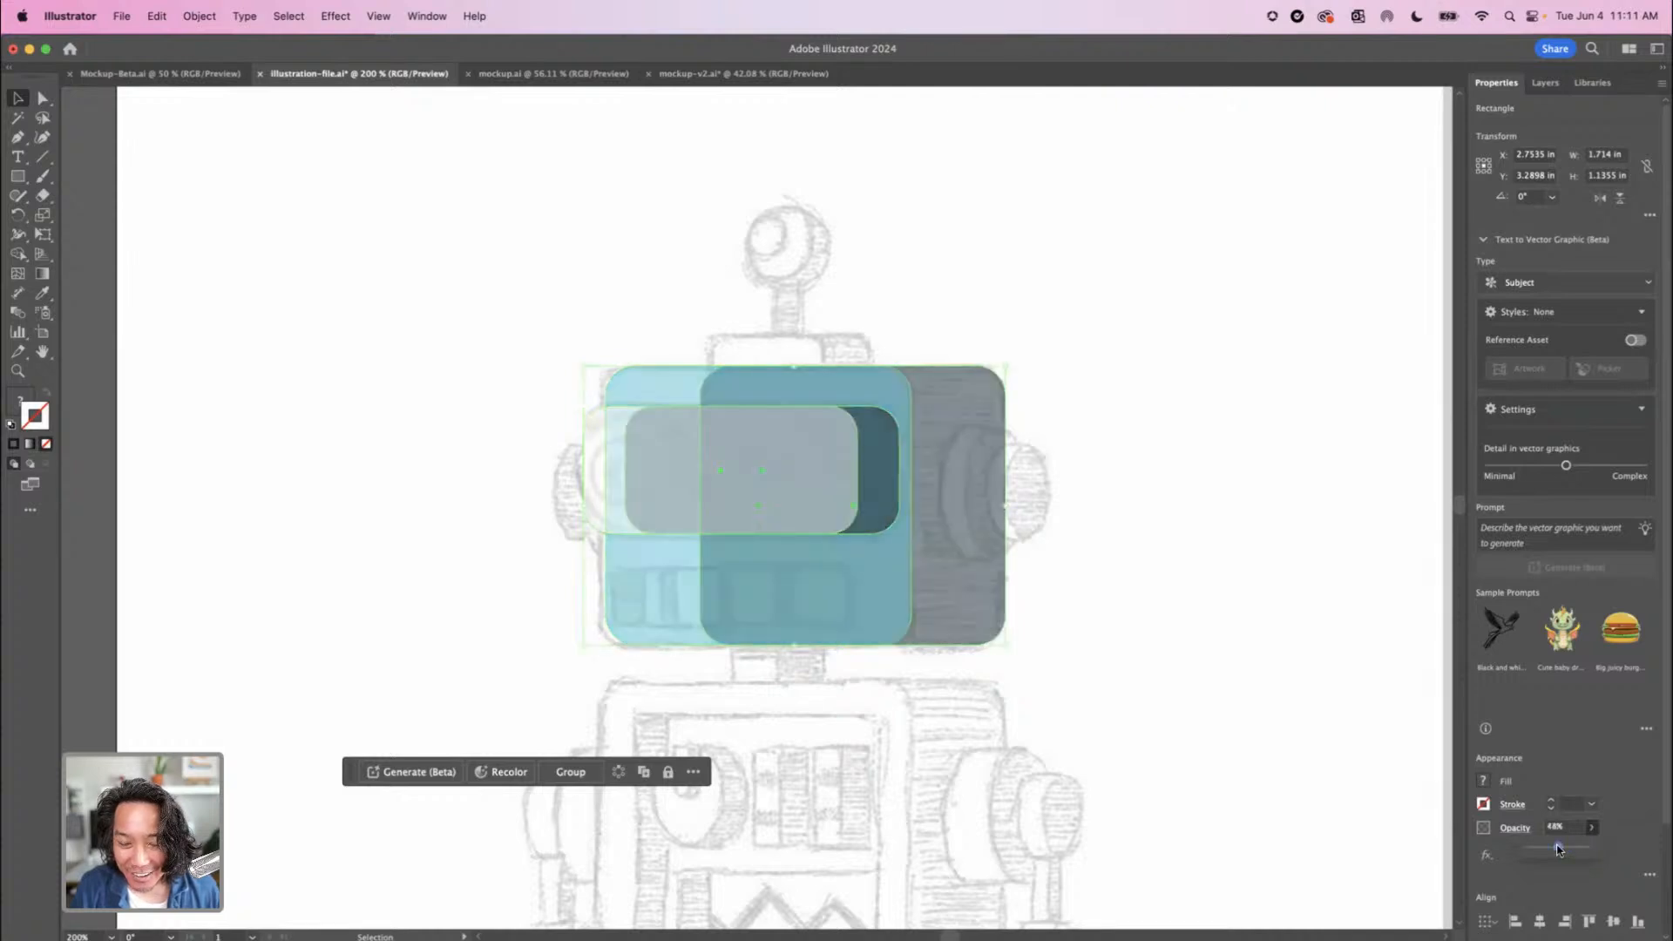
{"action": "left_click", "coordinate": [1216, 704]}
Draw an ellipse about 0.39 in wide and 0.44 in high over the sketched eye nearer the head's shaded side
{"action": "key", "text": "super+equal"}
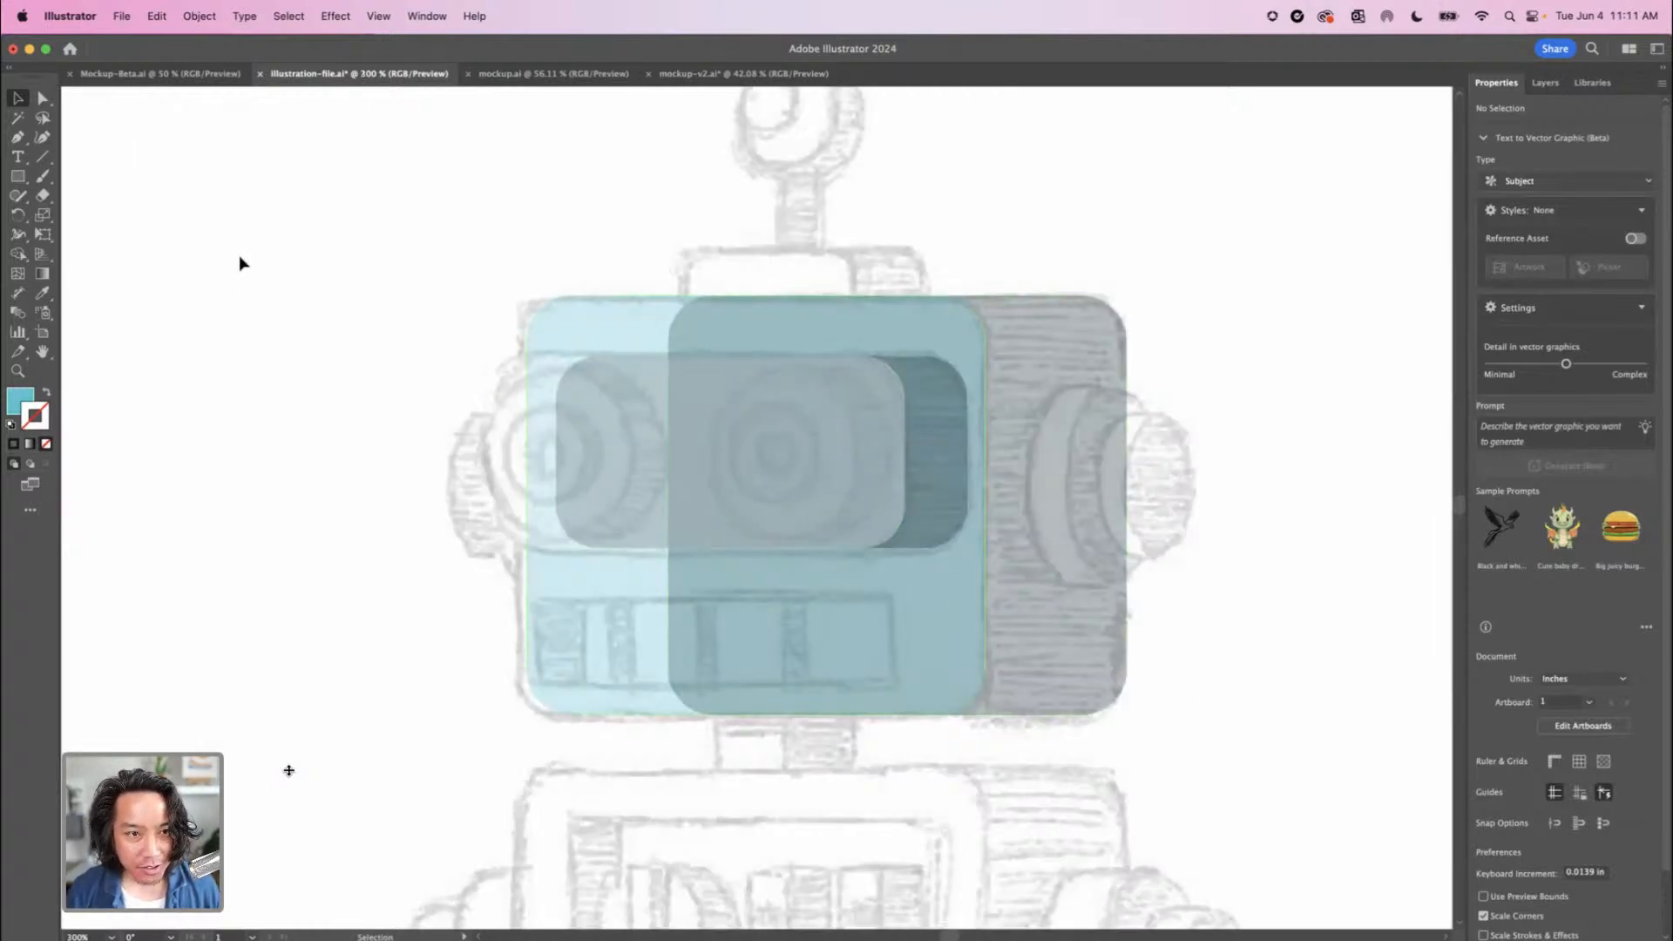
{"action": "key", "text": "space"}
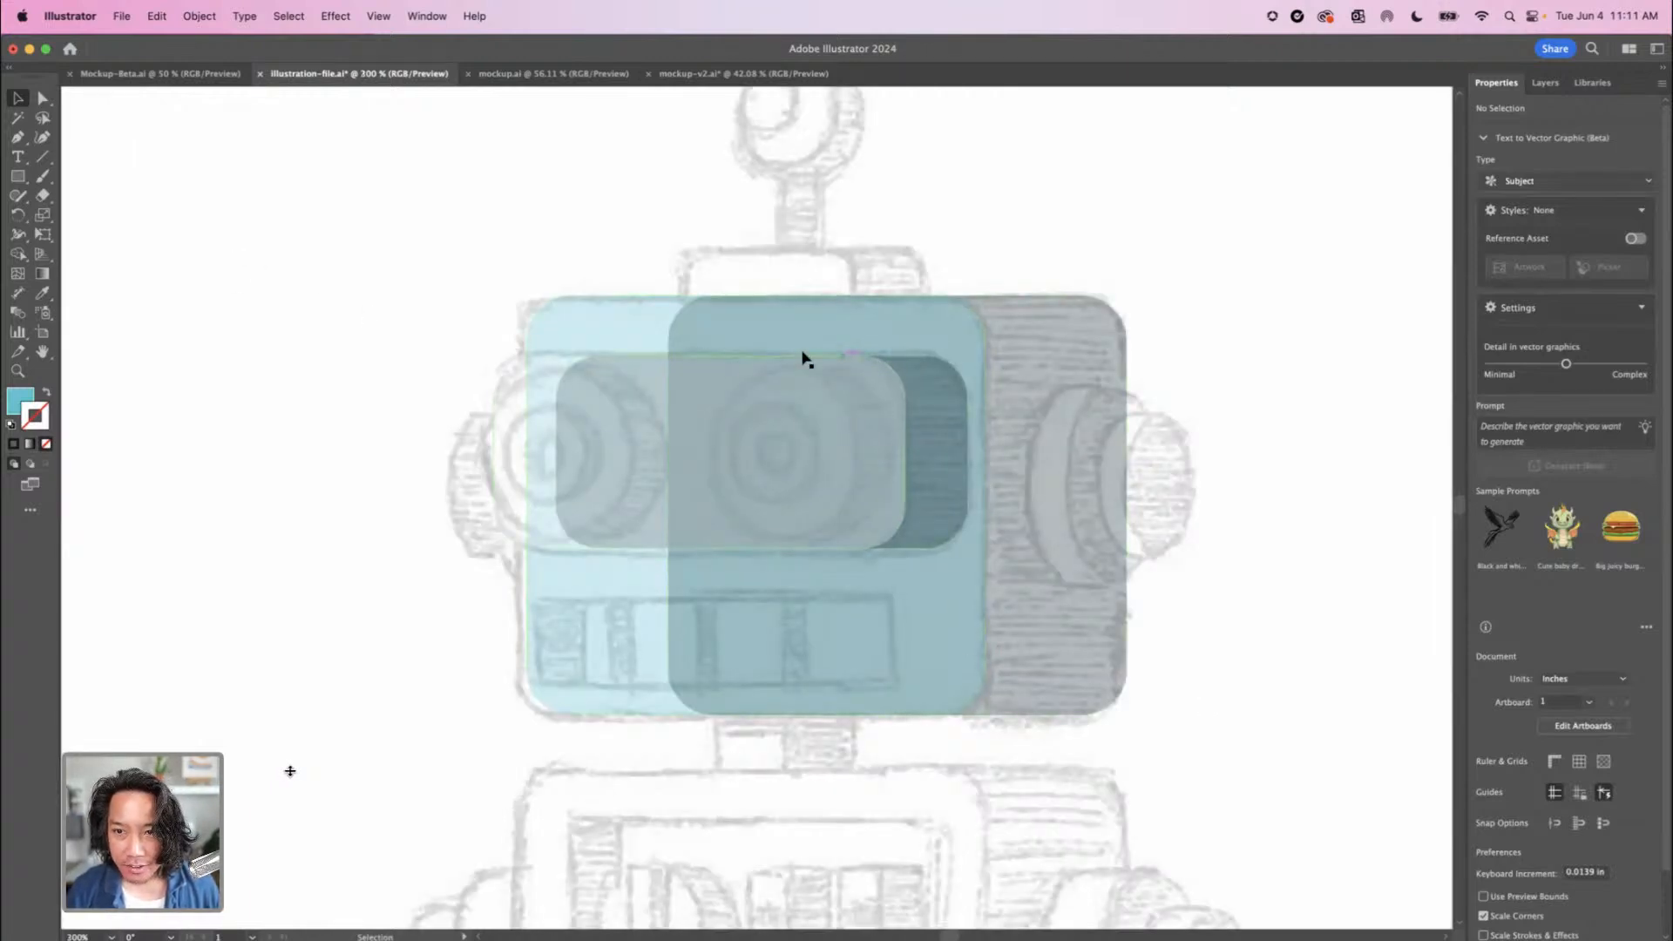
{"action": "left_click_drag", "start_coordinate": [23, 183], "coordinate": [96, 214]}
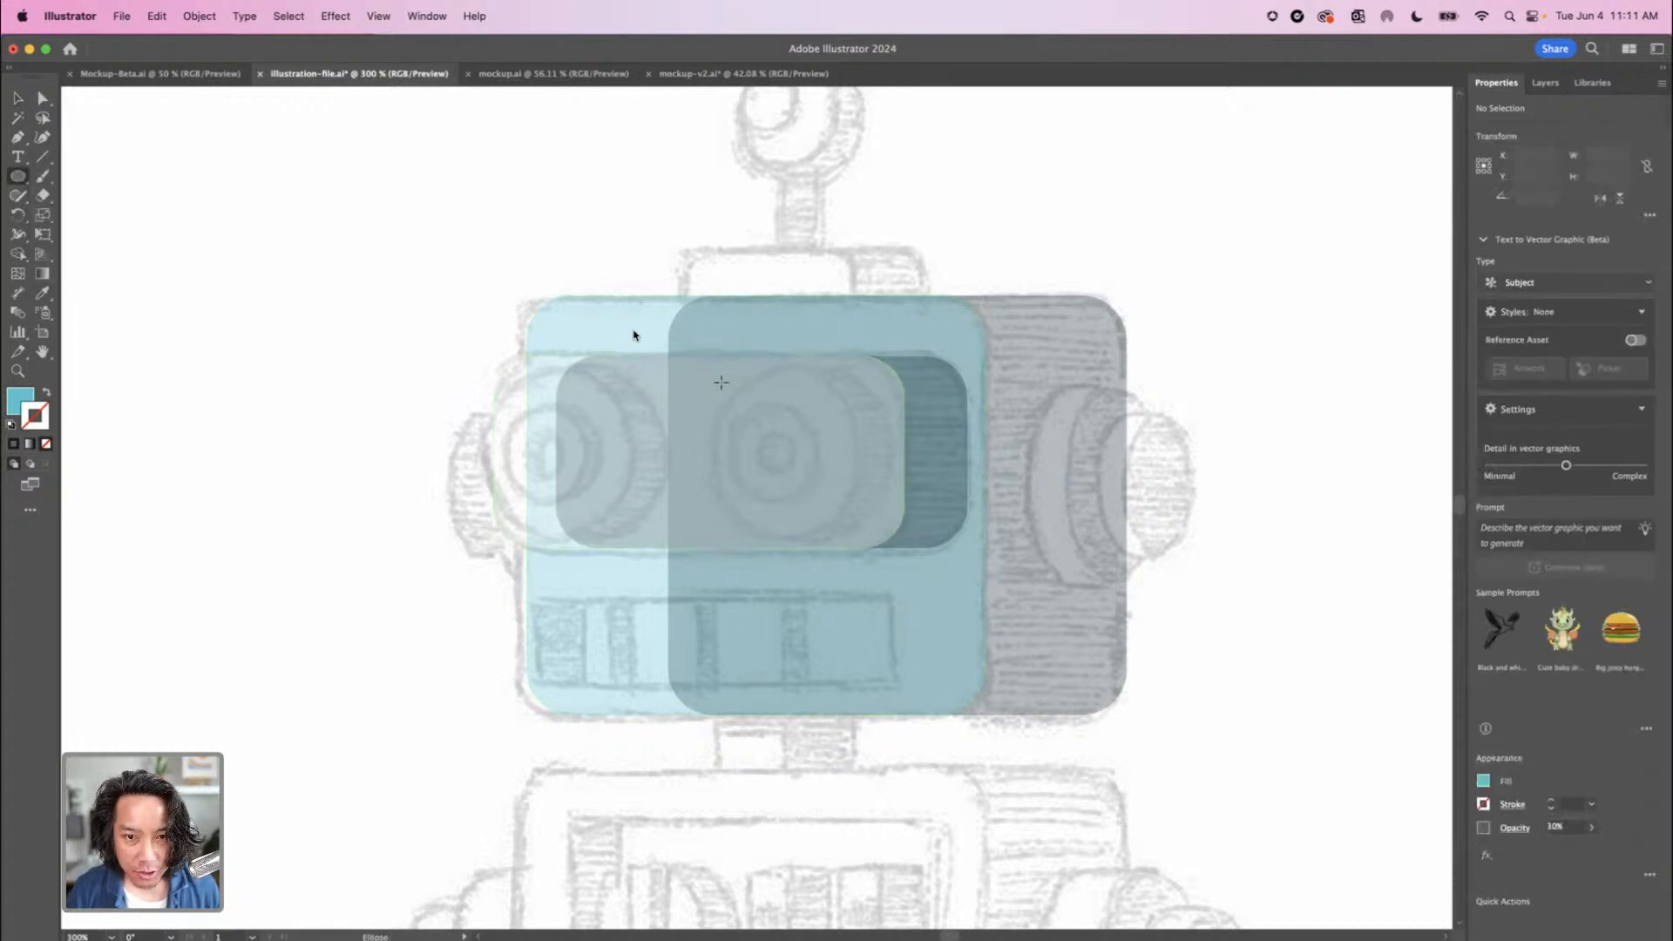
{"action": "left_click_drag", "start_coordinate": [767, 422], "coordinate": [858, 533]}
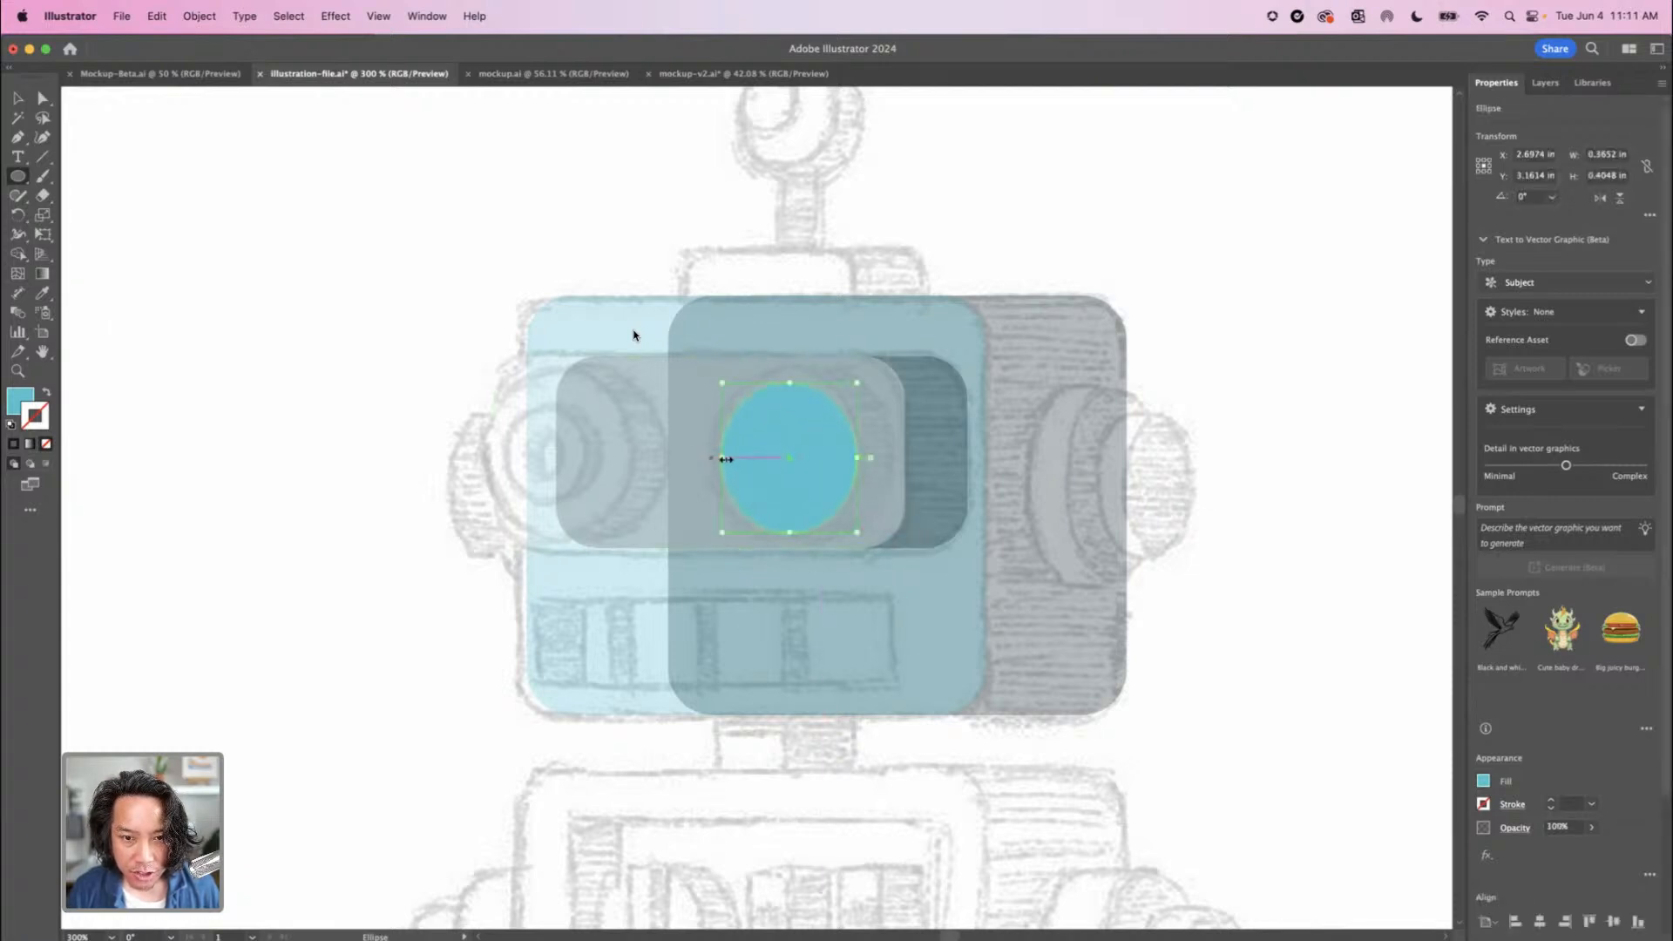
{"action": "left_click_drag", "start_coordinate": [718, 457], "coordinate": [715, 457]}
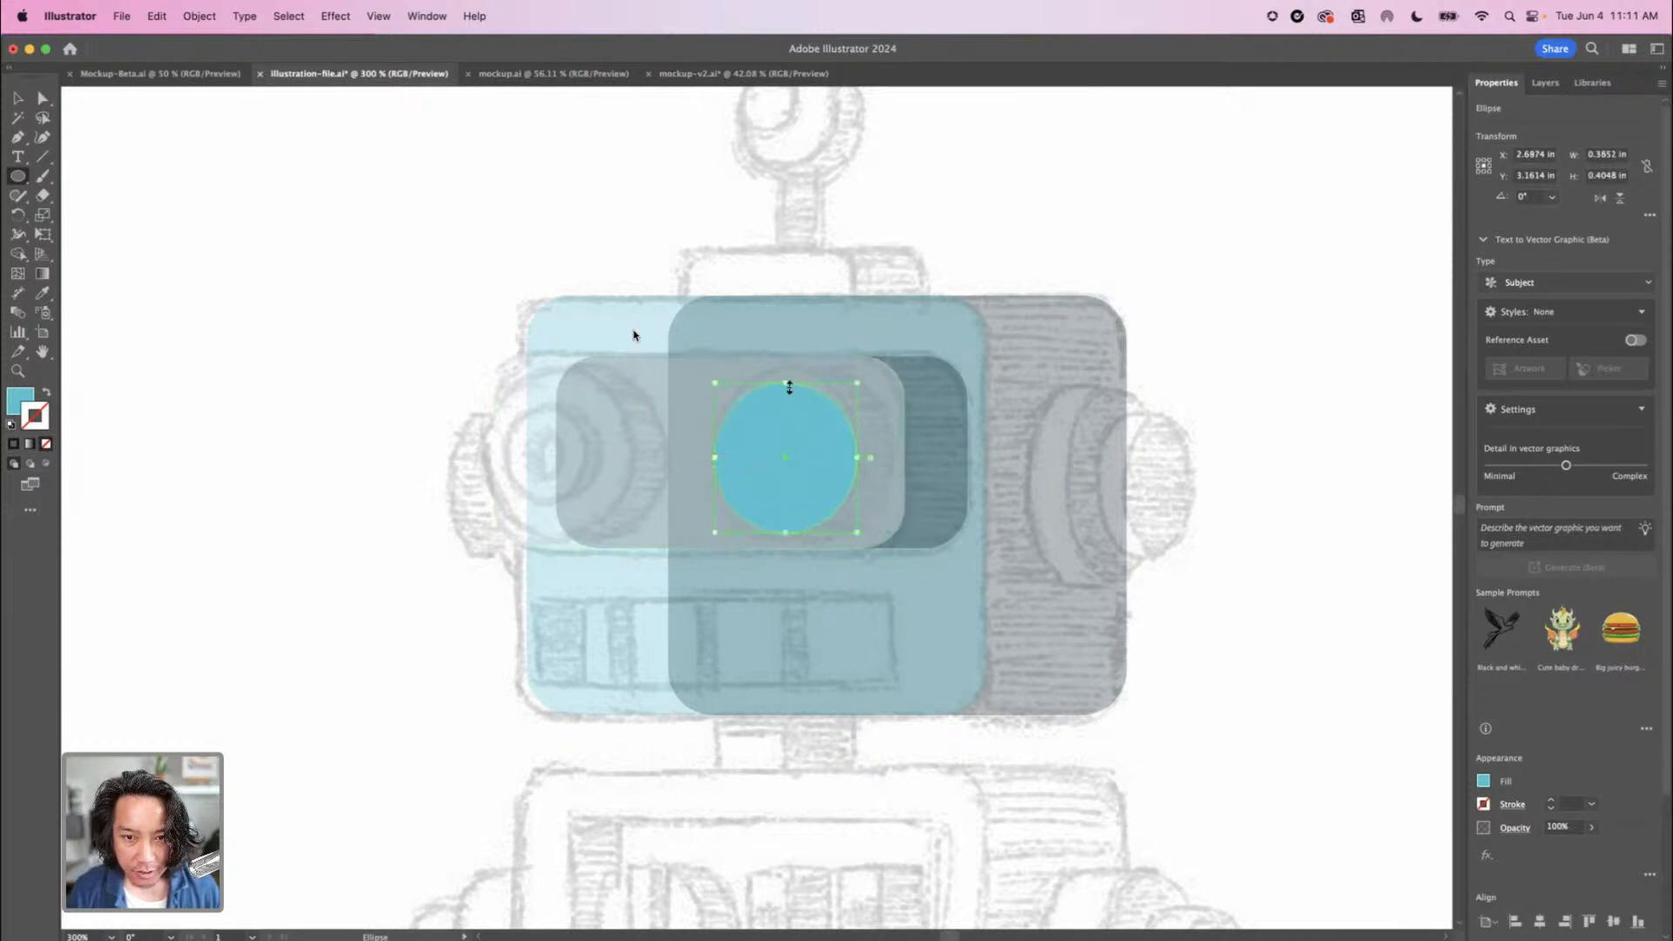
{"action": "left_click_drag", "start_coordinate": [787, 383], "coordinate": [819, 362]}
Fill the eye ellipse with the orange sampled from the finished robot's eye
{"action": "key", "text": "super+minus"}
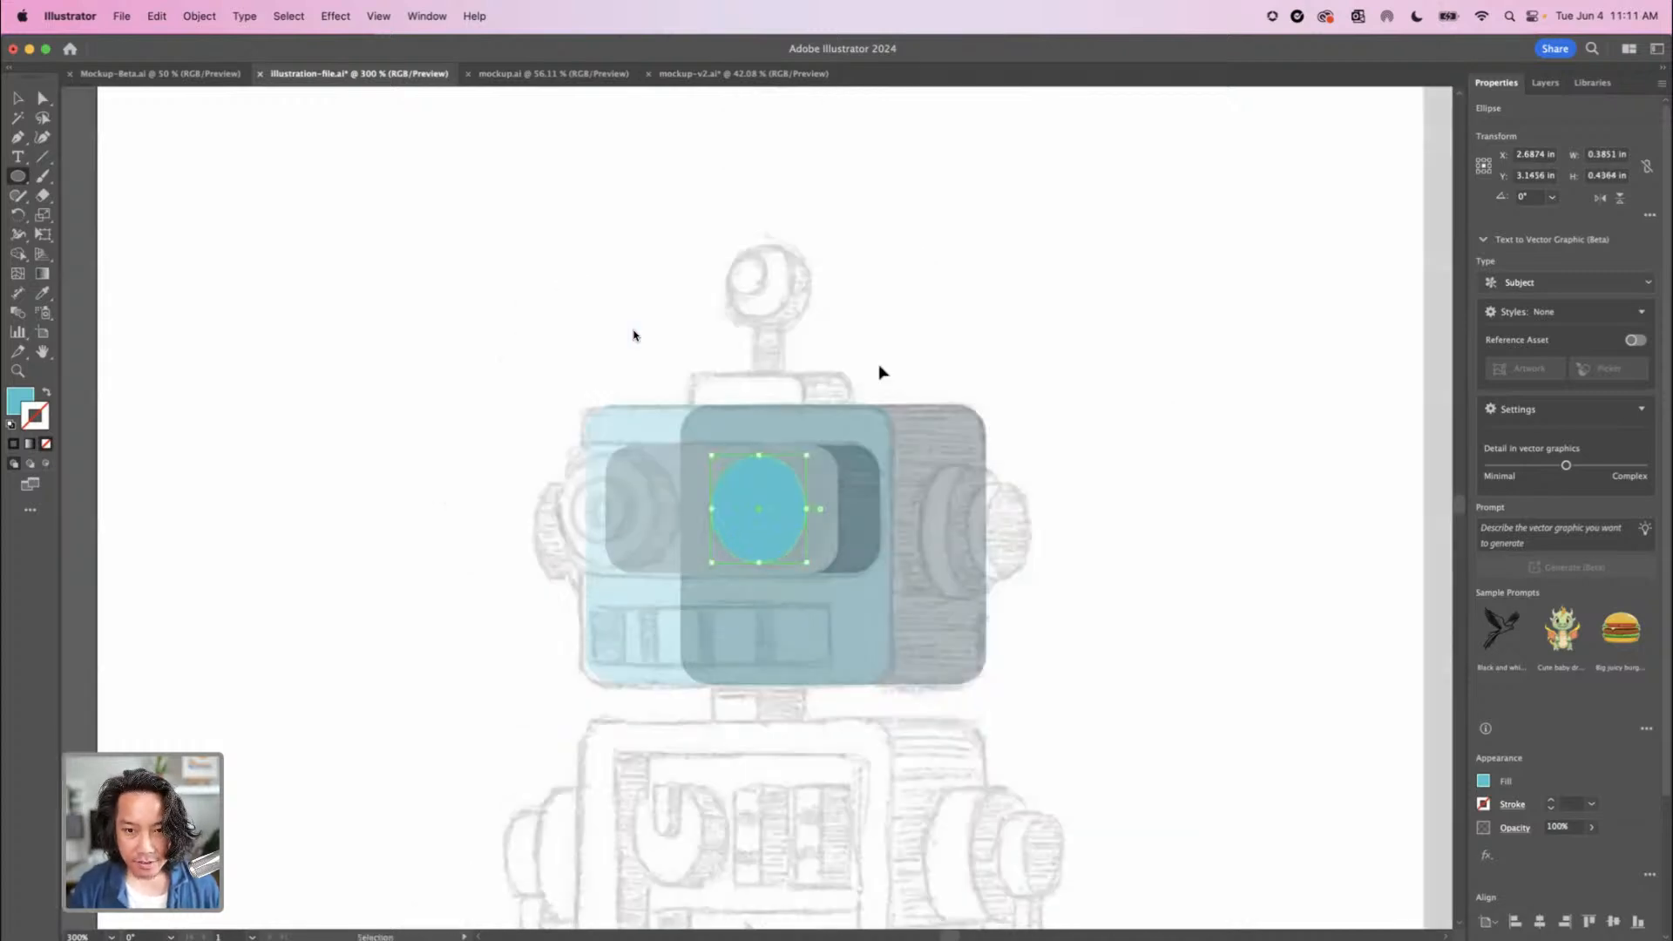
{"action": "key", "text": "super+minus"}
{"action": "key", "text": "super+minus"}
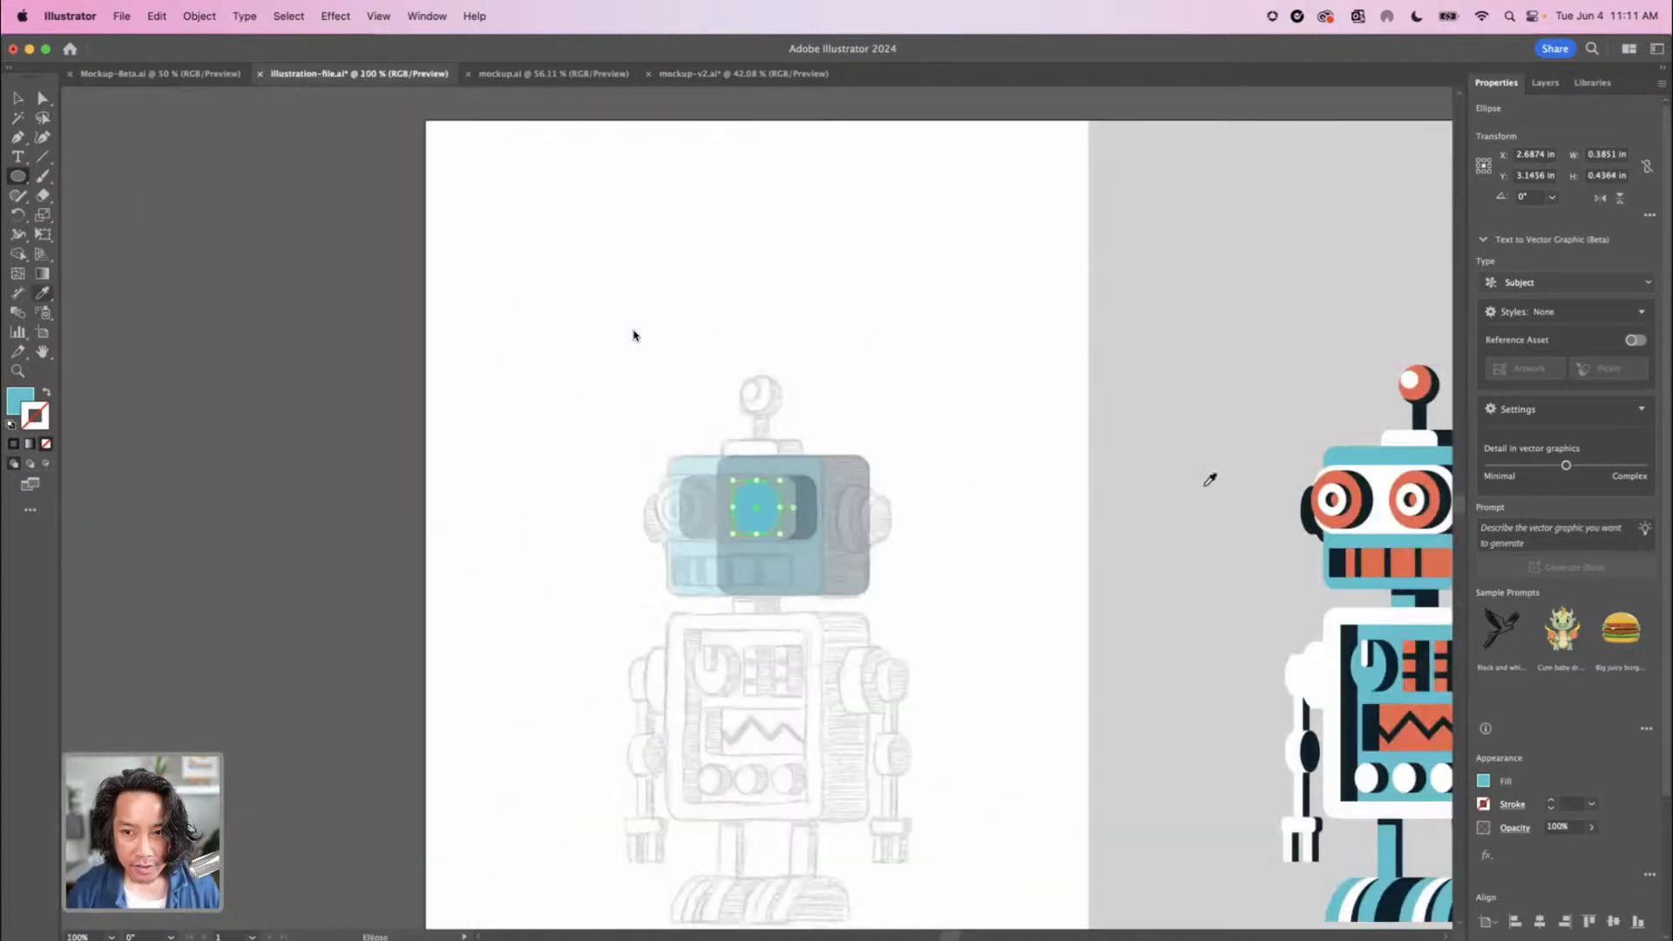
{"action": "left_click", "coordinate": [1415, 482]}
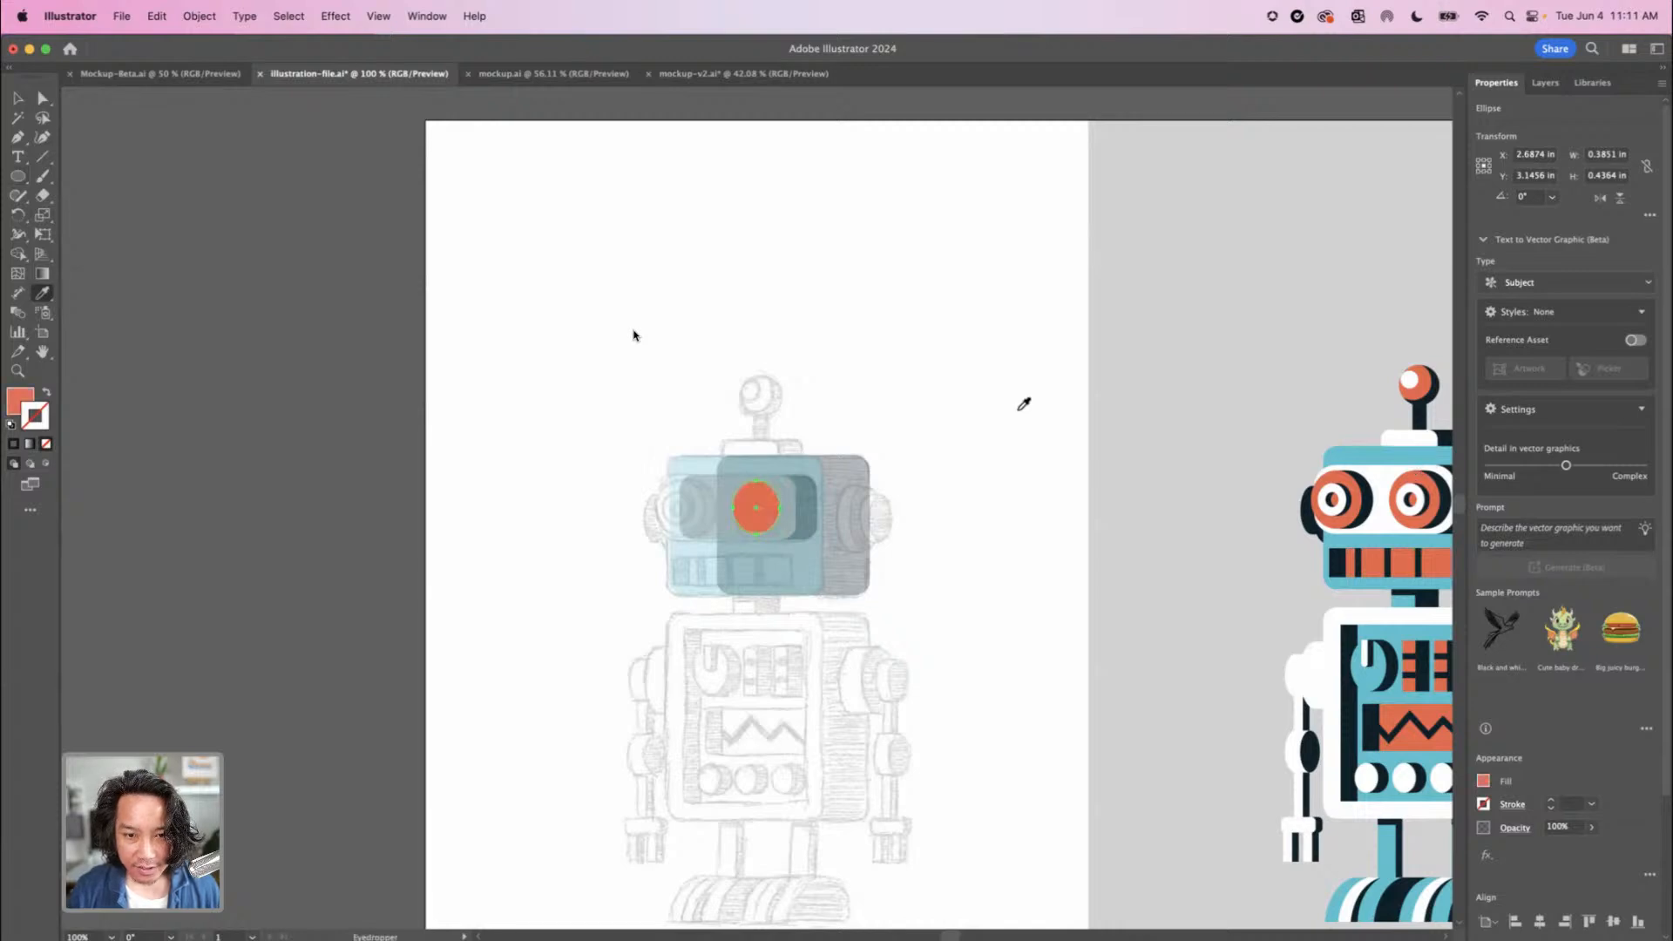
Duplicate the orange eye ellipse horizontally, offset about 0.1 in towards the head's shaded side
{"action": "key", "text": "super+equal"}
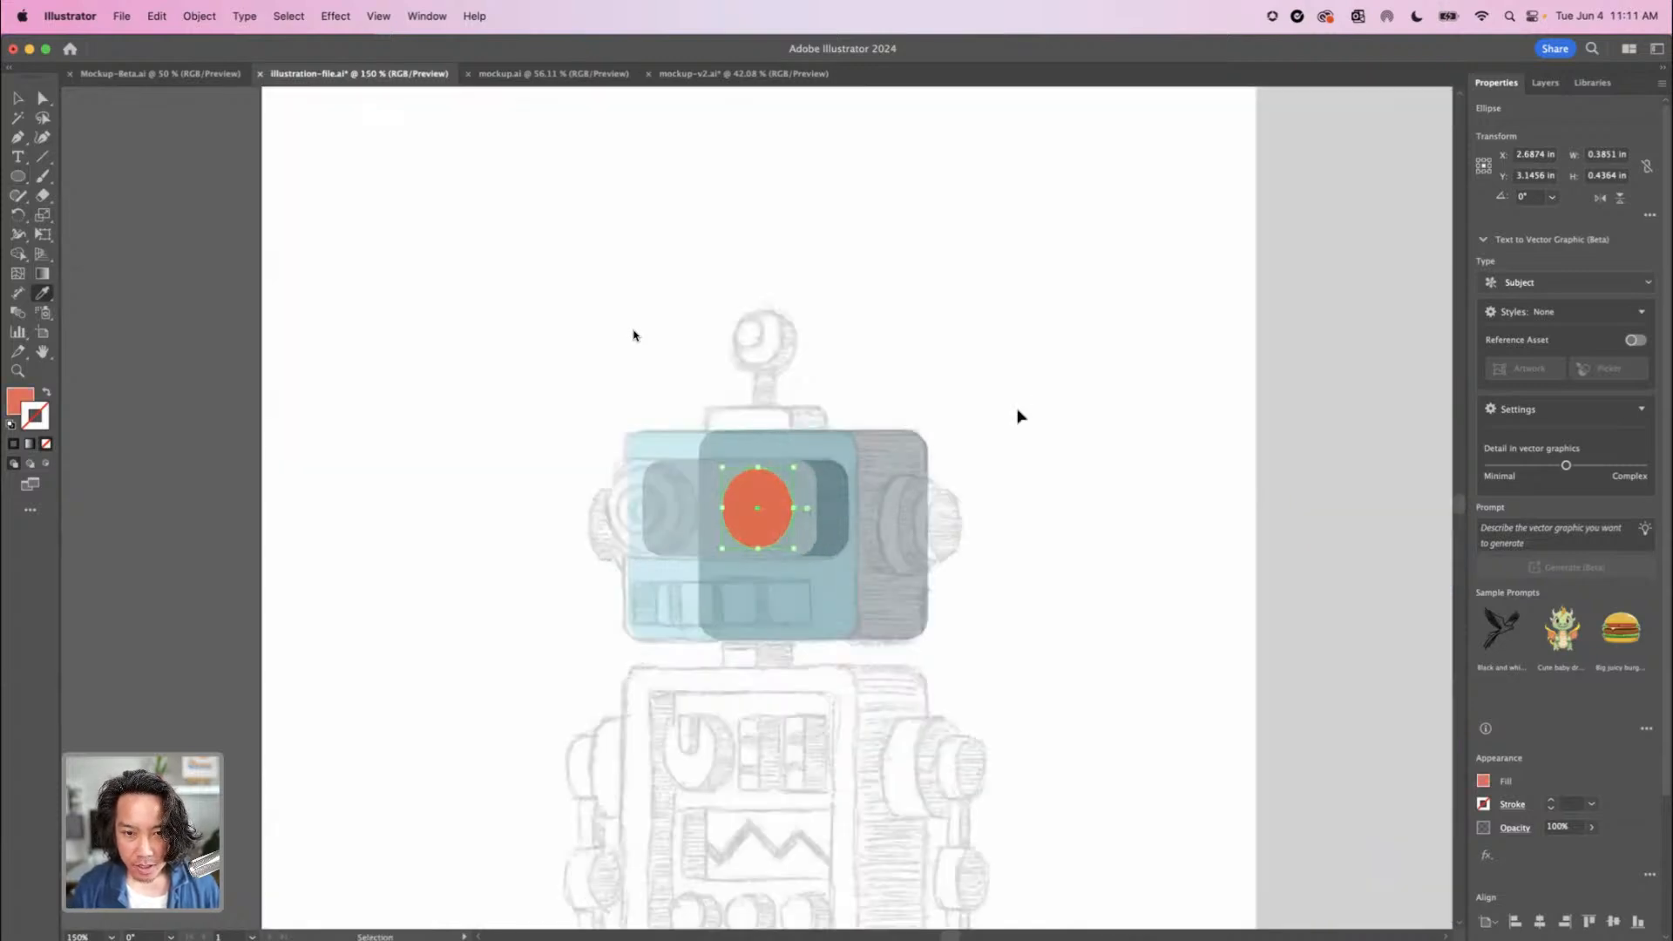
{"action": "key", "text": "super+equal"}
{"action": "key", "text": "super+equal"}
{"action": "key", "text": "super+equal"}
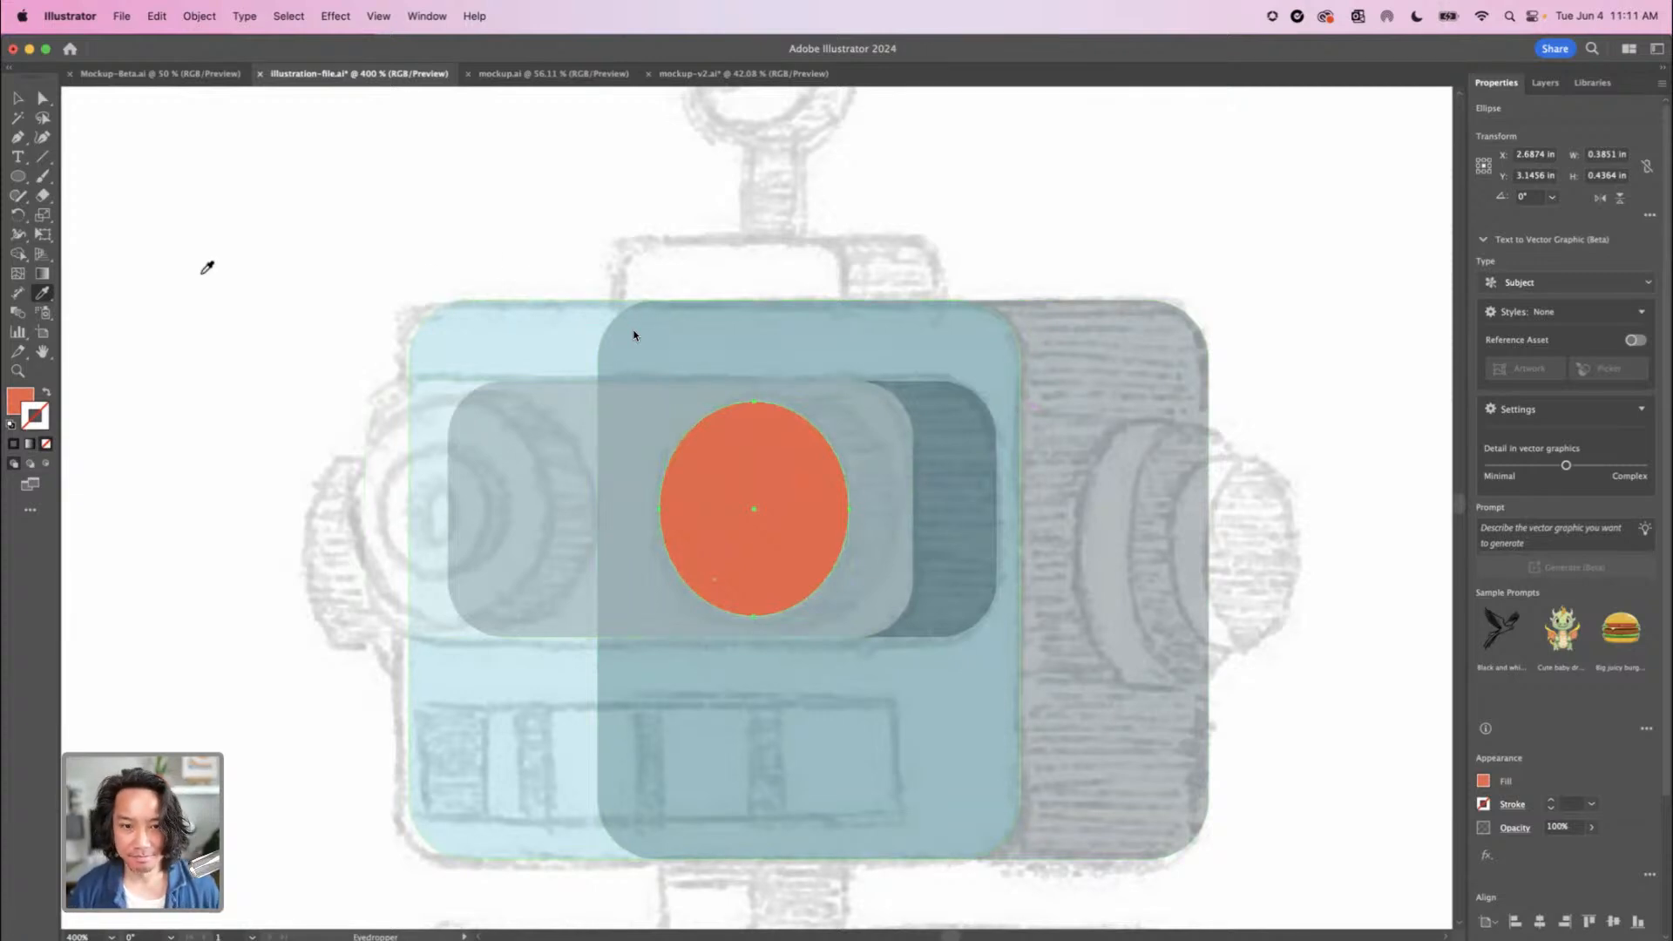
{"action": "key", "text": "v"}
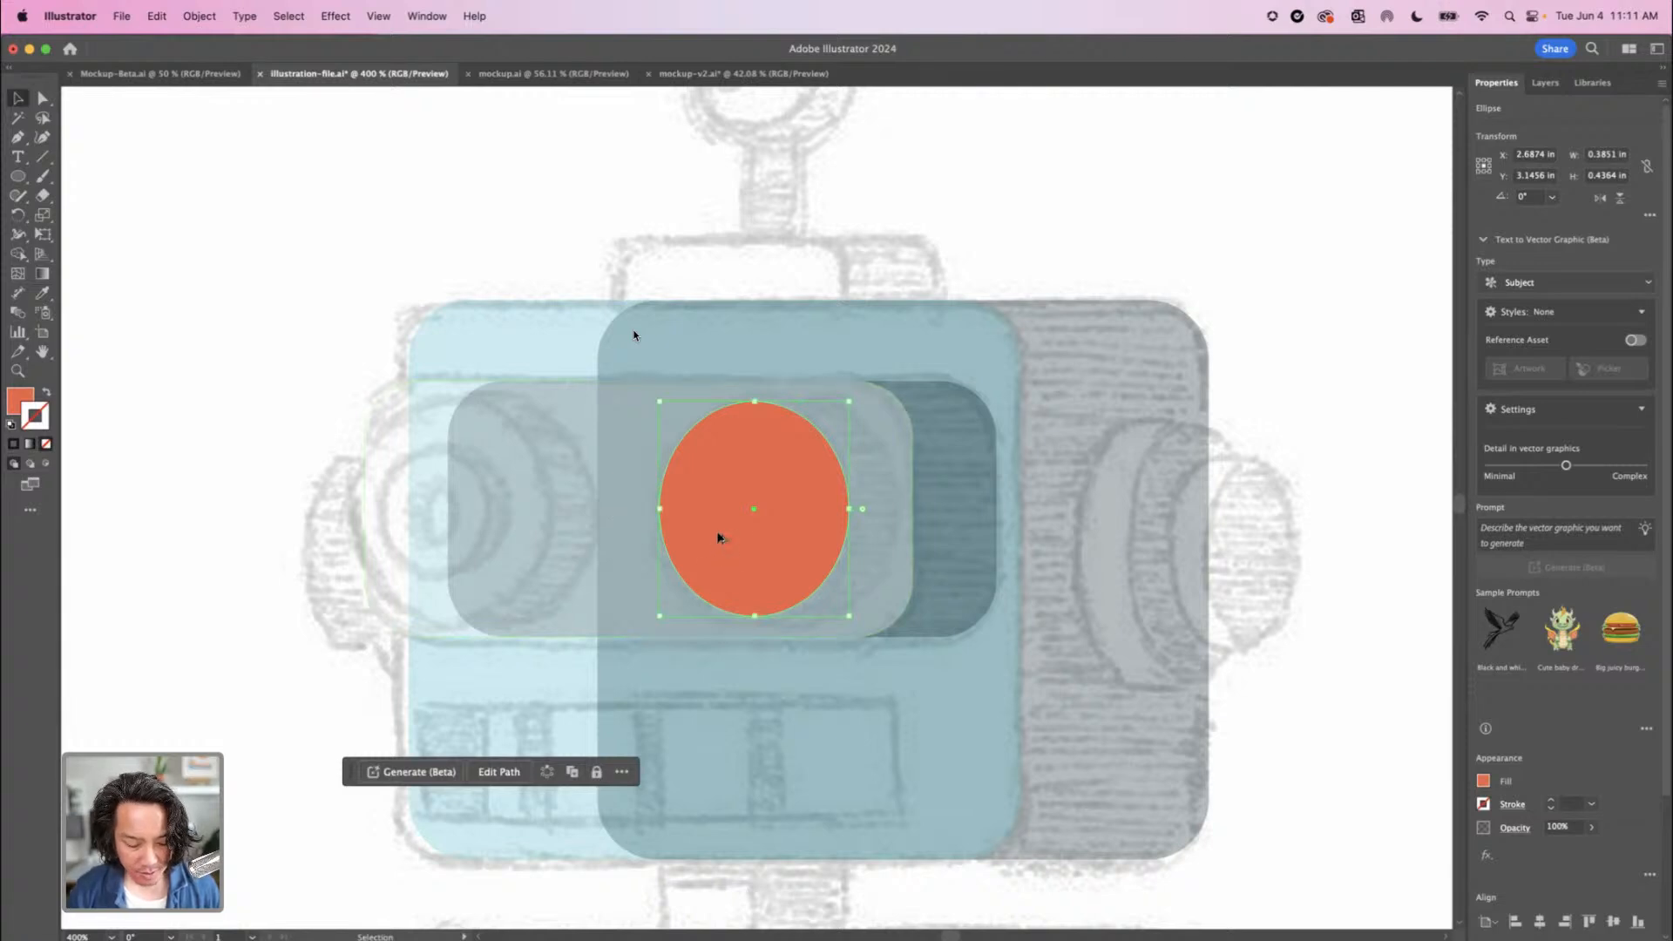
{"action": "left_click_drag", "start_coordinate": [745, 541], "coordinate": [767, 546]}
Fill the duplicated eye ellipse with the dark navy sampled from the finished robot and send it behind the orange ellipse
{"action": "left_click", "coordinate": [42, 293]}
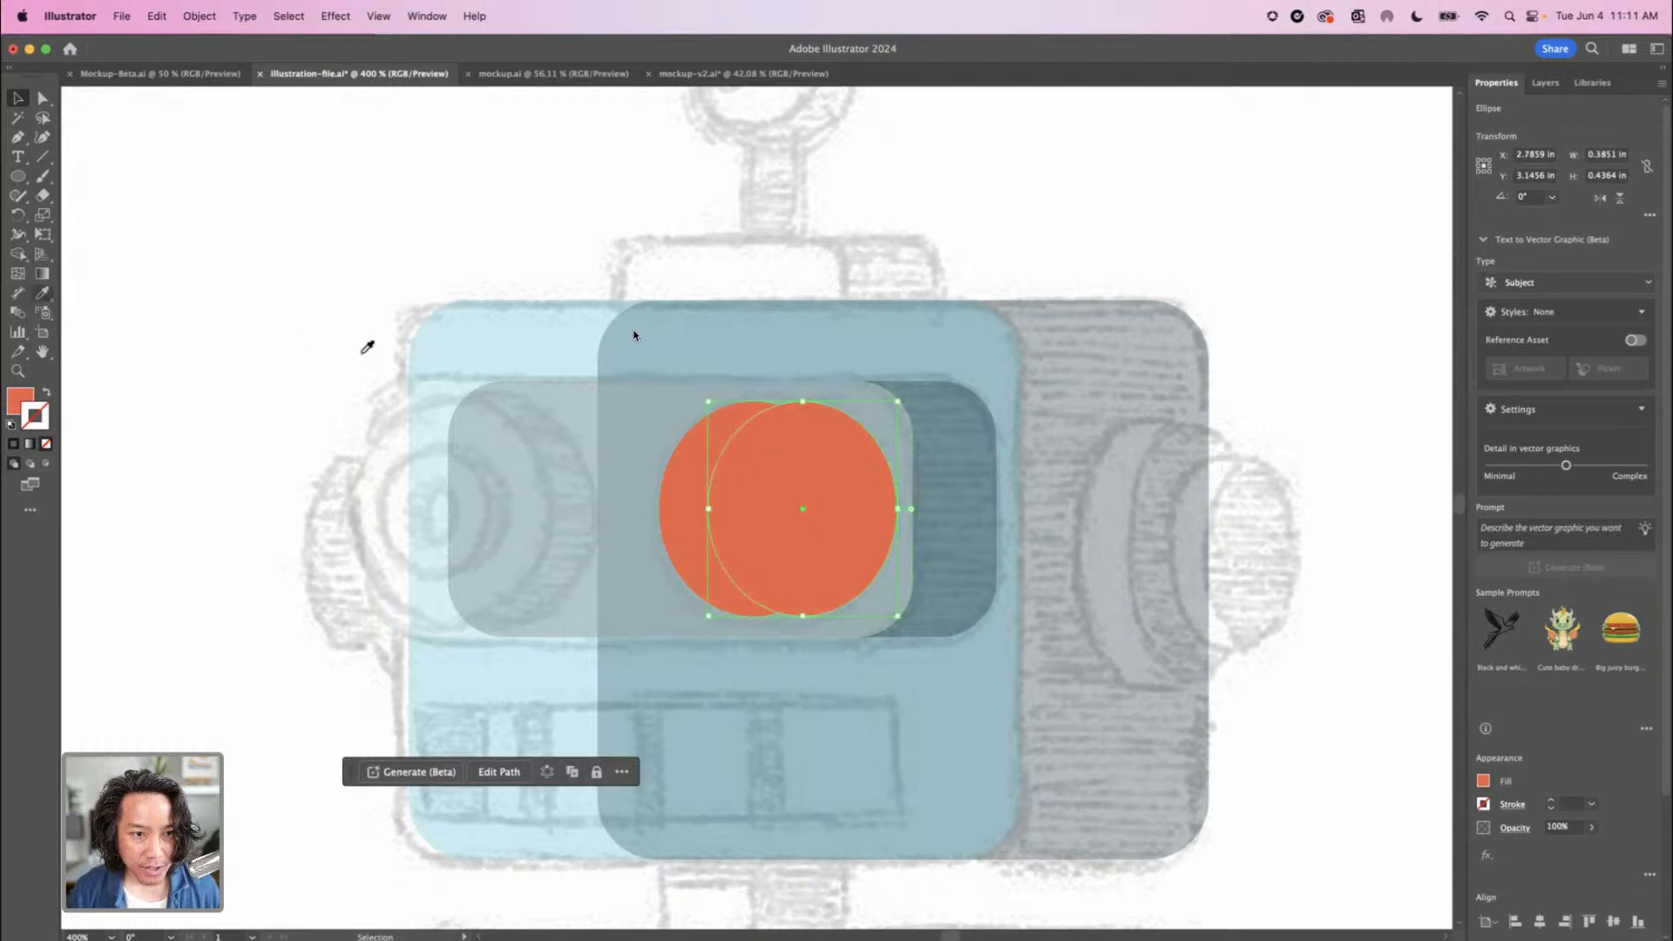
{"action": "key", "text": "super+minus"}
{"action": "key", "text": "super+minus"}
{"action": "key", "text": "super+minus"}
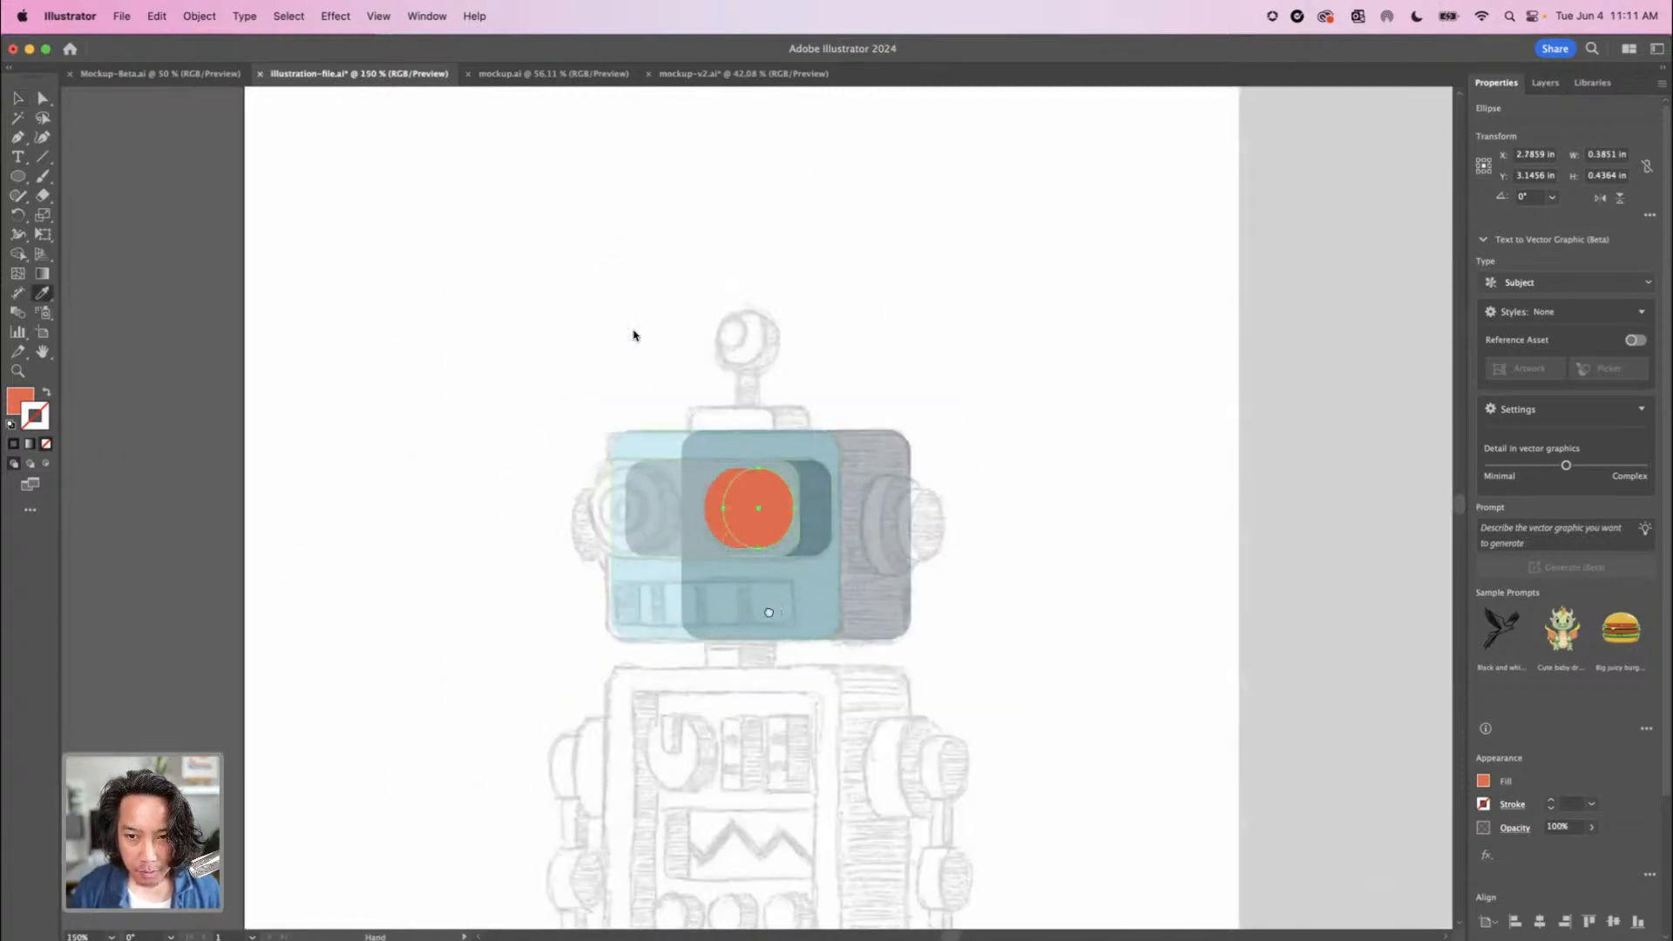
{"action": "scroll", "coordinate": [1430, 523], "scroll_direction": "right", "scroll_amount": 5}
{"action": "left_click", "coordinate": [1188, 514]}
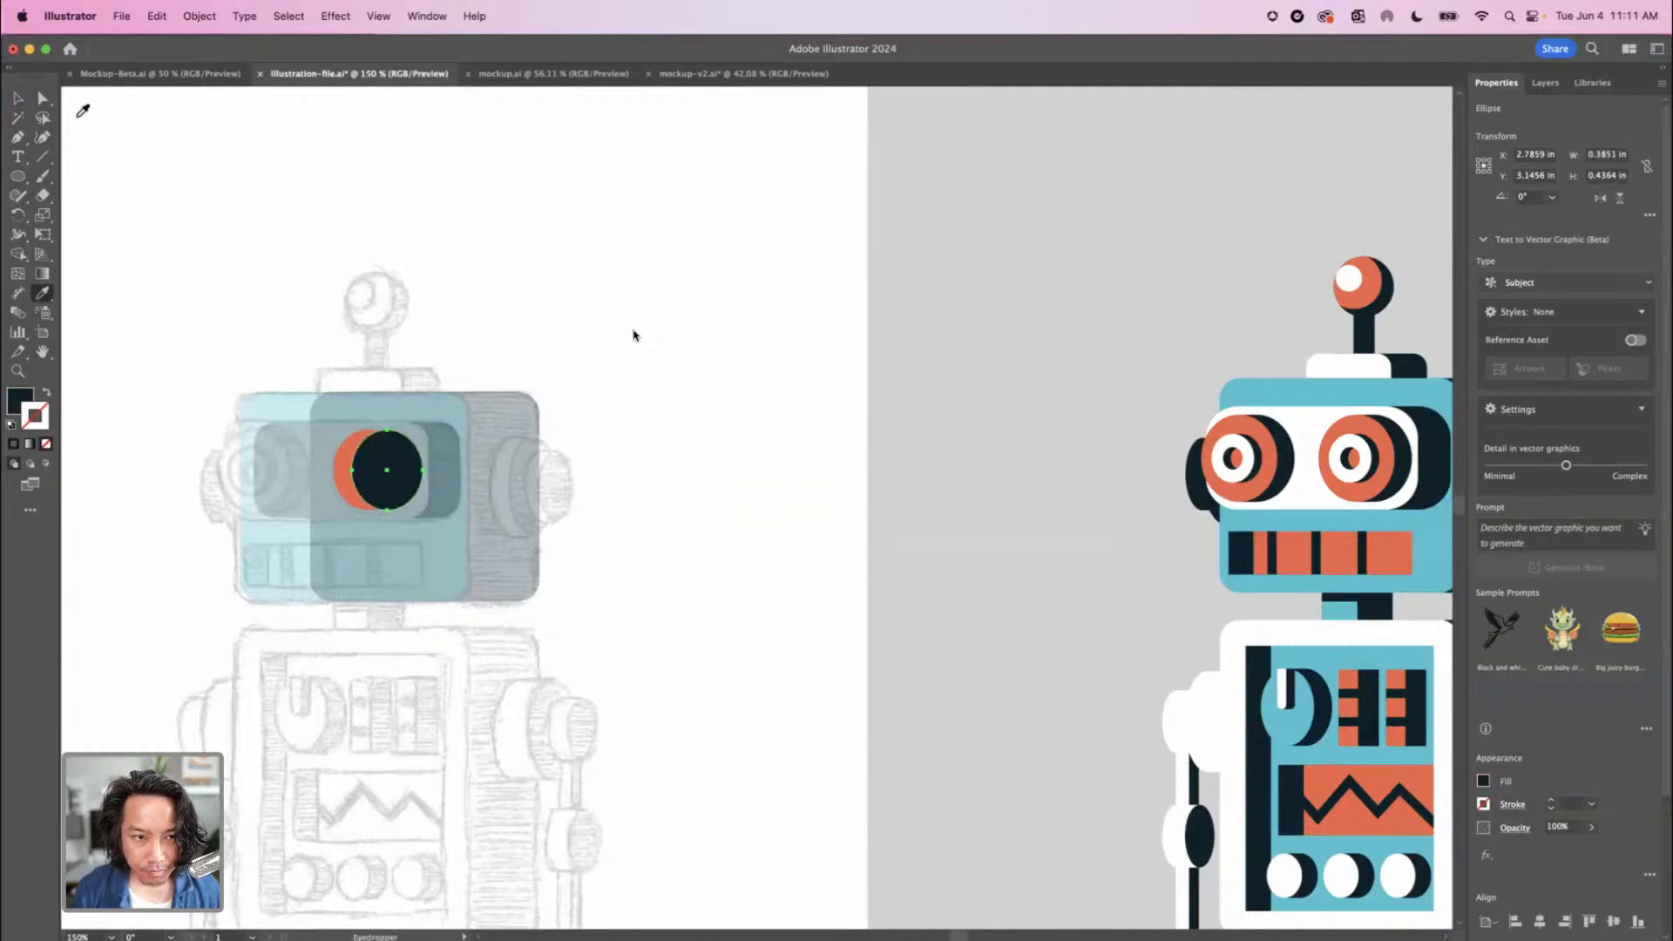
{"action": "left_click", "coordinate": [21, 98]}
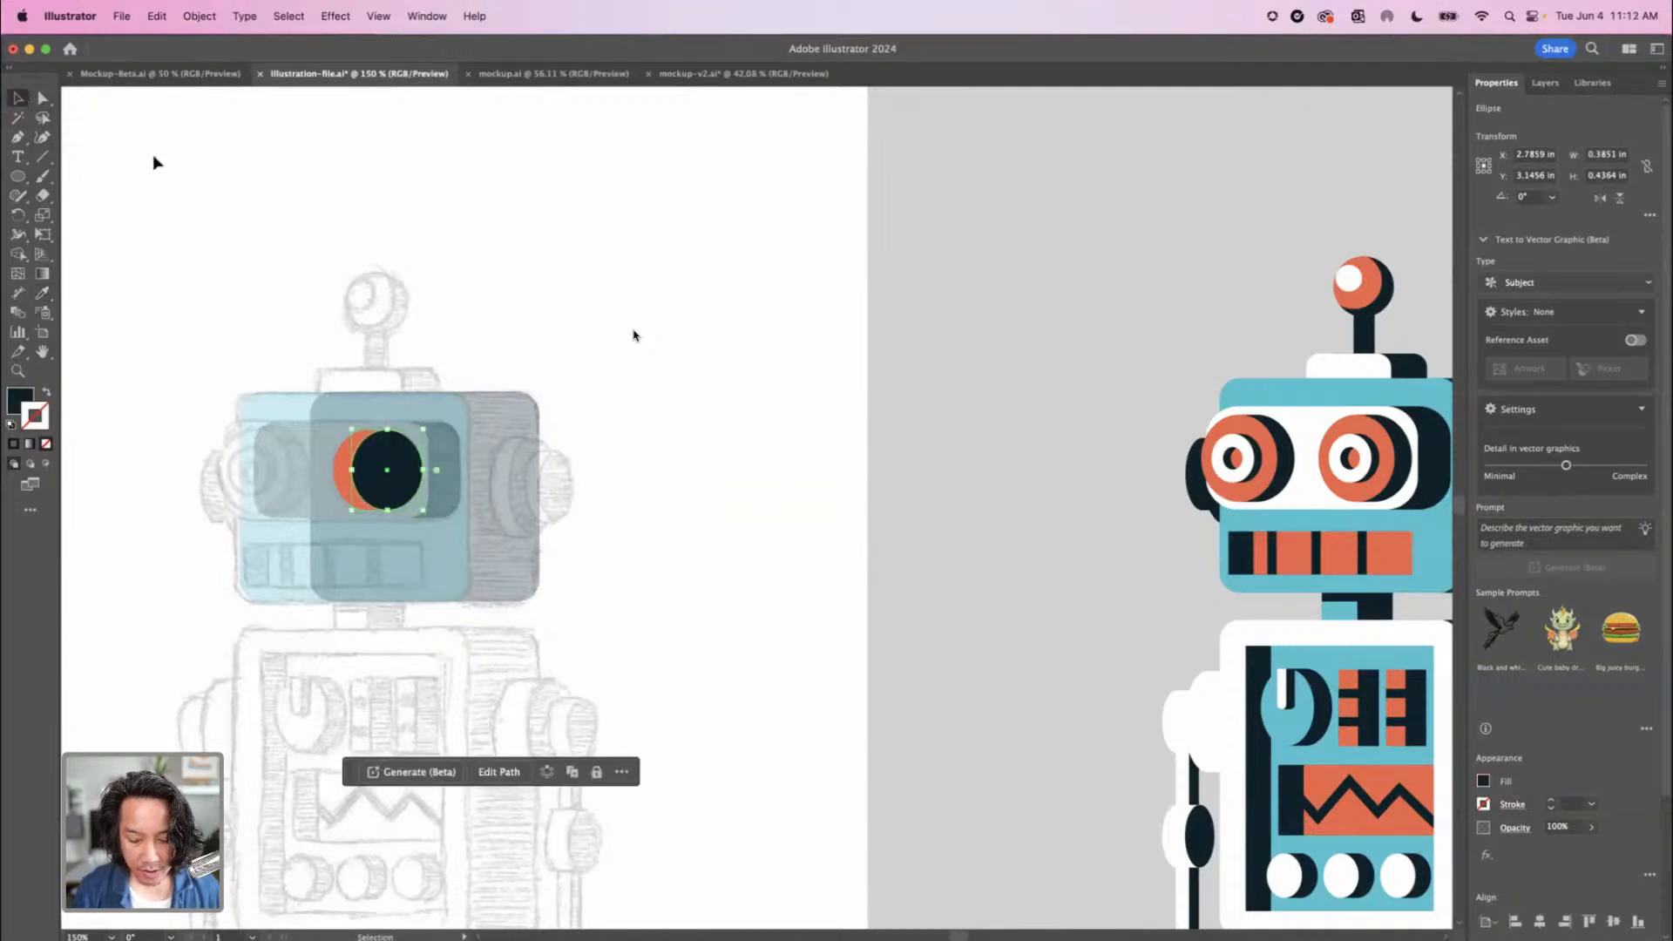
{"action": "key", "text": "a"}
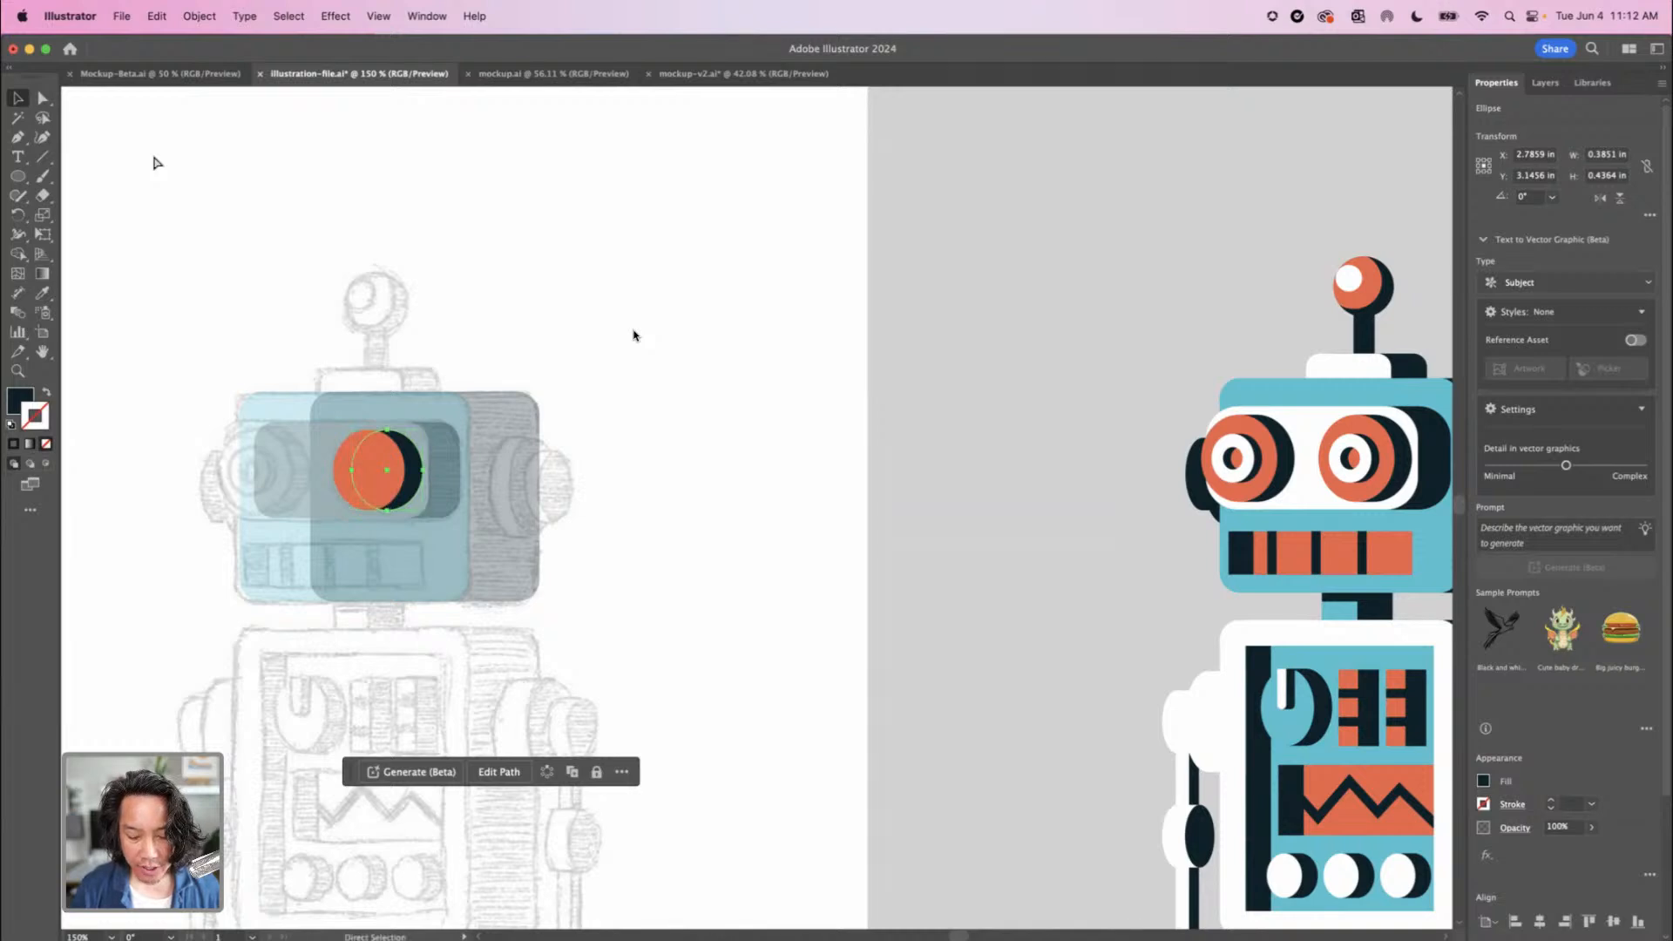
Examine up close the gap between the upper edges of the orange and navy eye ellipses
{"action": "key", "text": "super+equal"}
{"action": "key", "text": "super+equal"}
{"action": "key", "text": "super+equal"}
{"action": "left_click", "coordinate": [186, 194]}
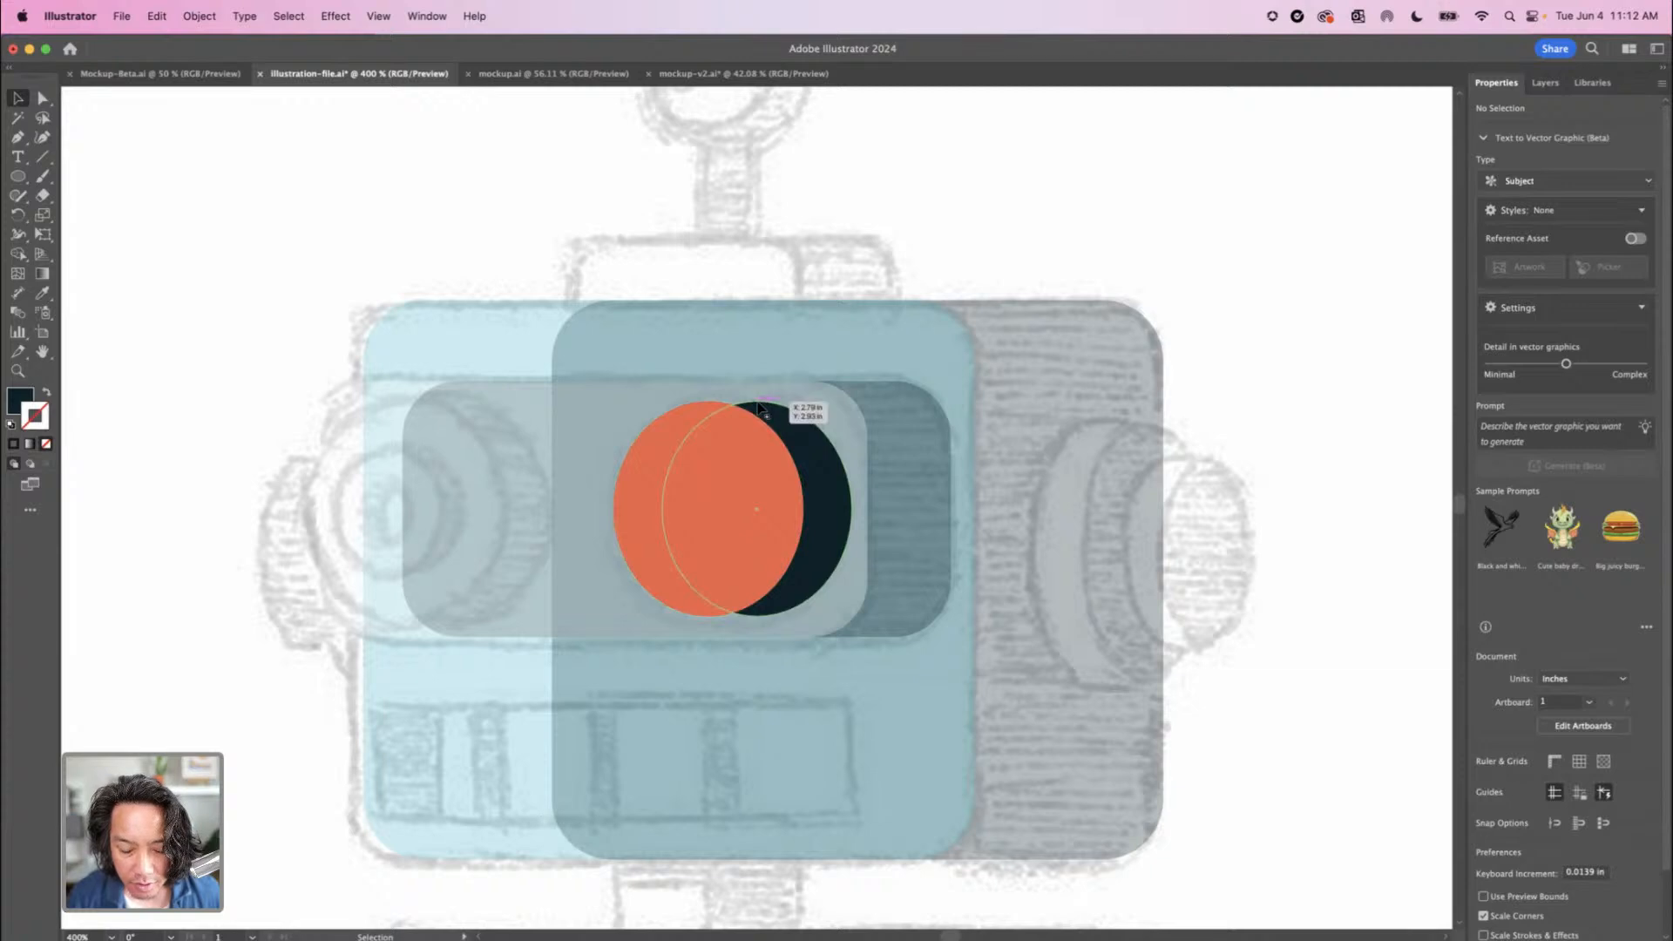
{"action": "key", "text": "super+equal"}
{"action": "key", "text": "super+equal"}
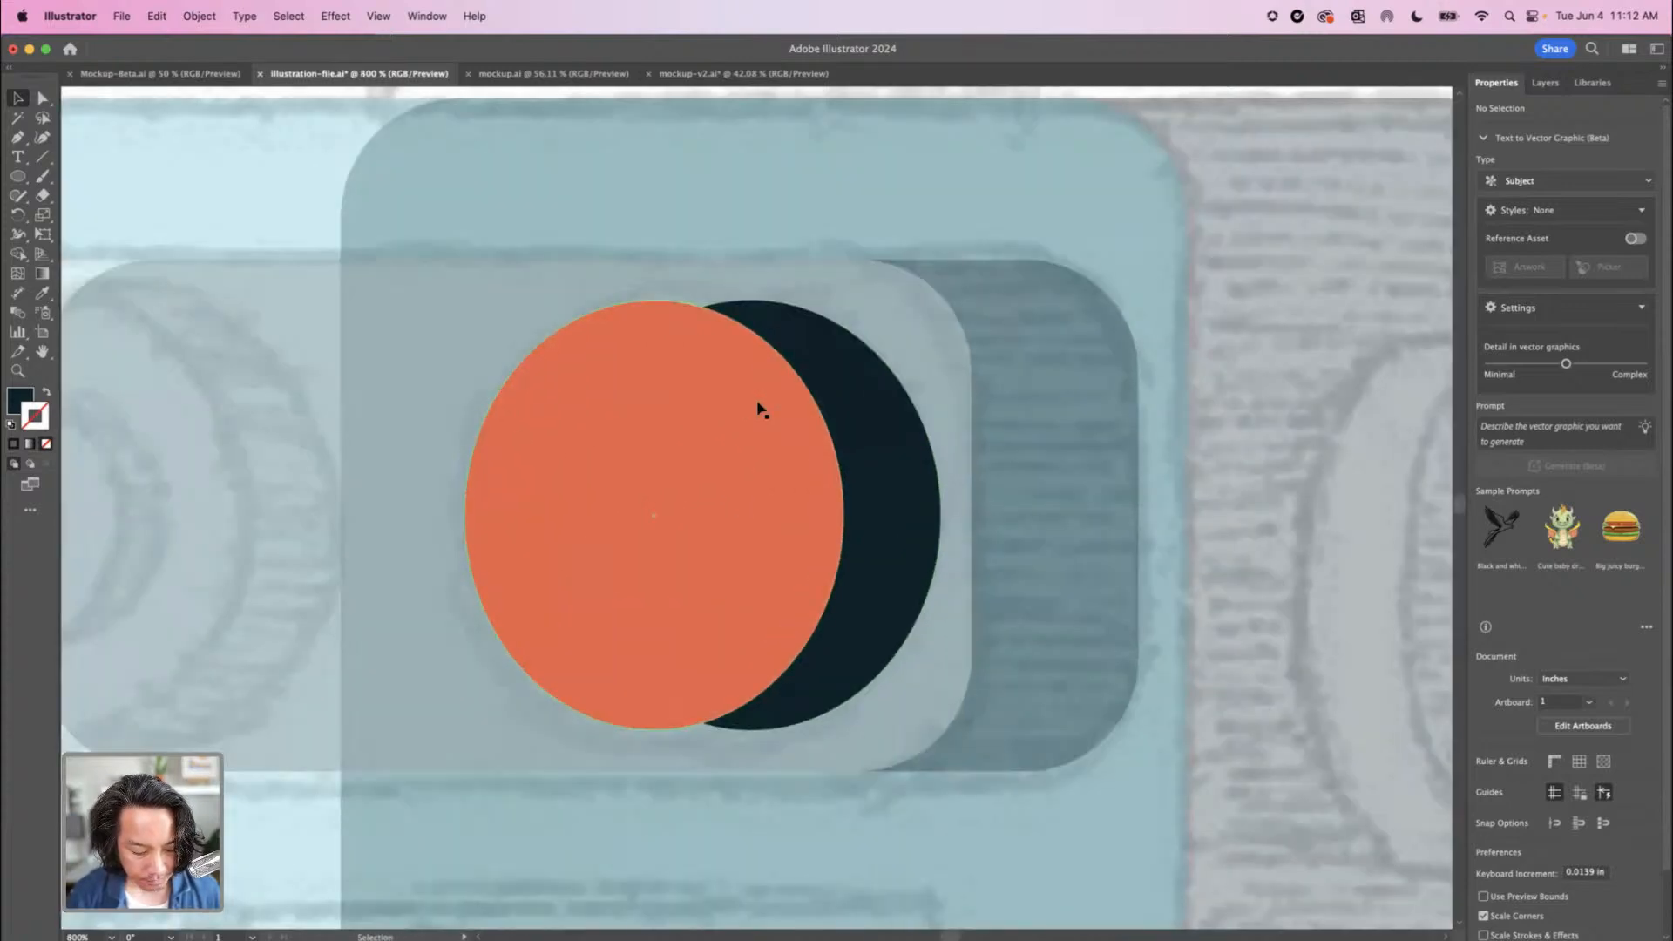
{"action": "key", "text": "super+equal"}
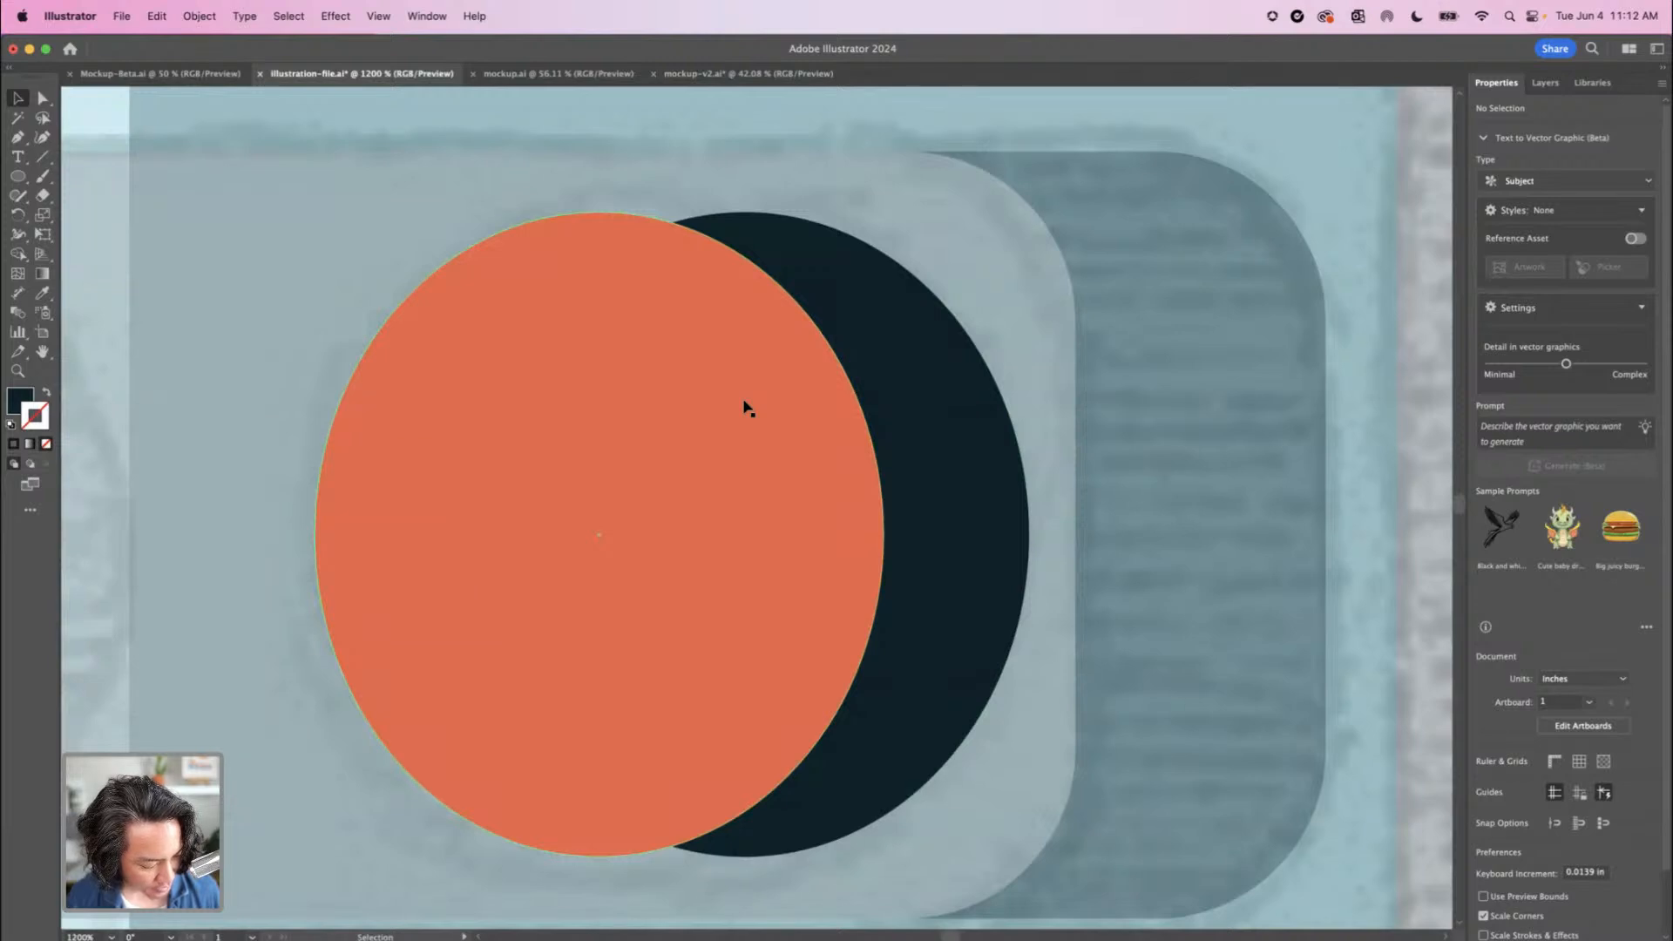
{"action": "scroll", "coordinate": [773, 479], "scroll_direction": "up", "scroll_amount": 5}
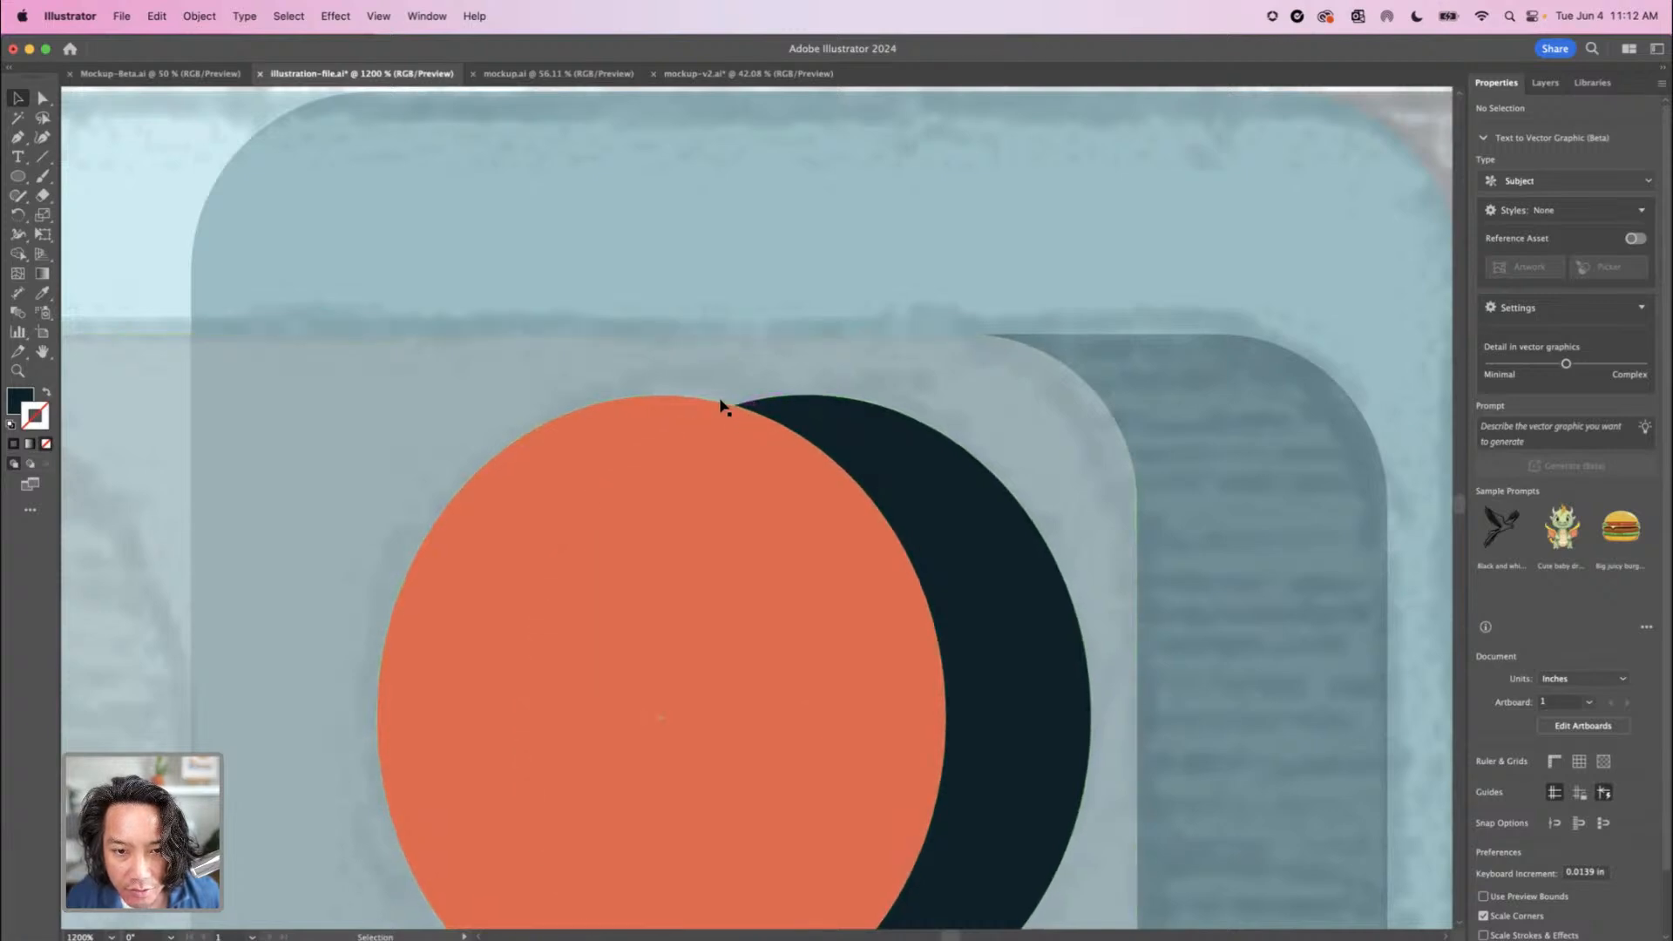
{"action": "left_click_drag", "start_coordinate": [709, 400], "coordinate": [817, 397]}
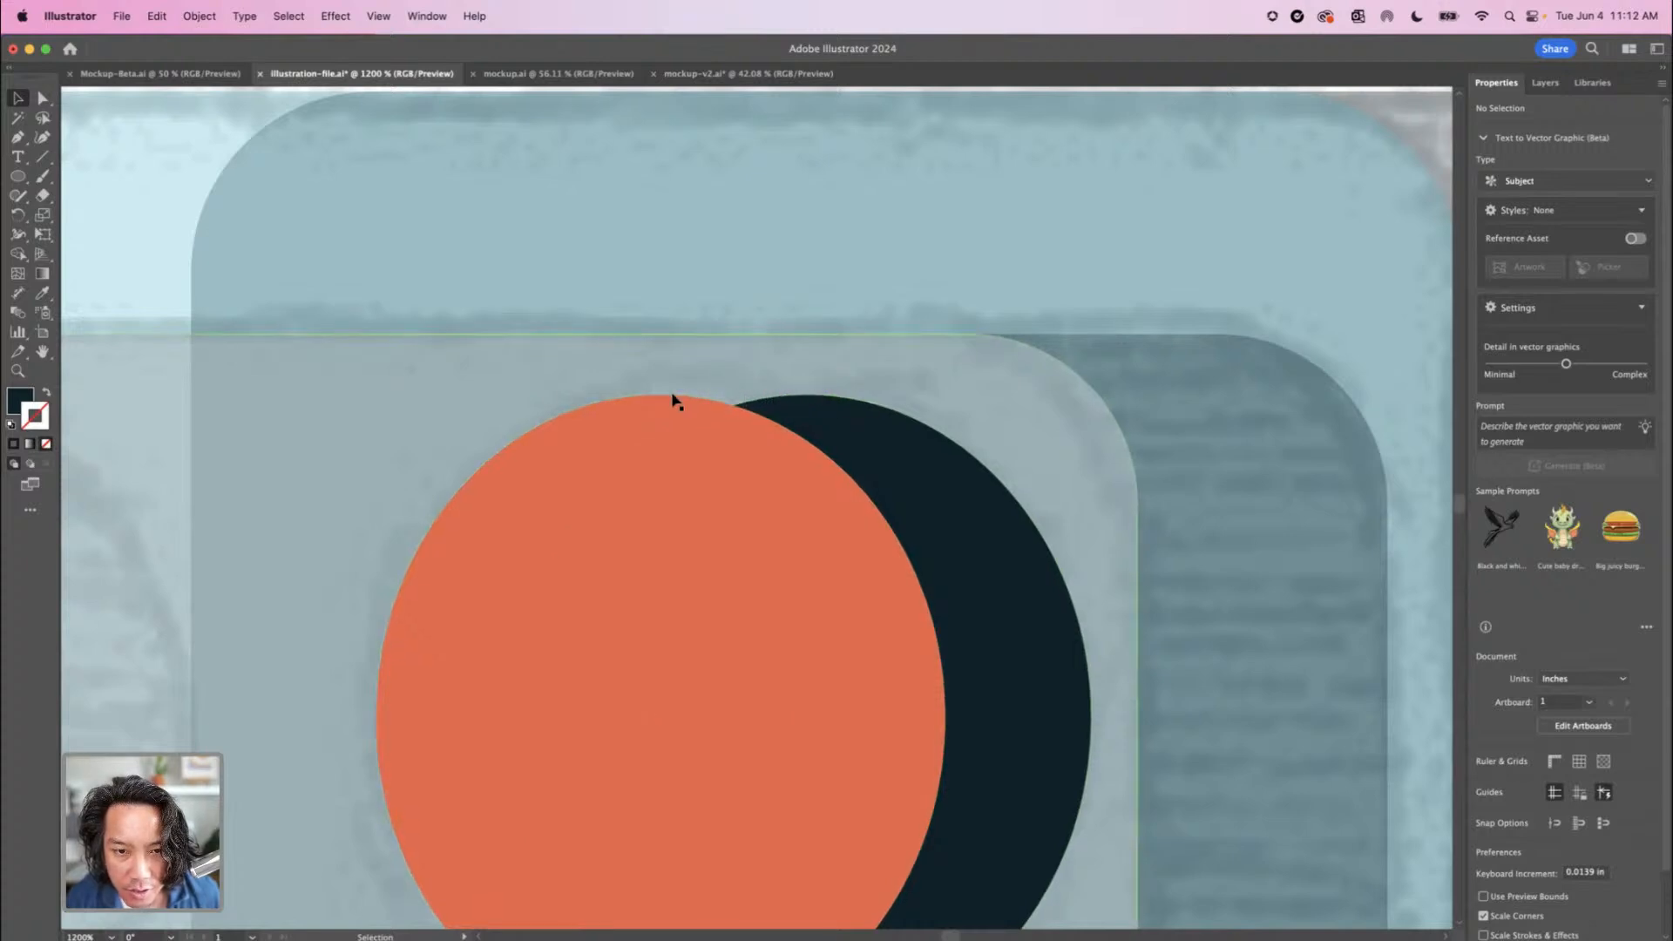
{"action": "key", "text": "a"}
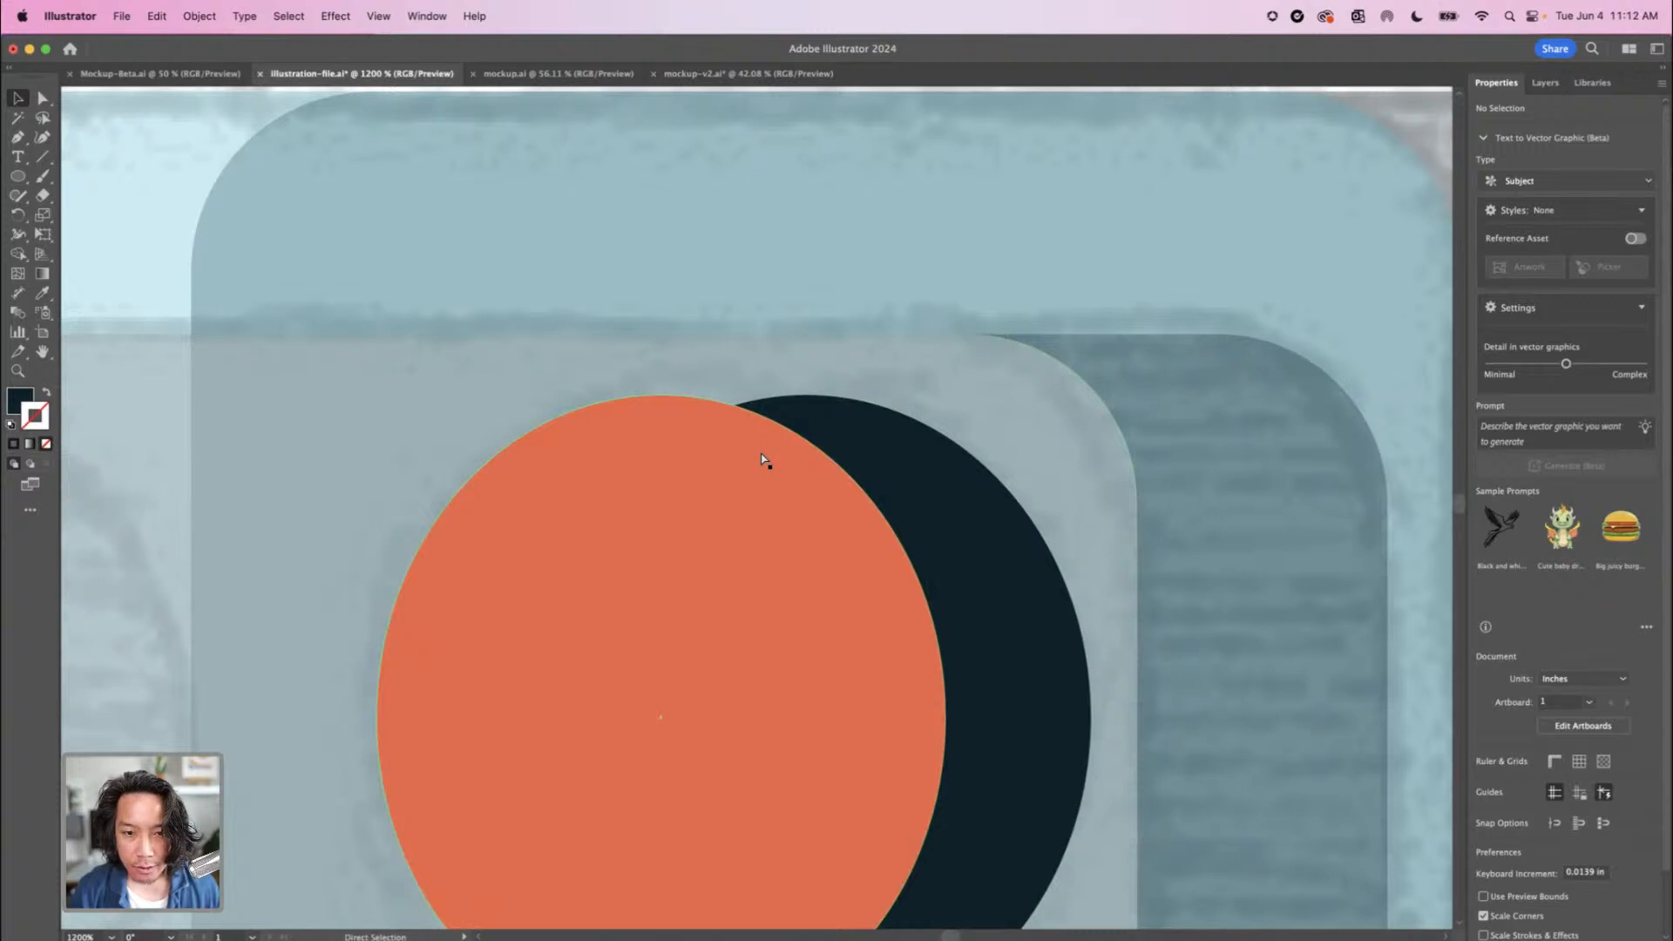
{"action": "key", "text": "super+minus"}
{"action": "key", "text": "super+minus"}
{"action": "key", "text": "v"}
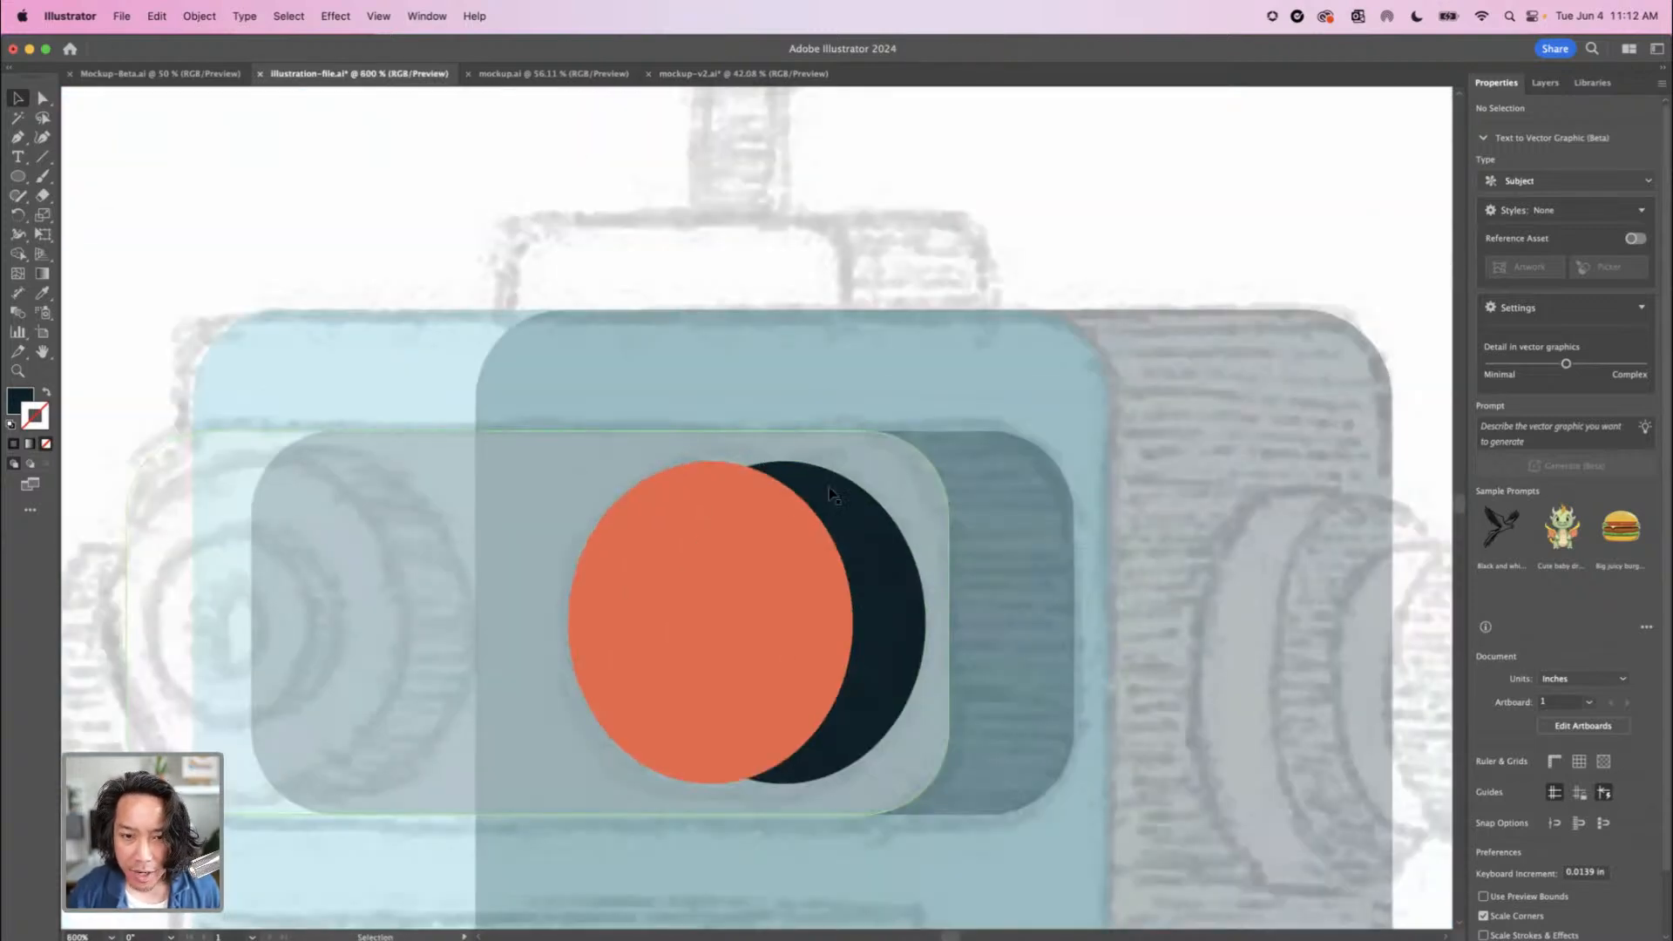
Move the navy eye ellipse out beside the head and delete its anchor point facing the face, leaving a half ellipse
{"action": "left_click", "coordinate": [898, 624]}
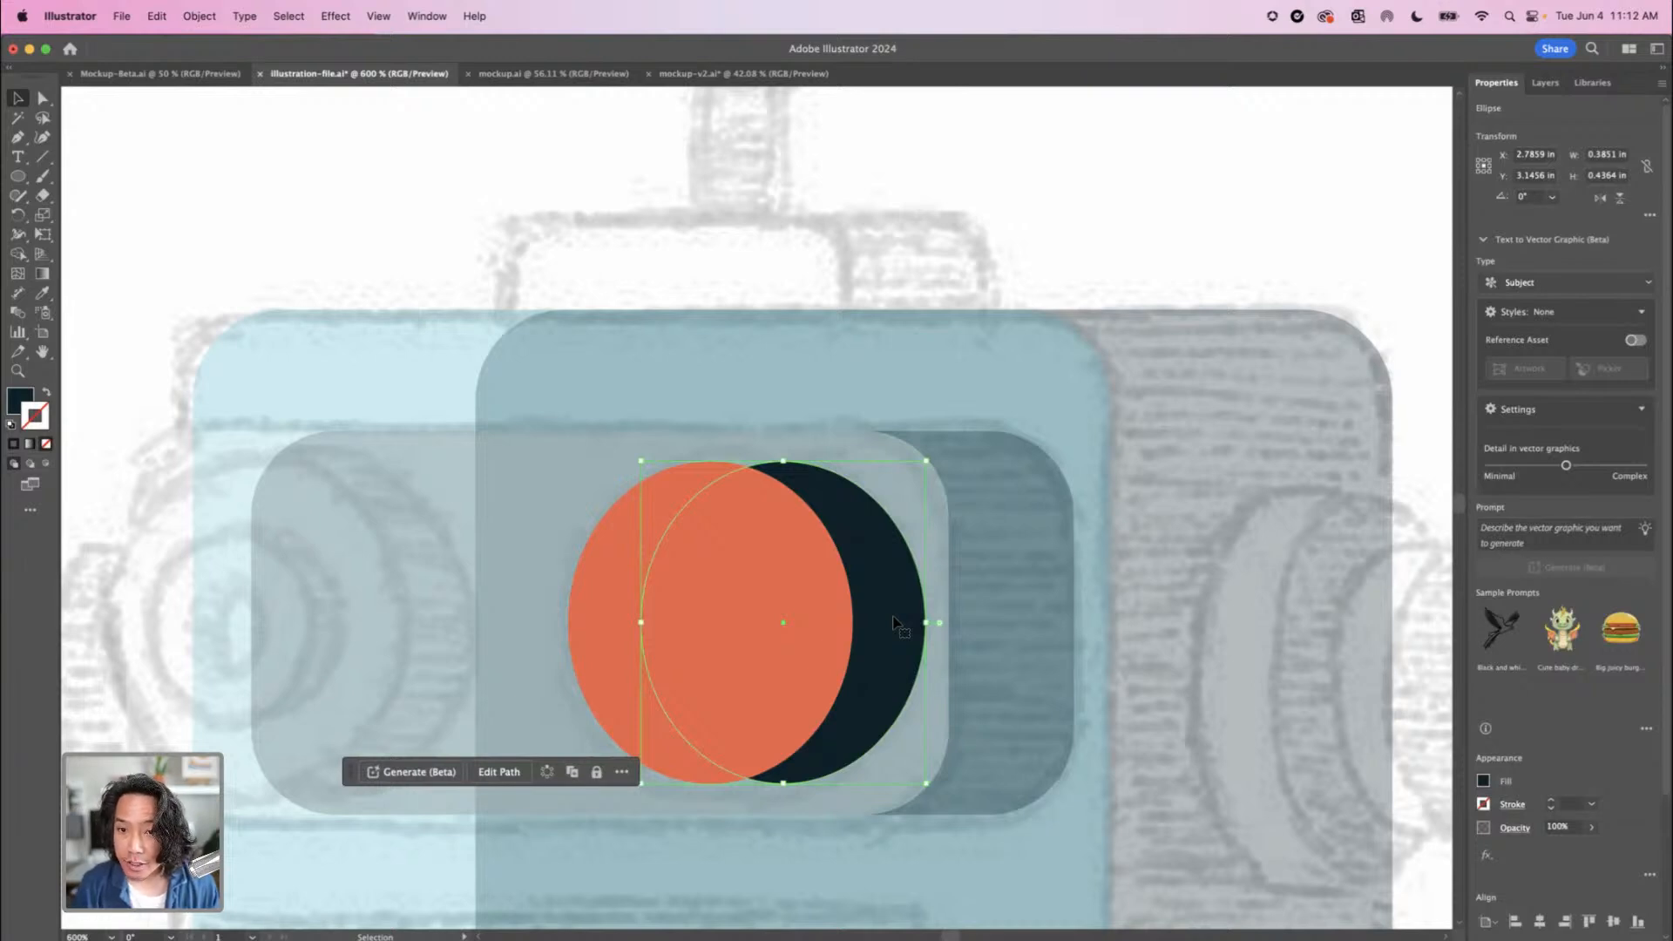
{"action": "key", "text": "super+minus"}
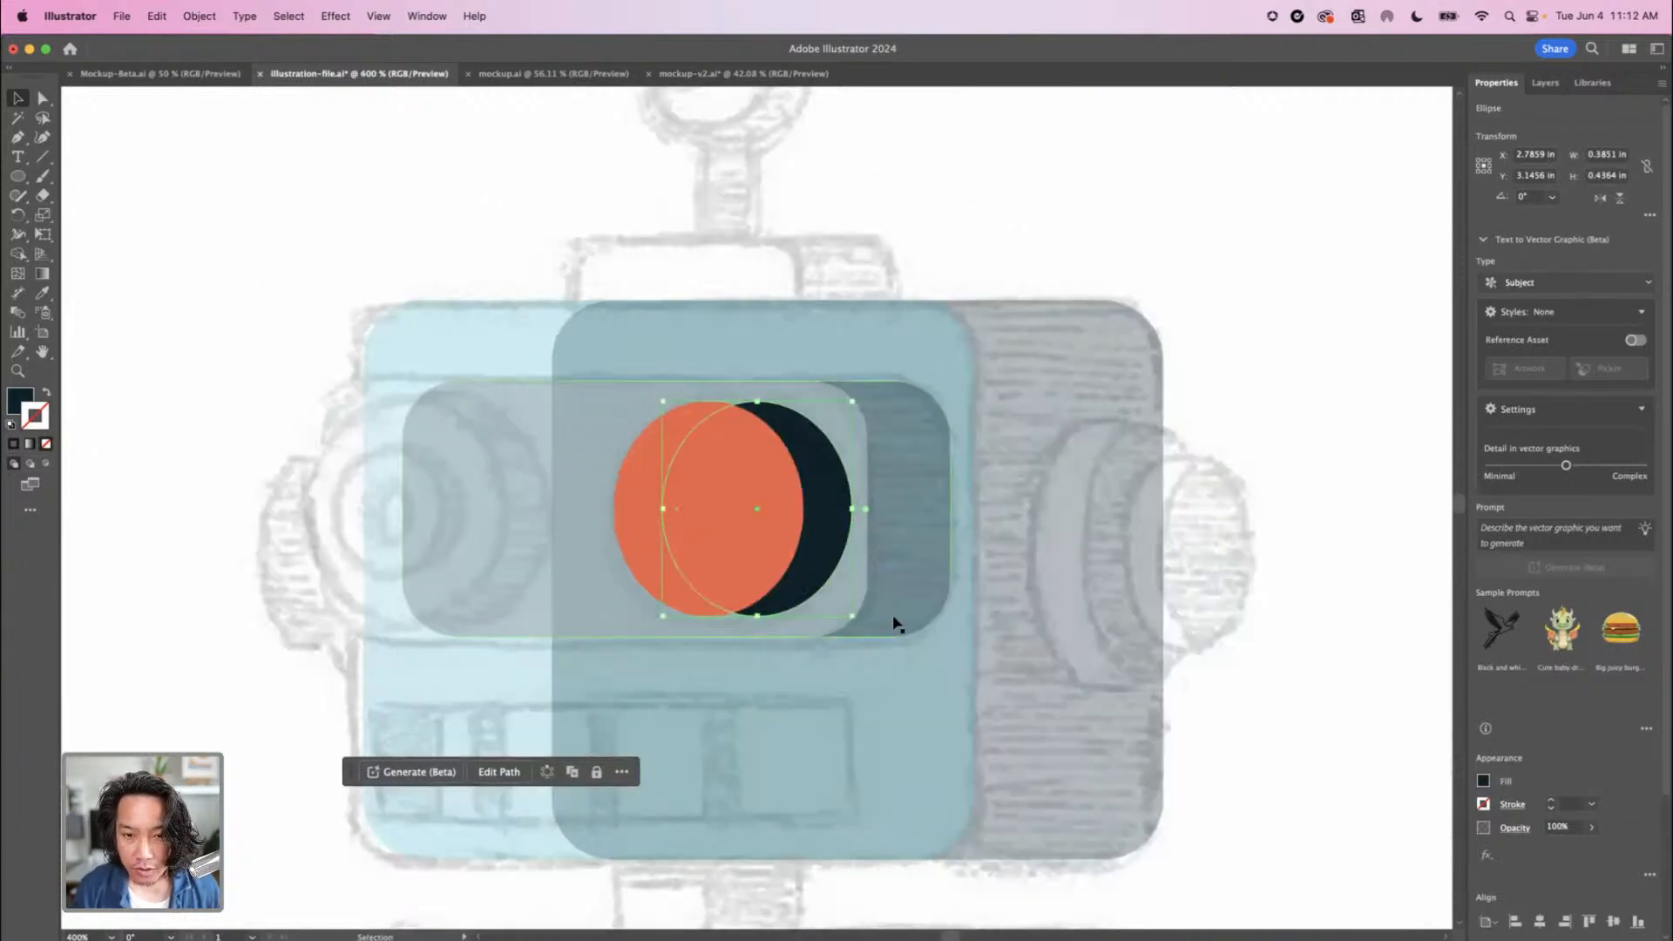
{"action": "left_click_drag", "start_coordinate": [826, 562], "coordinate": [1256, 571]}
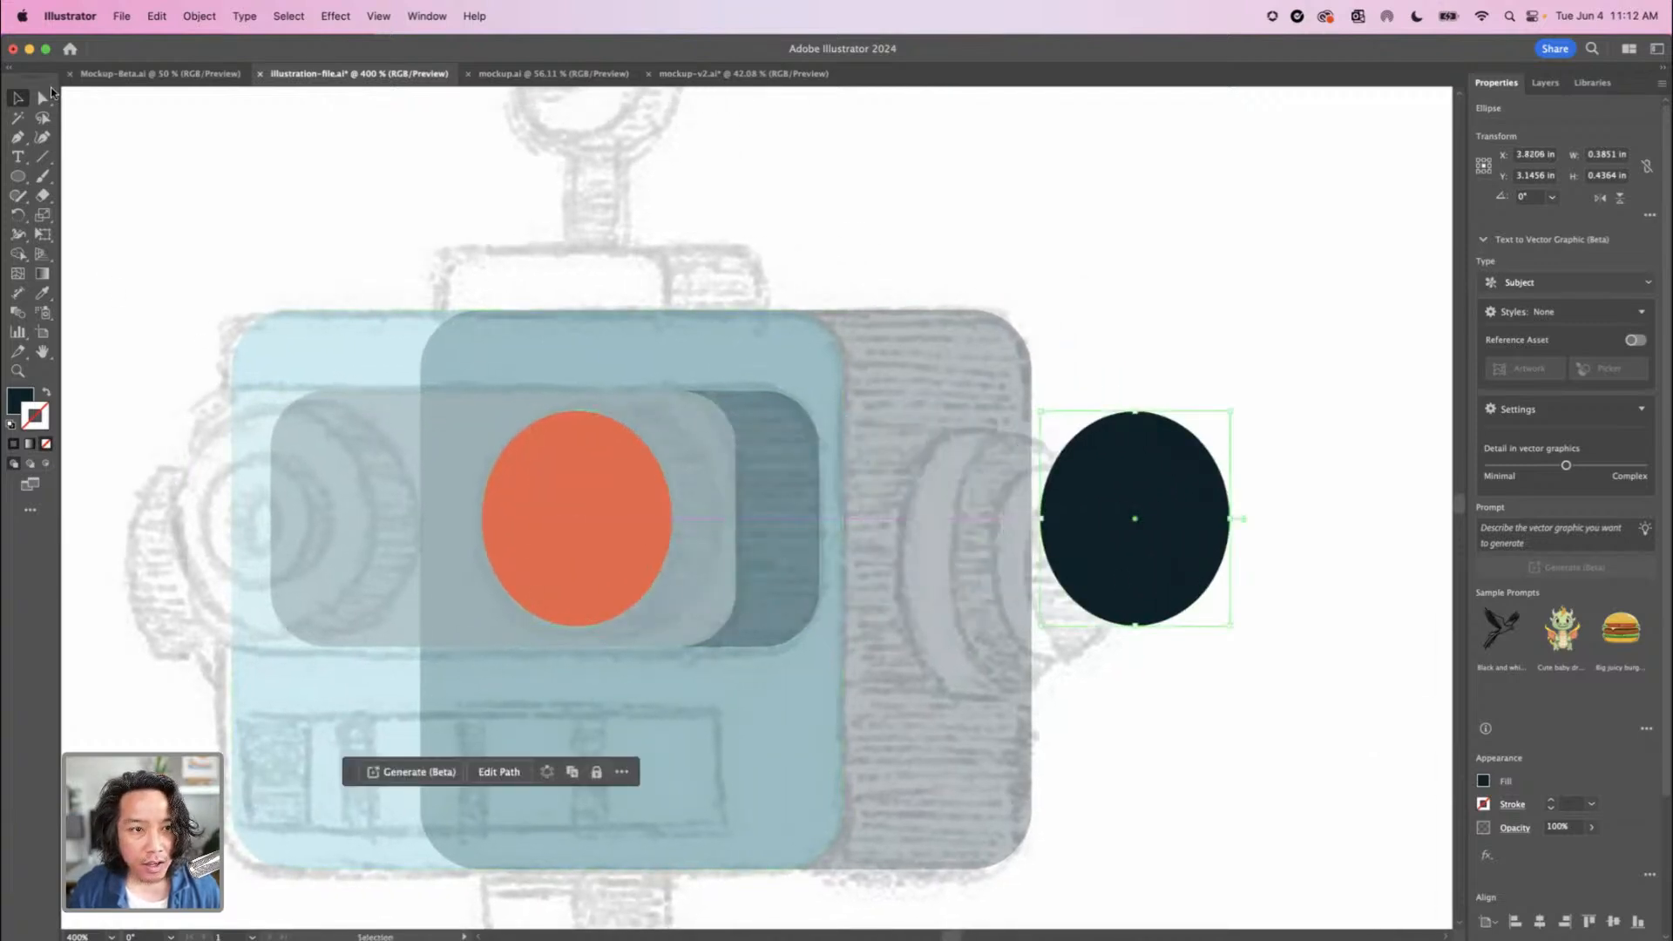
{"action": "left_click", "coordinate": [40, 104]}
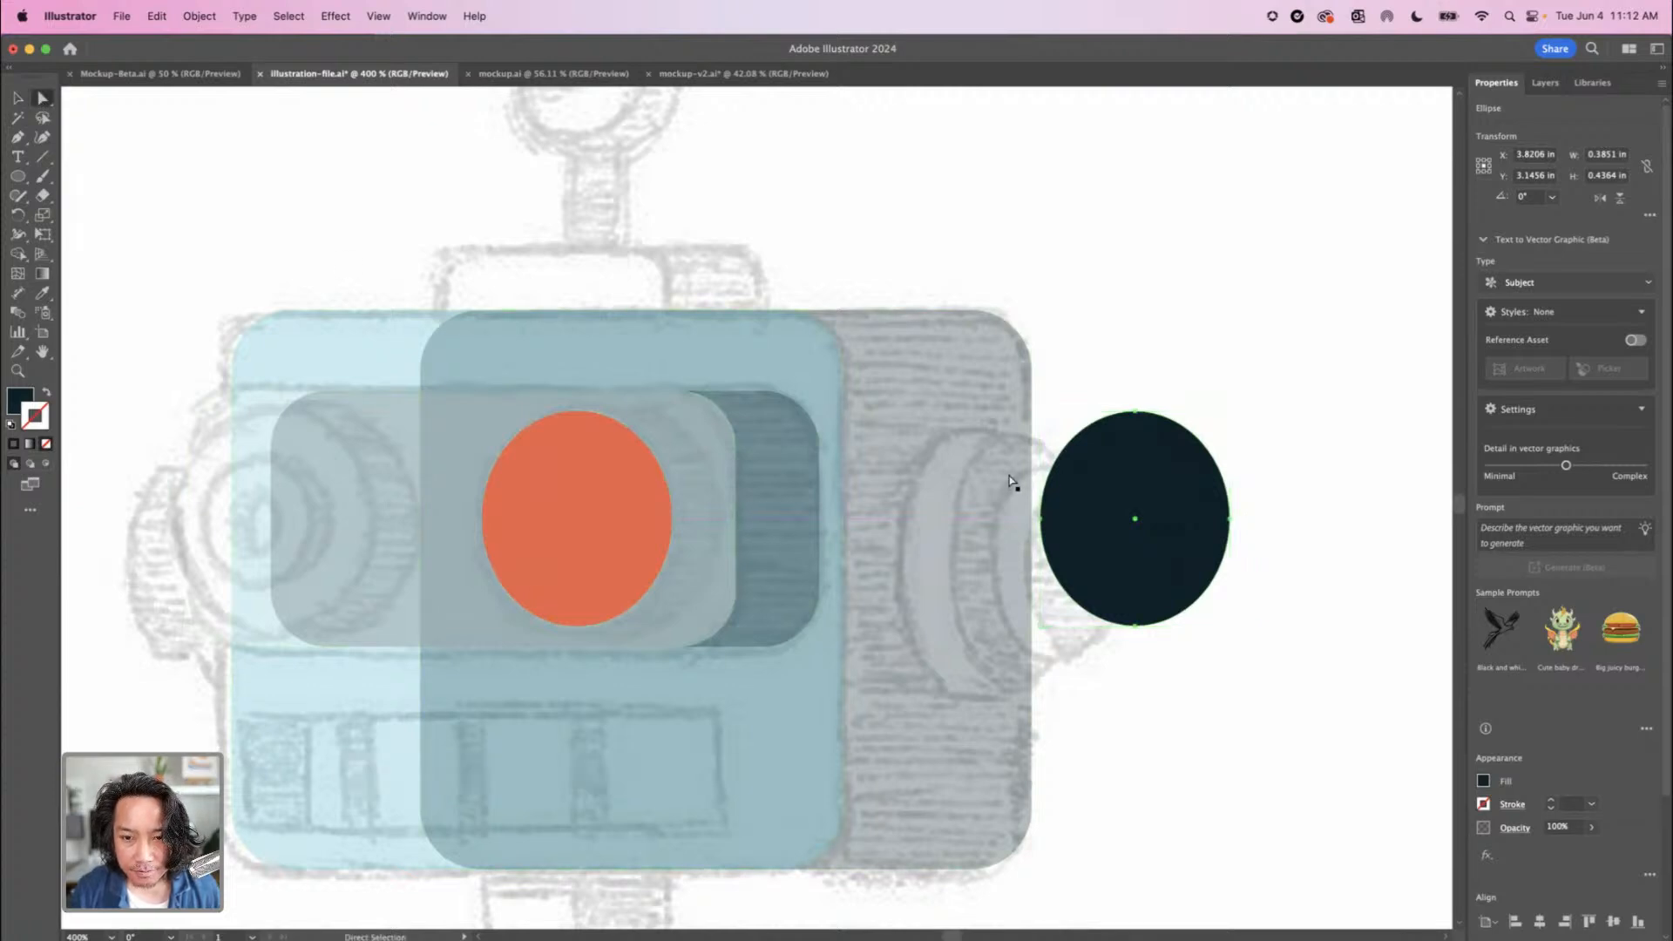
{"action": "left_click", "coordinate": [1042, 521]}
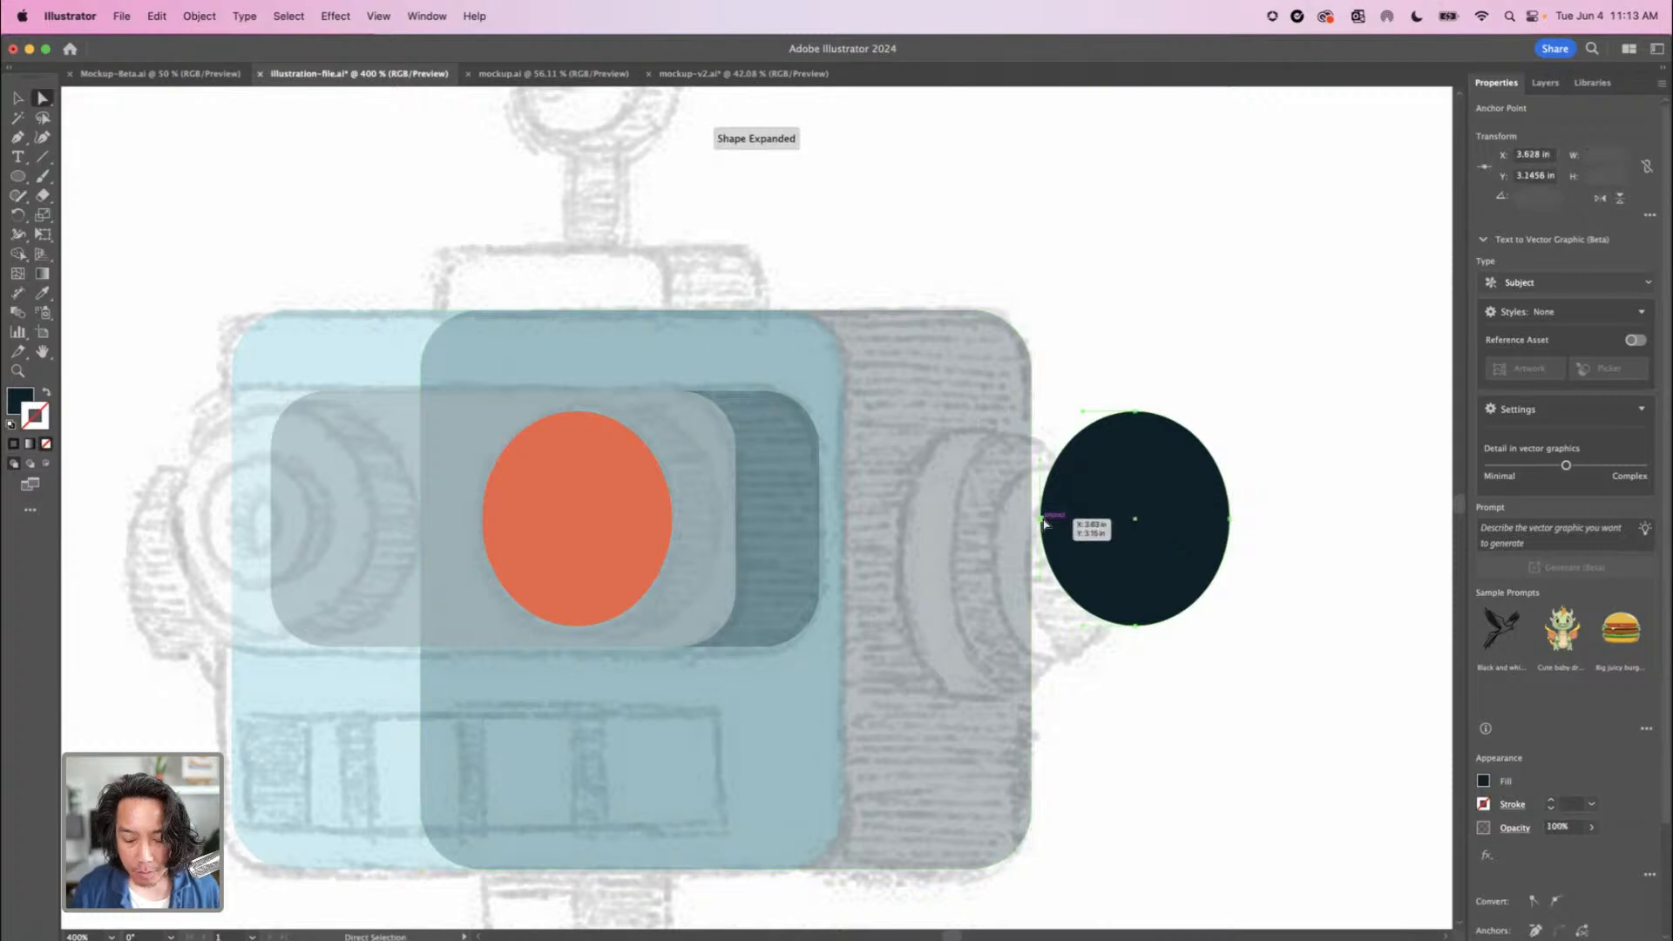
{"action": "key", "text": "Delete"}
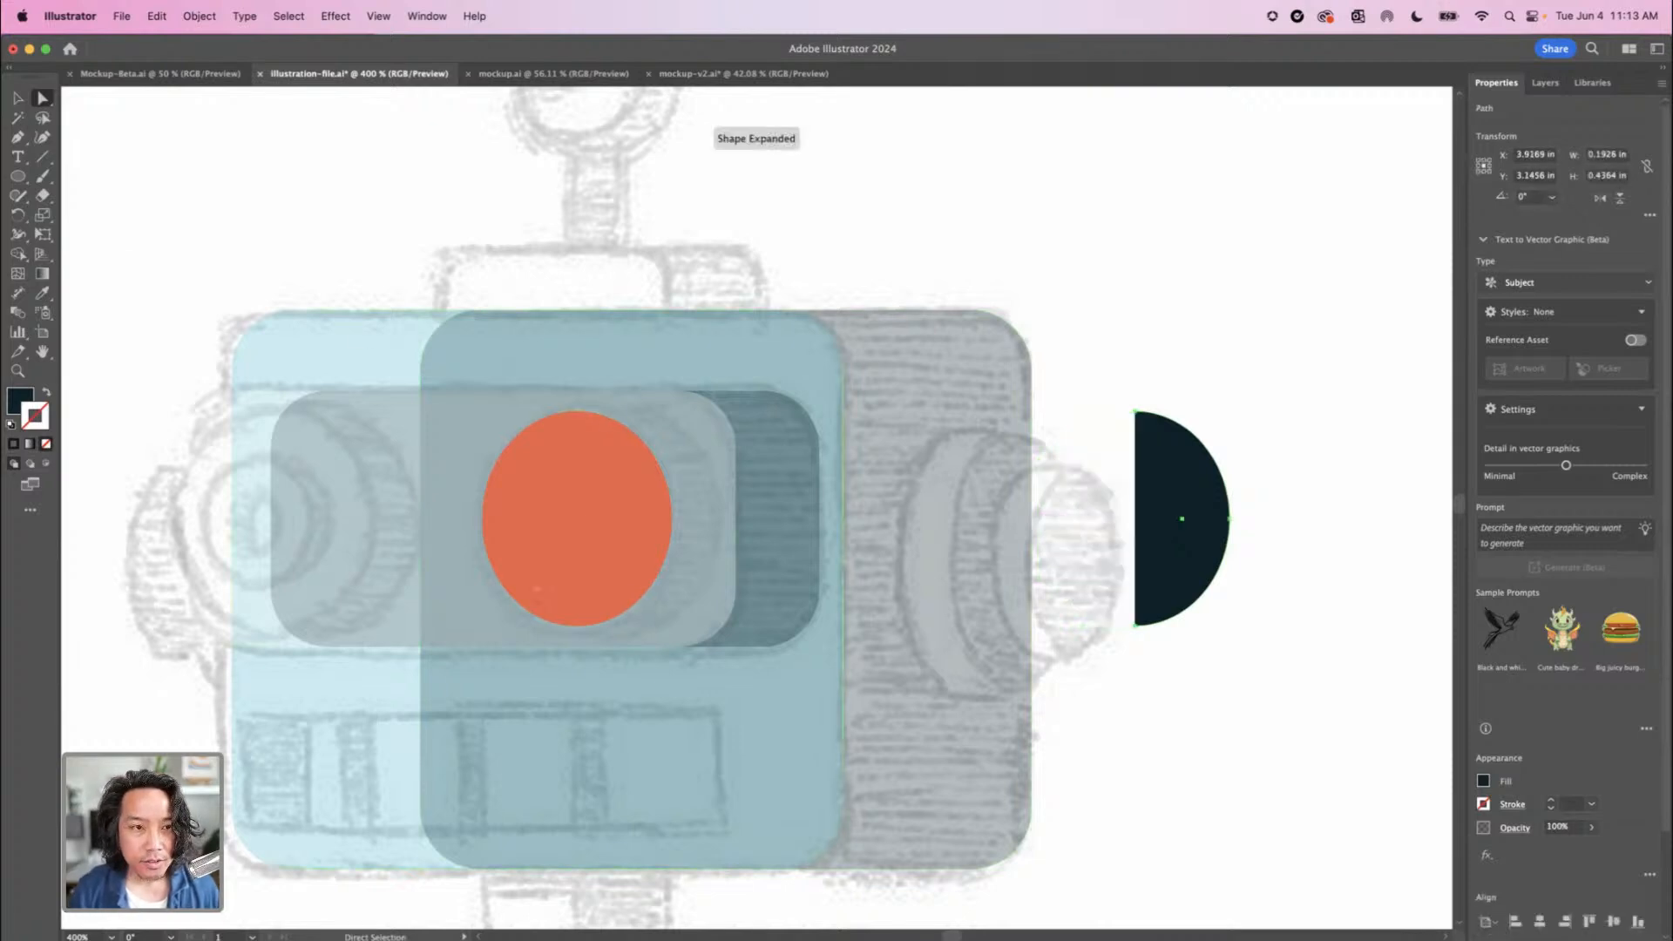
Extend the navy half ellipse with straight upper and lower edges using the Pen tool and close it into a D-shaped path
{"action": "left_click", "coordinate": [18, 139]}
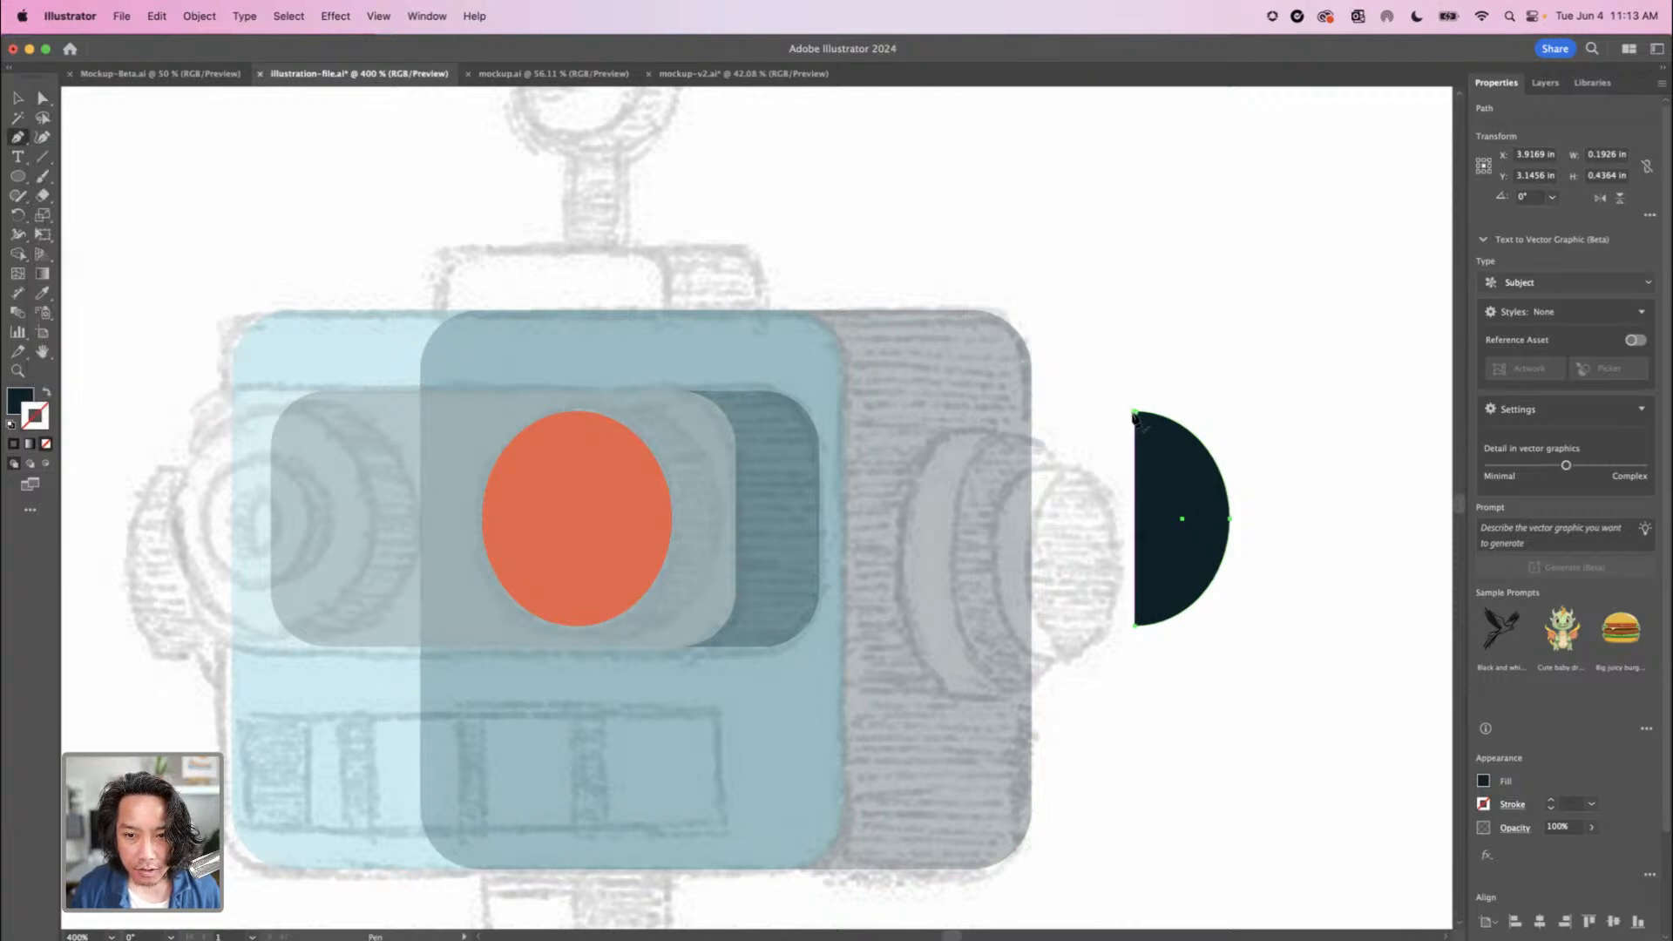
{"action": "left_click", "coordinate": [1134, 413]}
{"action": "left_click", "coordinate": [1059, 411]}
{"action": "left_click", "coordinate": [1135, 623]}
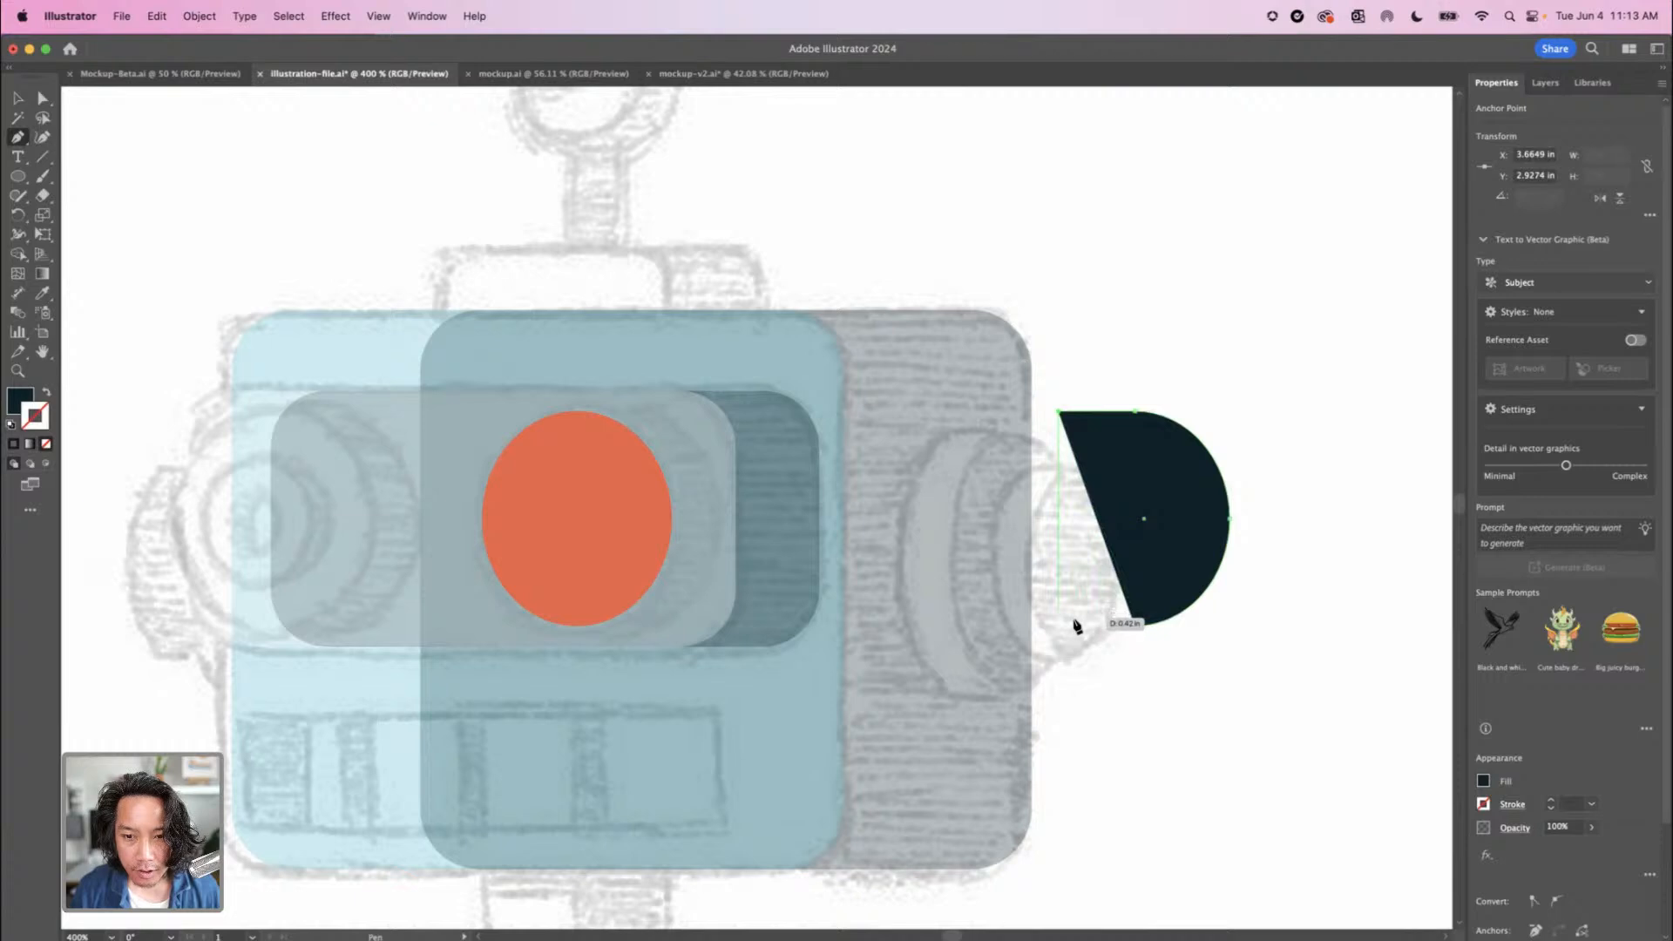
{"action": "left_click", "coordinate": [1135, 637], "text": "super"}
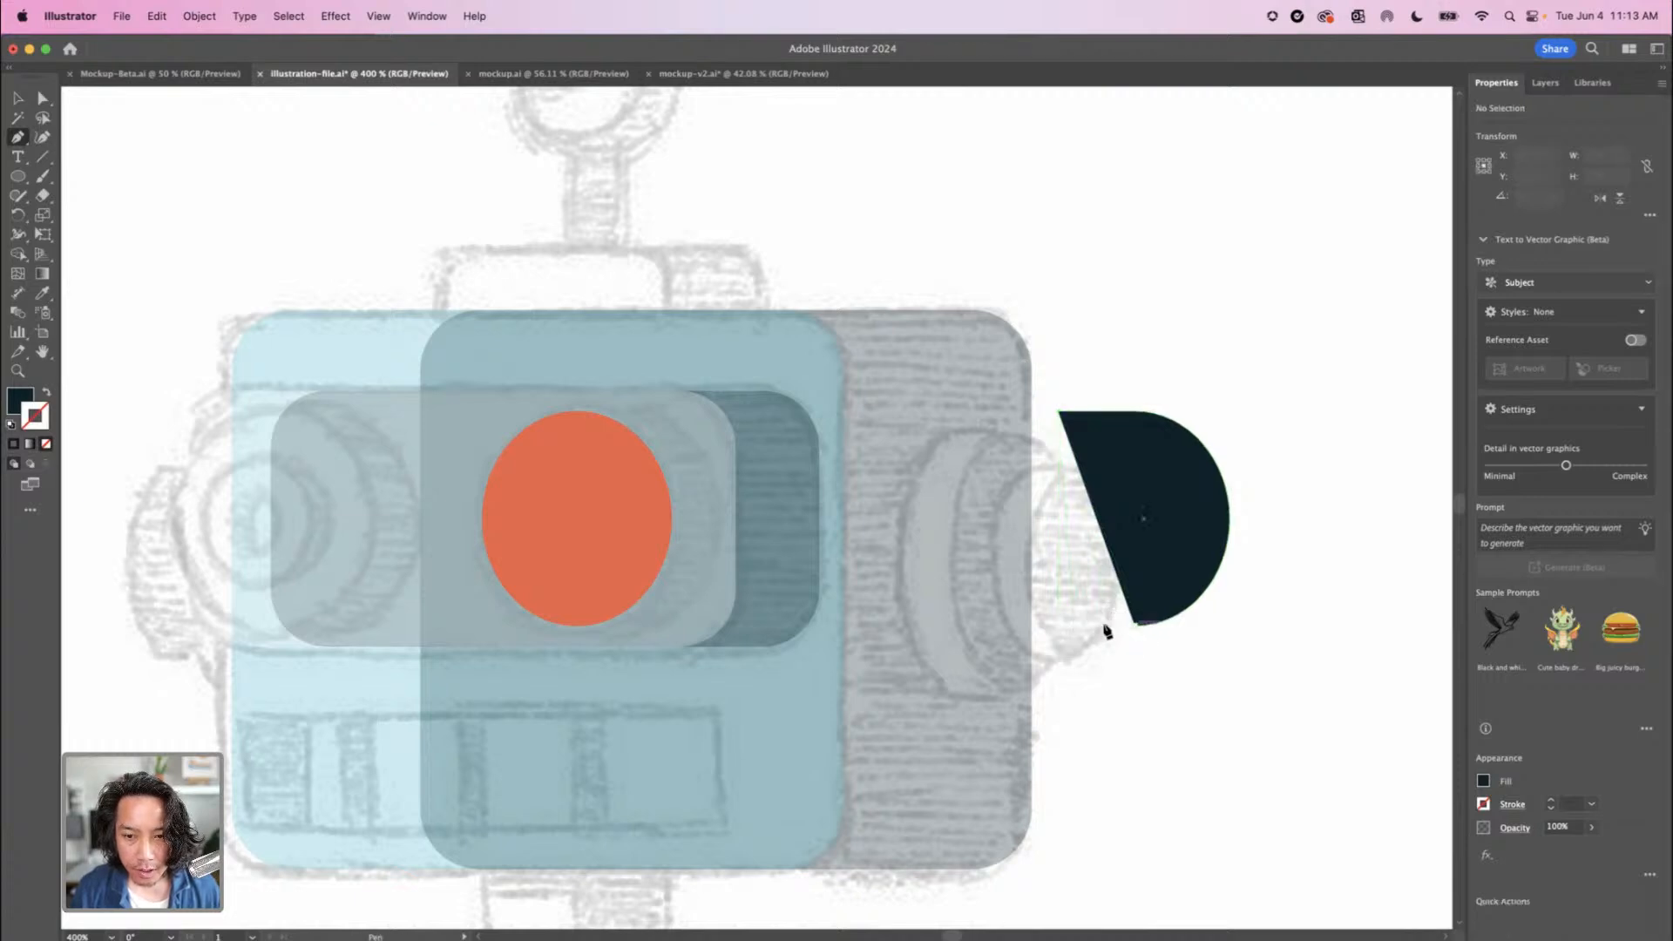
{"action": "left_click", "coordinate": [1067, 625]}
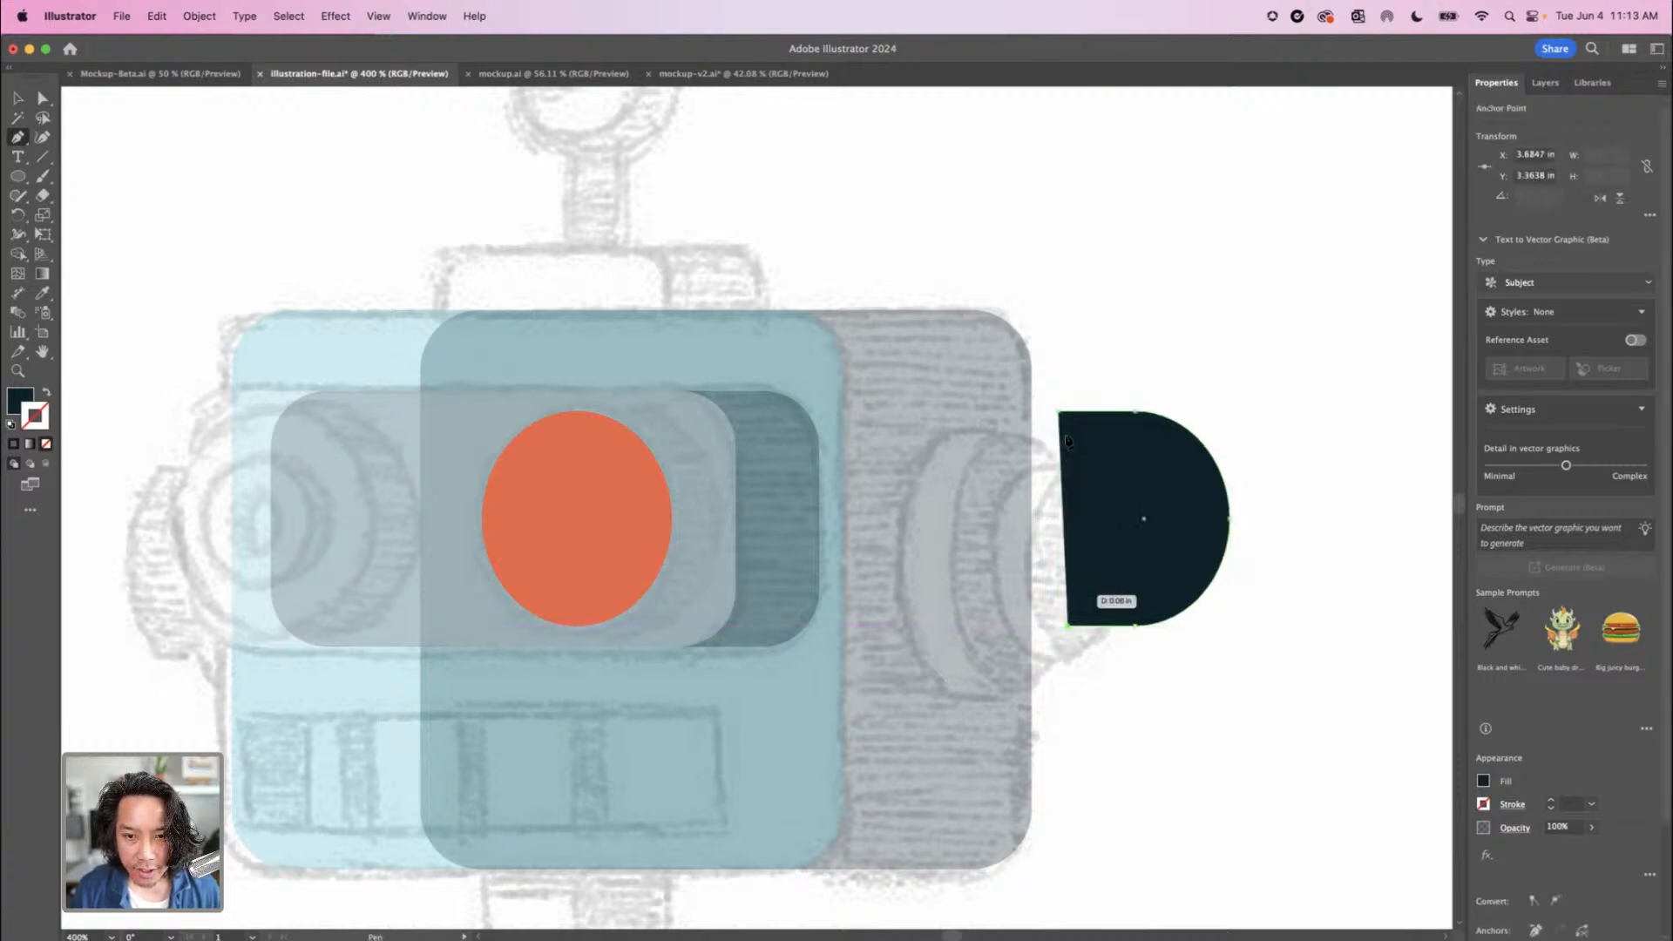
{"action": "left_click", "coordinate": [1059, 412]}
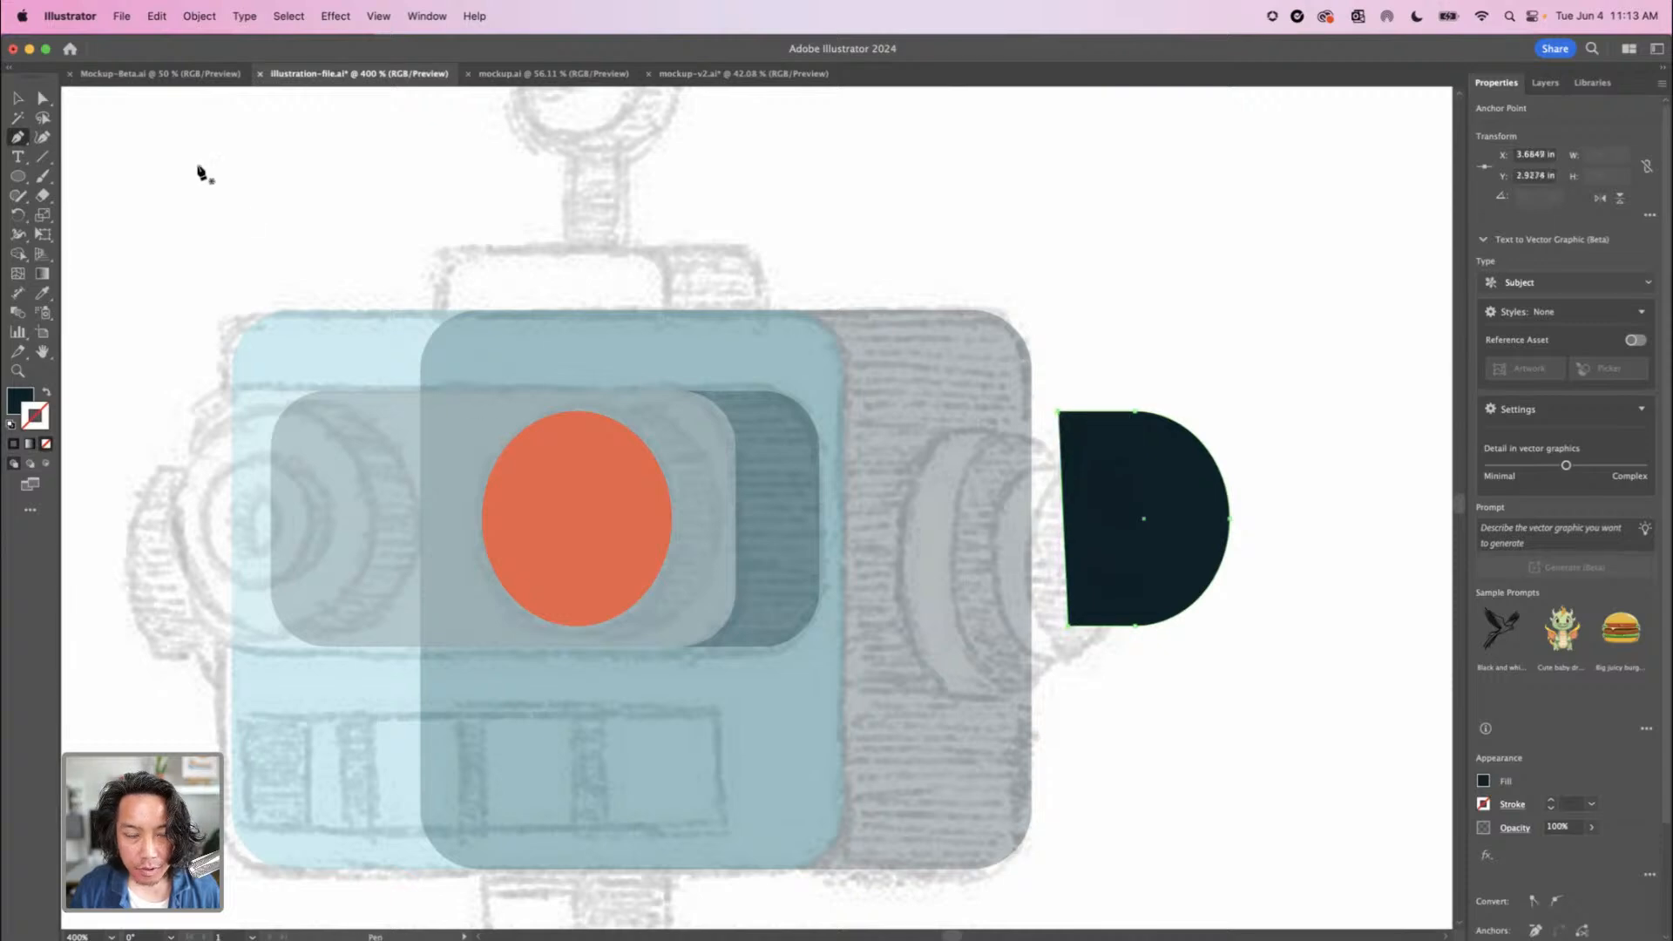
Shift the D shape's lower corner point outwards to bring it in line with the upper corner point
{"action": "key", "text": "a"}
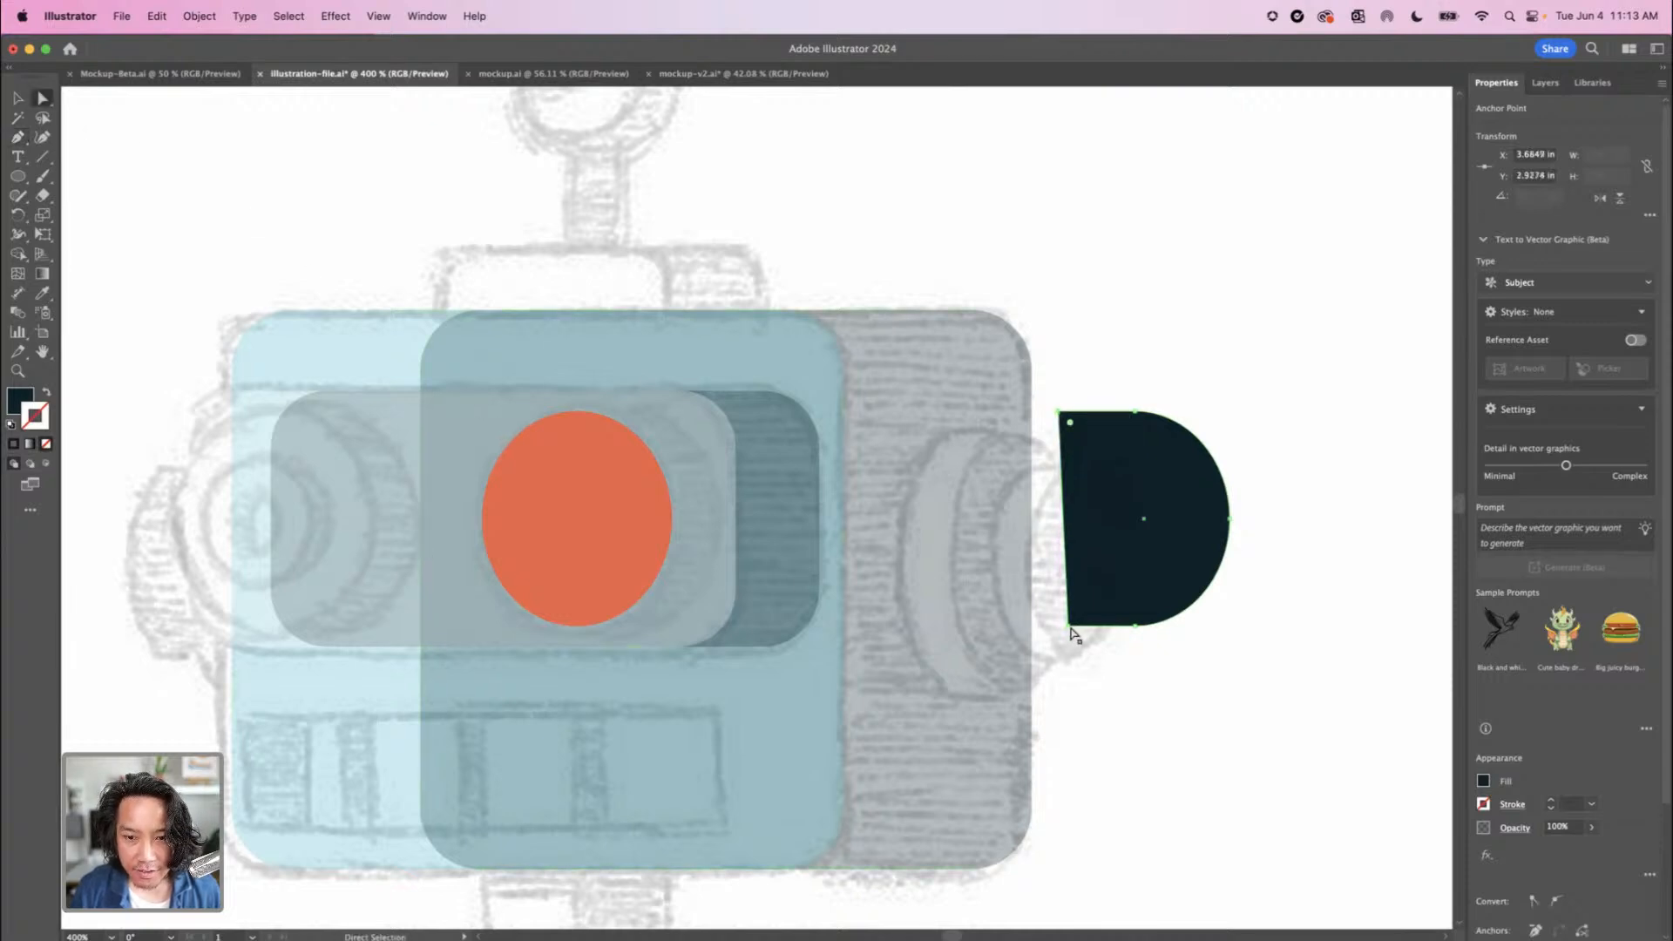
{"action": "left_click_drag", "start_coordinate": [1069, 625], "coordinate": [1063, 625]}
{"action": "key", "text": "Left"}
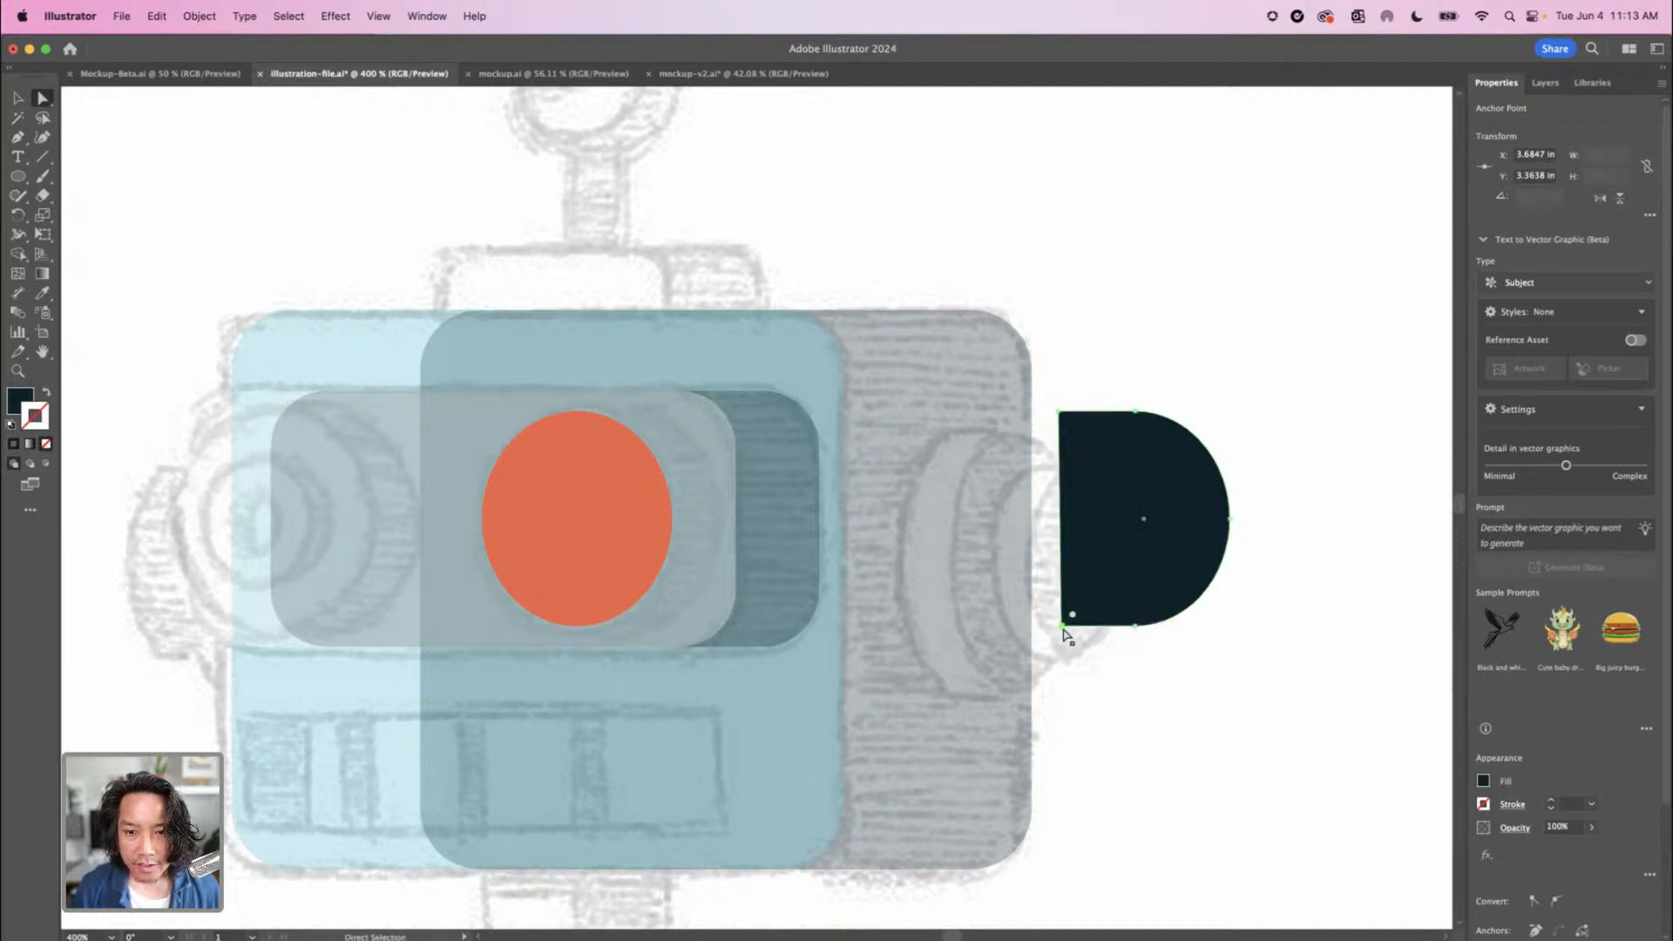
Try the D-shaped navy shadow behind the orange eye ellipse and move it back out beside the head
{"action": "left_click", "coordinate": [18, 98]}
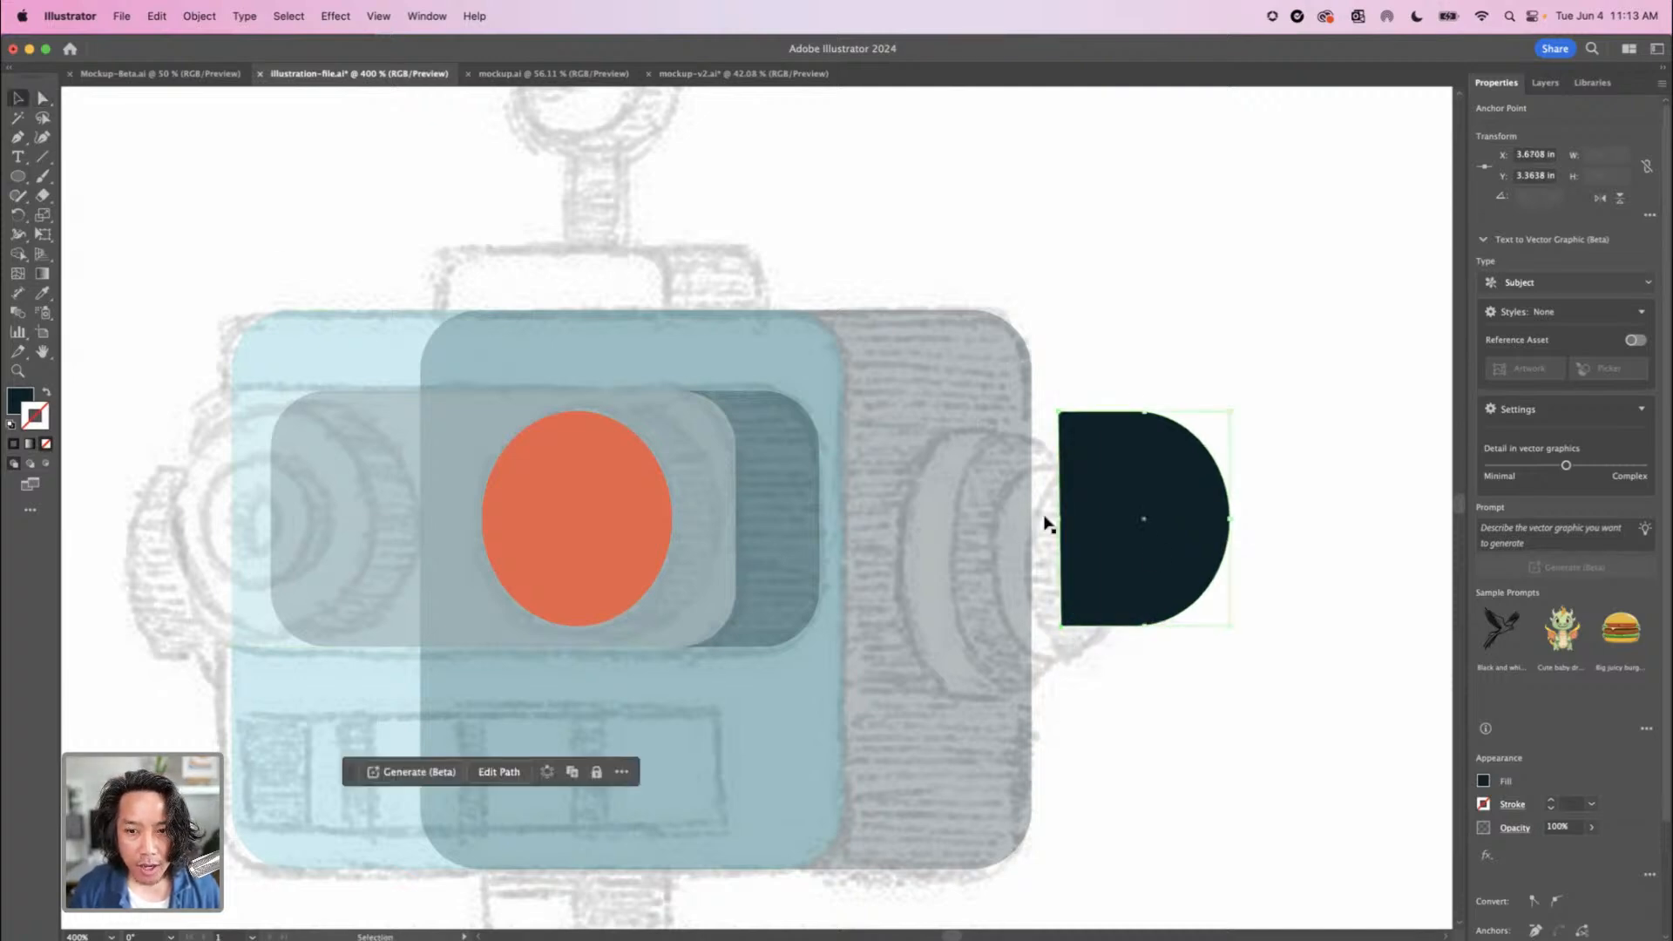
{"action": "left_click_drag", "start_coordinate": [1081, 556], "coordinate": [664, 542]}
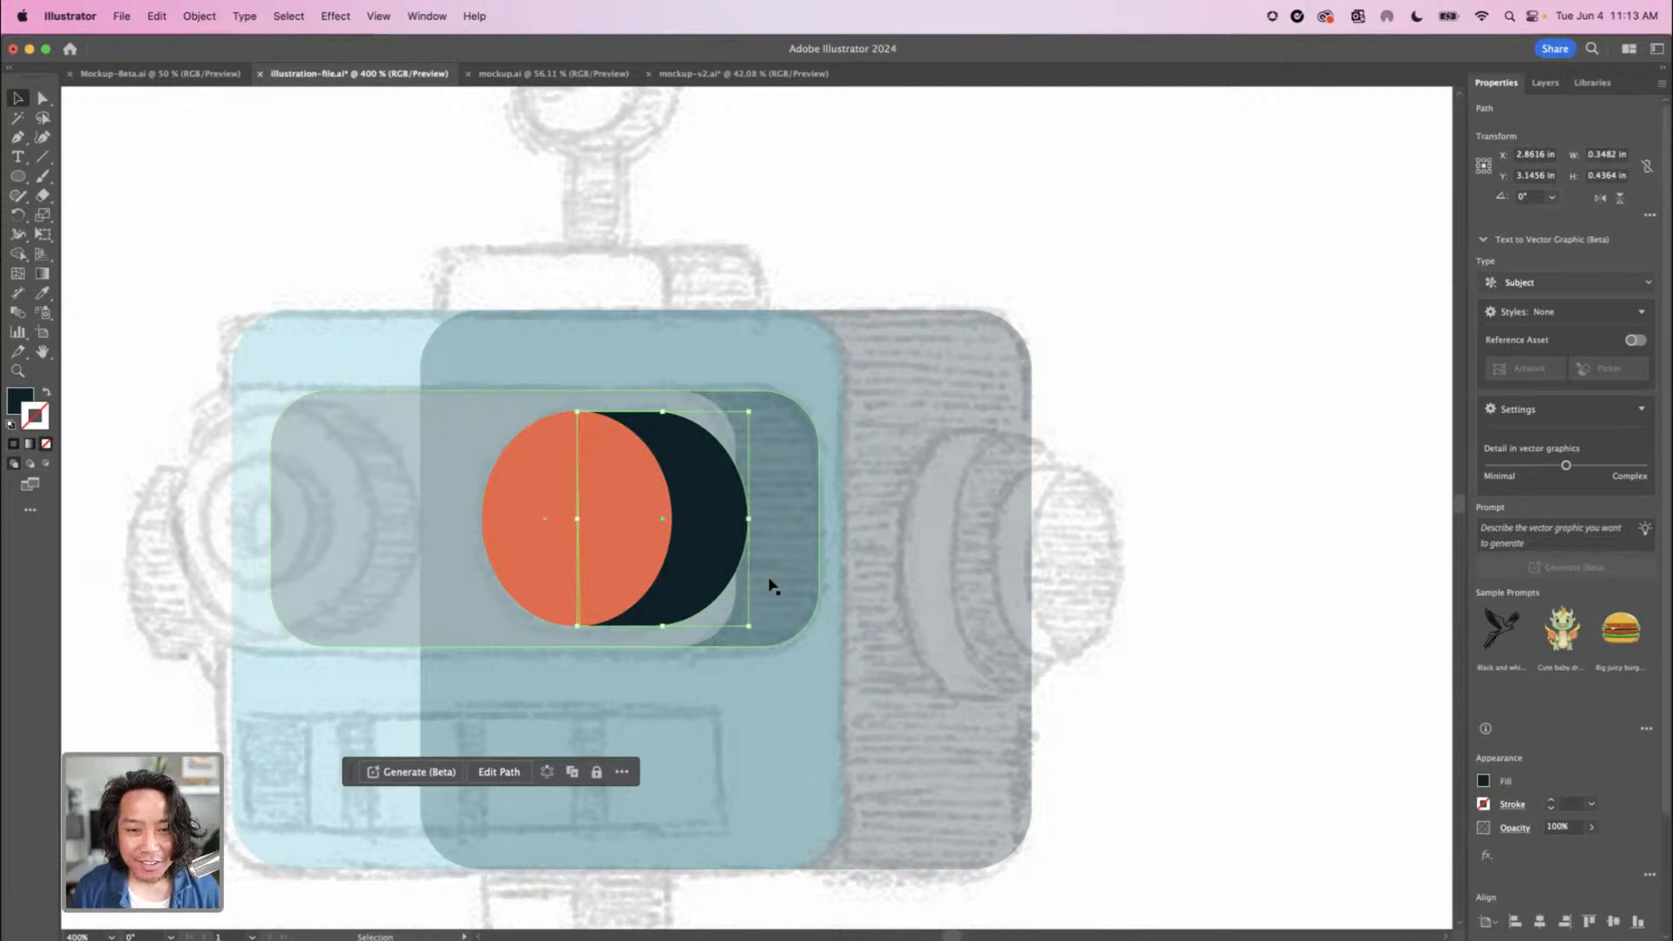
{"action": "left_click_drag", "start_coordinate": [692, 556], "coordinate": [1163, 550]}
Narrow the navy D shape to about 0.27 in wide by moving both corner points of its straight edge towards the curve
{"action": "key", "text": "super+shift+a"}
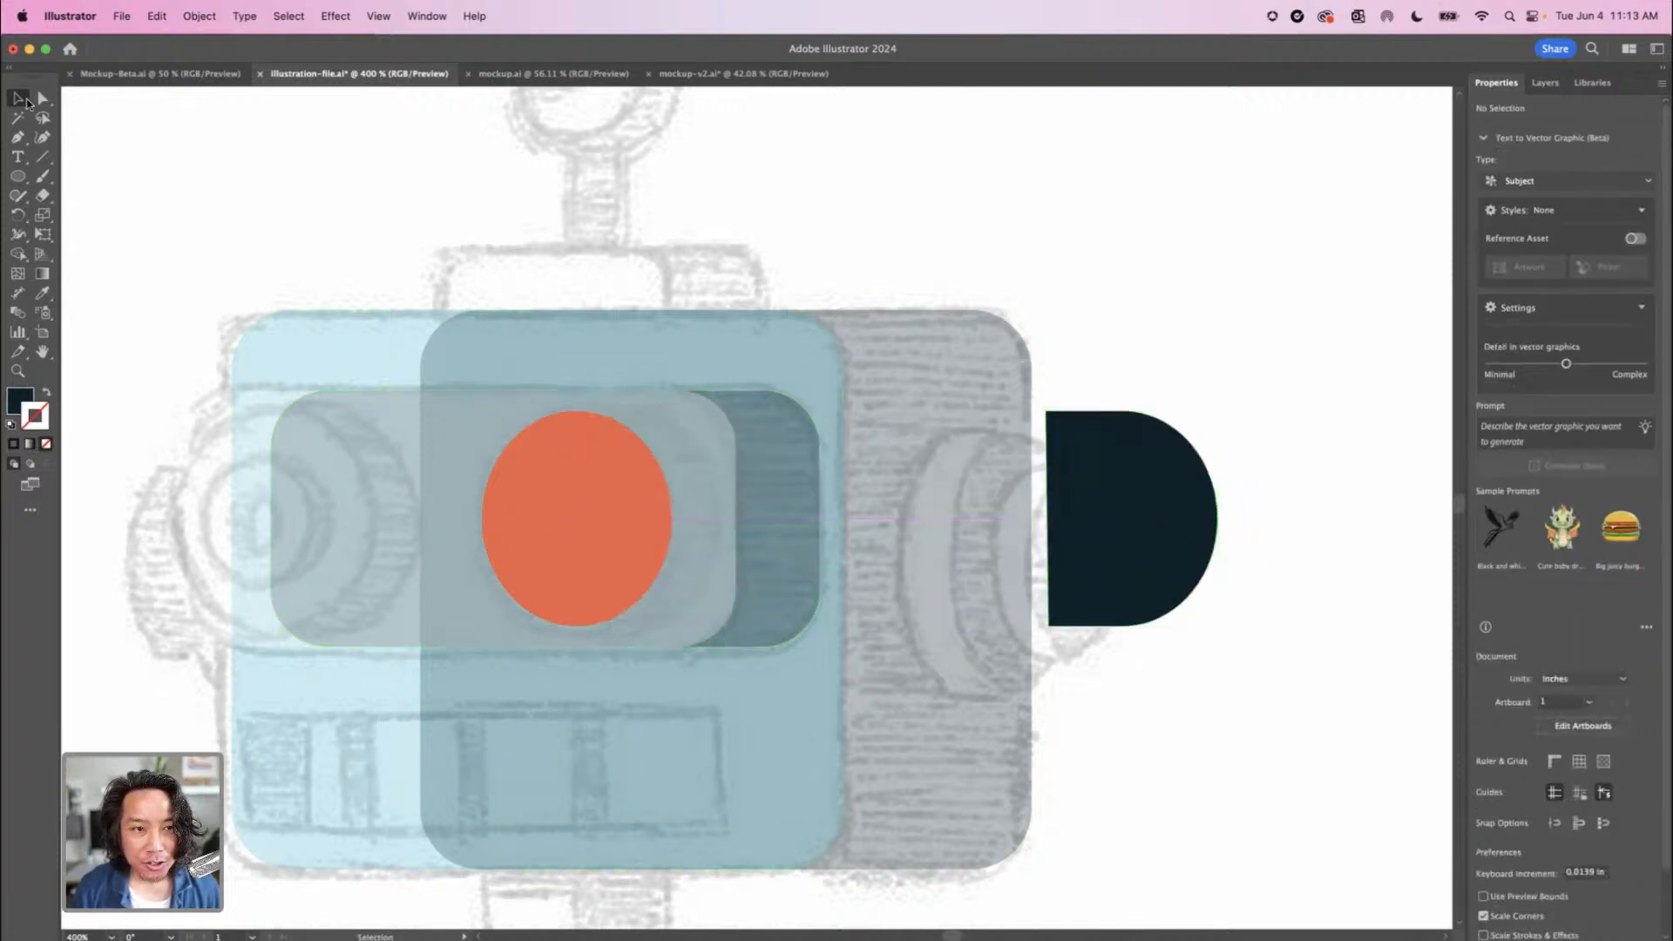
{"action": "left_click", "coordinate": [40, 100]}
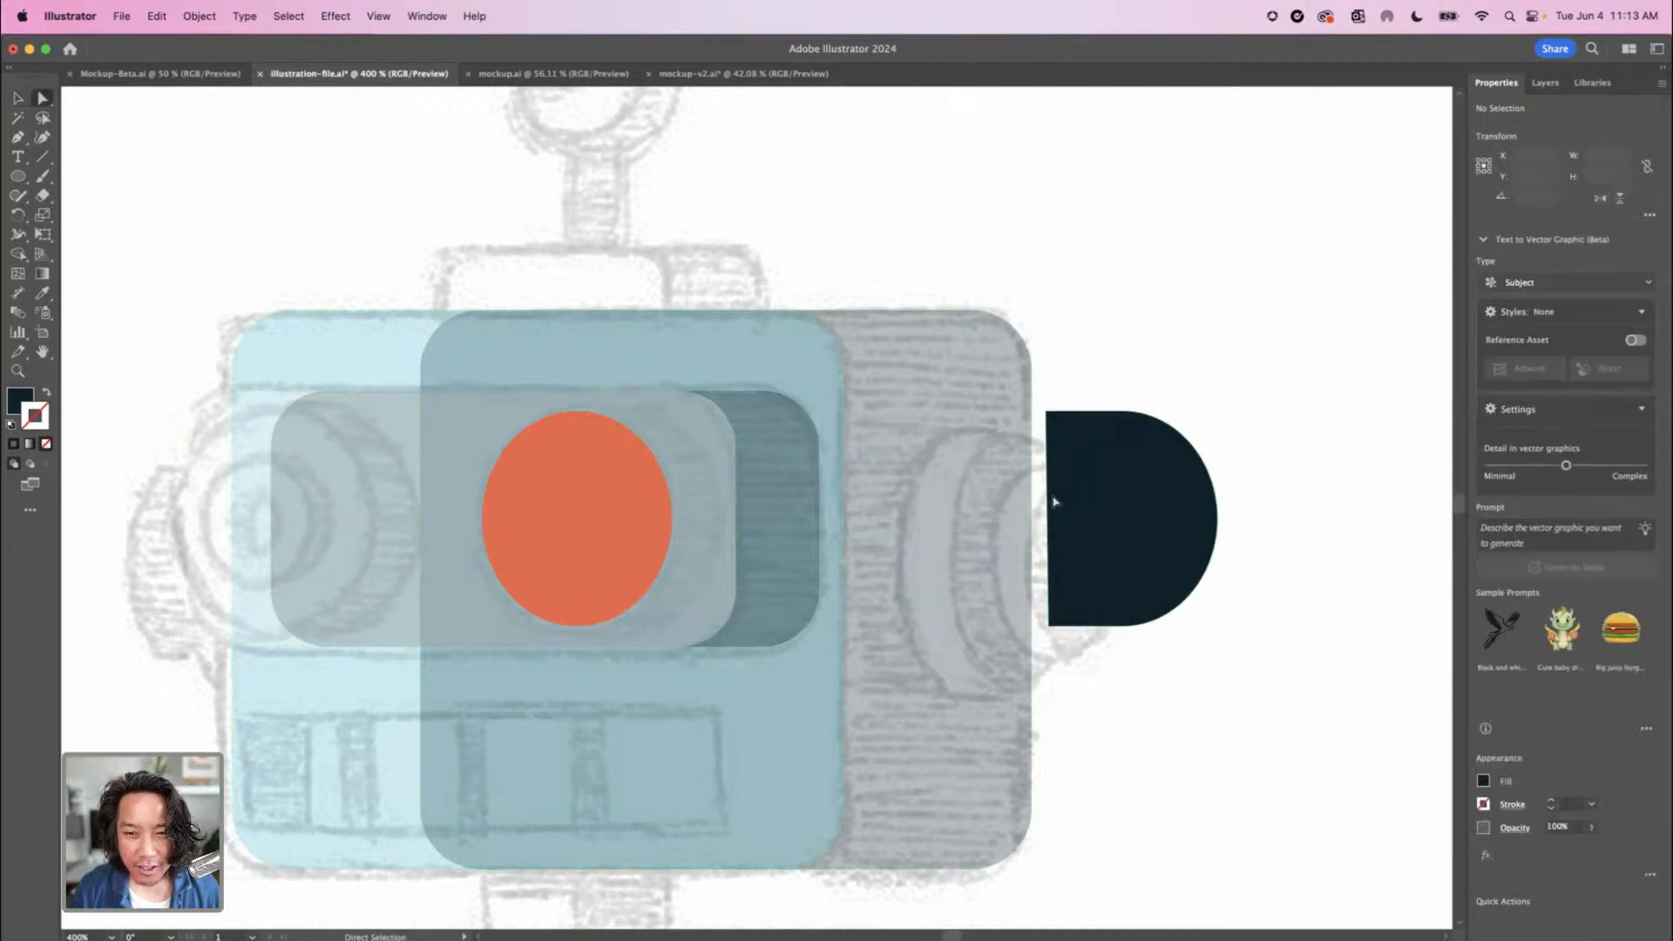
{"action": "mouse_move", "coordinate": [1074, 655]}
{"action": "left_mouse_down"}
{"action": "mouse_move", "coordinate": [1057, 639]}
{"action": "mouse_move", "coordinate": [1089, 629]}
{"action": "left_mouse_up"}
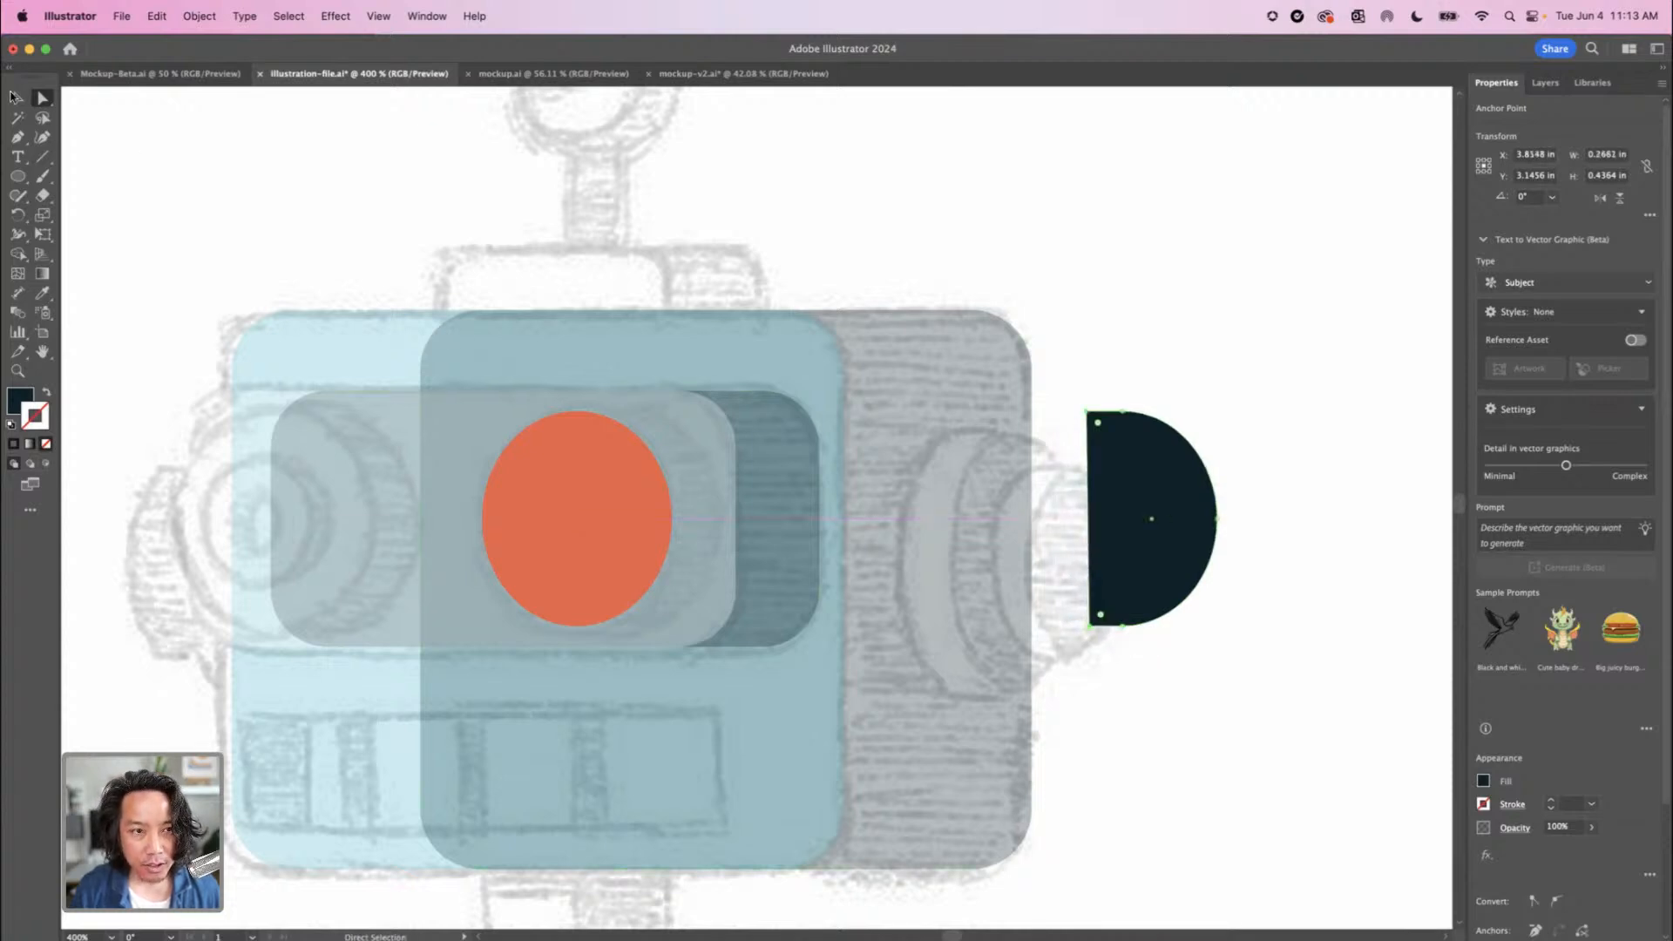
{"action": "left_click", "coordinate": [14, 96]}
{"action": "key", "text": "super+shift+a"}
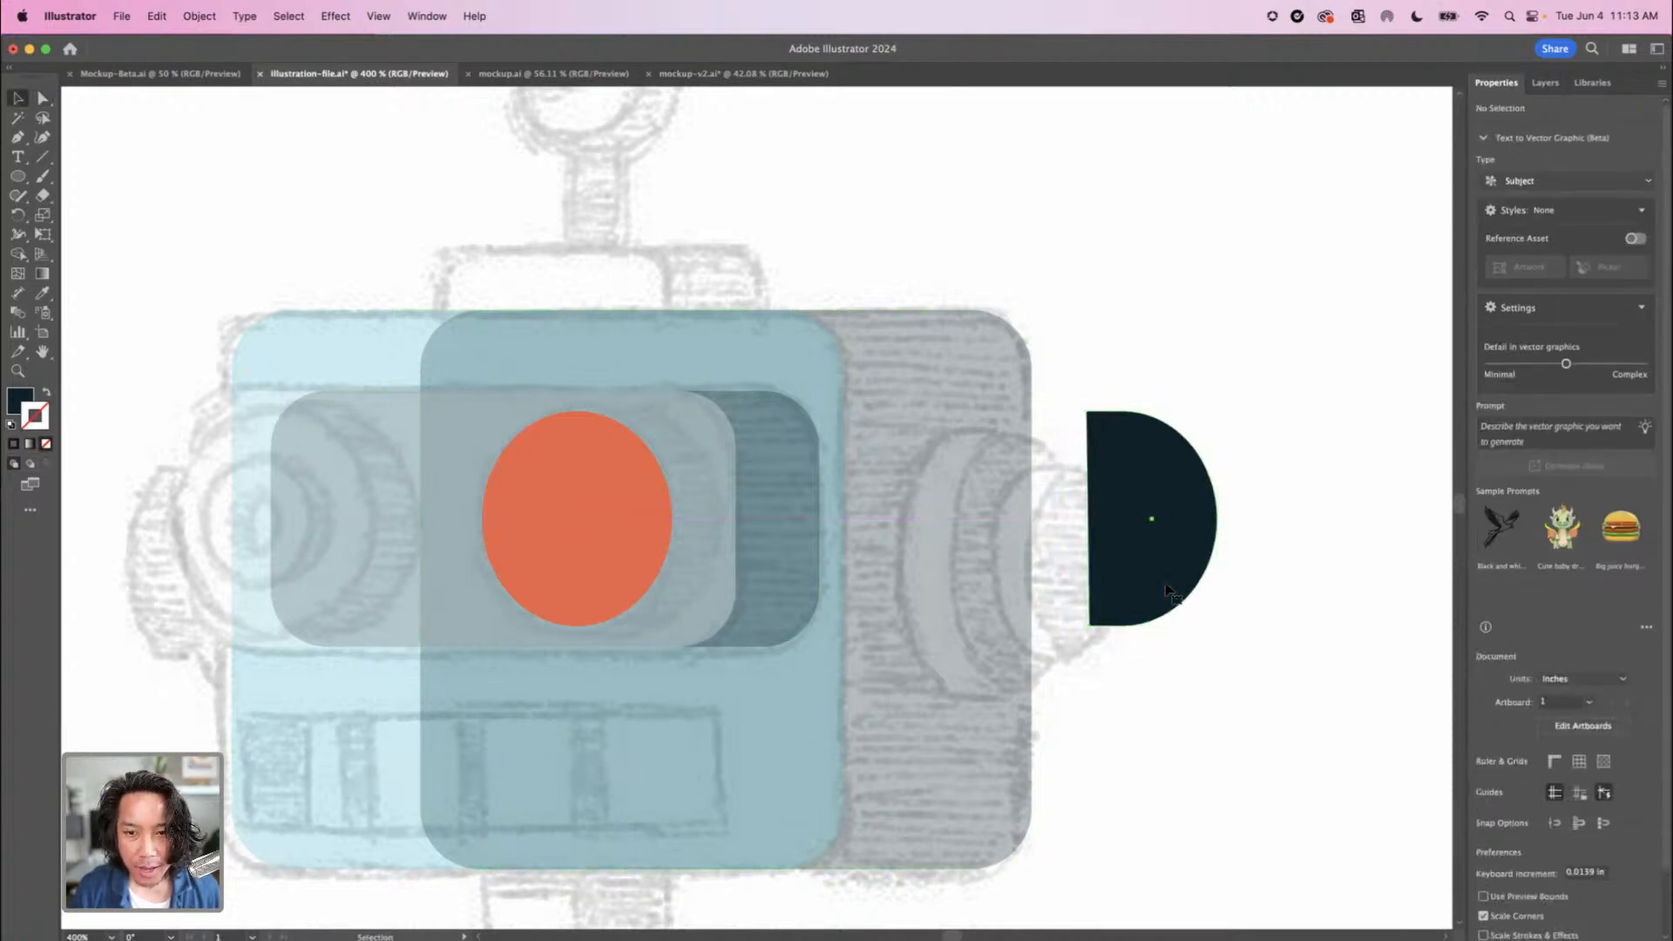
Place the narrowed navy D shape behind the orange eye ellipse as its side shadow, level with the ellipse's edges
{"action": "left_click_drag", "start_coordinate": [1168, 593], "coordinate": [661, 567]}
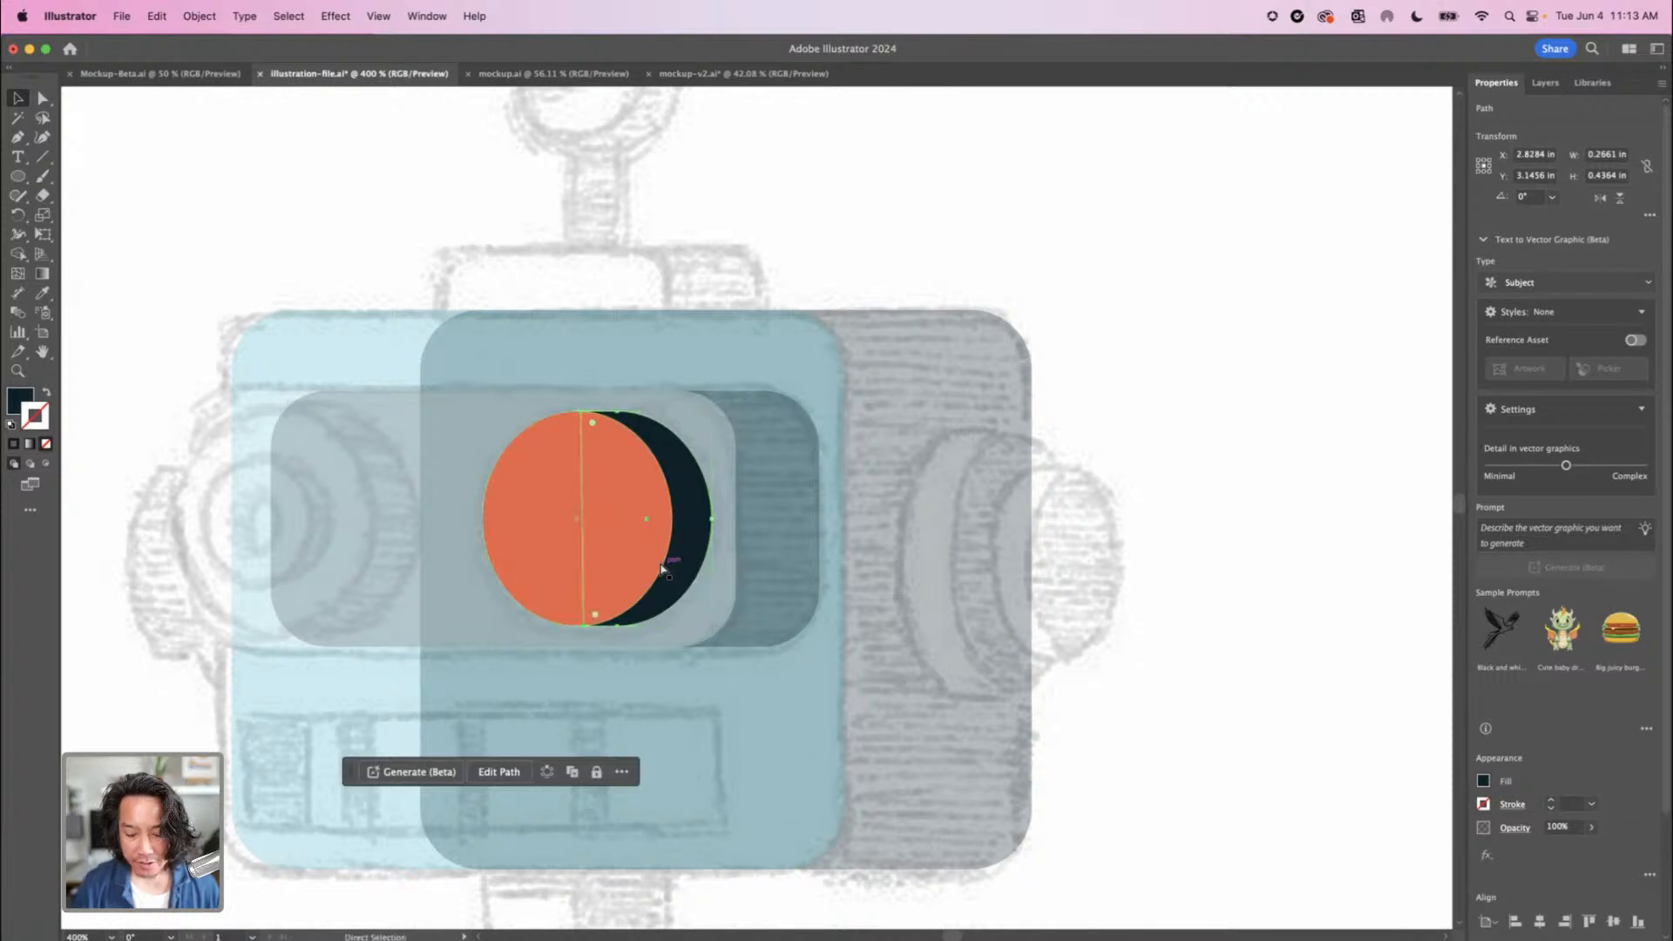
{"action": "key", "text": "super+equal"}
{"action": "key", "text": "super+equal"}
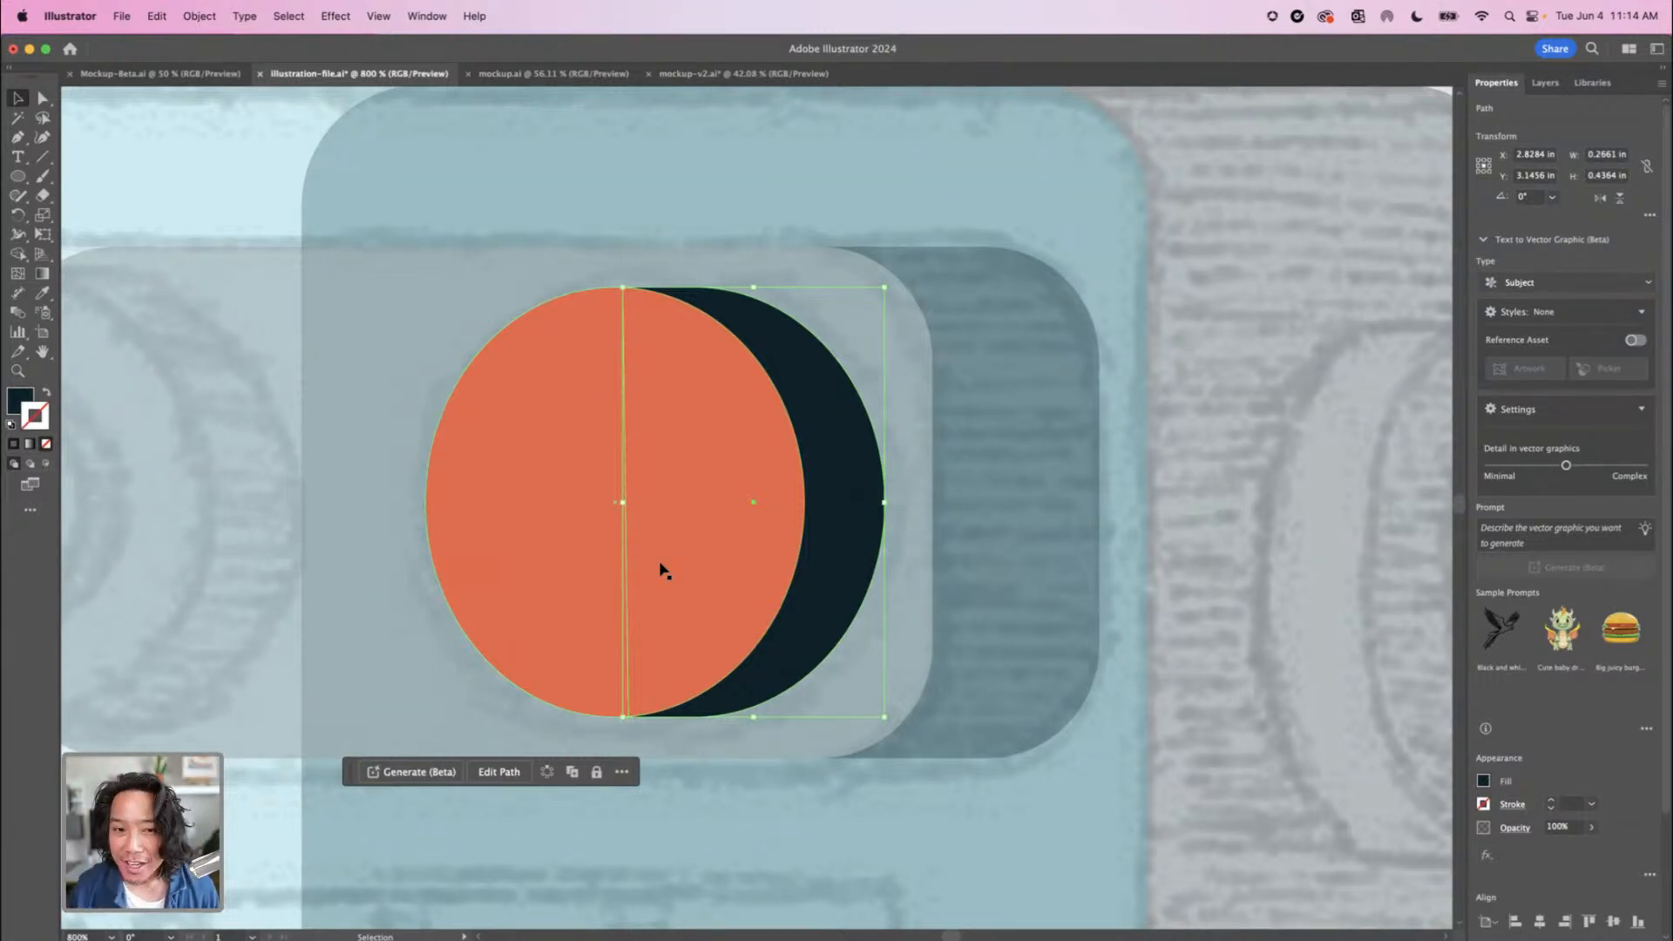
{"action": "key", "text": "super+minus"}
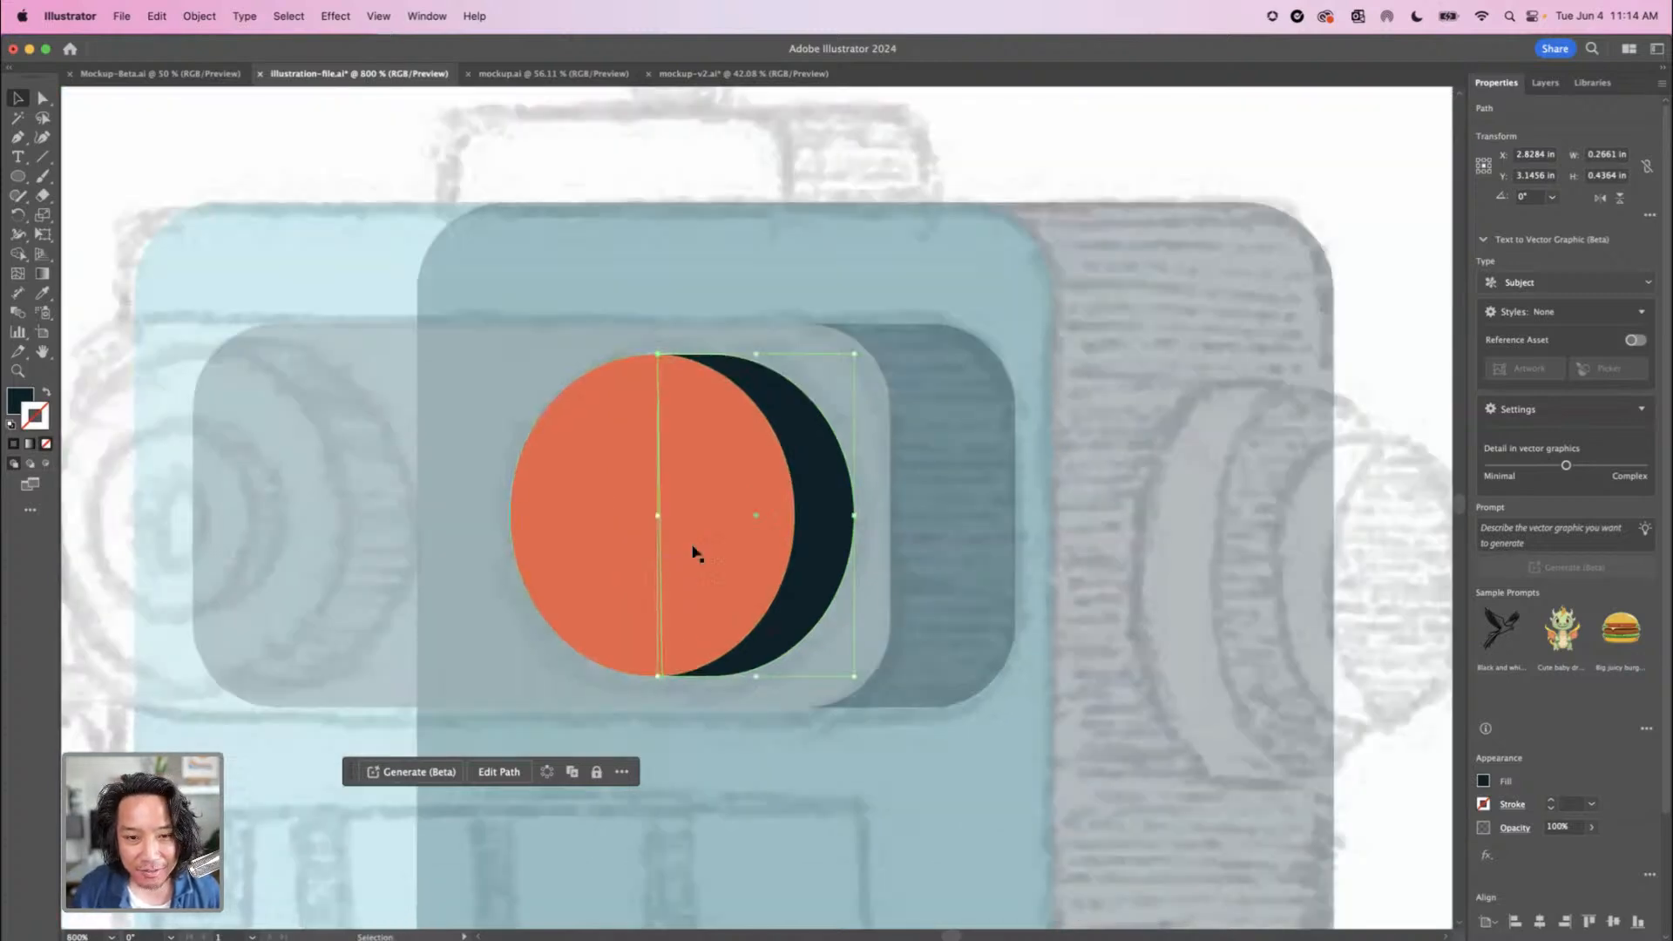
{"action": "left_click", "coordinate": [1386, 660]}
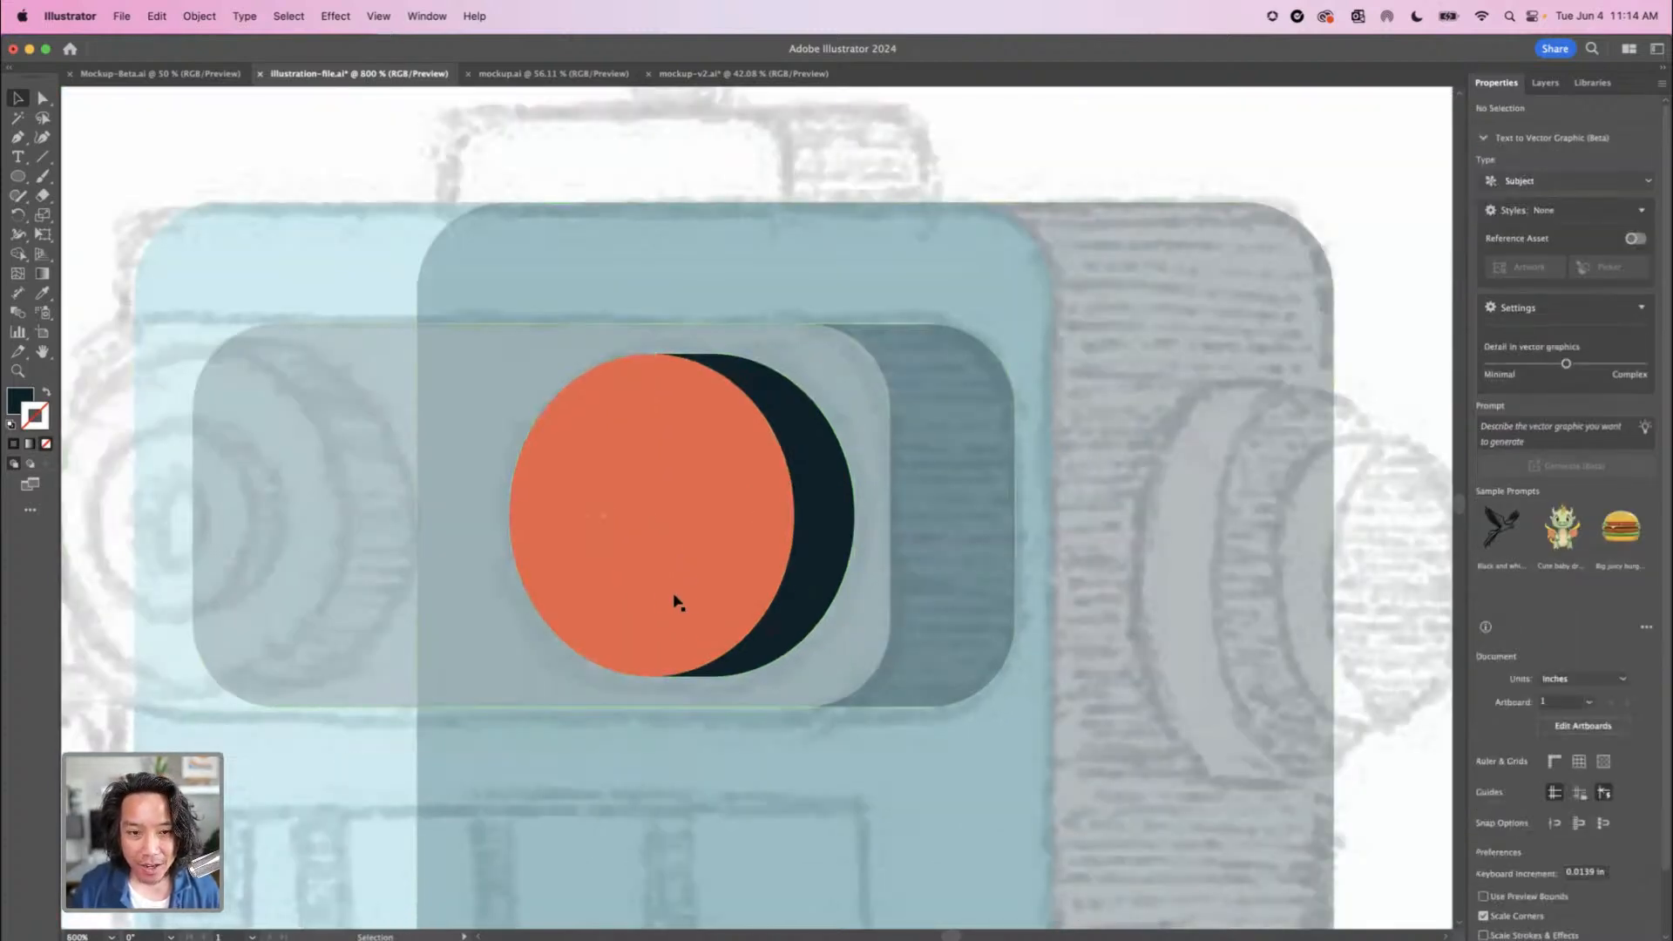
Create a copy of the orange eye ellipse in place and scale it down about its centre to about 0.27 by 0.30 in
{"action": "left_click", "coordinate": [642, 580]}
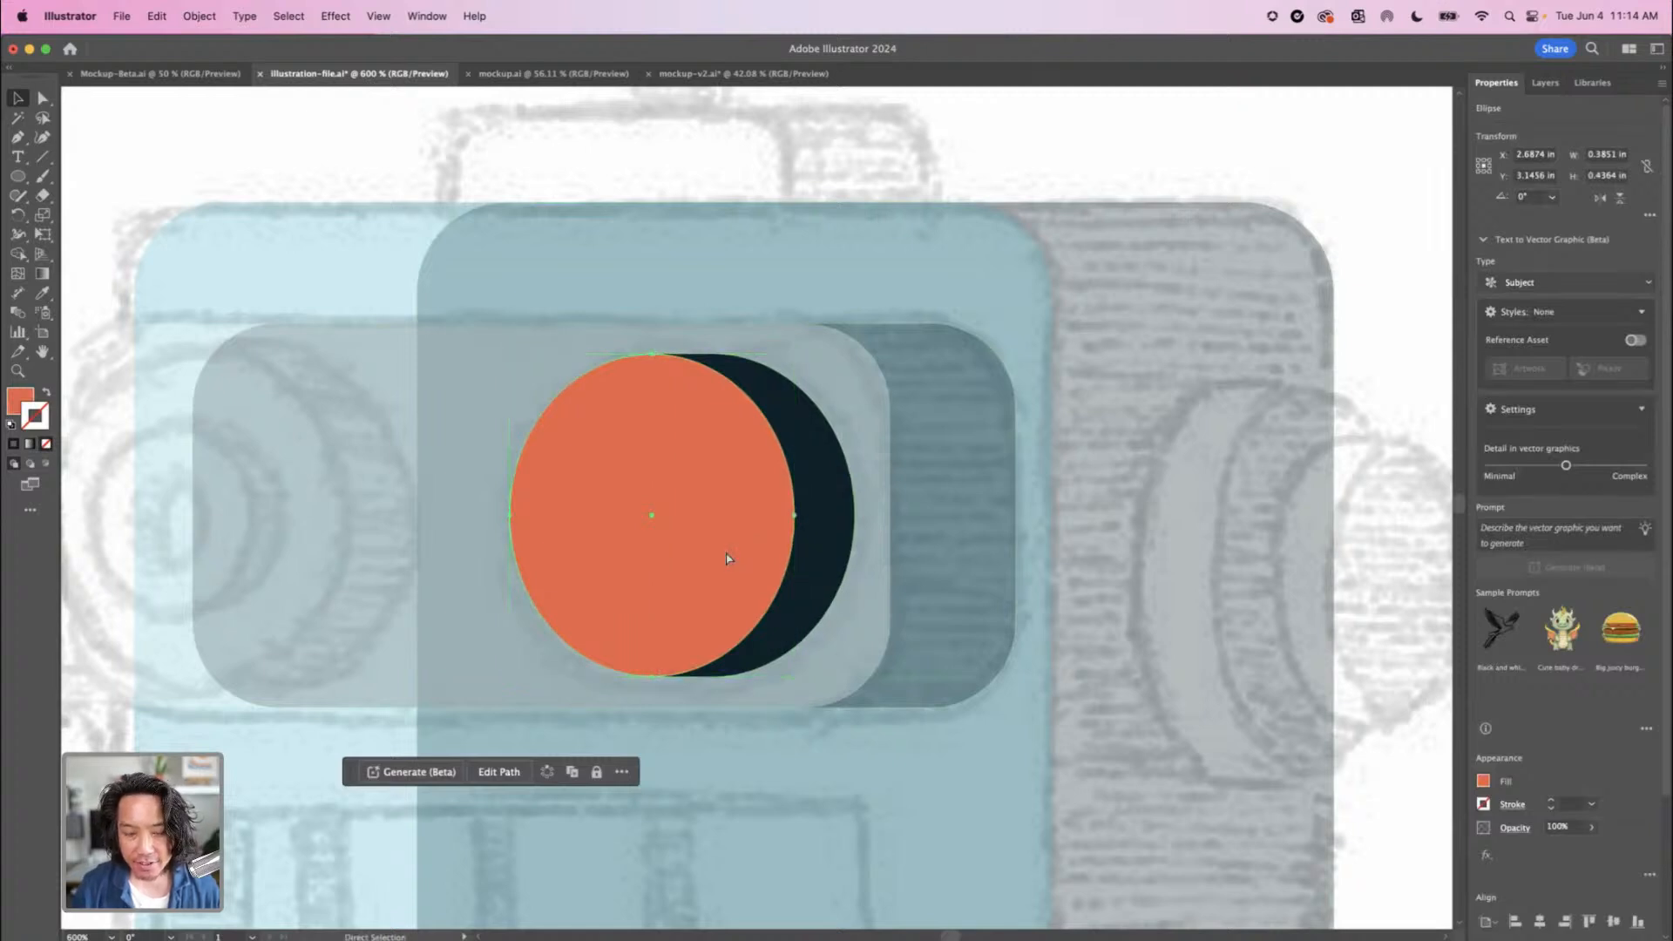
{"action": "key", "text": "super+minus"}
{"action": "key", "text": "super+minus"}
{"action": "key", "text": "super+minus"}
{"action": "scroll", "coordinate": [695, 616], "scroll_direction": "right", "scroll_amount": 10}
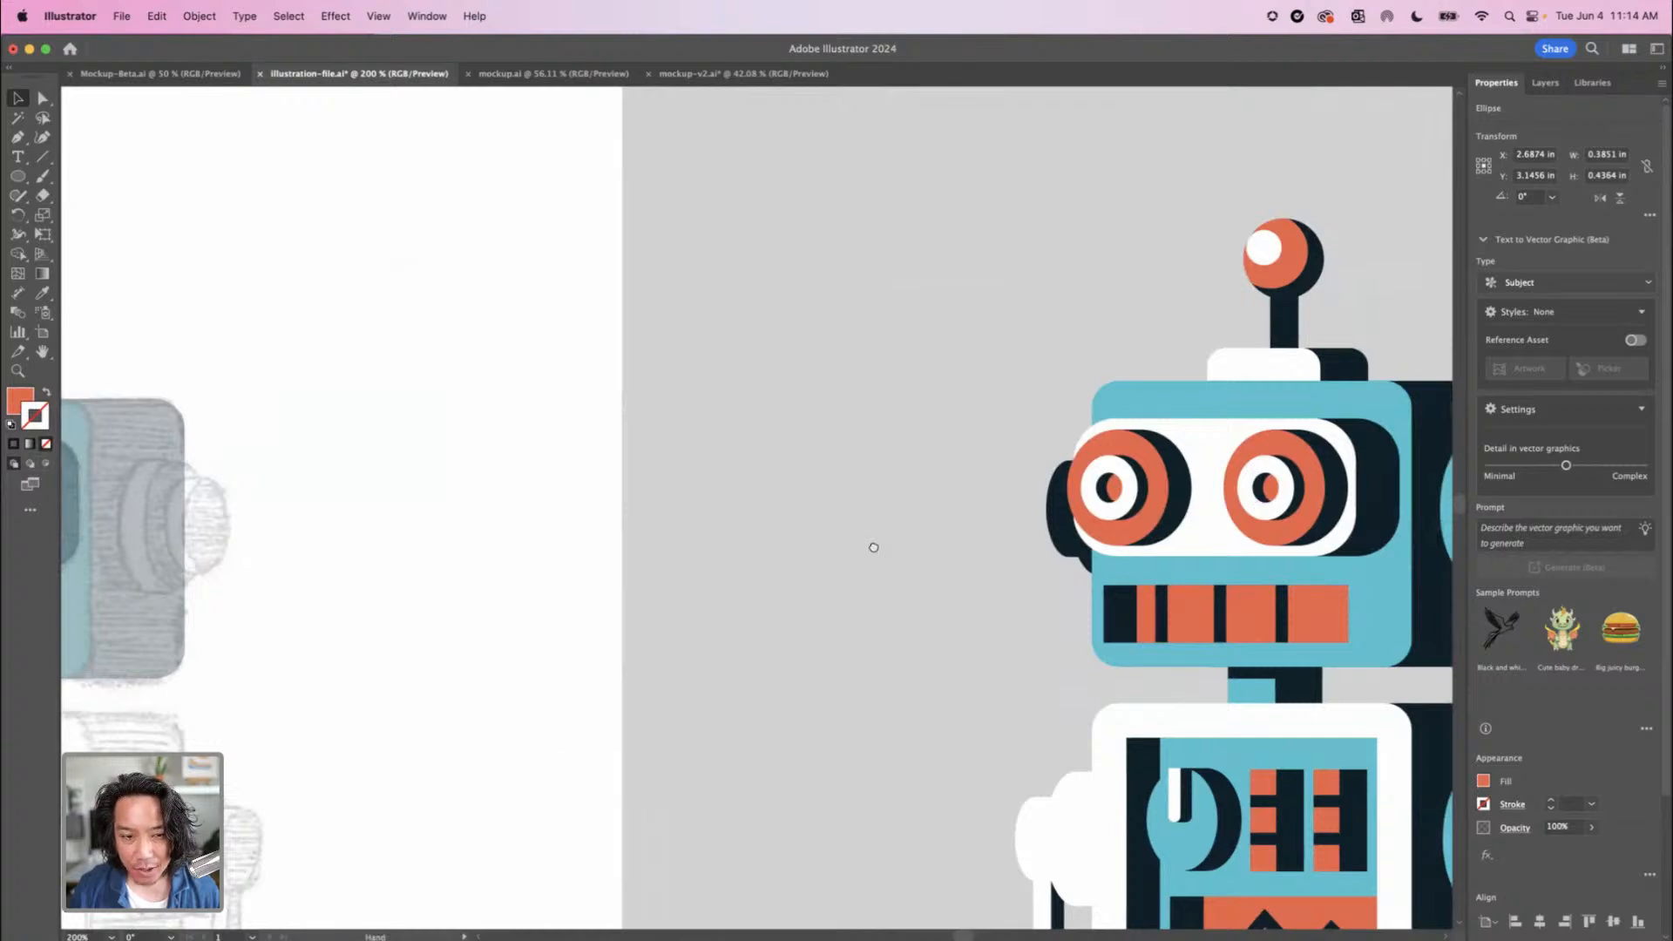
{"action": "scroll", "coordinate": [870, 549], "scroll_direction": "left", "scroll_amount": 5}
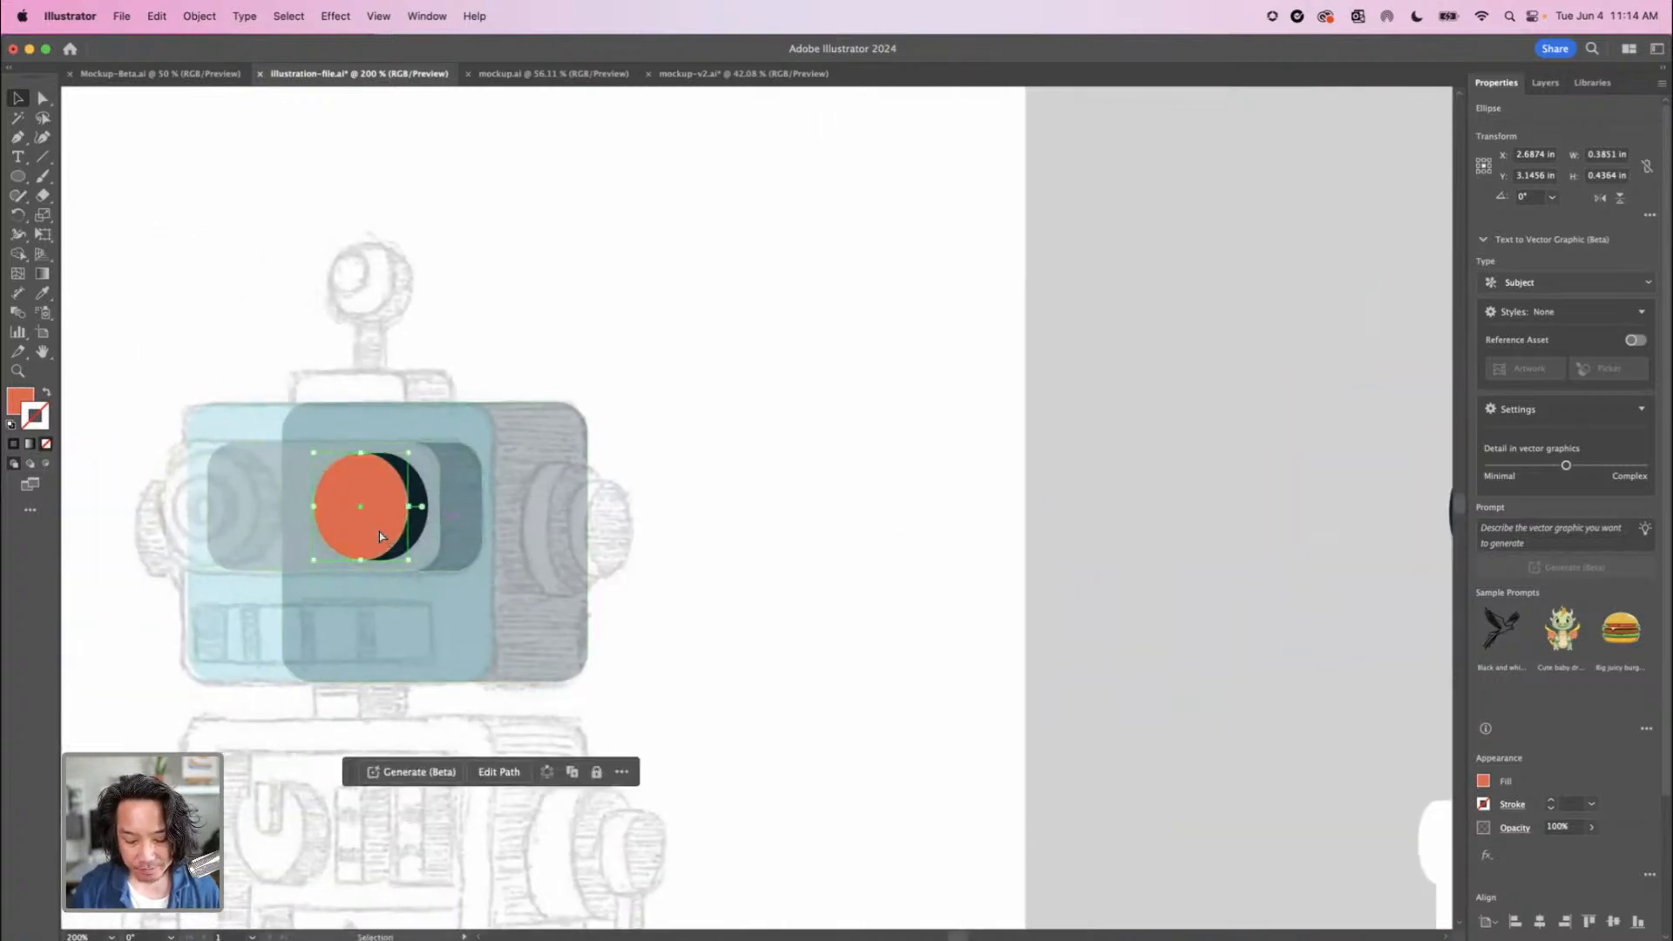
{"action": "key", "text": "super+plus"}
{"action": "key", "text": "super+plus"}
{"action": "key", "text": "super+plus"}
{"action": "key", "text": "super+plus"}
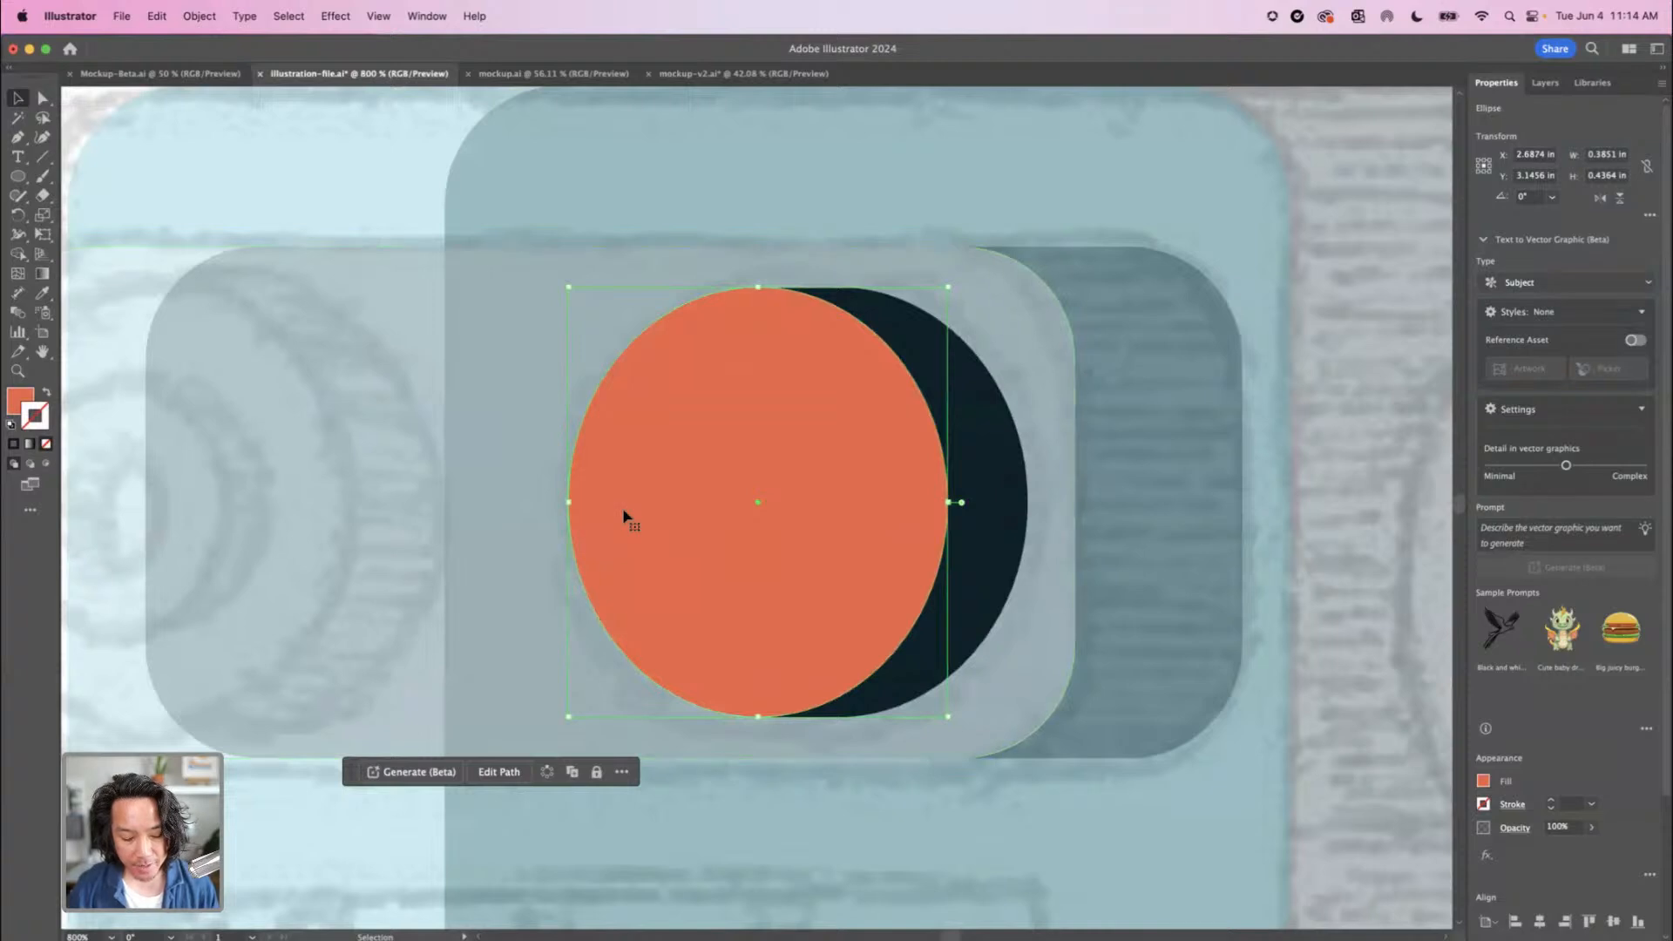
{"action": "key", "text": "a"}
{"action": "key", "text": "v"}
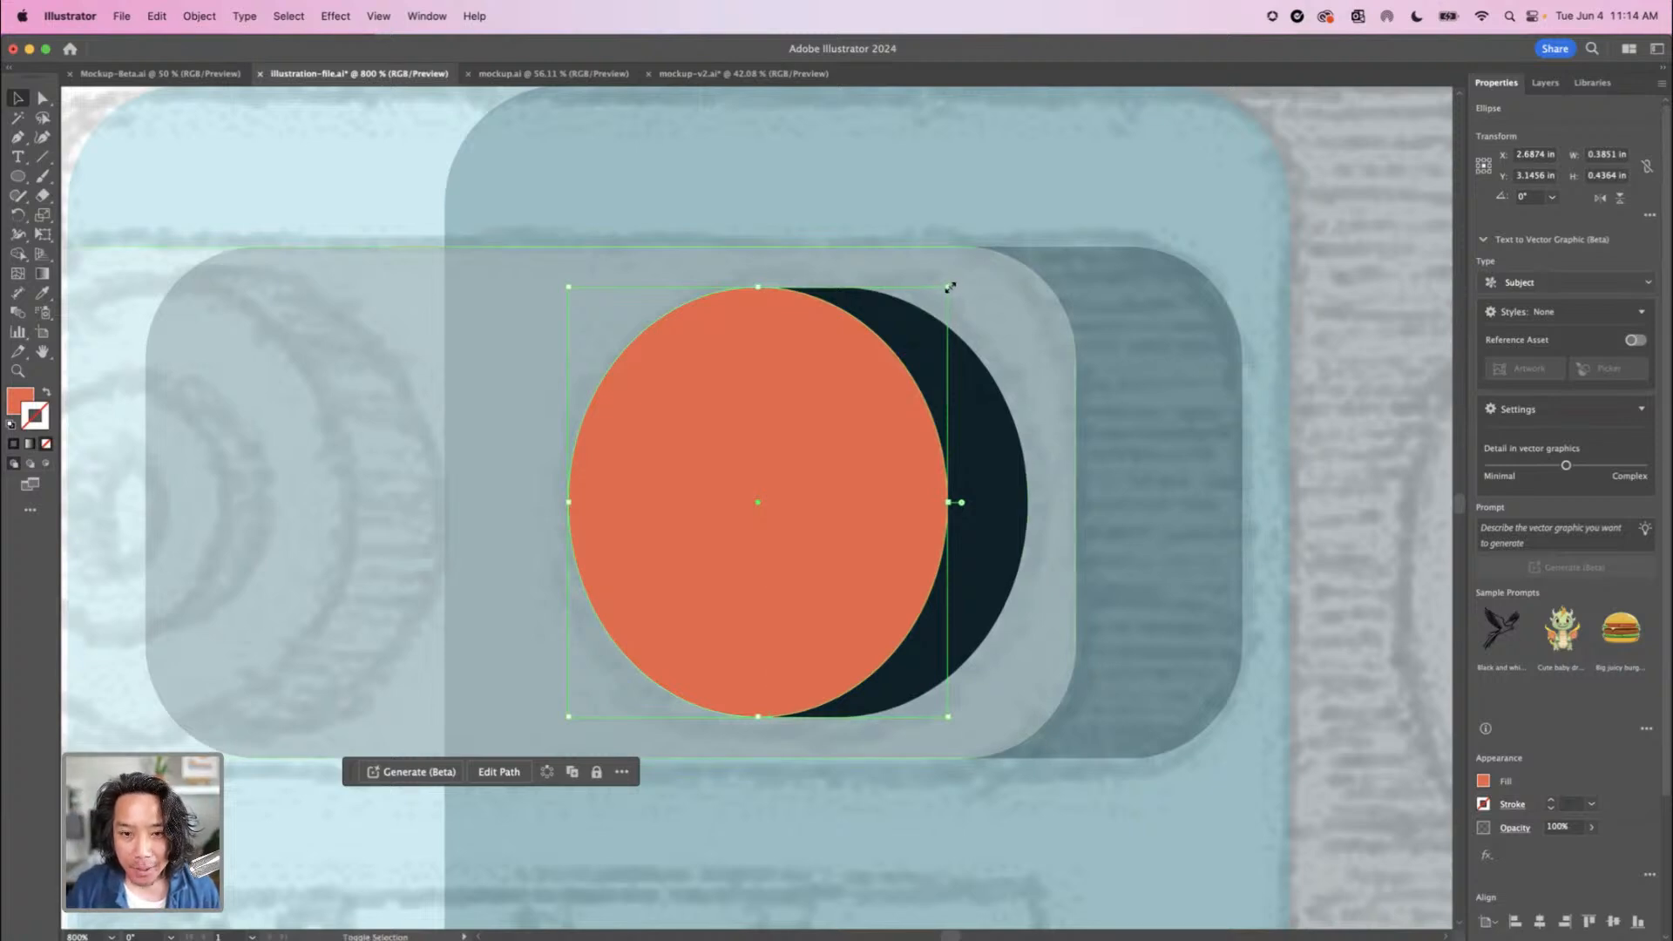
{"action": "left_click_drag", "start_coordinate": [951, 288], "coordinate": [889, 321]}
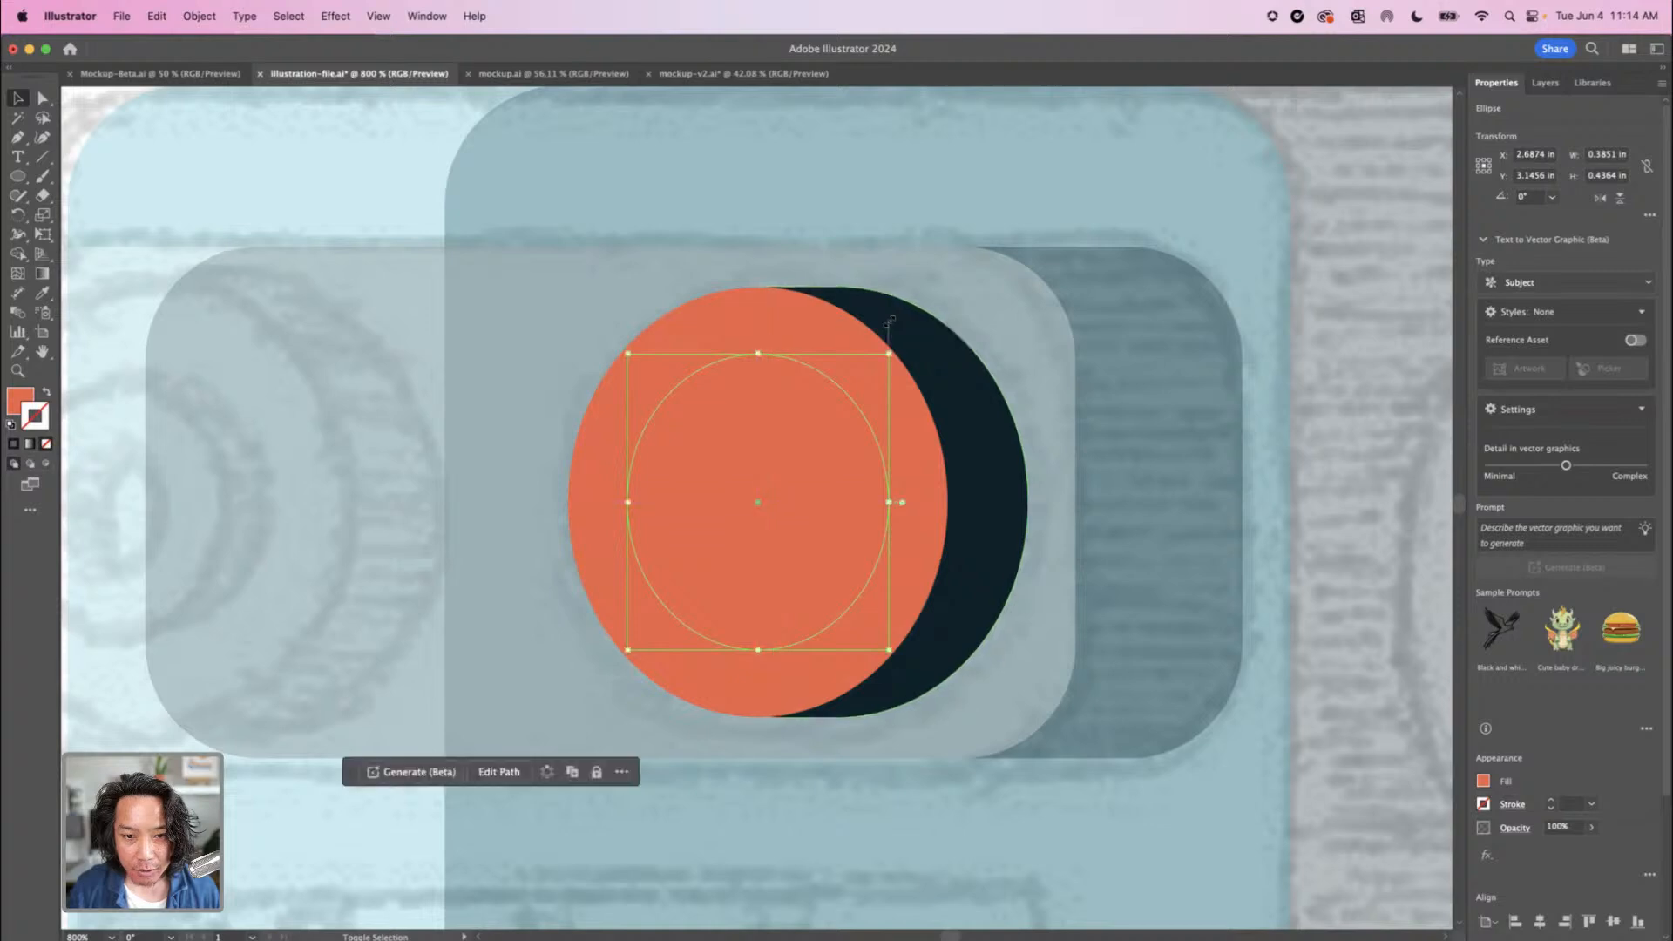
Fill the smaller inner eye ellipse with white, hex ffffff
{"action": "key", "text": "super+minus"}
{"action": "key", "text": "super+minus"}
{"action": "key", "text": "super+minus"}
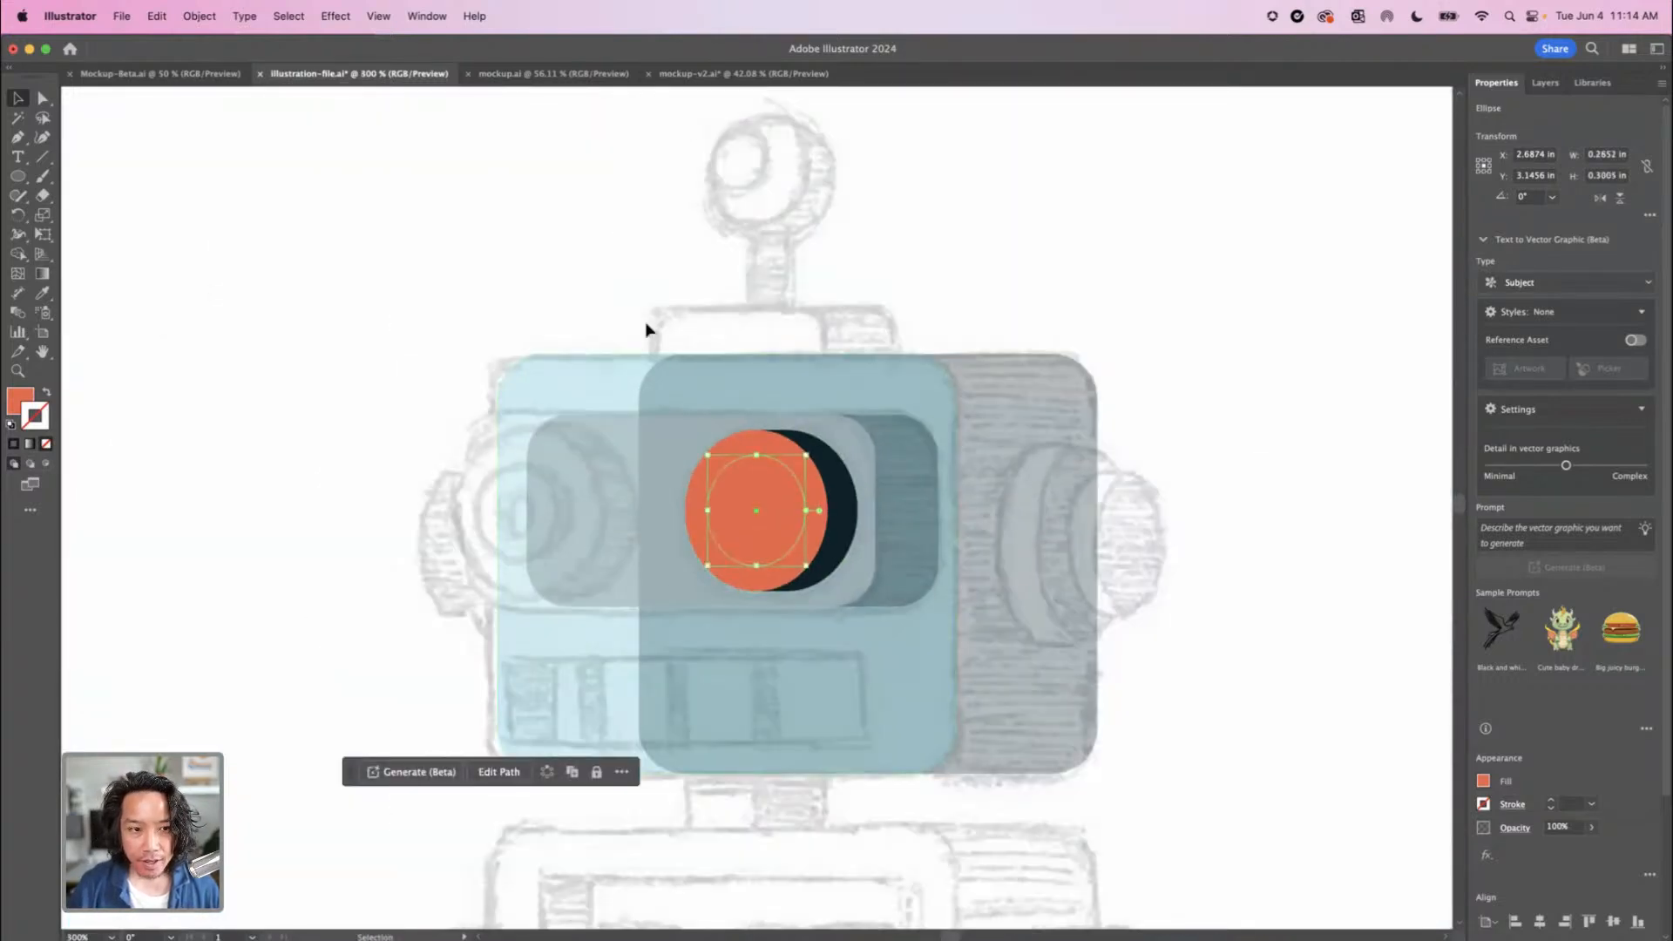
{"action": "left_click", "coordinate": [41, 293]}
{"action": "left_click_drag", "start_coordinate": [1062, 593], "coordinate": [372, 555]}
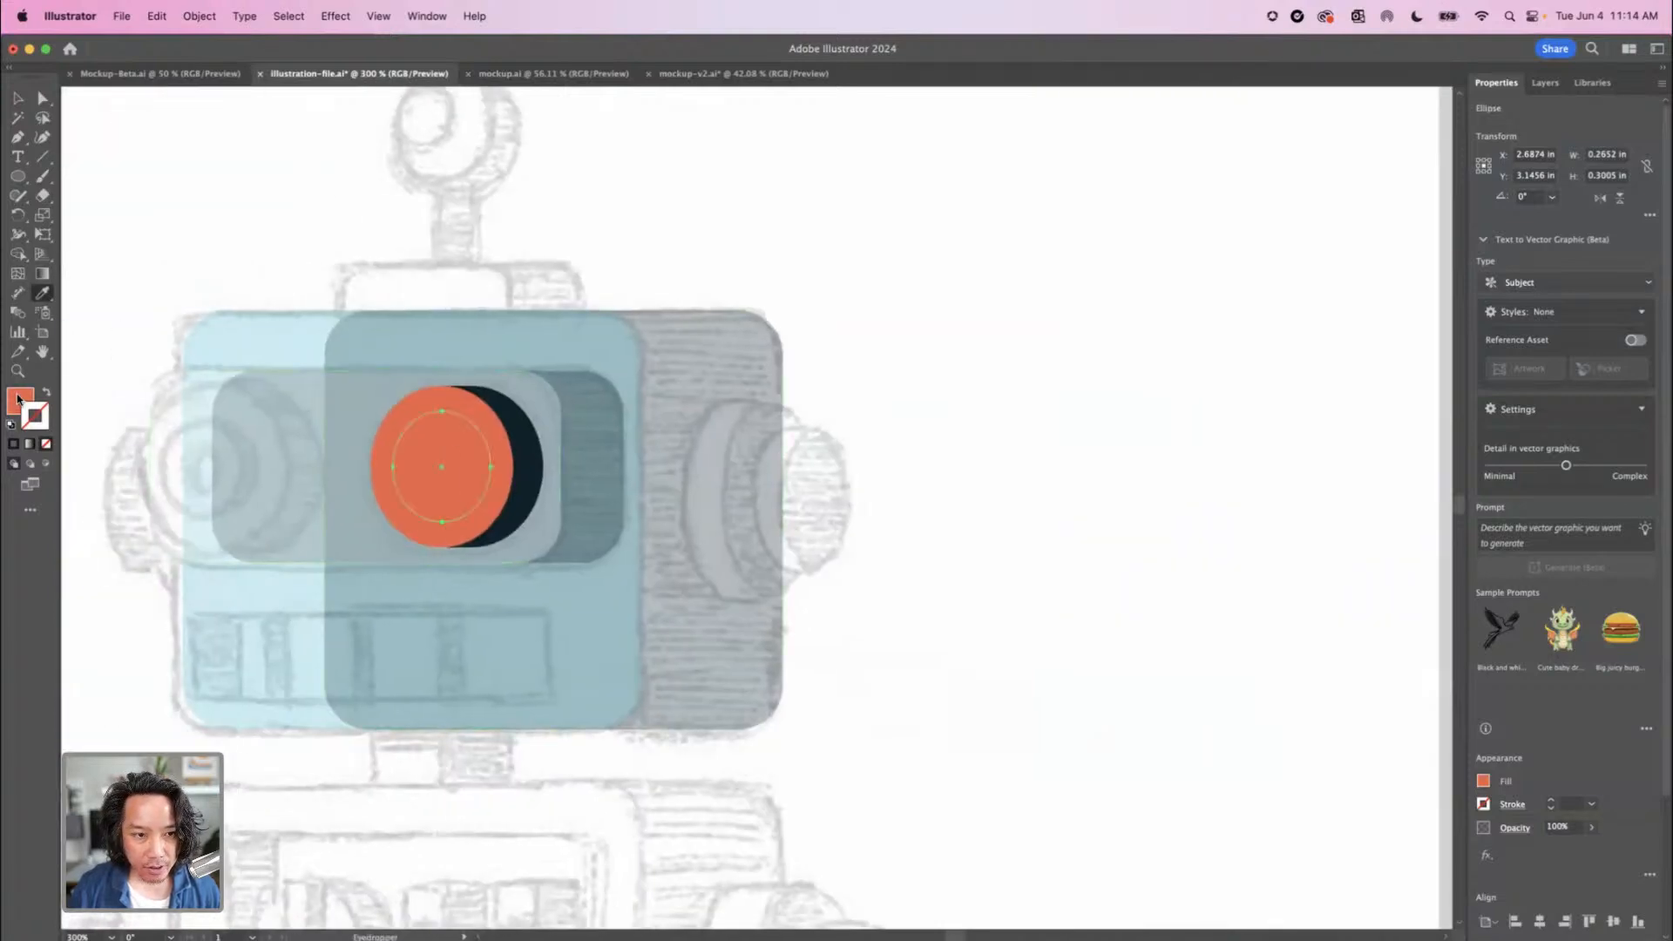
{"action": "double_click", "coordinate": [18, 399]}
{"action": "type", "text": "ffffff"}
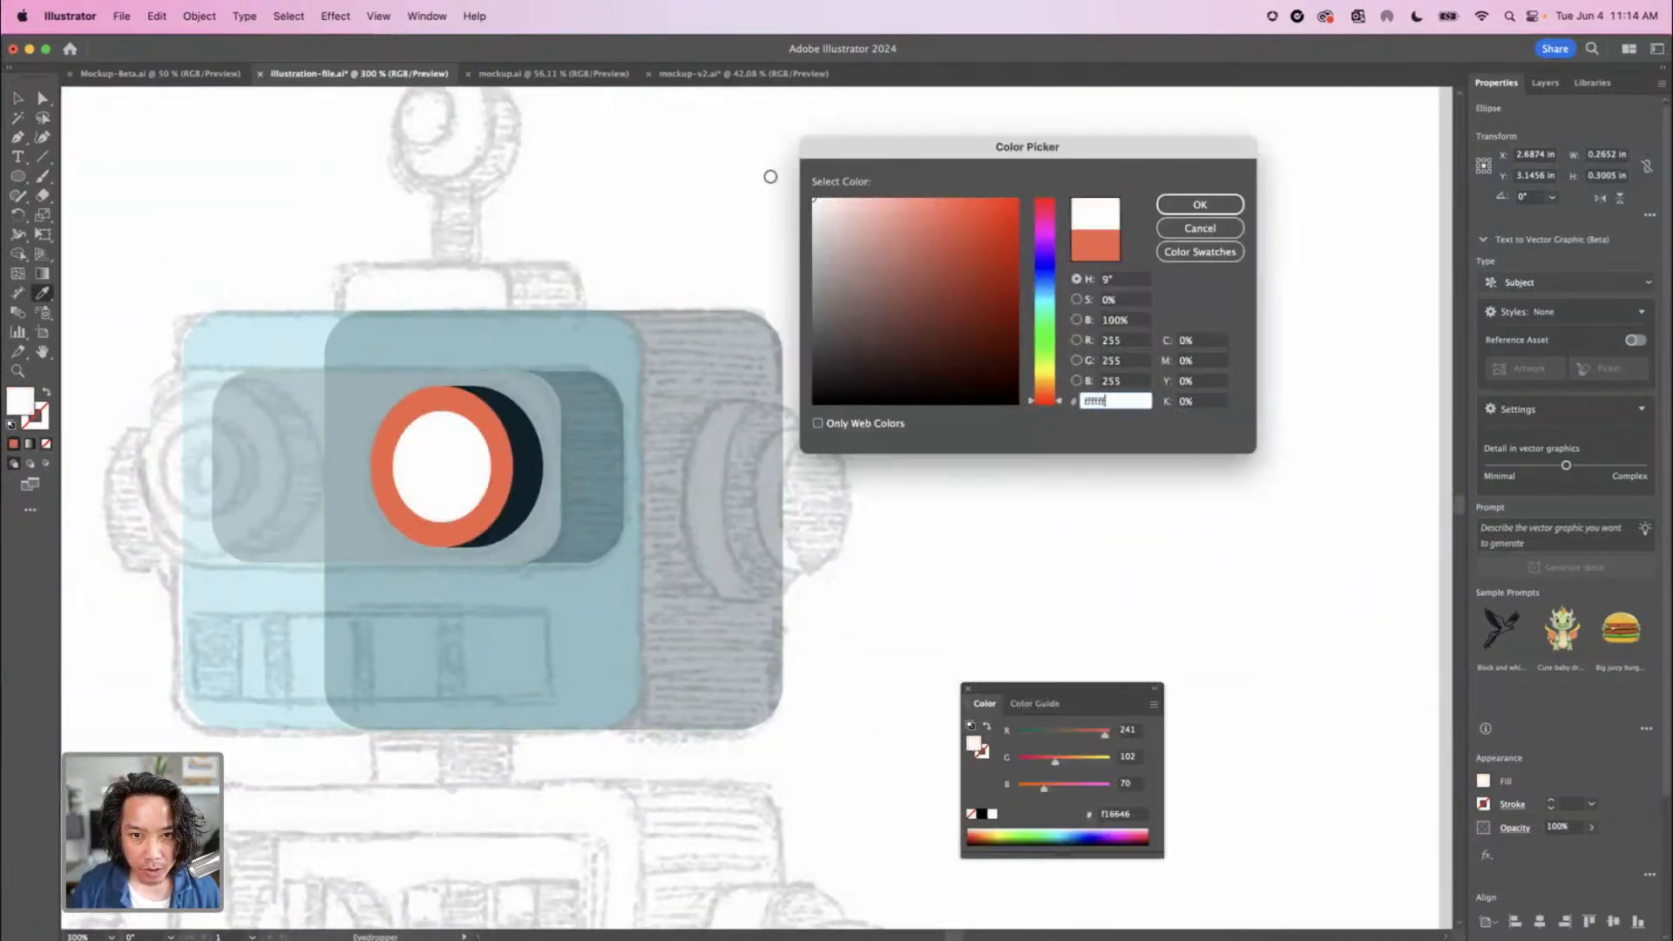
{"action": "left_click", "coordinate": [1200, 204]}
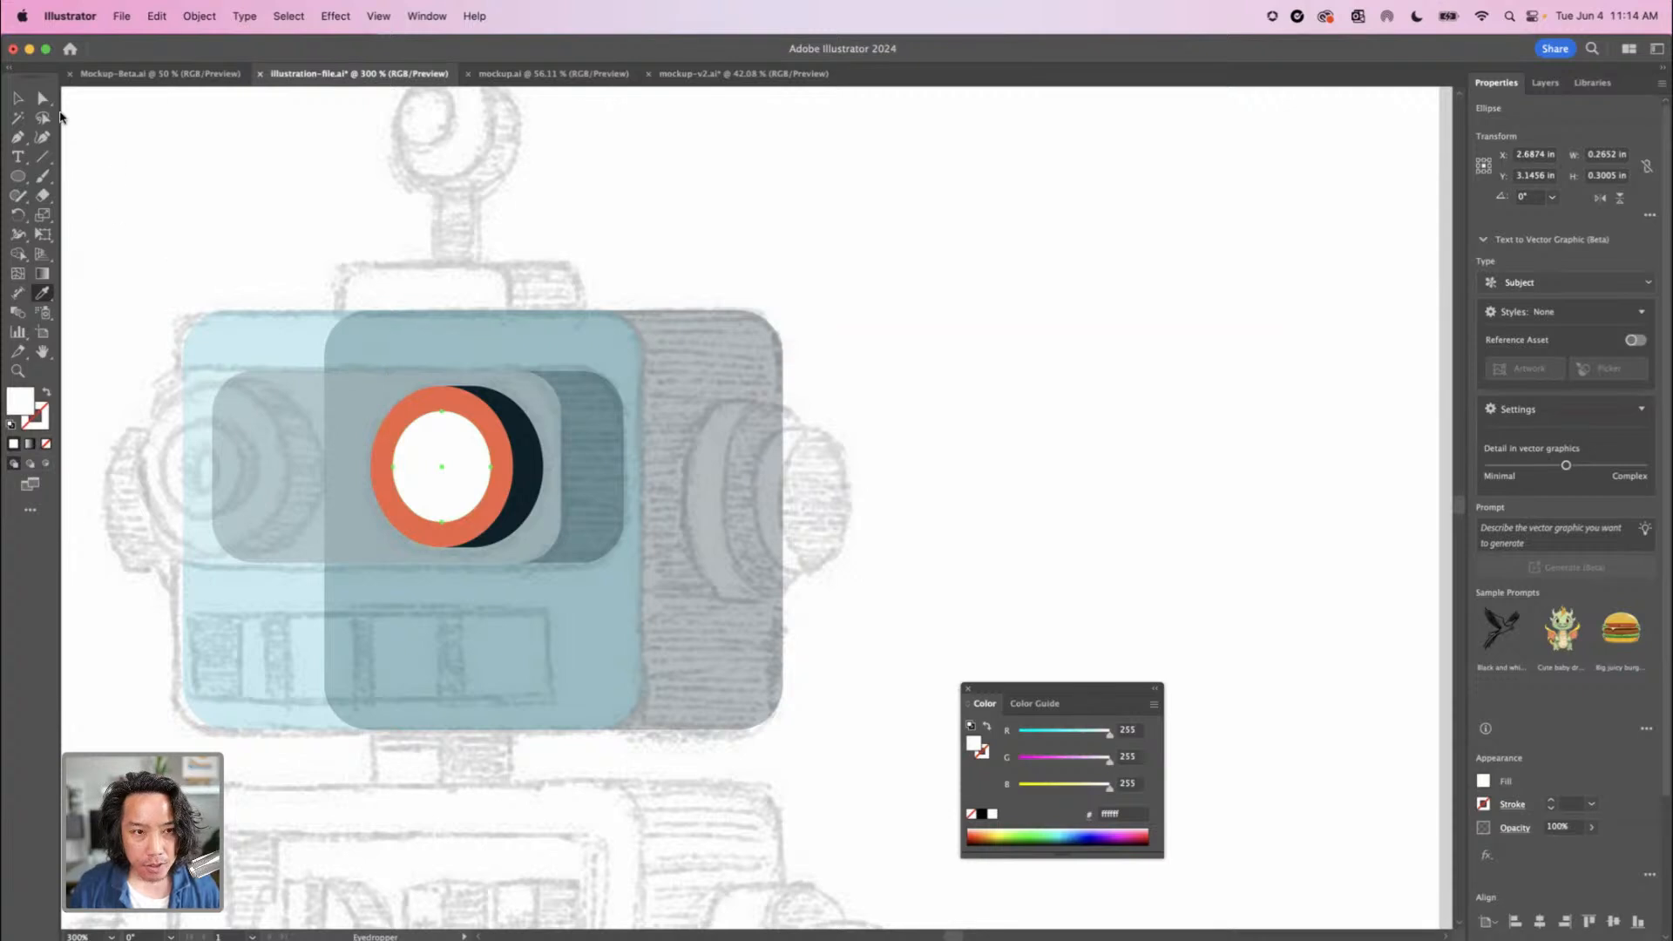
{"action": "left_click", "coordinate": [15, 98]}
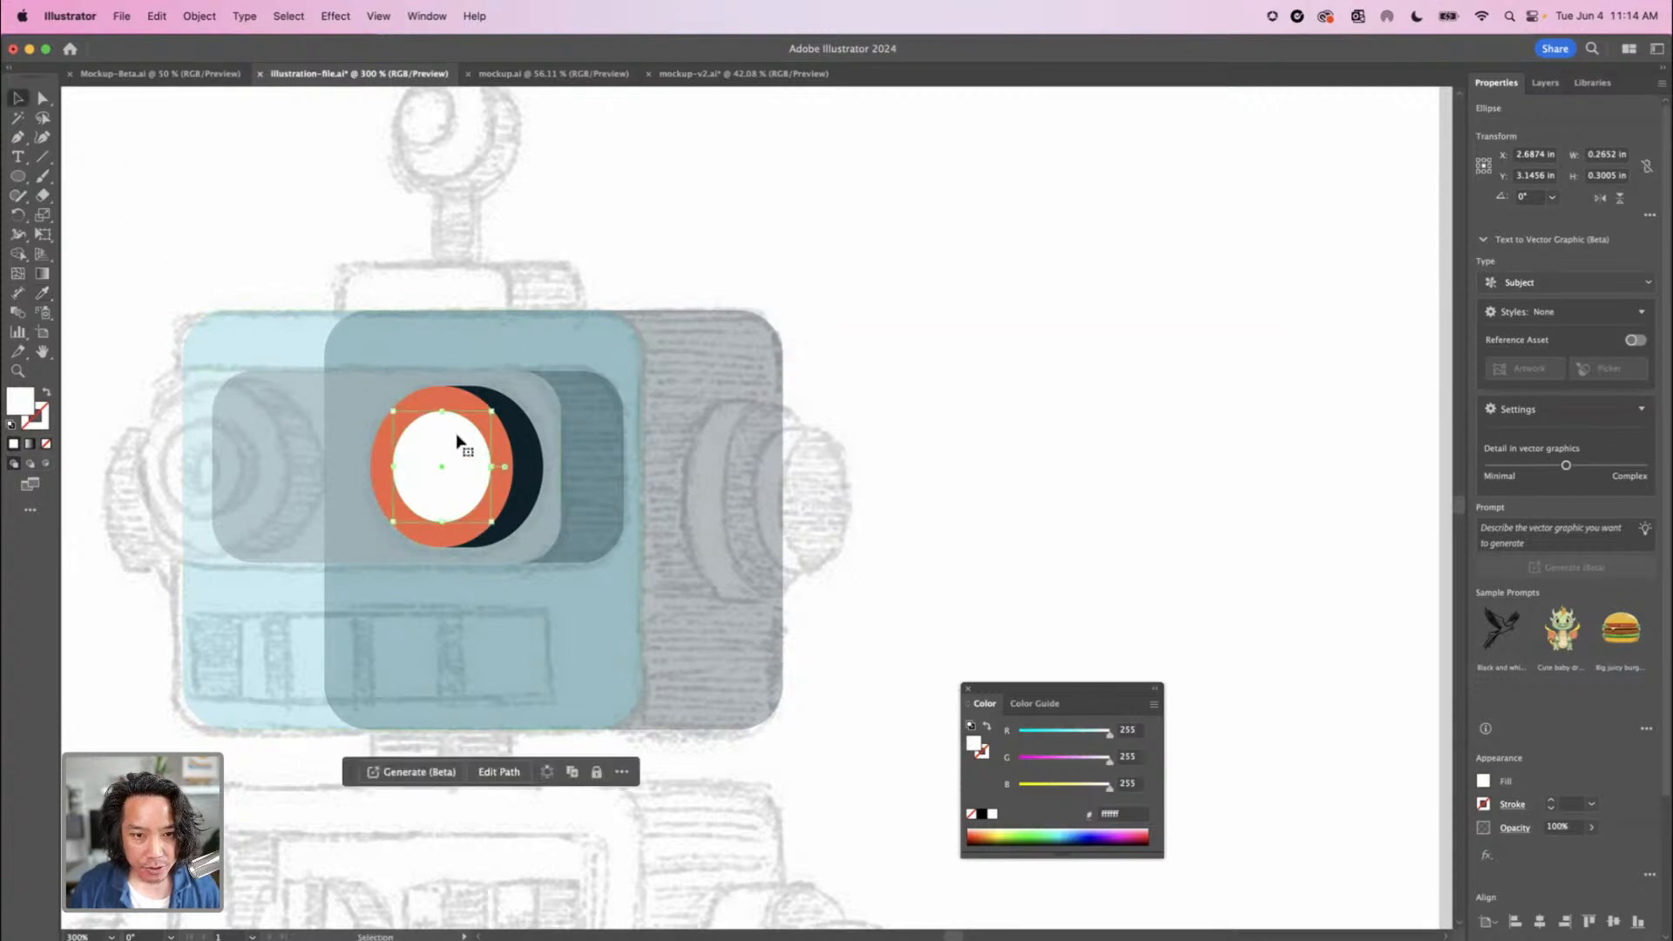
{"action": "key", "text": "super+equal"}
{"action": "key", "text": "super+equal"}
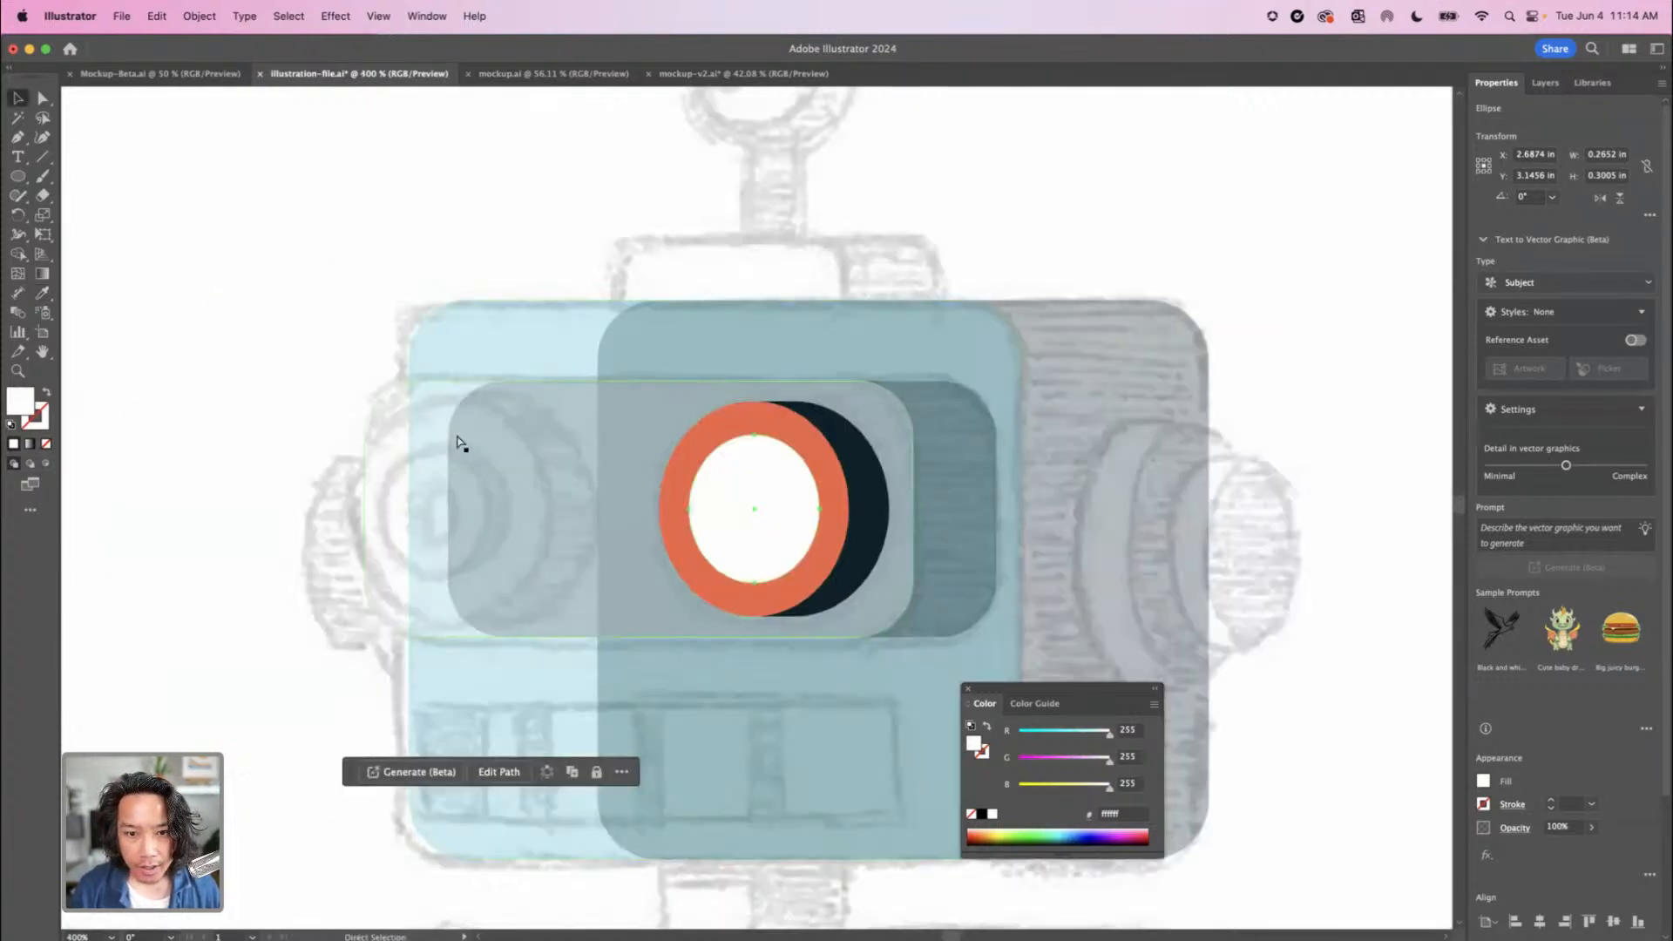
Create a copy of the white inner eye ellipse in place and scale it about its centre to about 0.17 by 0.19 in
{"action": "key", "text": "super"}
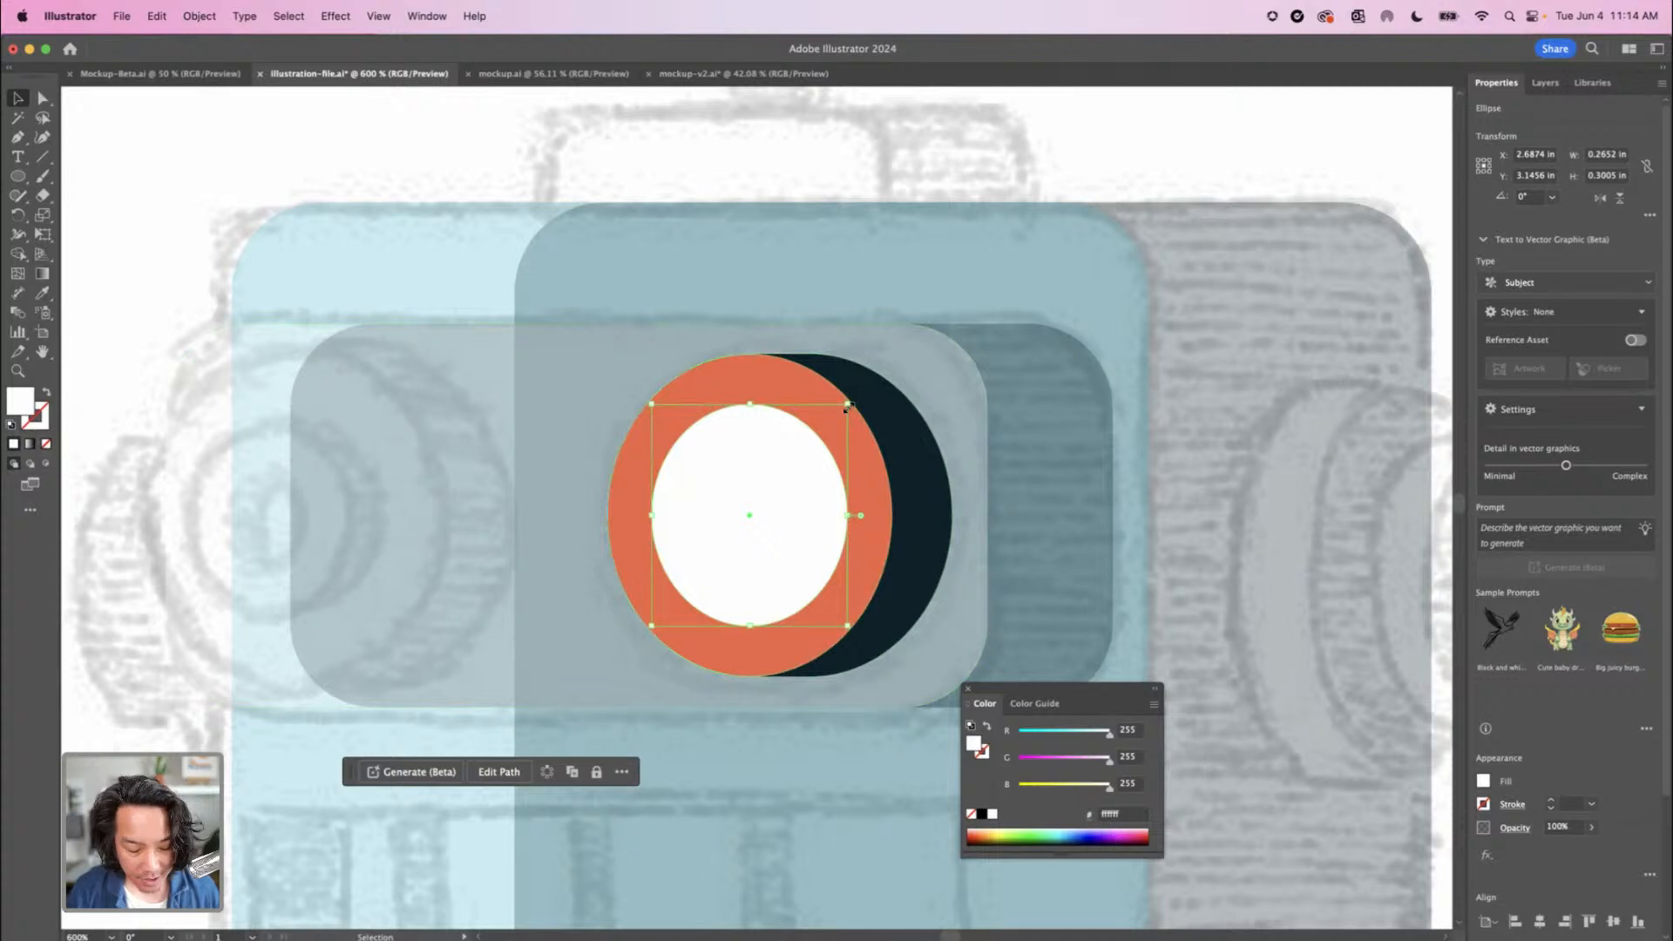
{"action": "left_click_drag", "start_coordinate": [848, 407], "coordinate": [816, 423]}
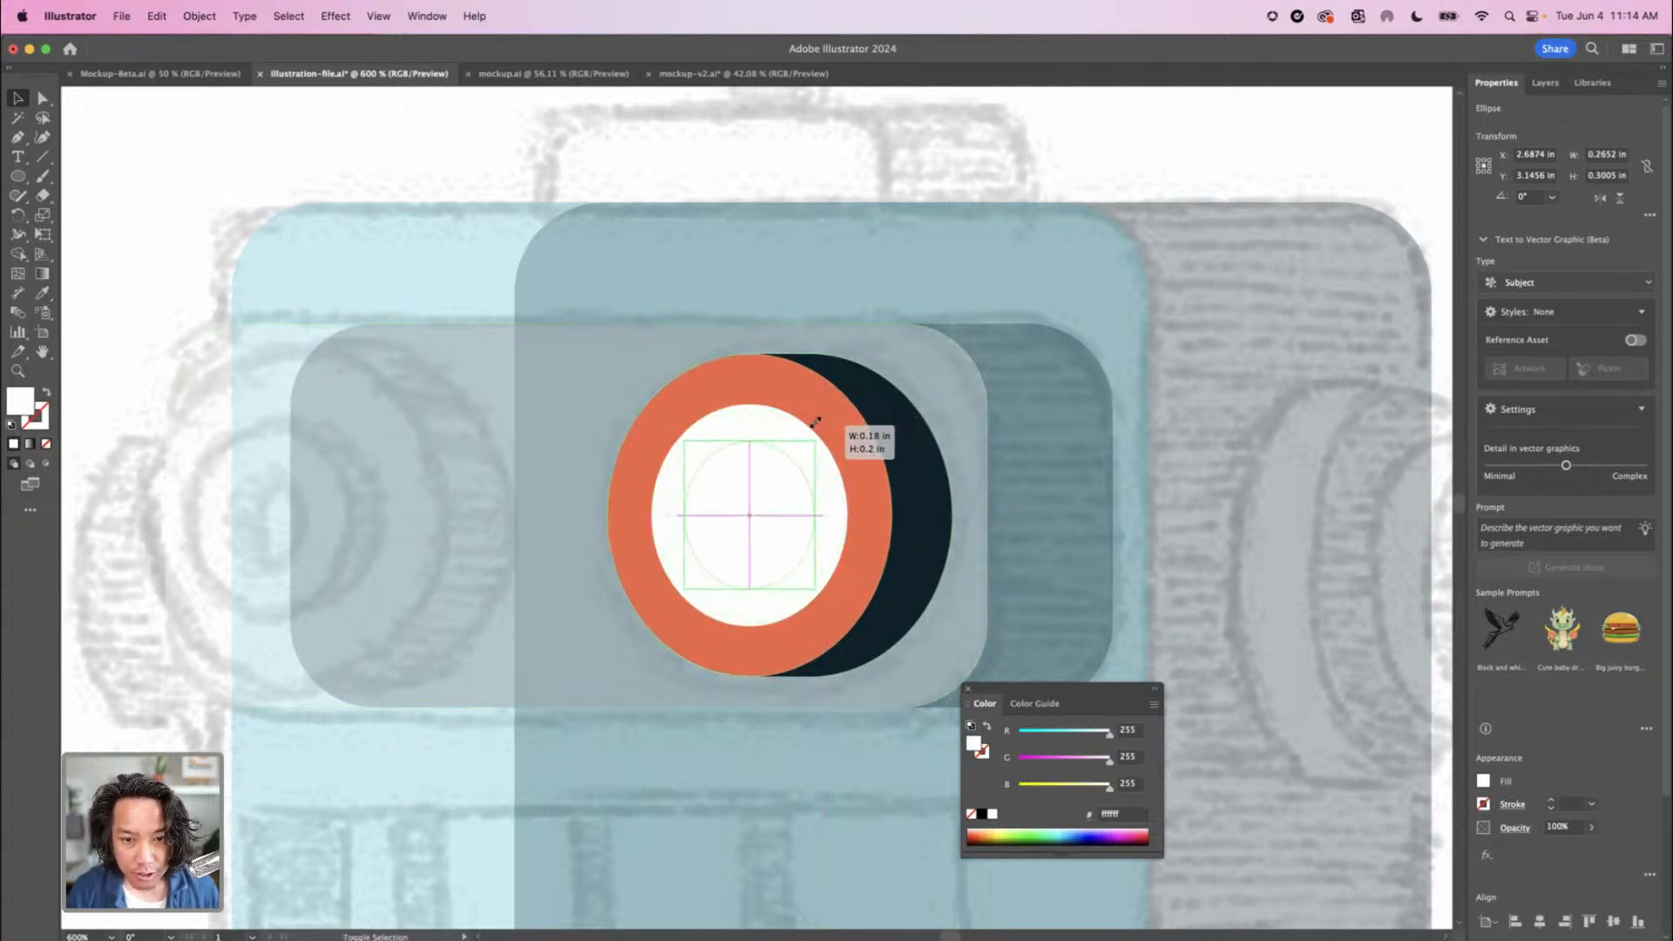
{"action": "left_click_drag", "start_coordinate": [815, 424], "coordinate": [813, 424]}
{"action": "key", "text": "a"}
{"action": "key", "text": "super+equal"}
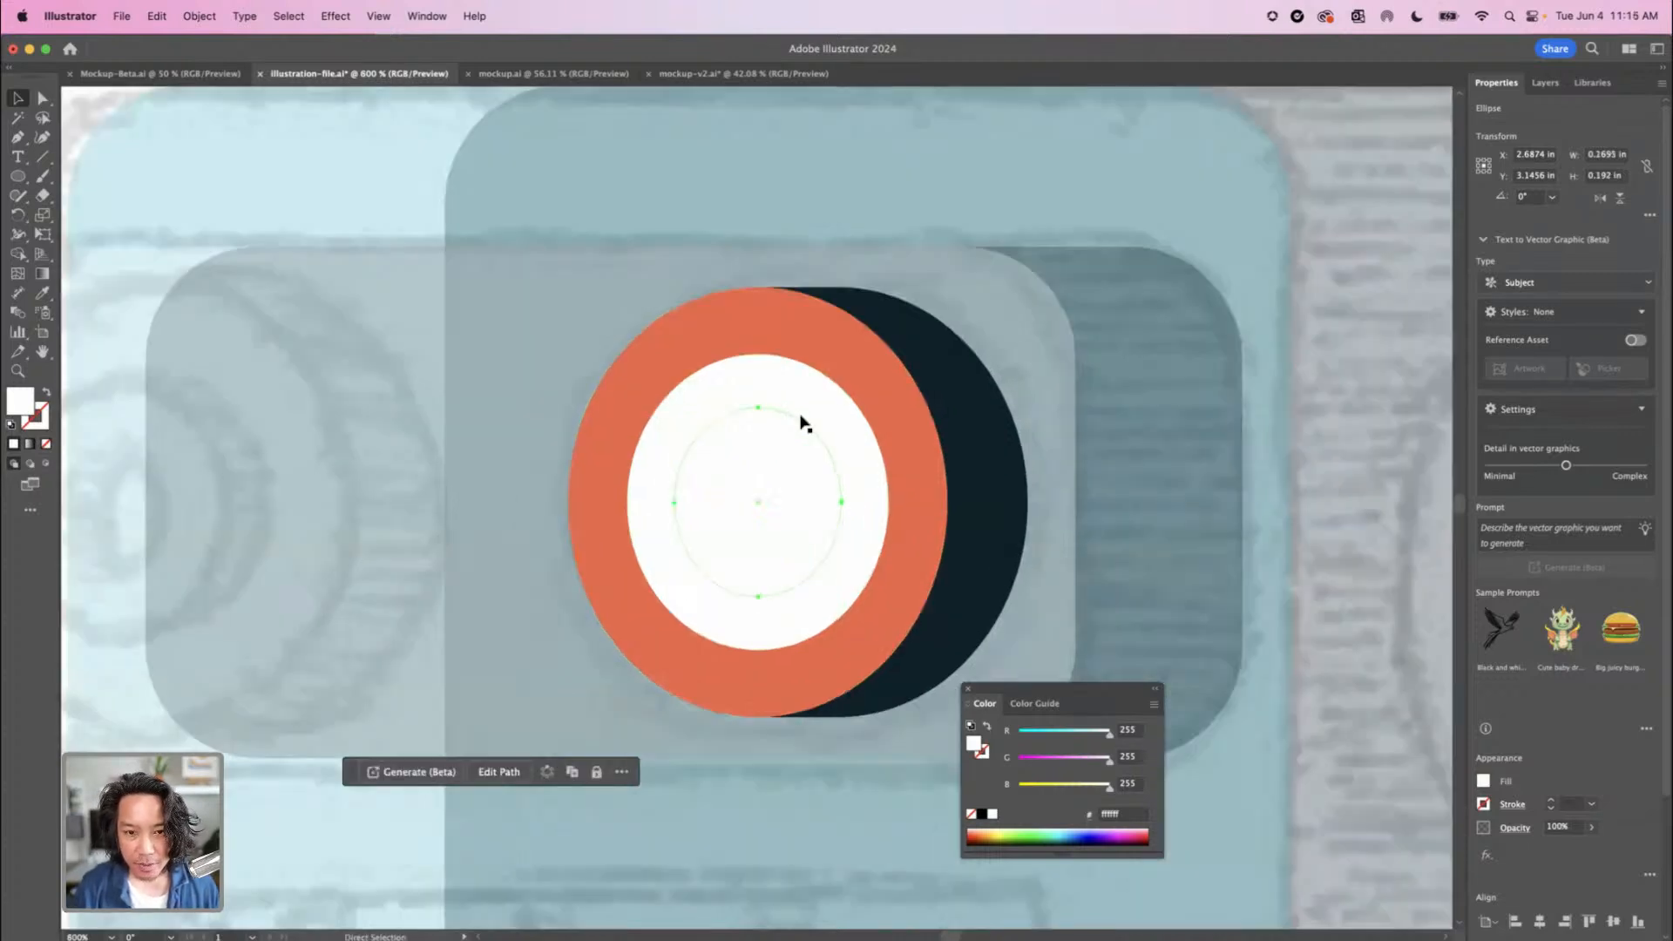
Subtract the smaller white ellipse from the larger white one with Minus Front to form a white eye ring
{"action": "key", "text": "v"}
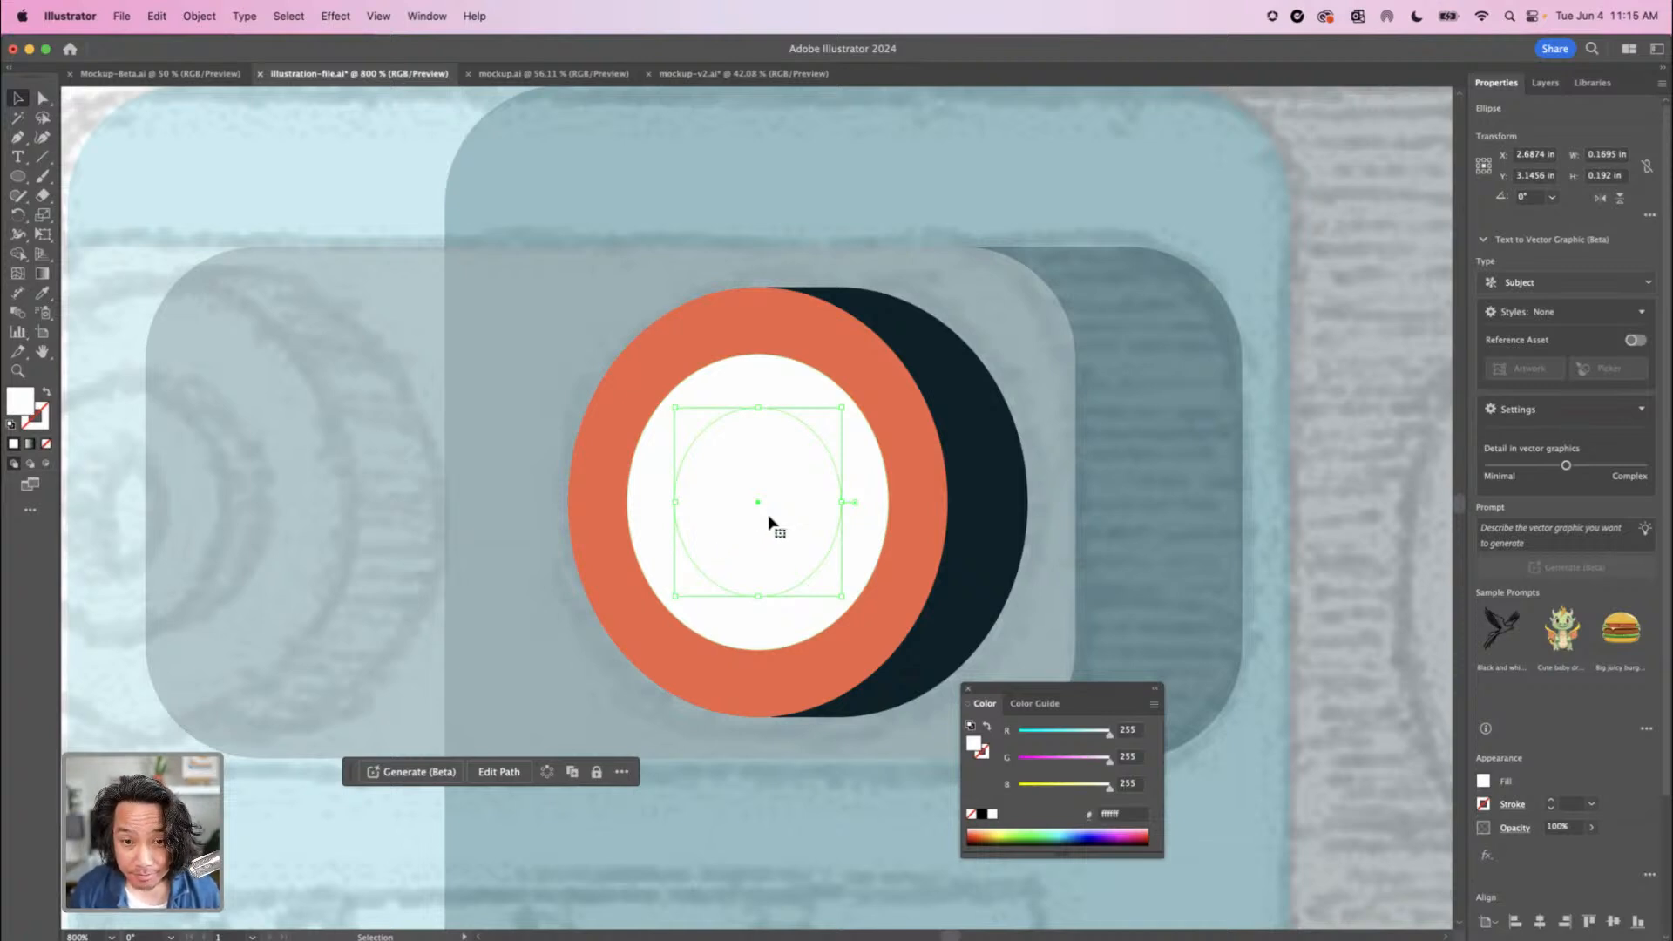
{"action": "left_click", "coordinate": [782, 394], "text": "shift"}
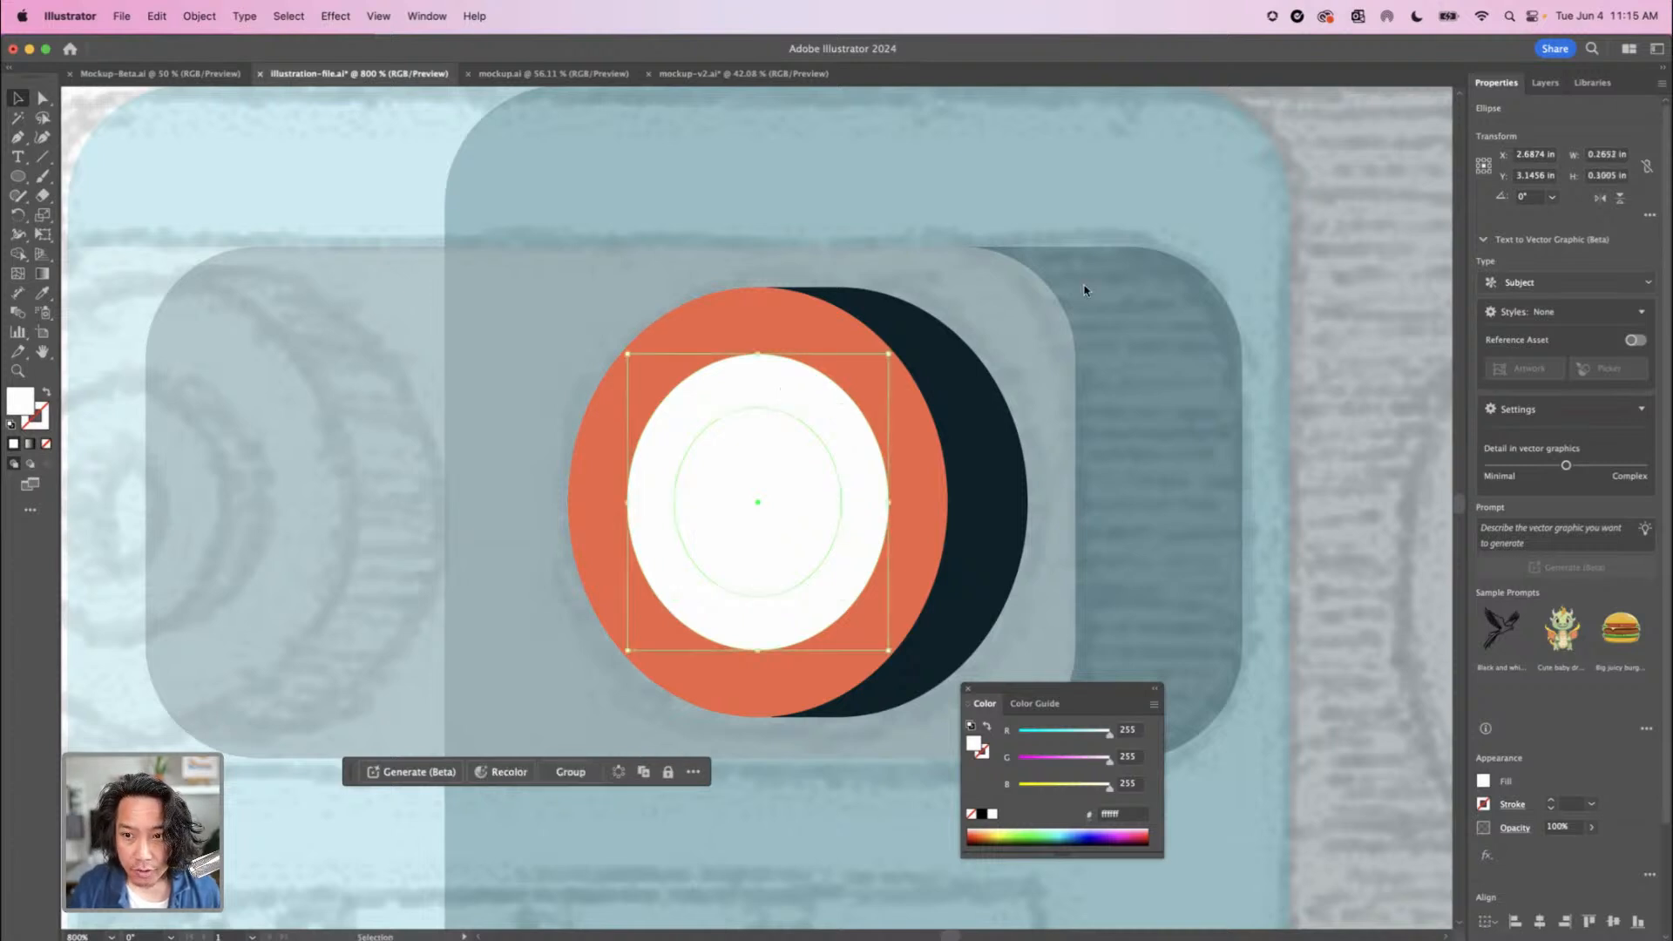
{"action": "scroll", "coordinate": [1545, 572], "scroll_direction": "down", "scroll_amount": 3}
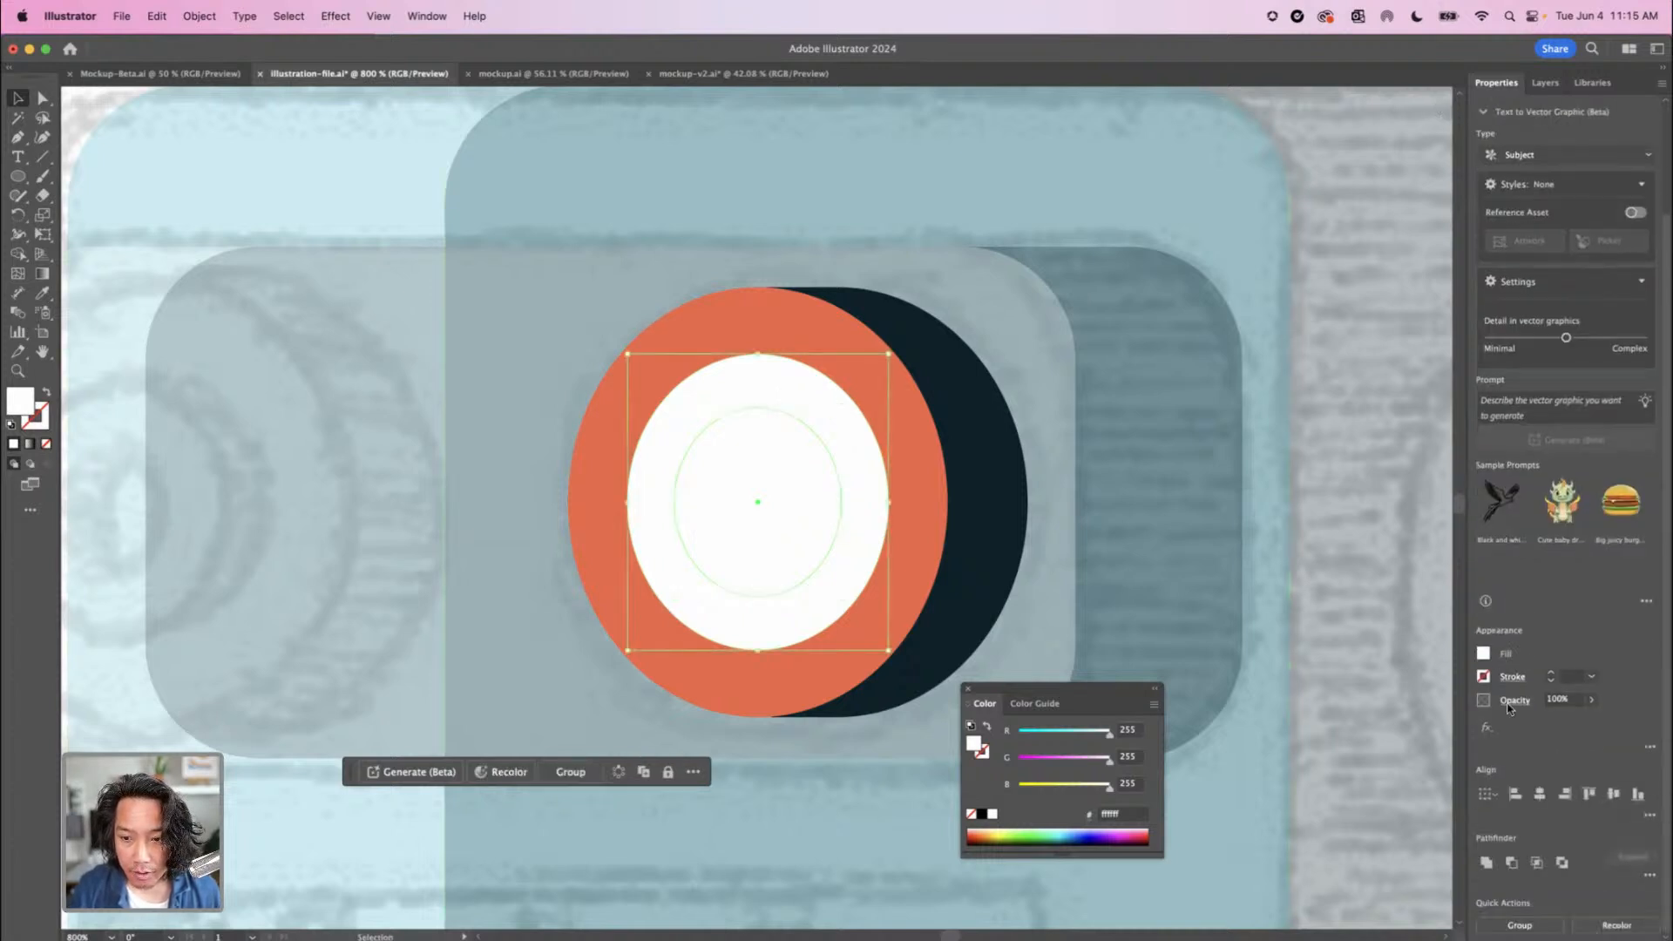
{"action": "left_click", "coordinate": [1513, 862]}
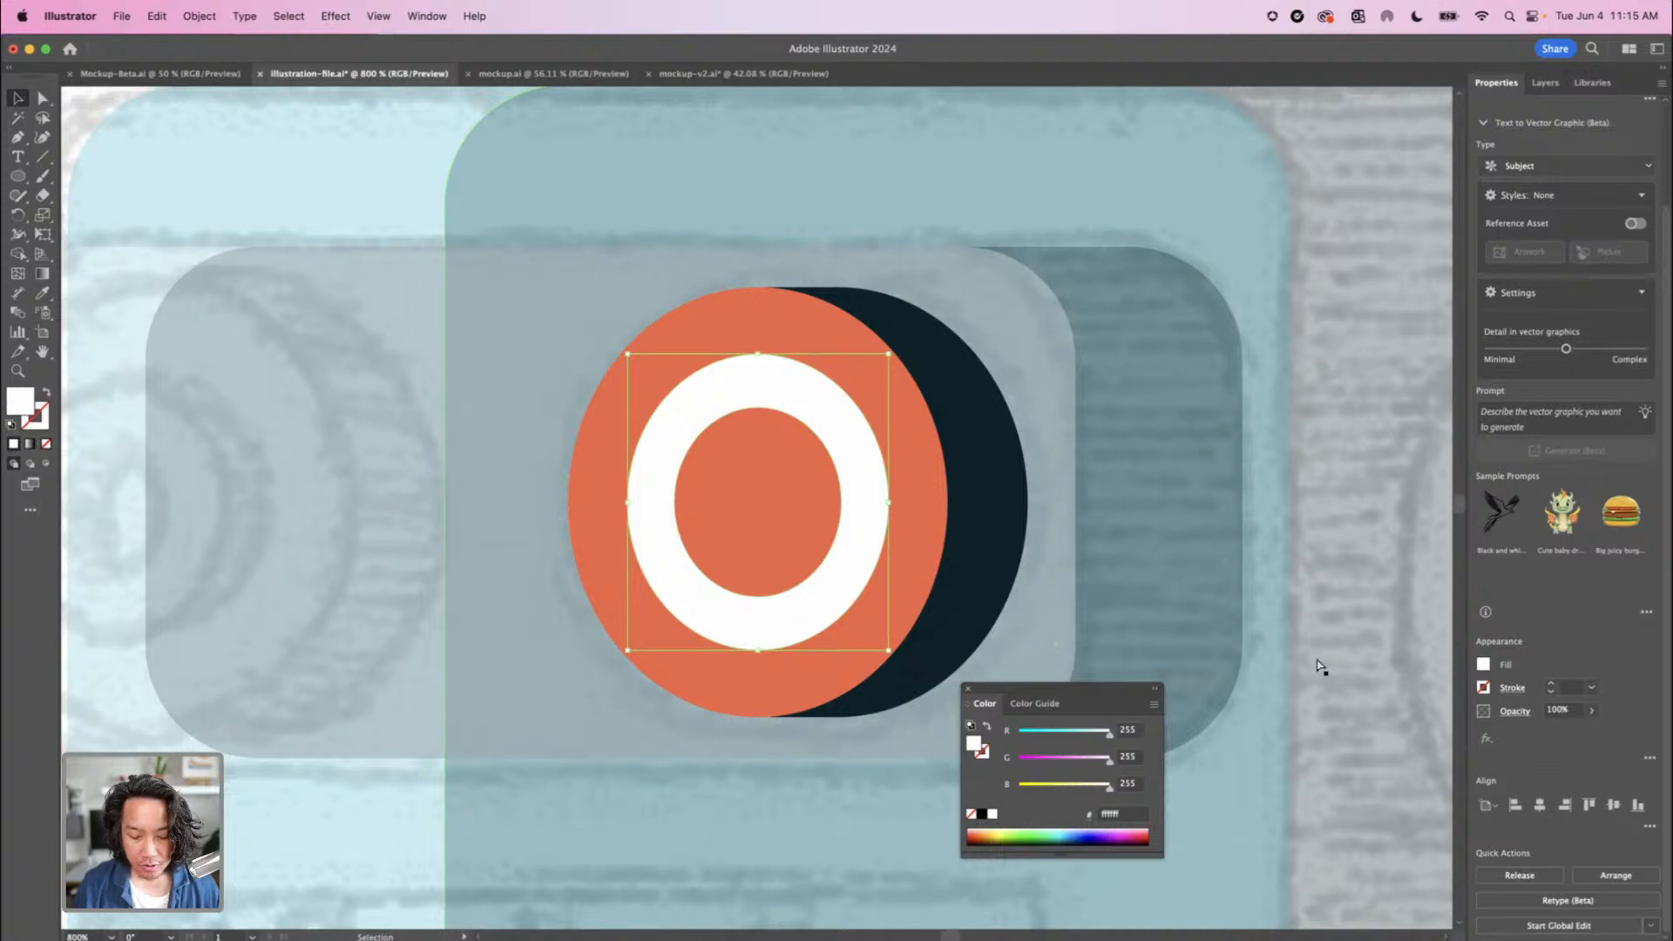
Duplicate the white eye ring slightly to the right and fill the copy with the eye shadow's navy, hex 0a222b
{"action": "key", "text": "super+minus"}
{"action": "key", "text": "super+minus"}
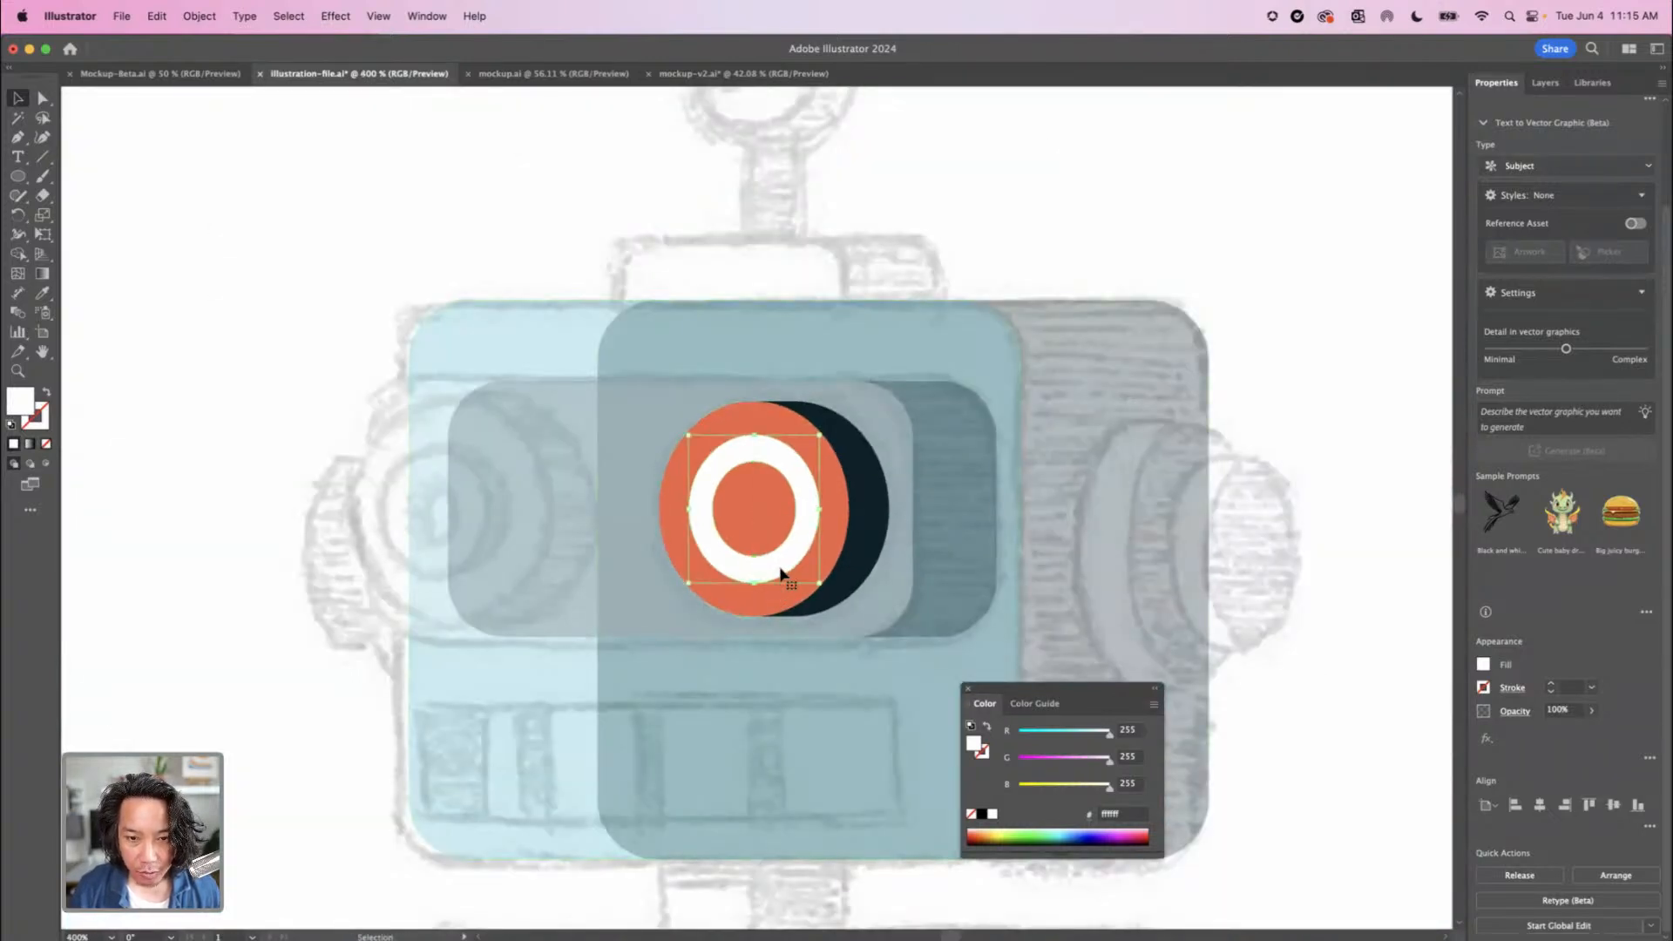
{"action": "key", "text": "super+plus"}
{"action": "key", "text": "super+plus"}
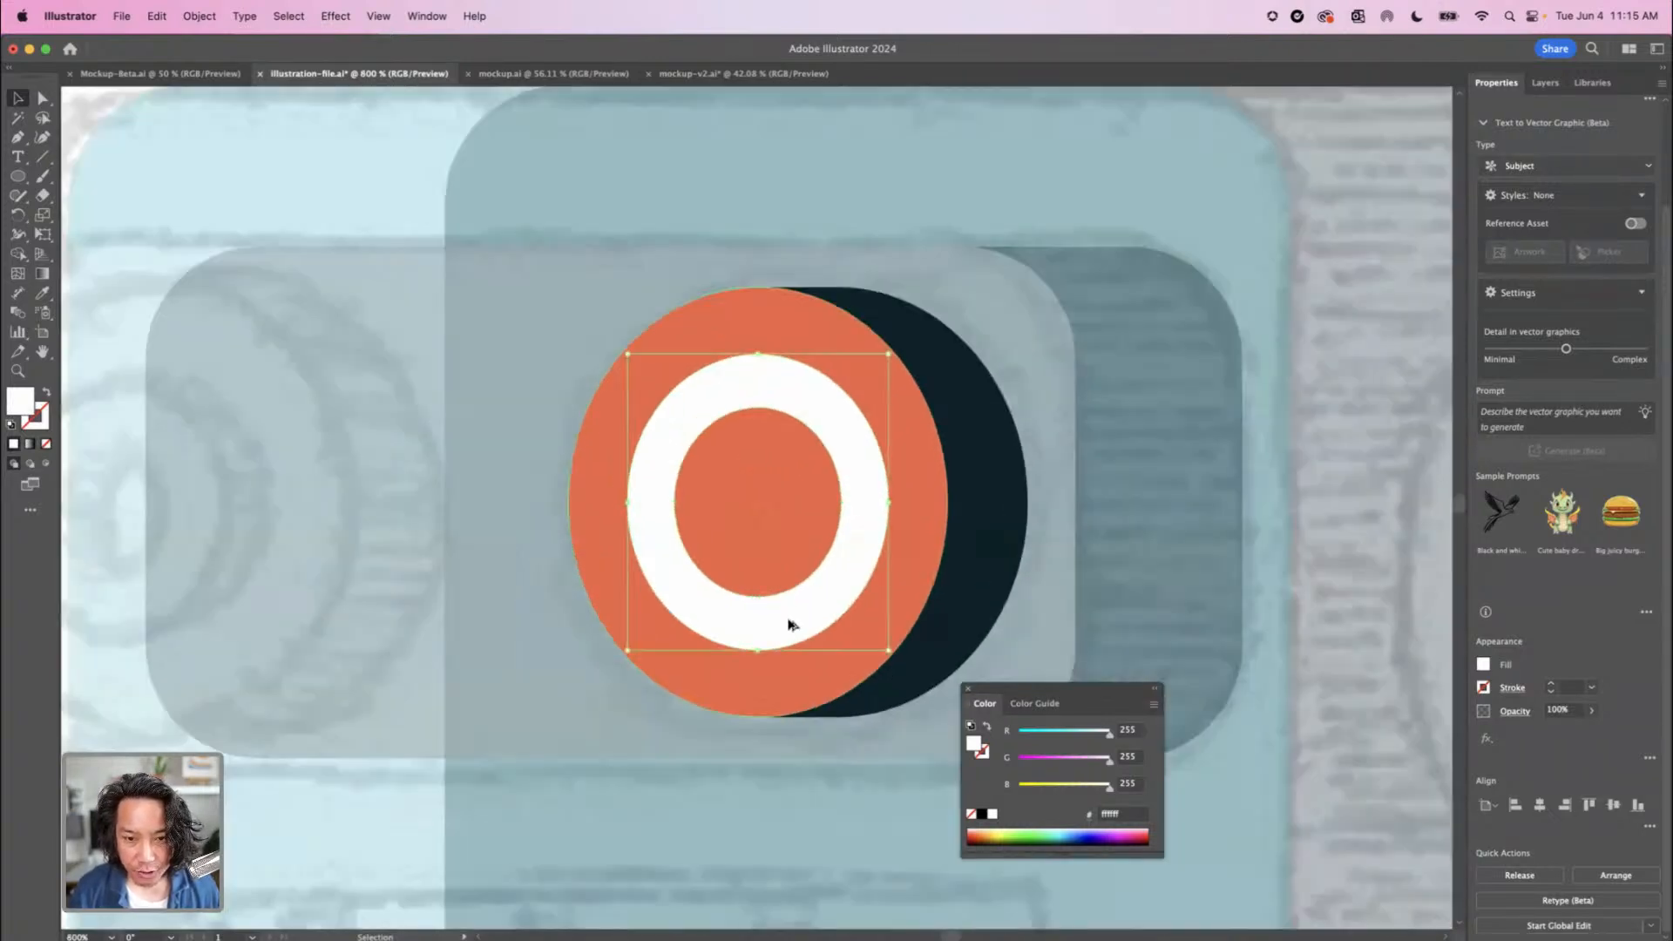
{"action": "left_click_drag", "start_coordinate": [797, 624], "coordinate": [816, 624]}
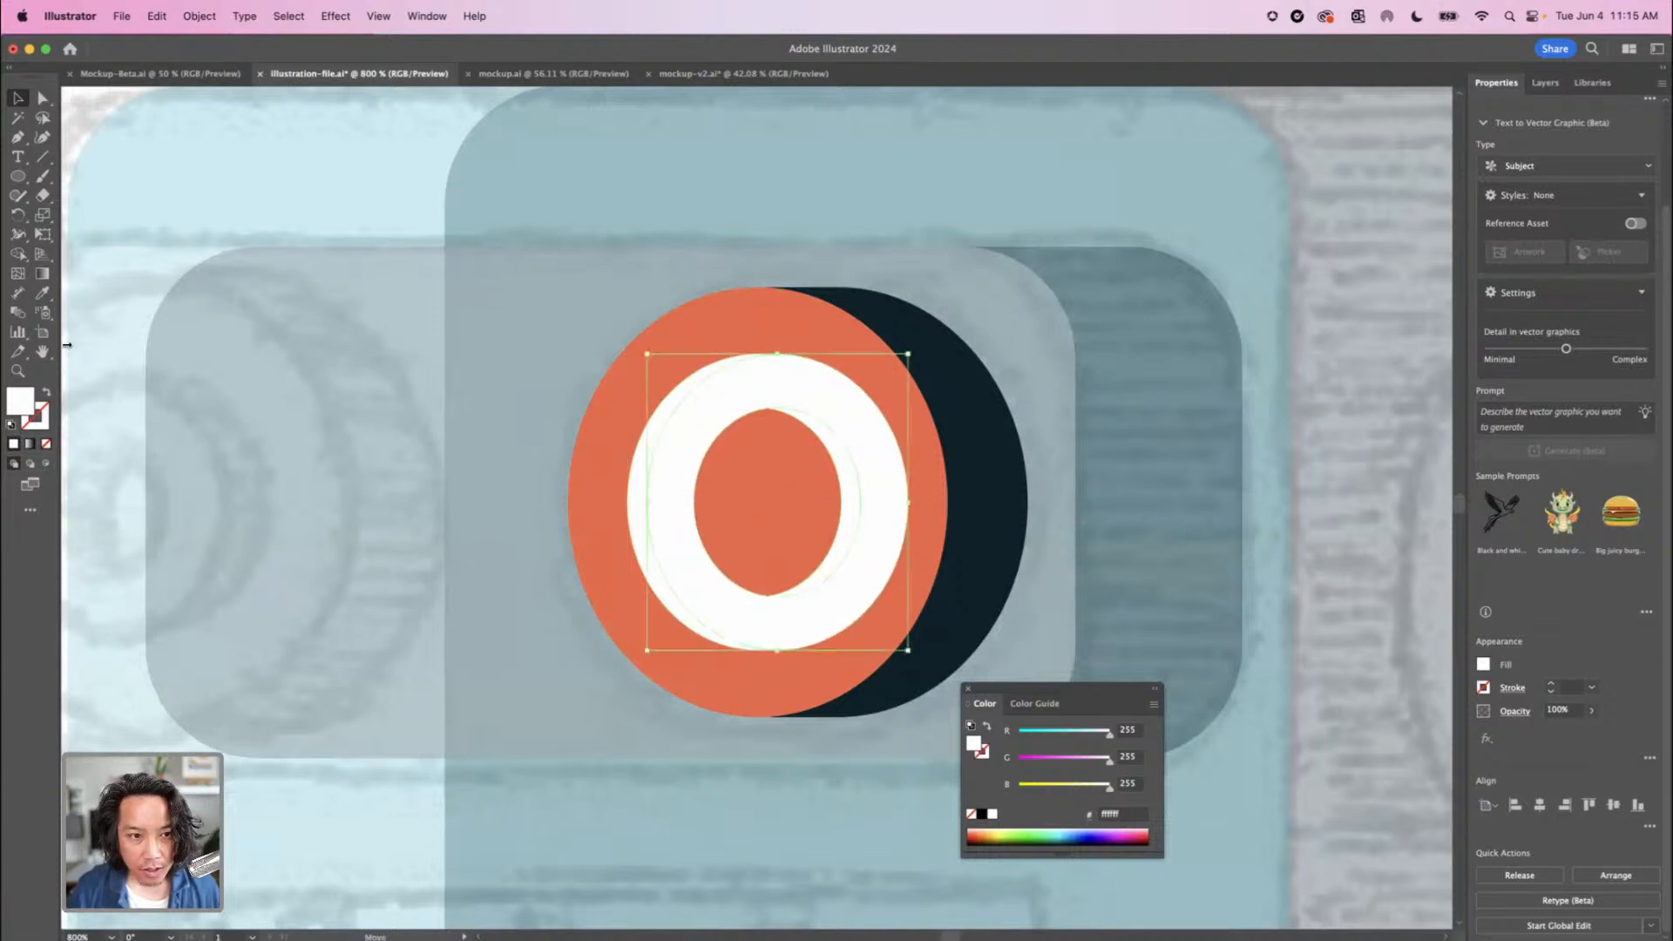
{"action": "left_click", "coordinate": [39, 296]}
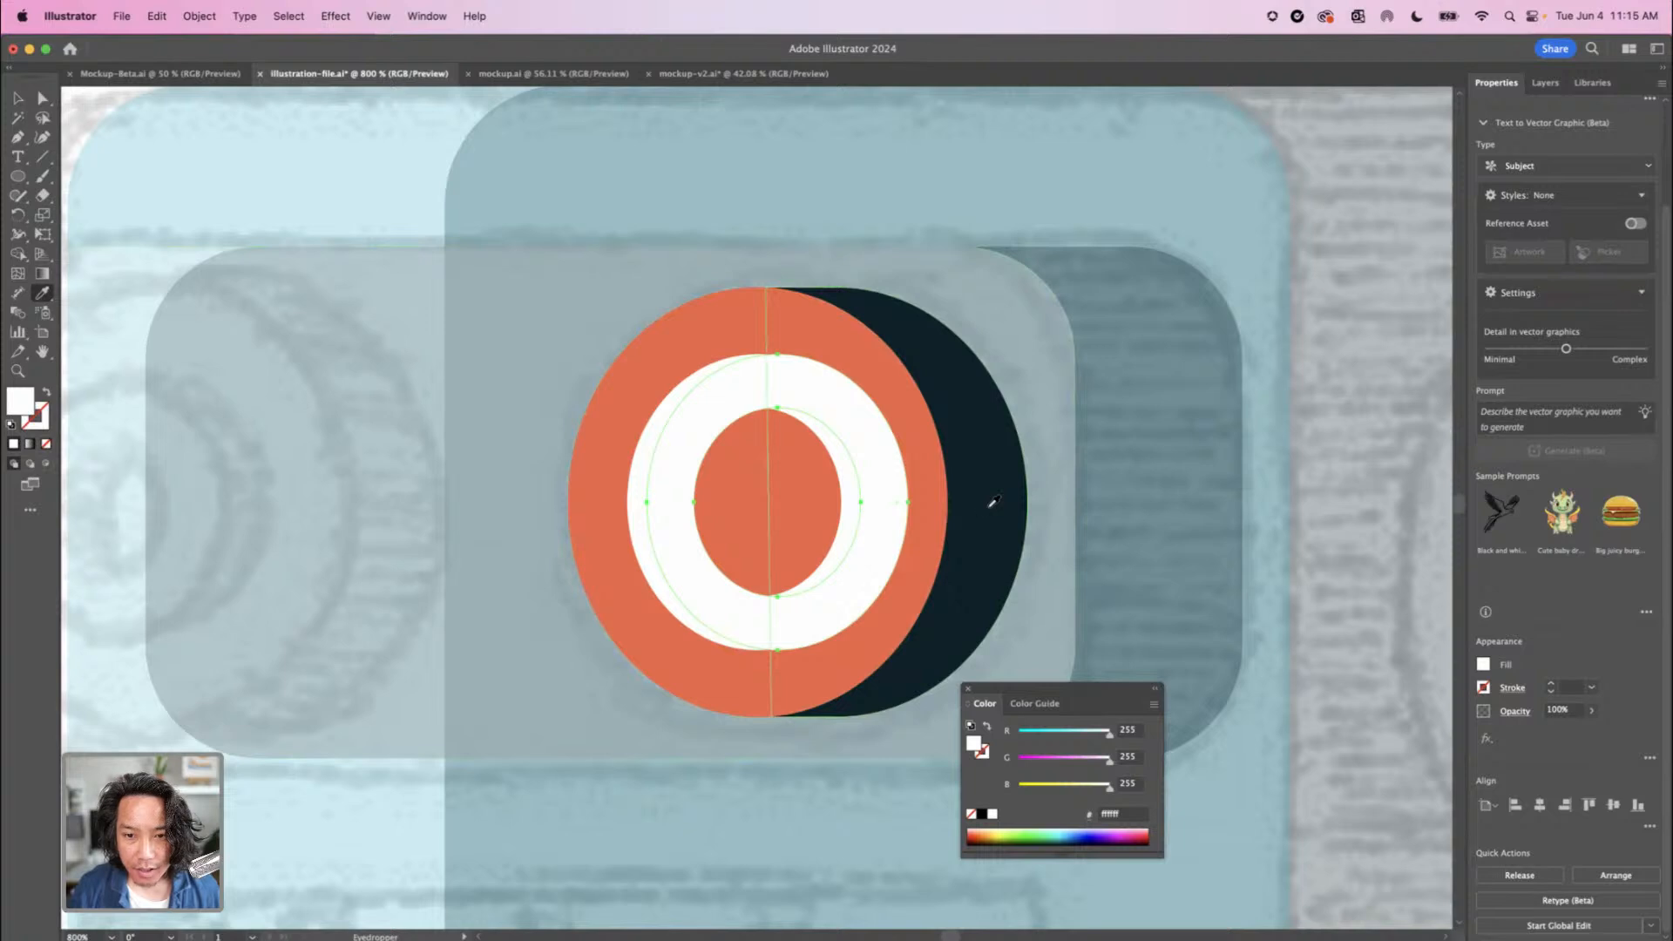
{"action": "left_click", "coordinate": [994, 502]}
{"action": "left_click", "coordinate": [17, 98]}
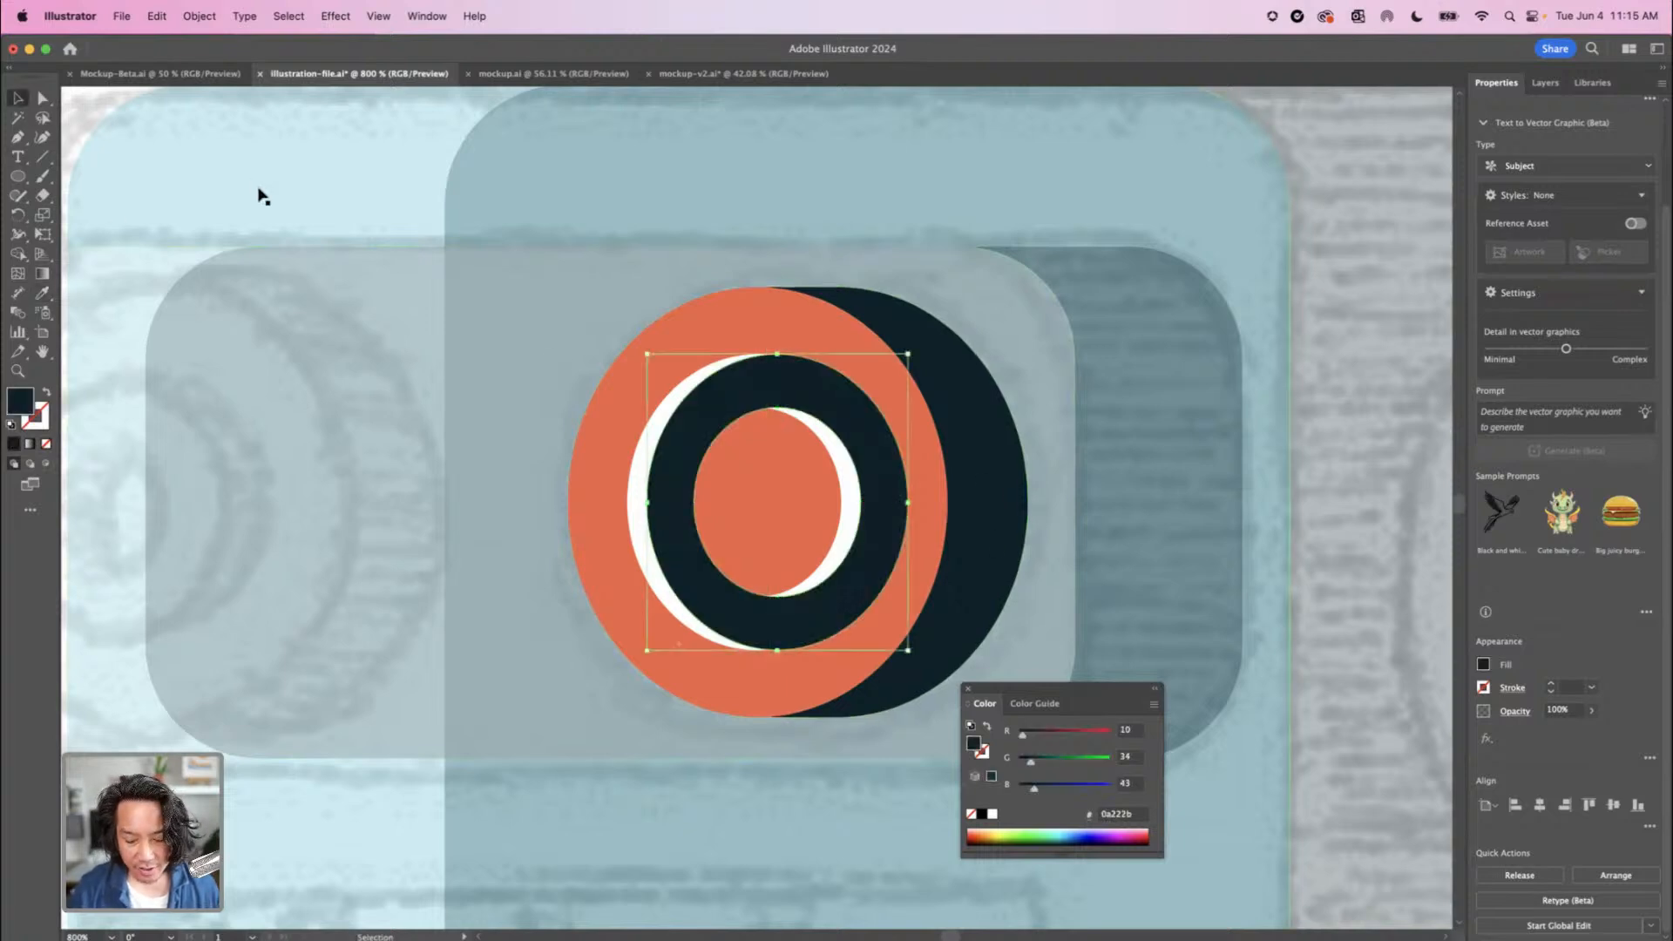
Move the navy ring behind the white eye ring as its side shadow
{"action": "key", "text": "super+z"}
{"action": "key", "text": "a"}
{"action": "key", "text": "v"}
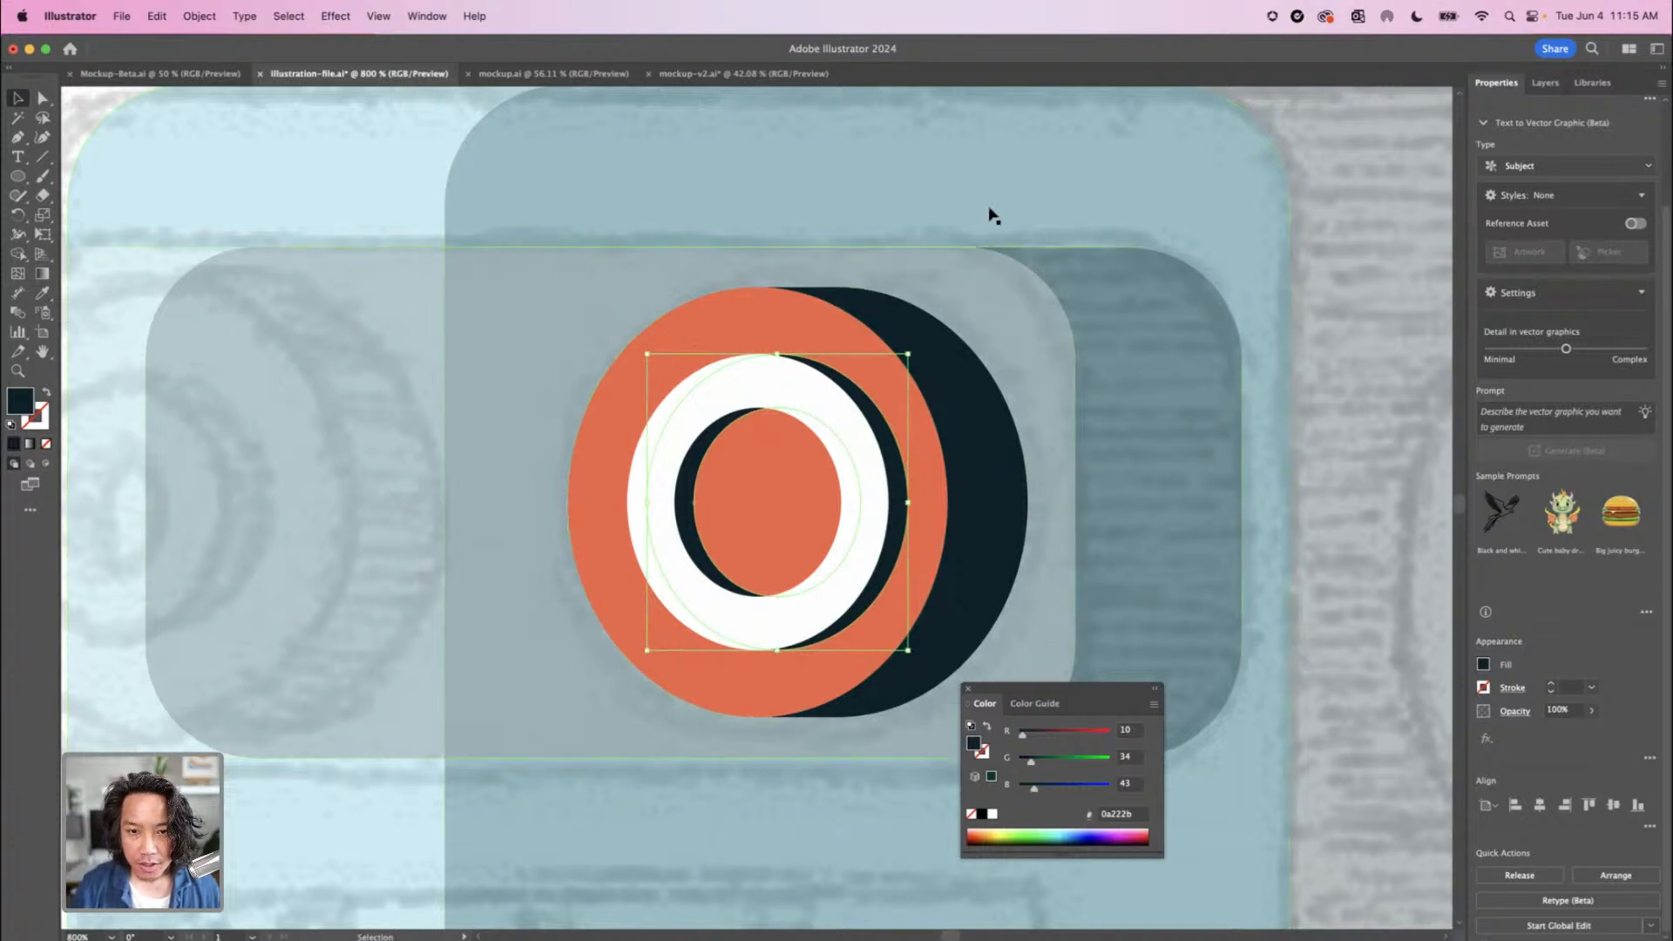
Examine up close how the navy ring lines up with the edges of the white eye ring
{"action": "left_click", "coordinate": [907, 422]}
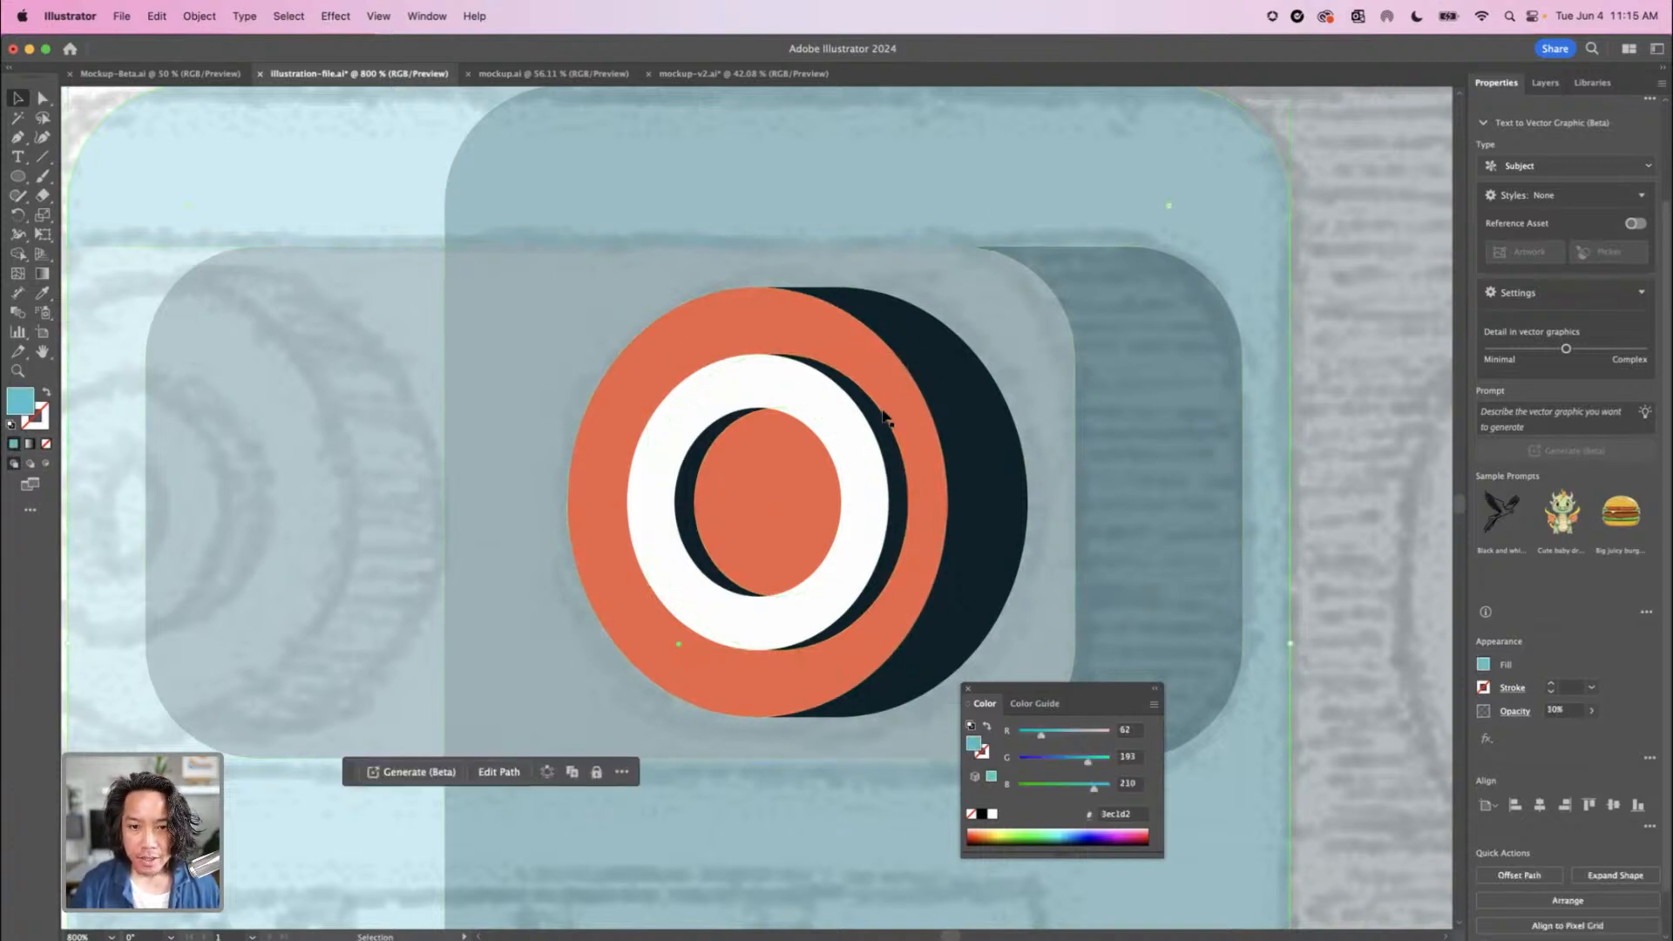
{"action": "left_click", "coordinate": [881, 418]}
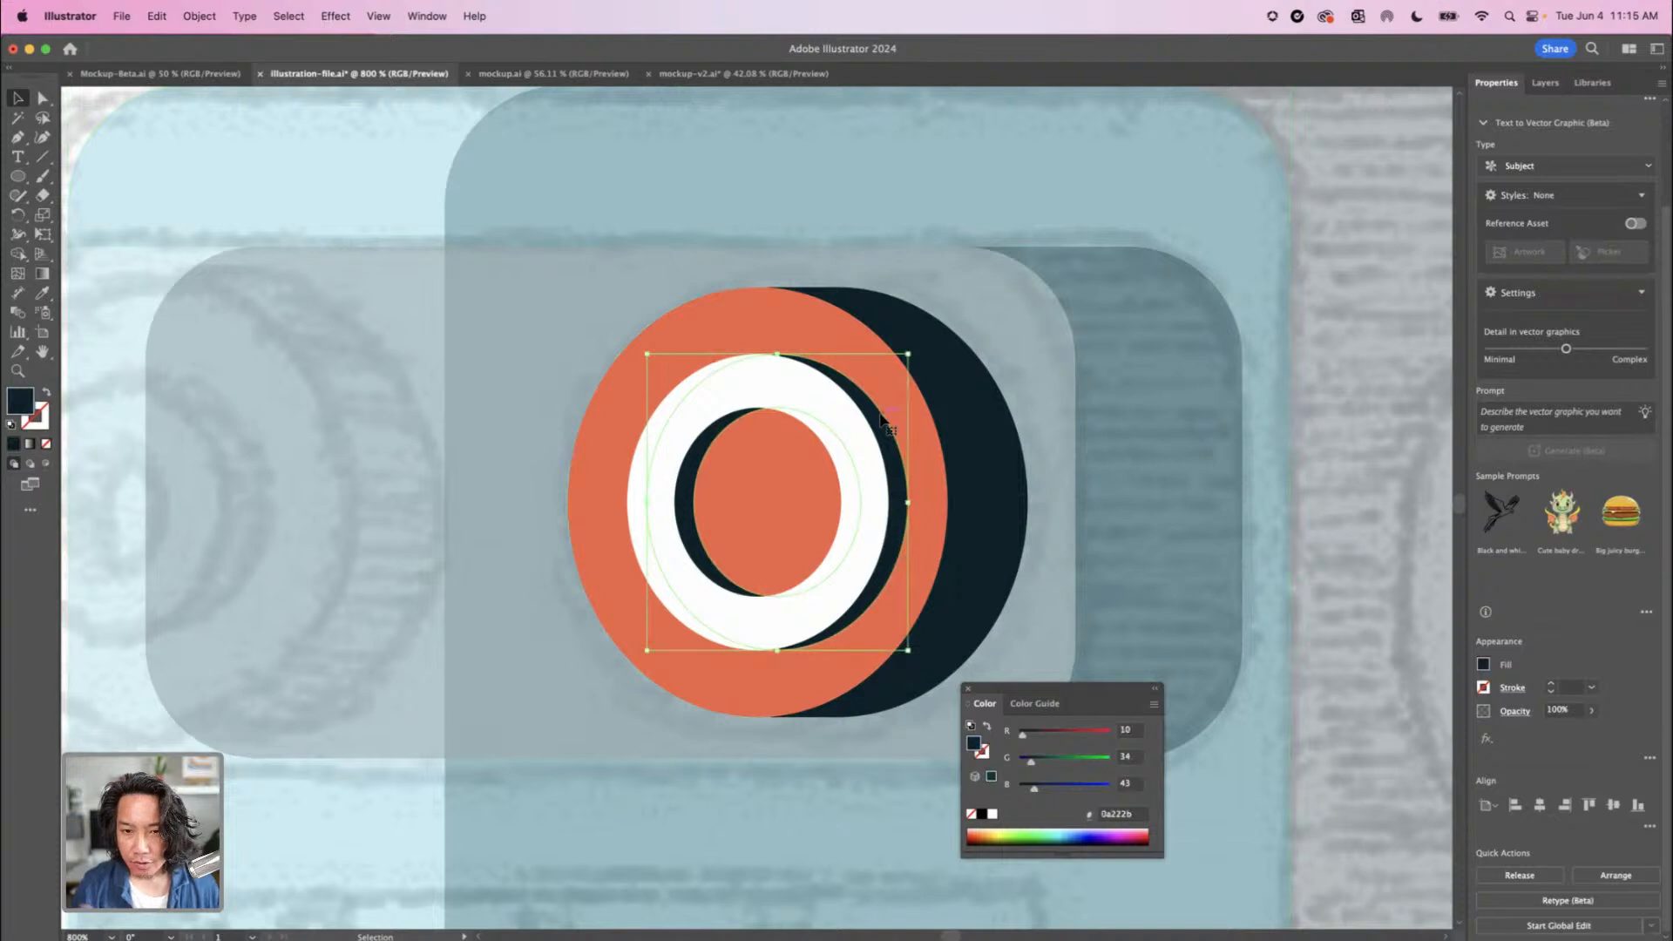
{"action": "key", "text": "super+equal"}
{"action": "key", "text": "super+equal"}
{"action": "key", "text": "super+equal"}
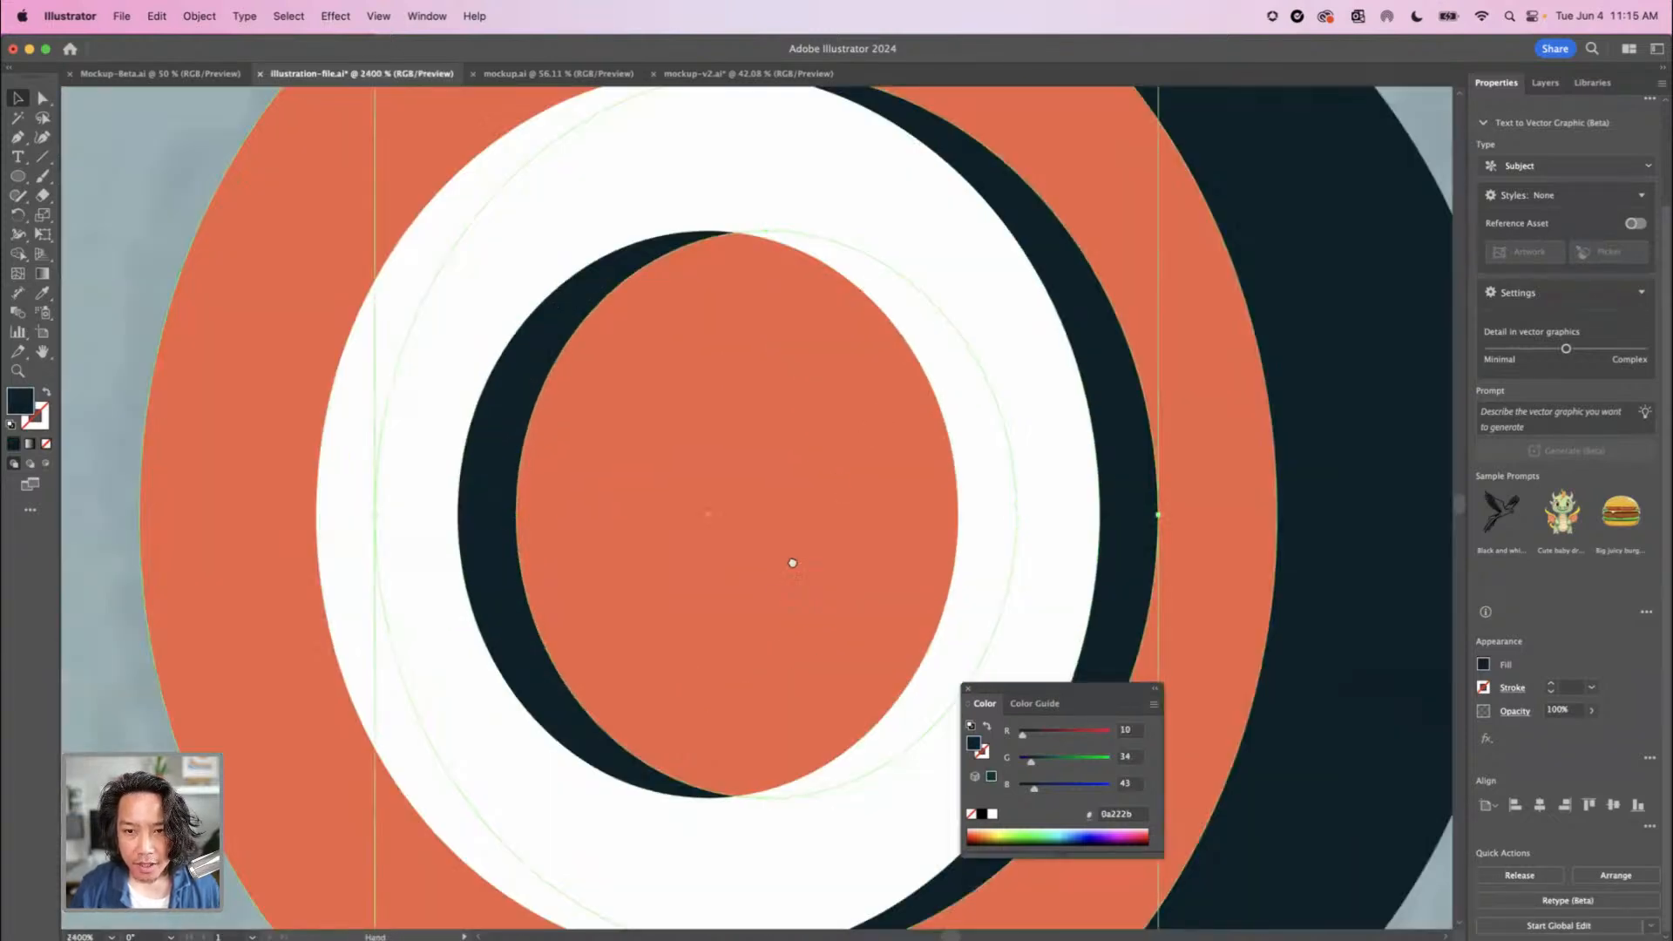
{"action": "left_click_drag", "start_coordinate": [793, 563], "coordinate": [595, 878]}
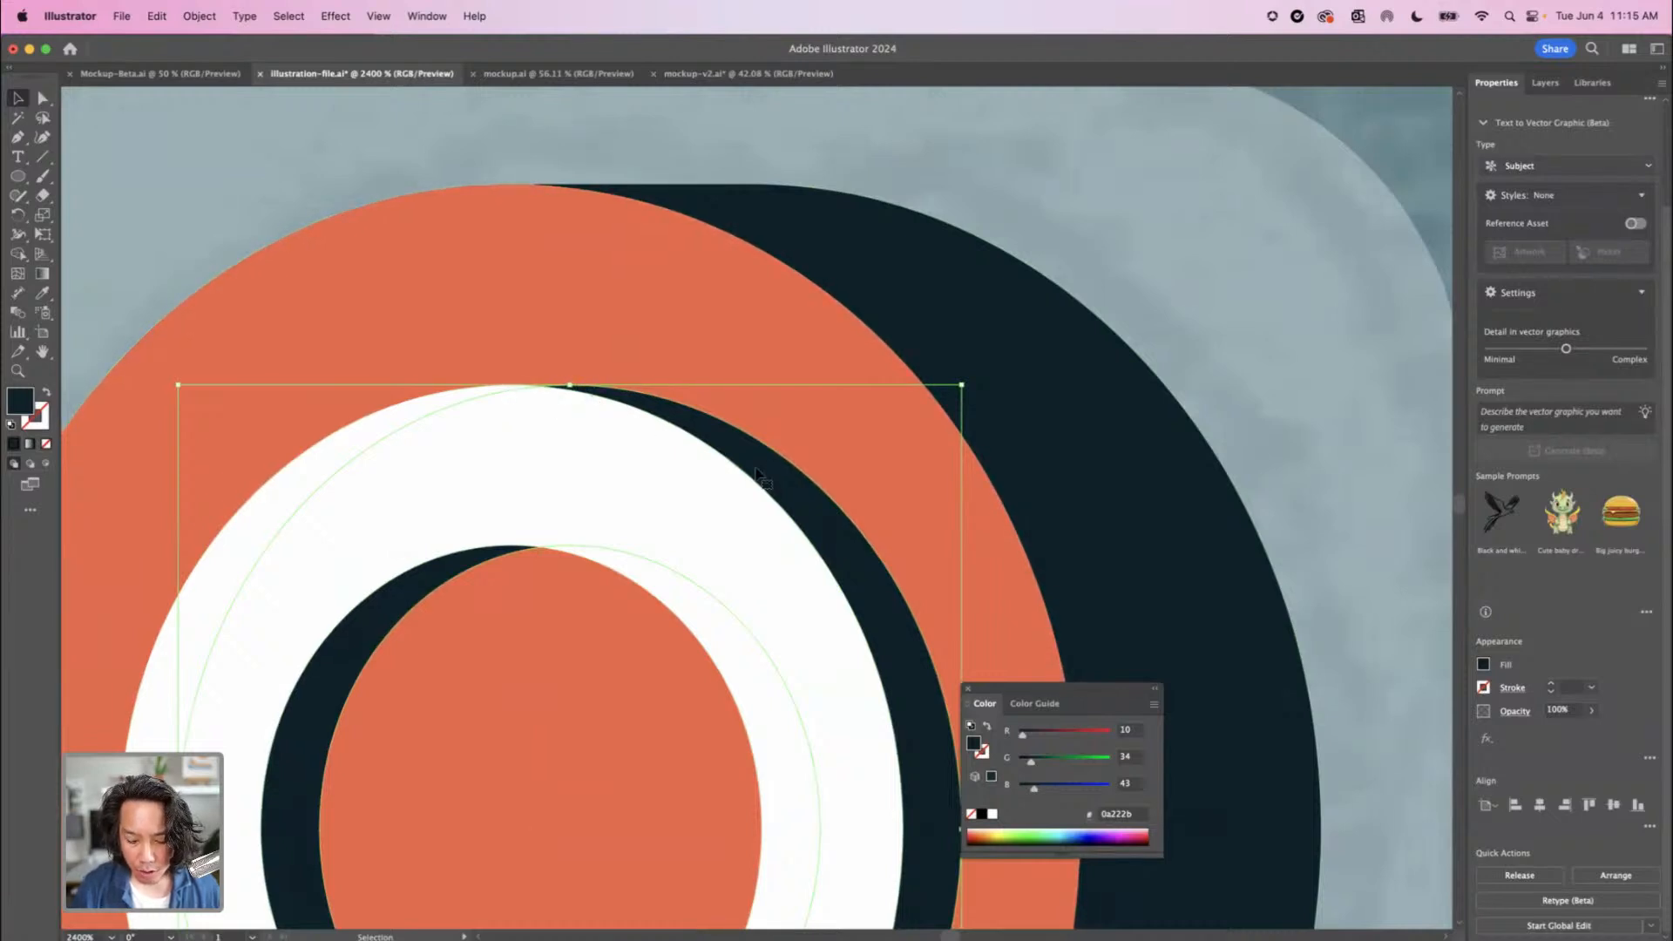
{"action": "key", "text": "super+minus"}
{"action": "key", "text": "super+minus"}
{"action": "key", "text": "super+minus"}
{"action": "key", "text": "super+minus"}
{"action": "key", "text": "super+minus"}
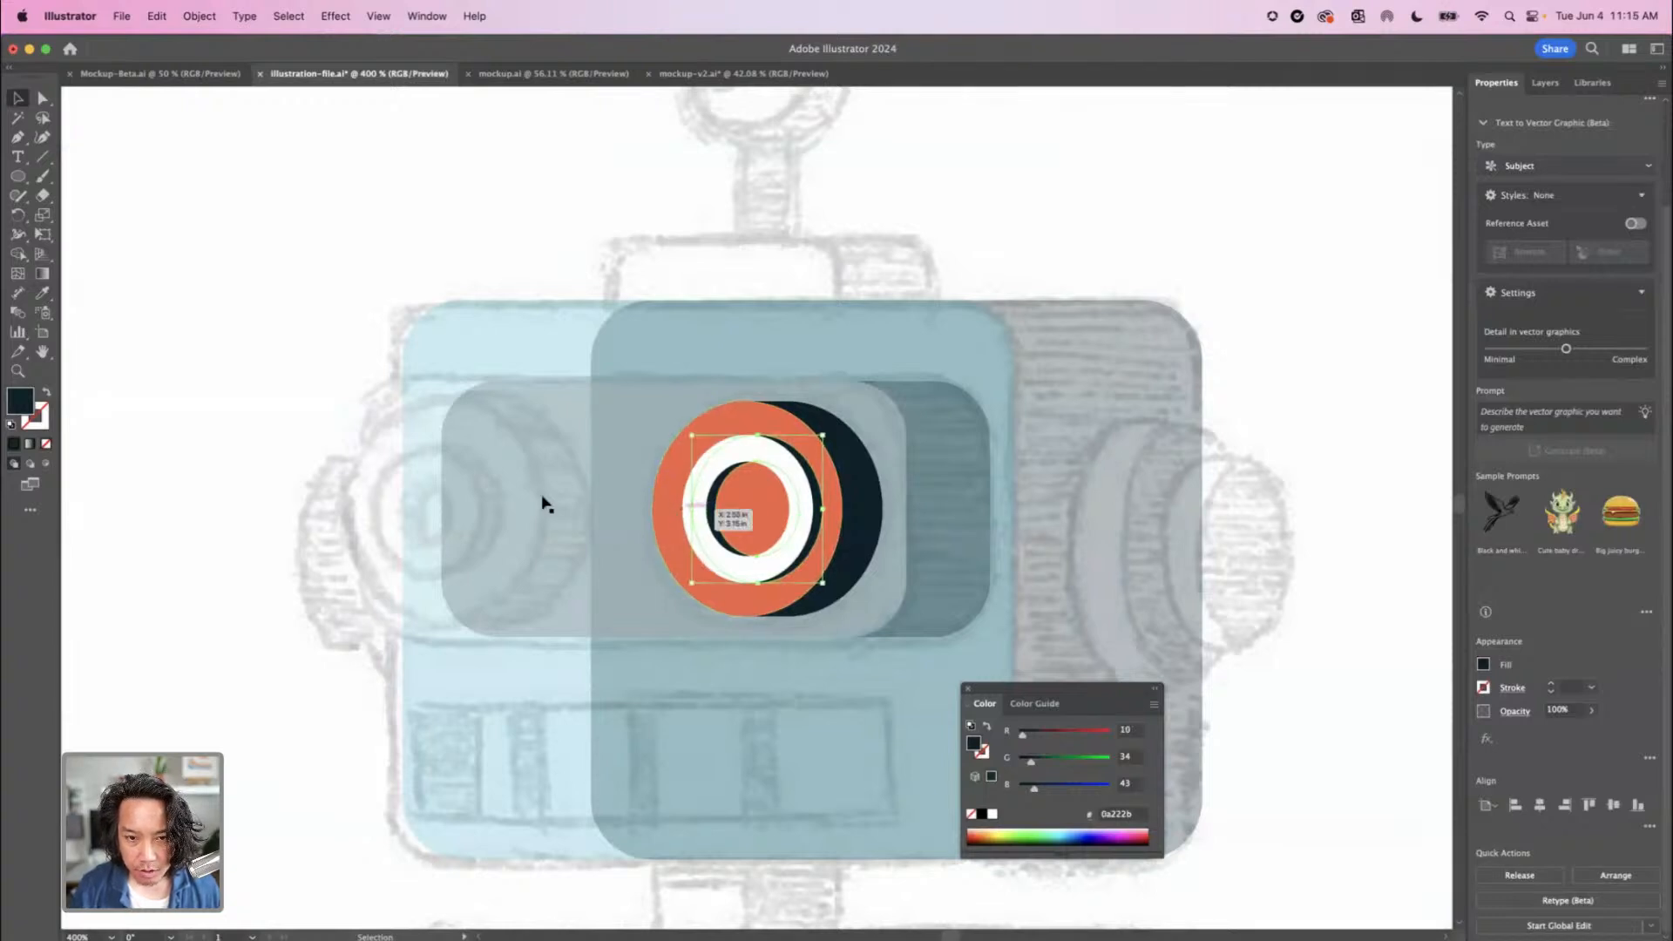
Select the white and navy rings together and shift them slightly left inside the orange eye ellipse
{"action": "left_click", "coordinate": [700, 488]}
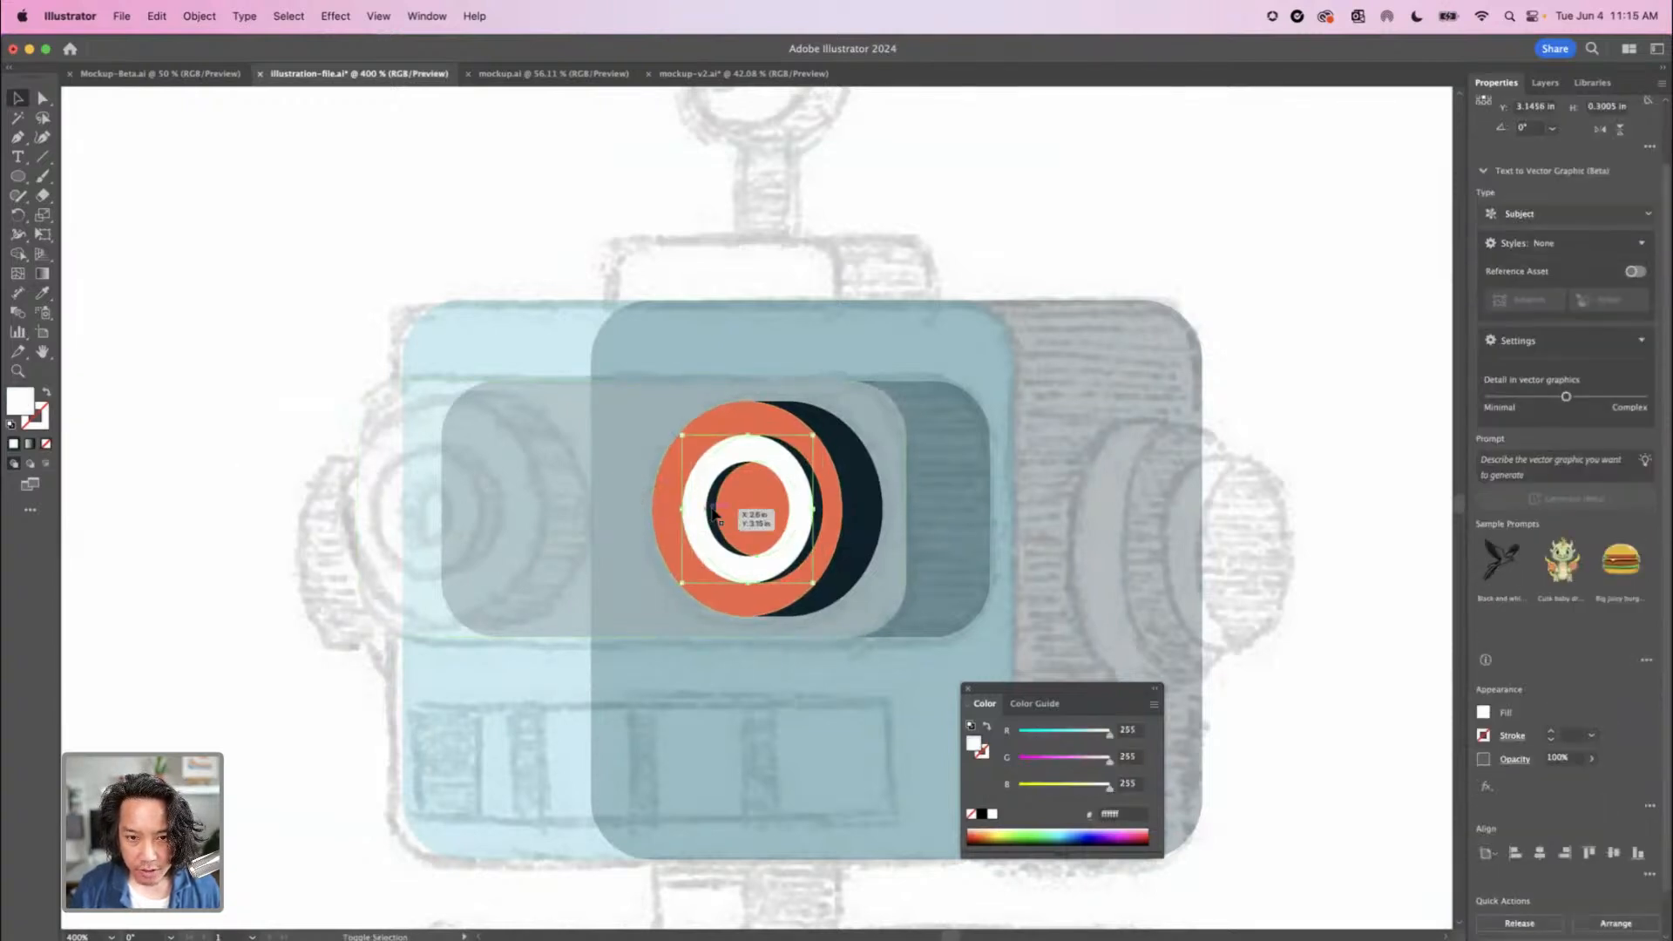
{"action": "left_click", "coordinate": [705, 511], "text": "shift"}
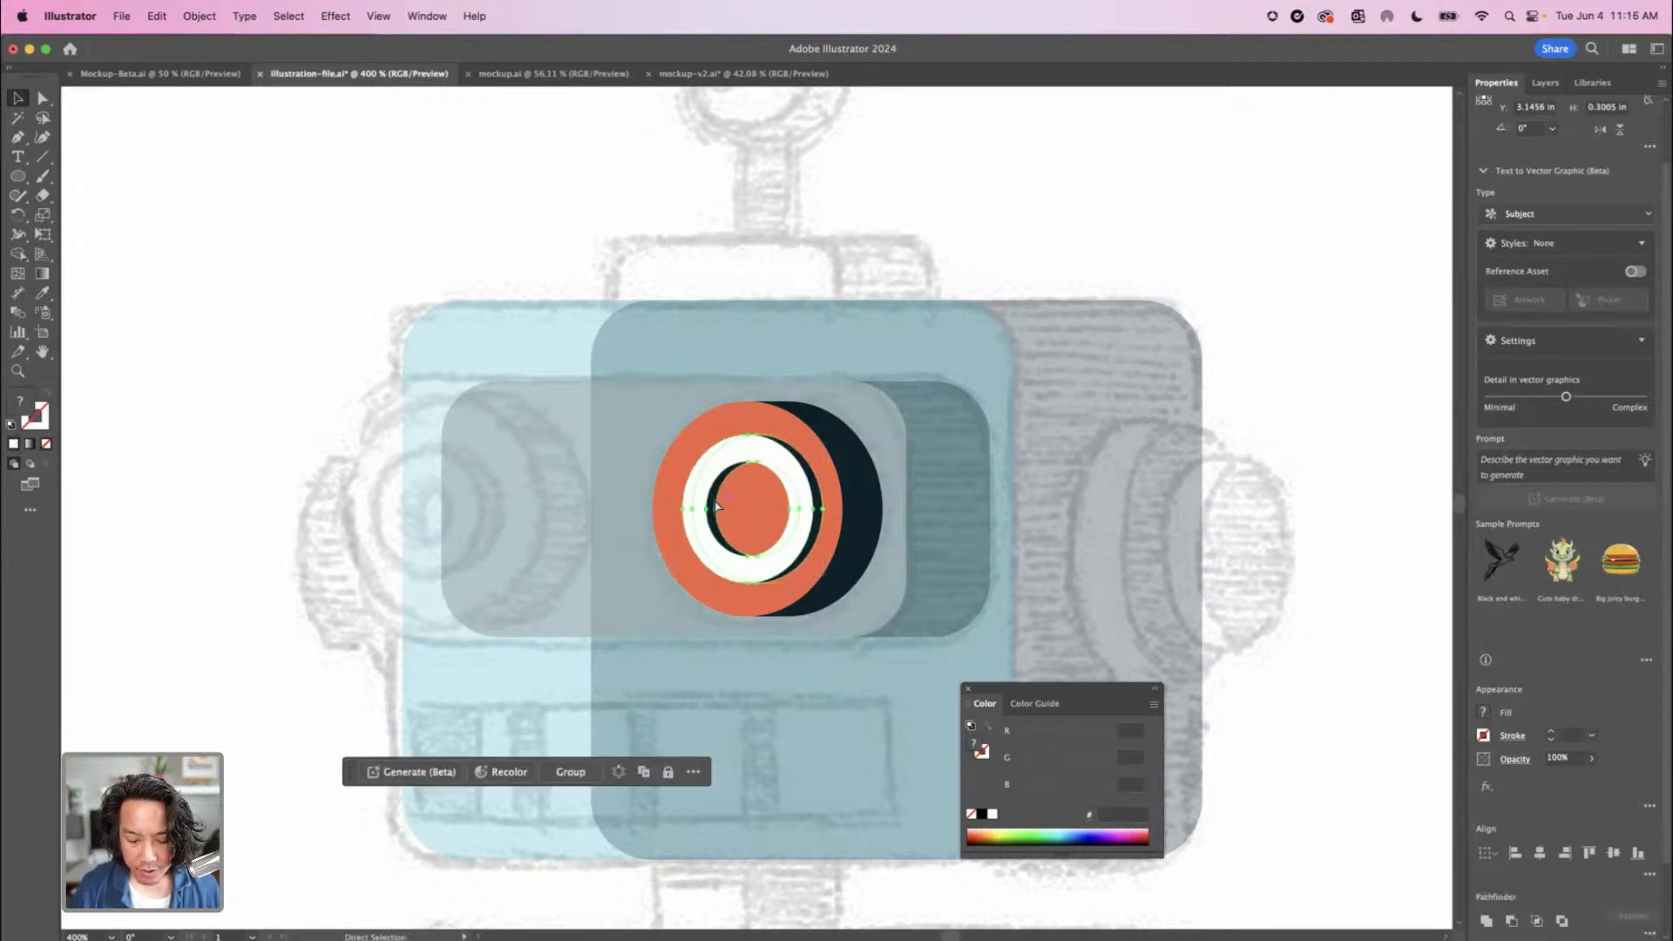
{"action": "key", "text": "super+equal"}
{"action": "key", "text": "super+equal"}
{"action": "key", "text": "super+equal"}
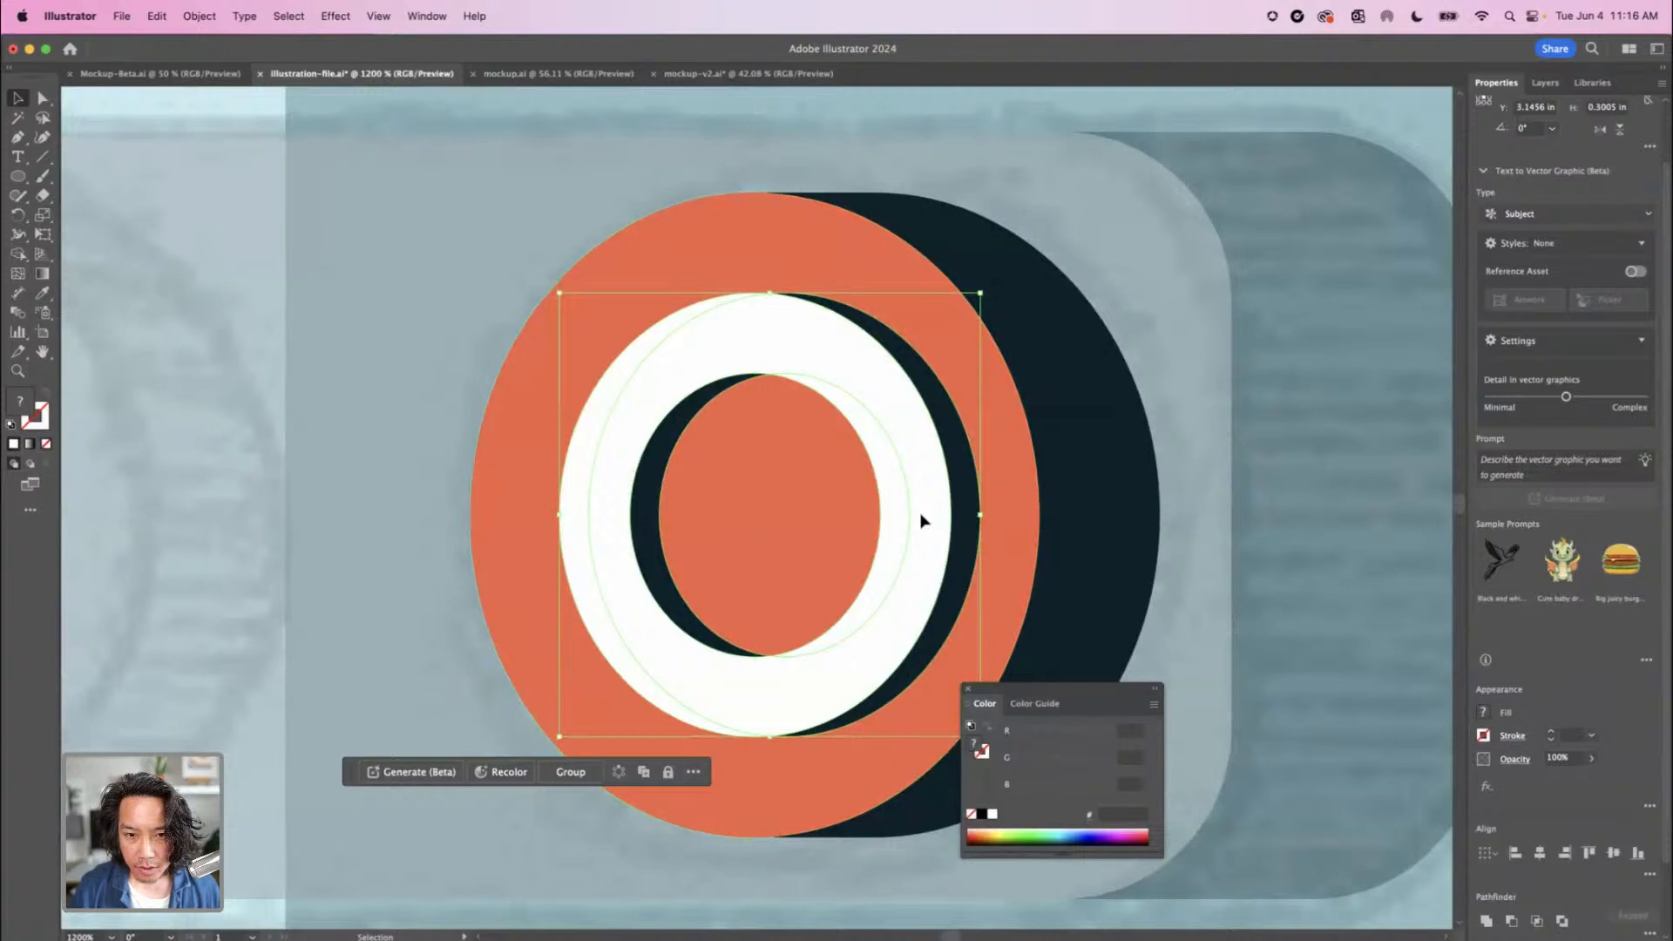
{"action": "left_click_drag", "start_coordinate": [923, 519], "coordinate": [903, 521]}
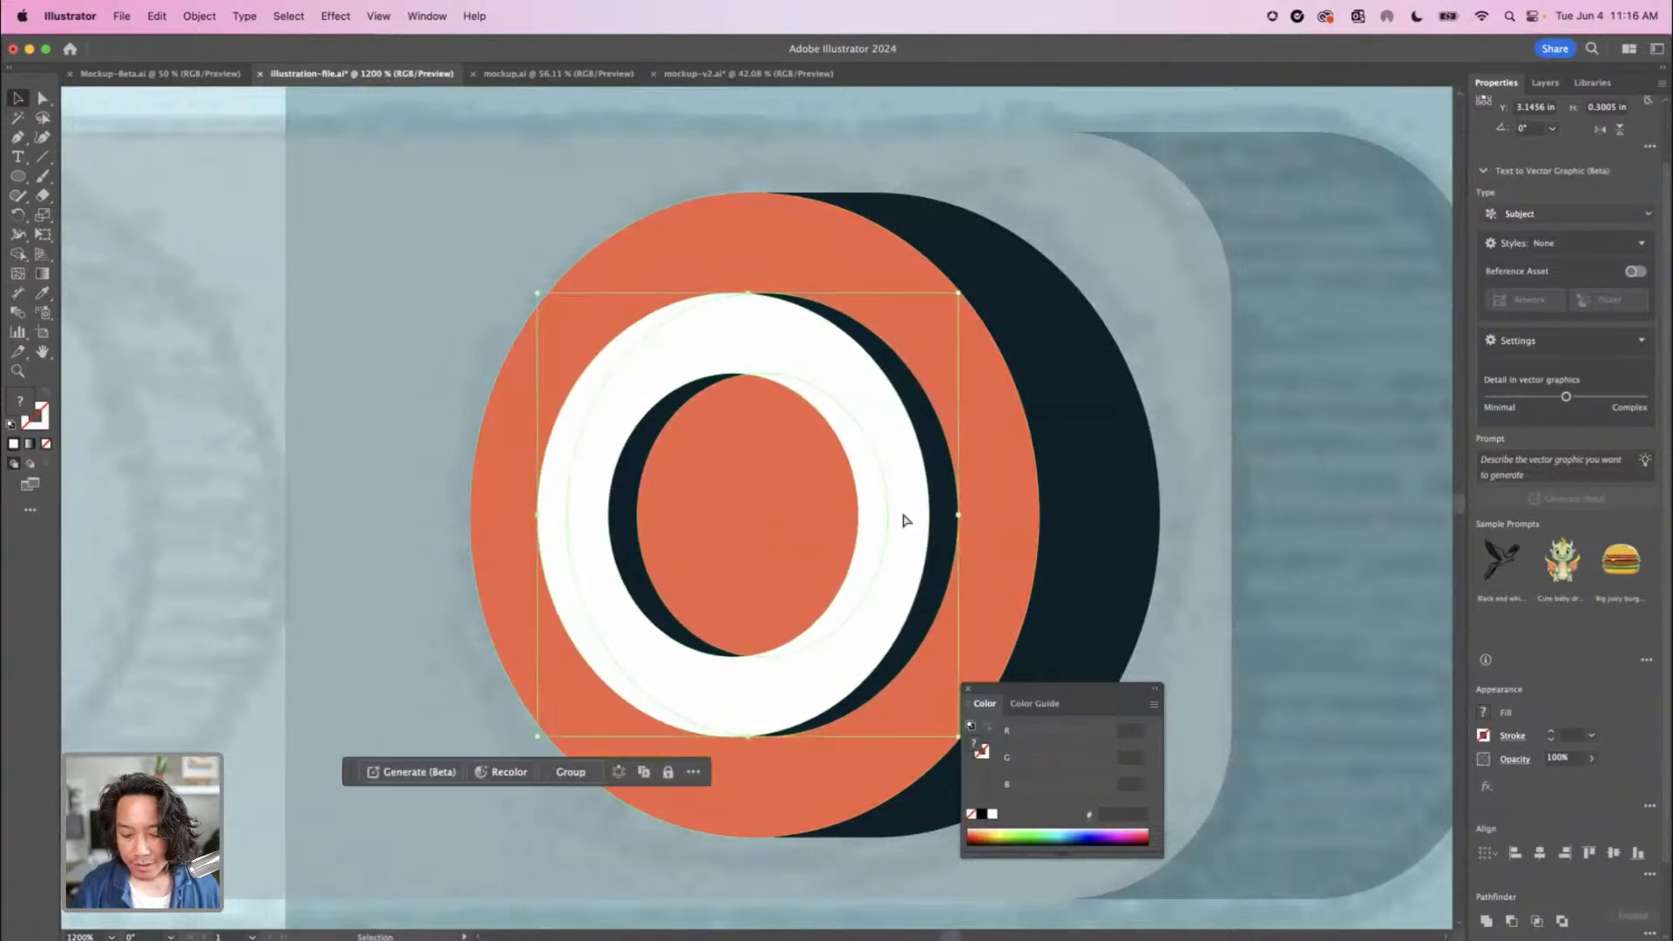
{"action": "key", "text": "a"}
{"action": "key", "text": "super+minus"}
{"action": "key", "text": "super+minus"}
{"action": "key", "text": "super+minus"}
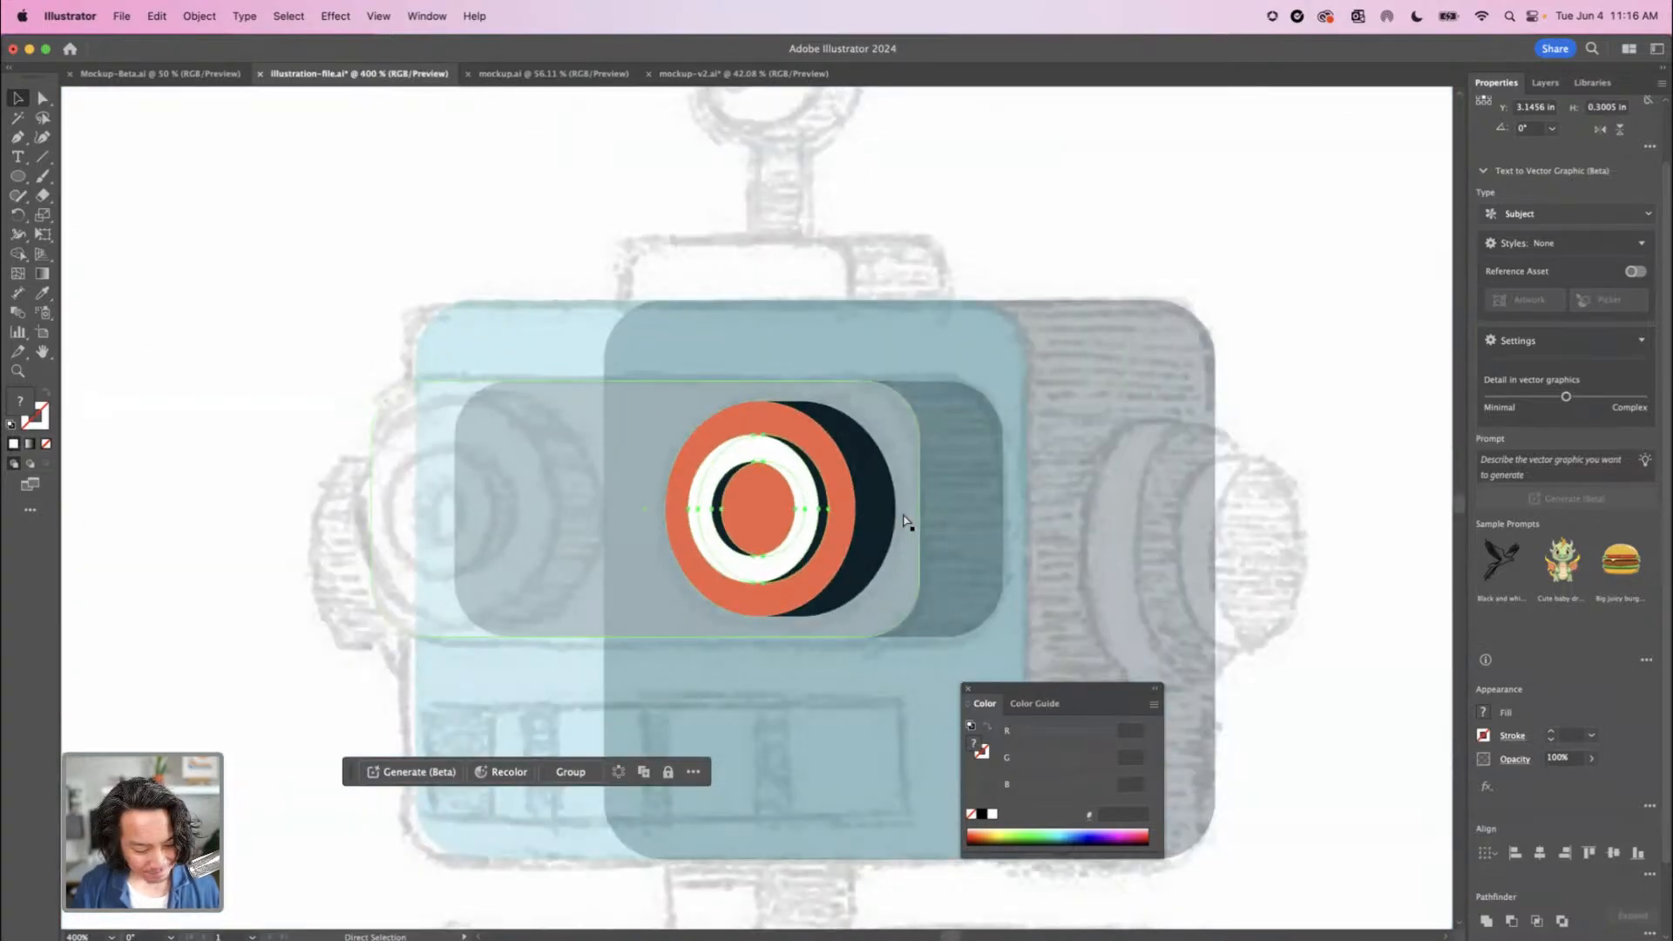
{"action": "key", "text": "v"}
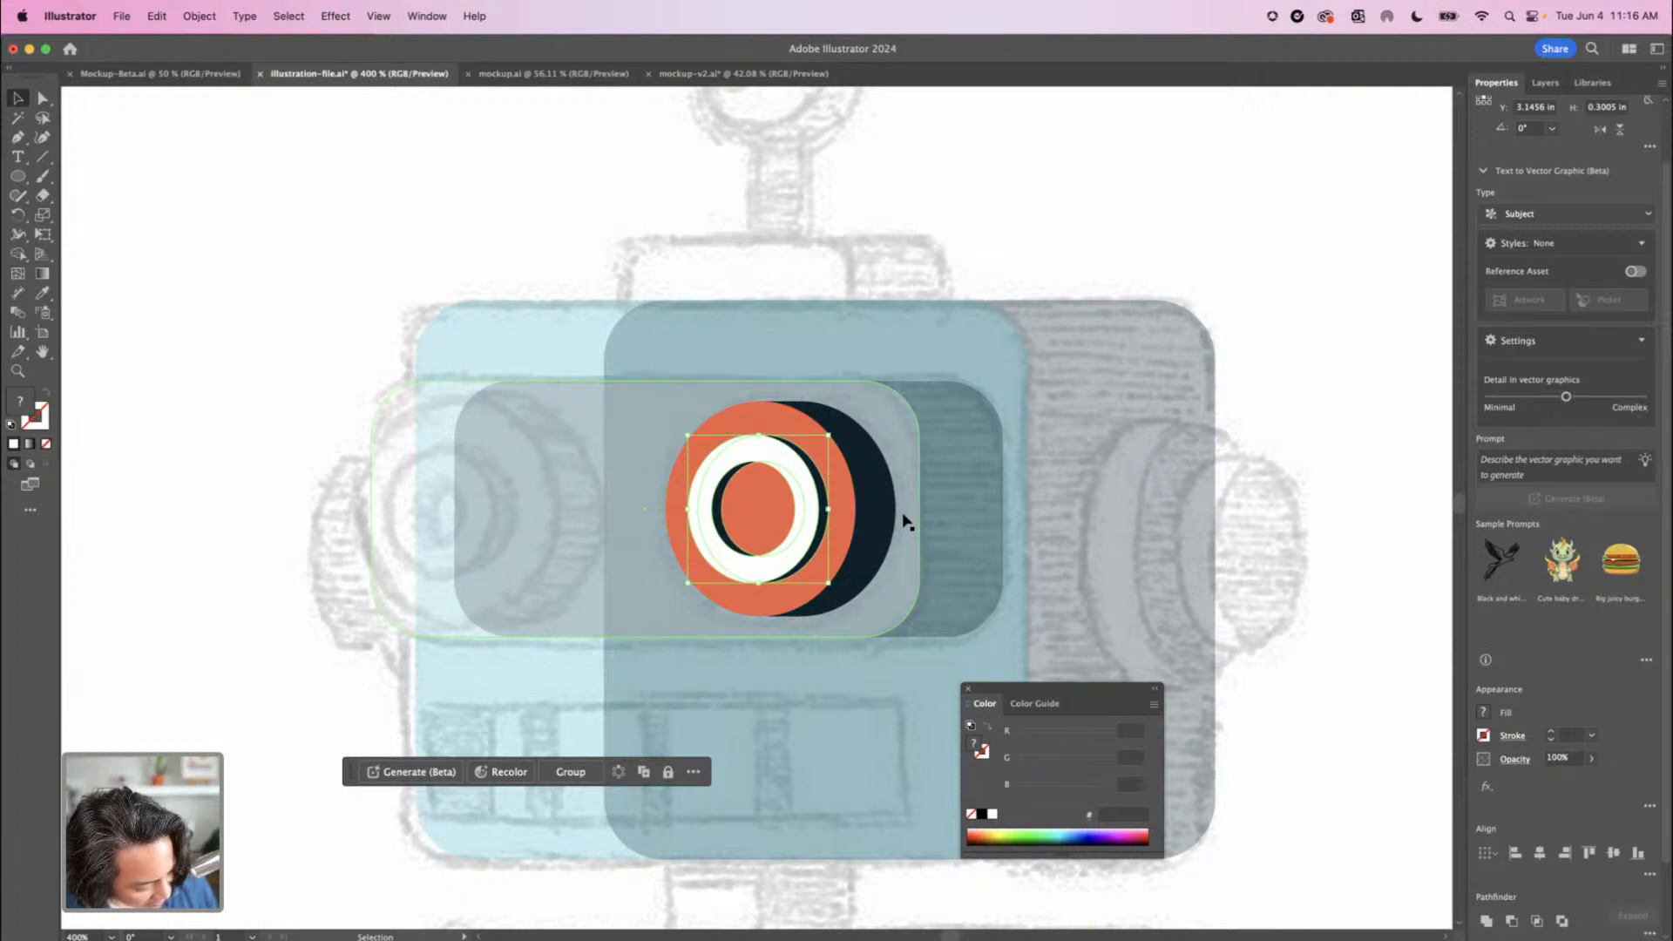
{"action": "left_click", "coordinate": [998, 241]}
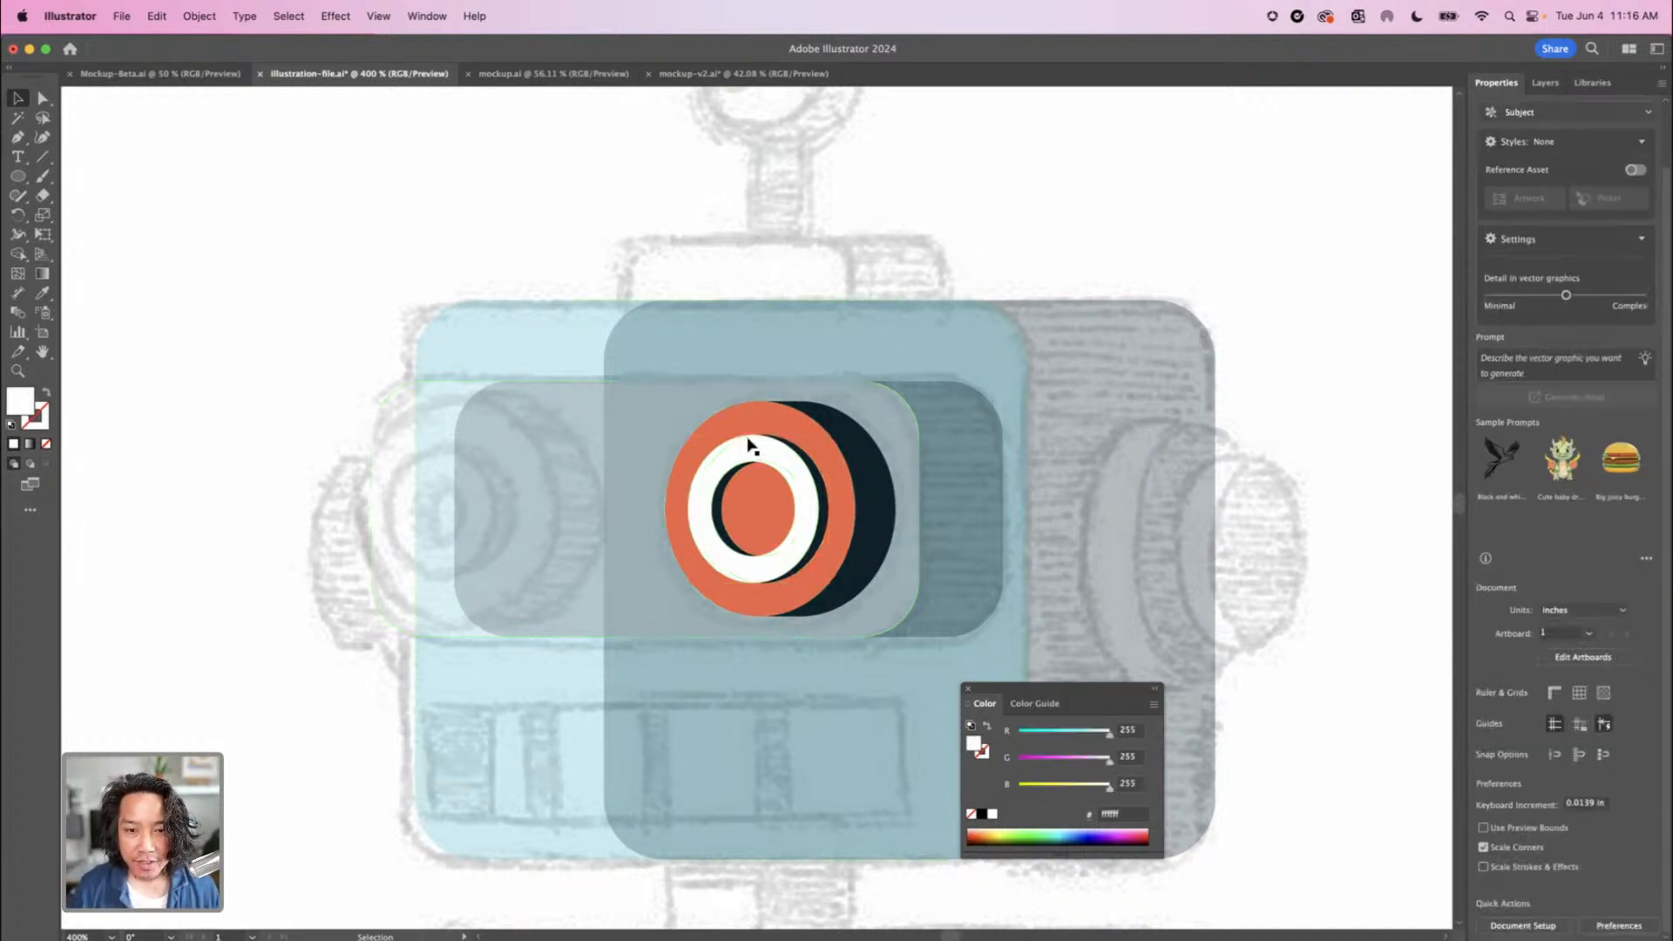
Select all the eye's ellipses, rings and navy shadow and place a copy on the sketch's left eye, level with the original
{"action": "key", "text": "super+equal"}
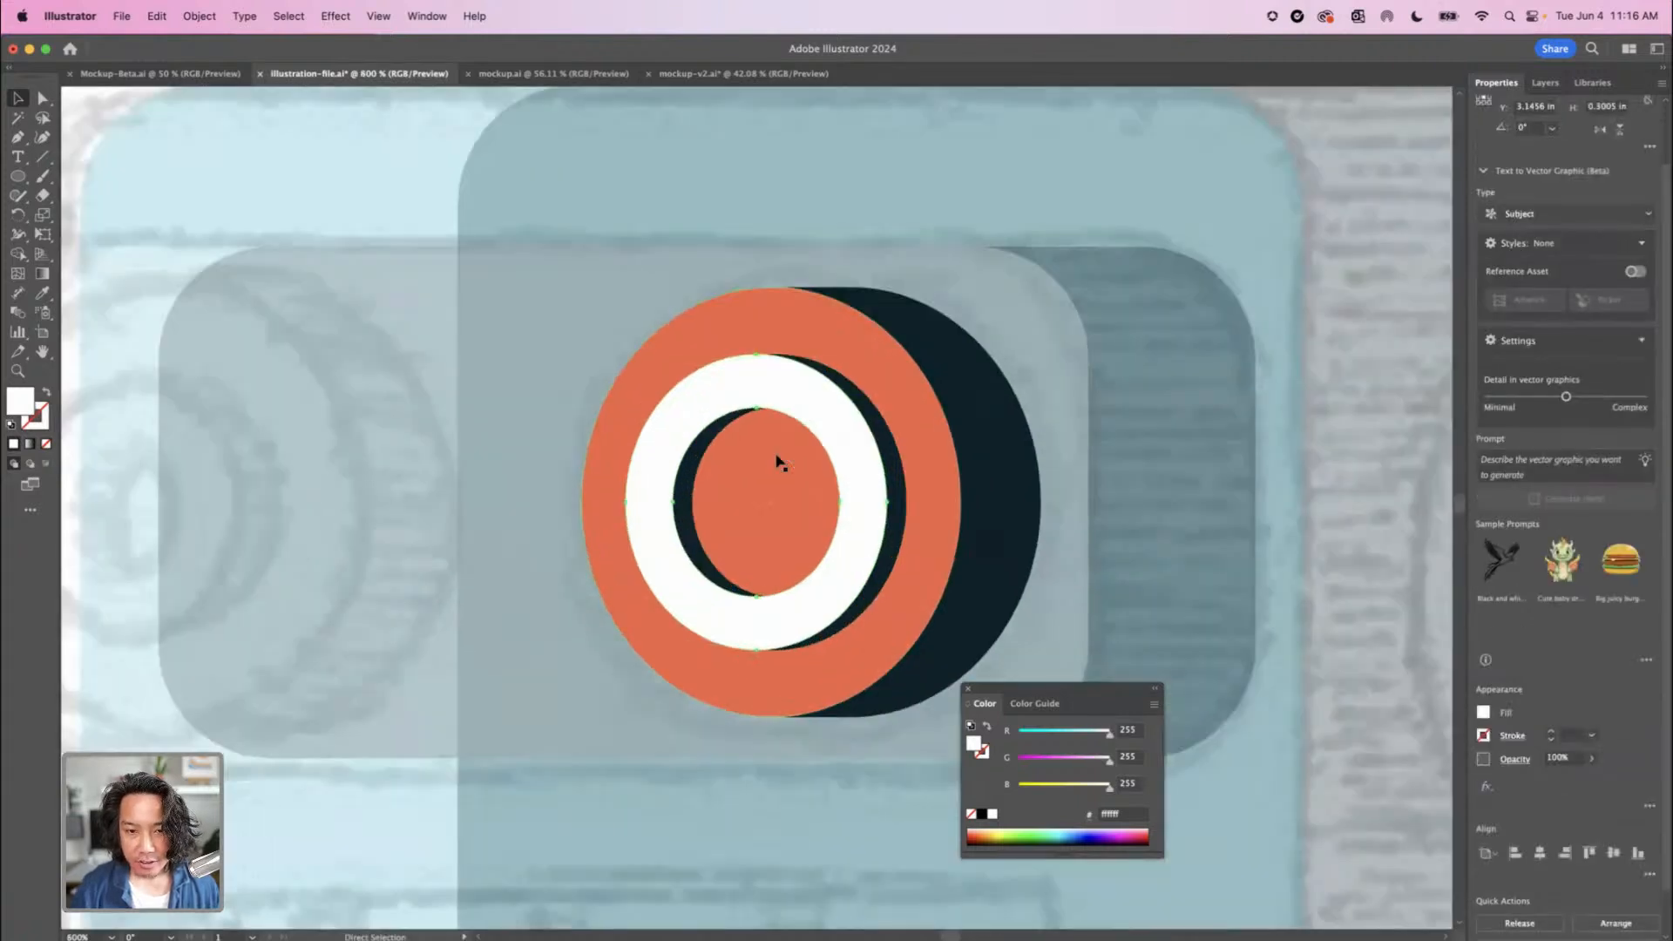
{"action": "left_click", "coordinate": [688, 506]}
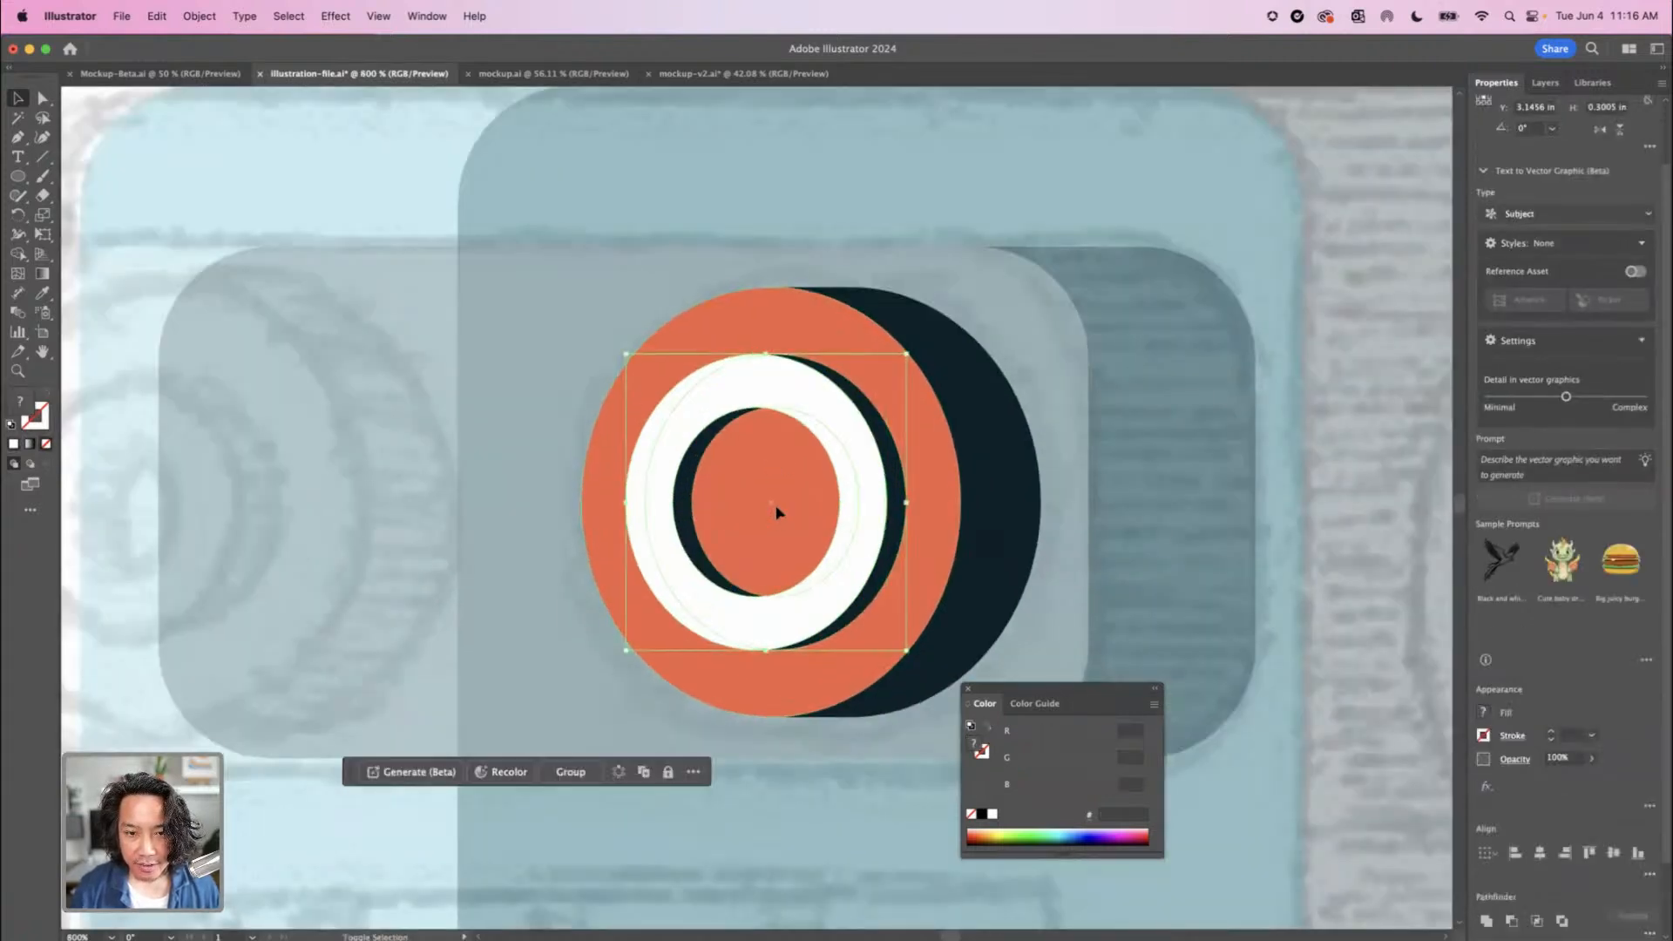
{"action": "left_click", "coordinate": [774, 512], "text": "shift"}
{"action": "left_click", "coordinate": [1017, 515], "text": "shift"}
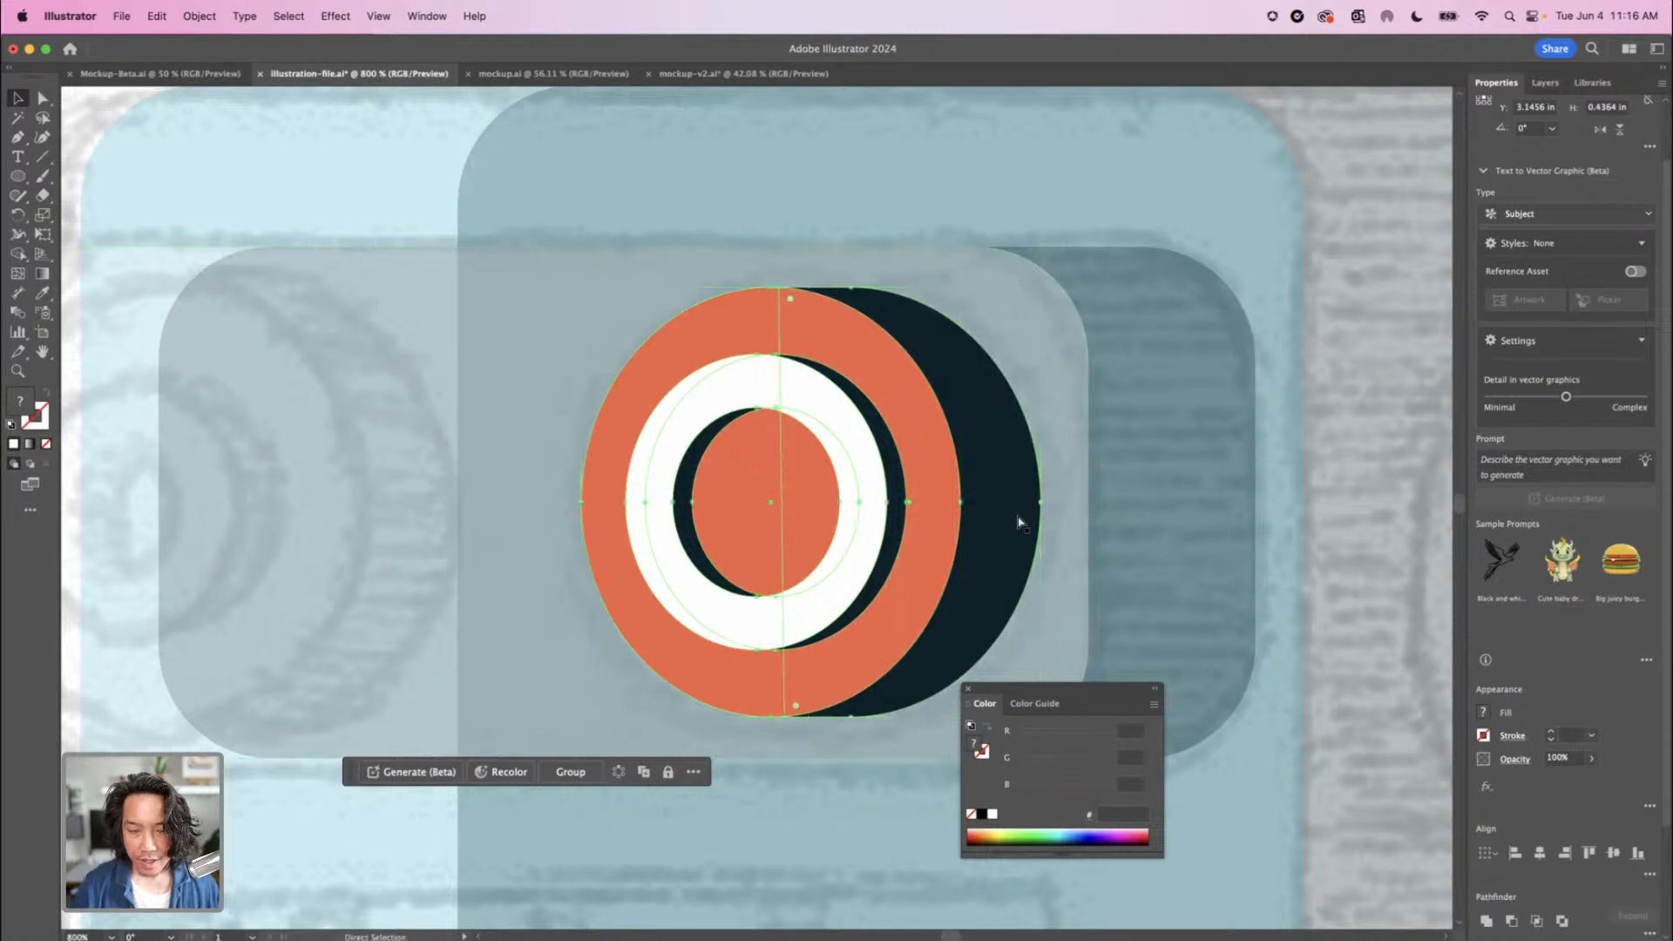
{"action": "key", "text": "super+minus"}
{"action": "key", "text": "super+minus"}
{"action": "key", "text": "super+minus"}
{"action": "left_click_drag", "start_coordinate": [739, 522], "coordinate": [542, 512]}
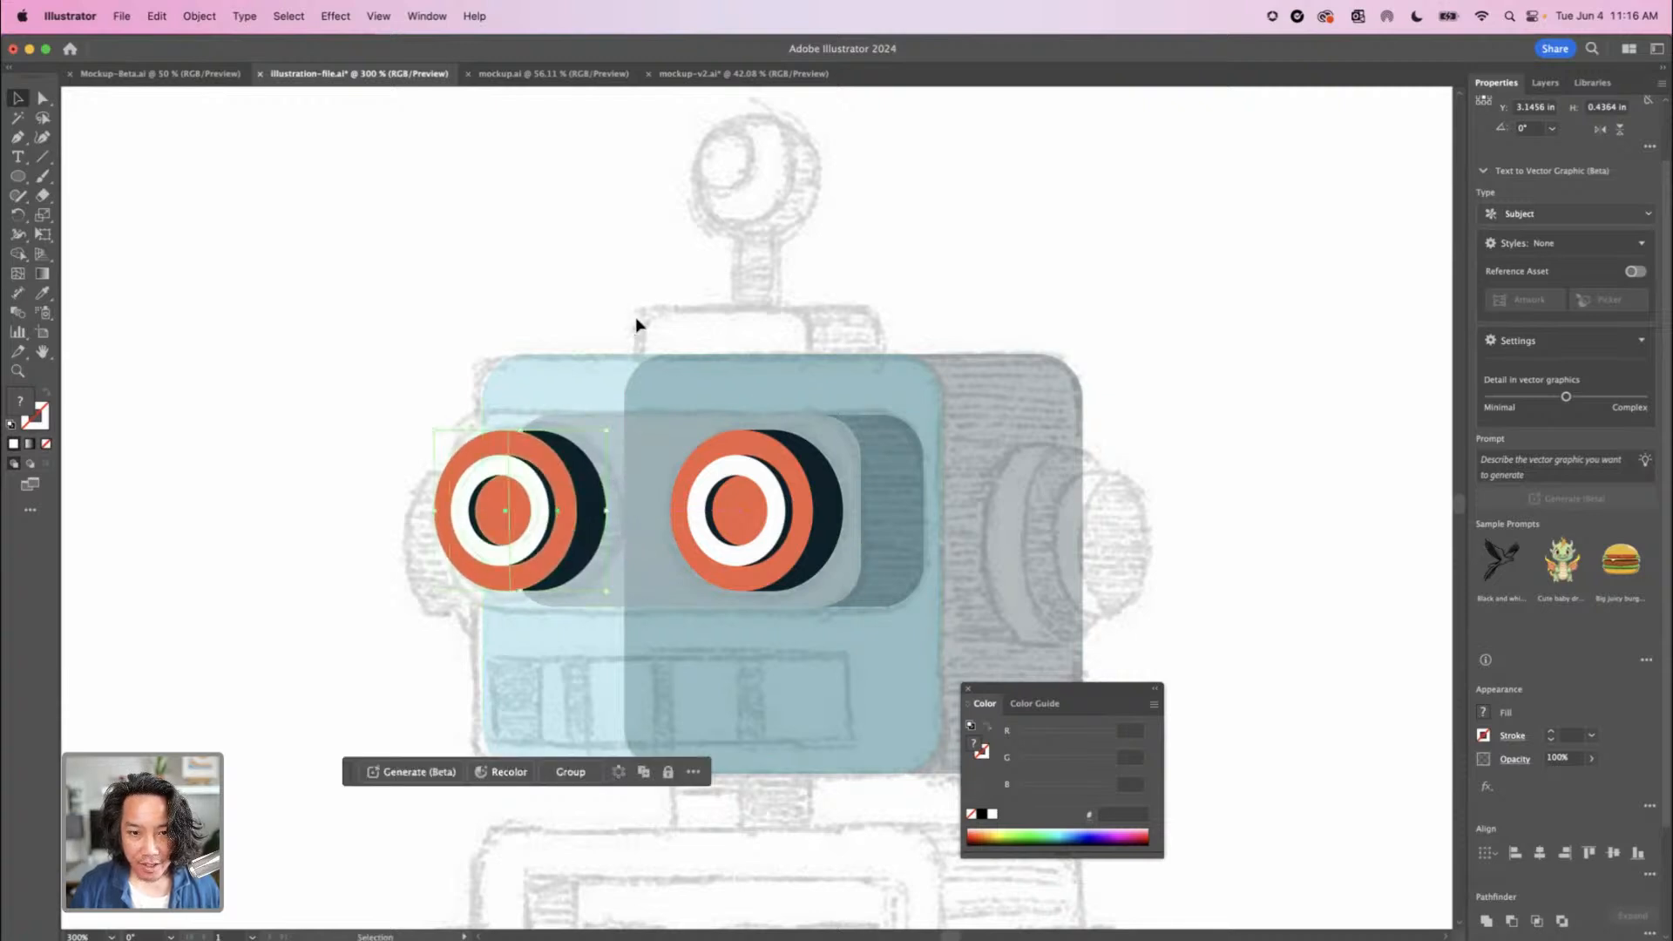
{"action": "left_click", "coordinate": [636, 312]}
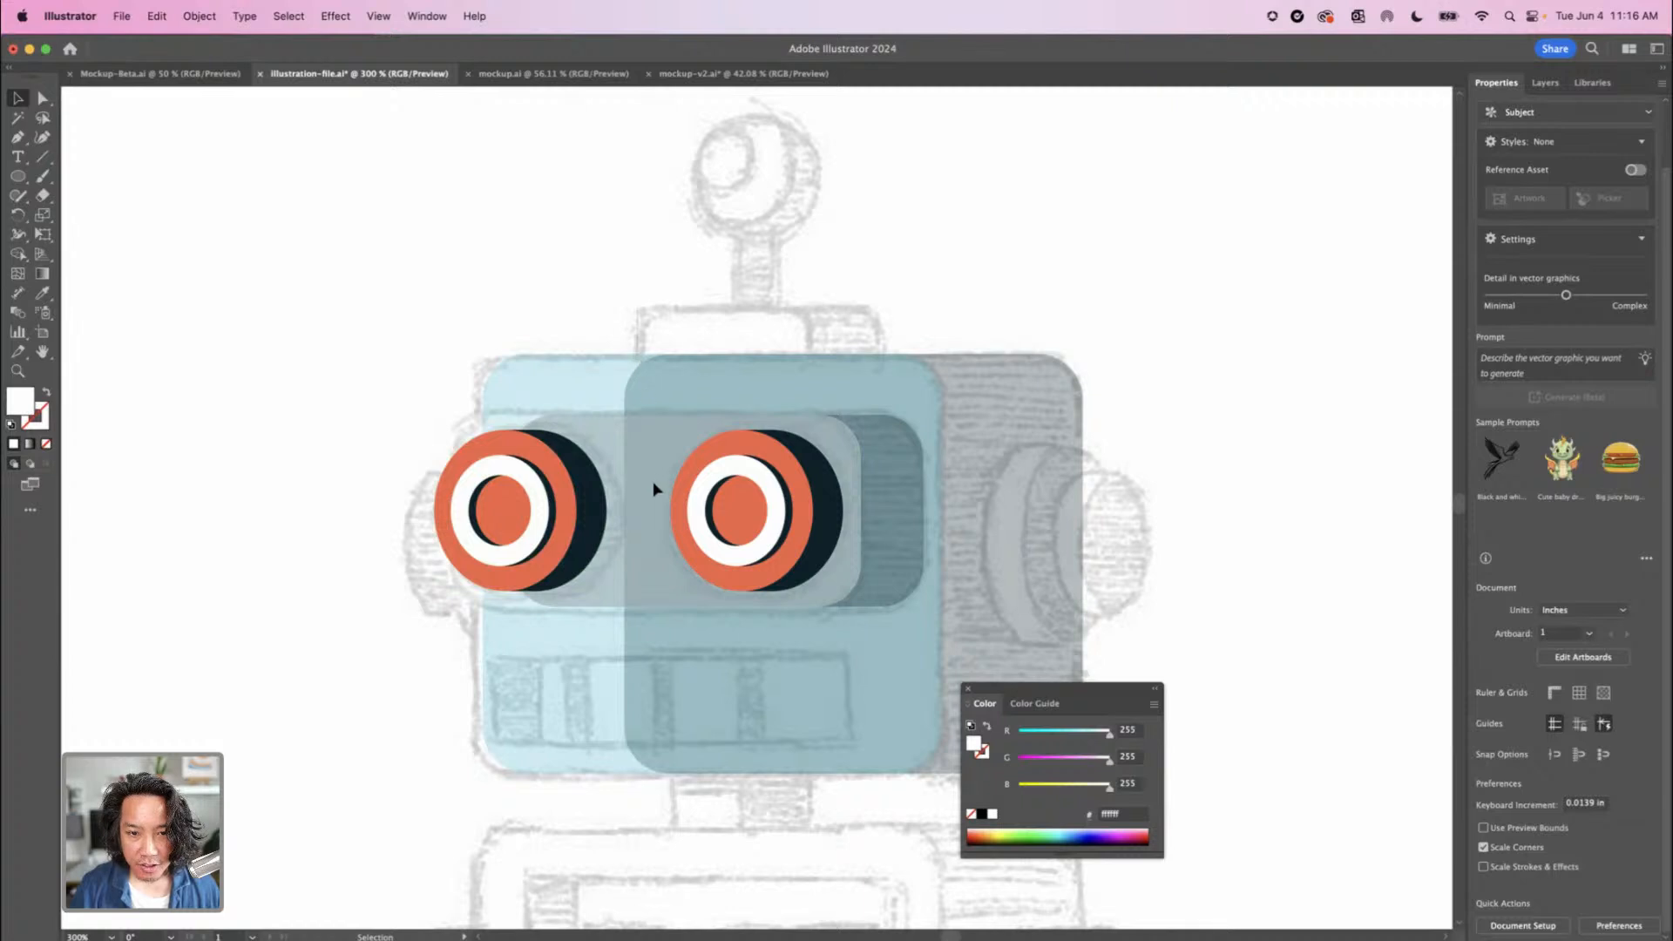
Set the opacity of the head and eye-band rectangles and their navy side shapes to 100%
{"action": "left_click", "coordinate": [962, 530]}
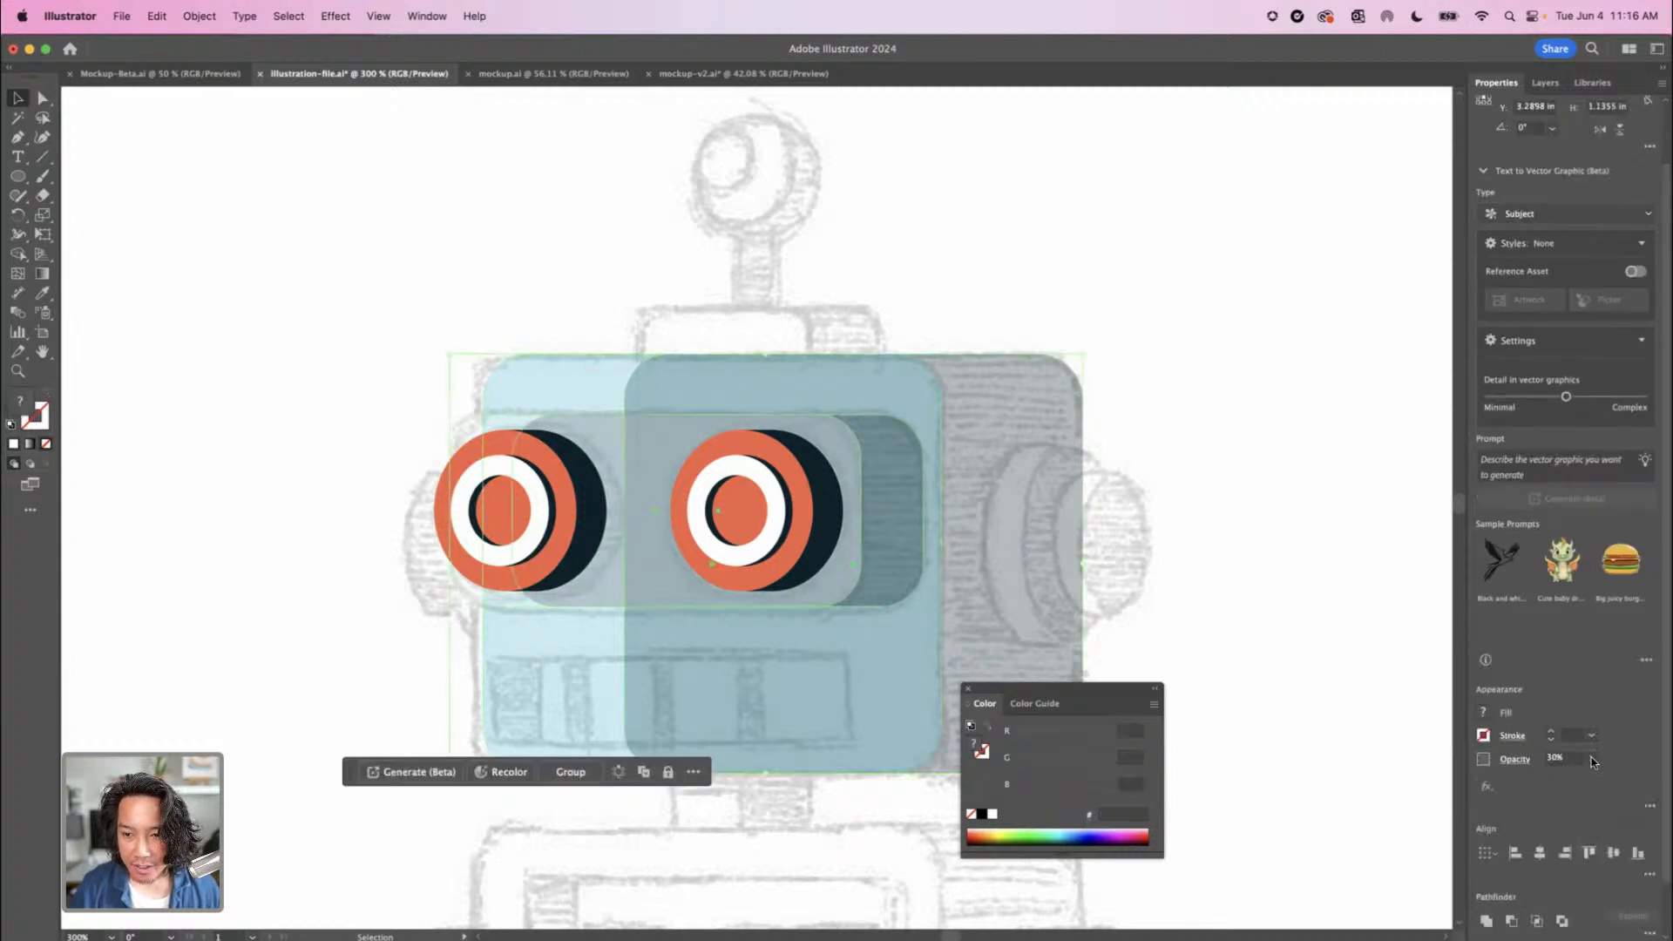
{"action": "key", "text": "0"}
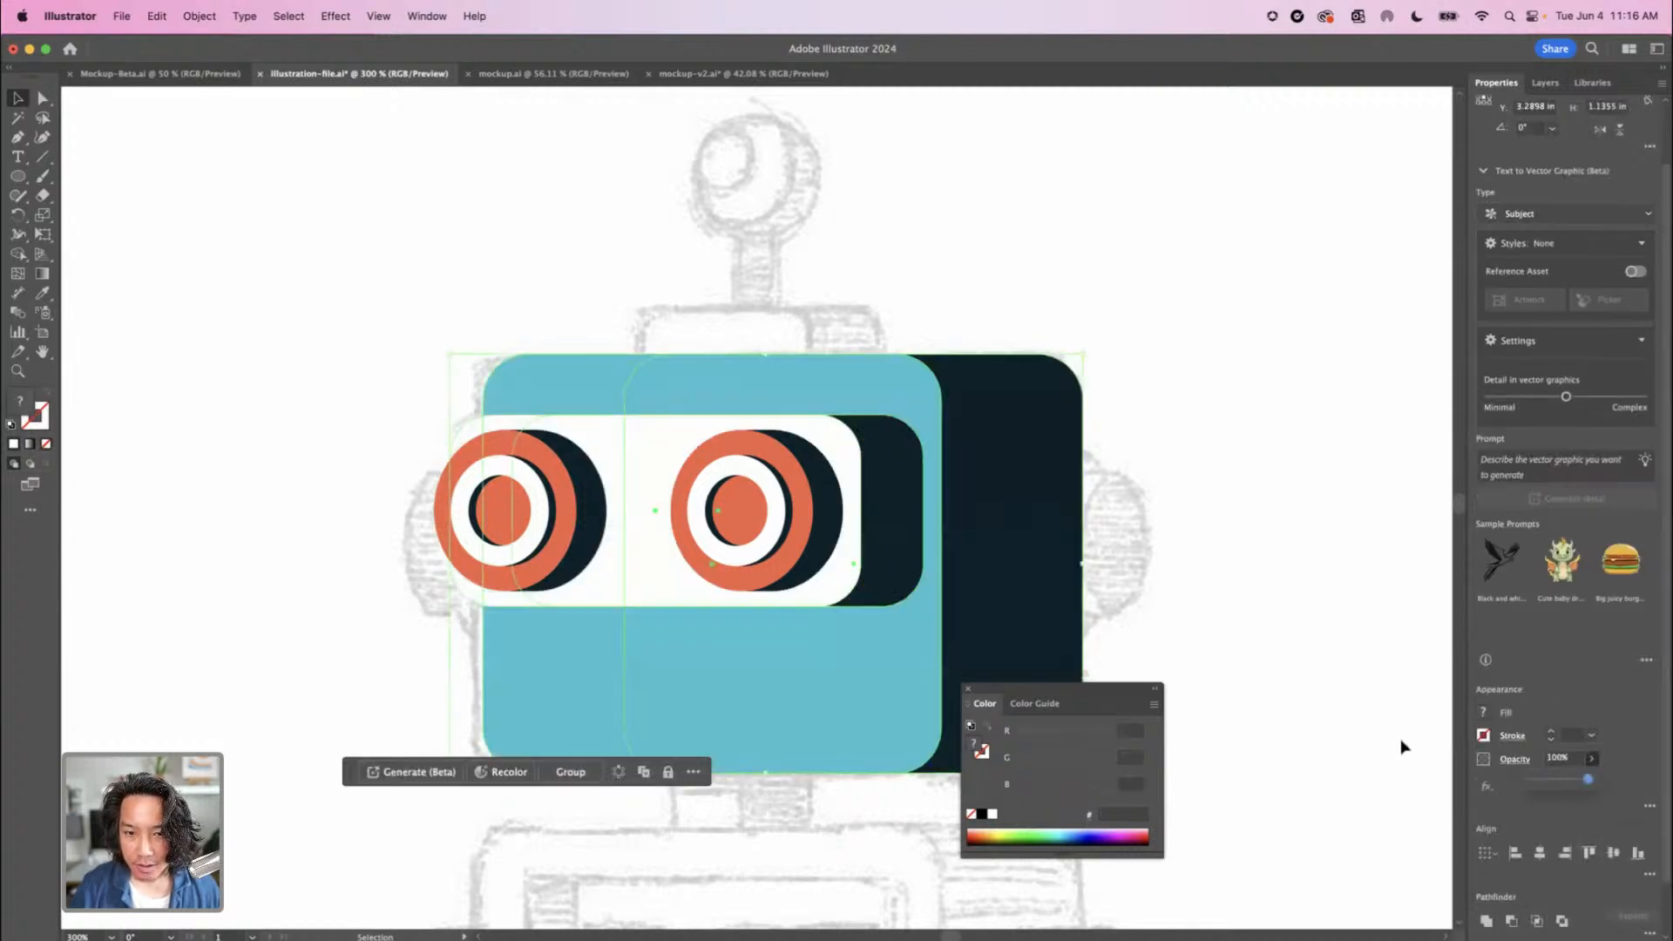
{"action": "left_click", "coordinate": [1404, 745]}
Compare the rebuilt robot head with the finished robot illustration beside it
{"action": "key", "text": "super+1"}
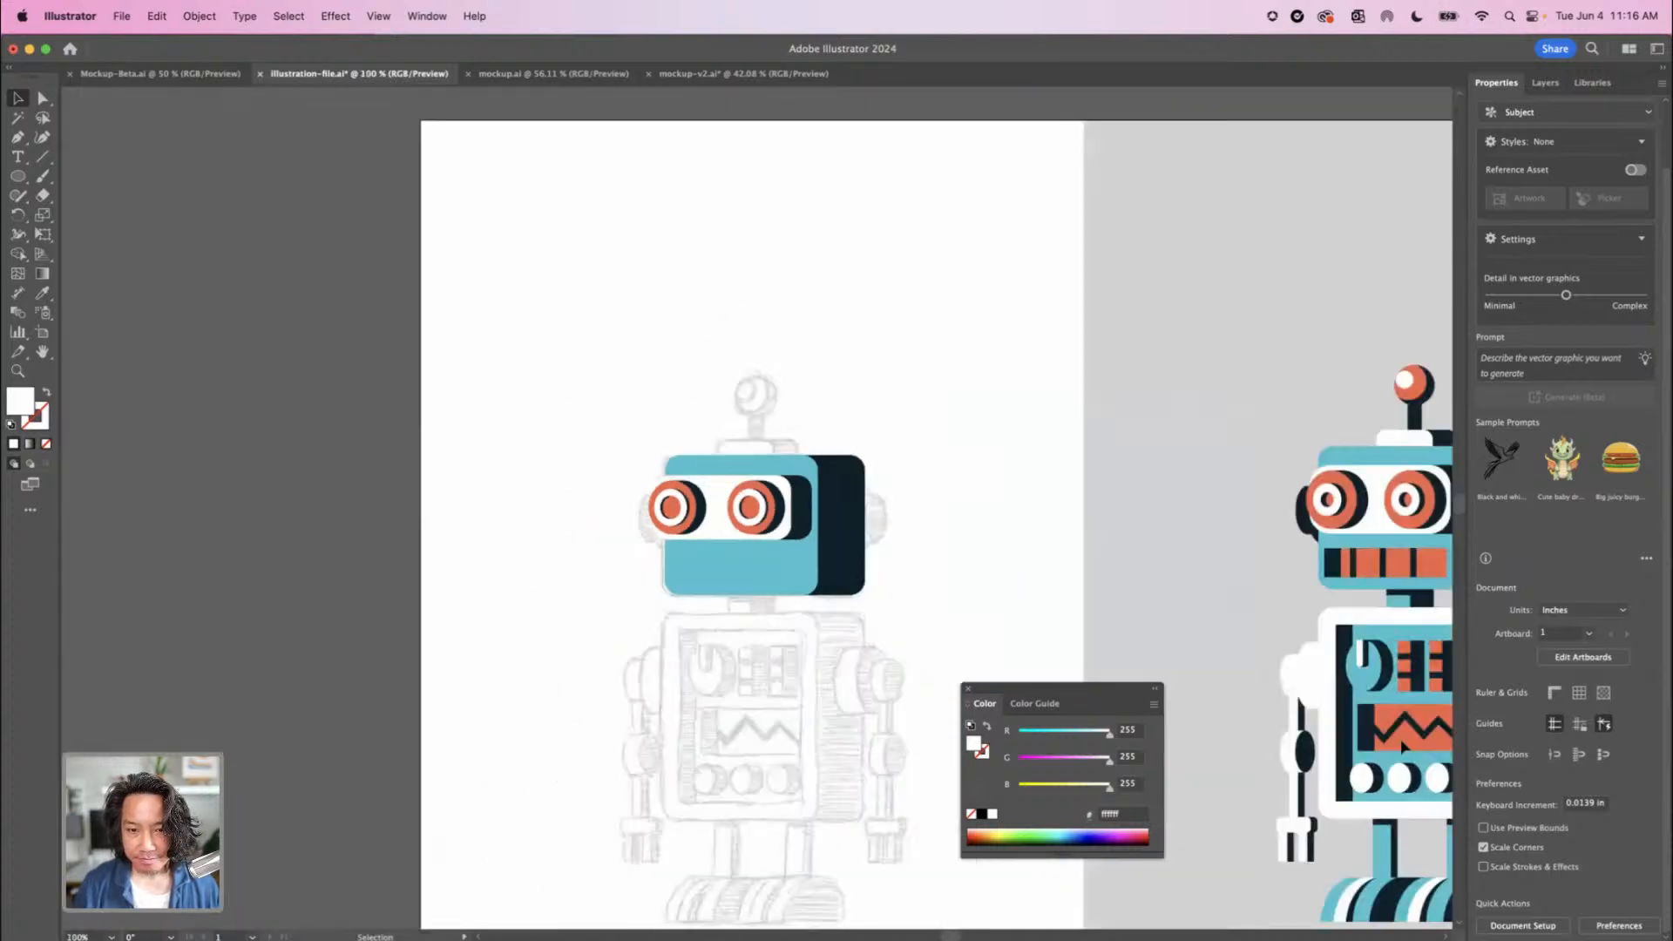
{"action": "left_click_drag", "start_coordinate": [1017, 619], "coordinate": [864, 612]}
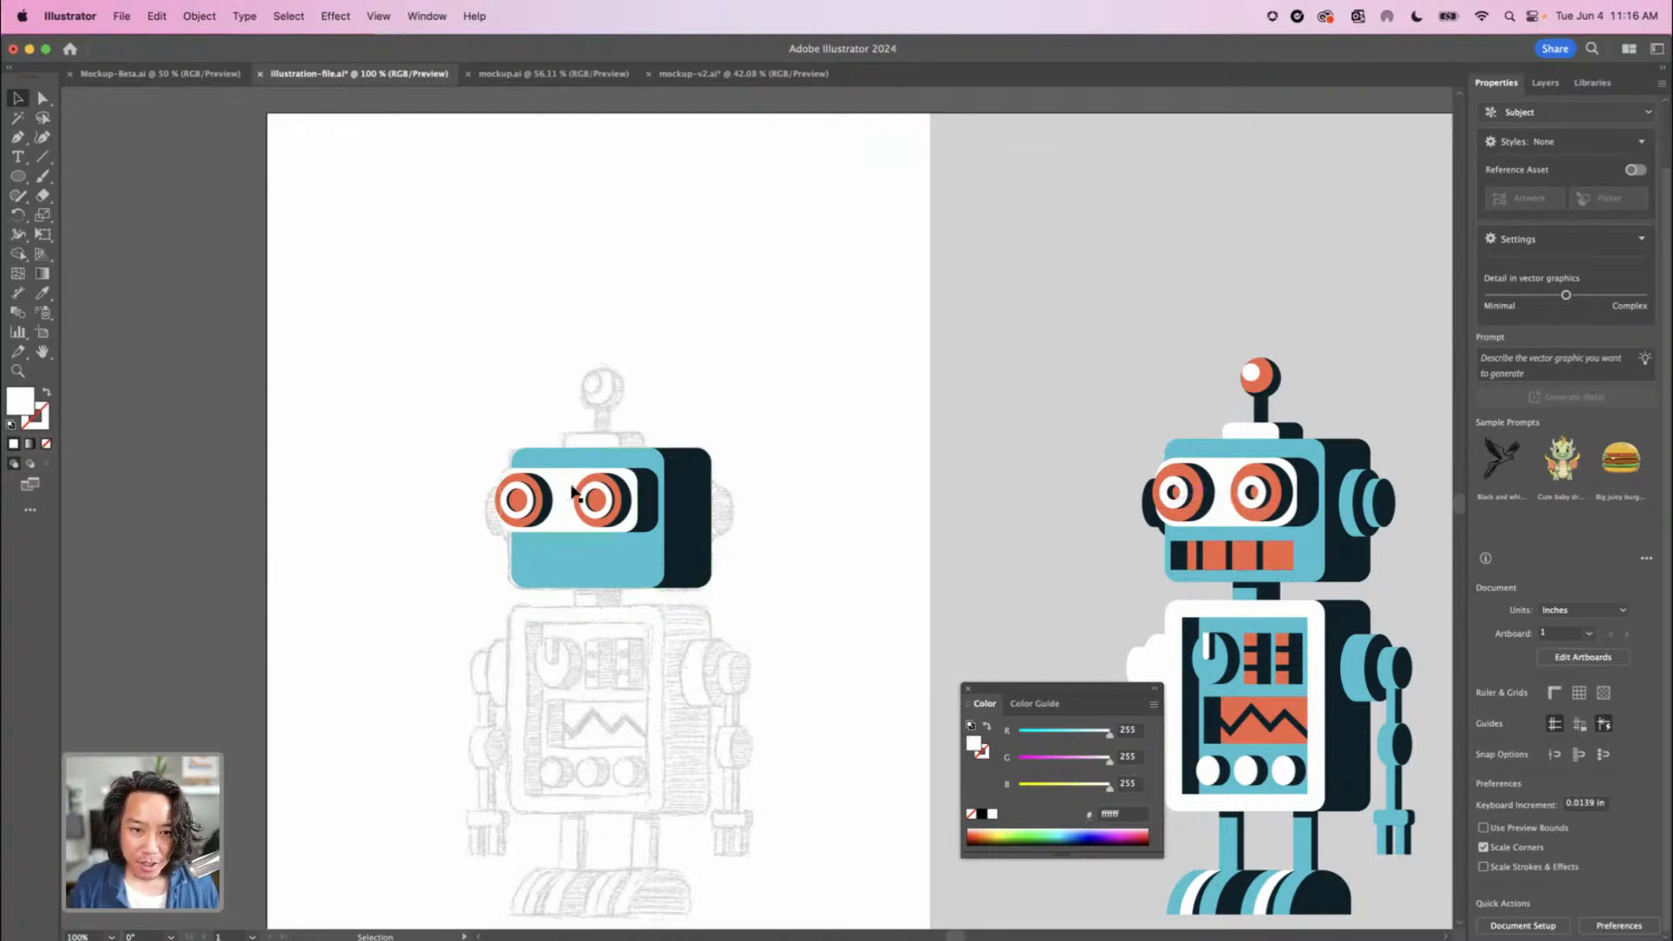
{"action": "key", "text": "super+equal"}
{"action": "key", "text": "super+equal"}
{"action": "key", "text": "super+equal"}
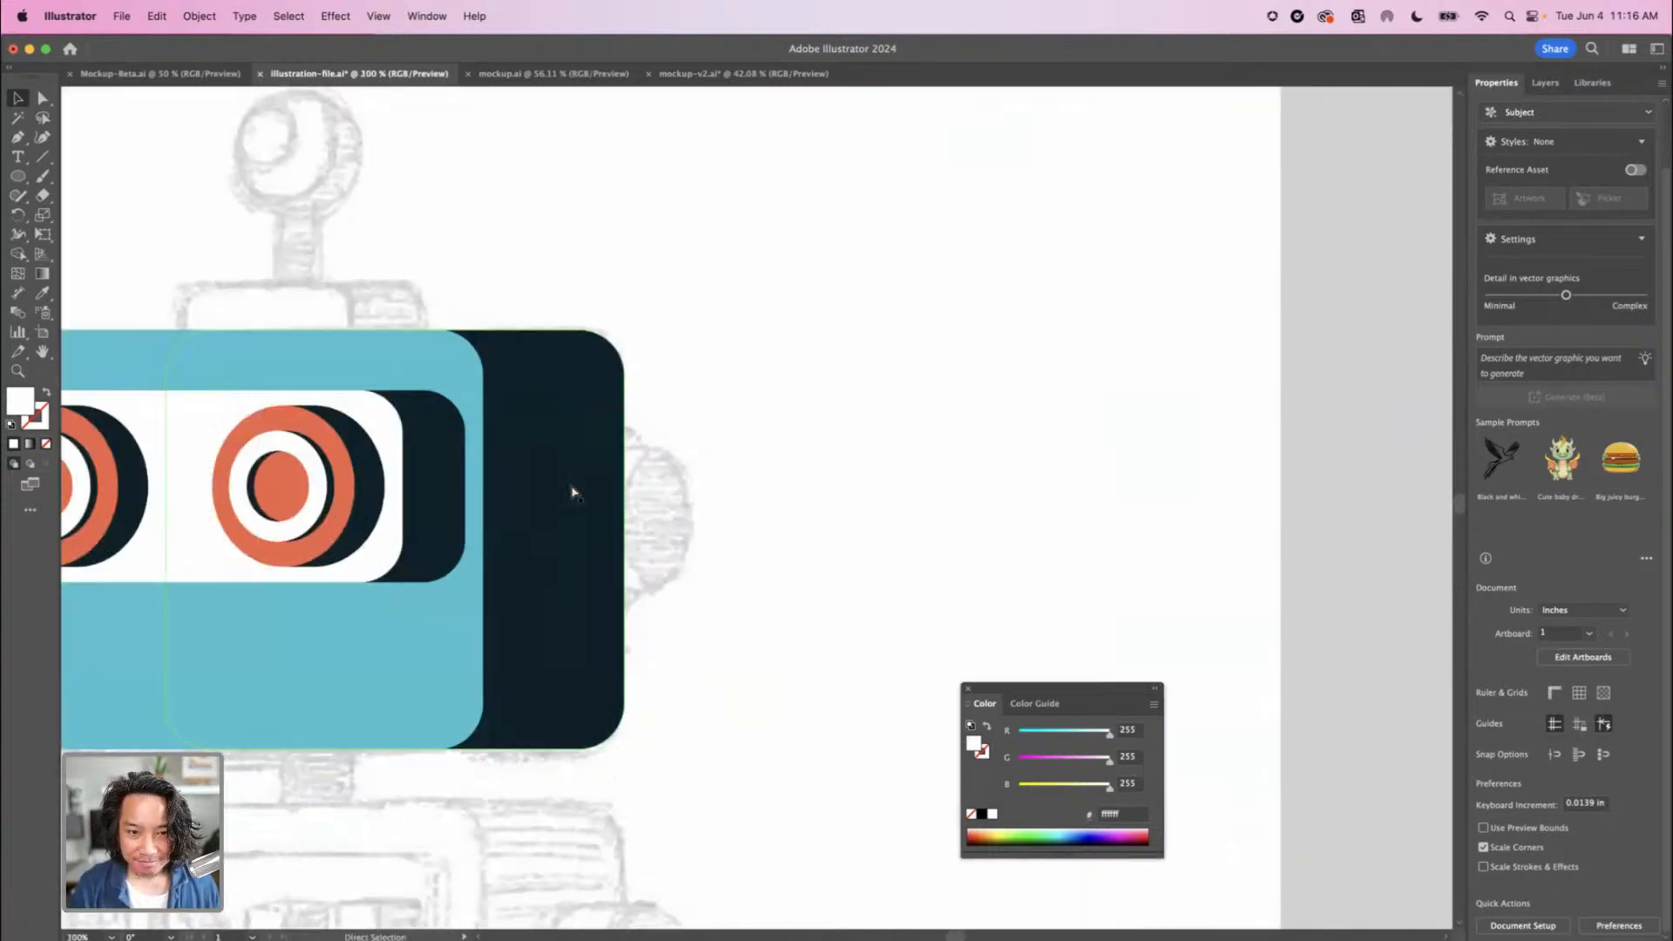
Examine the finished robot's head, torso, arms and legs against the partly rebuilt head on the sketch
{"action": "left_click_drag", "start_coordinate": [497, 510], "coordinate": [702, 503]}
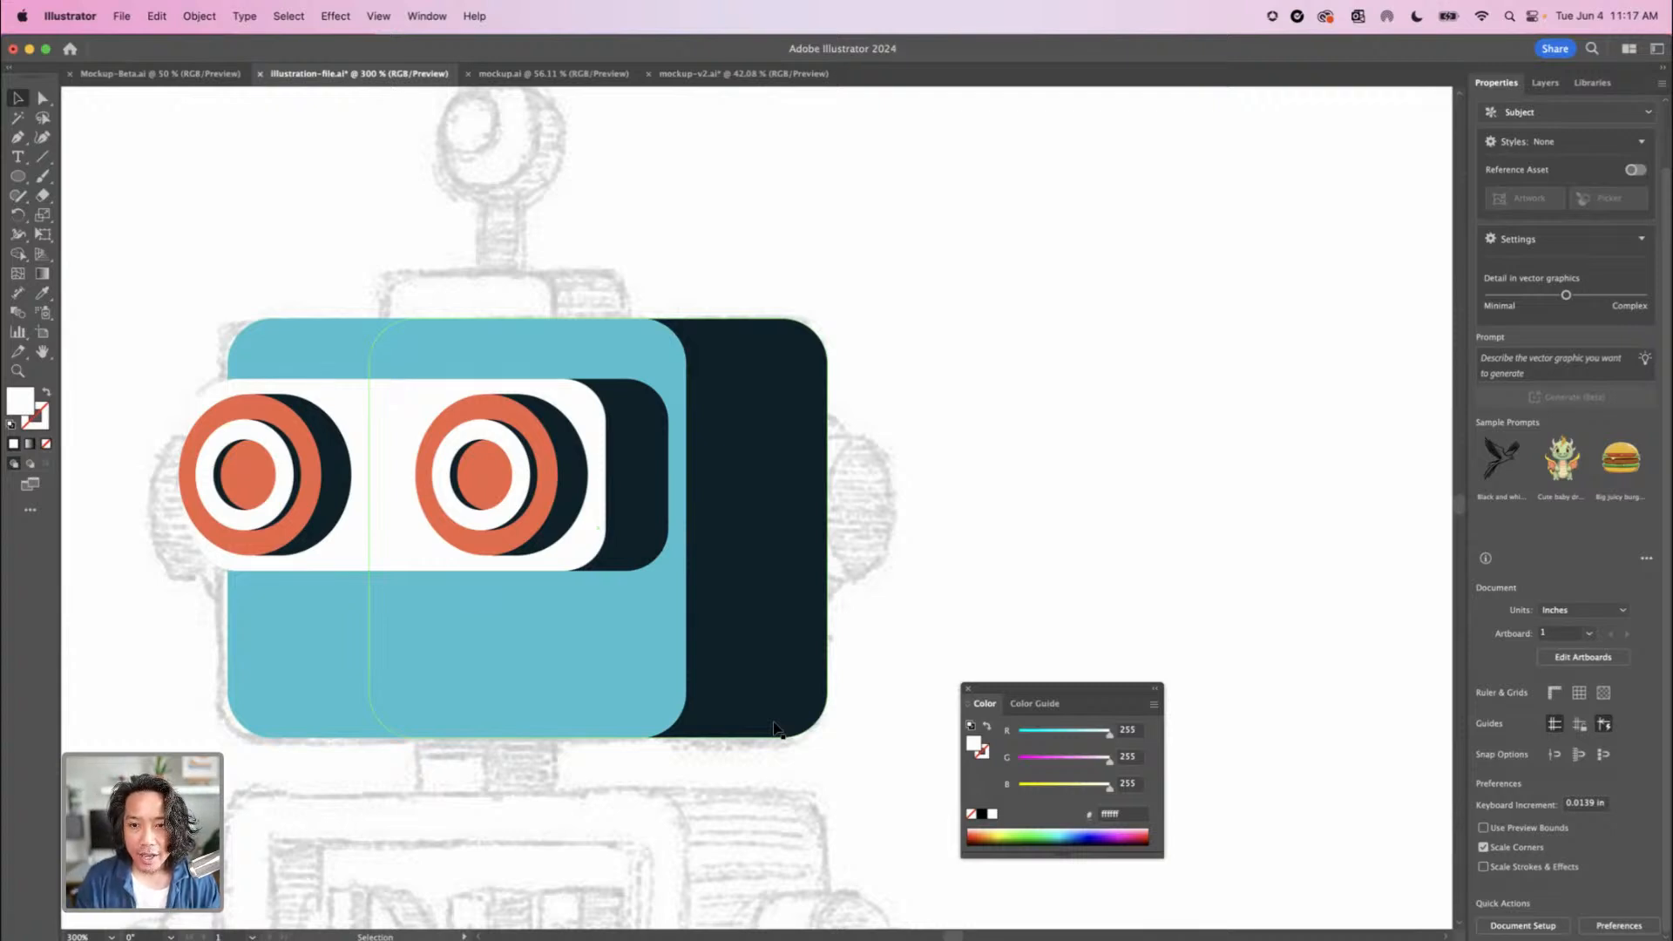
{"action": "key", "text": "super+0"}
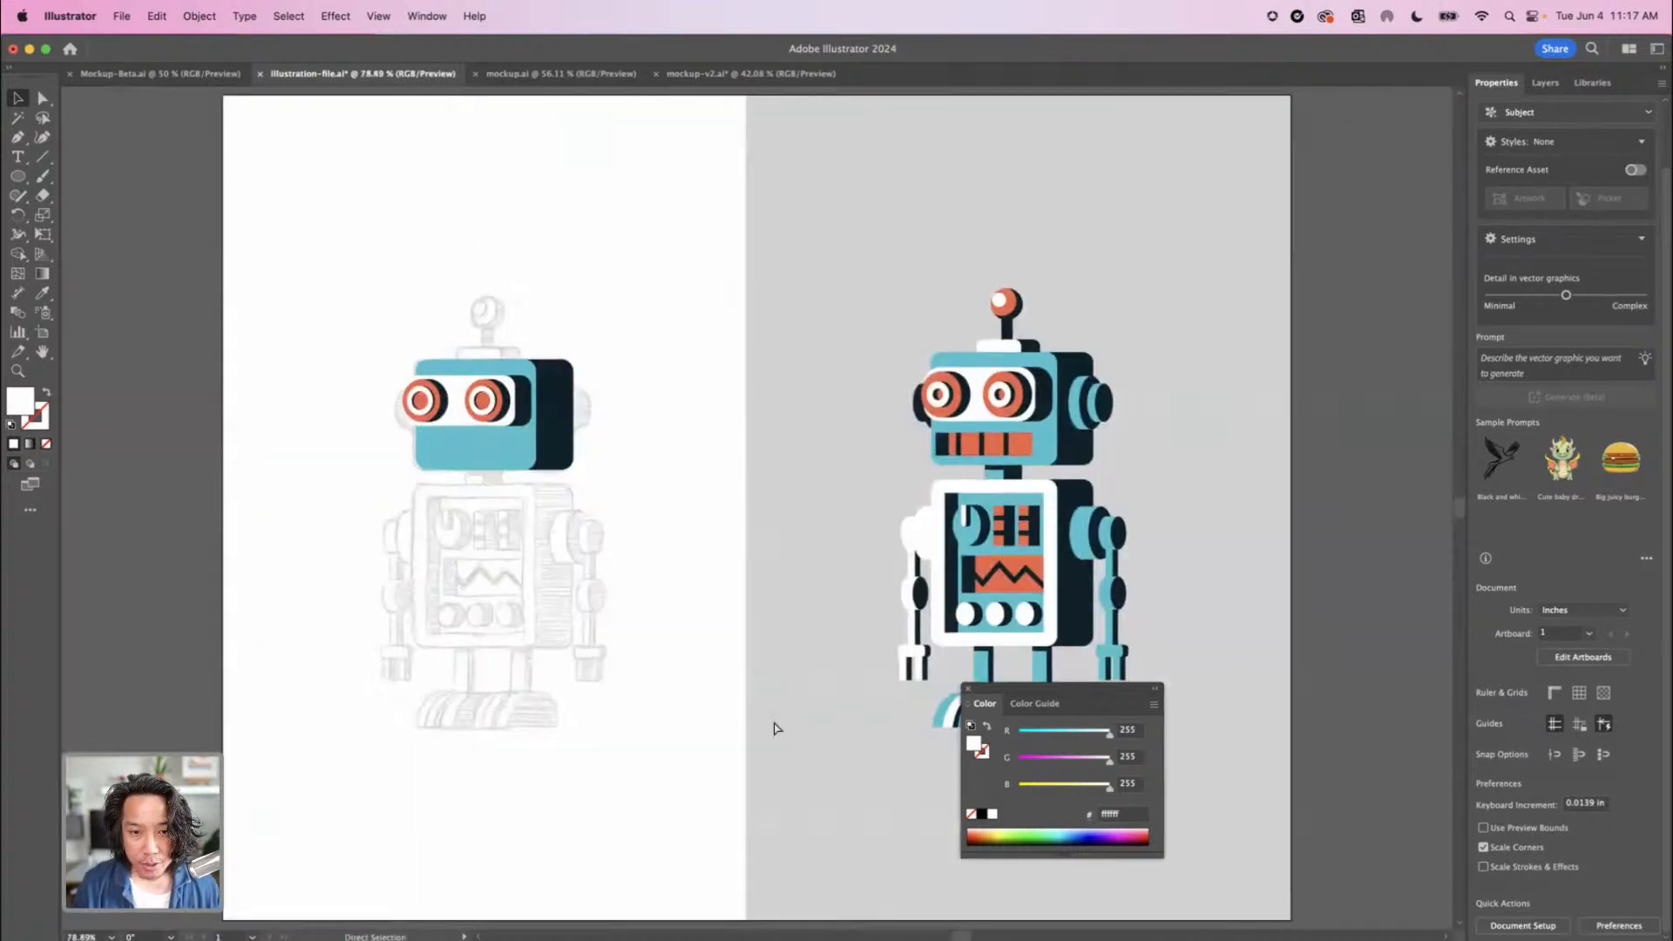
{"action": "key", "text": "super+equal"}
{"action": "key", "text": "super+equal"}
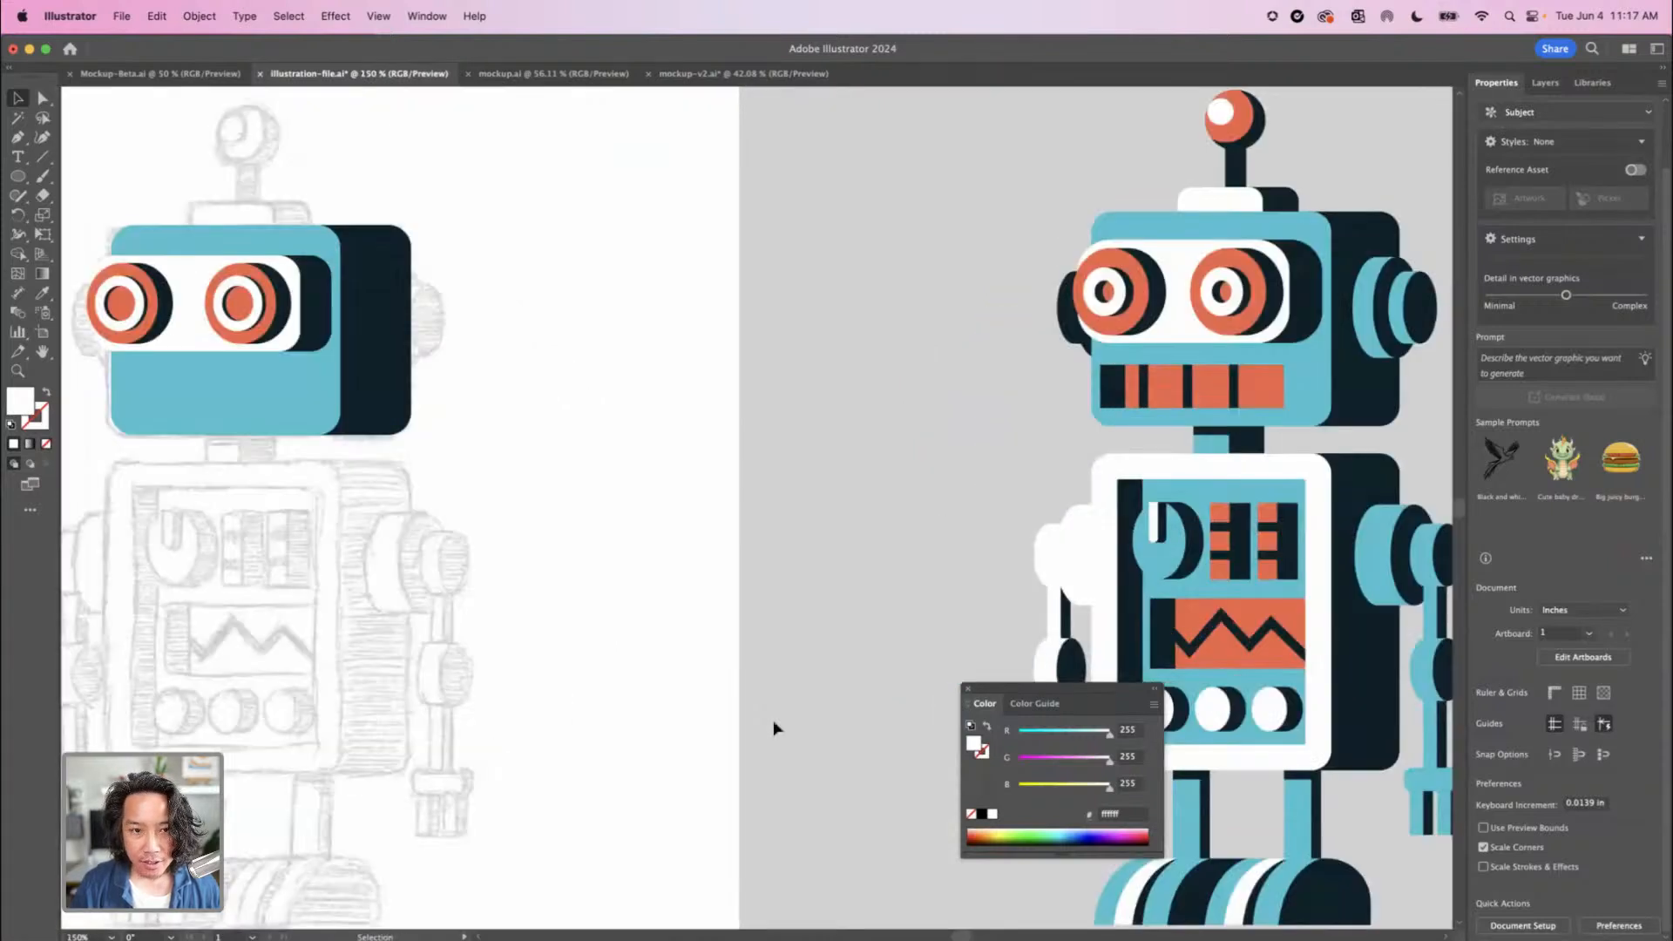
{"action": "scroll", "coordinate": [761, 501], "scroll_direction": "right", "scroll_amount": 10}
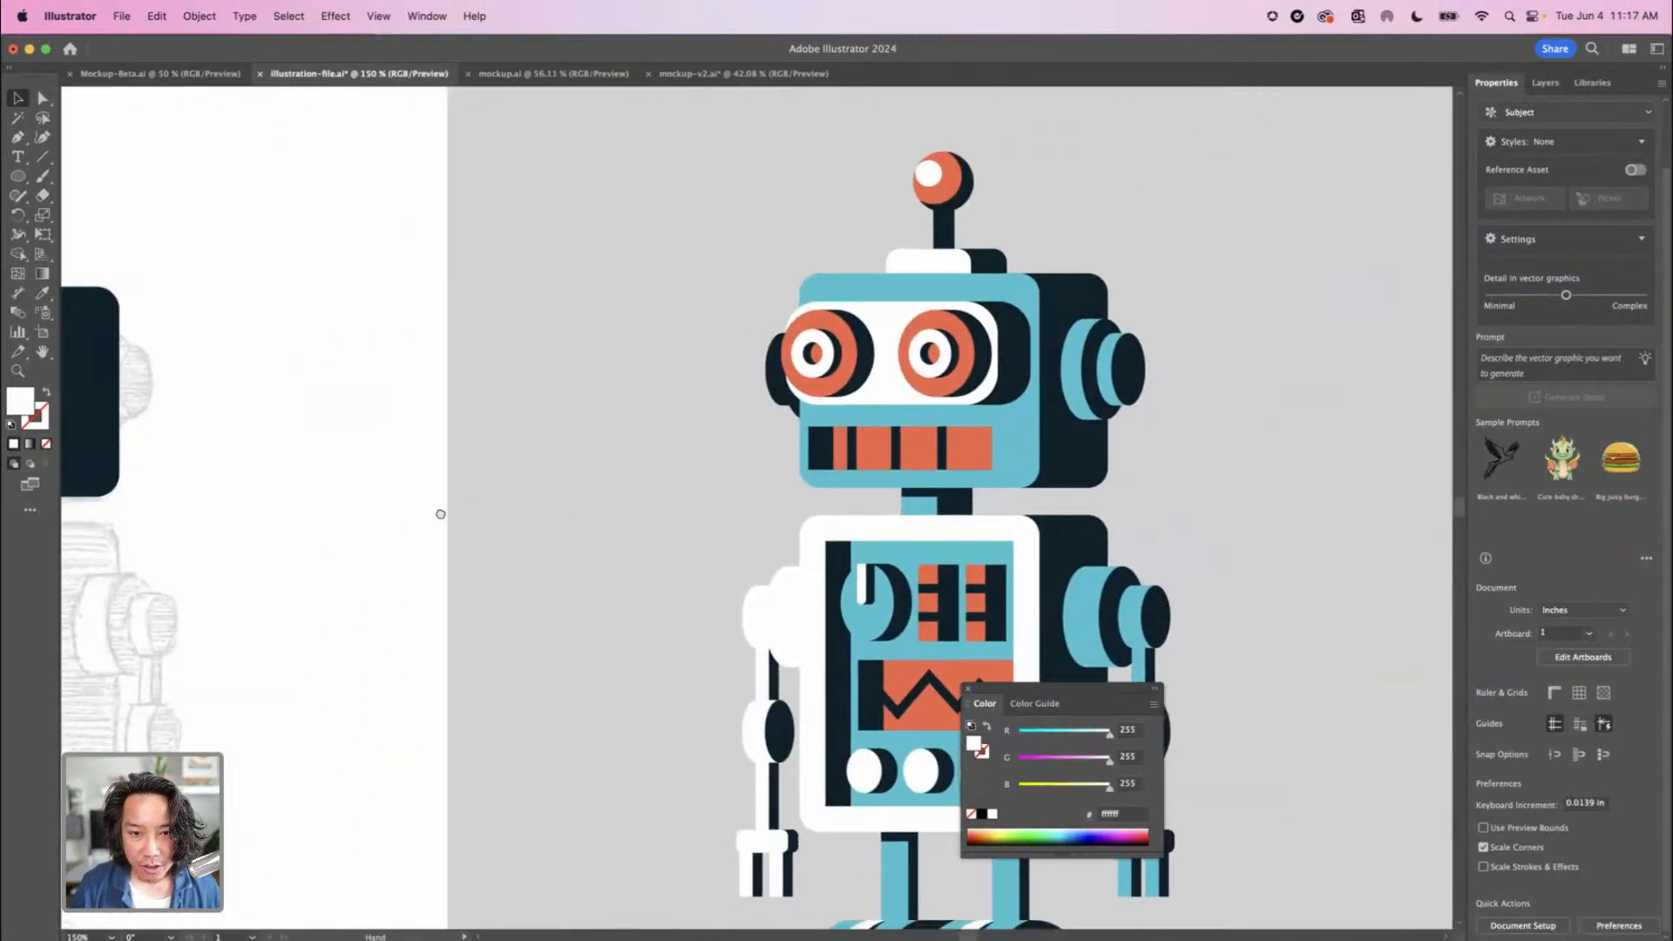
{"action": "scroll", "coordinate": [347, 471], "scroll_direction": "right", "scroll_amount": 4}
{"action": "scroll", "coordinate": [347, 471], "scroll_direction": "down", "scroll_amount": 2}
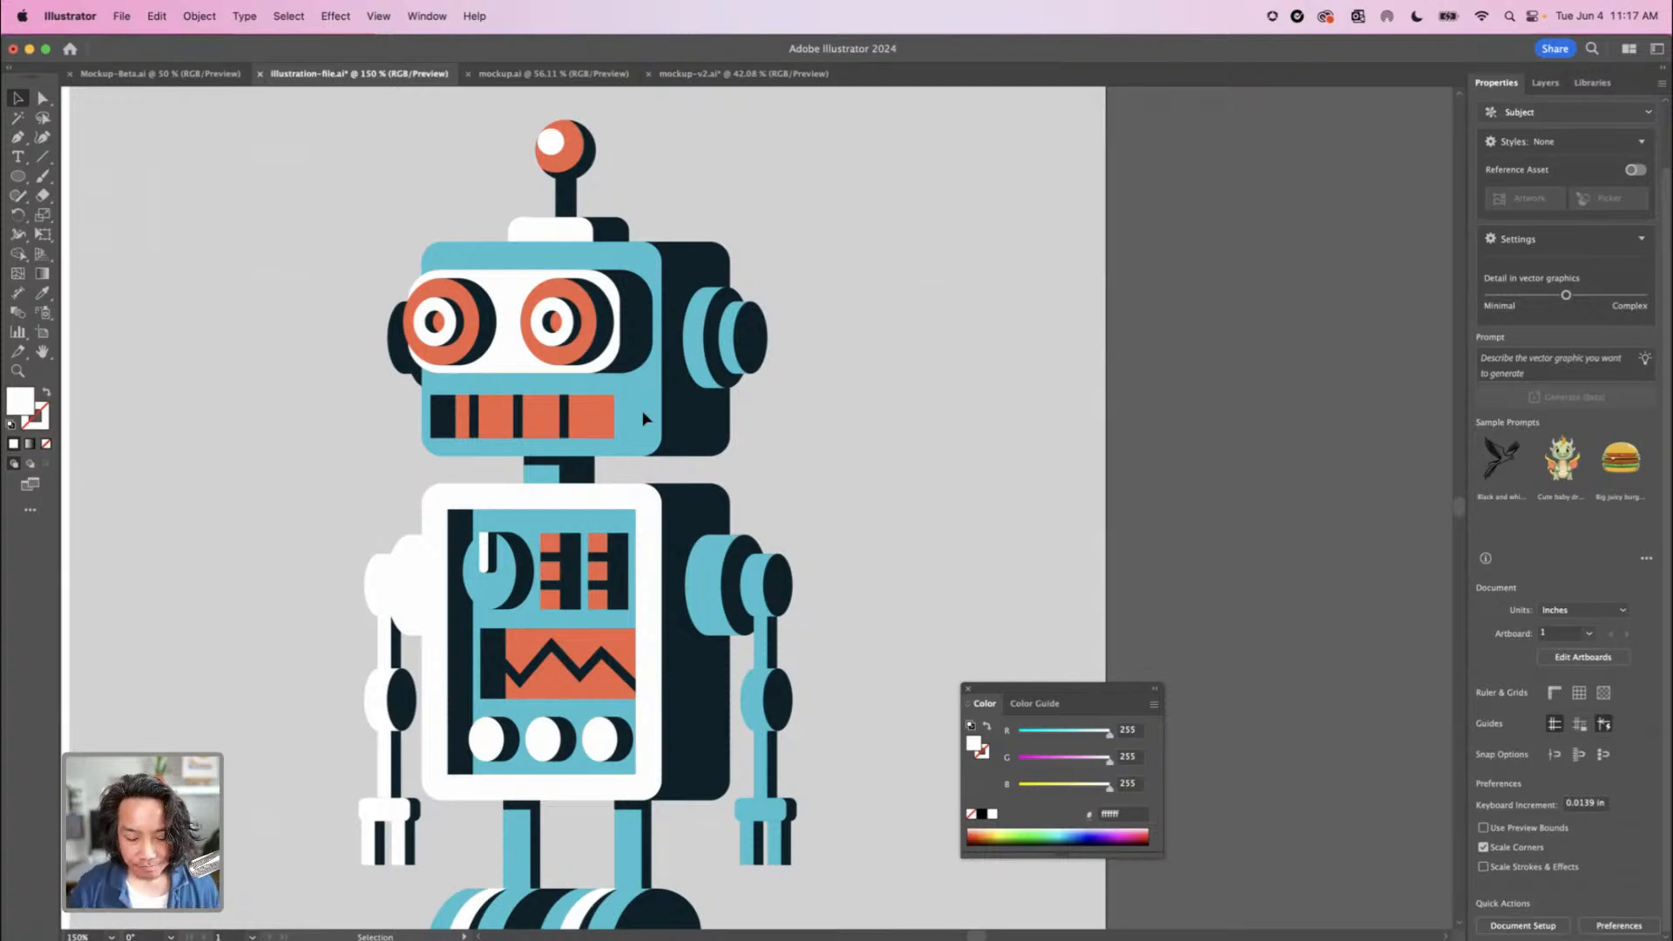
Unlock the finalized art layer, keep the sketch layer locked, and copy the whole finished robot
{"action": "key", "text": "super+minus"}
{"action": "left_click_drag", "start_coordinate": [643, 412], "coordinate": [707, 424]}
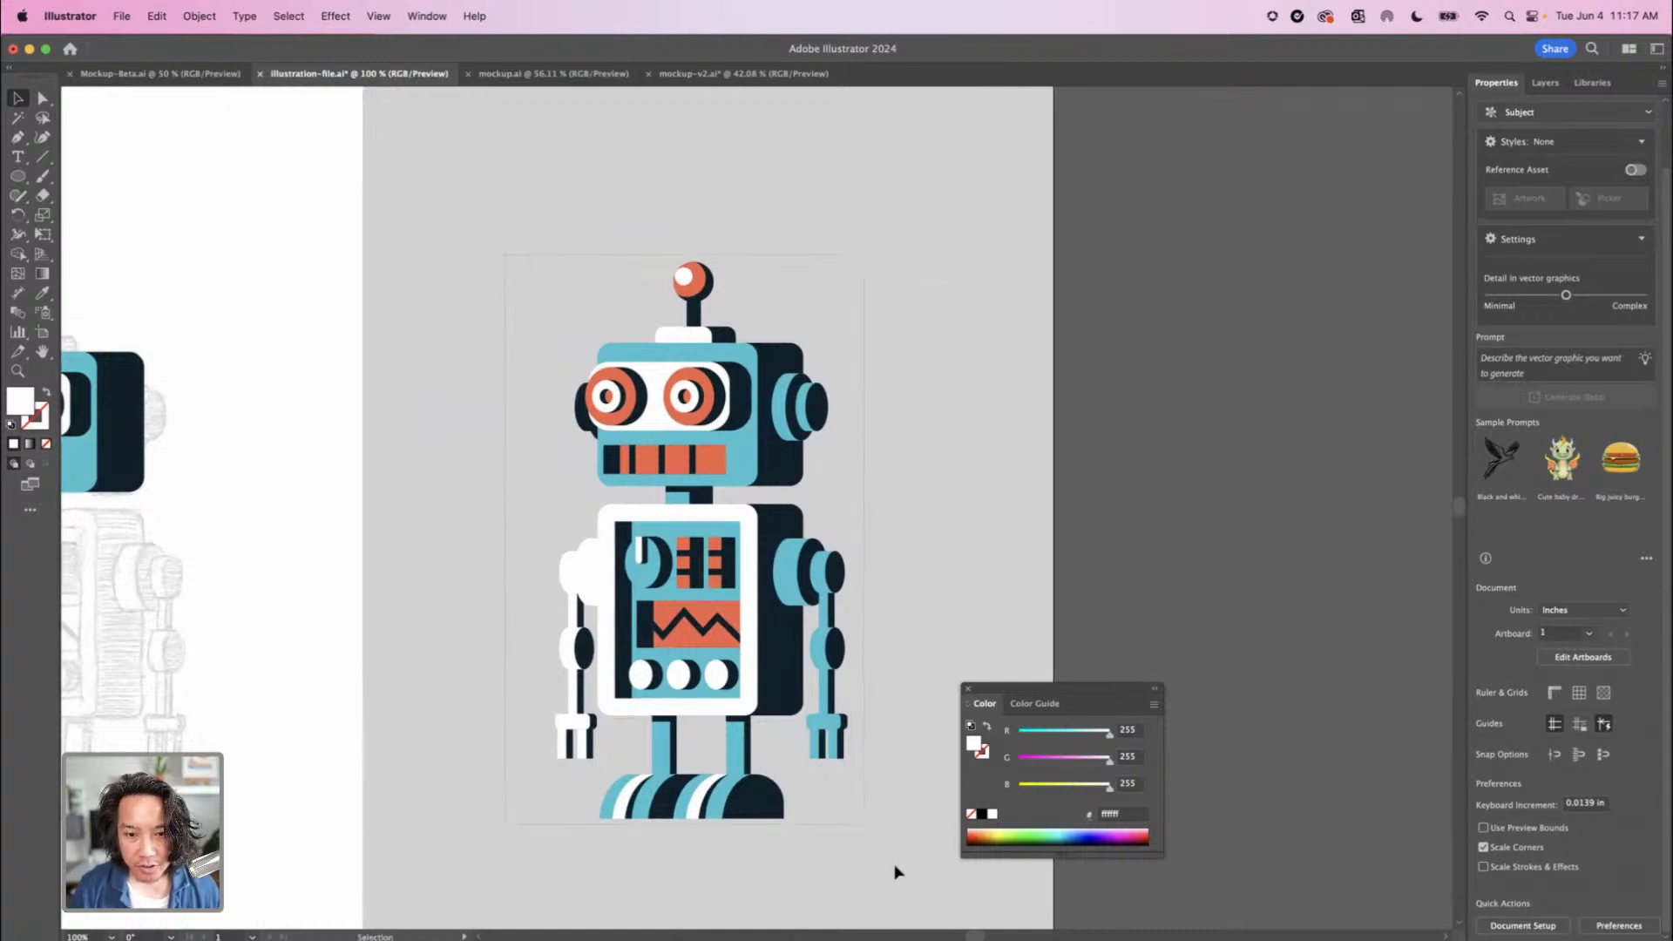
{"action": "left_click", "coordinate": [1546, 84]}
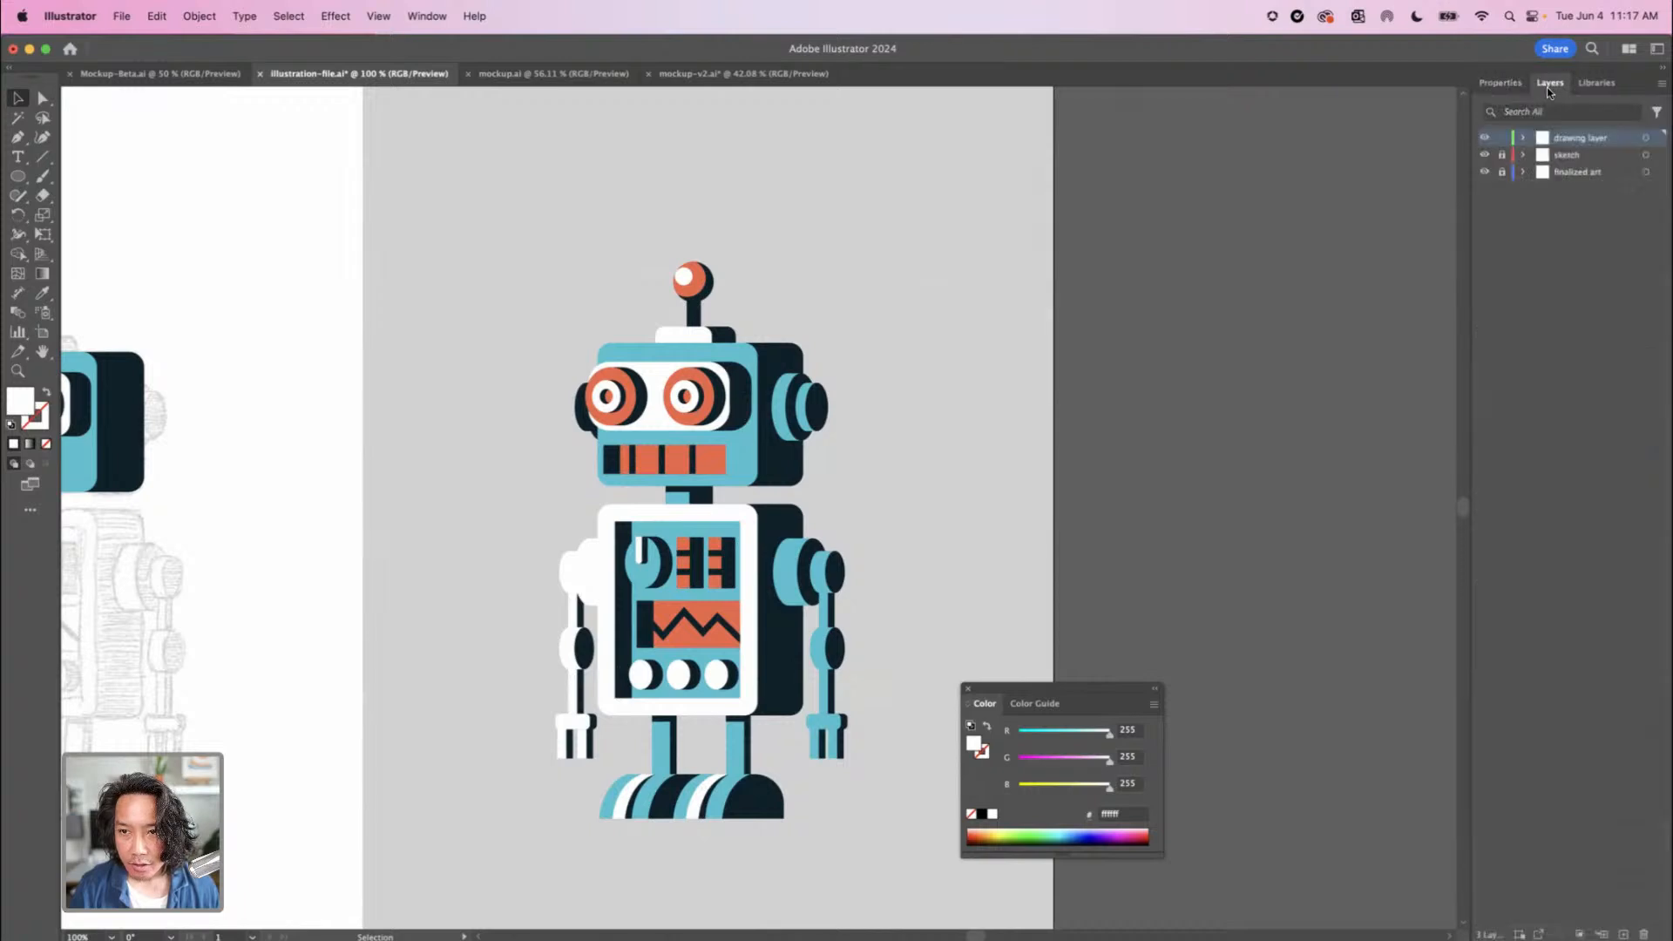
{"action": "left_click", "coordinate": [1501, 155]}
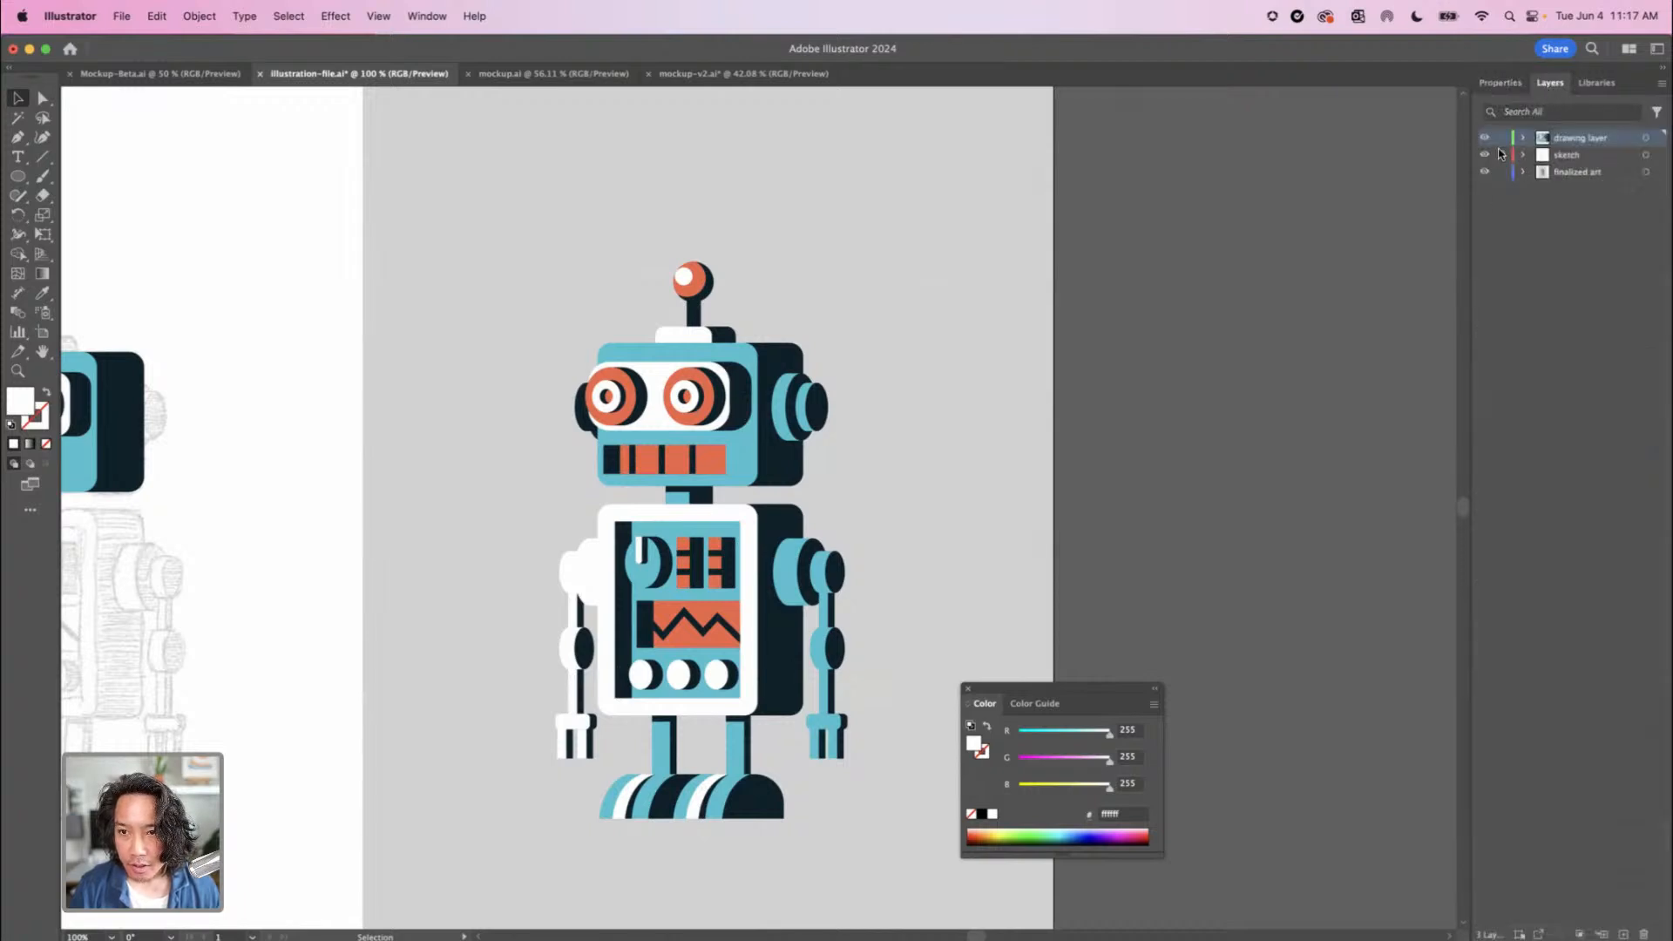
{"action": "left_click", "coordinate": [1501, 155]}
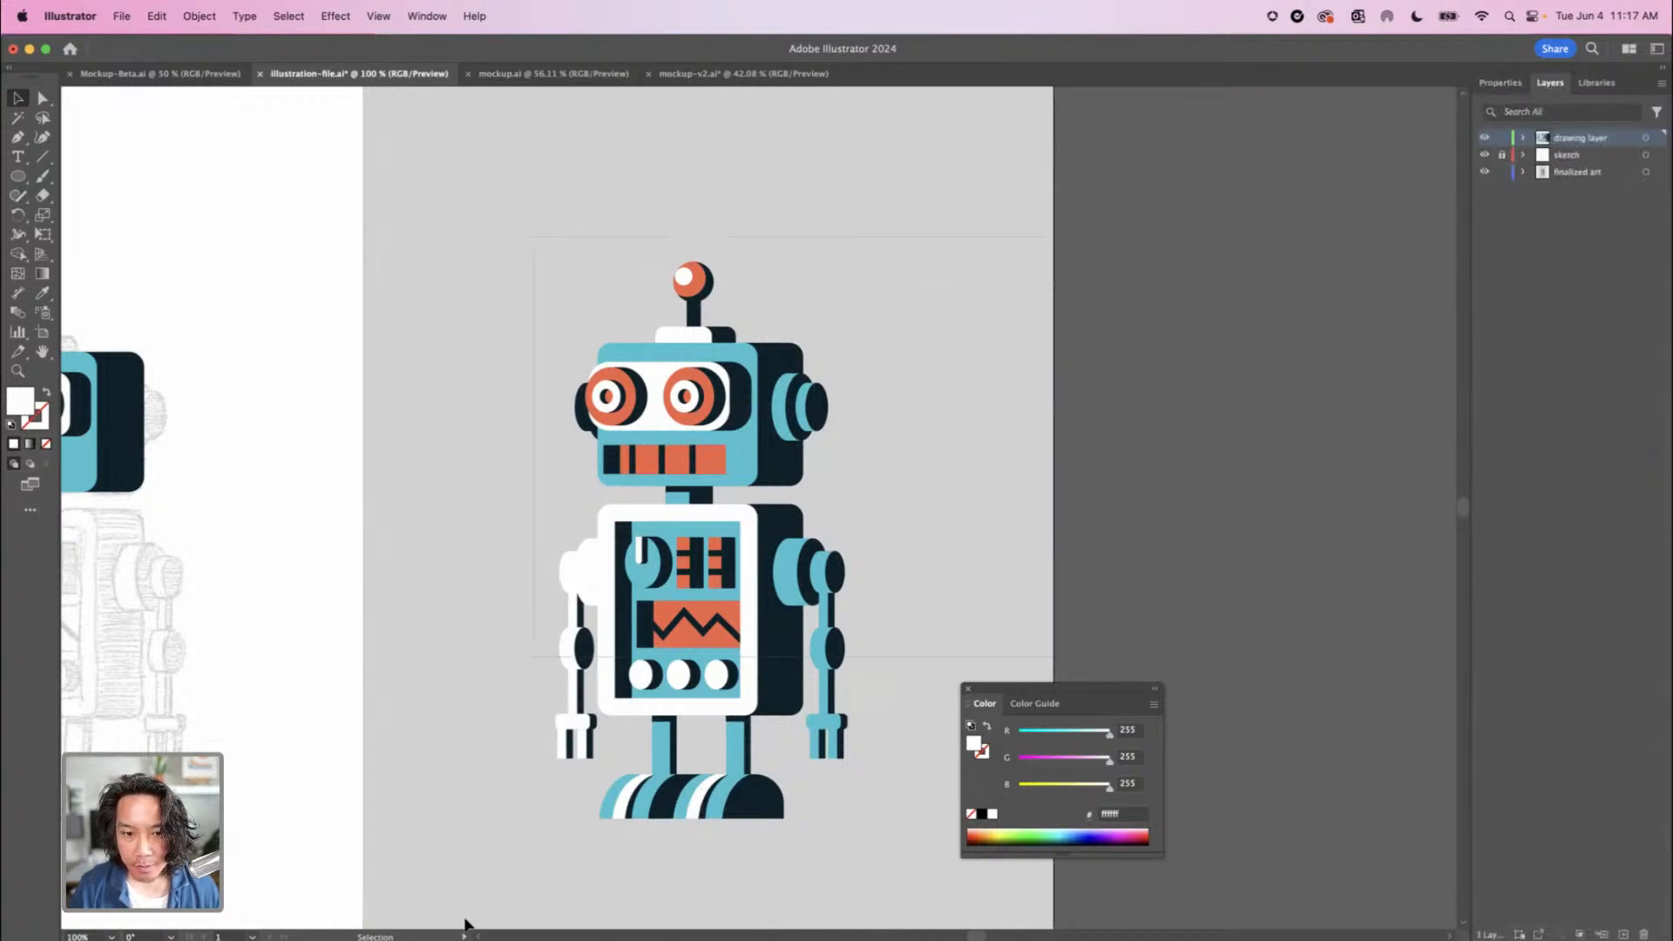
{"action": "key", "text": "super+a"}
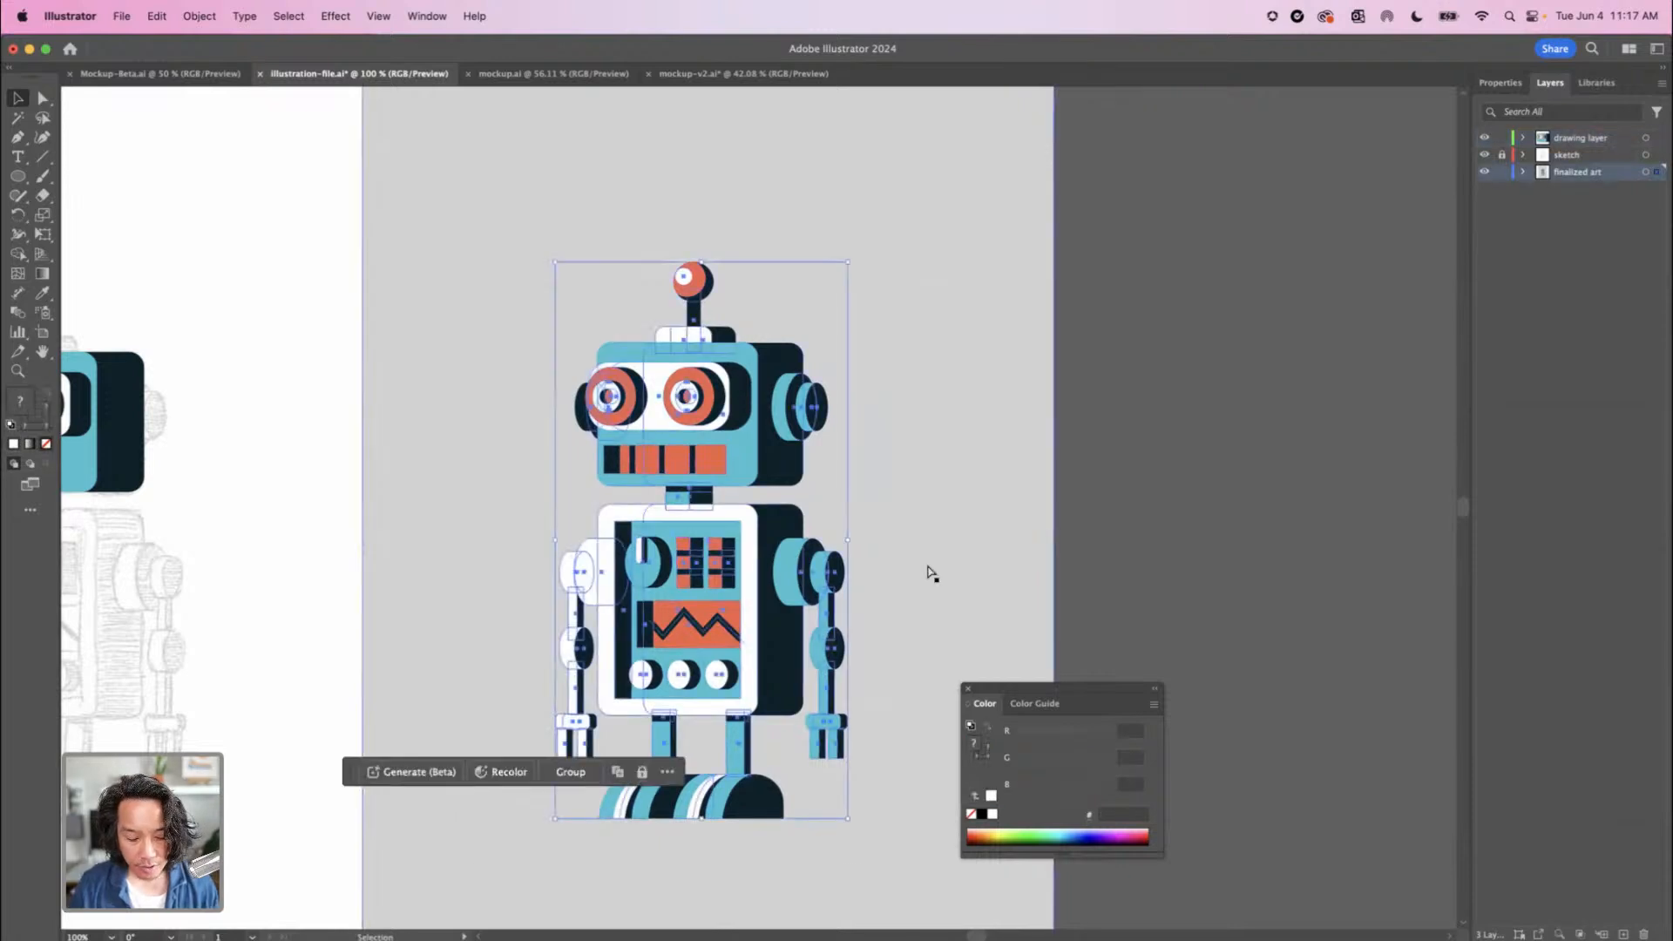
{"action": "key", "text": "a"}
{"action": "key", "text": "v"}
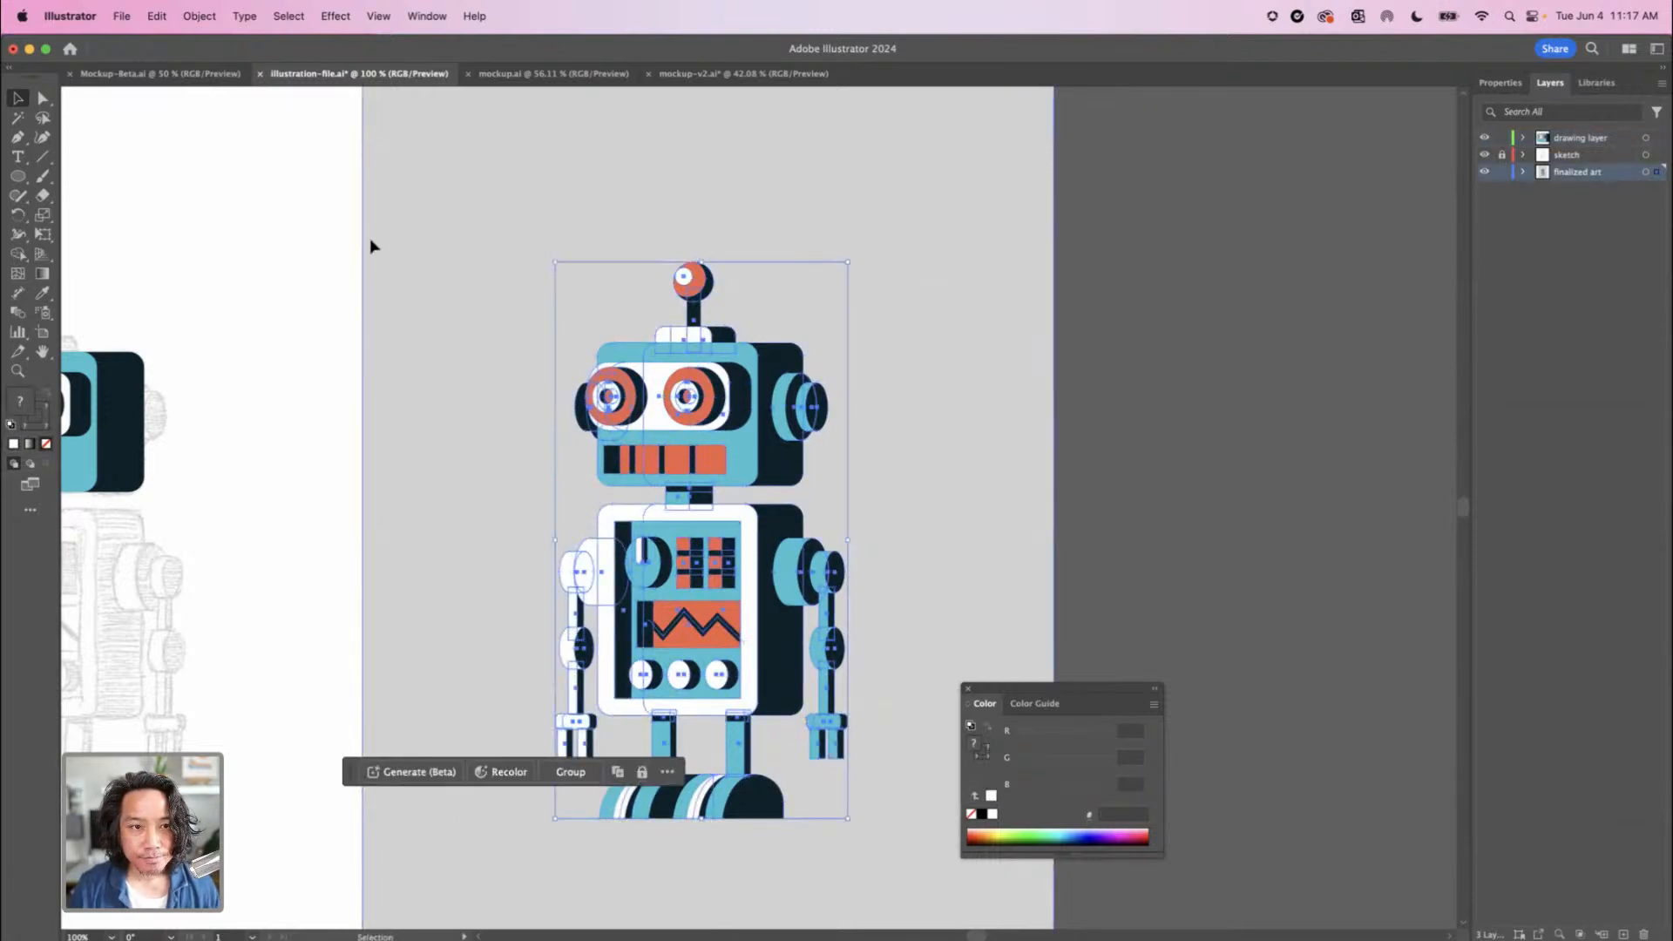
Paste the finished robot into Mockup-Beta.ai, group it and move it onto the can
{"action": "left_click", "coordinate": [135, 78]}
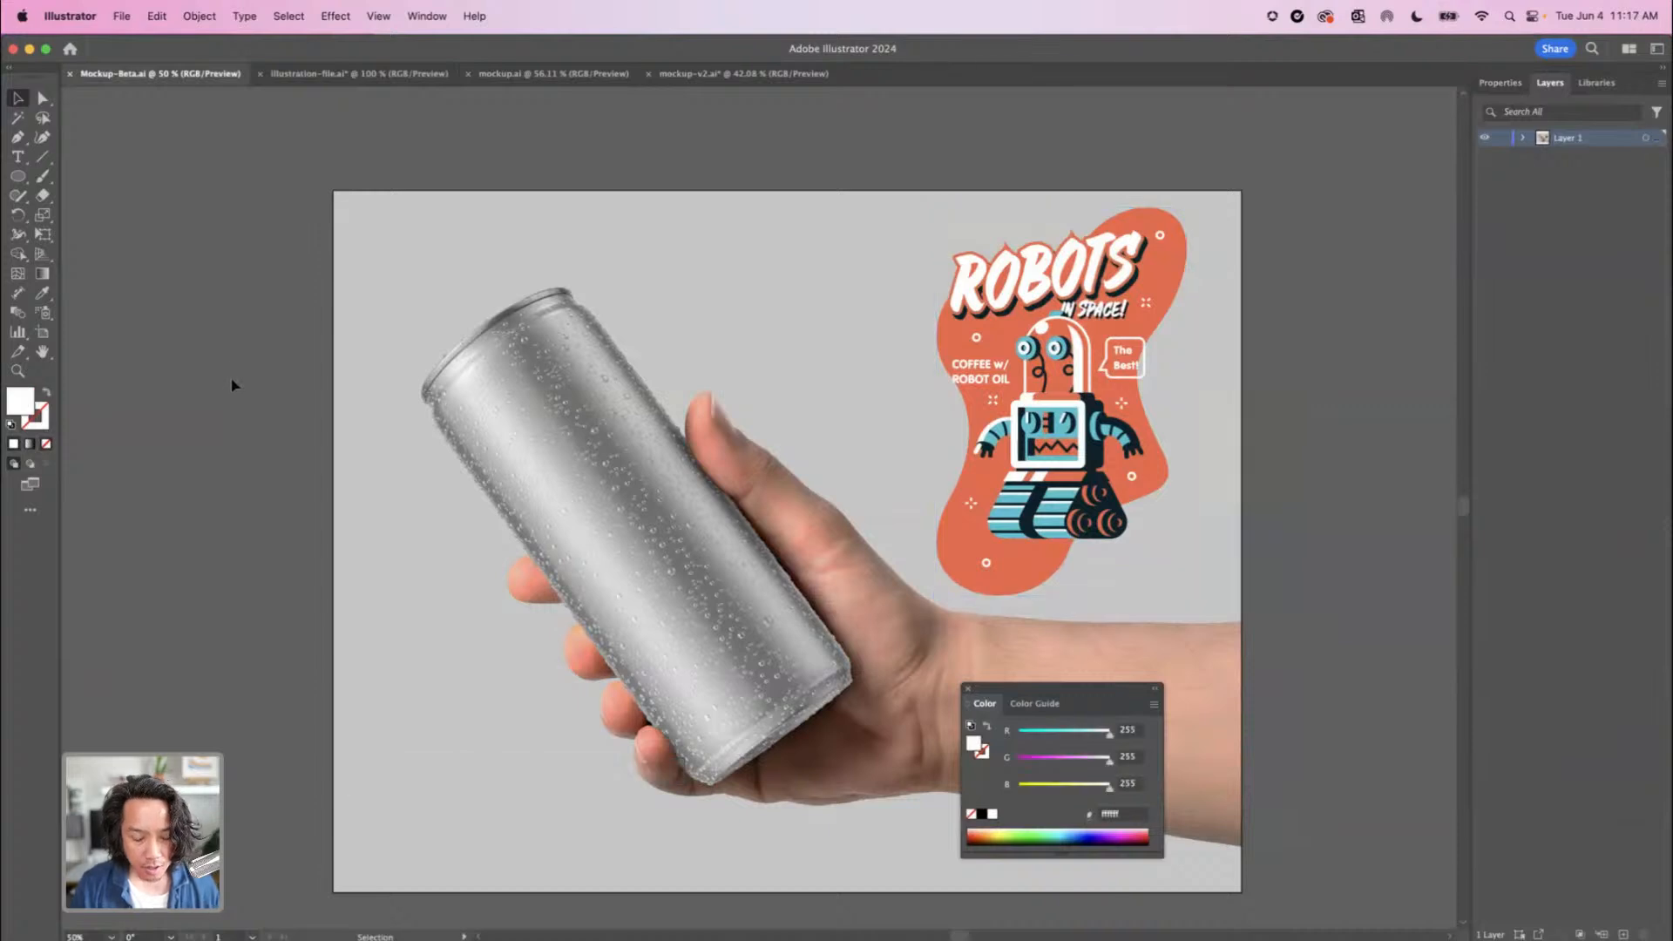
{"action": "key", "text": "super+v"}
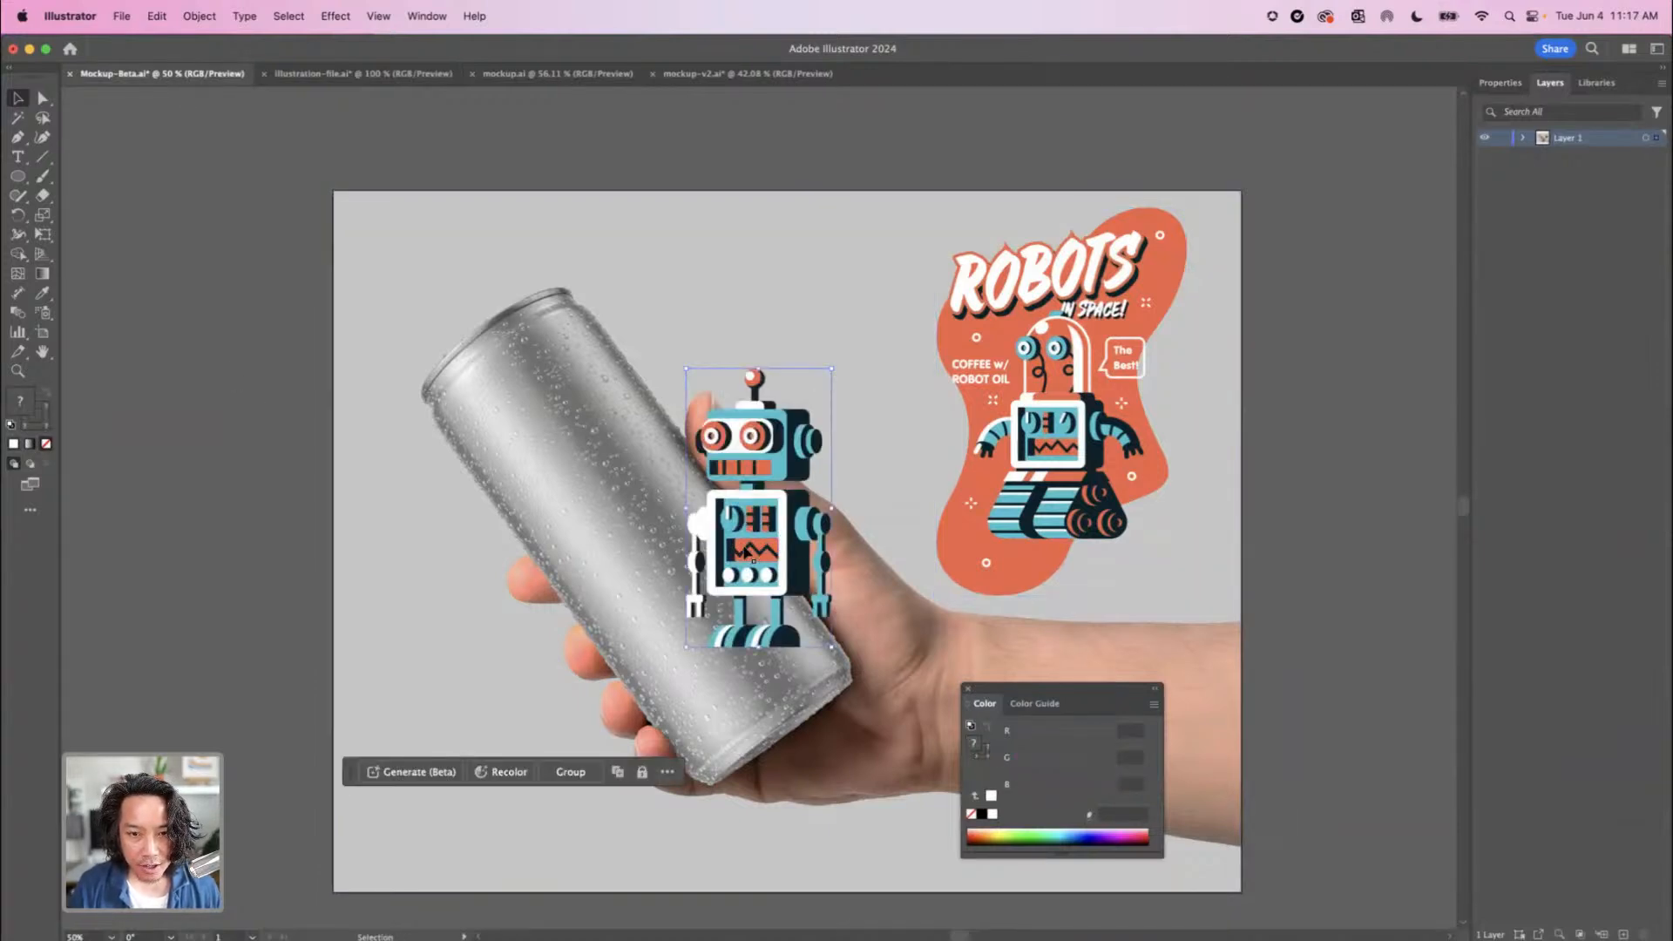
{"action": "left_click_drag", "start_coordinate": [680, 466], "coordinate": [664, 503]}
{"action": "key", "text": "super+z"}
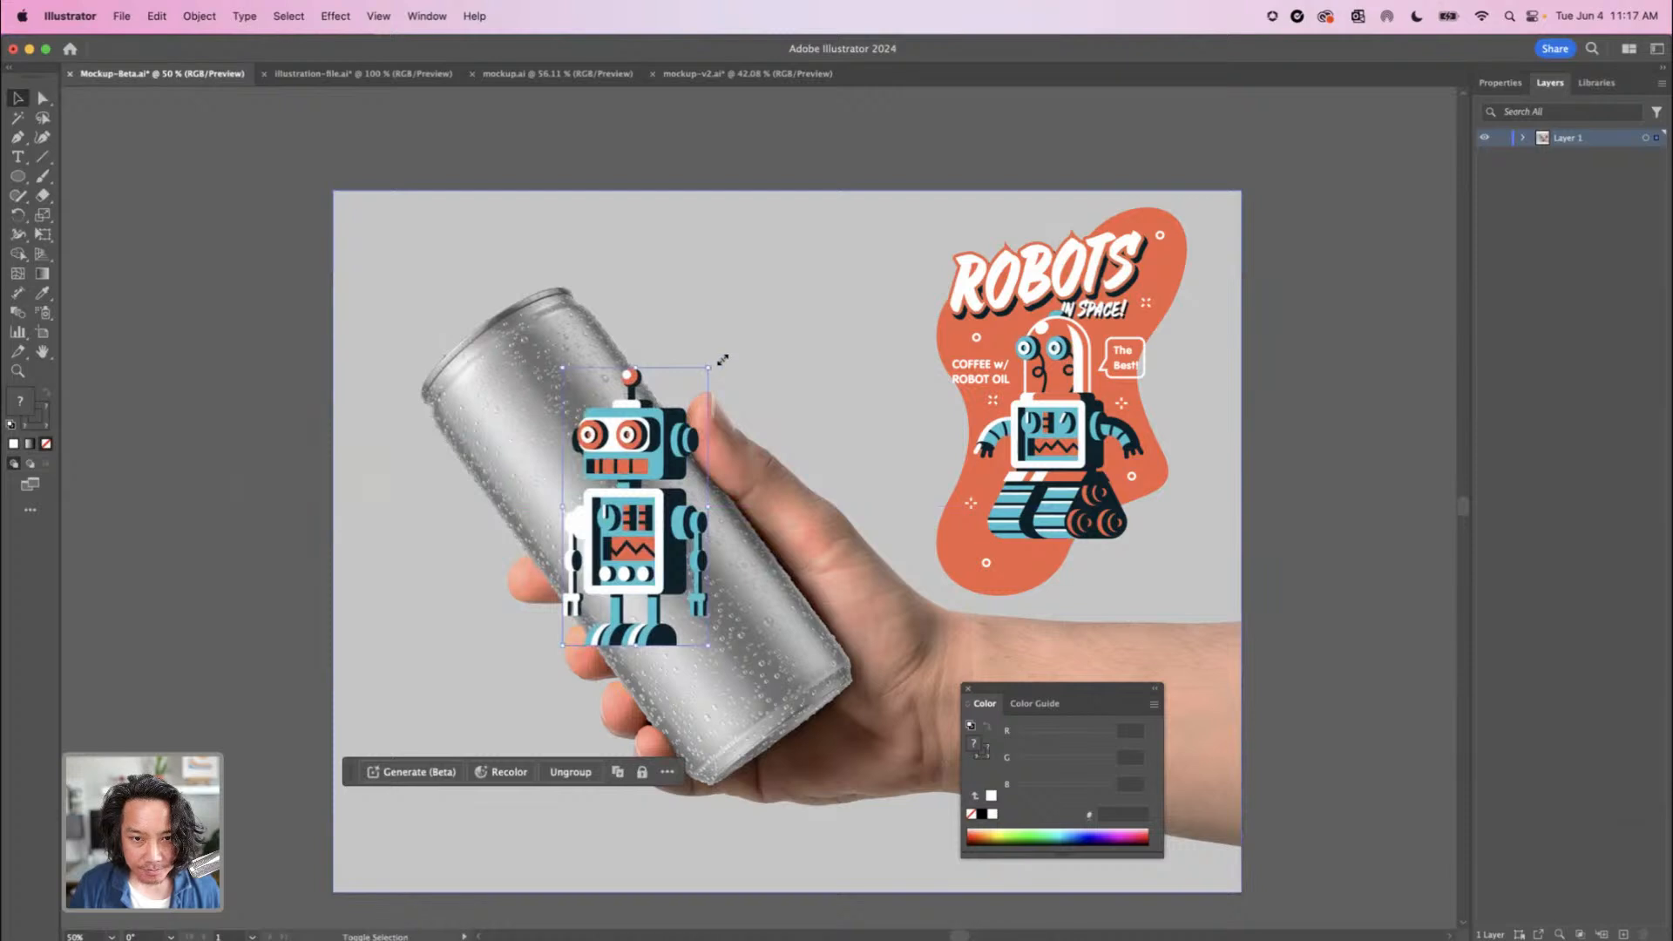
Enlarge the robot slightly, rotate it to match the can's tilt and position it along the can's front
{"action": "mouse_move", "coordinate": [723, 359]}
{"action": "left_mouse_down"}
{"action": "mouse_move", "coordinate": [767, 348]}
{"action": "mouse_move", "coordinate": [737, 332]}
{"action": "left_mouse_up"}
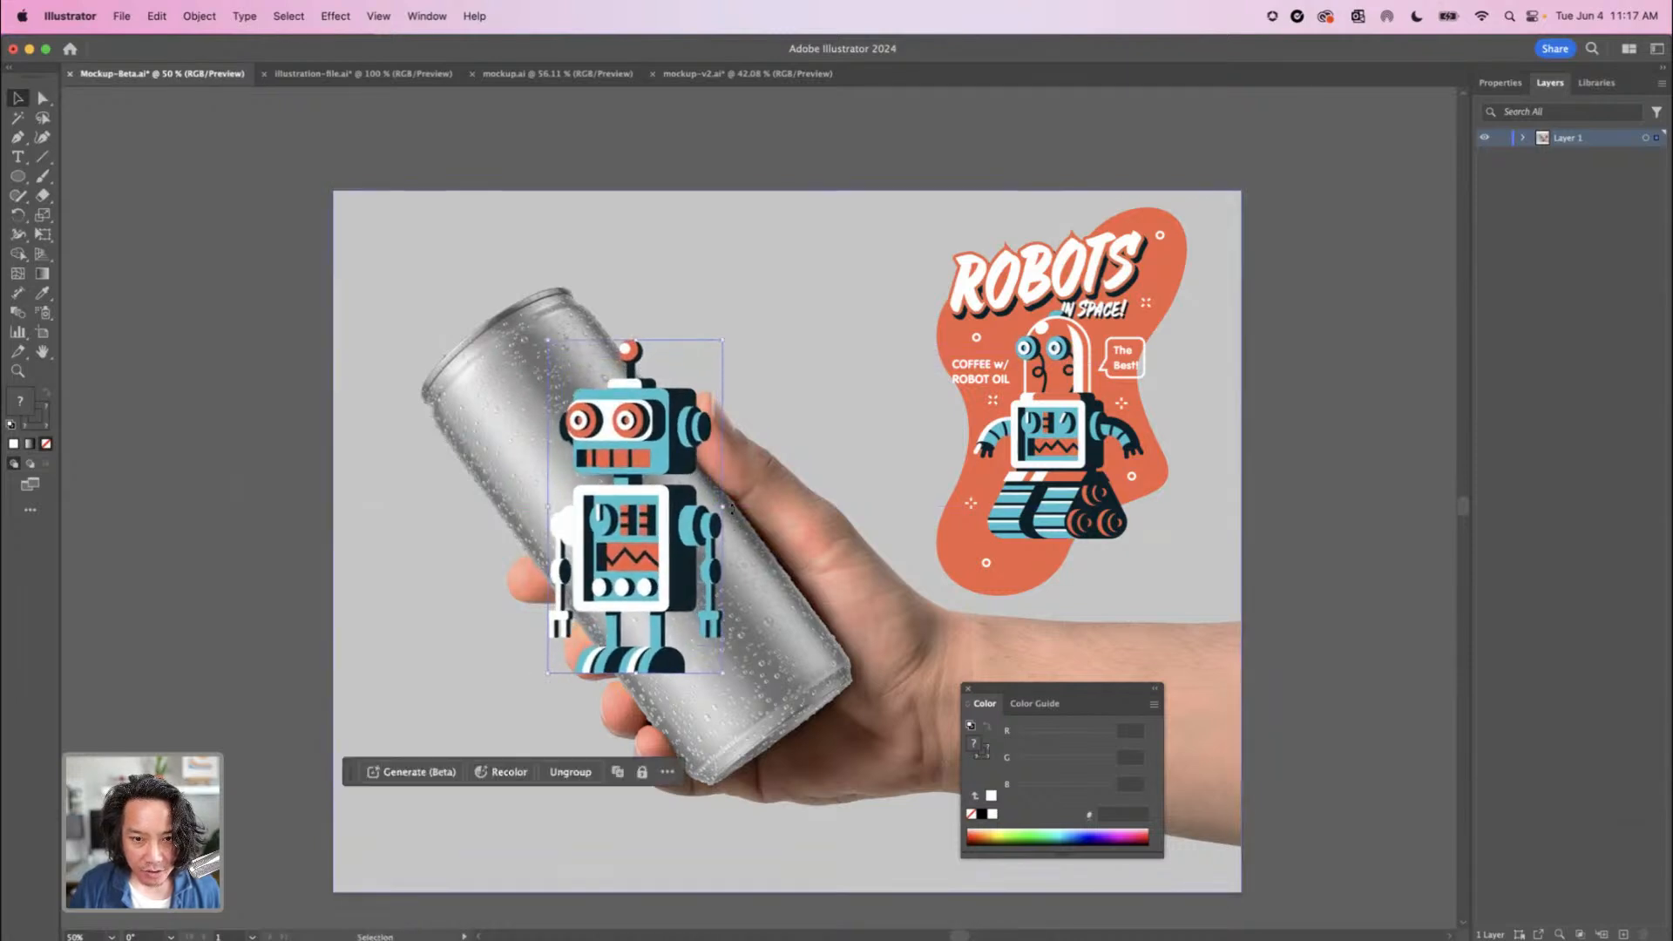
{"action": "left_click_drag", "start_coordinate": [734, 507], "coordinate": [776, 442]}
{"action": "left_click_drag", "start_coordinate": [788, 367], "coordinate": [795, 362]}
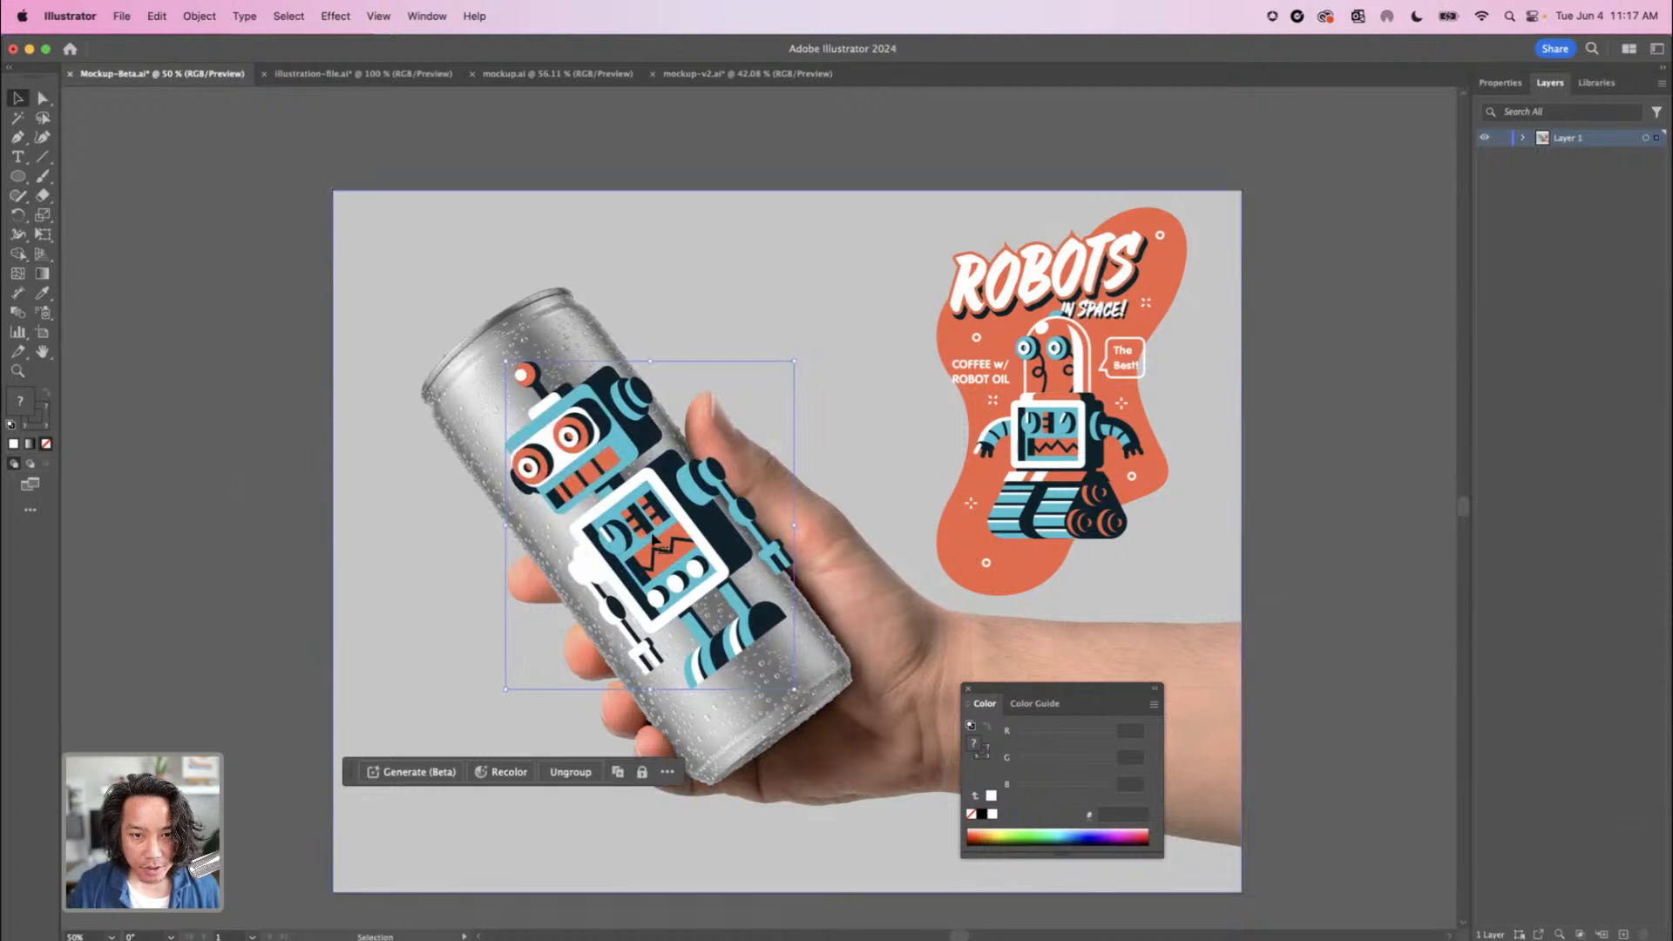
{"action": "left_click_drag", "start_coordinate": [636, 534], "coordinate": [619, 530]}
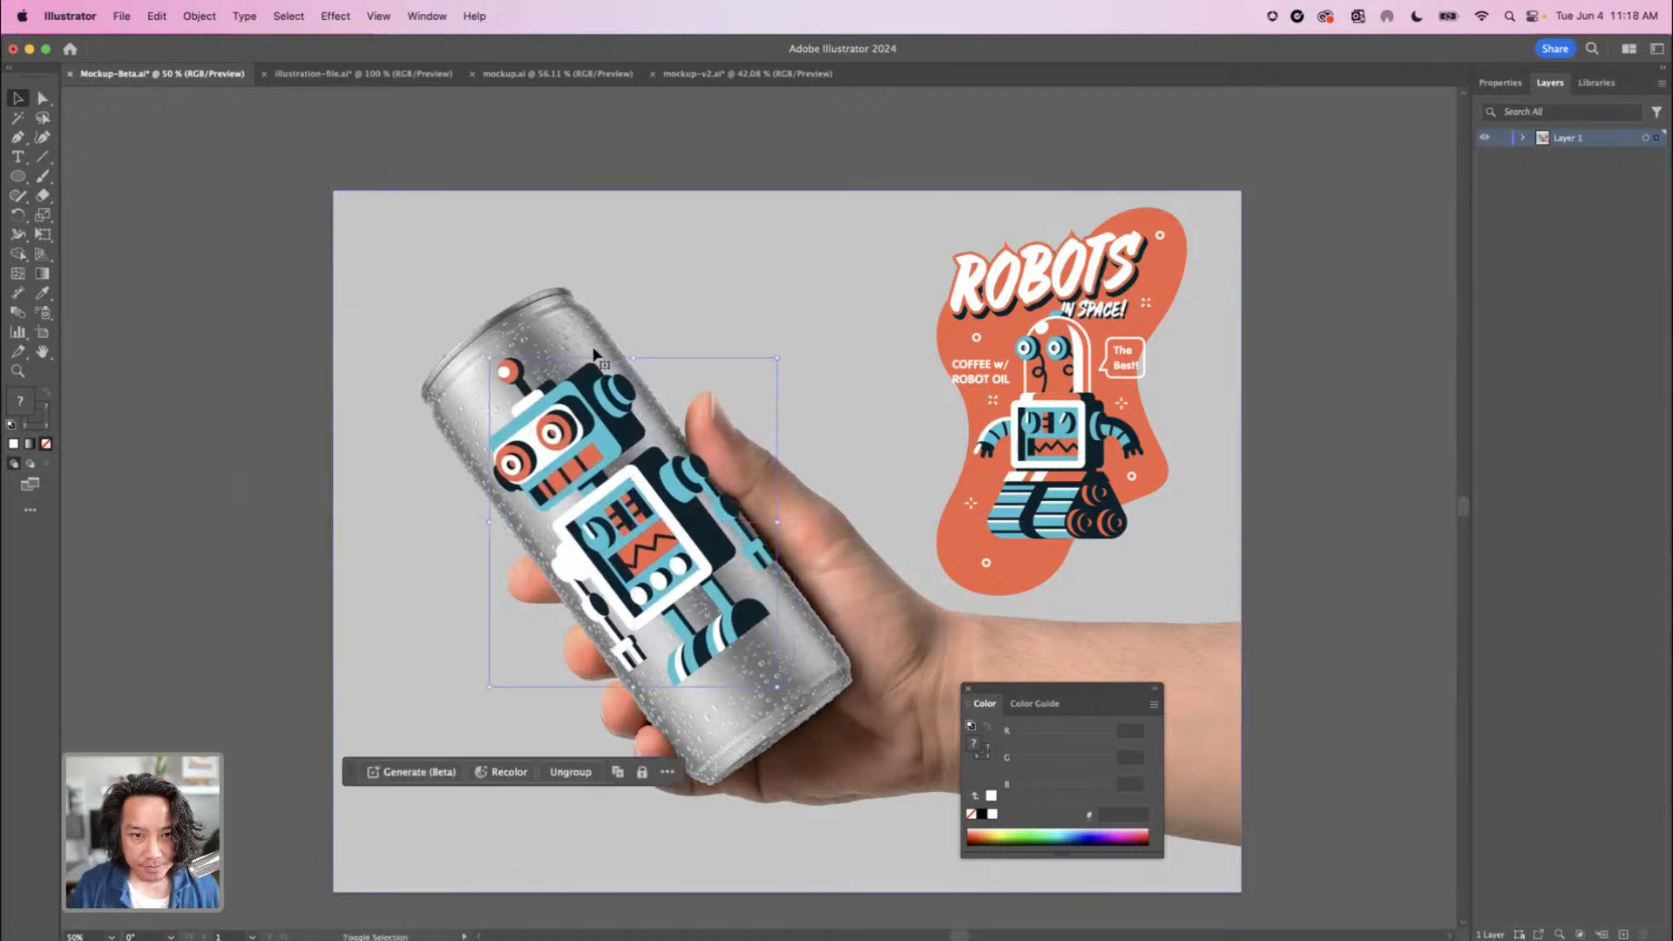
Make a Mockup (Beta) from the robot group and the can photo, and reposition the robot on the can
{"action": "left_click", "coordinate": [594, 351], "text": "shift"}
{"action": "left_click", "coordinate": [199, 16]}
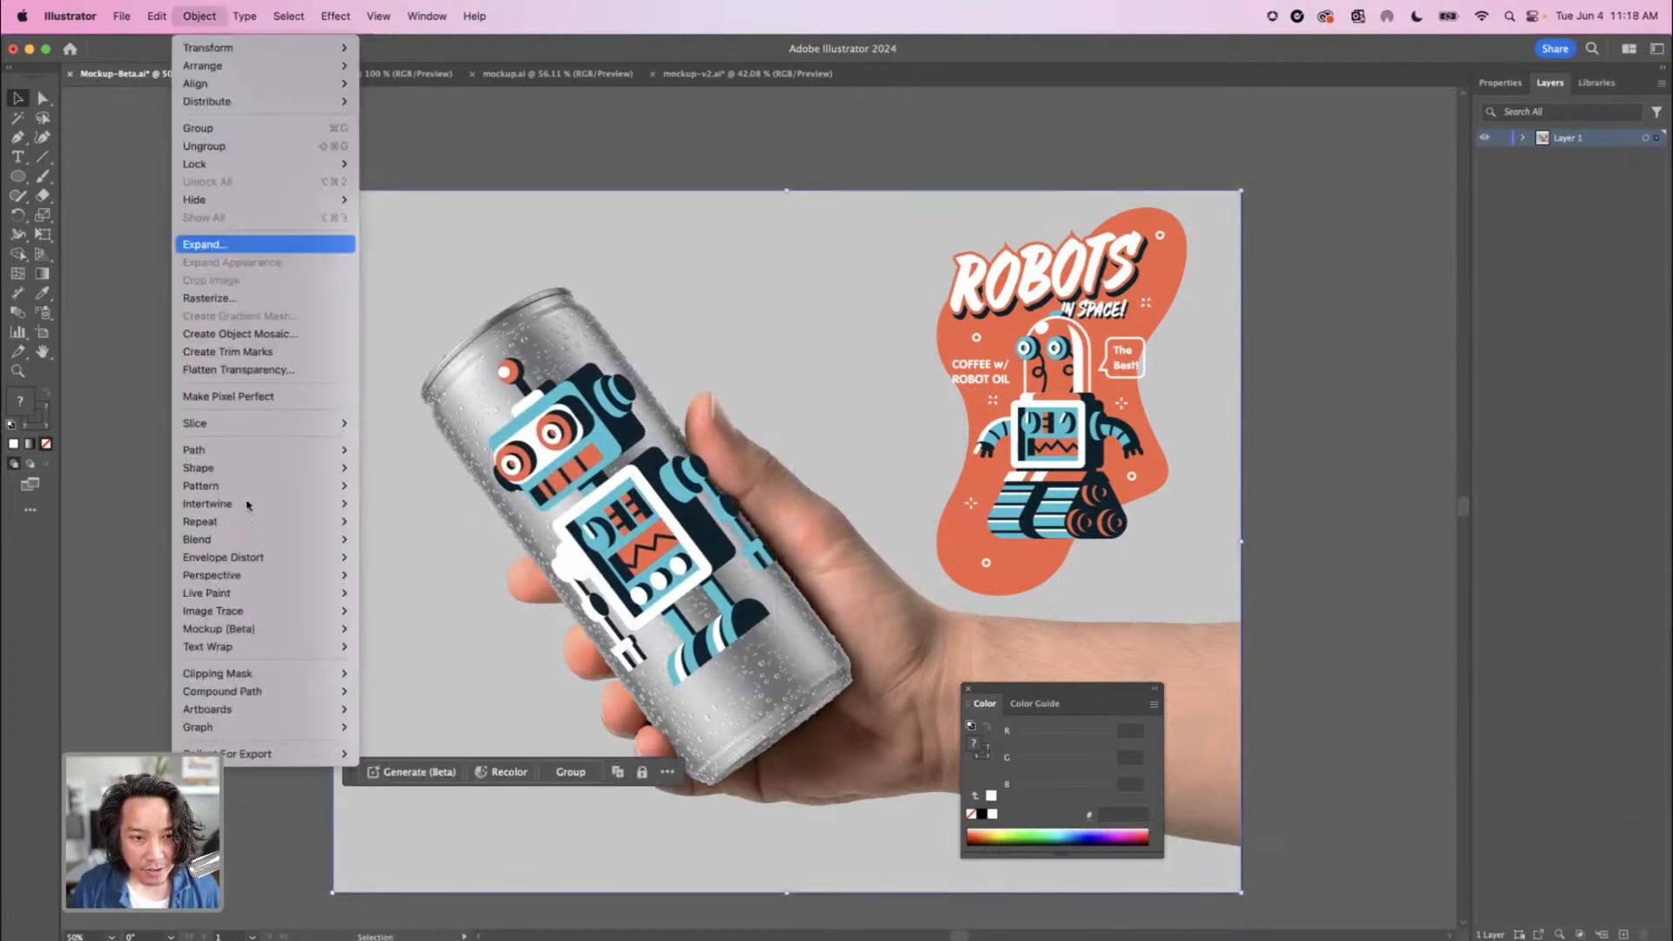
{"action": "mouse_move", "coordinate": [310, 638]}
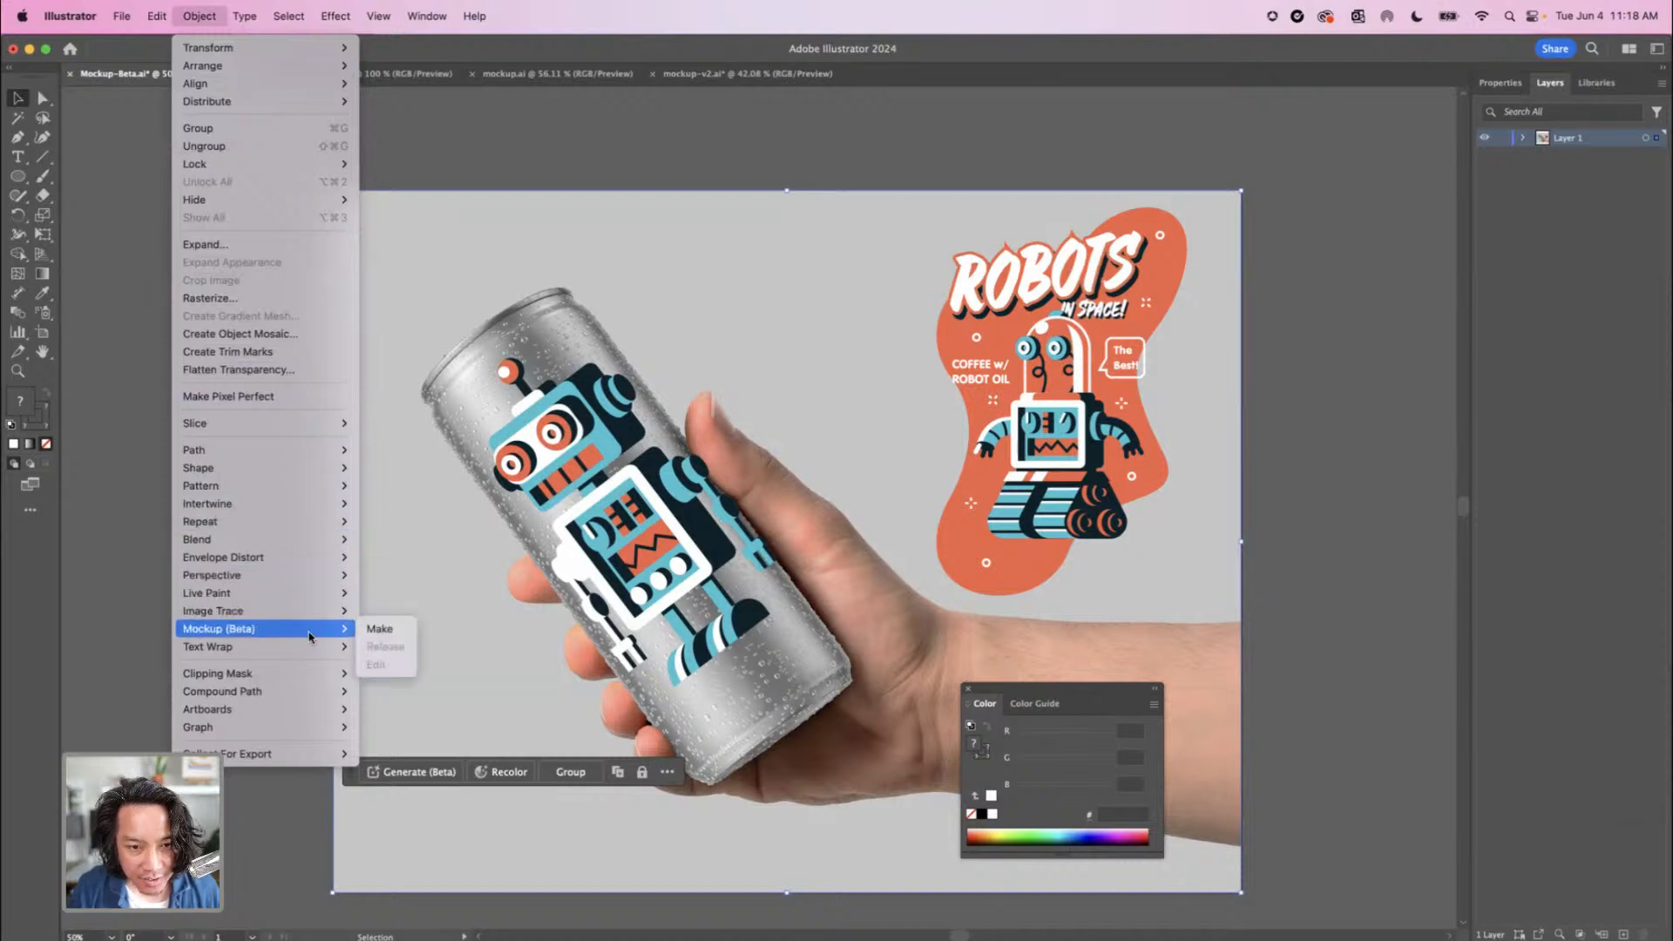
{"action": "left_click", "coordinate": [380, 633]}
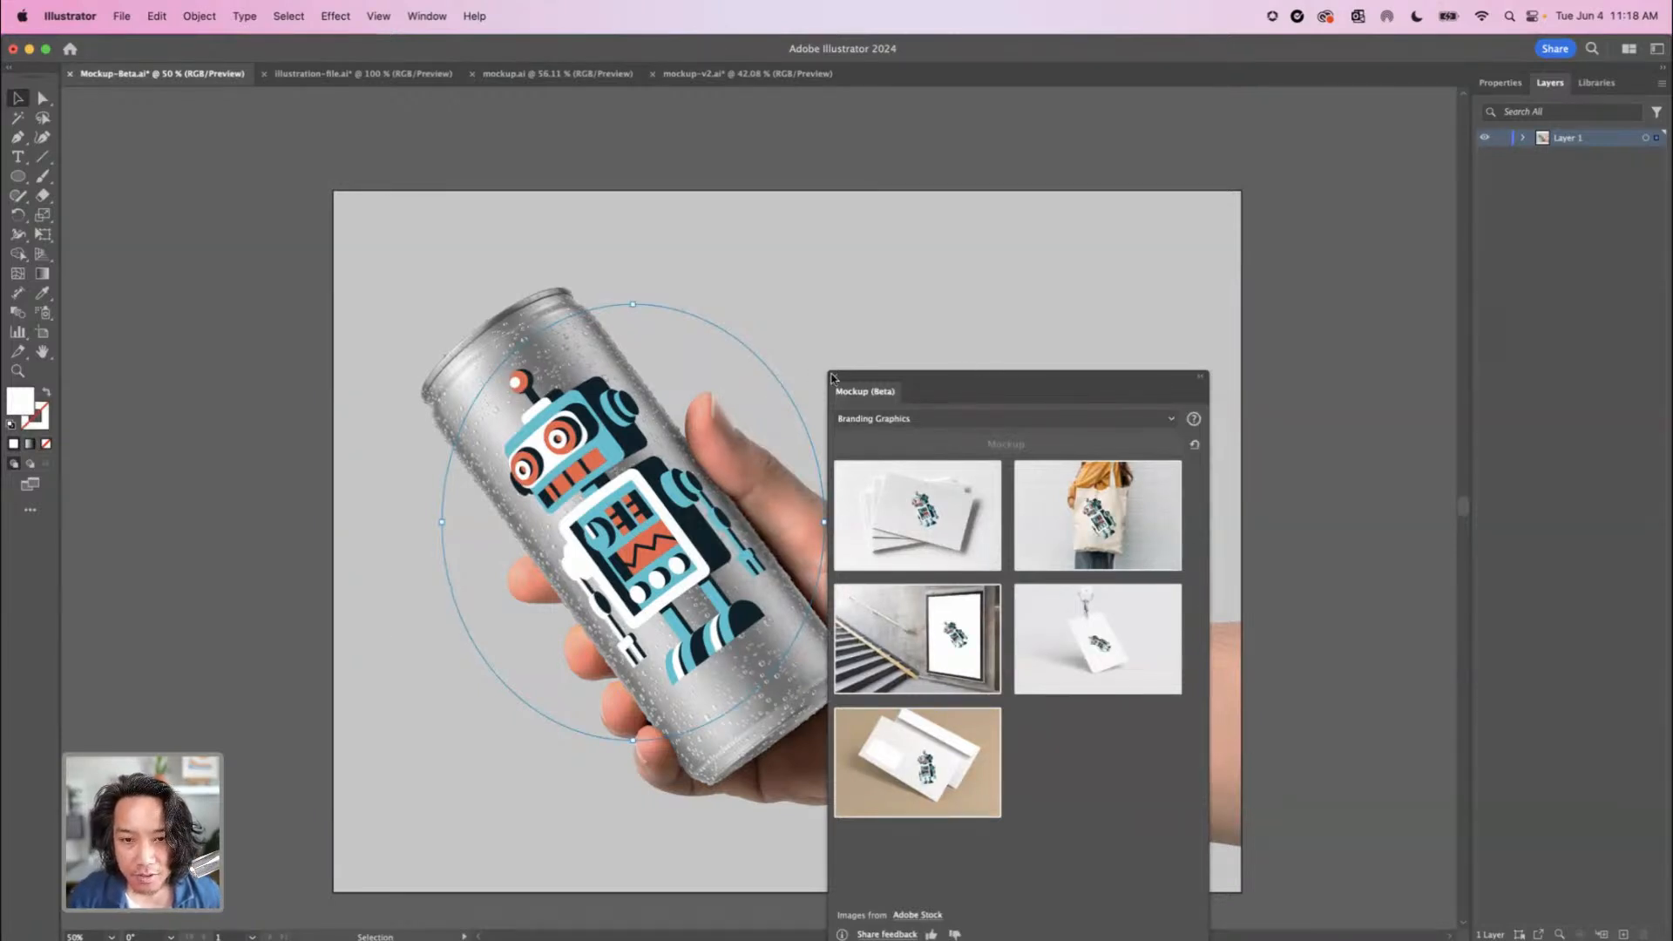
{"action": "left_click", "coordinate": [834, 377]}
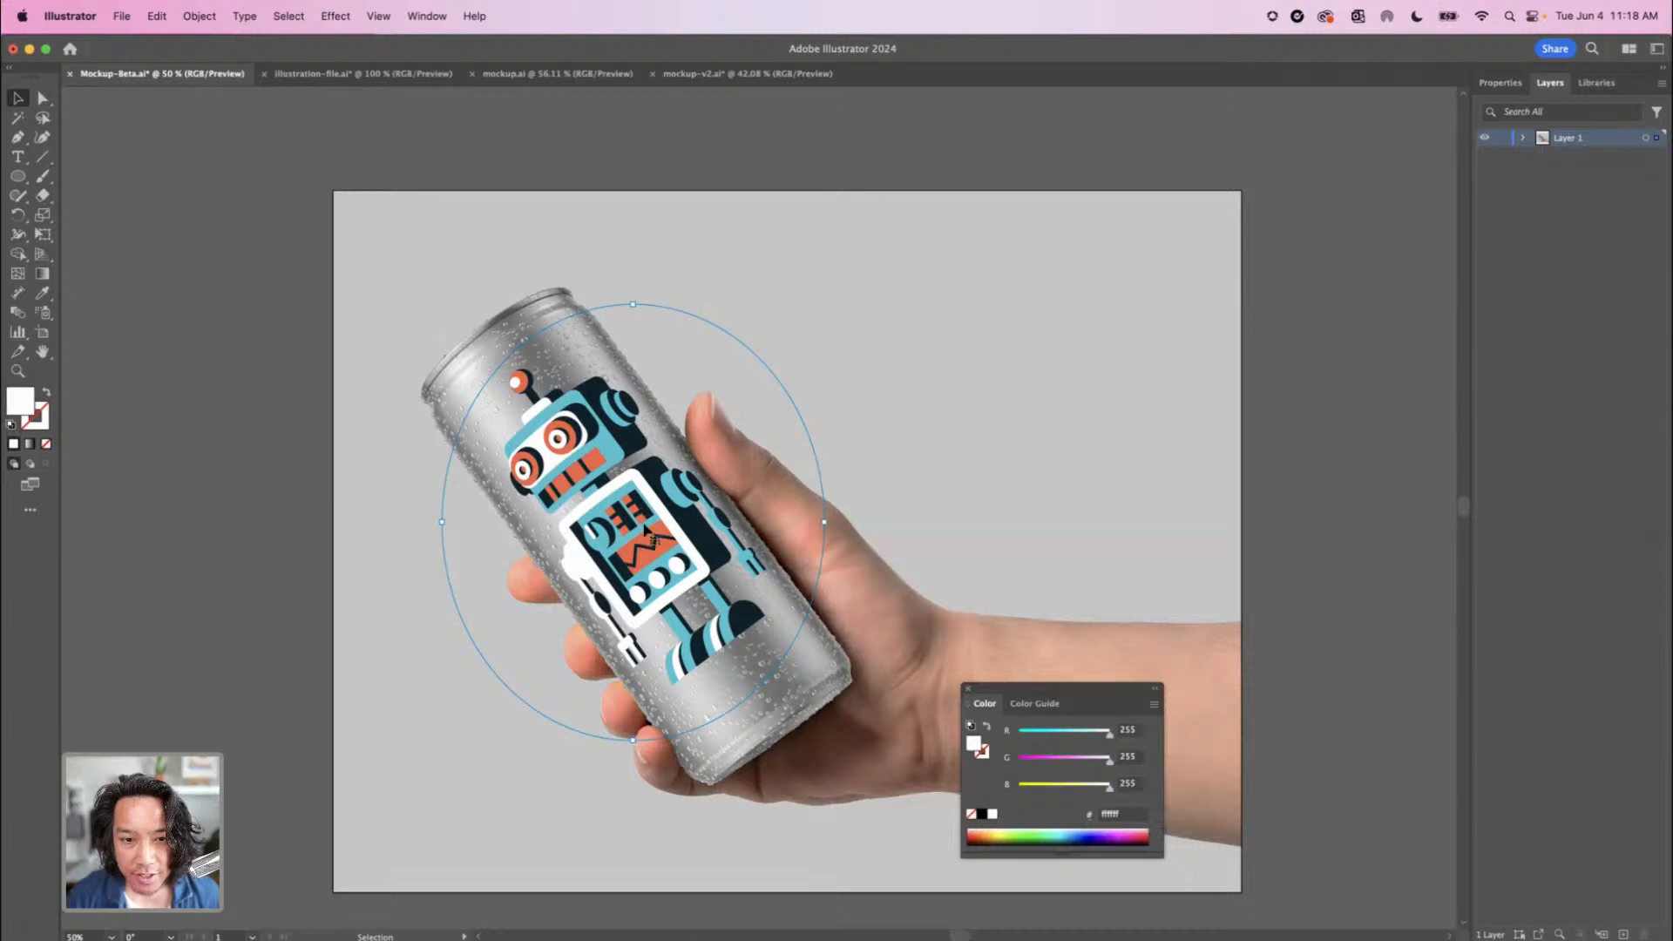
{"action": "left_click_drag", "start_coordinate": [641, 531], "coordinate": [637, 592]}
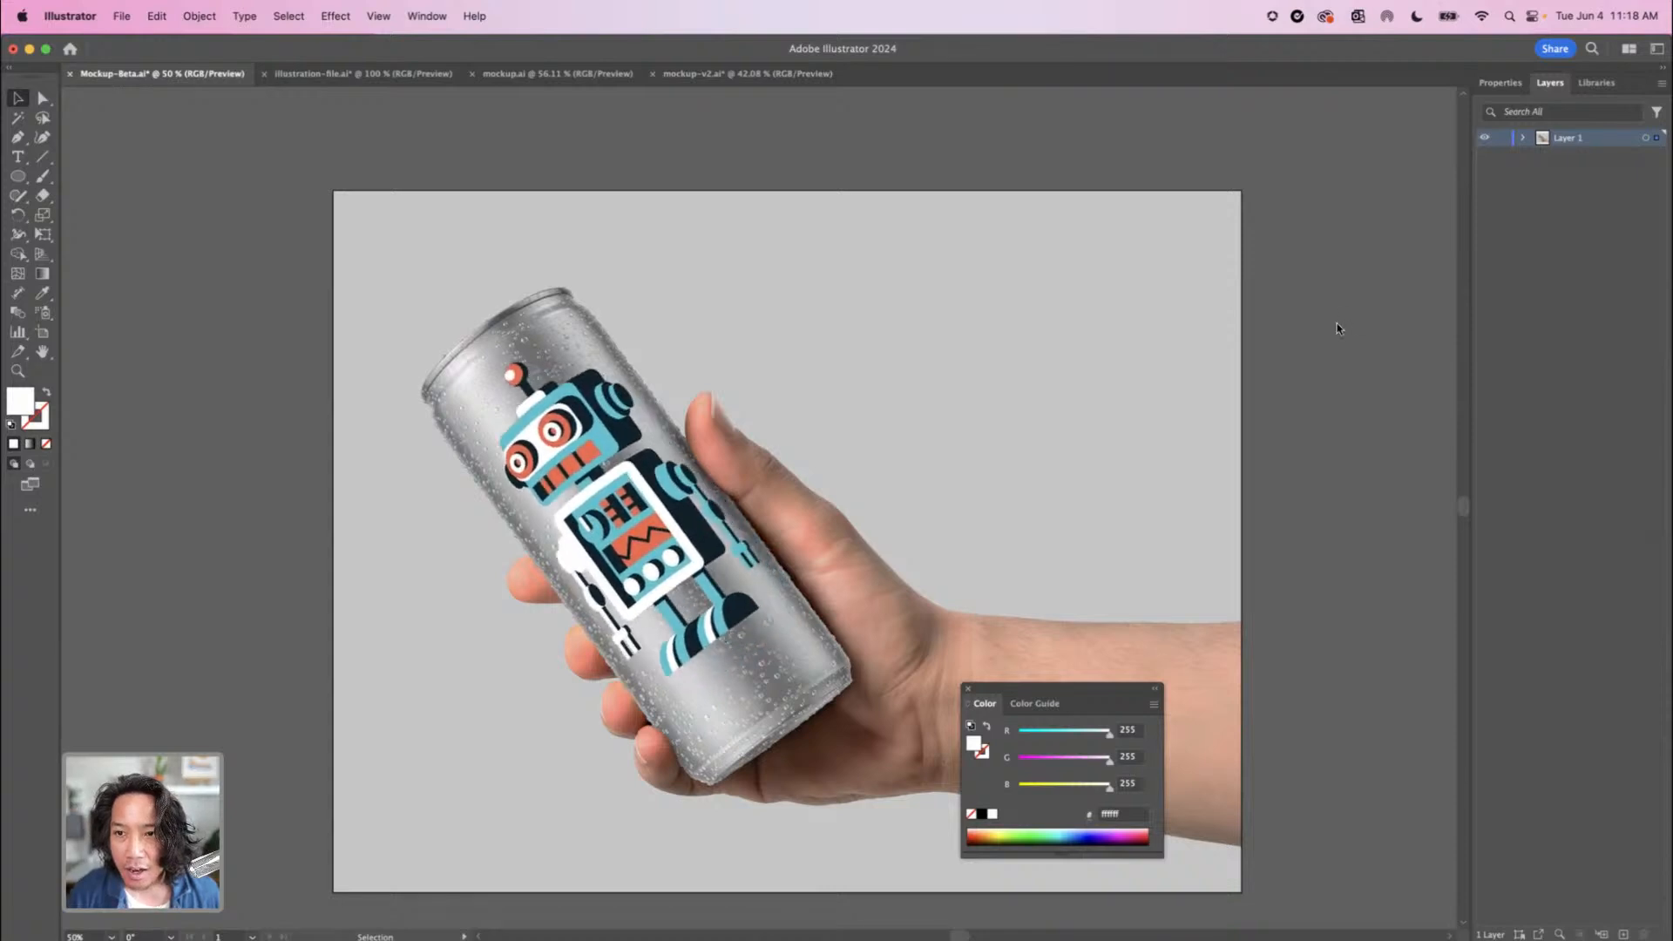
Set the robot mockup's blending mode to Multiply and its opacity to 74%
{"action": "left_click", "coordinate": [1500, 82]}
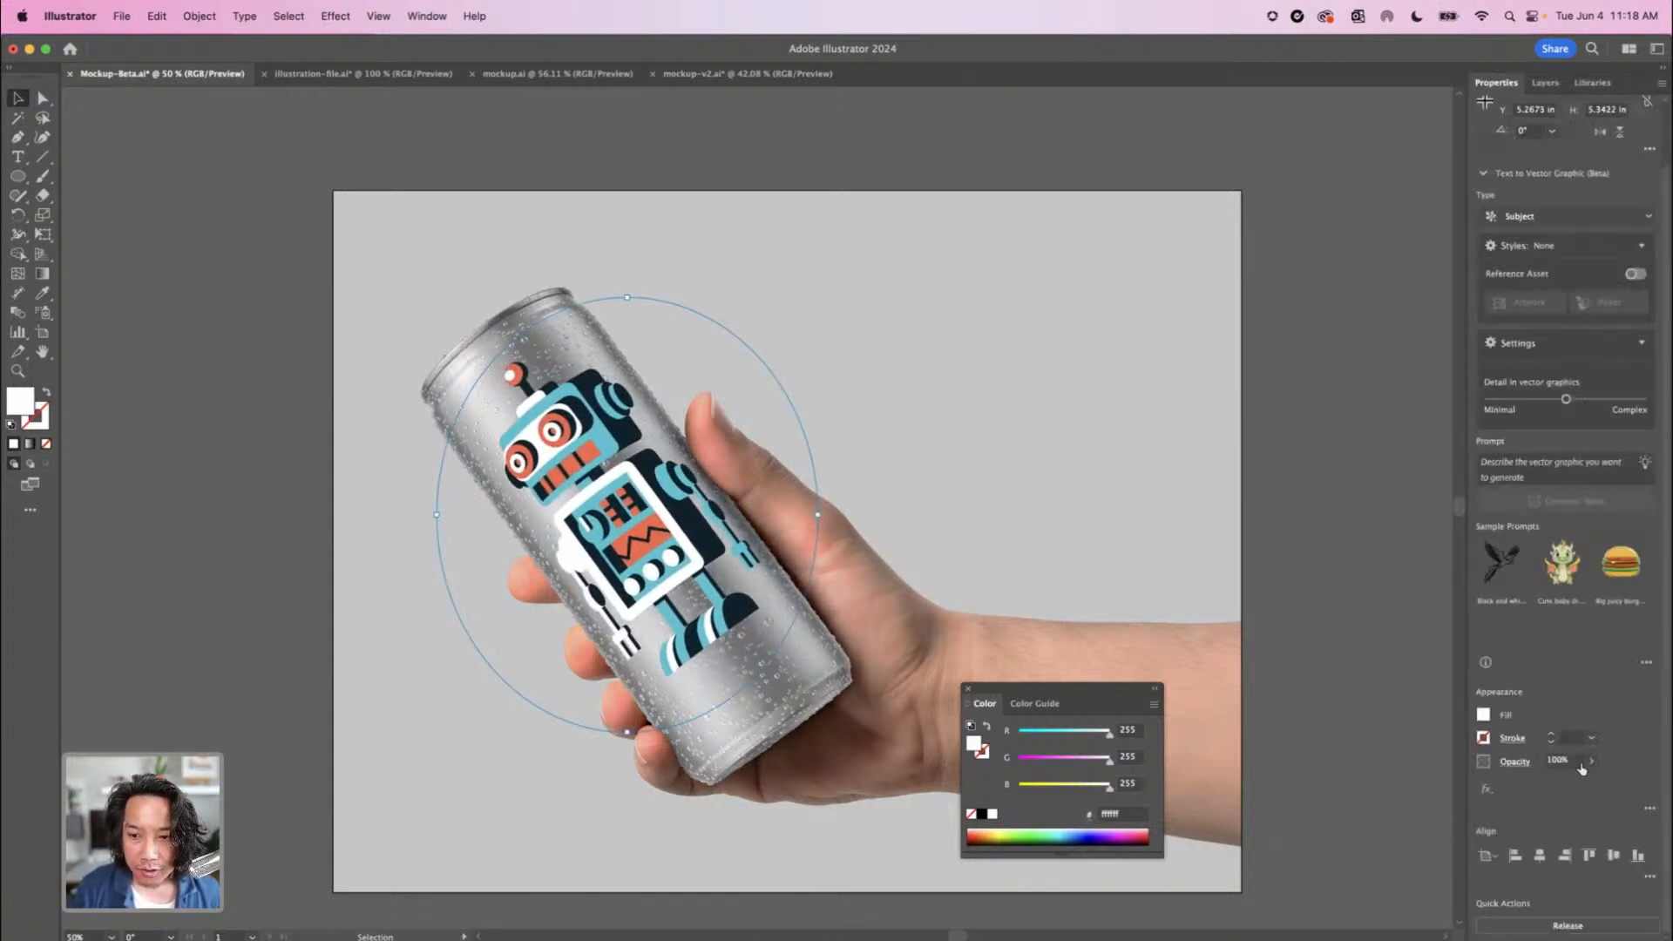
{"action": "left_click", "coordinate": [1514, 761]}
{"action": "left_click", "coordinate": [1384, 790]}
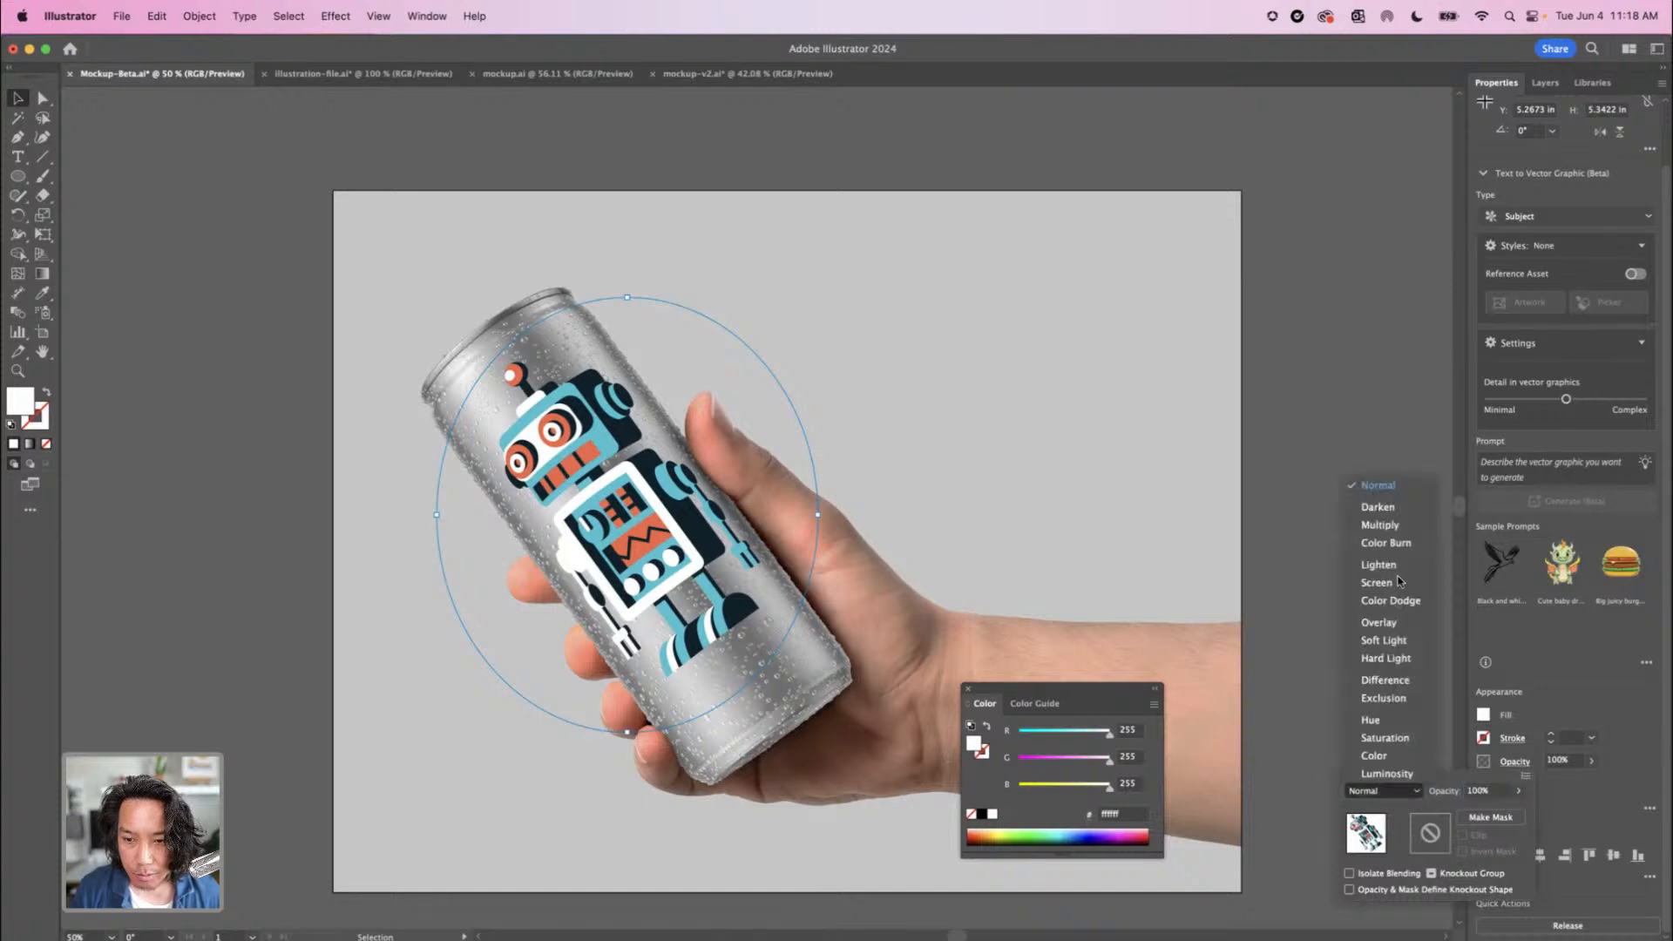
{"action": "left_click", "coordinate": [1380, 525]}
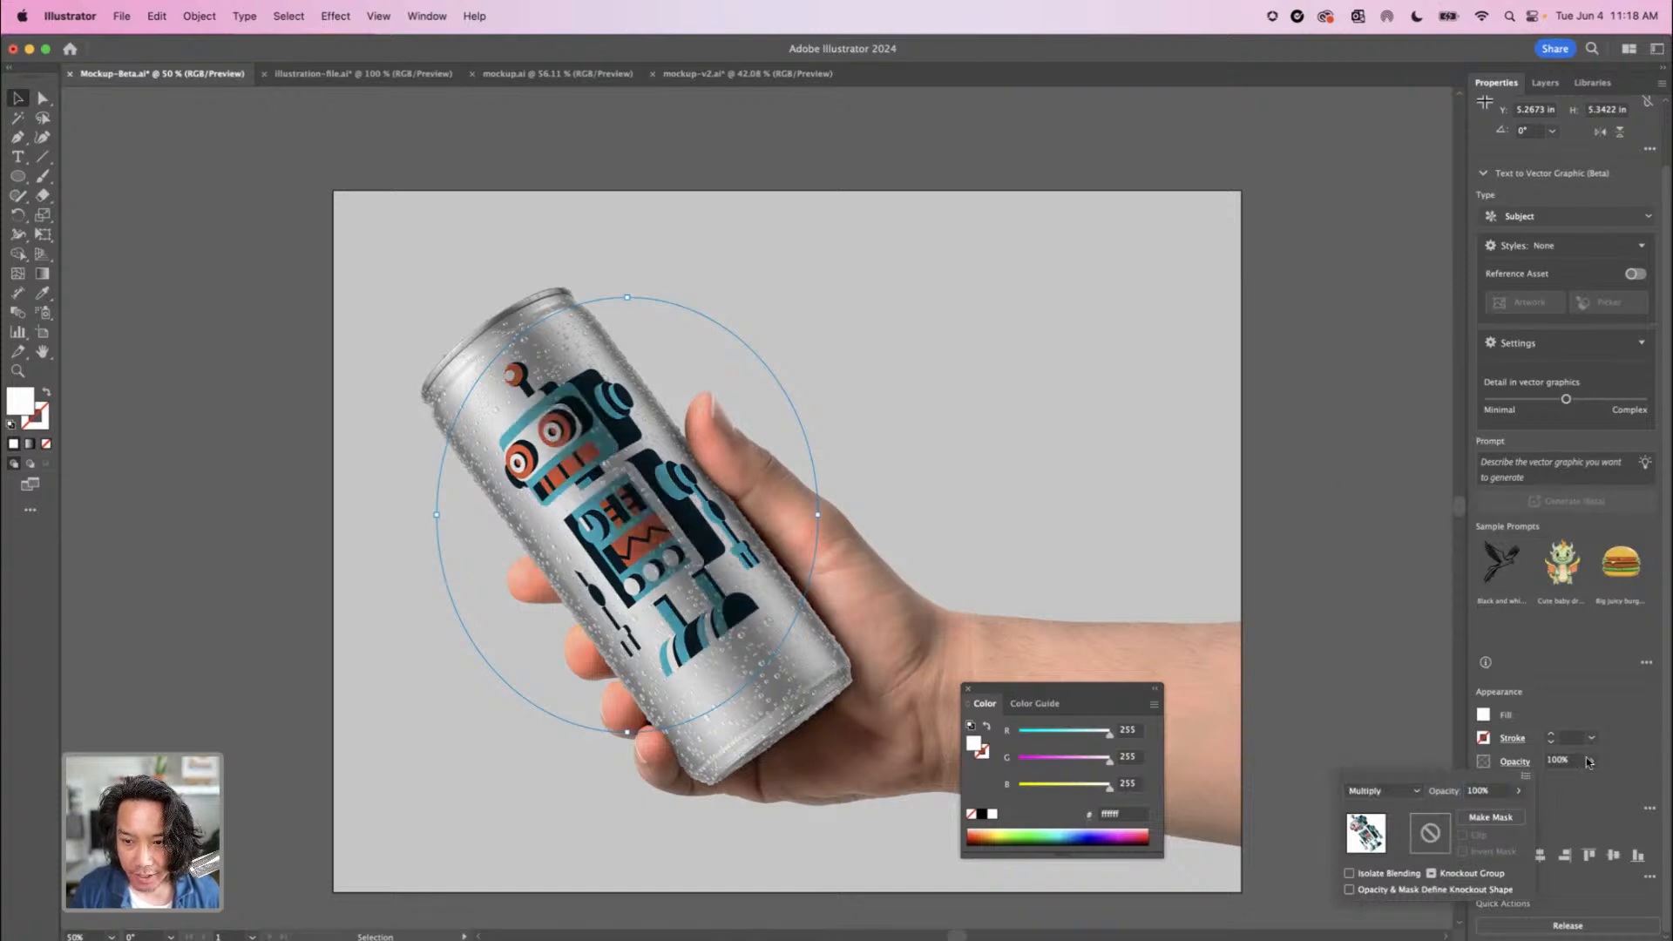
{"action": "left_click", "coordinate": [1594, 763]}
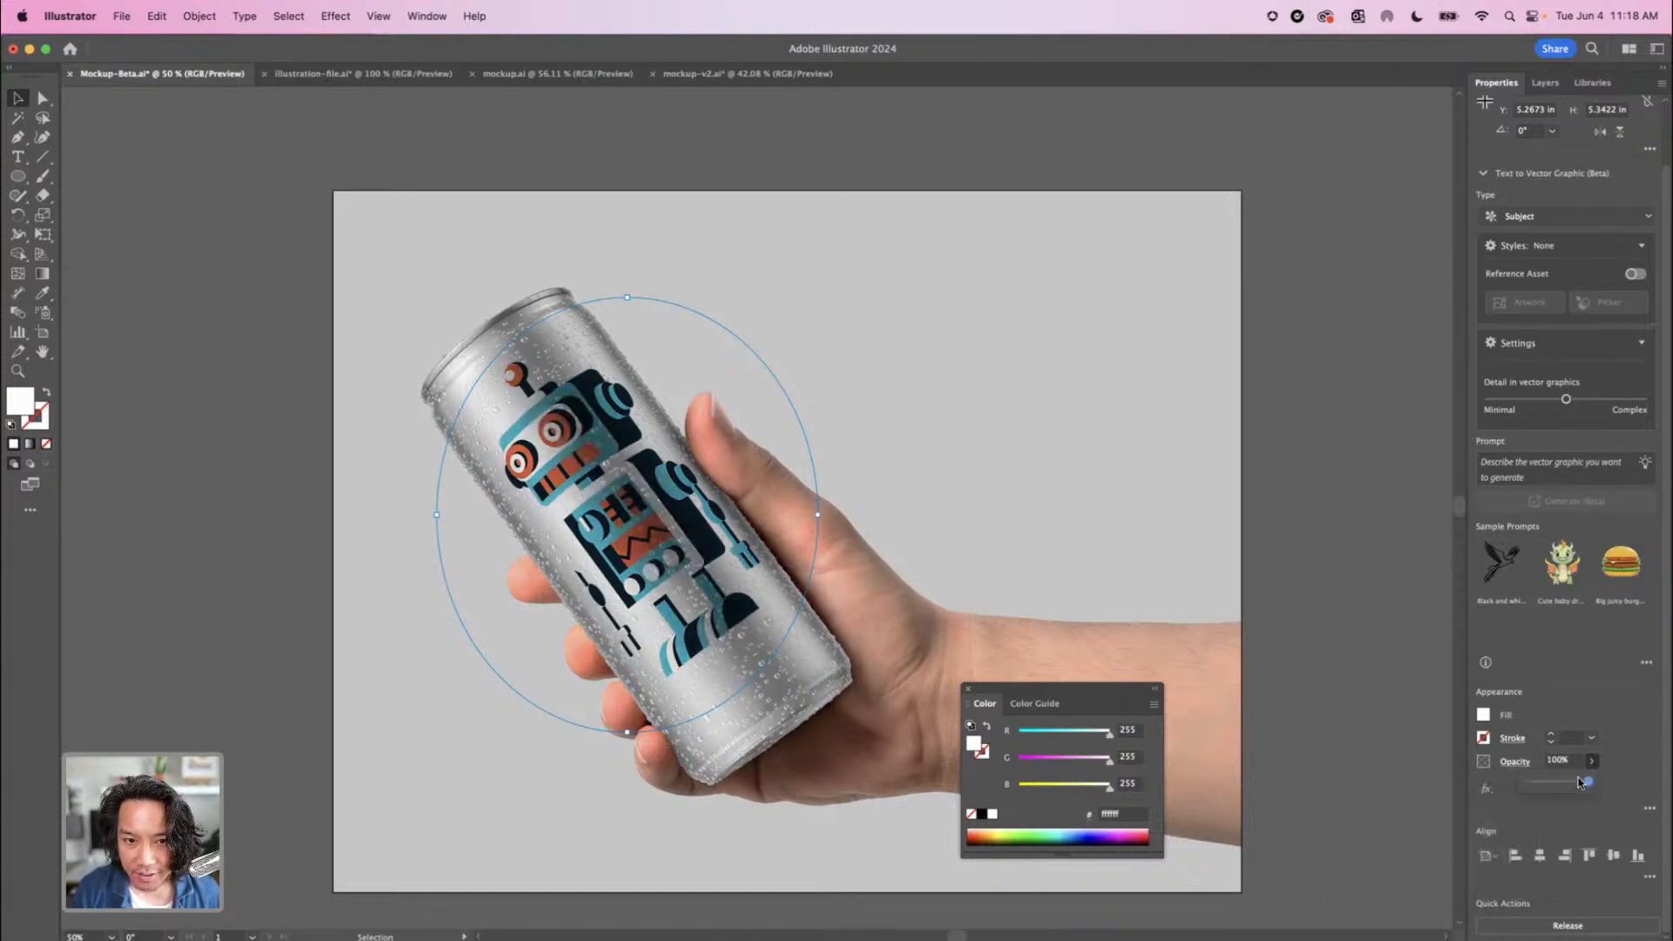
{"action": "left_click_drag", "start_coordinate": [1590, 782], "coordinate": [1573, 782]}
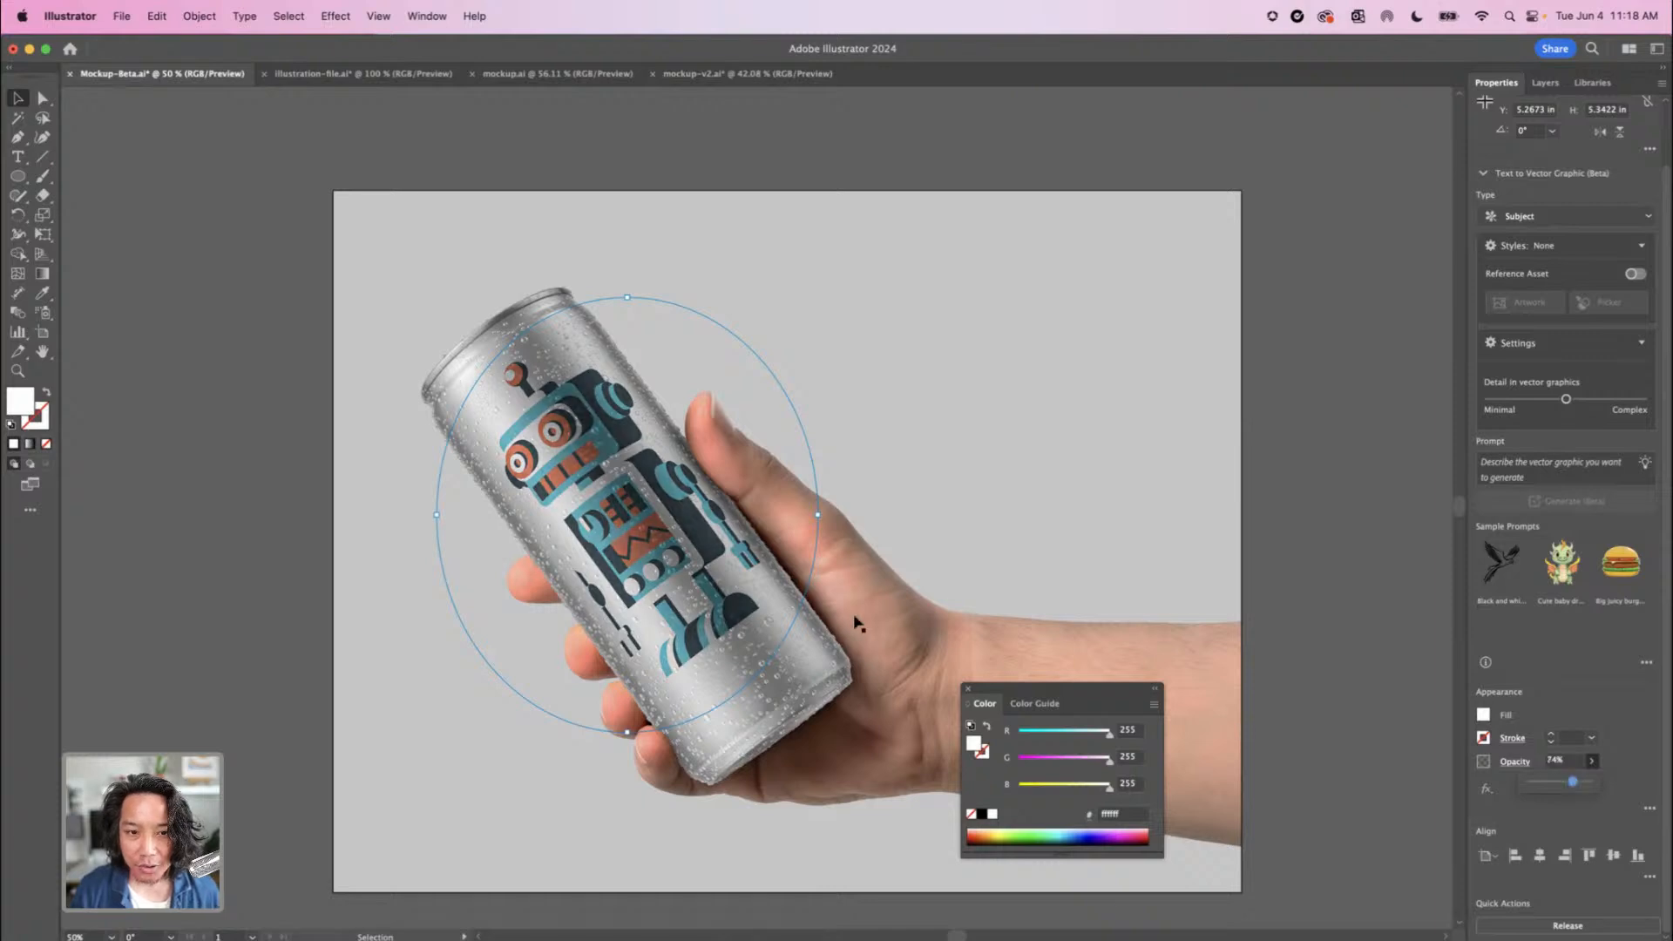
Slide the robot artwork around the can's curved surface and up to the can's upper rim
{"action": "key", "text": "super+equal"}
{"action": "key", "text": "super+equal"}
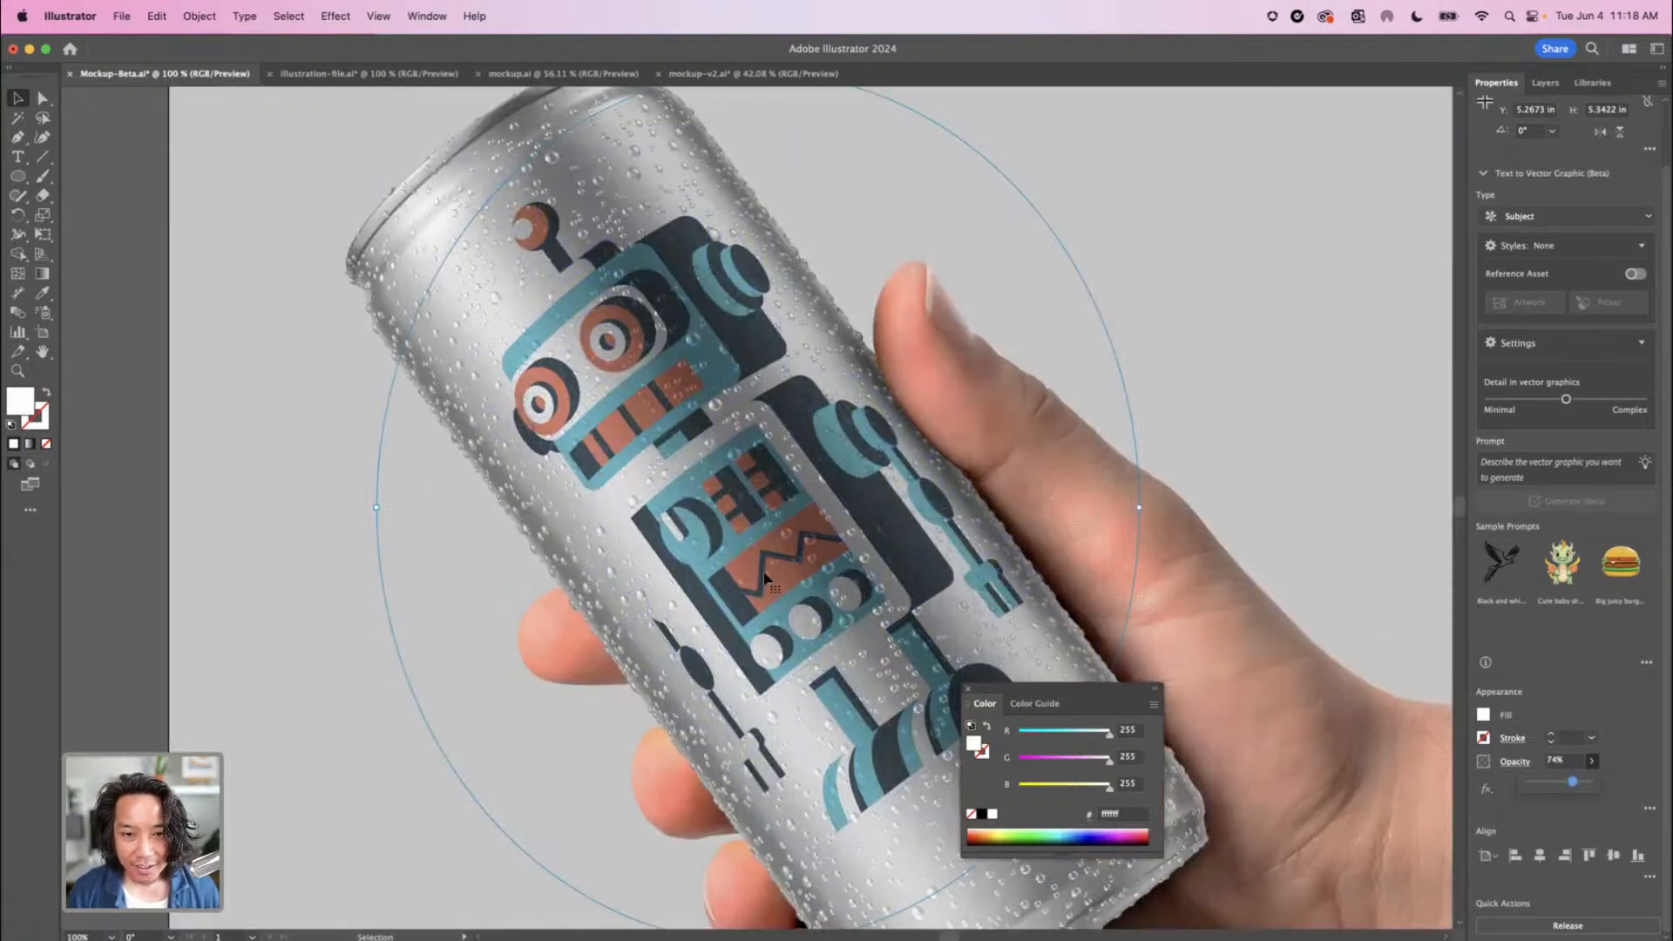
{"action": "left_click_drag", "start_coordinate": [689, 577], "coordinate": [647, 604]}
{"action": "left_click_drag", "start_coordinate": [626, 626], "coordinate": [775, 540]}
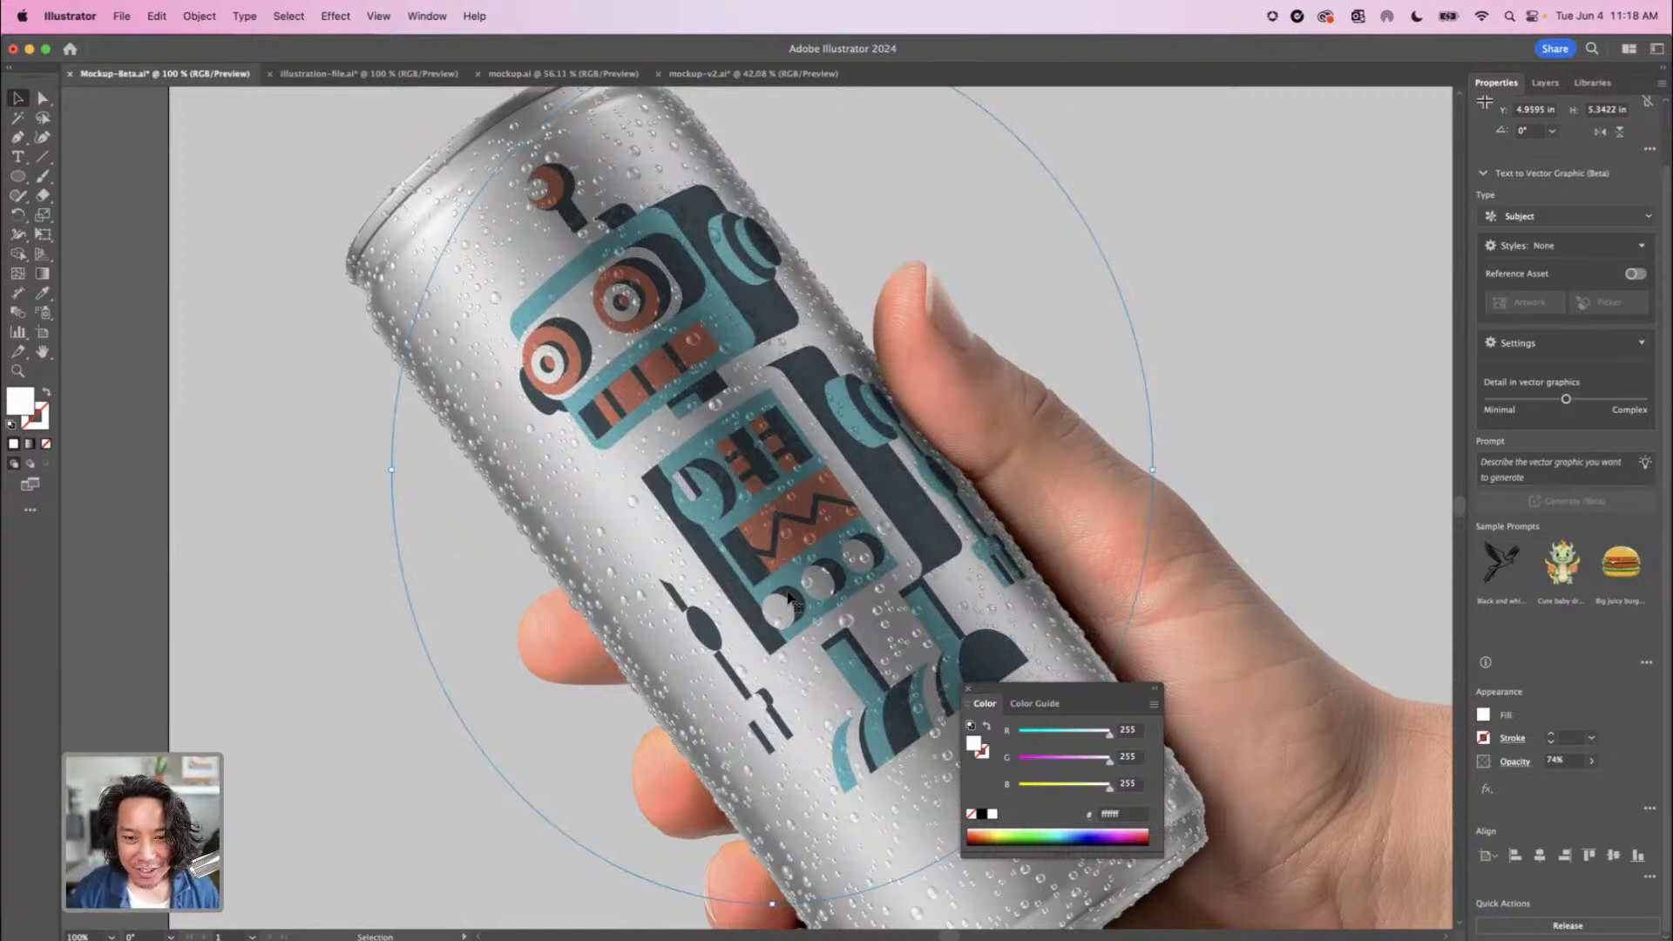
{"action": "left_click_drag", "start_coordinate": [788, 598], "coordinate": [659, 505]}
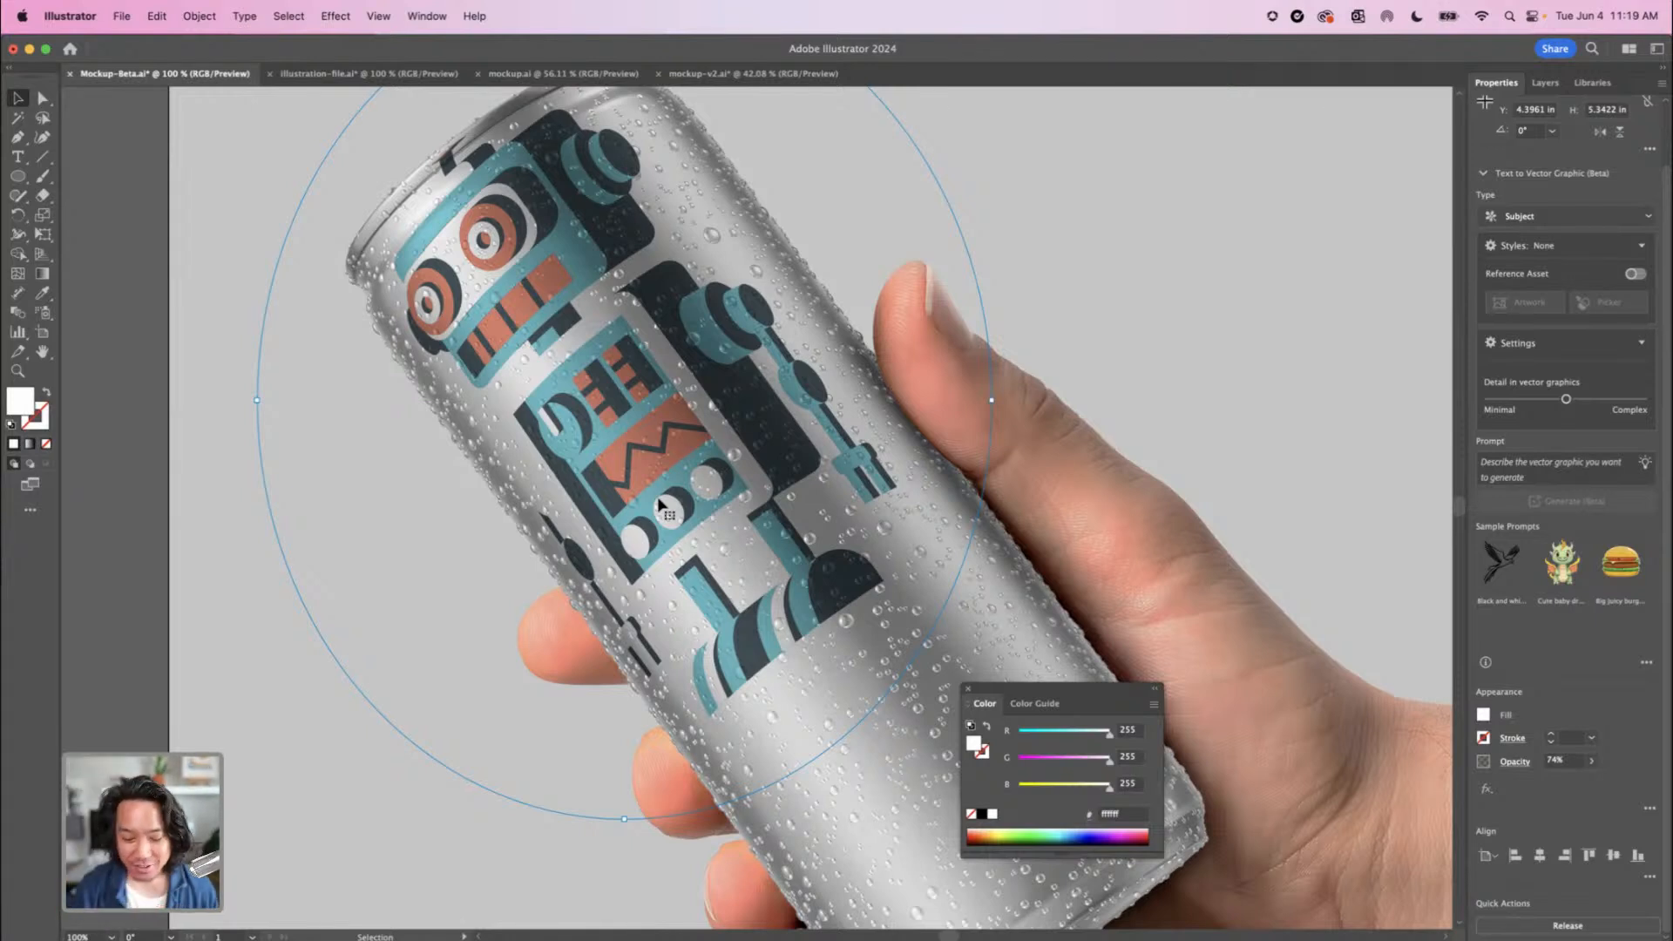
Move the robot artwork off the can onto the forearm like a tattoo
{"action": "key", "text": "super+minus"}
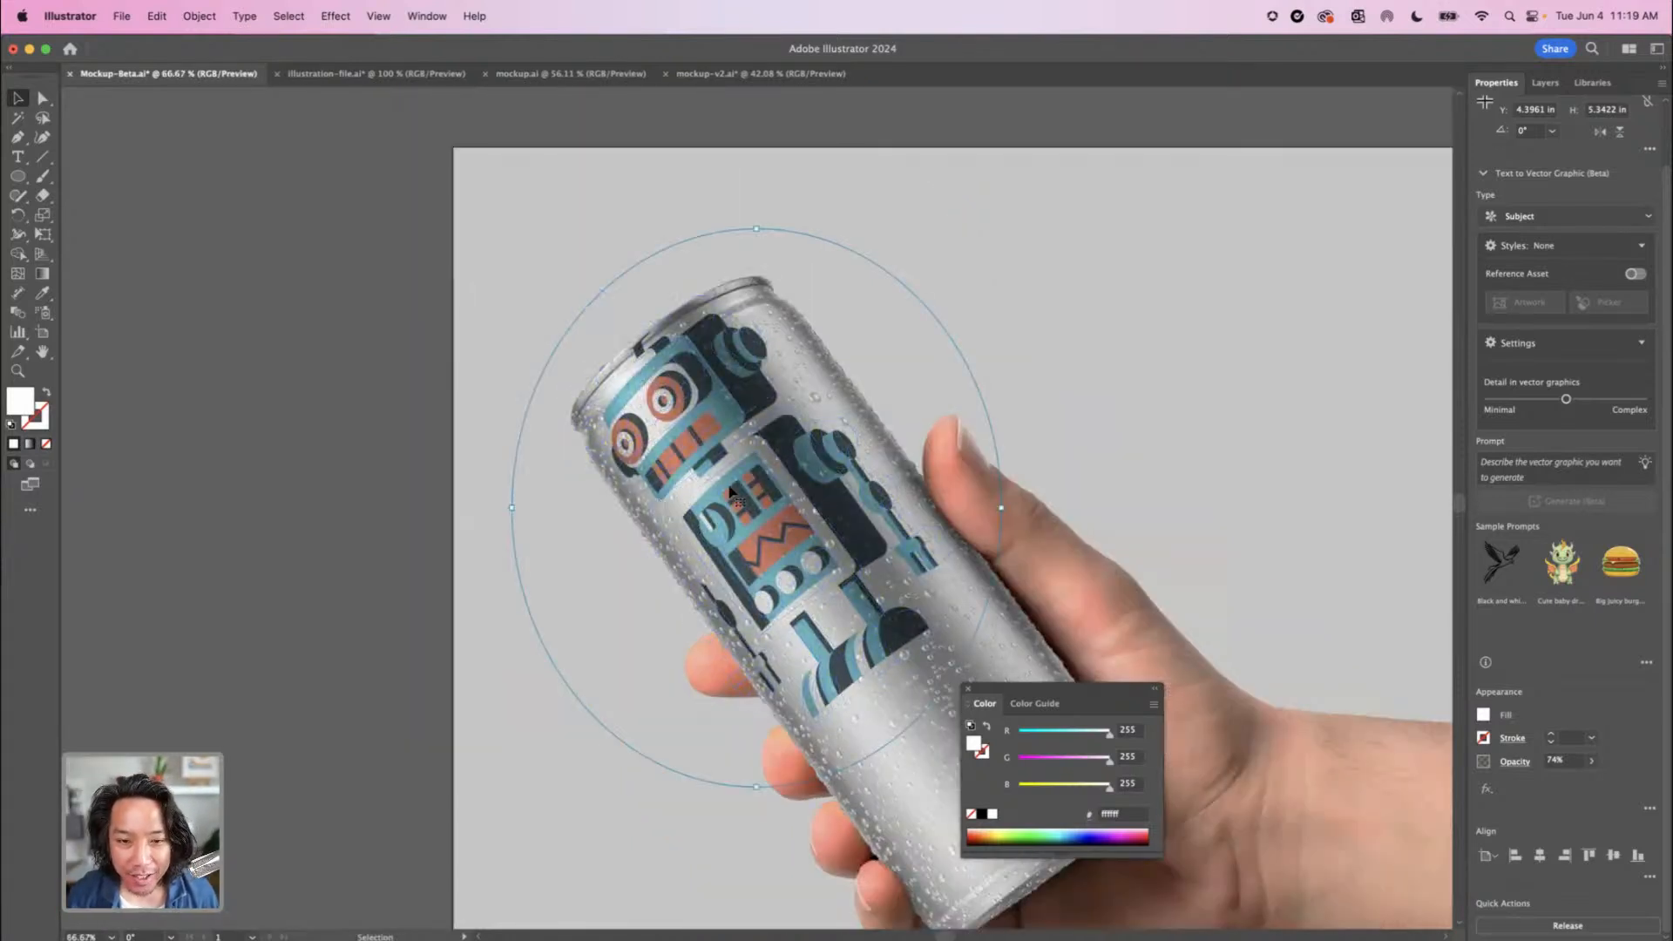
{"action": "left_click_drag", "start_coordinate": [768, 498], "coordinate": [553, 448]}
{"action": "left_click_drag", "start_coordinate": [624, 543], "coordinate": [1292, 724]}
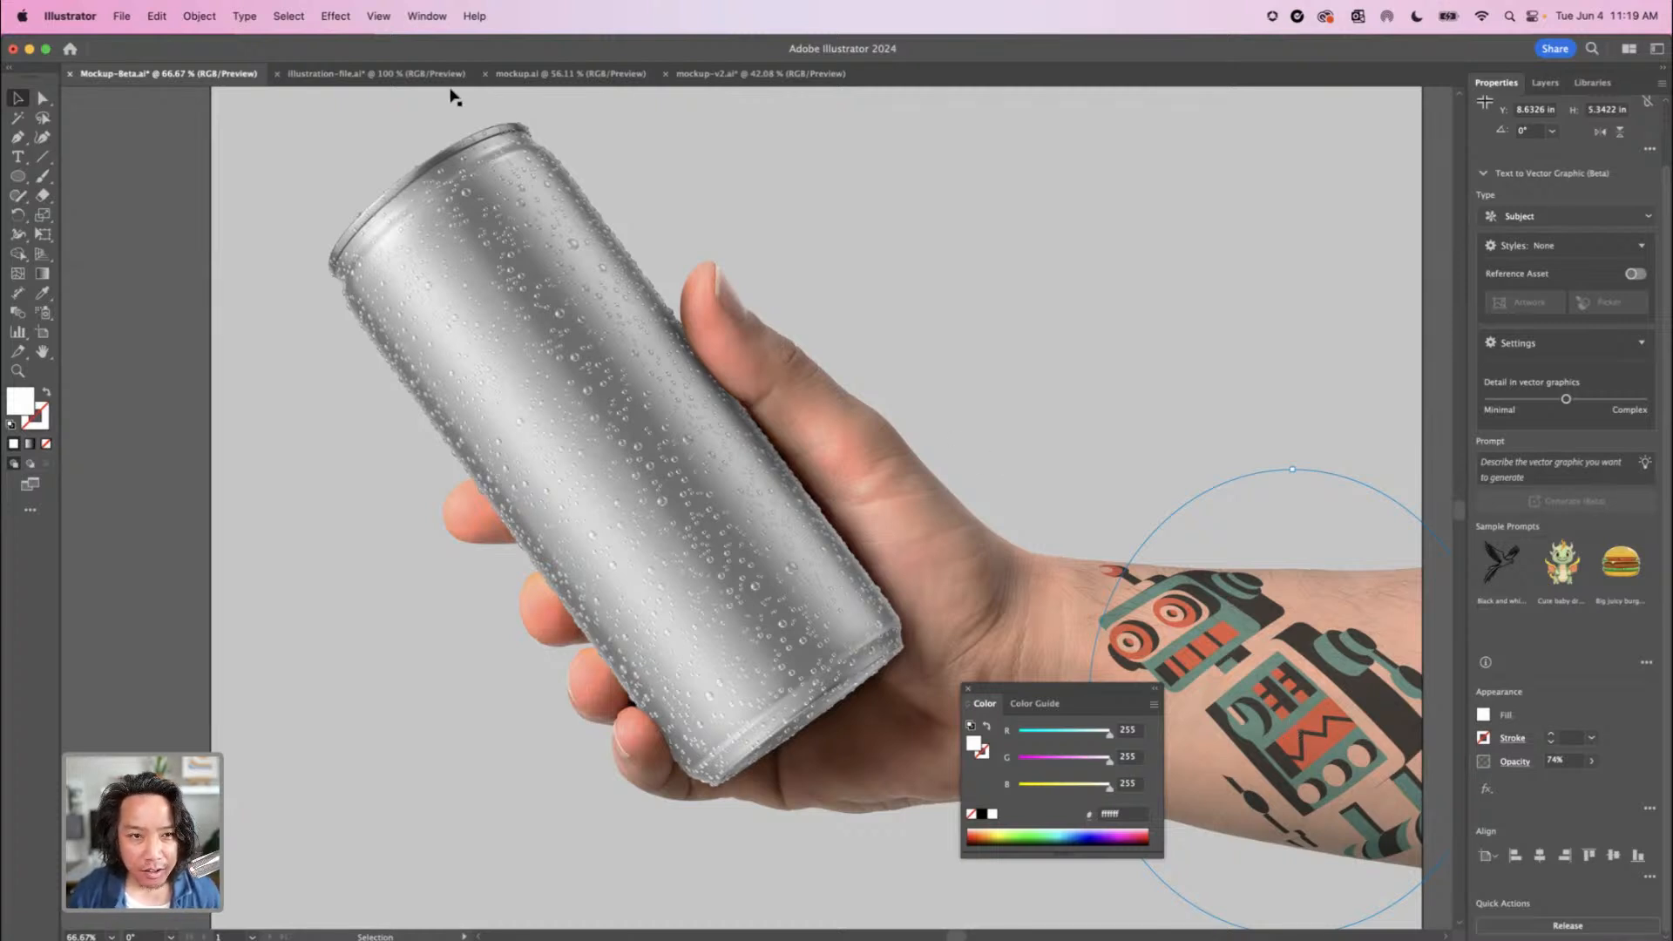
Switch to the mockup.ai document and select the white T-shirt photo
{"action": "left_click", "coordinate": [525, 76]}
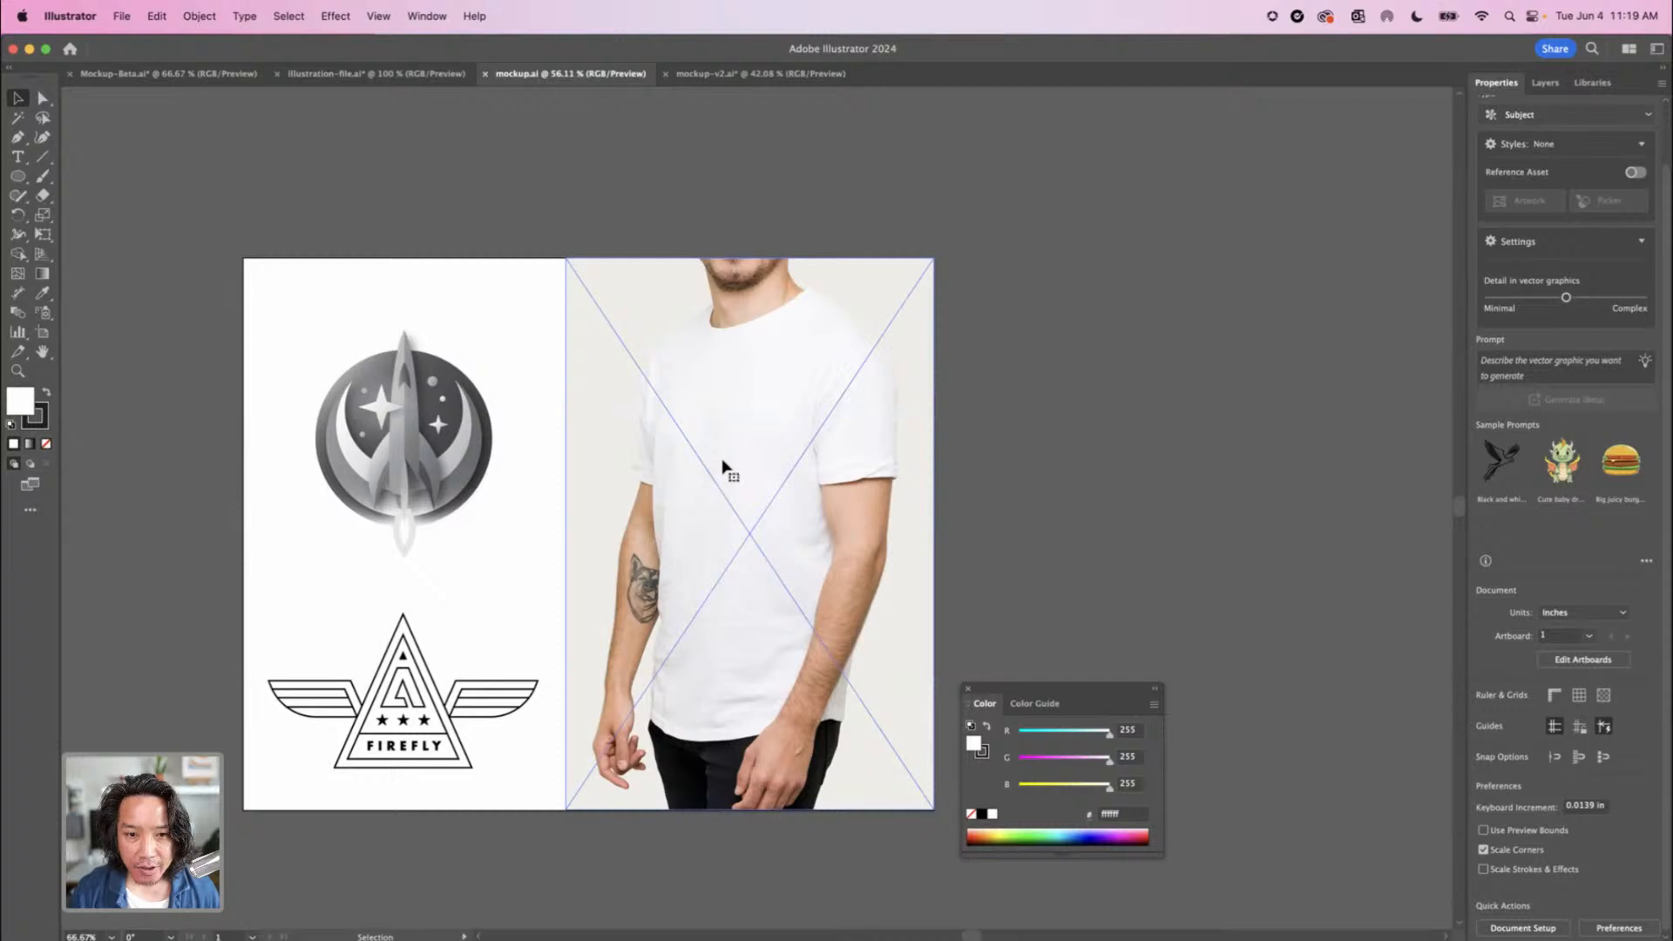
{"action": "left_click", "coordinate": [722, 468]}
{"action": "key", "text": "a"}
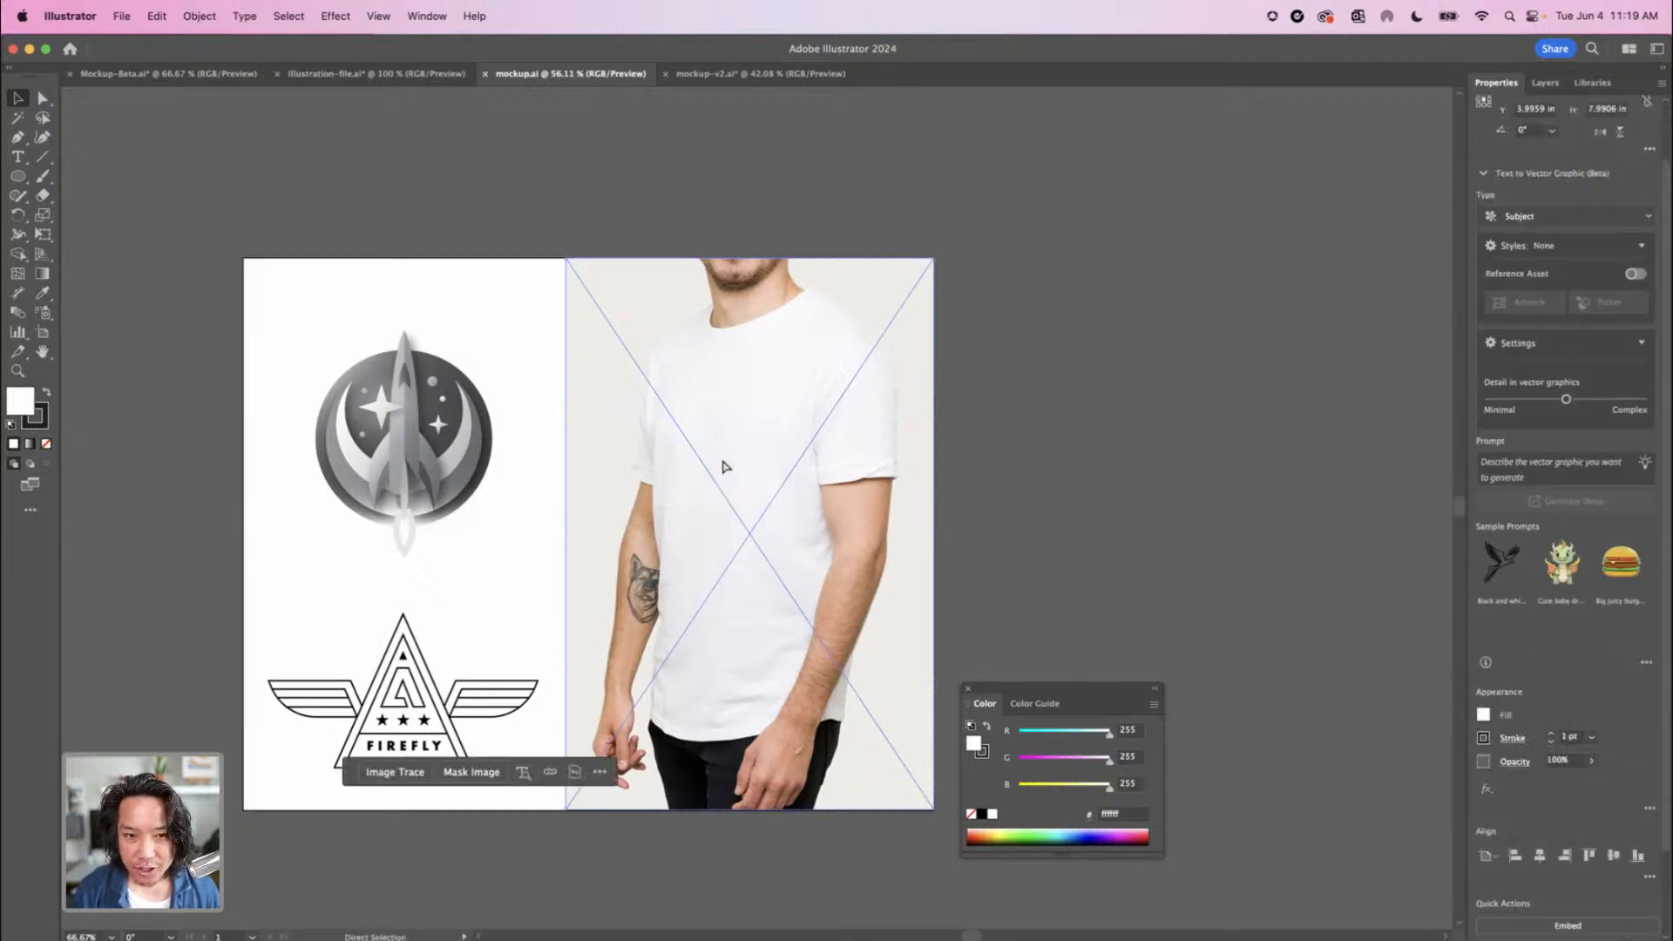
{"action": "key", "text": "super+equal"}
{"action": "key", "text": "v"}
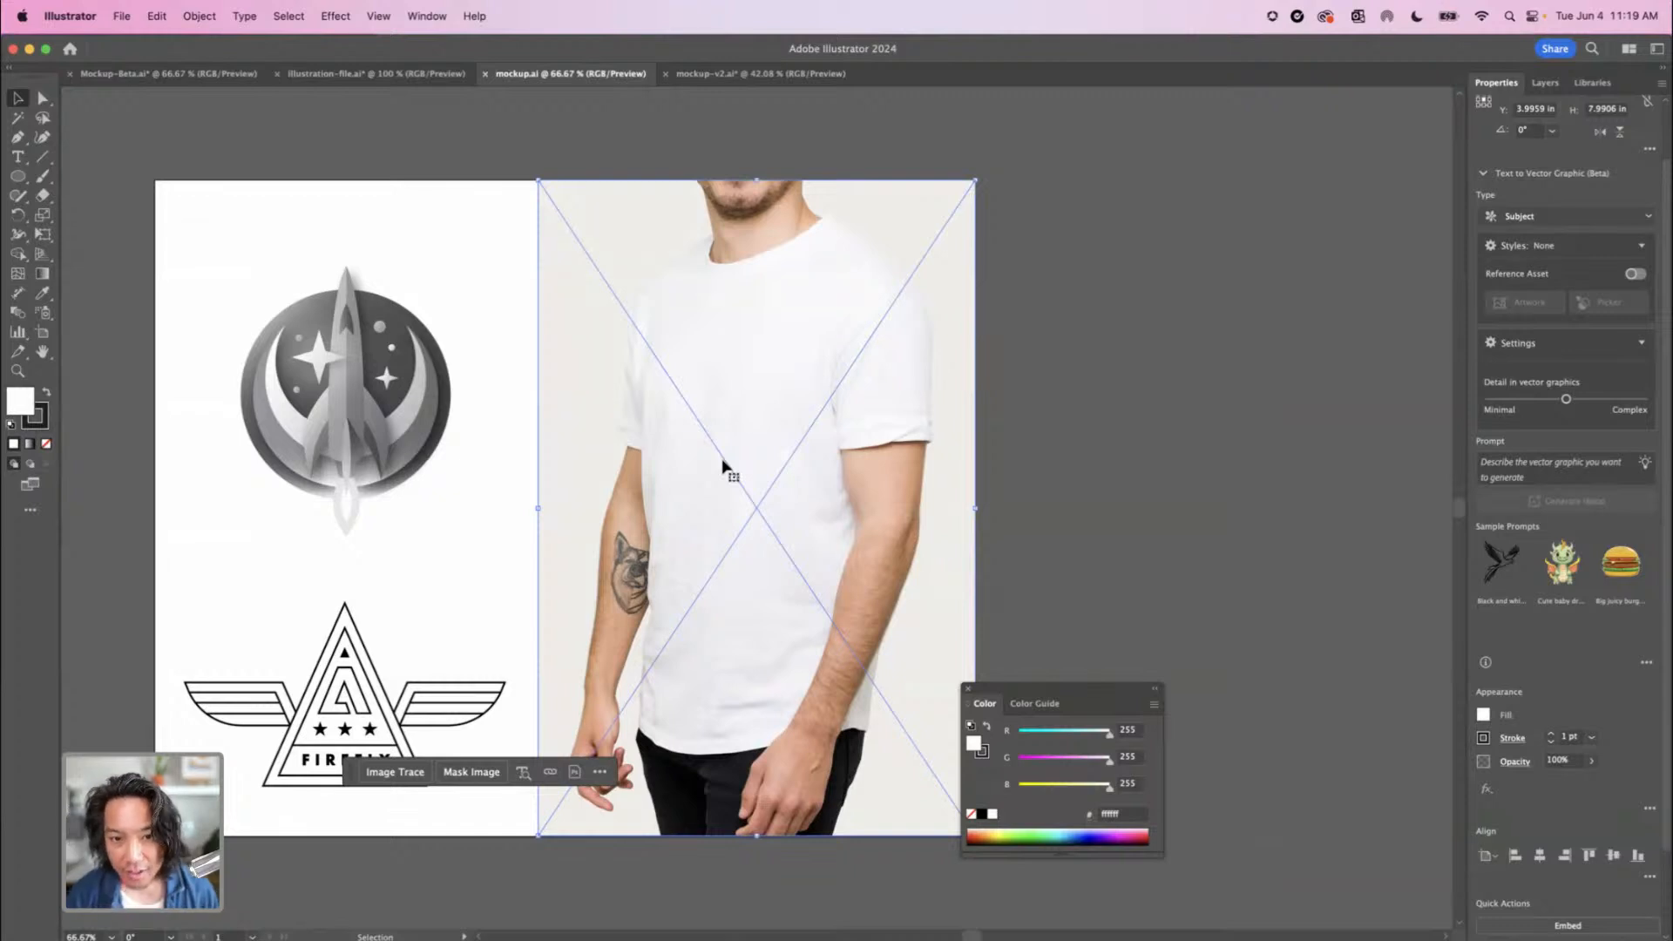
Inspect the rocket badge's vector paths in outline view, return to preview and deselect the badge
{"action": "key", "text": "super+equal"}
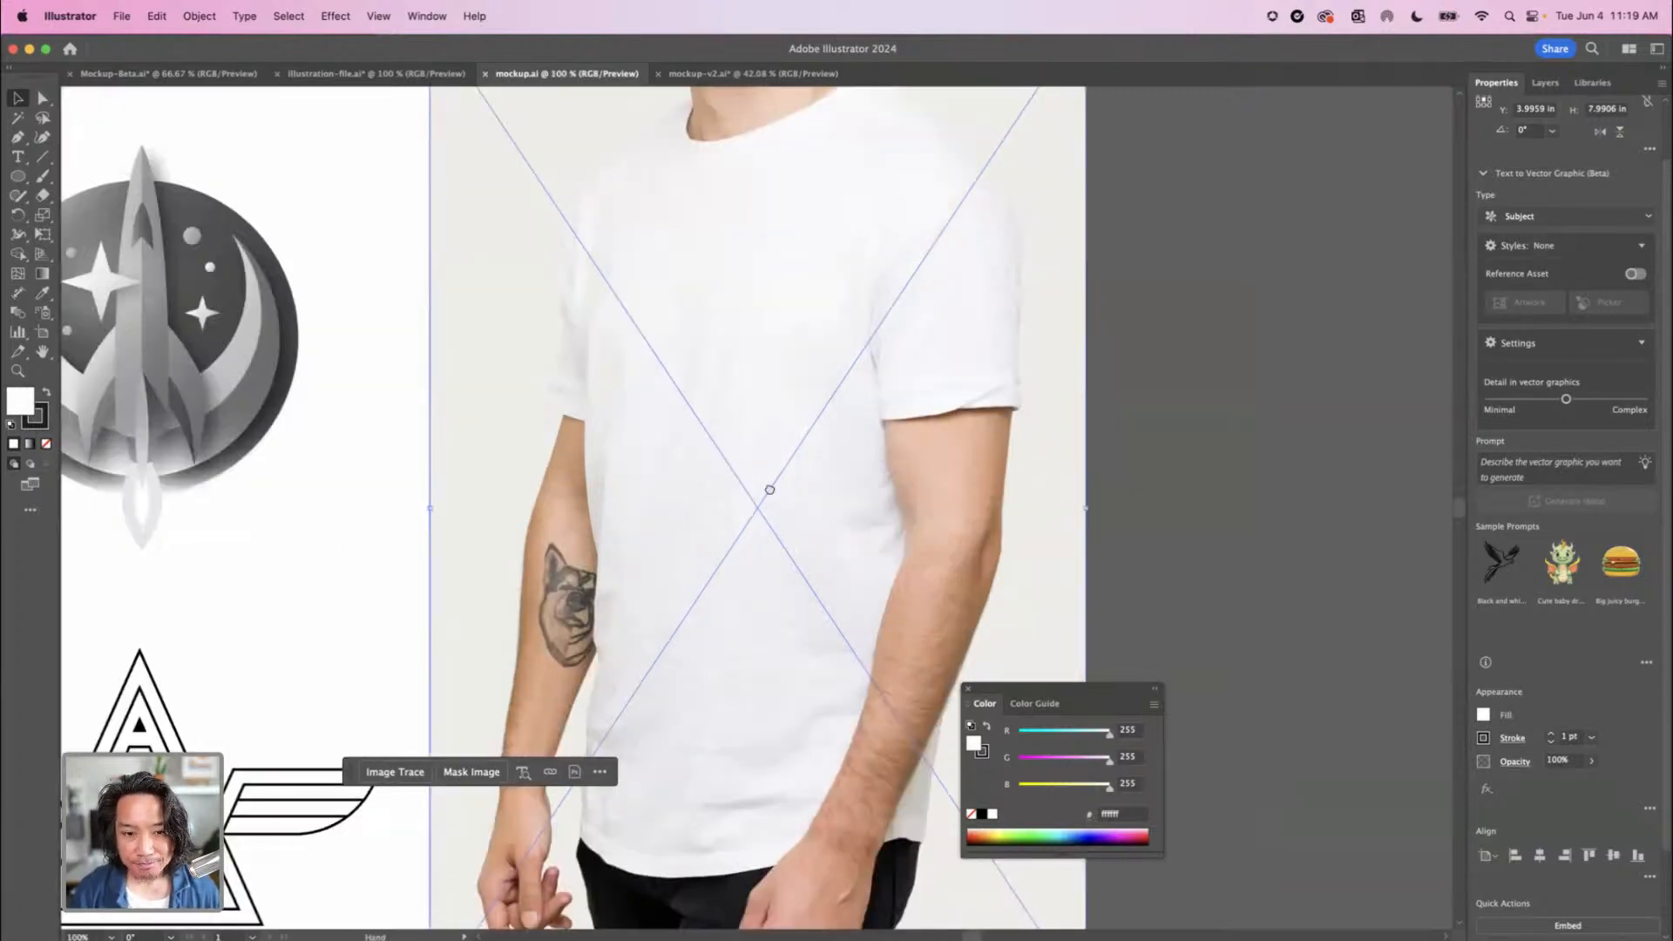
{"action": "left_click_drag", "start_coordinate": [723, 468], "coordinate": [891, 566]}
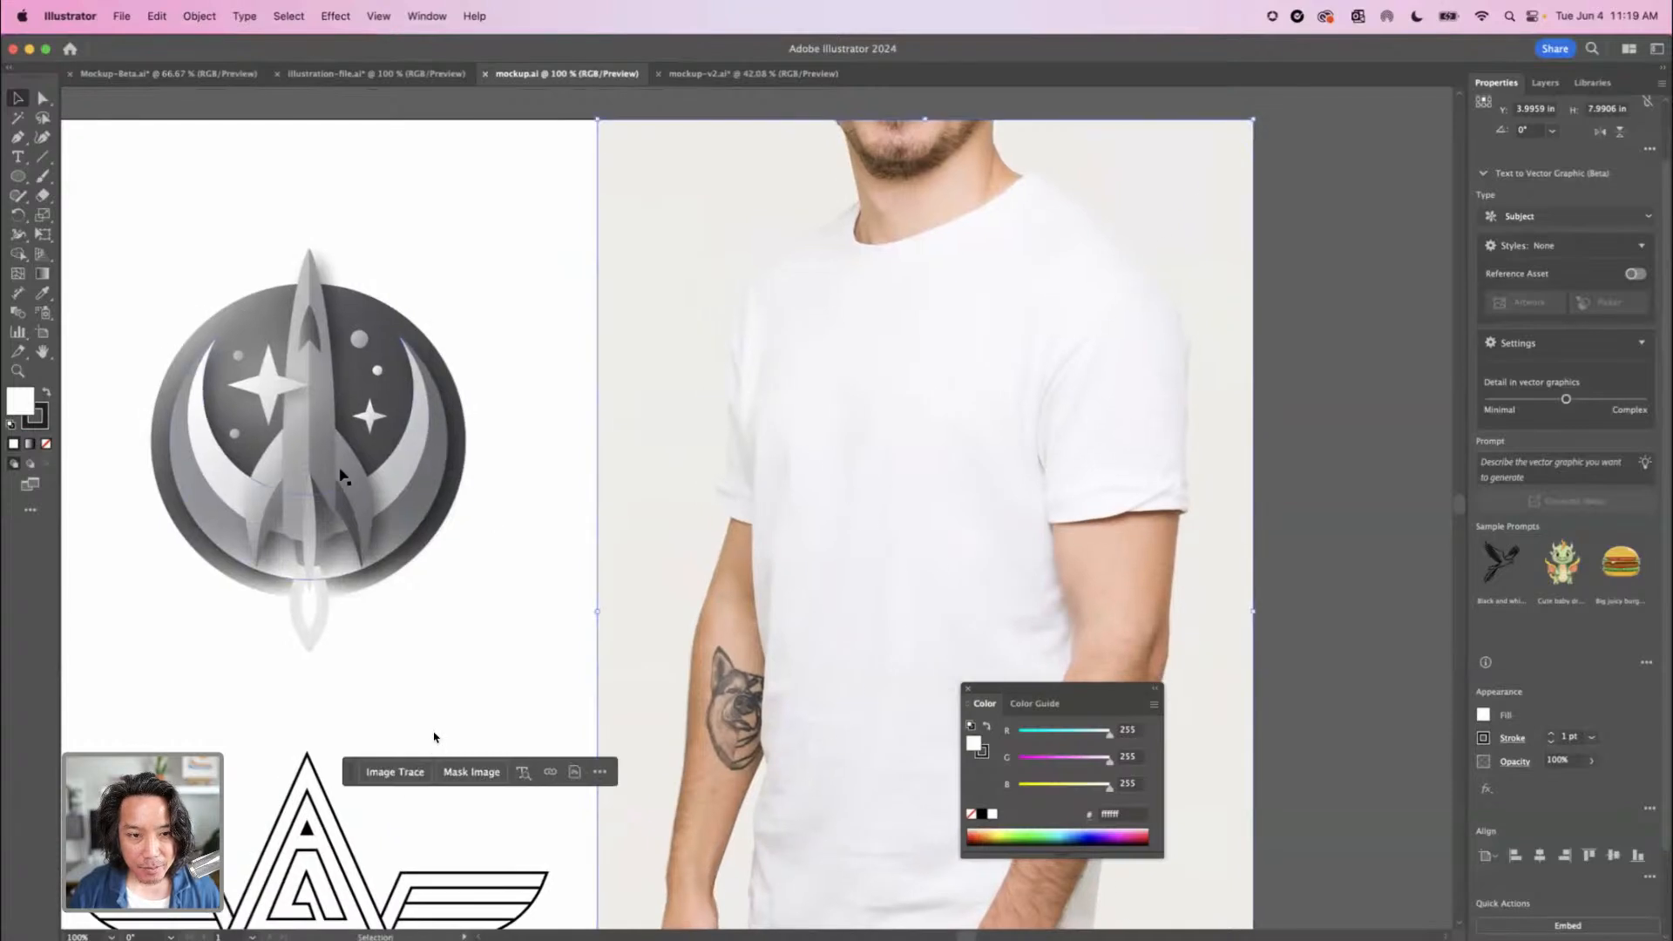
{"action": "left_click", "coordinate": [453, 642]}
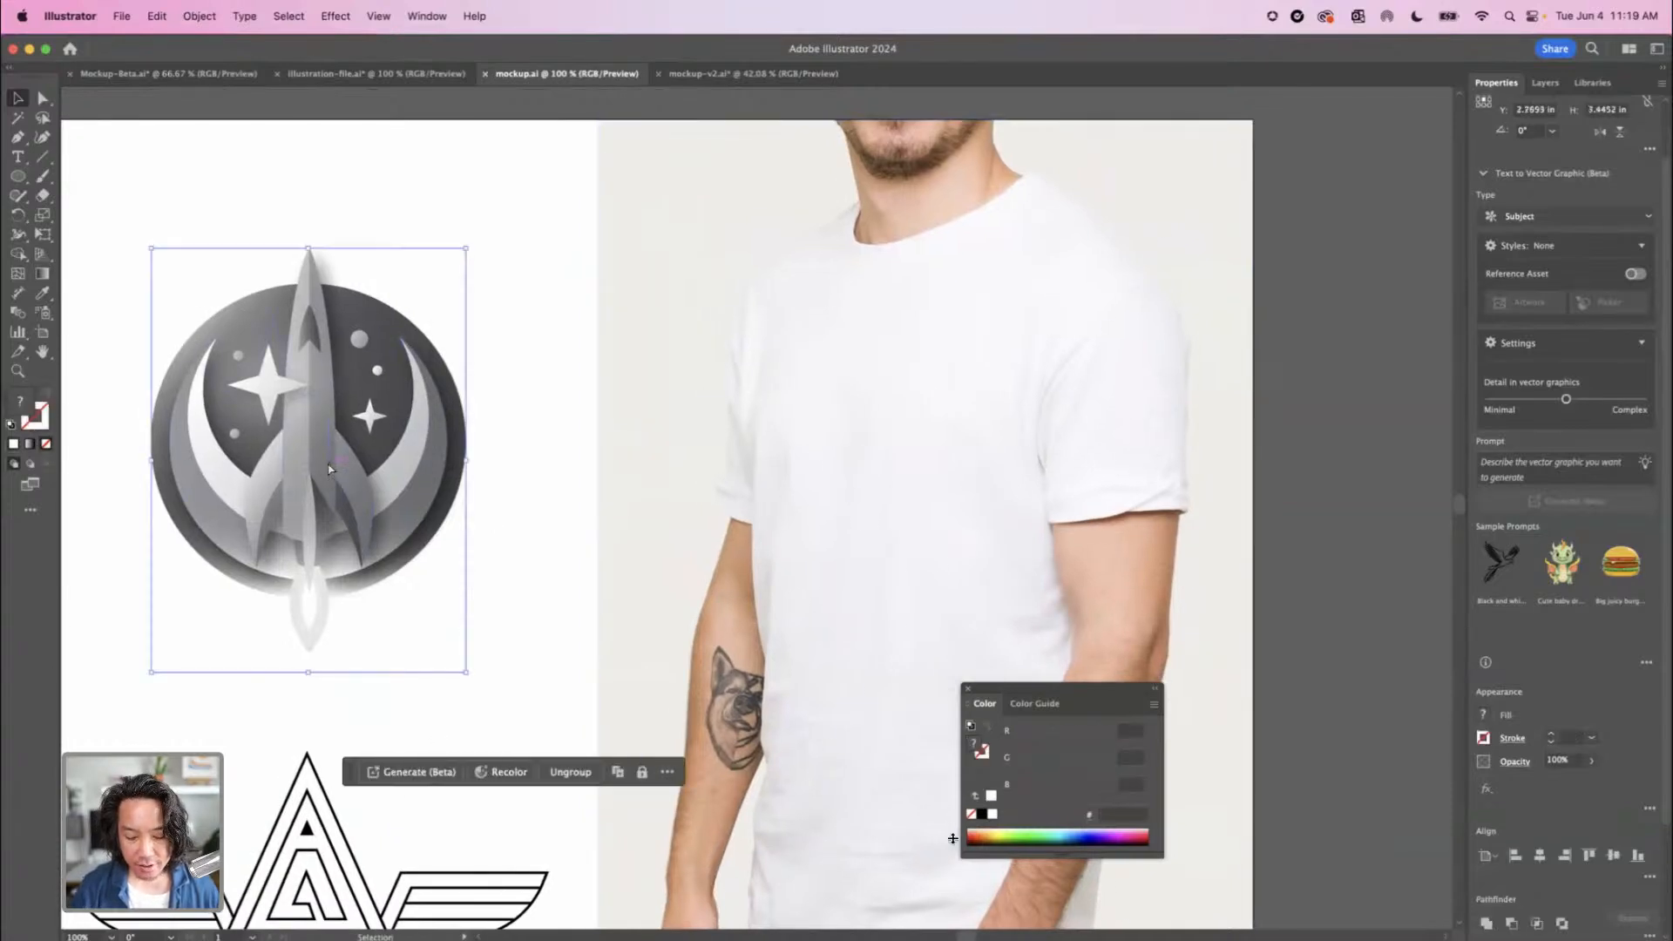
{"action": "key", "text": "a"}
{"action": "key", "text": "super+equal"}
{"action": "key", "text": "super+equal"}
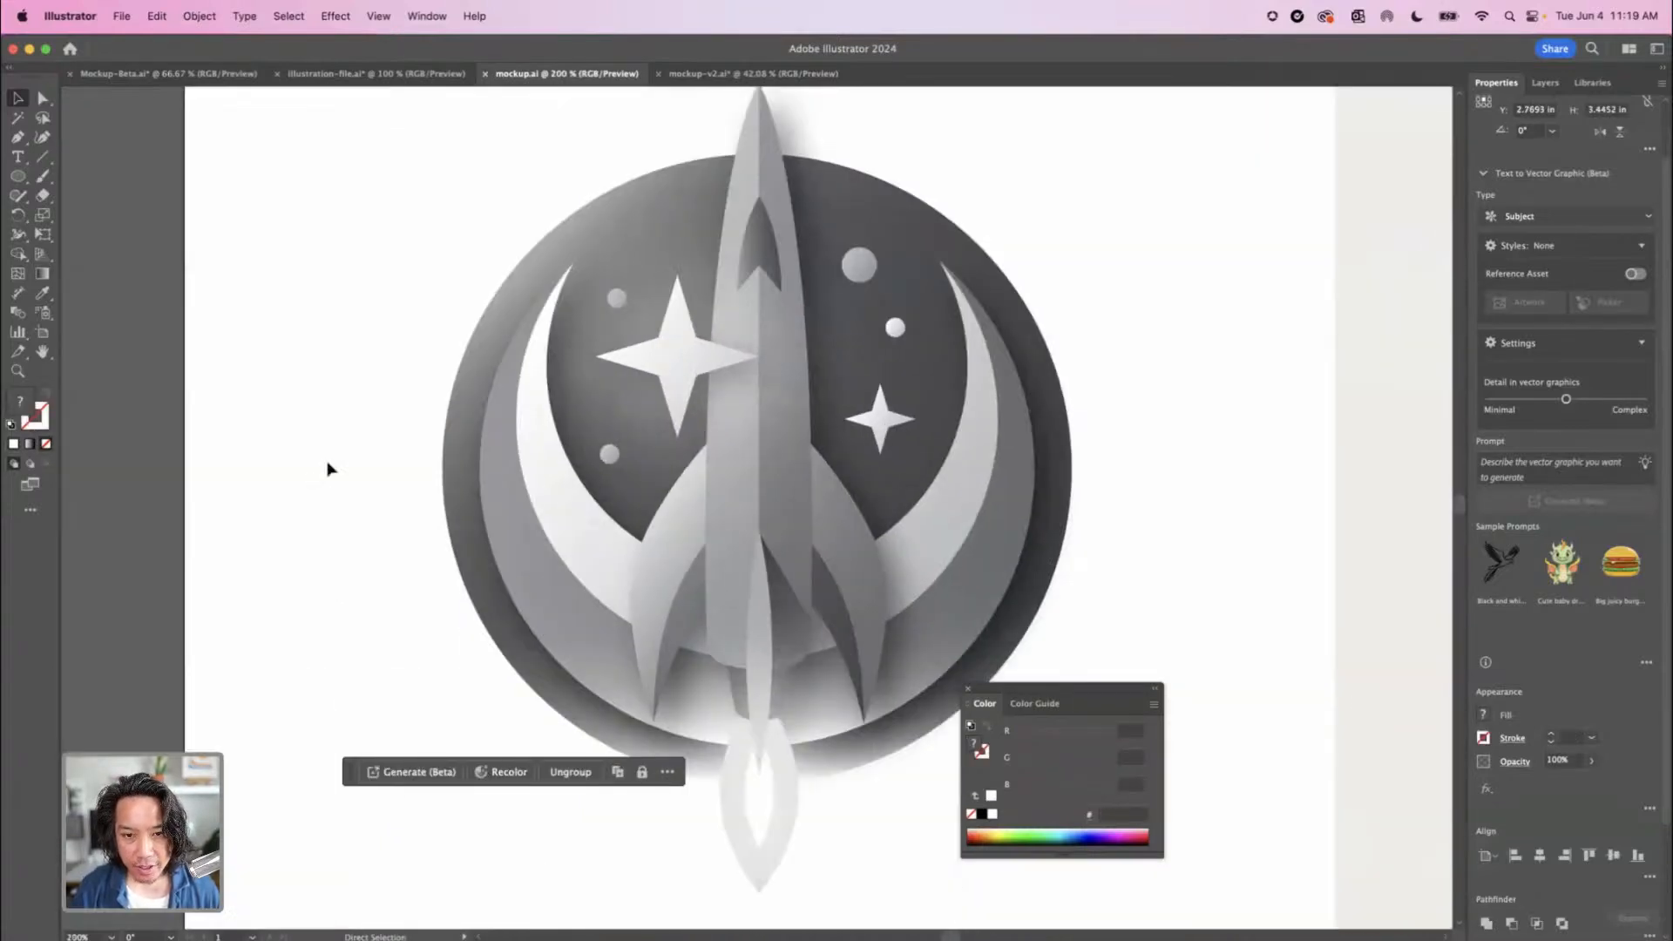
{"action": "key", "text": "super+y"}
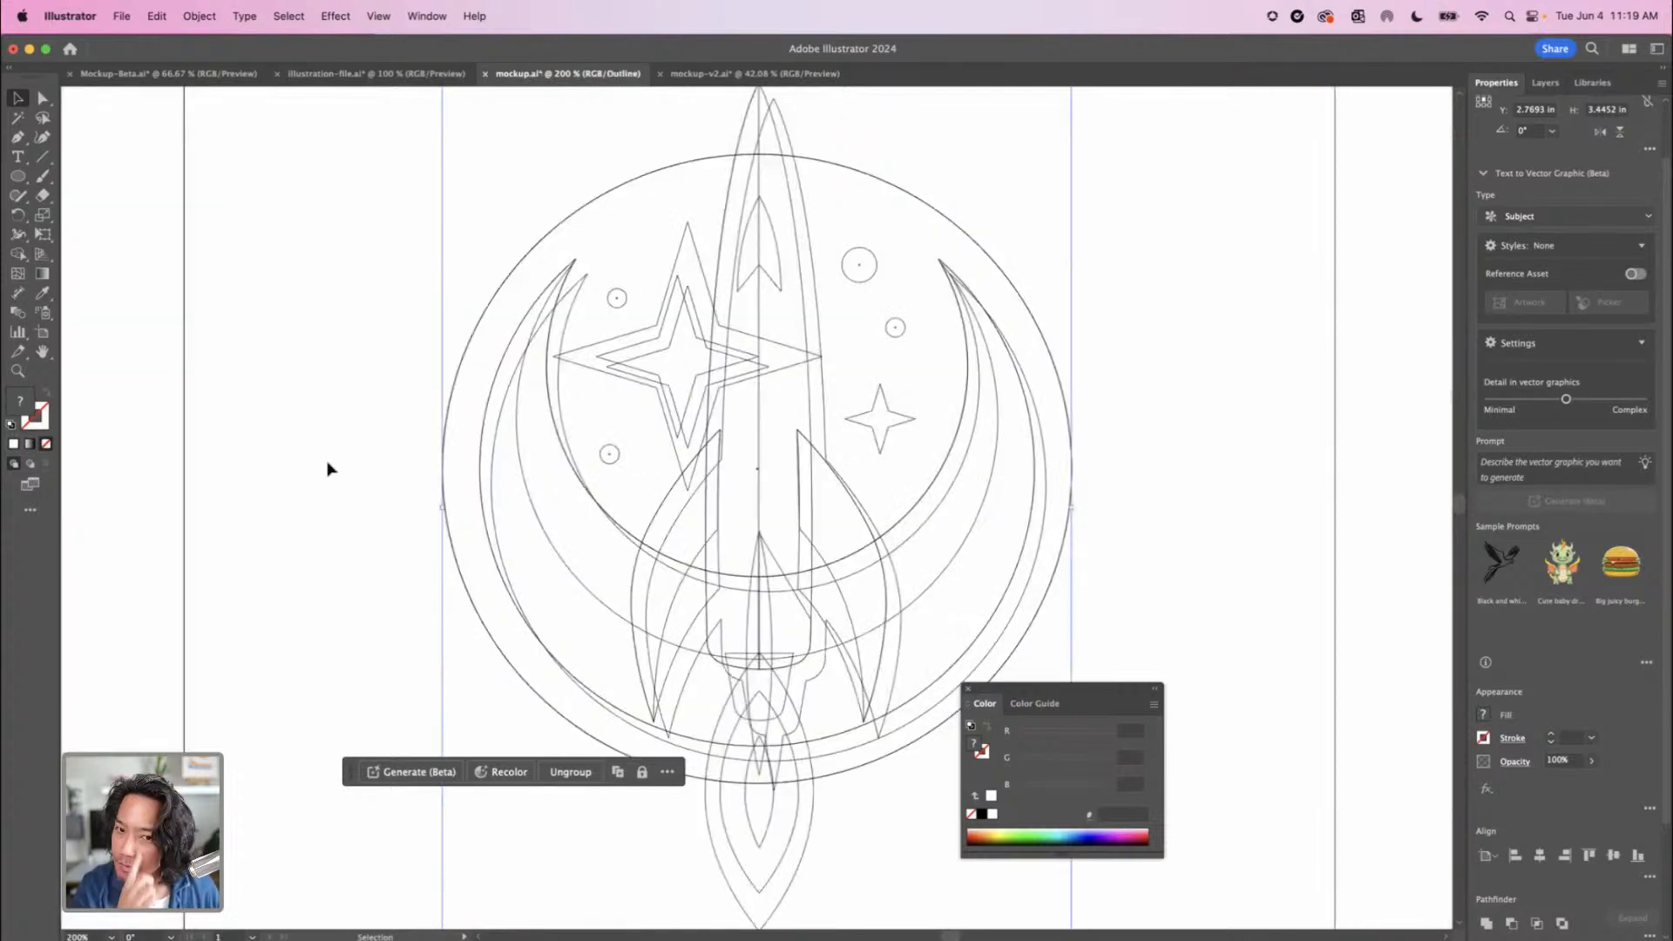
{"action": "key", "text": "a"}
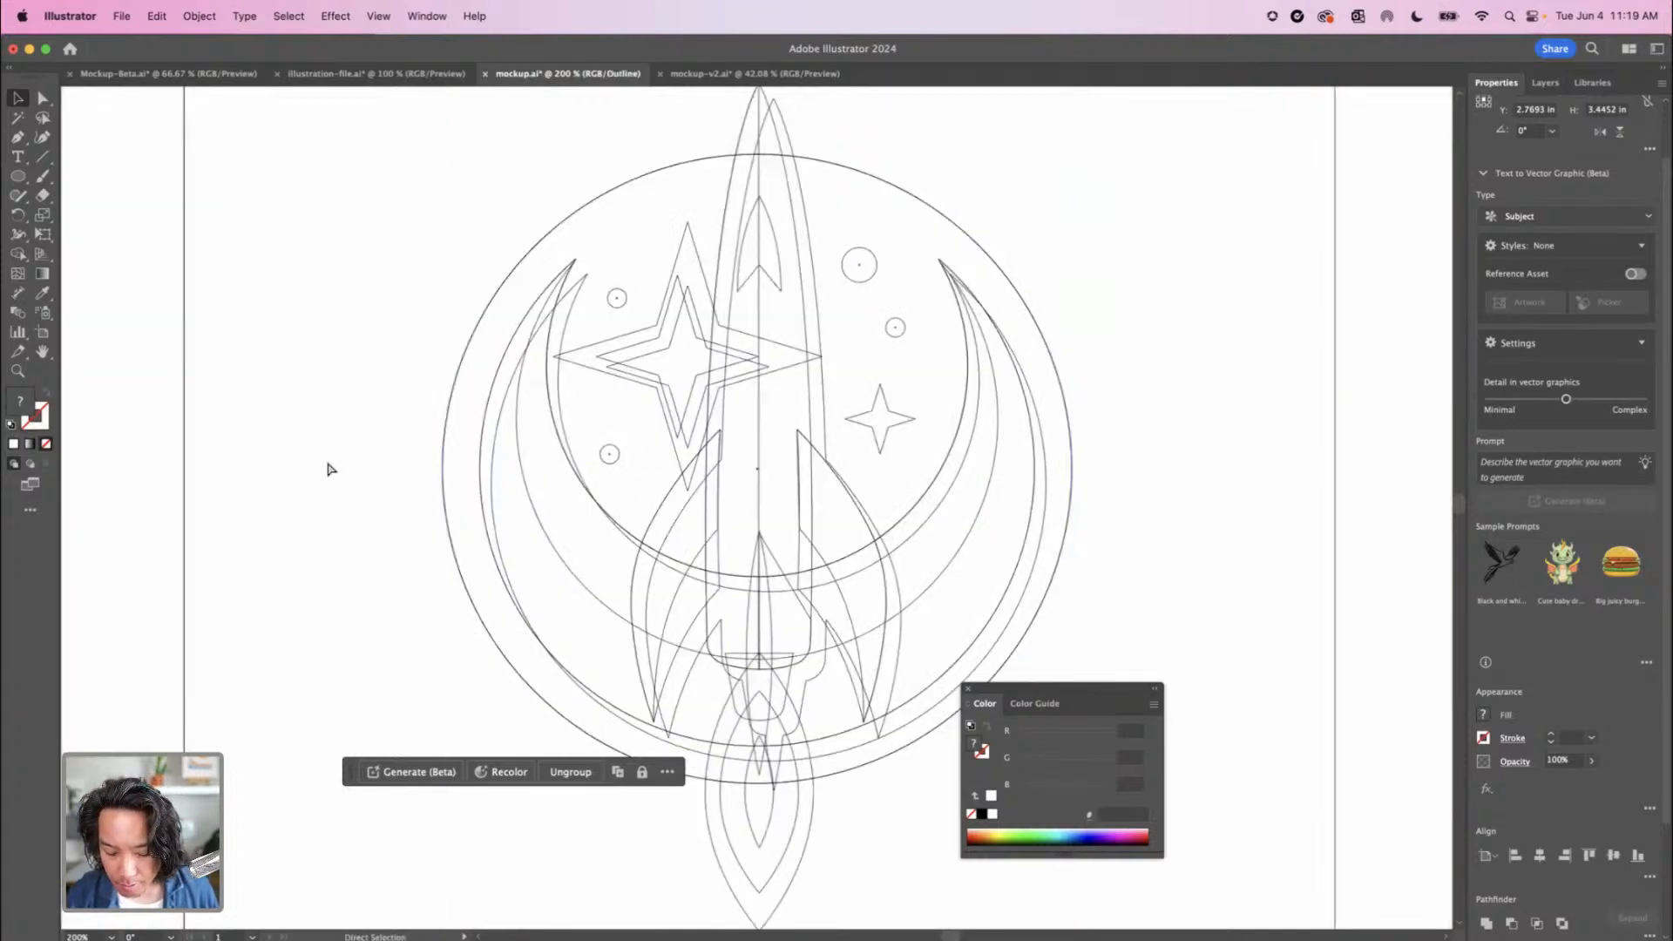
{"action": "key", "text": "super+y"}
{"action": "key", "text": "v"}
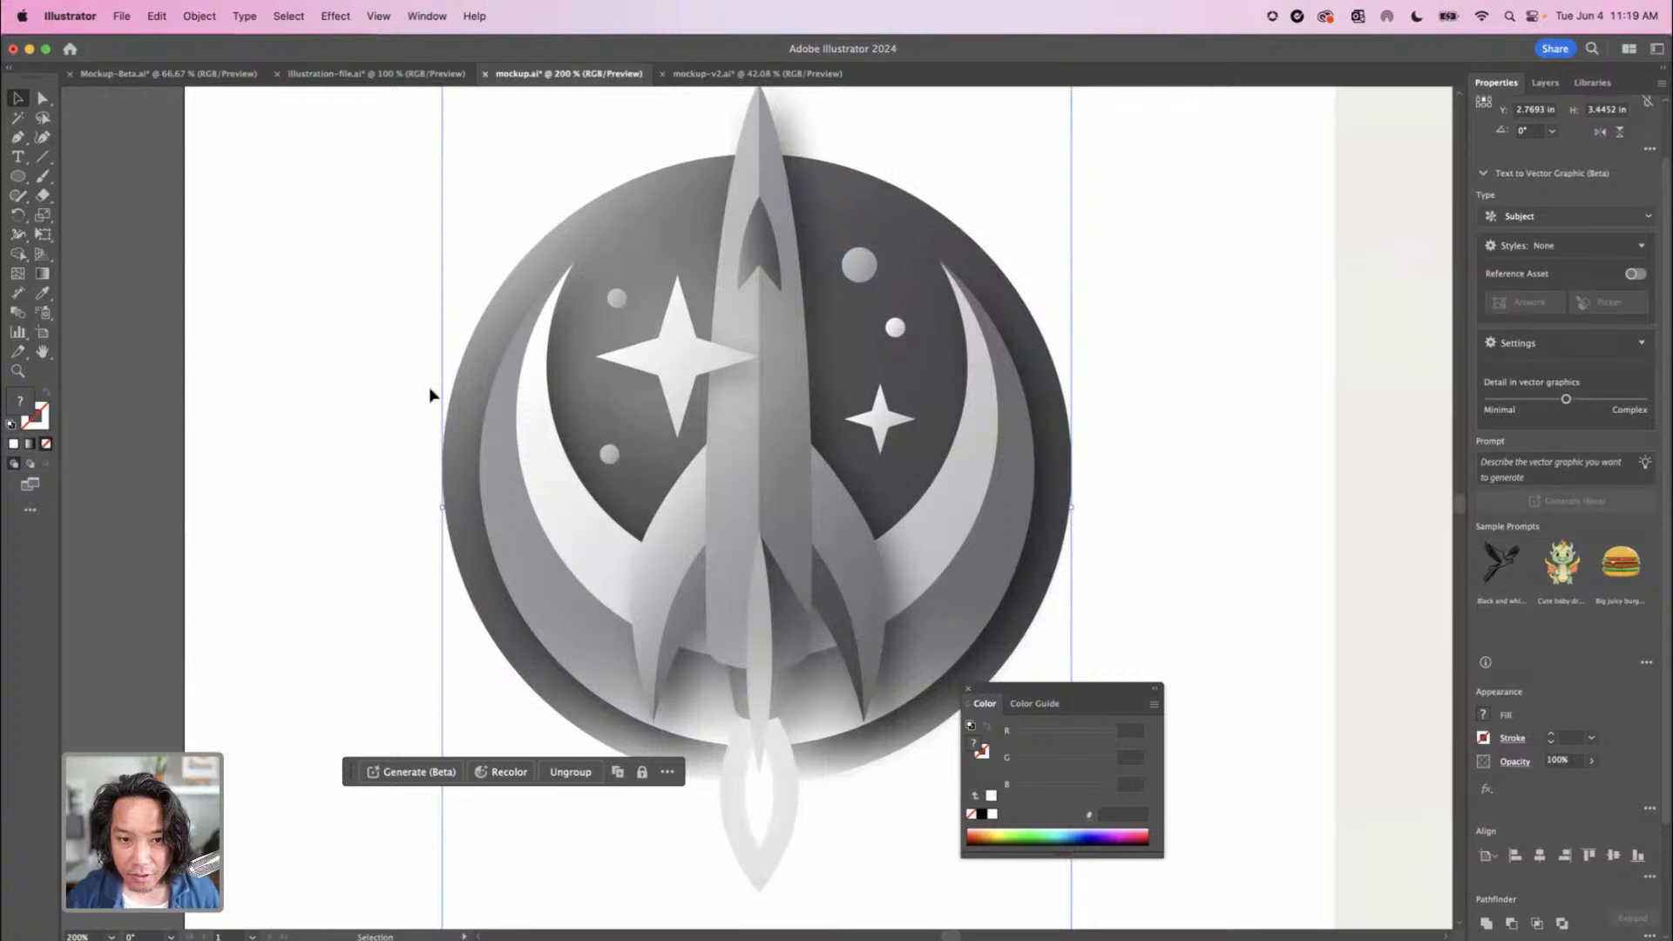
{"action": "key", "text": "super+minus"}
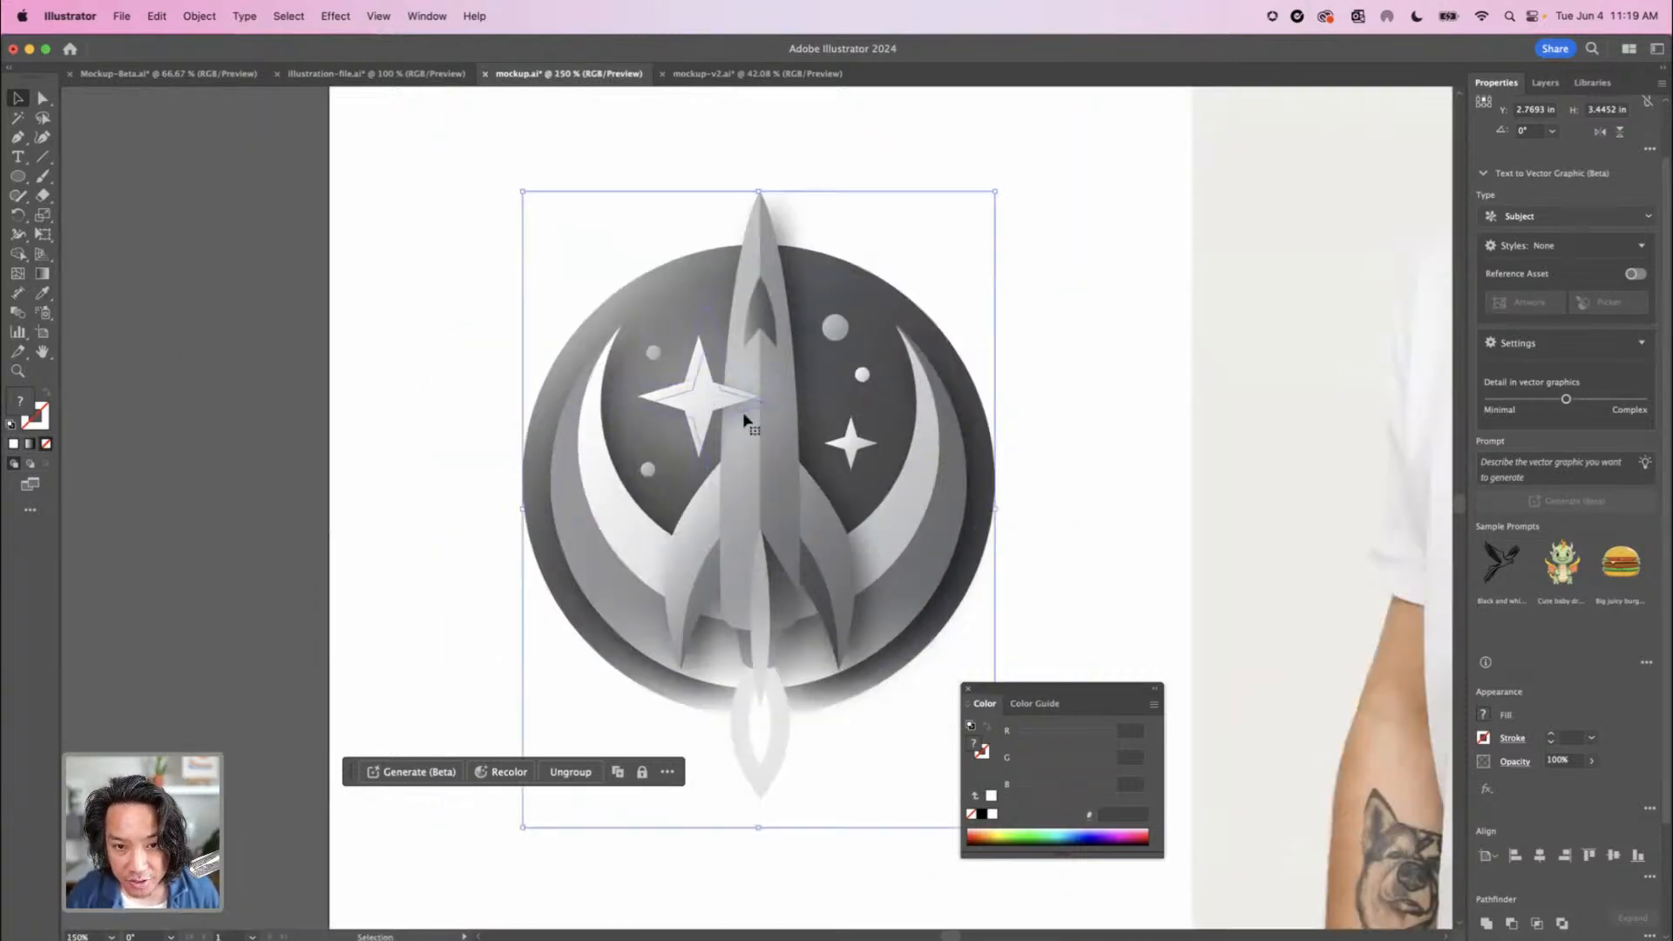
{"action": "left_click_drag", "start_coordinate": [916, 573], "coordinate": [678, 552]}
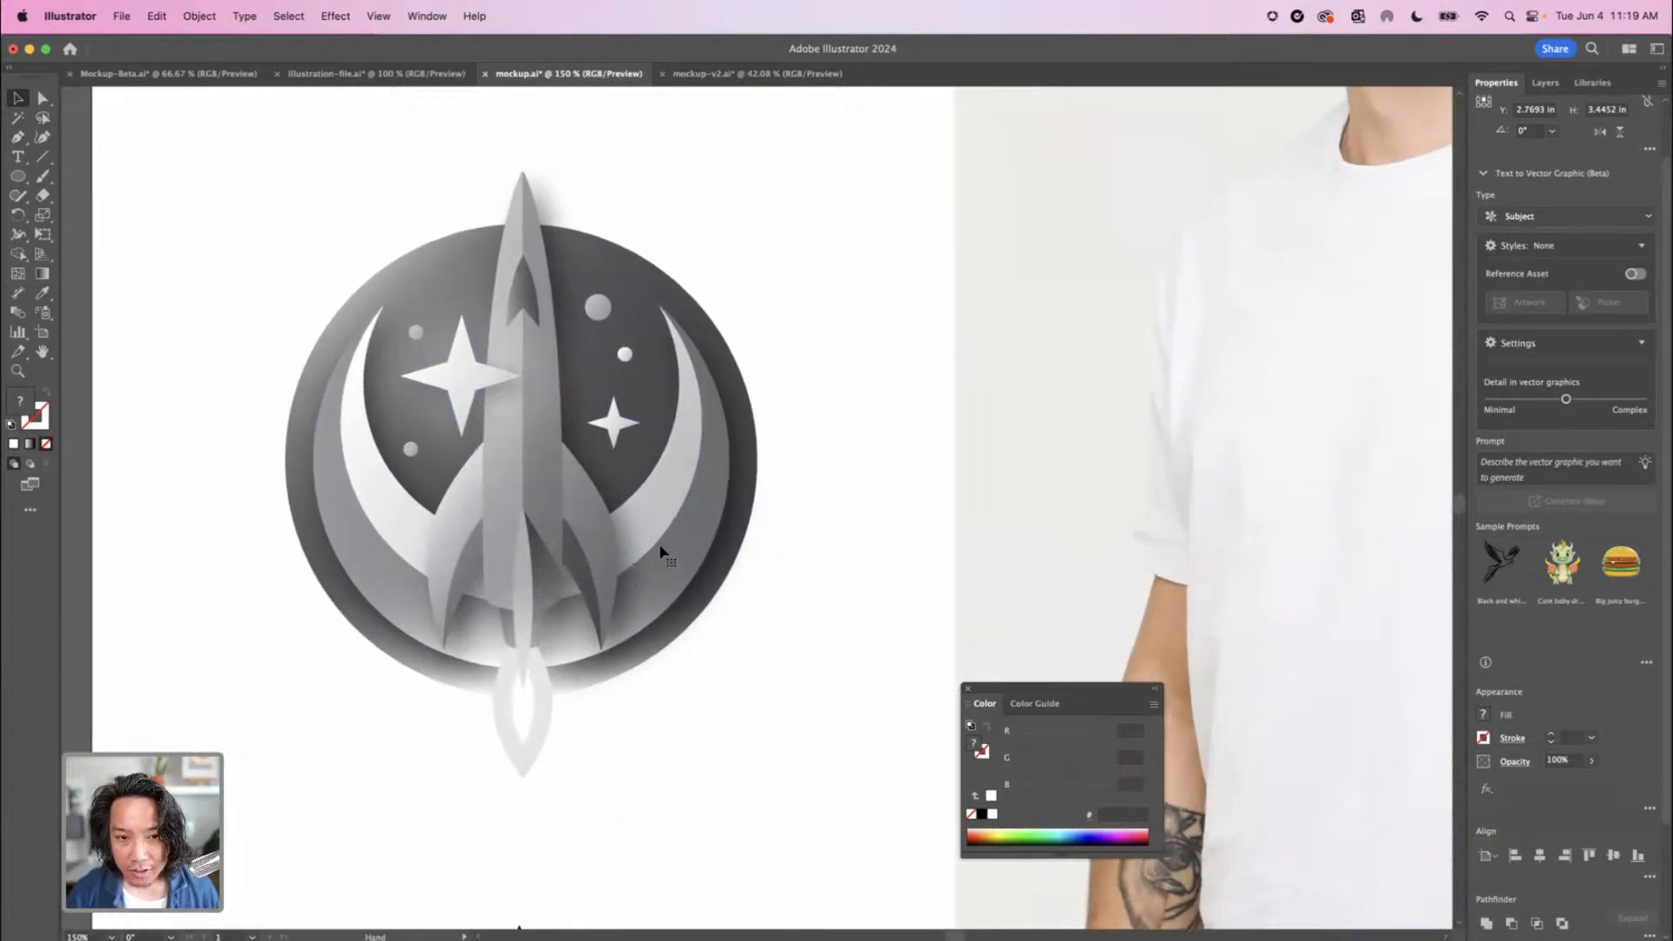
{"action": "left_click", "coordinate": [867, 567]}
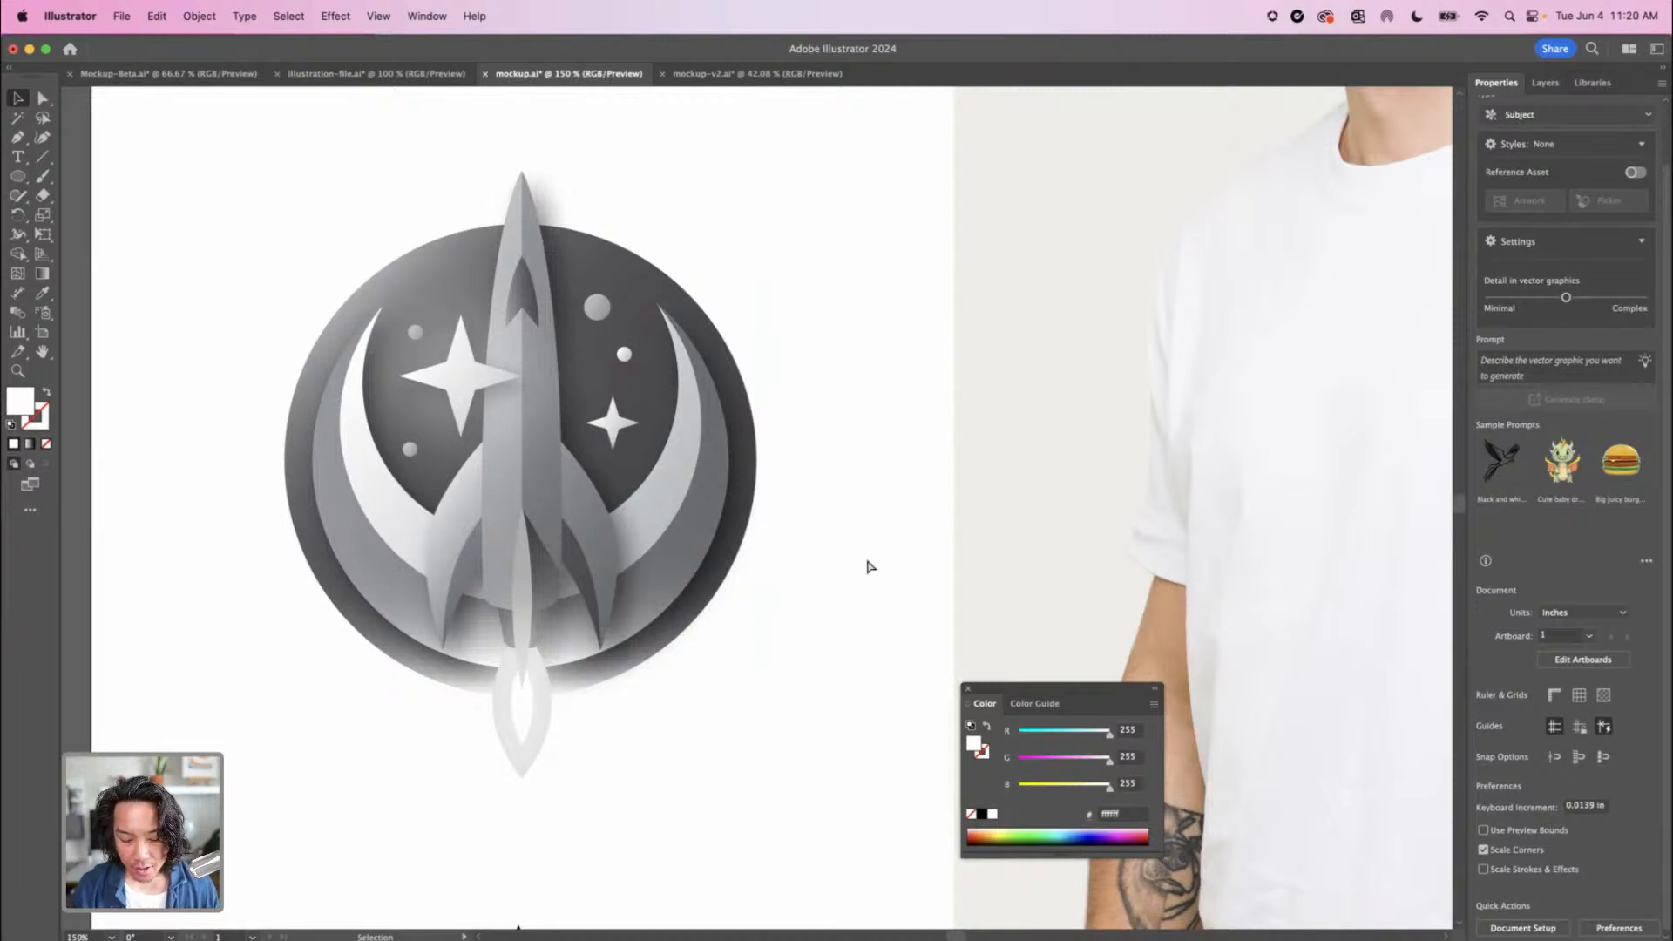
{"action": "key", "text": "super+minus"}
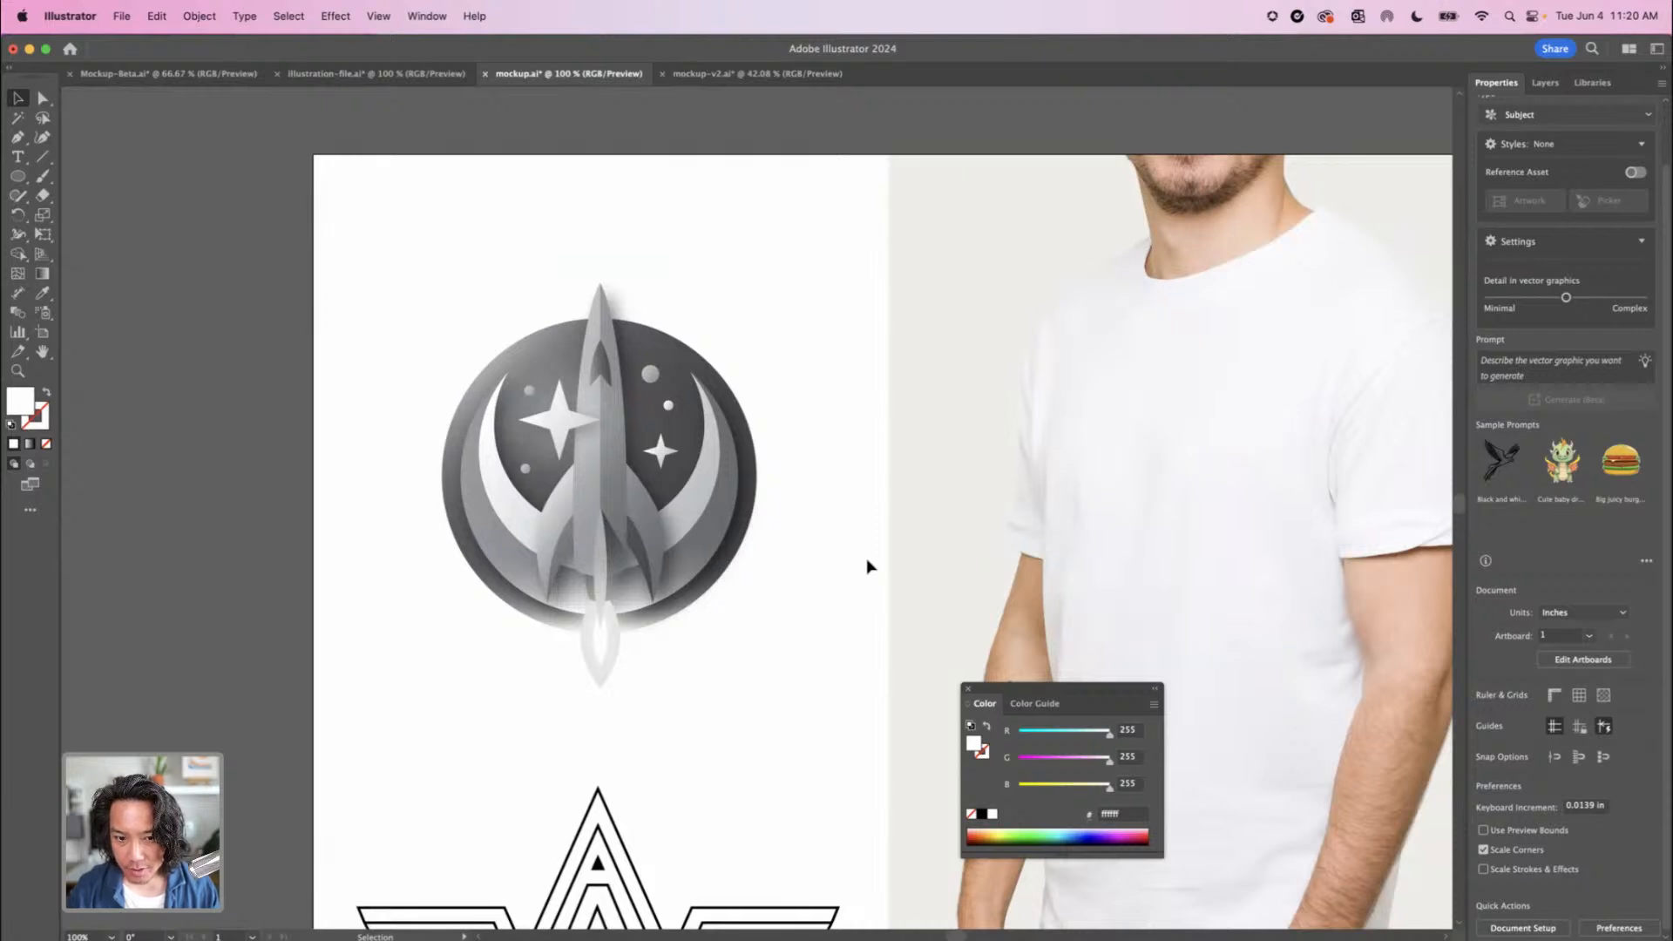
Generate color variations of the gray rocket badge with Generative Recolor, using the sample prompt "Terracotta desert"
{"action": "left_click", "coordinate": [601, 522]}
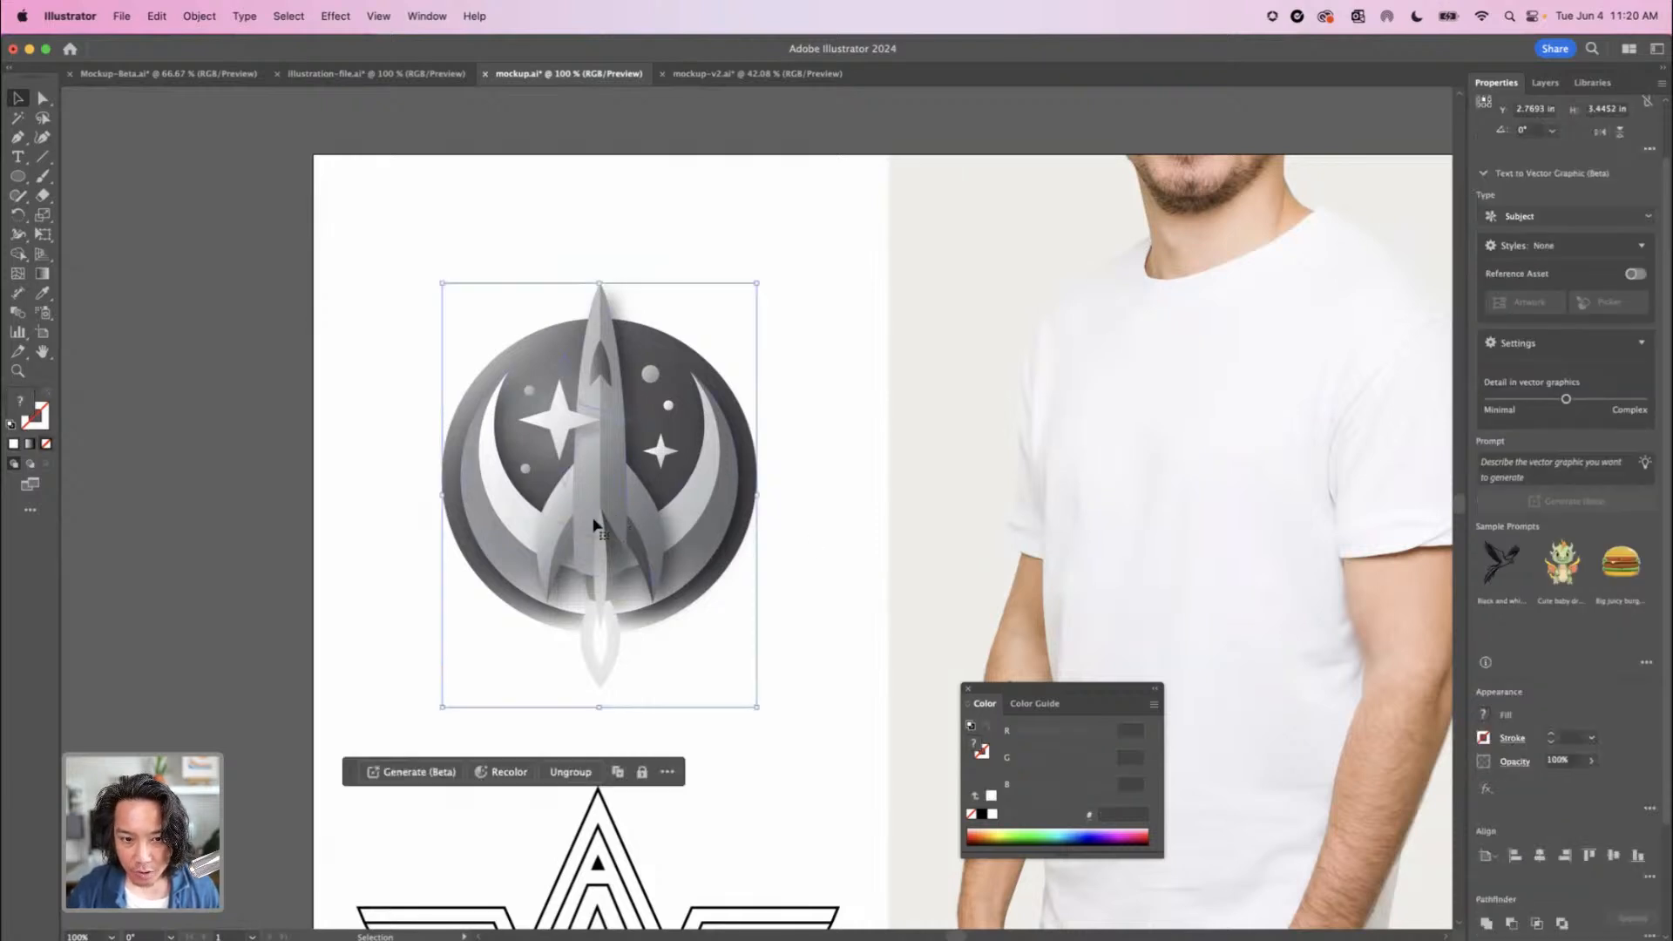
{"action": "left_click", "coordinate": [510, 773]}
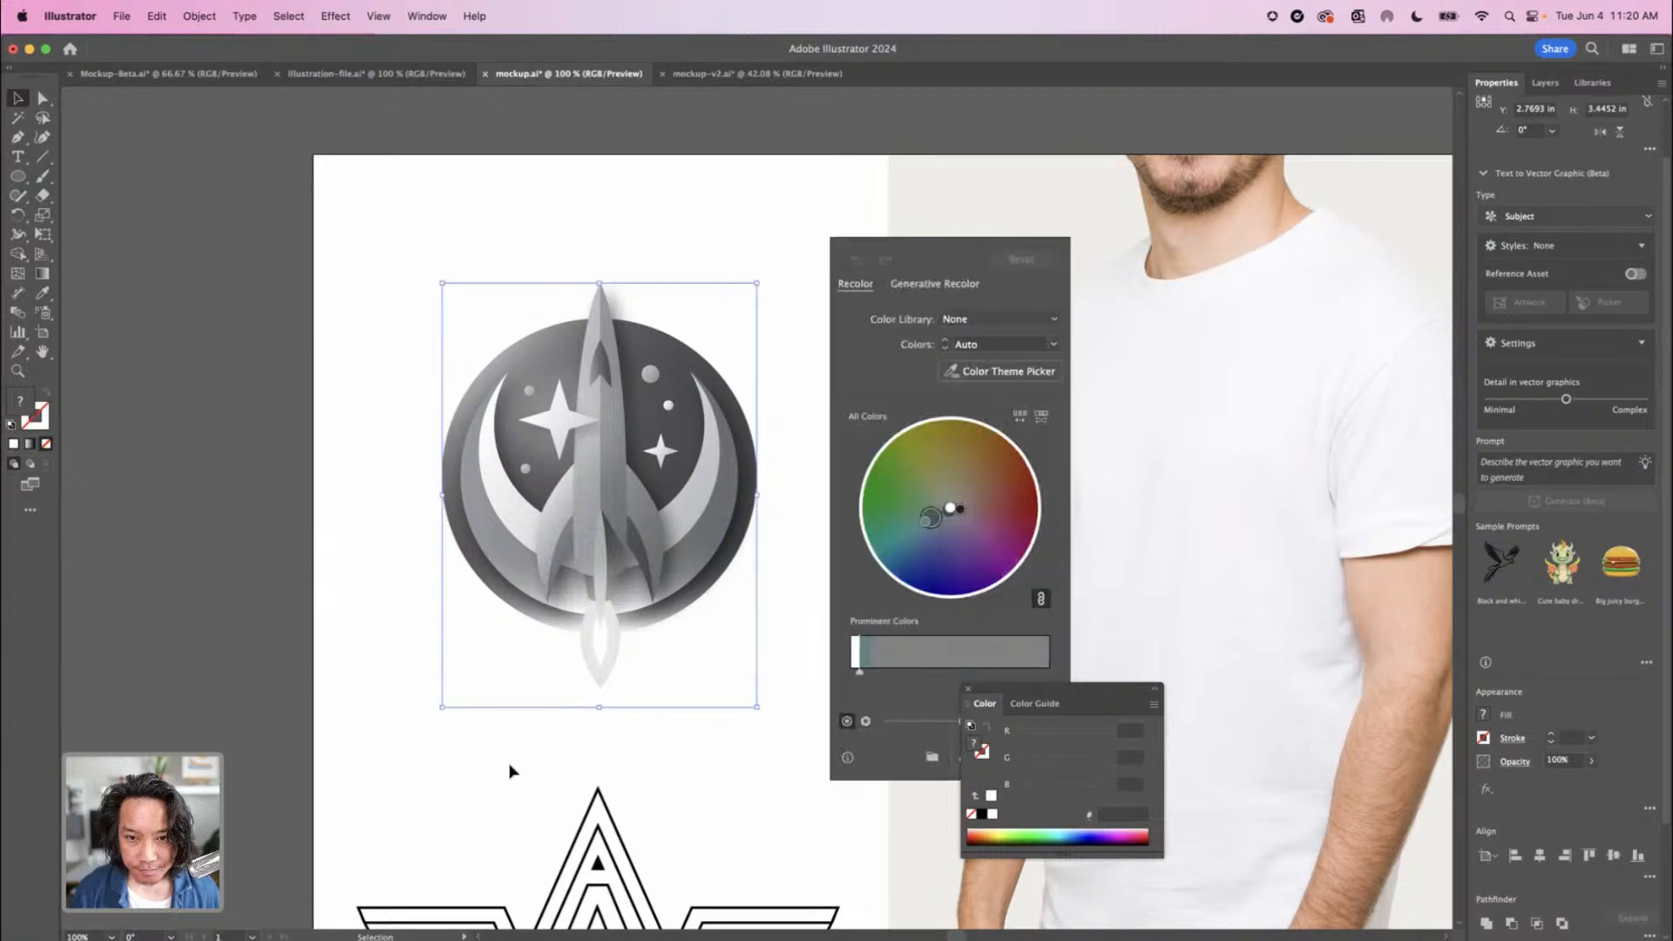
{"action": "left_click", "coordinate": [918, 286]}
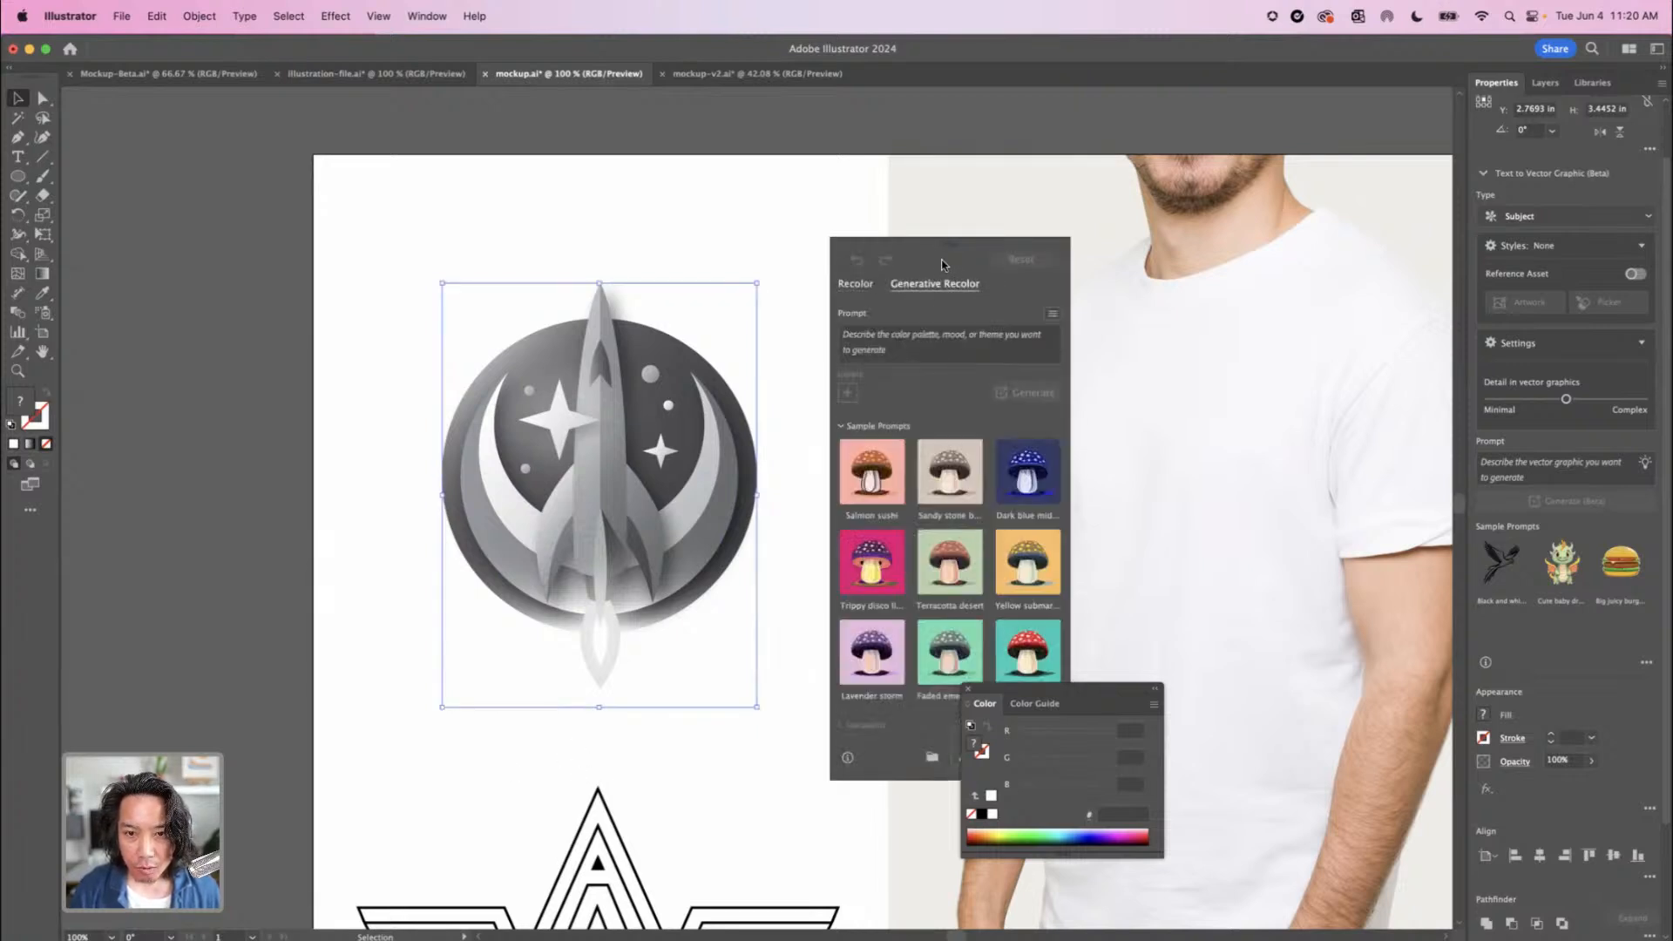
{"action": "left_click_drag", "start_coordinate": [957, 238], "coordinate": [990, 148]}
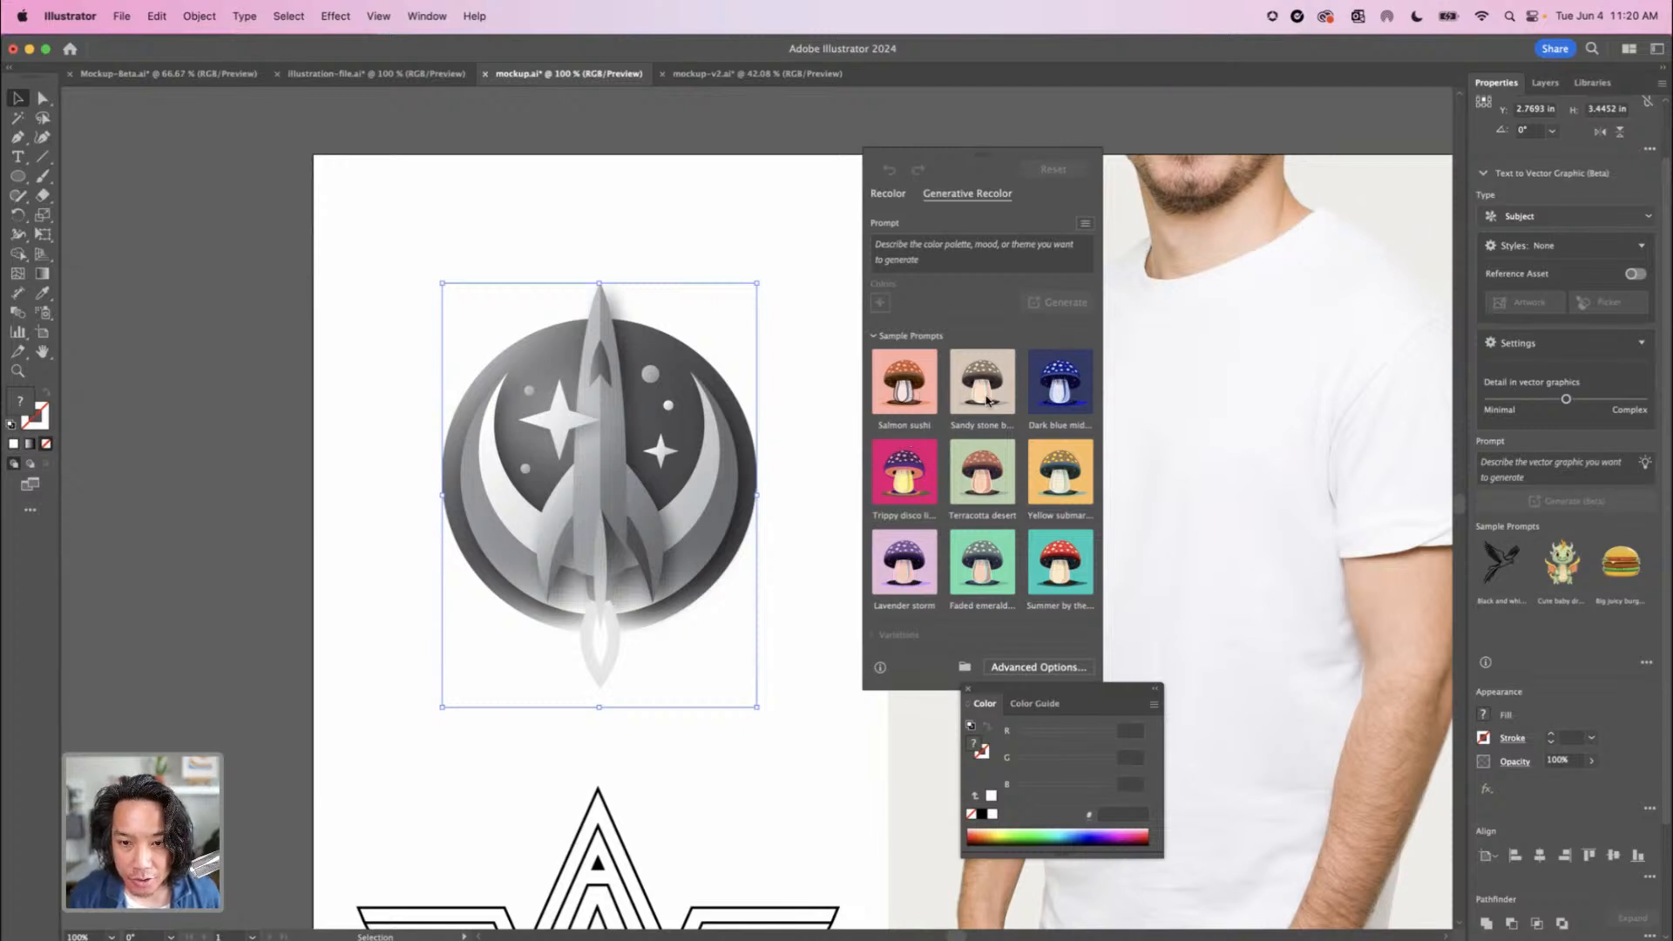
{"action": "left_click", "coordinate": [959, 460]}
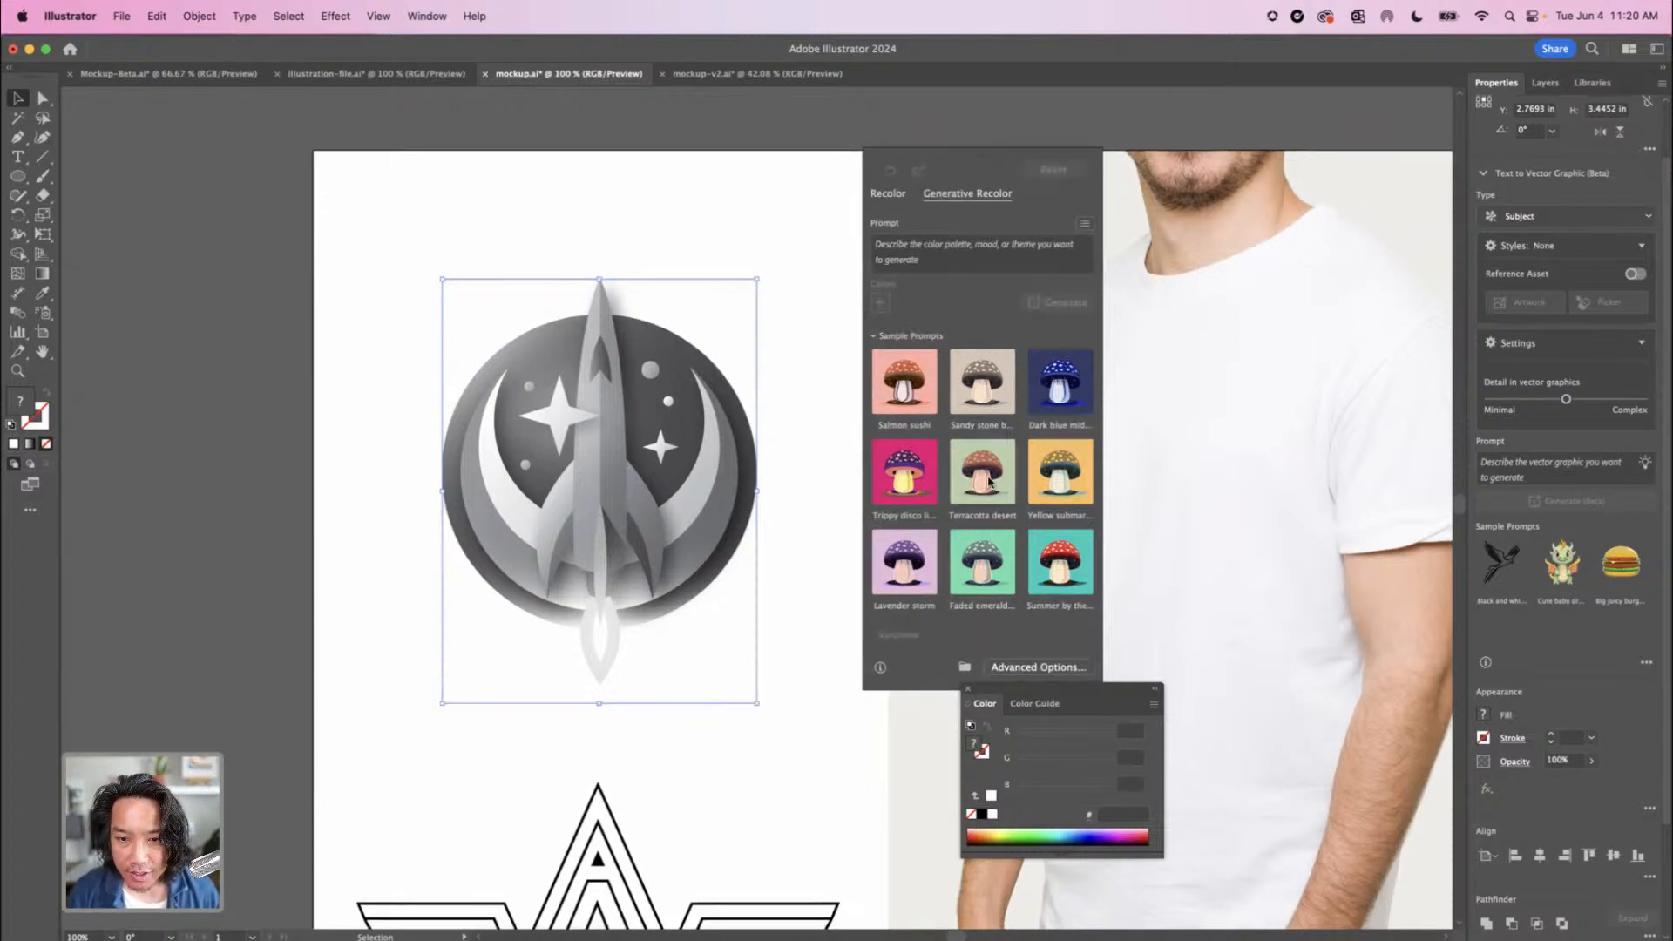
{"action": "left_click", "coordinate": [987, 480]}
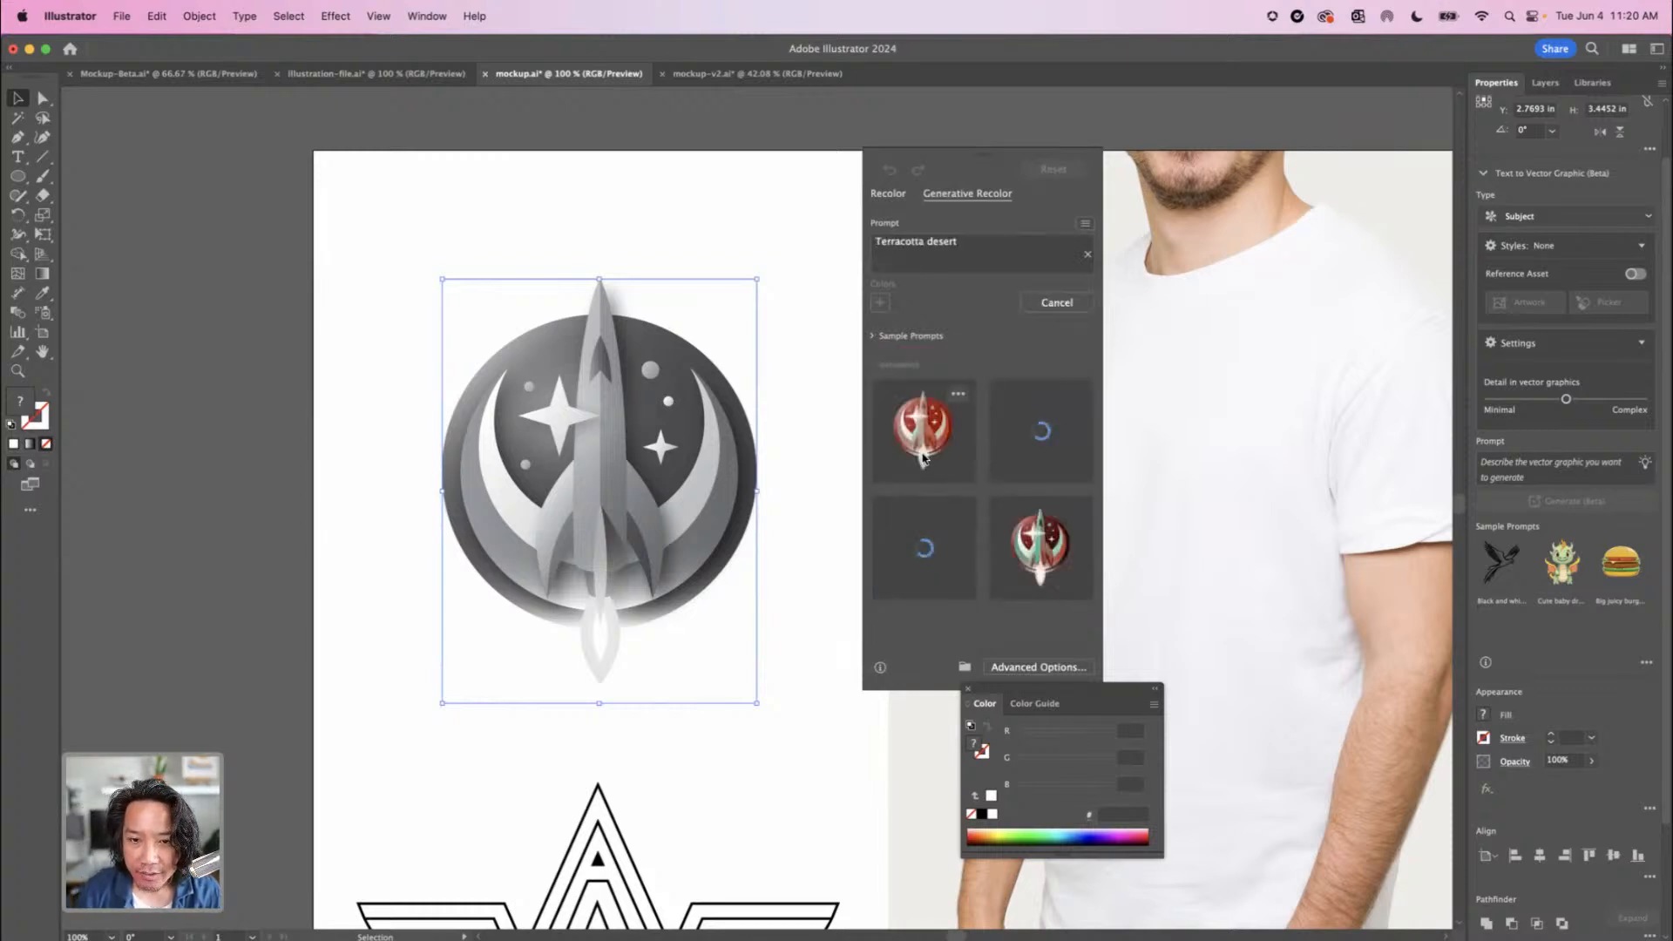
Compare the Terracotta desert variations on the rocket badge and apply the one with a green rocket on dark red
{"action": "left_click", "coordinate": [1051, 454]}
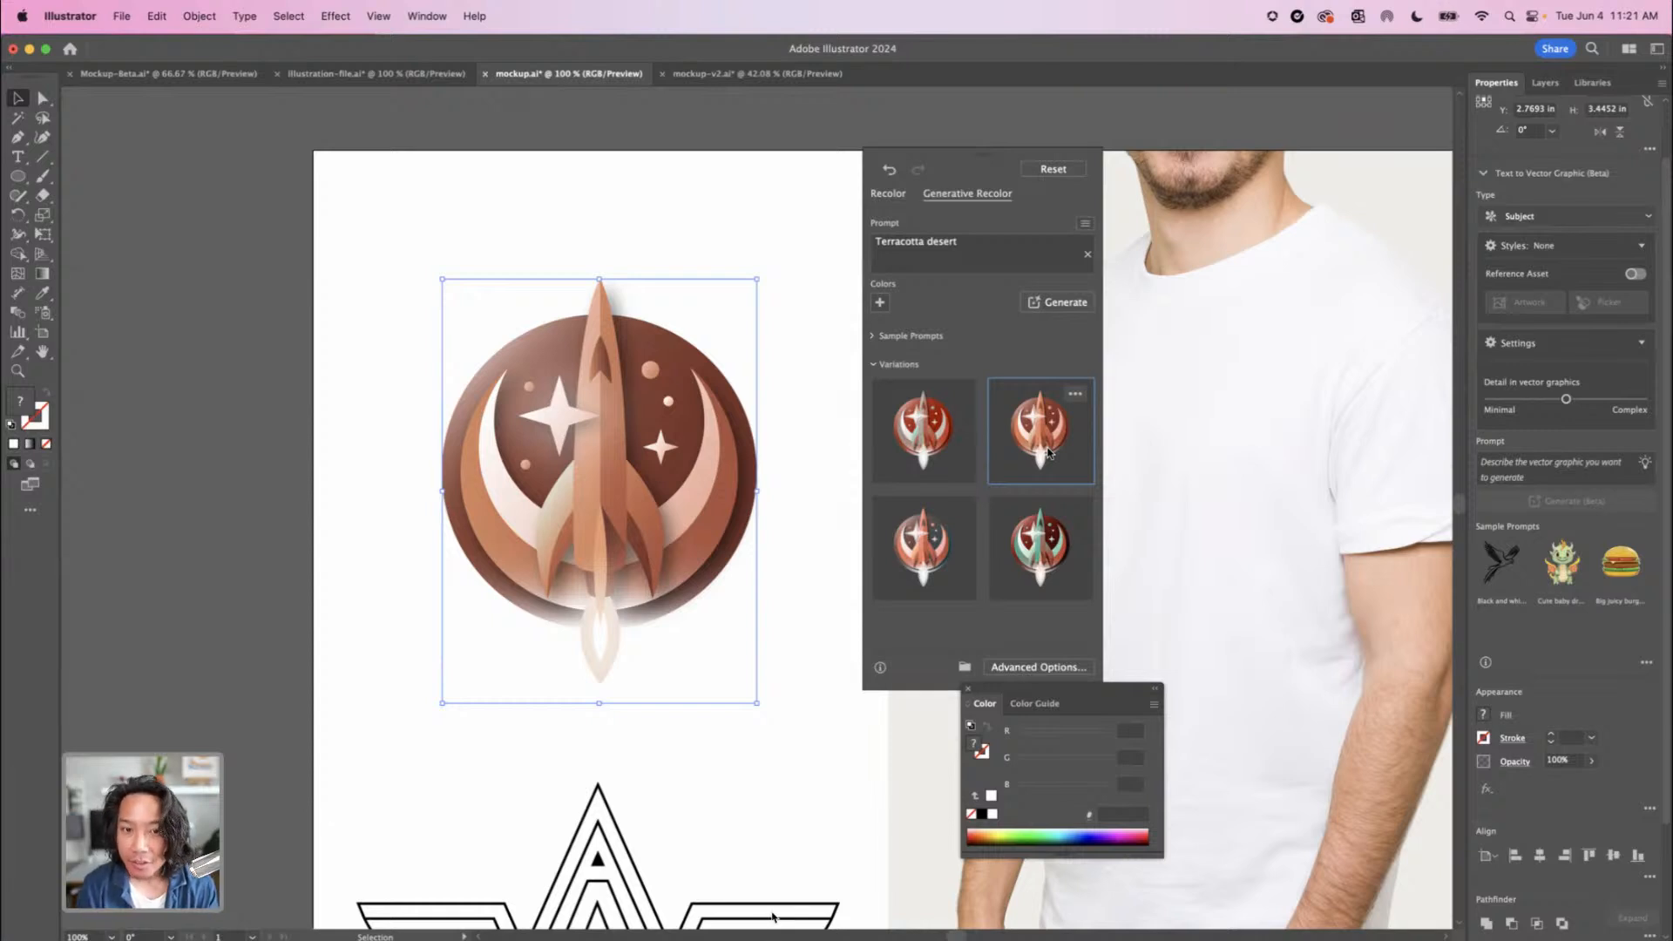
{"action": "left_click", "coordinate": [1030, 540]}
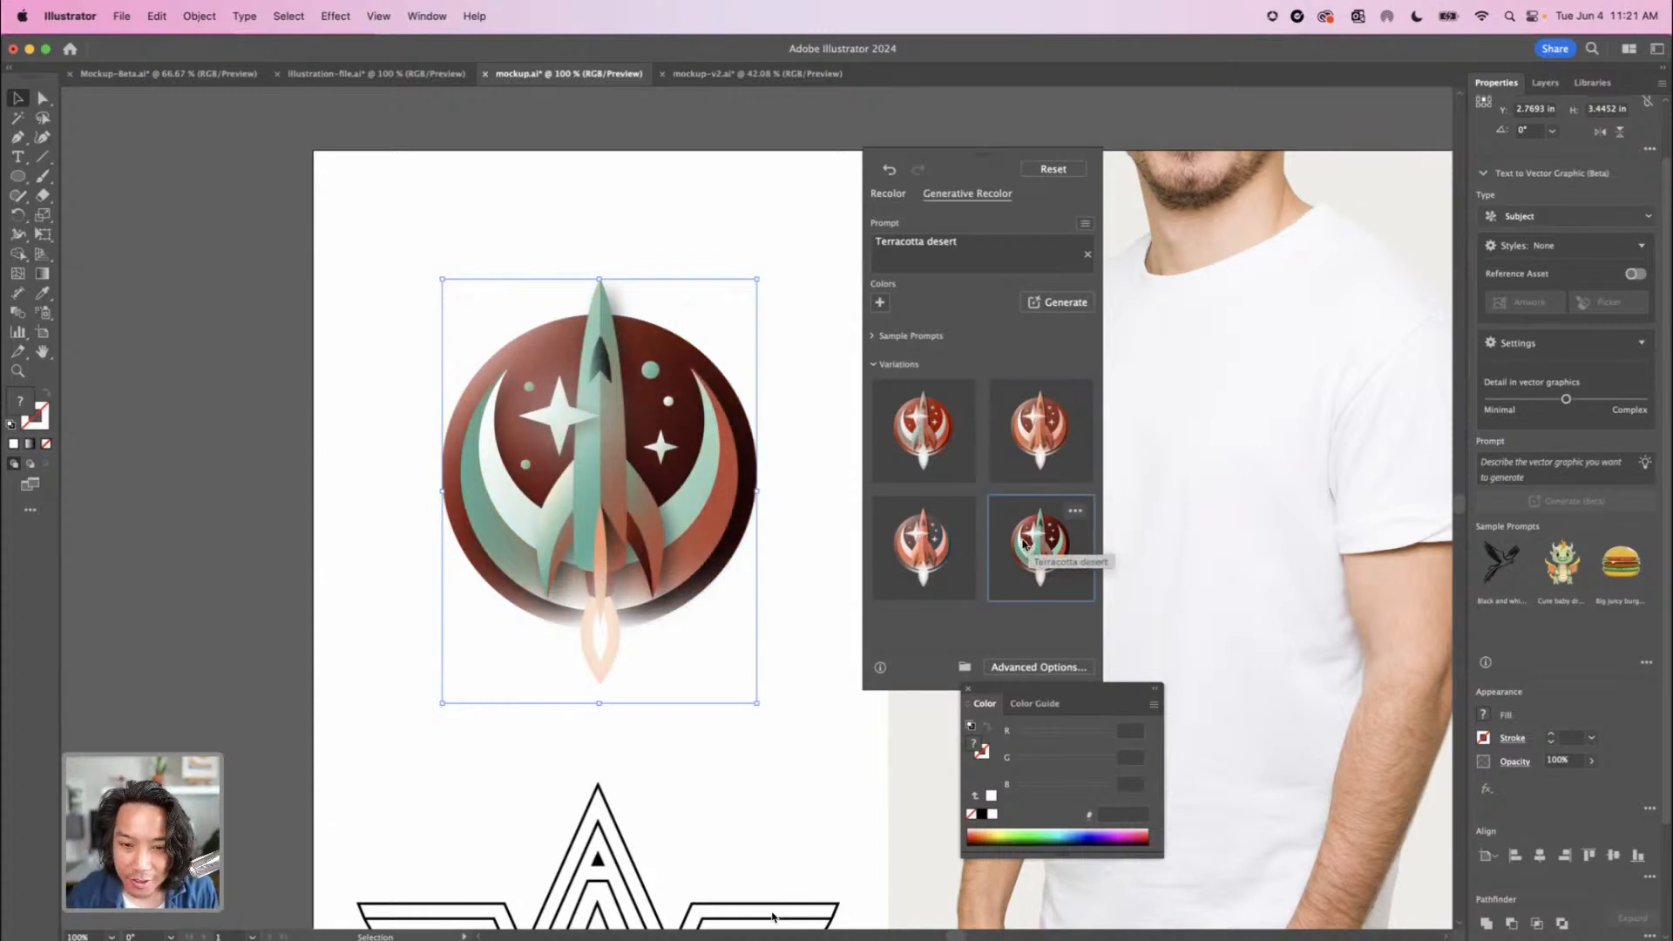
{"action": "left_click", "coordinate": [924, 552]}
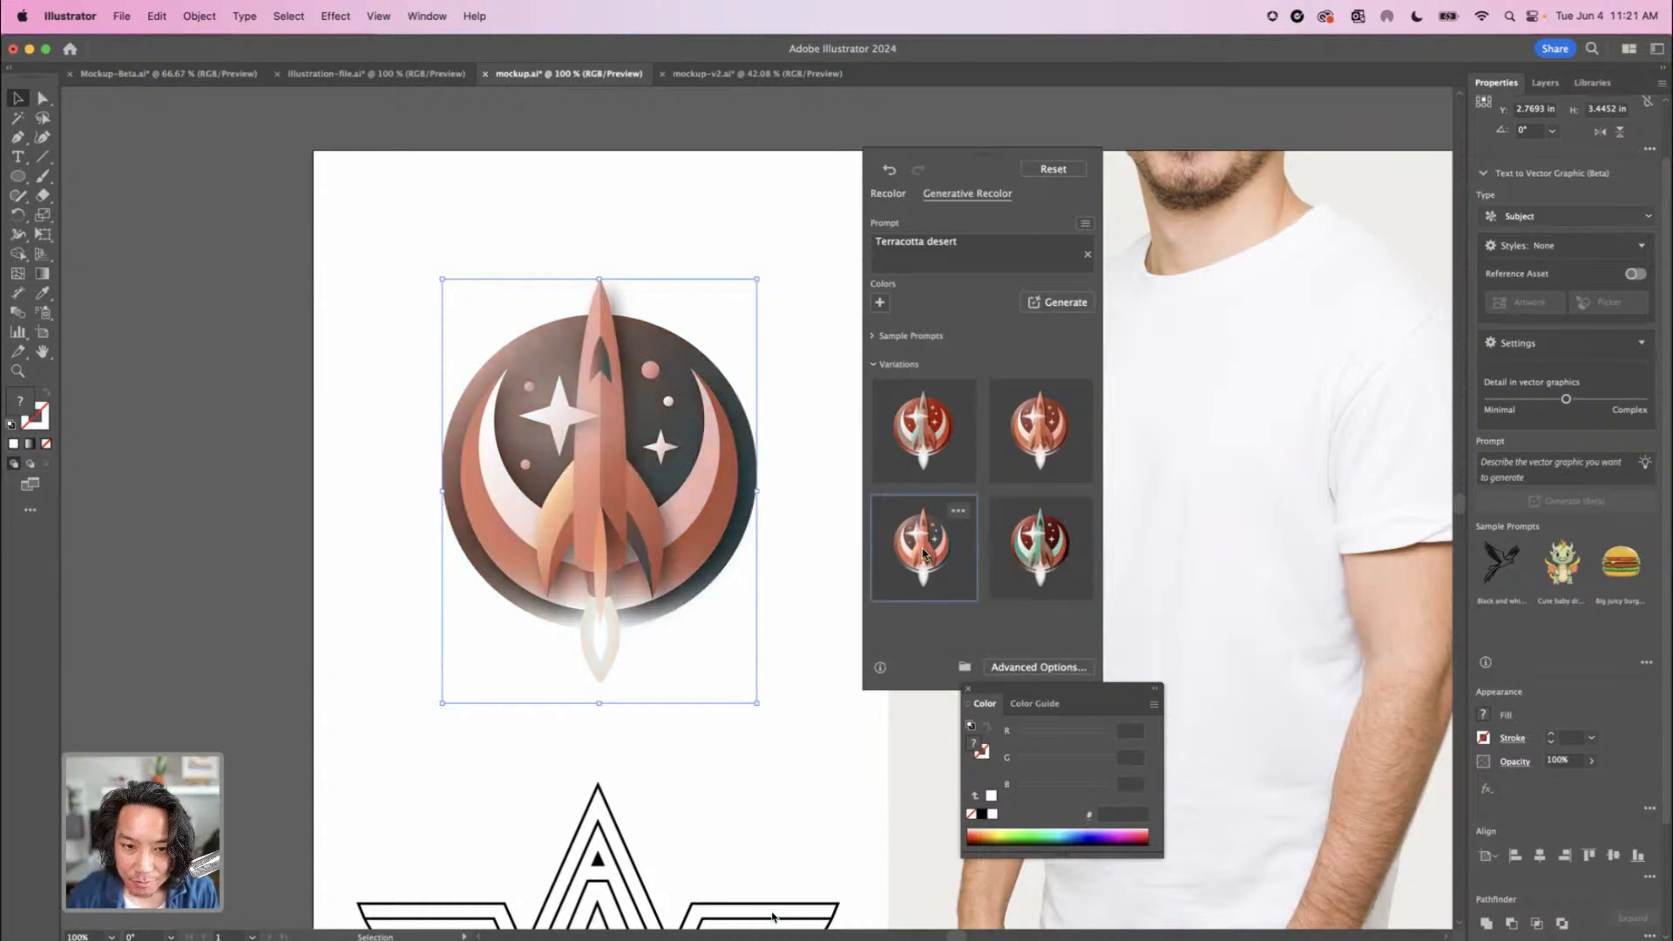
{"action": "left_click", "coordinate": [1035, 552]}
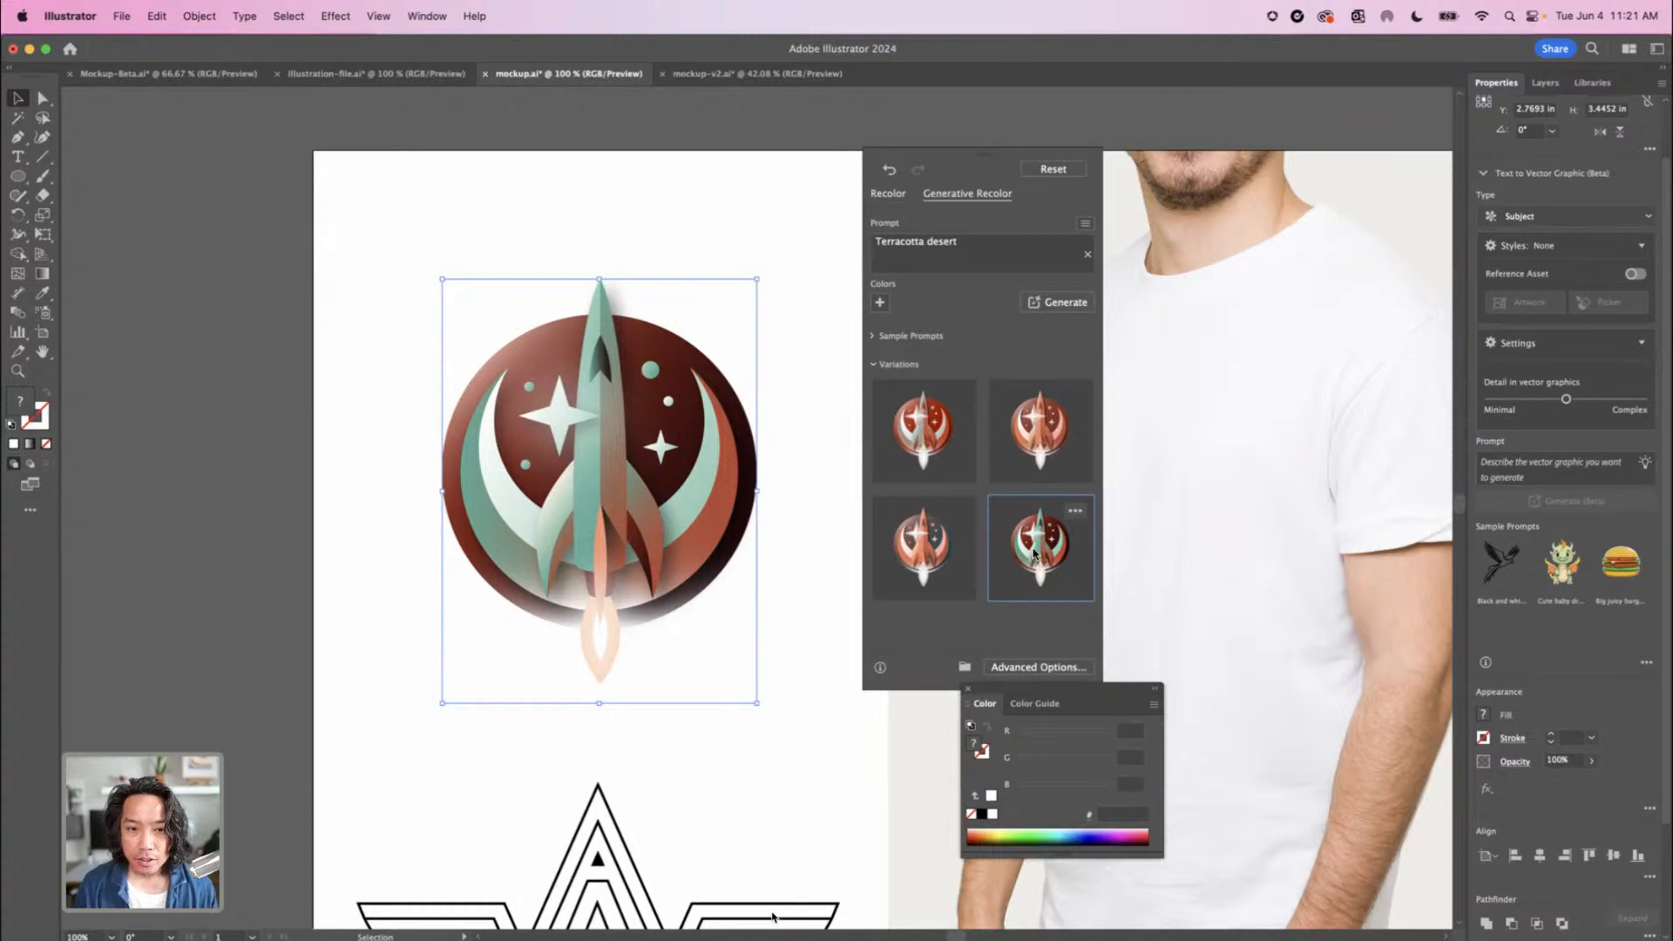
Place a copy of the recolored rocket badge outside the artboard, beside its left edge
{"action": "key", "text": "super+minus"}
{"action": "key", "text": "super+minus"}
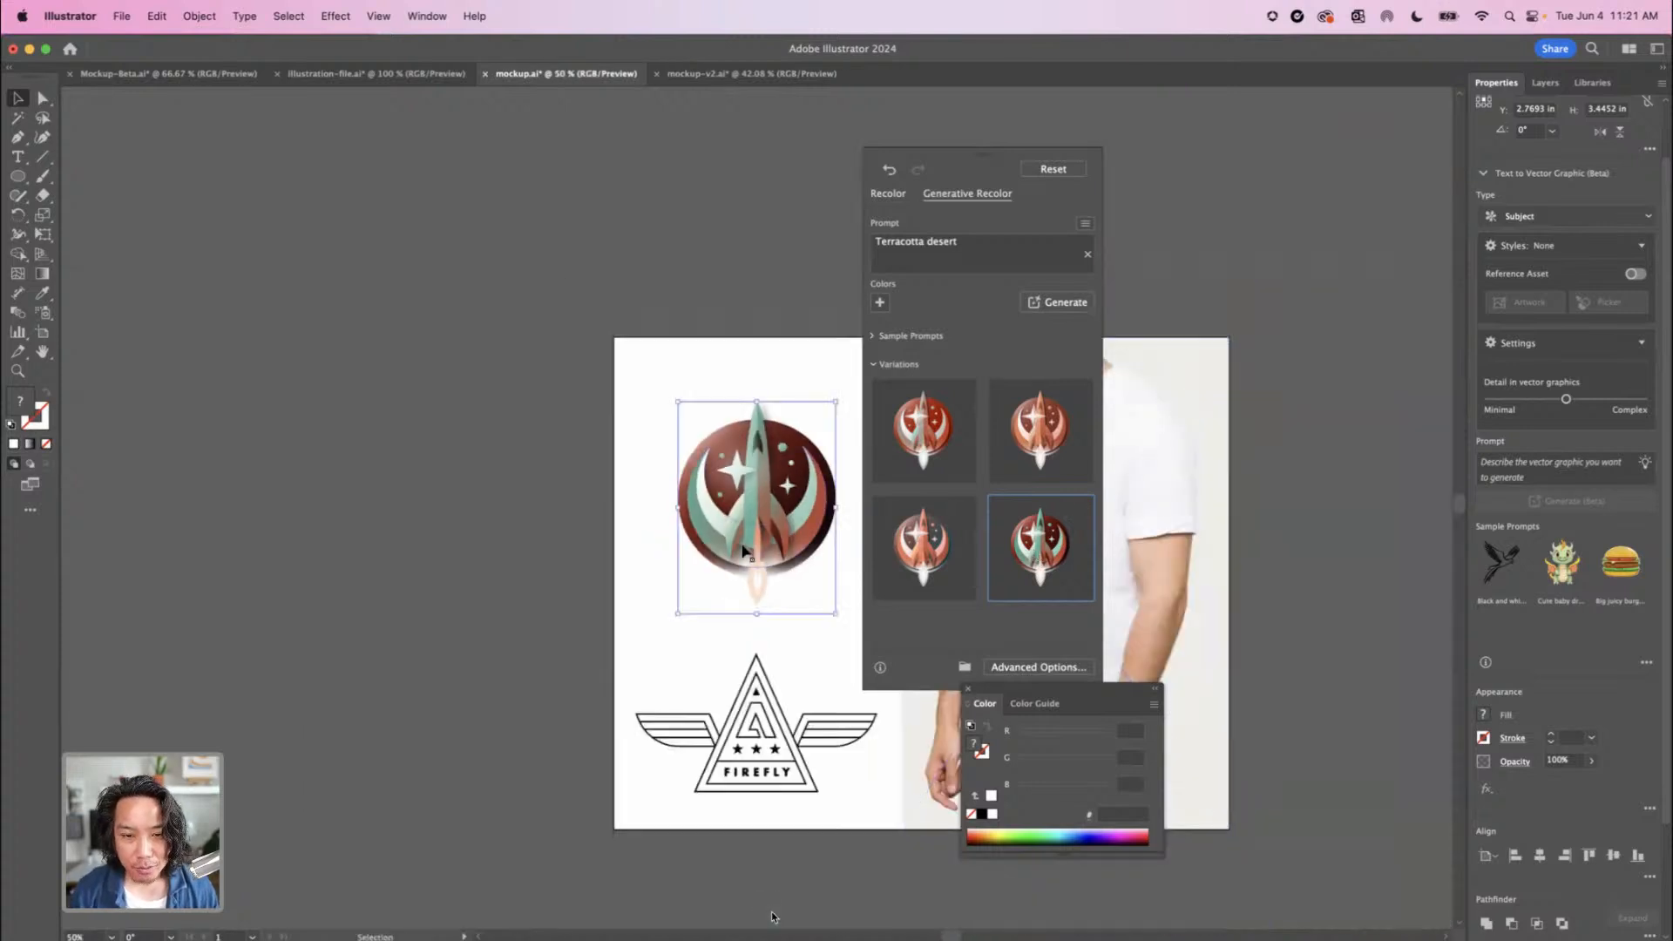
{"action": "left_click_drag", "start_coordinate": [751, 530], "coordinate": [476, 524]}
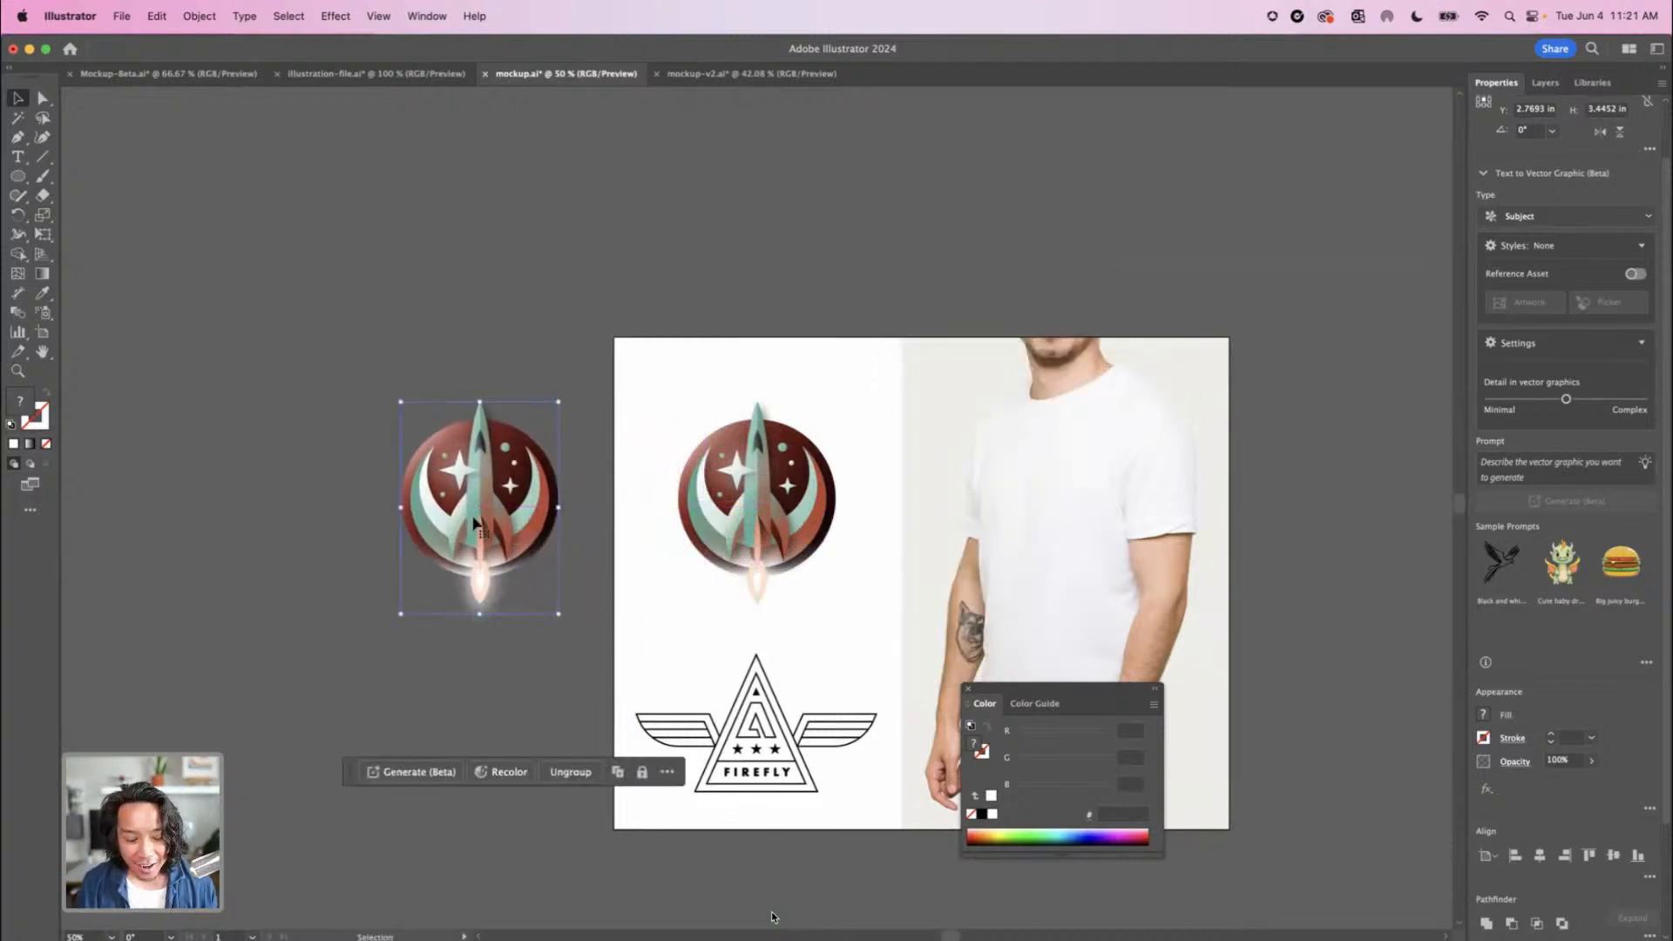
{"action": "key", "text": "super+equal"}
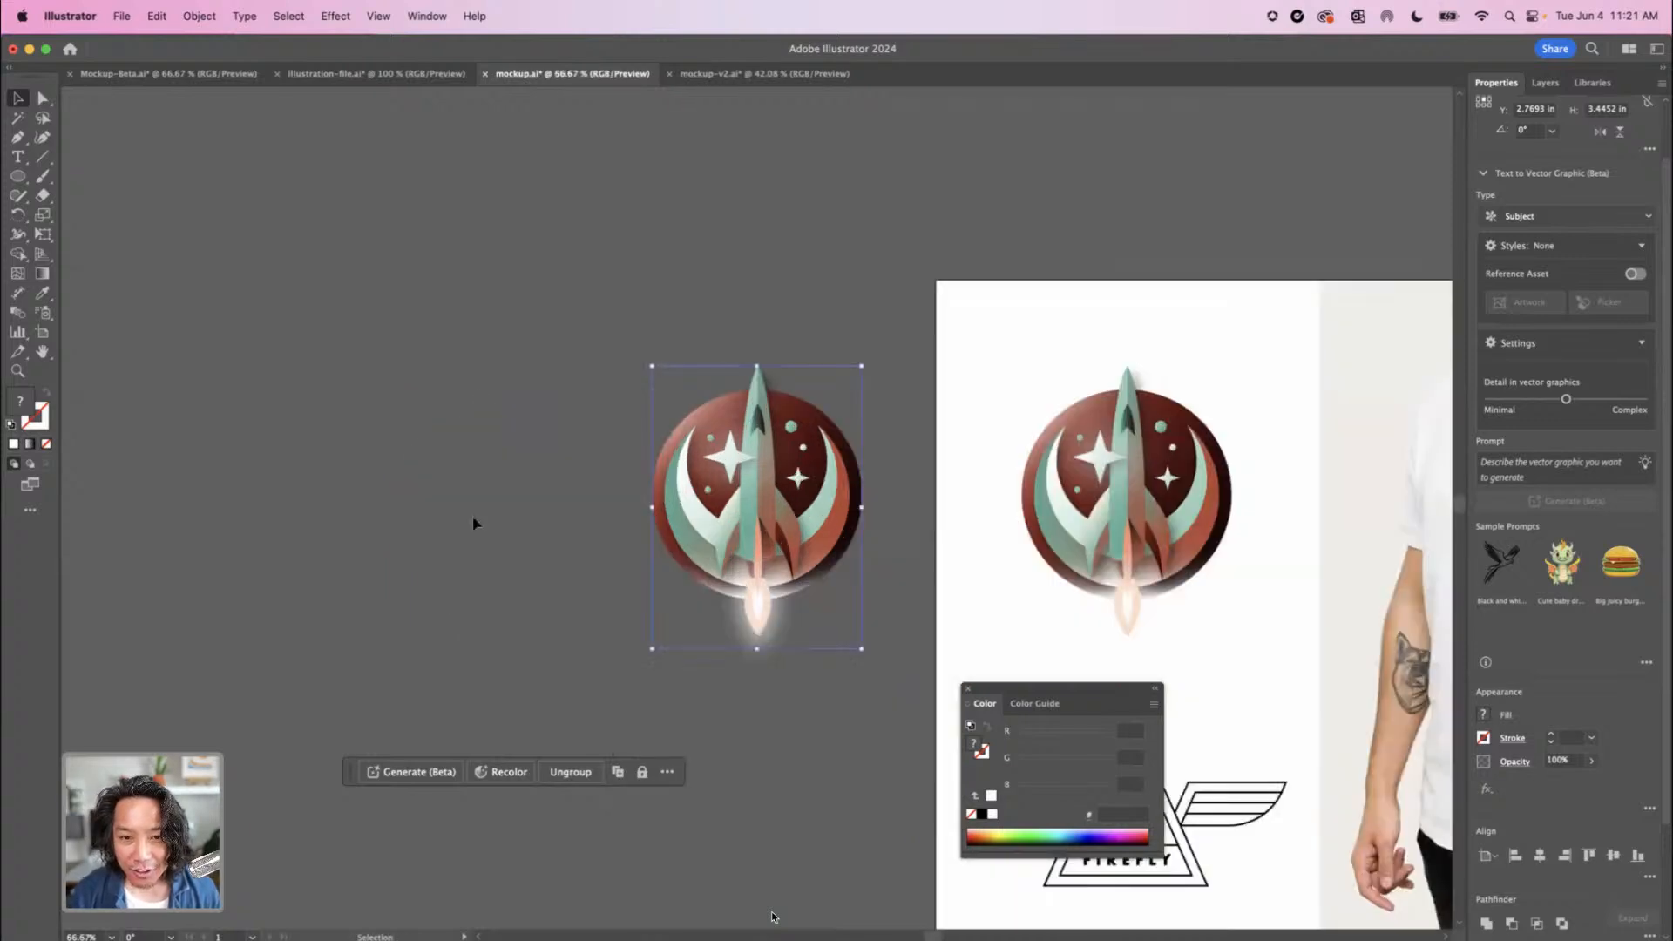
{"action": "scroll", "coordinate": [299, 497], "scroll_direction": "right", "scroll_amount": 10}
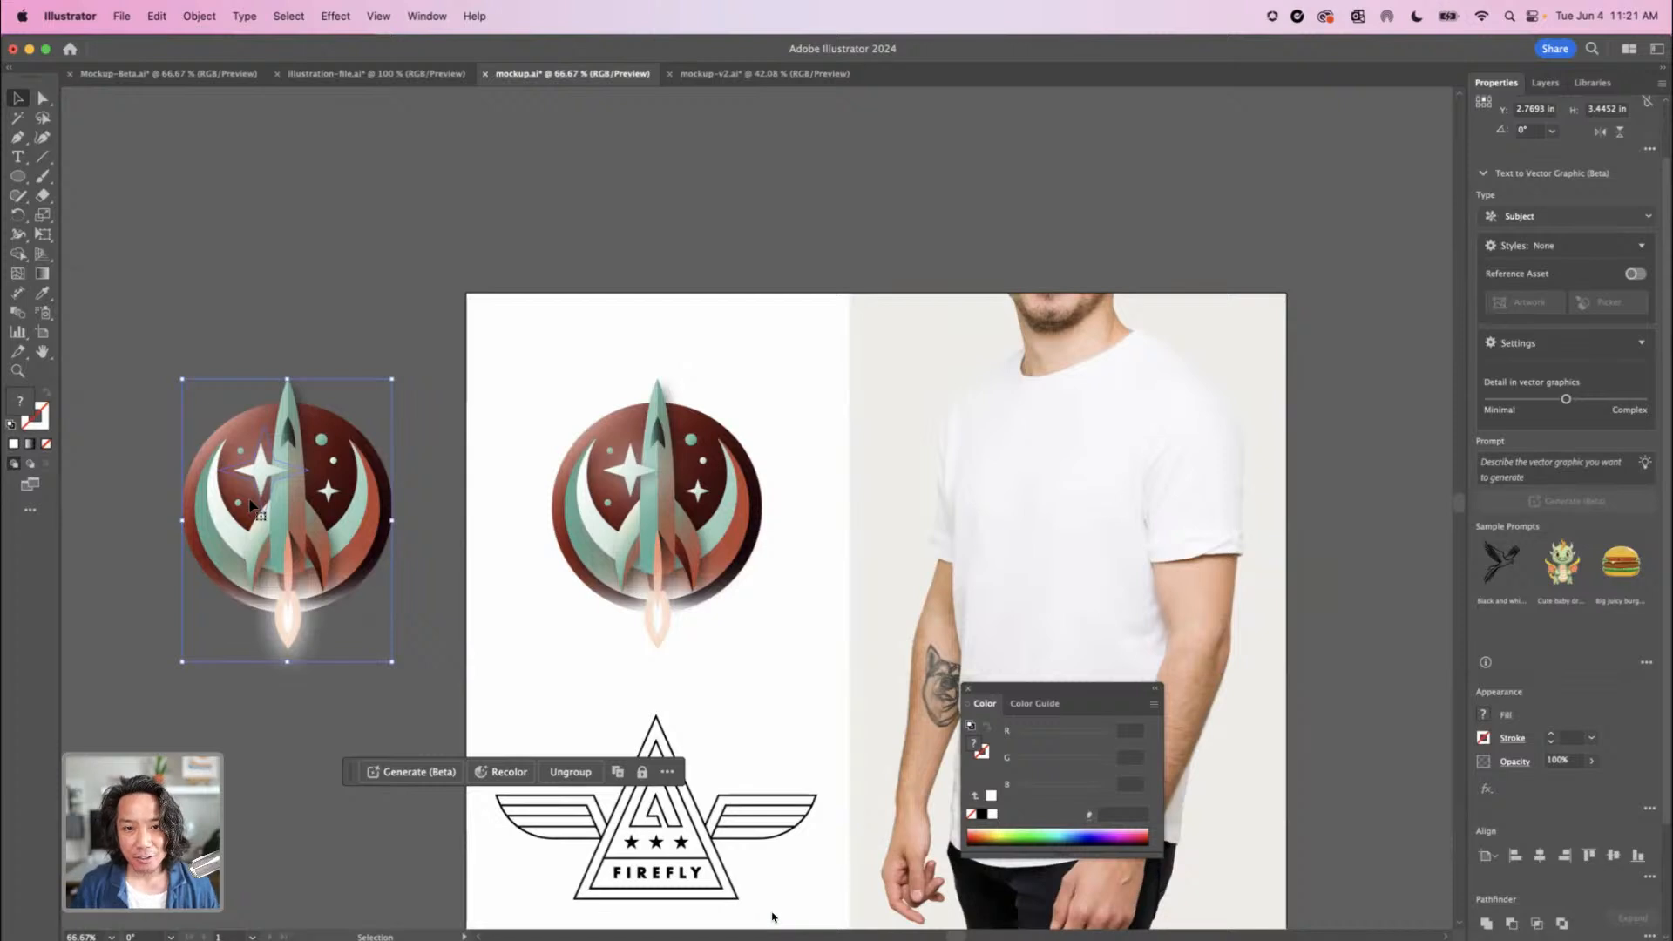
Generate recolor variations of the artboard's rocket badge from the prompt "retro tokyo" and apply the purple-blue one
{"action": "left_click", "coordinate": [672, 539]}
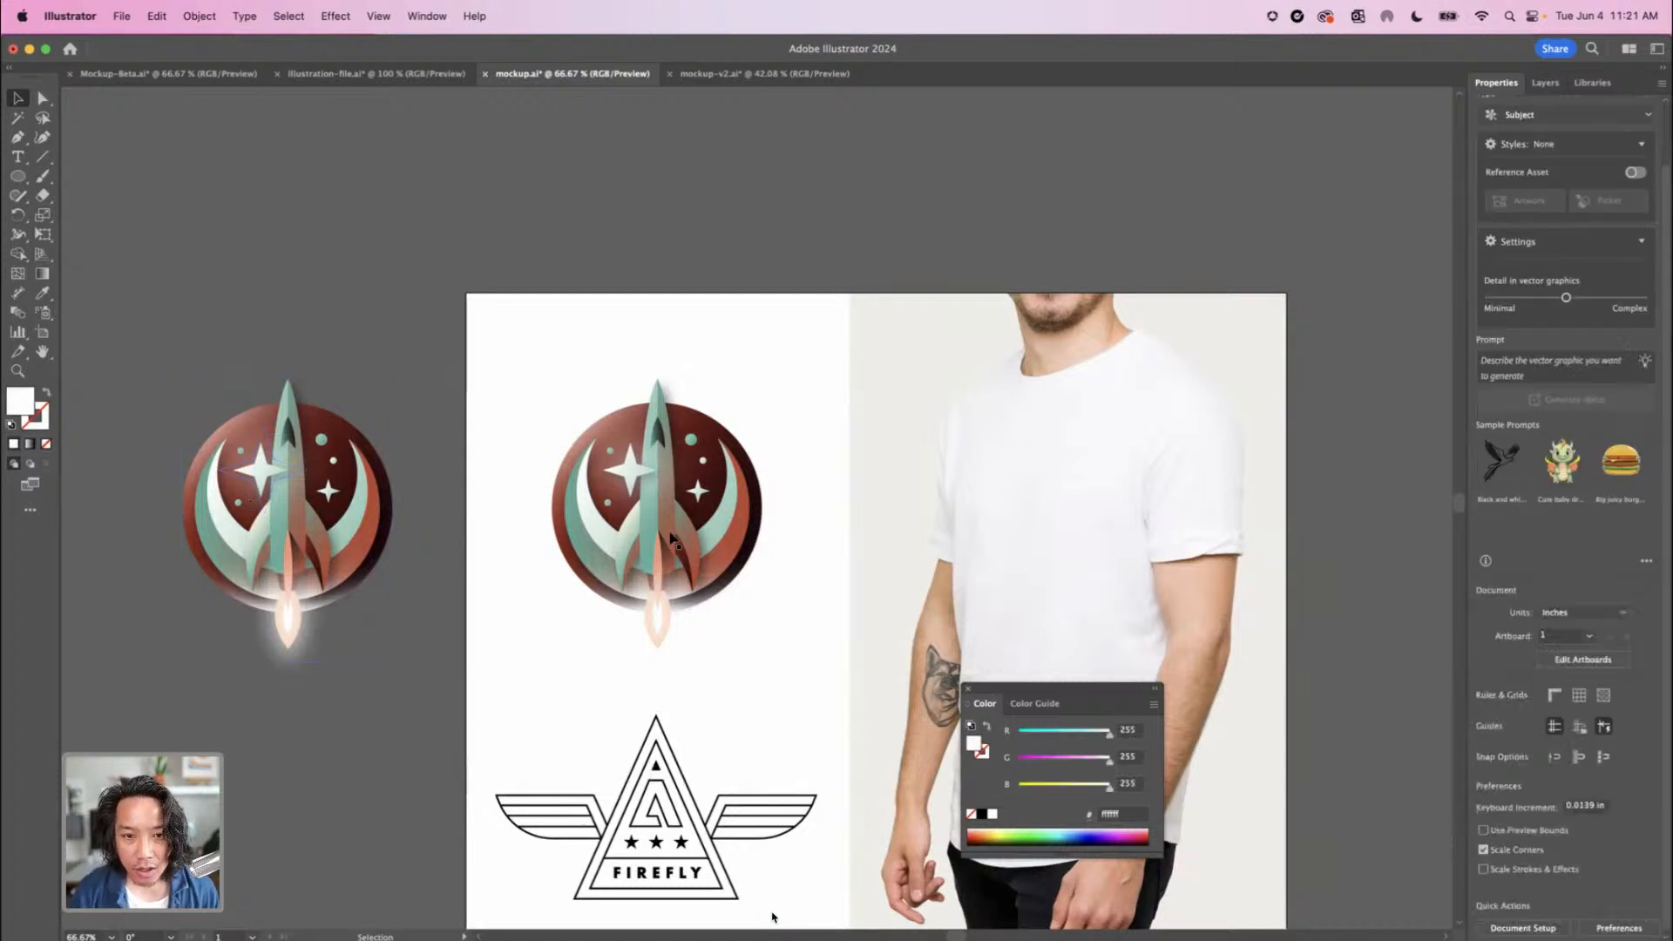
{"action": "left_click", "coordinate": [671, 538]}
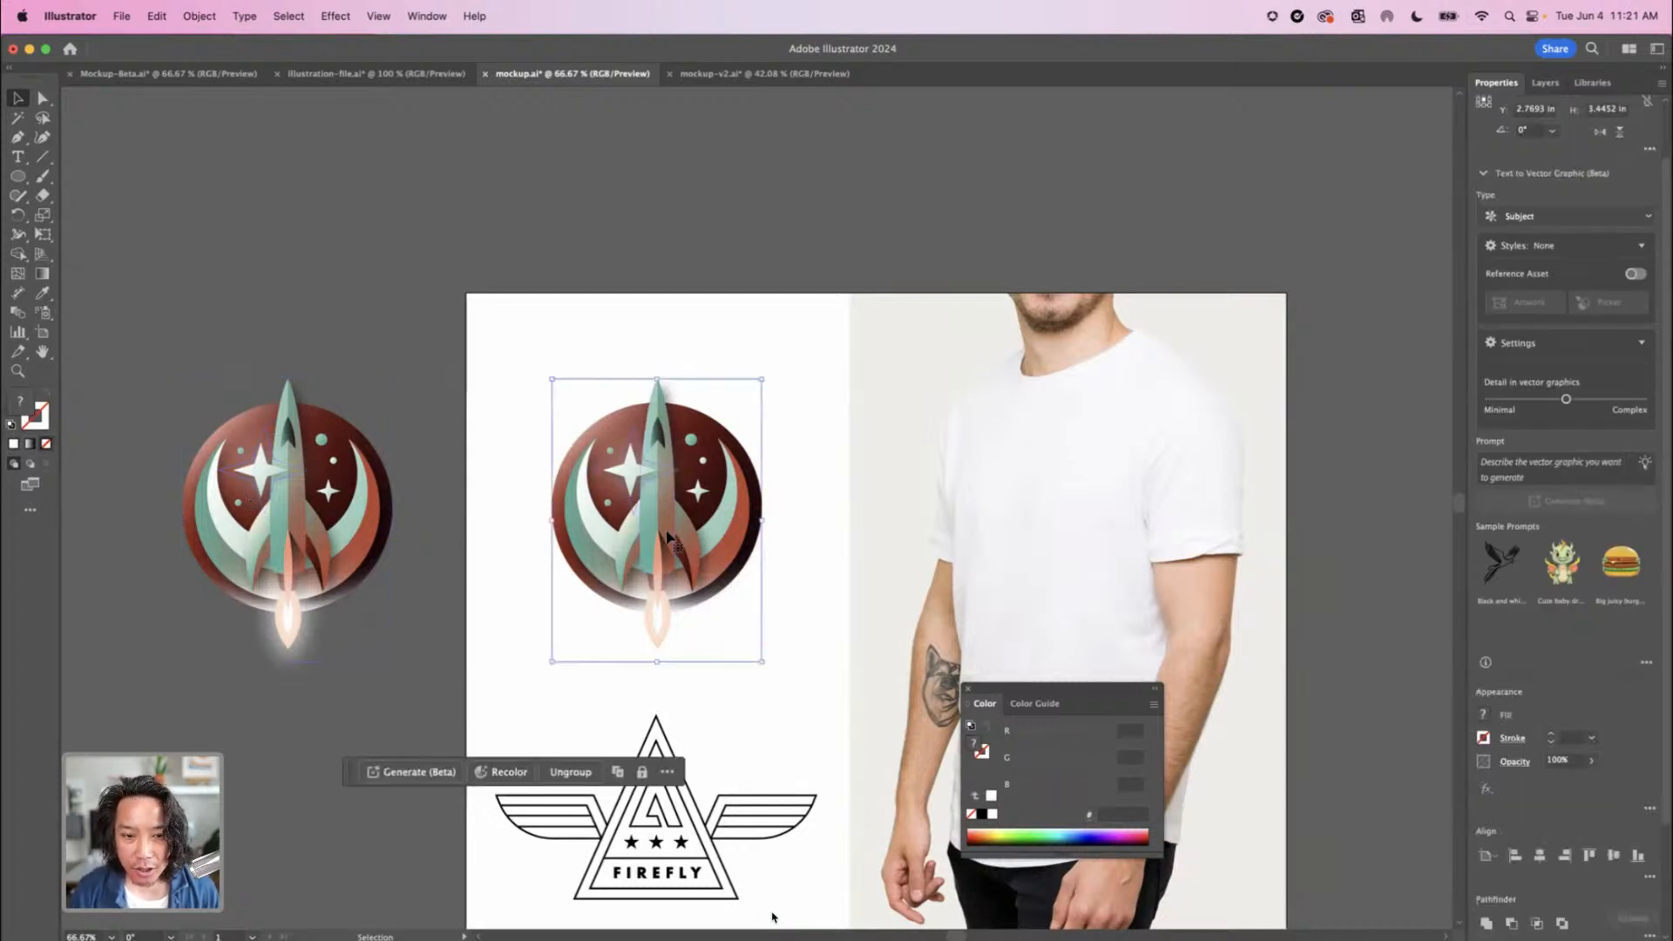
{"action": "left_click", "coordinate": [509, 772]}
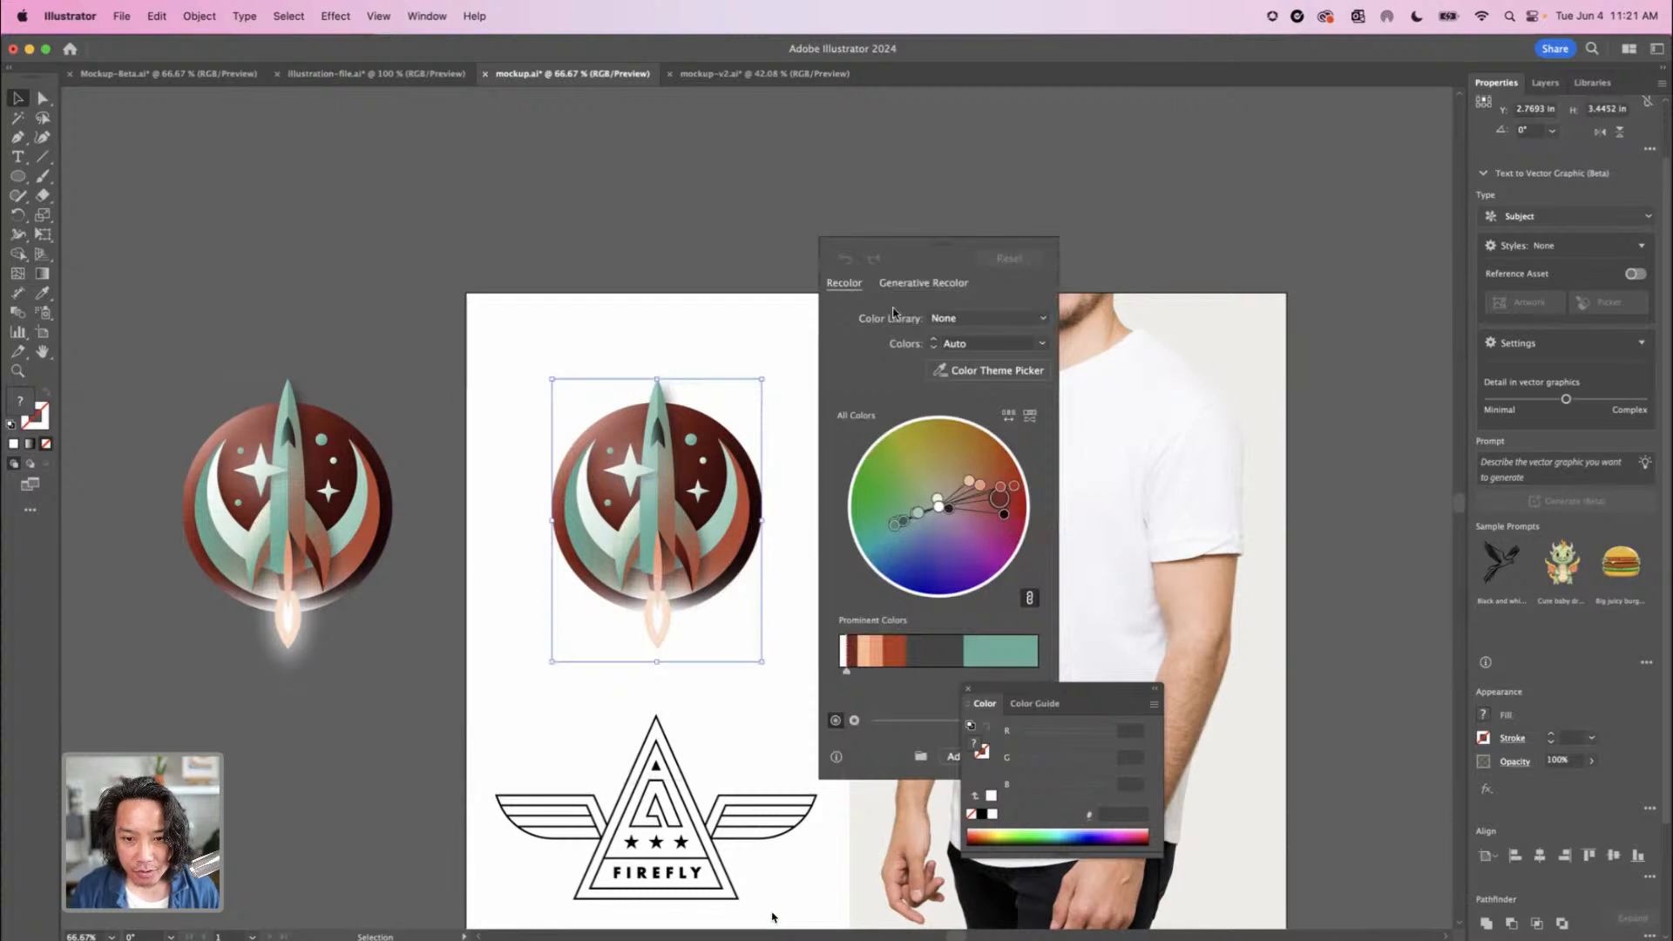
{"action": "left_click", "coordinate": [923, 283]}
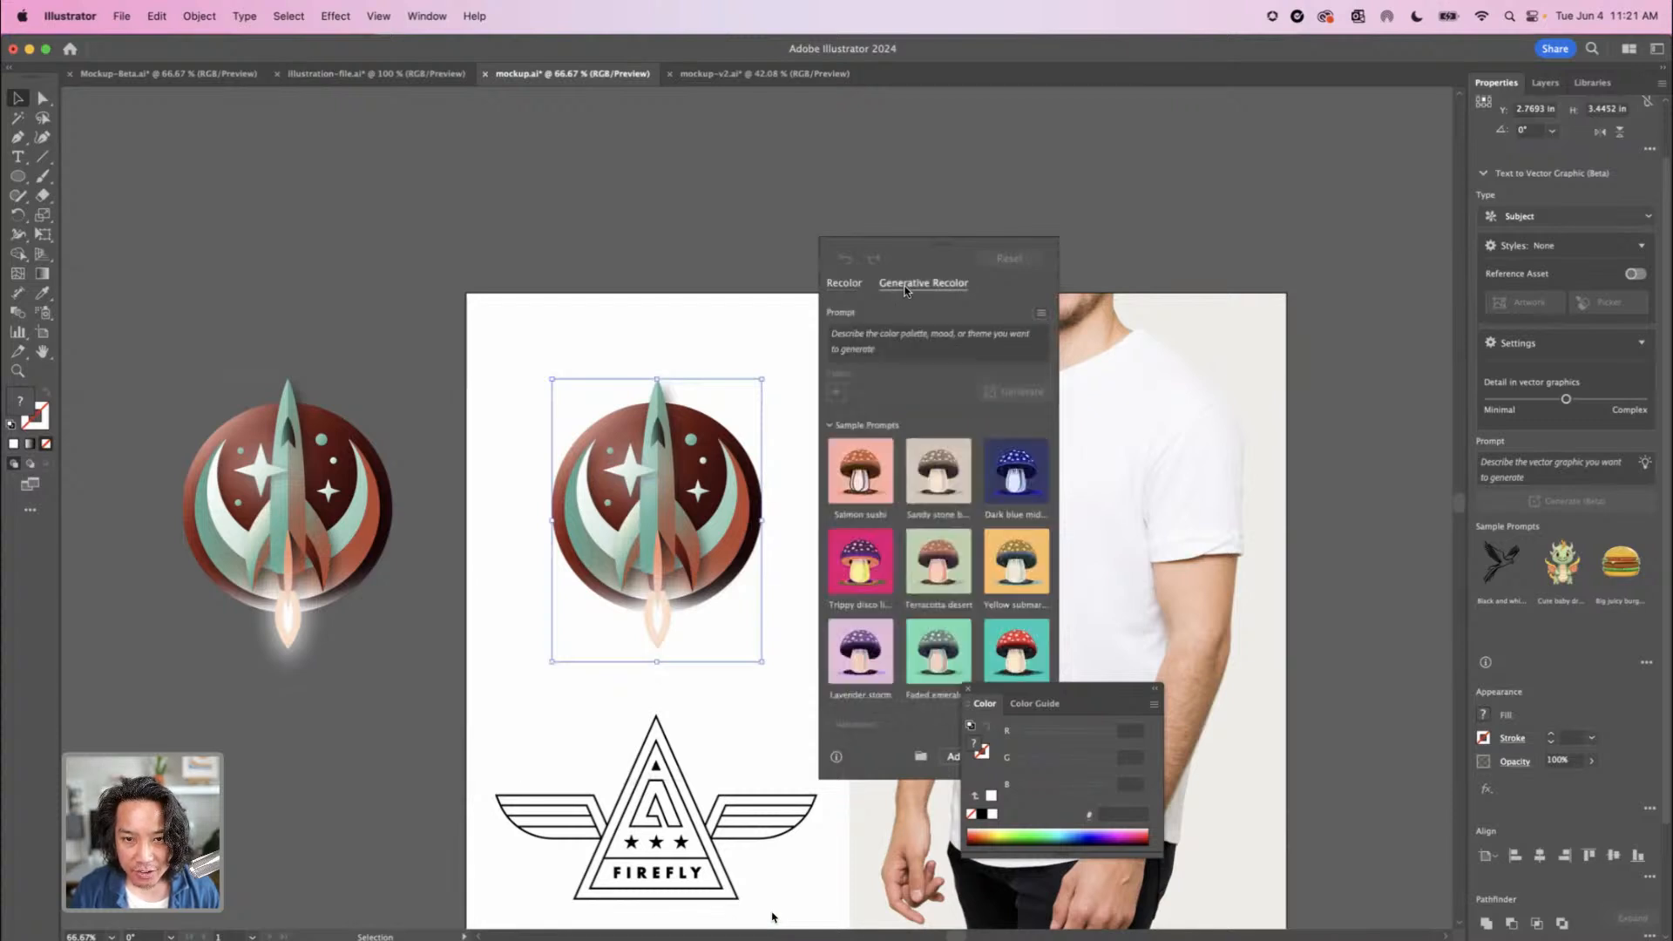
{"action": "left_click", "coordinate": [885, 338]}
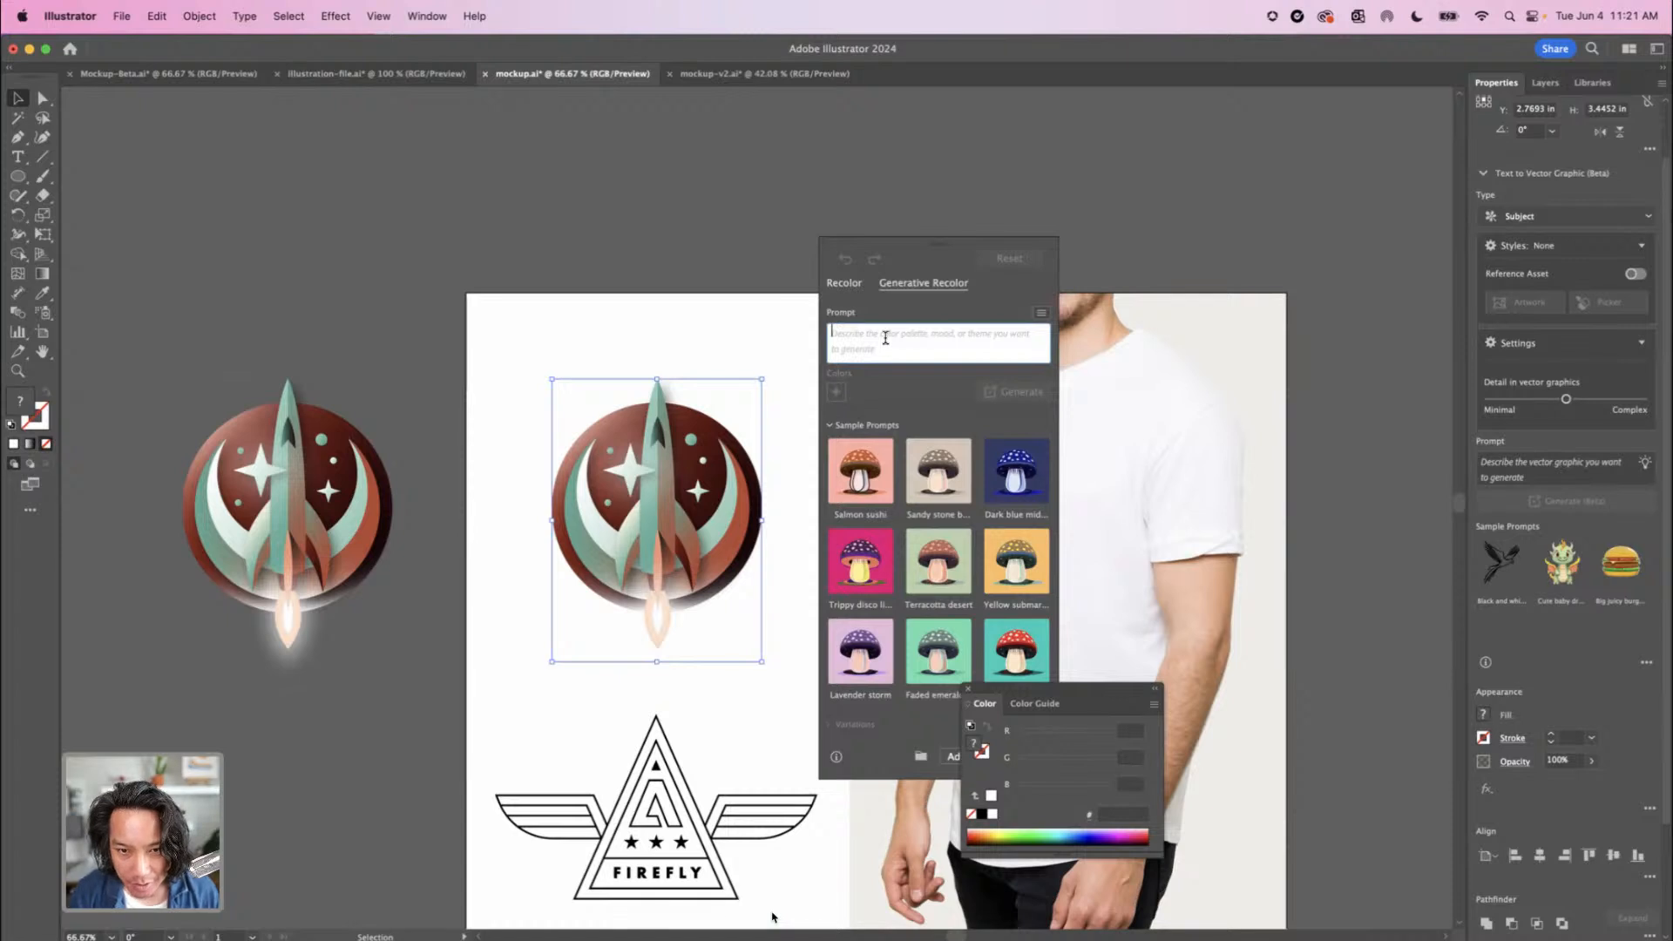
{"action": "type", "text": "retro tokyo"}
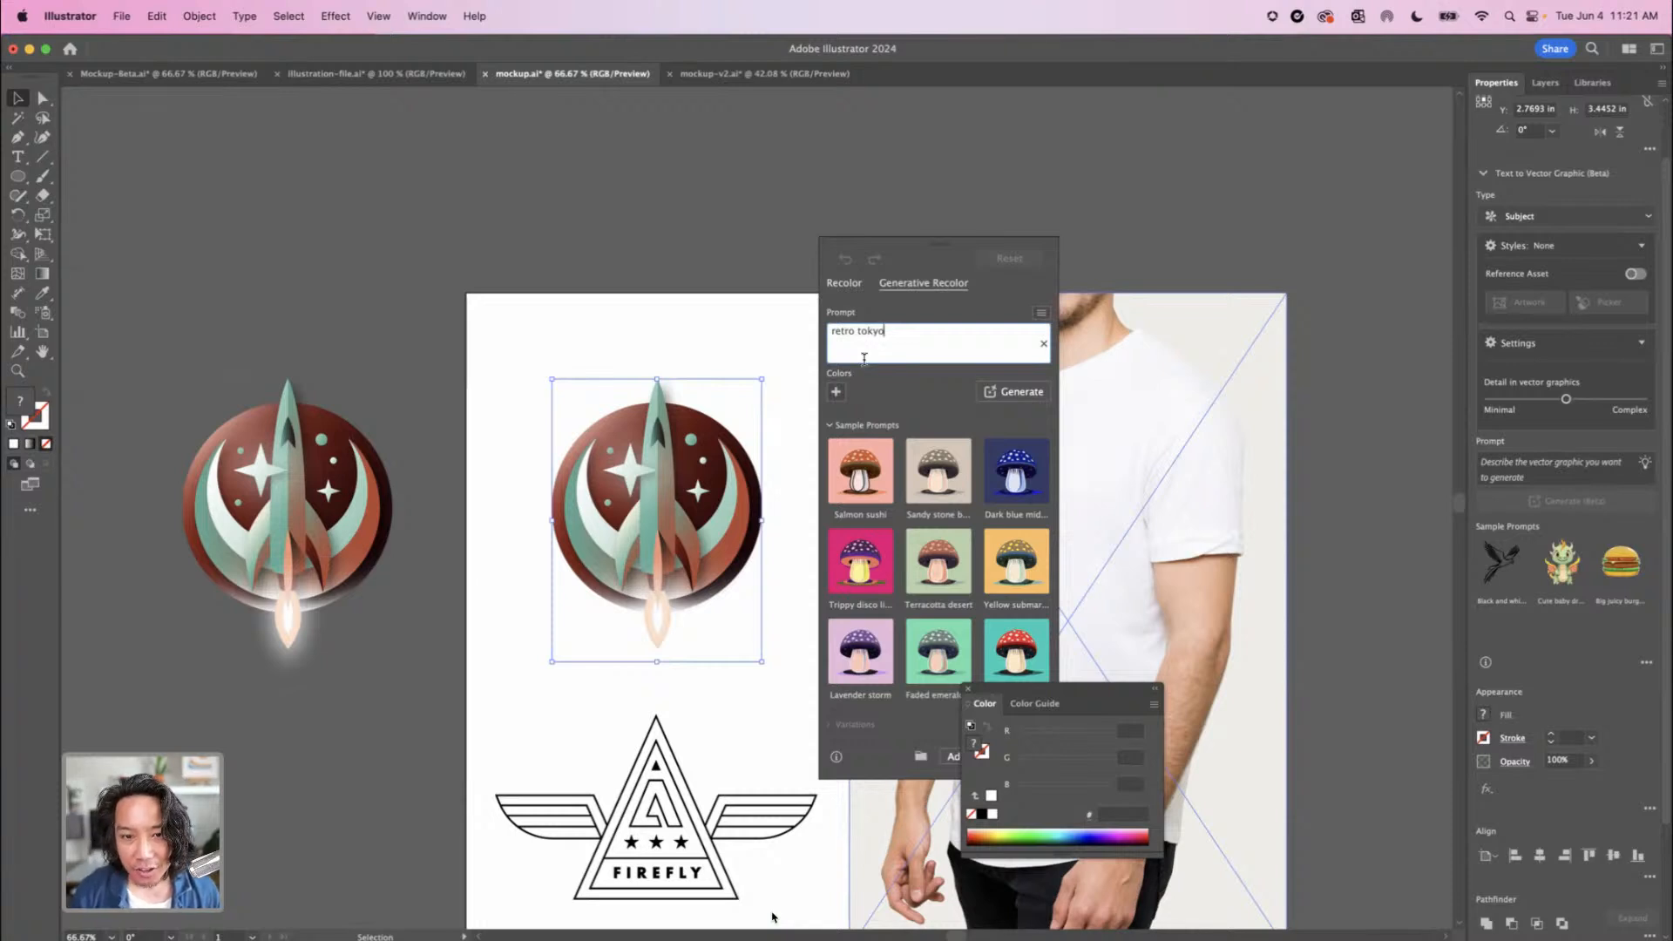
{"action": "left_click", "coordinate": [1014, 393]}
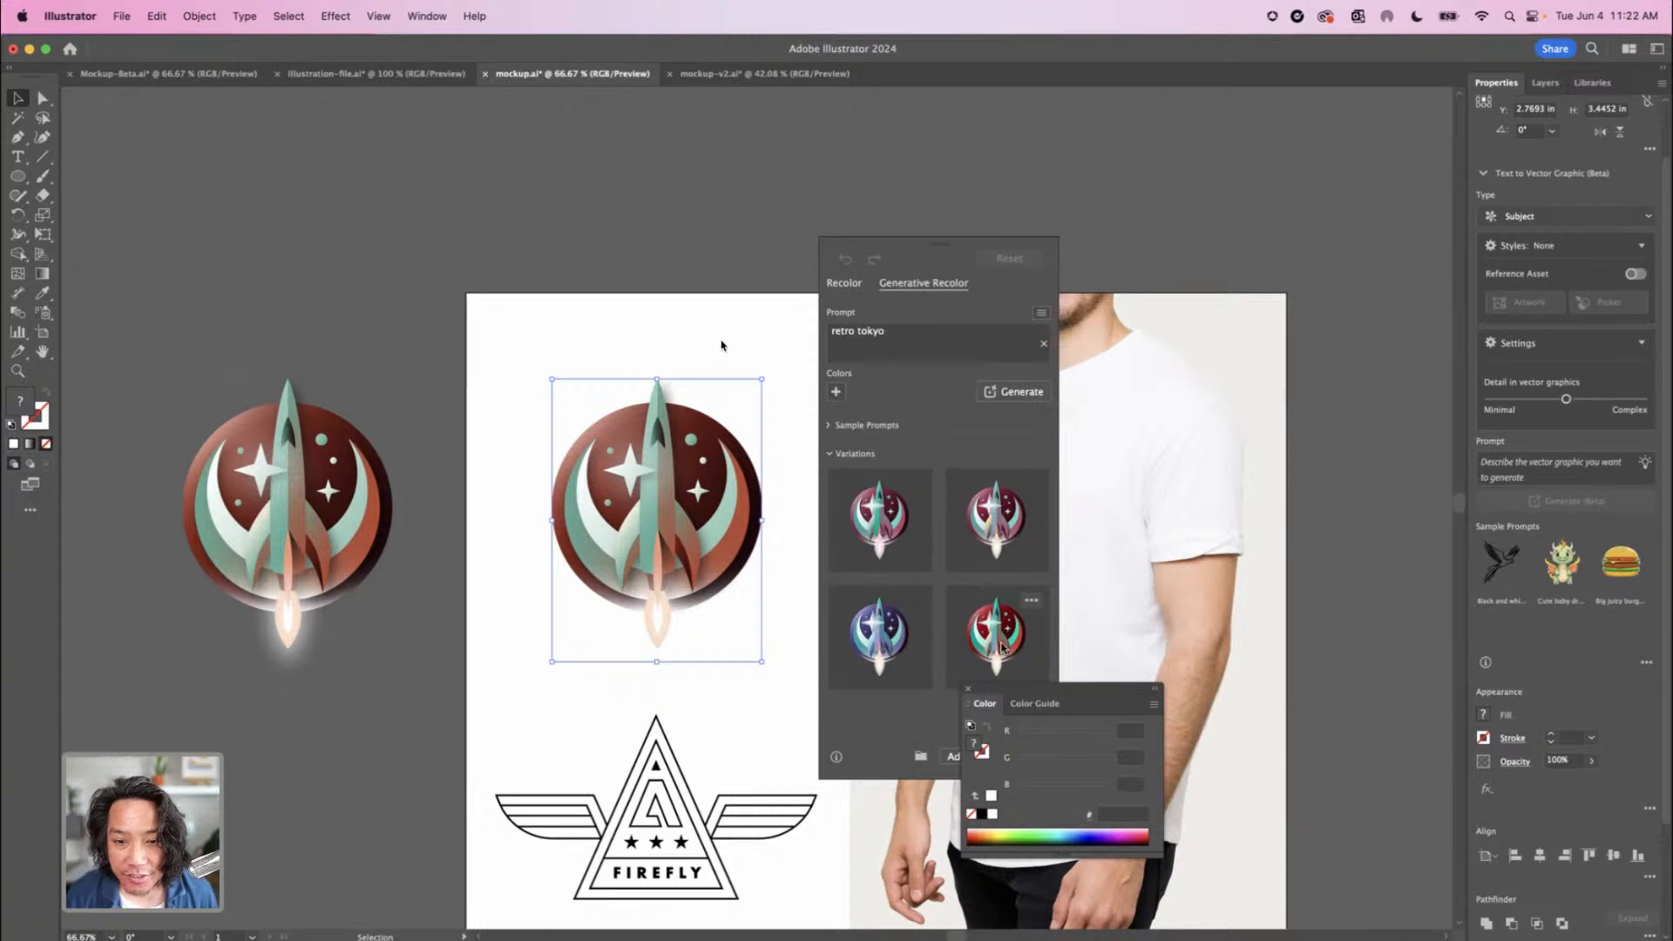
{"action": "left_click", "coordinate": [1007, 636]}
{"action": "left_click", "coordinate": [893, 649]}
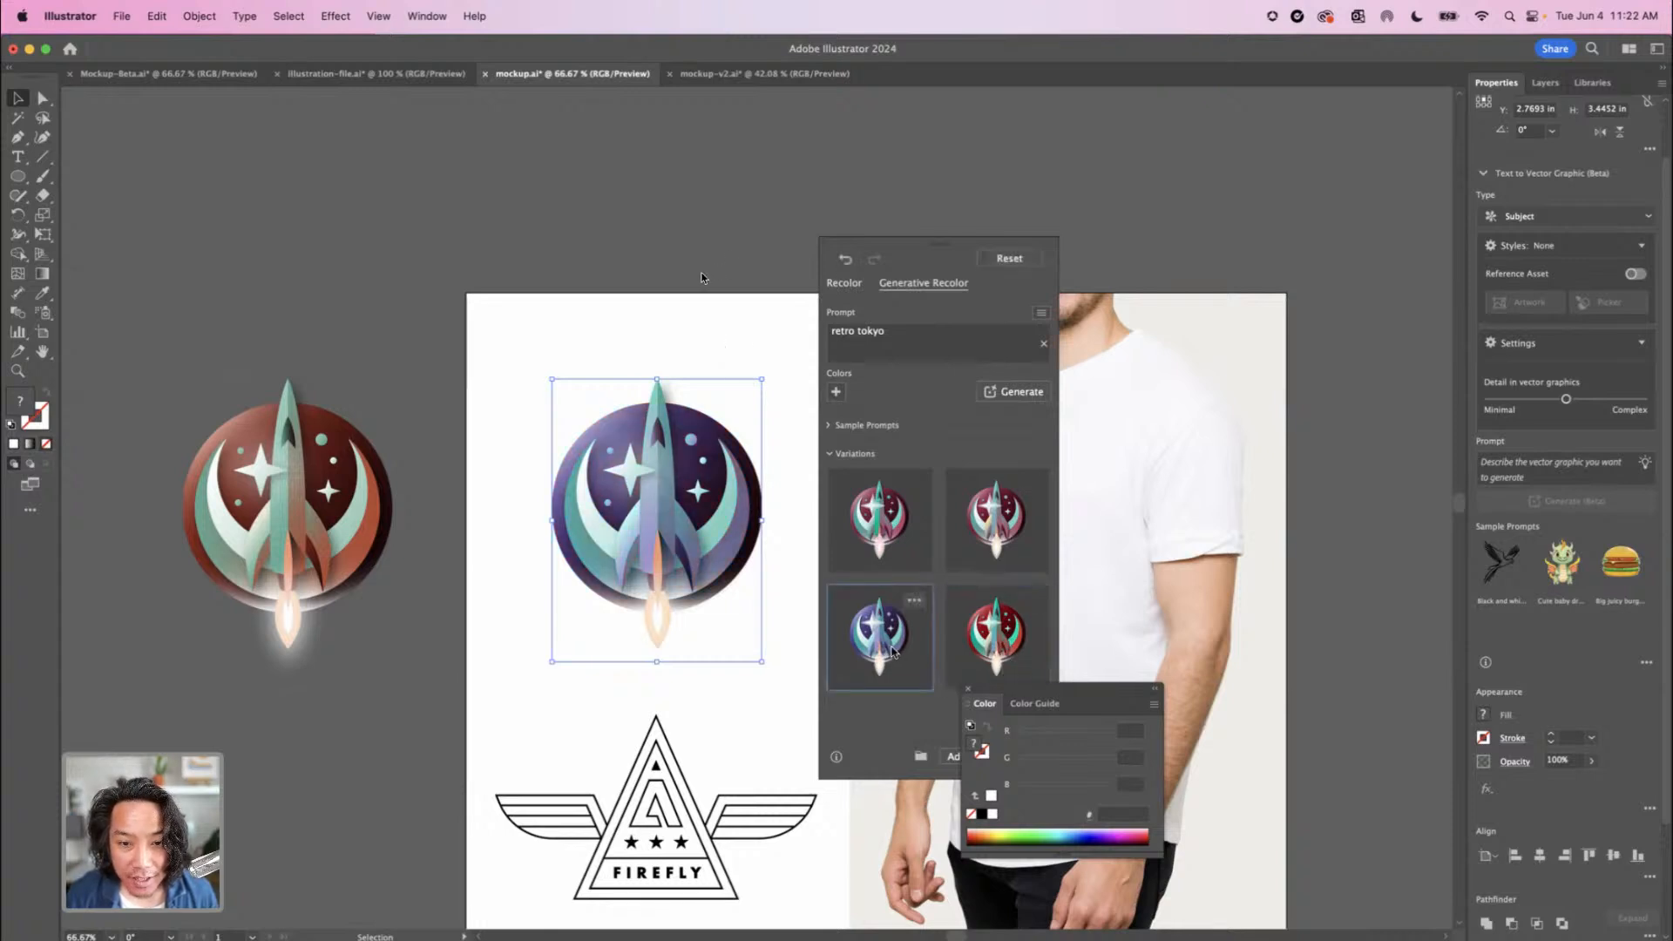
Move the purple-blue rocket badge onto the T-shirt's chest, scale it down, and select it together with the photo
{"action": "scroll", "coordinate": [626, 517], "scroll_direction": "right", "scroll_amount": 10}
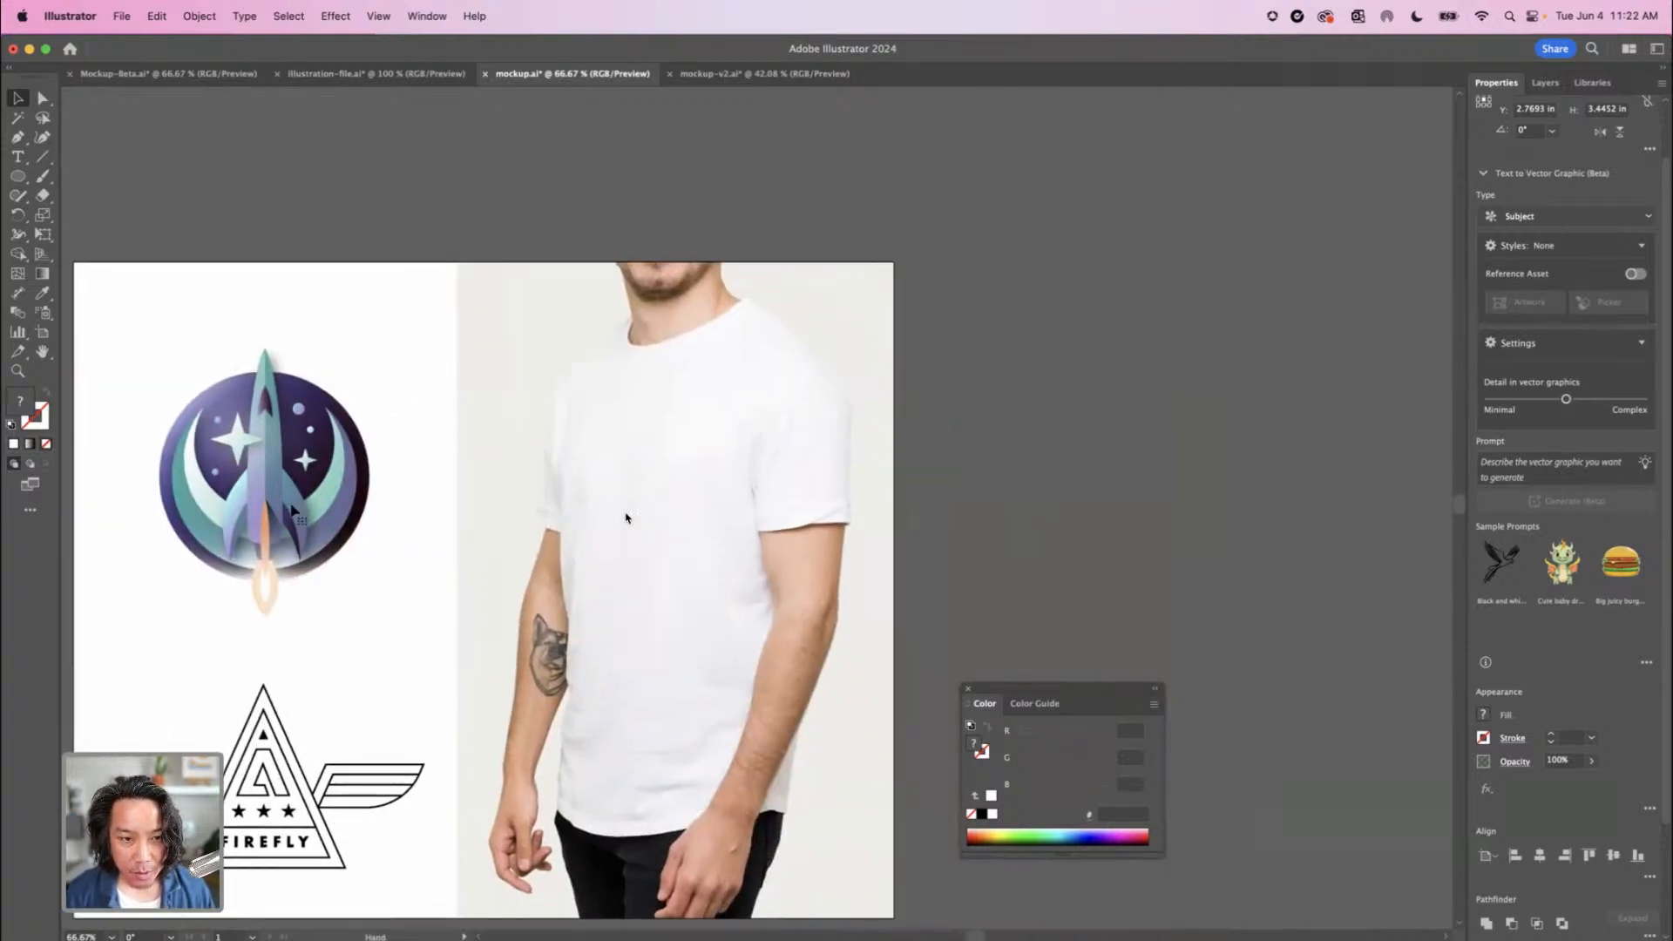
{"action": "left_click_drag", "start_coordinate": [268, 490], "coordinate": [671, 489]}
{"action": "left_click_drag", "start_coordinate": [747, 628], "coordinate": [717, 593]}
{"action": "left_click", "coordinate": [636, 656], "text": "shift"}
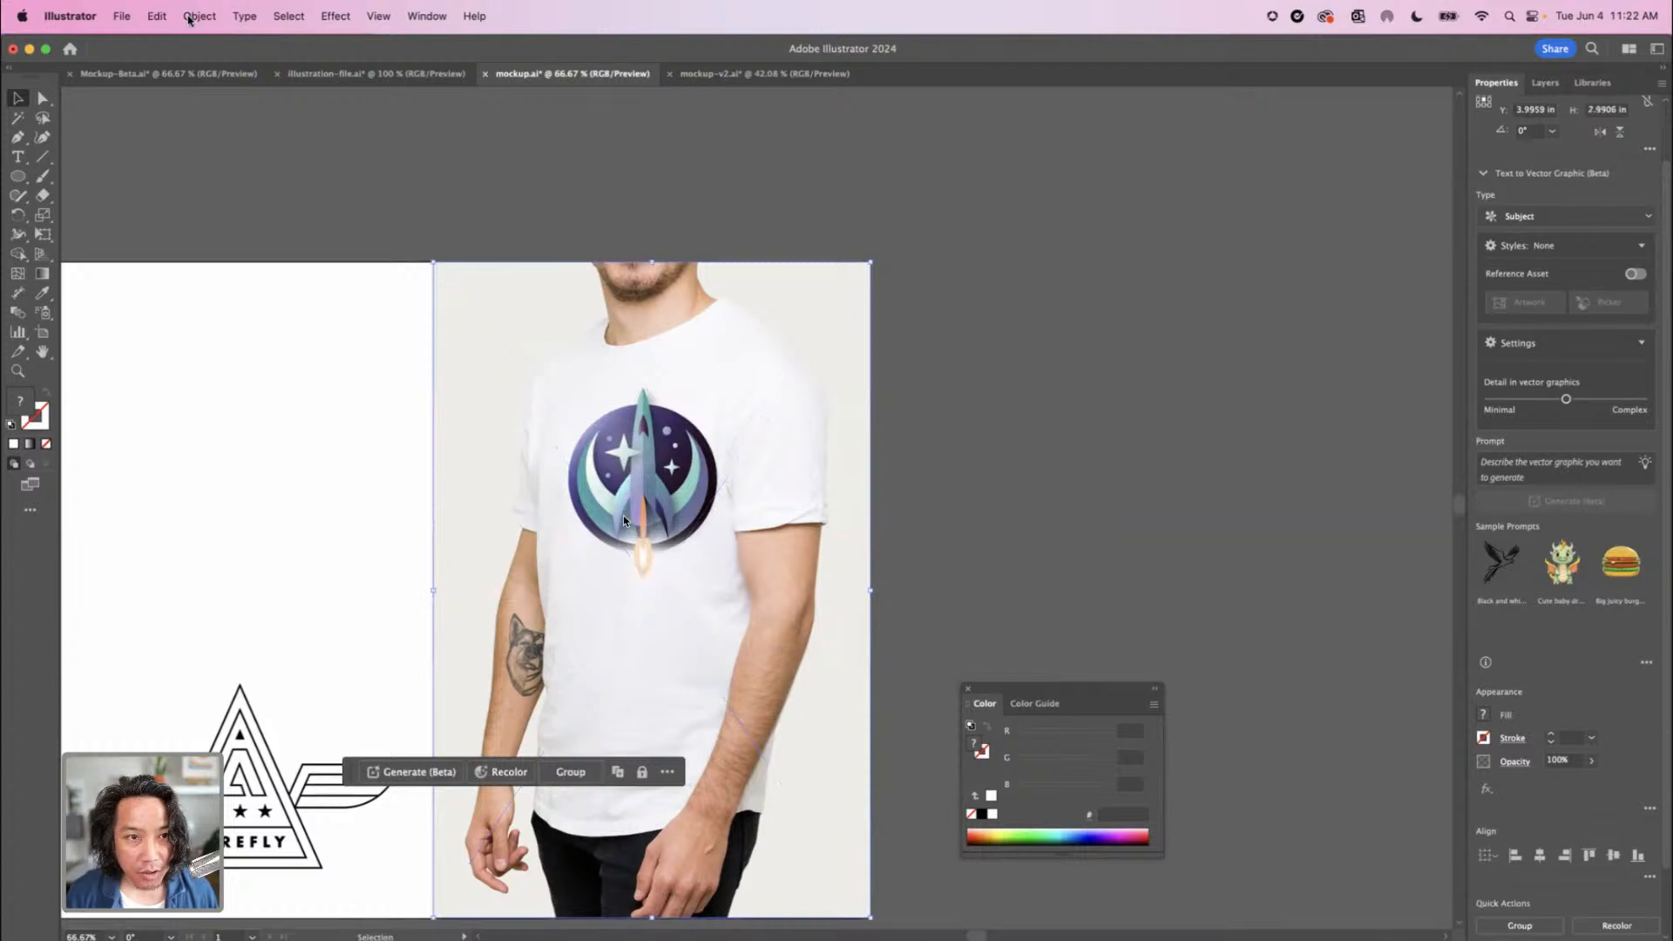
Make a mockup from the rocket badge and T-shirt photo, positioning the badge on the chest at 76% opacity
{"action": "left_click", "coordinate": [200, 16]}
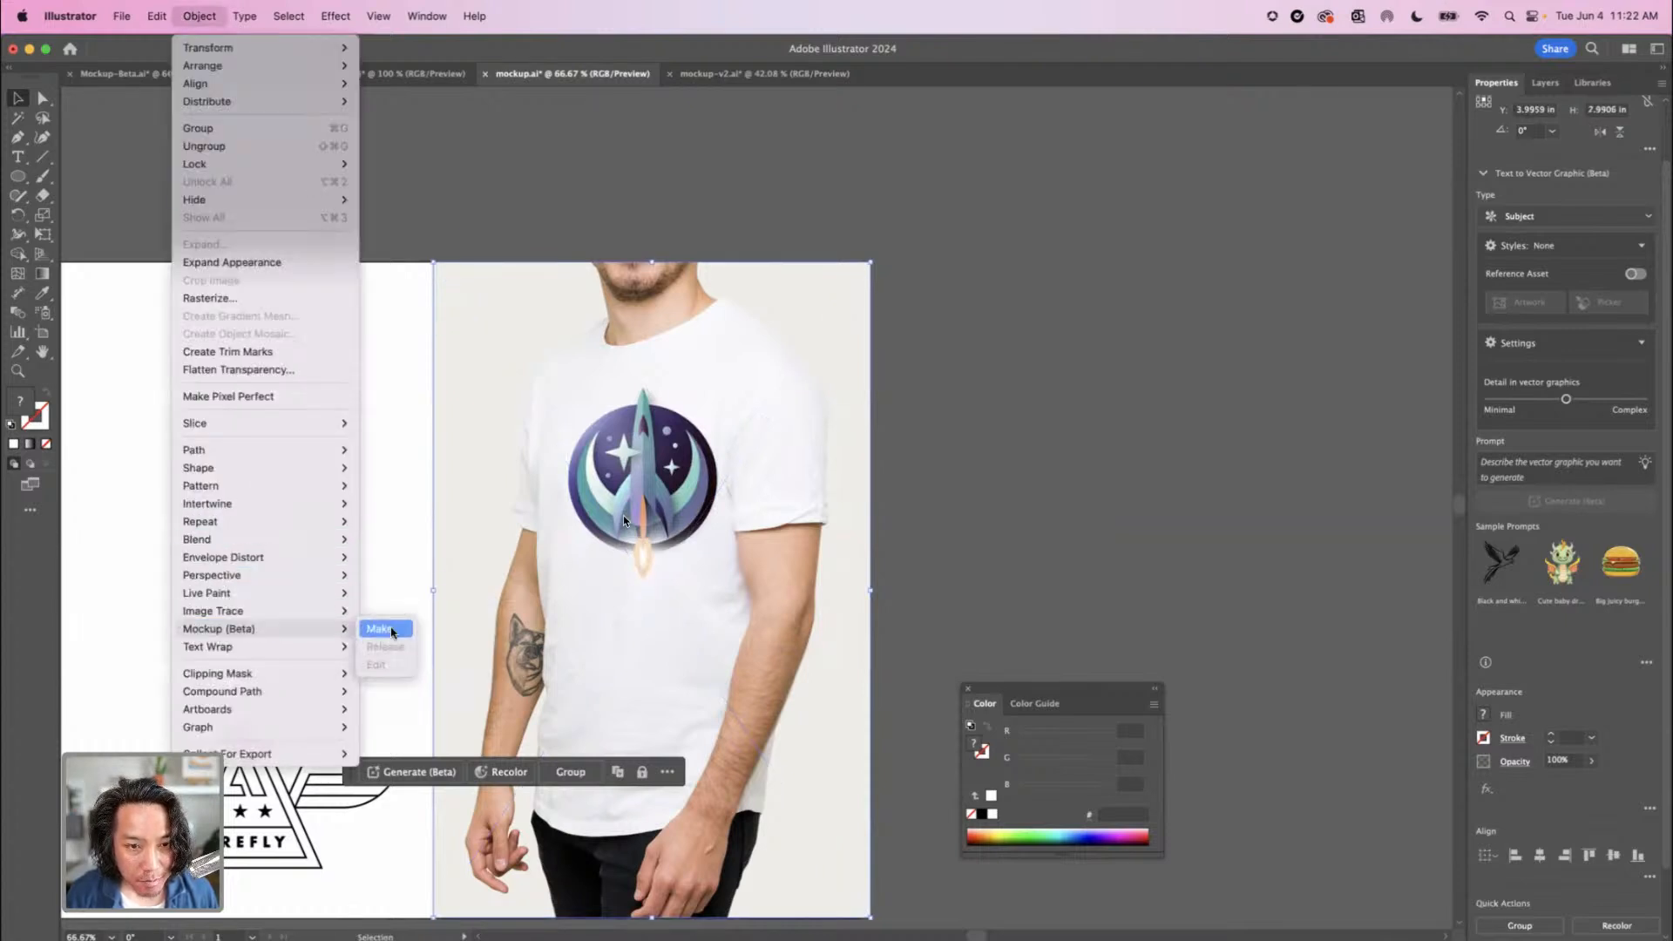
{"action": "left_click", "coordinate": [392, 629]}
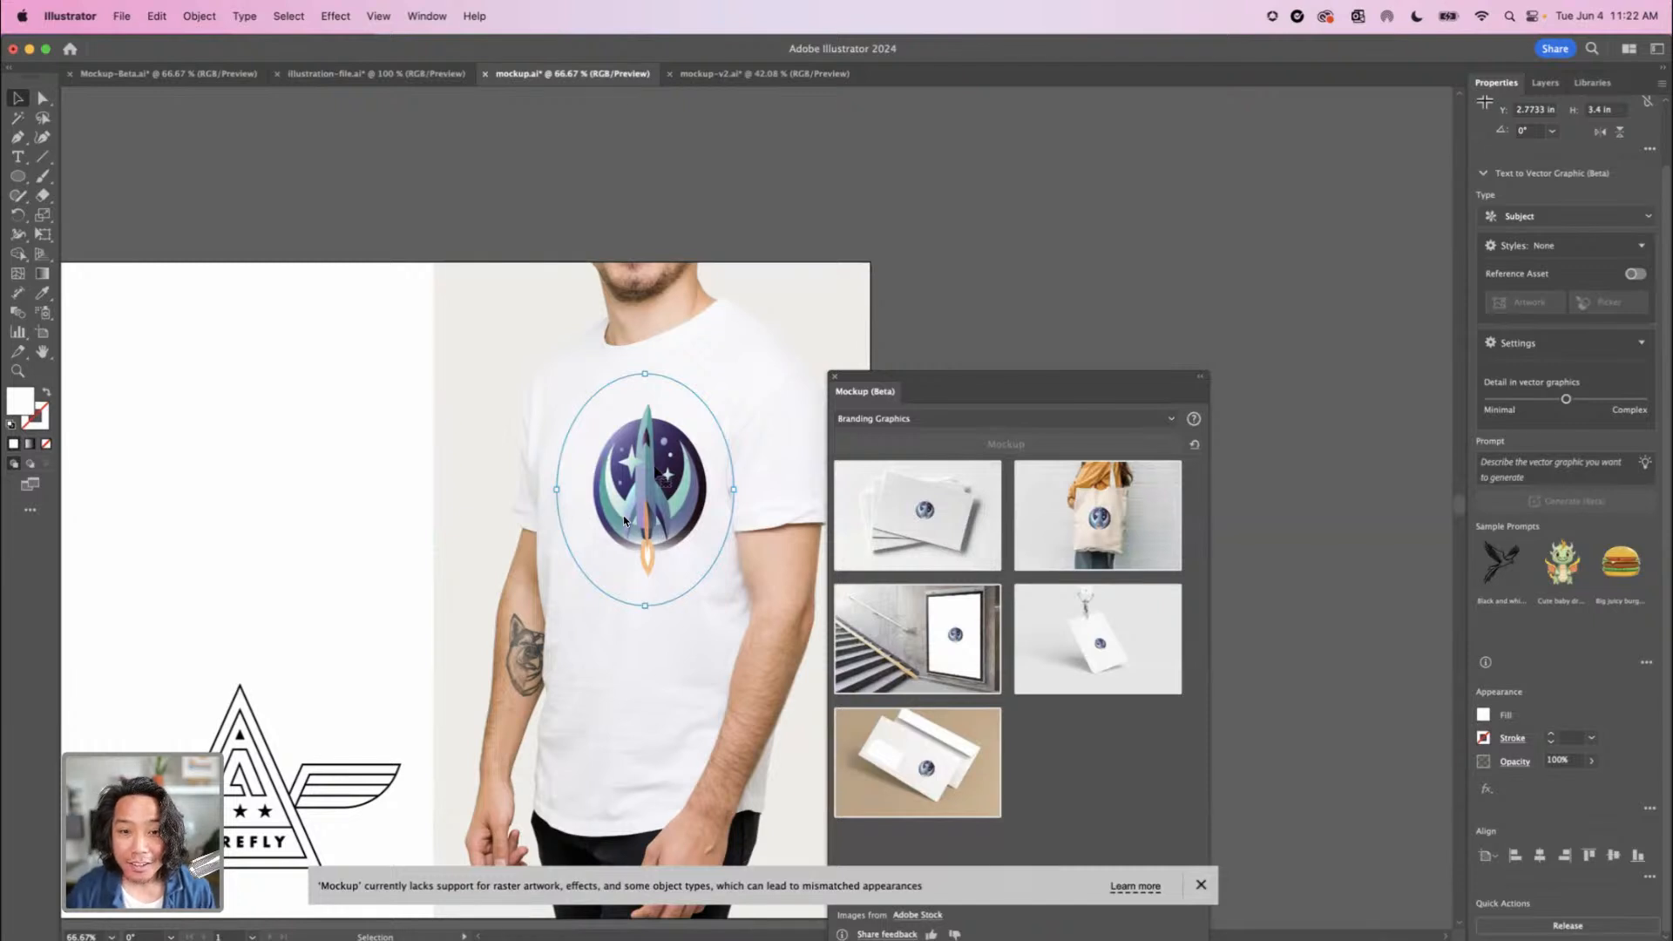
{"action": "left_click", "coordinate": [835, 376]}
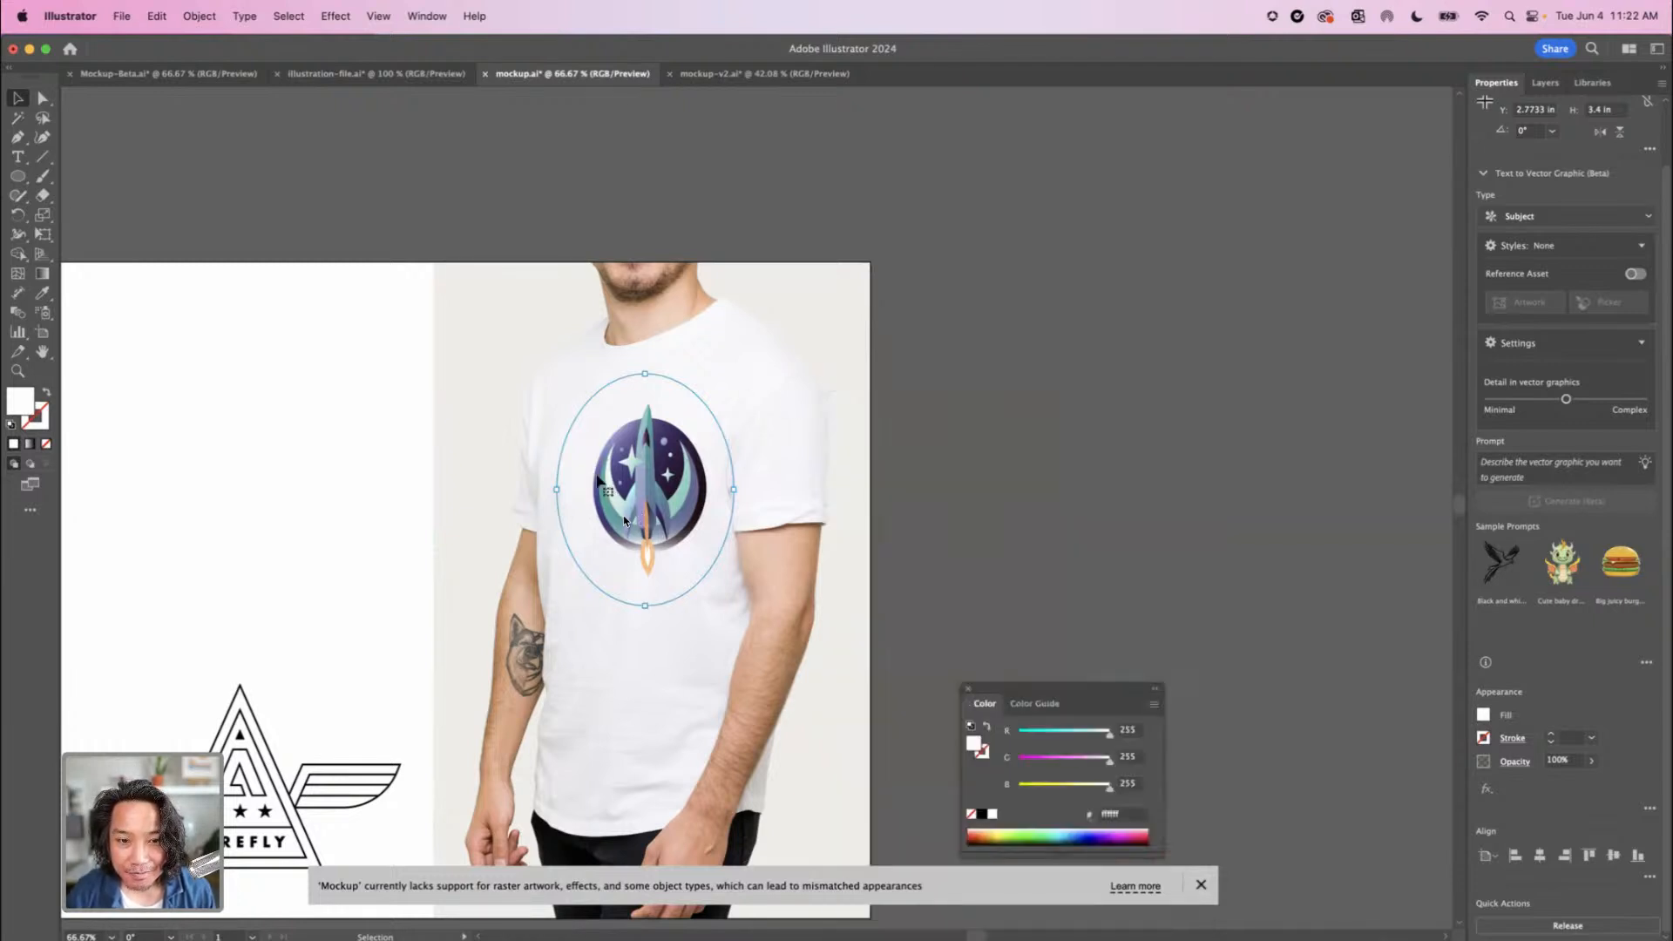
{"action": "mouse_move", "coordinate": [624, 515]}
{"action": "left_mouse_down"}
{"action": "mouse_move", "coordinate": [580, 488]}
{"action": "mouse_move", "coordinate": [575, 440]}
{"action": "mouse_move", "coordinate": [605, 479]}
{"action": "mouse_move", "coordinate": [592, 542]}
{"action": "mouse_move", "coordinate": [610, 523]}
{"action": "left_mouse_up"}
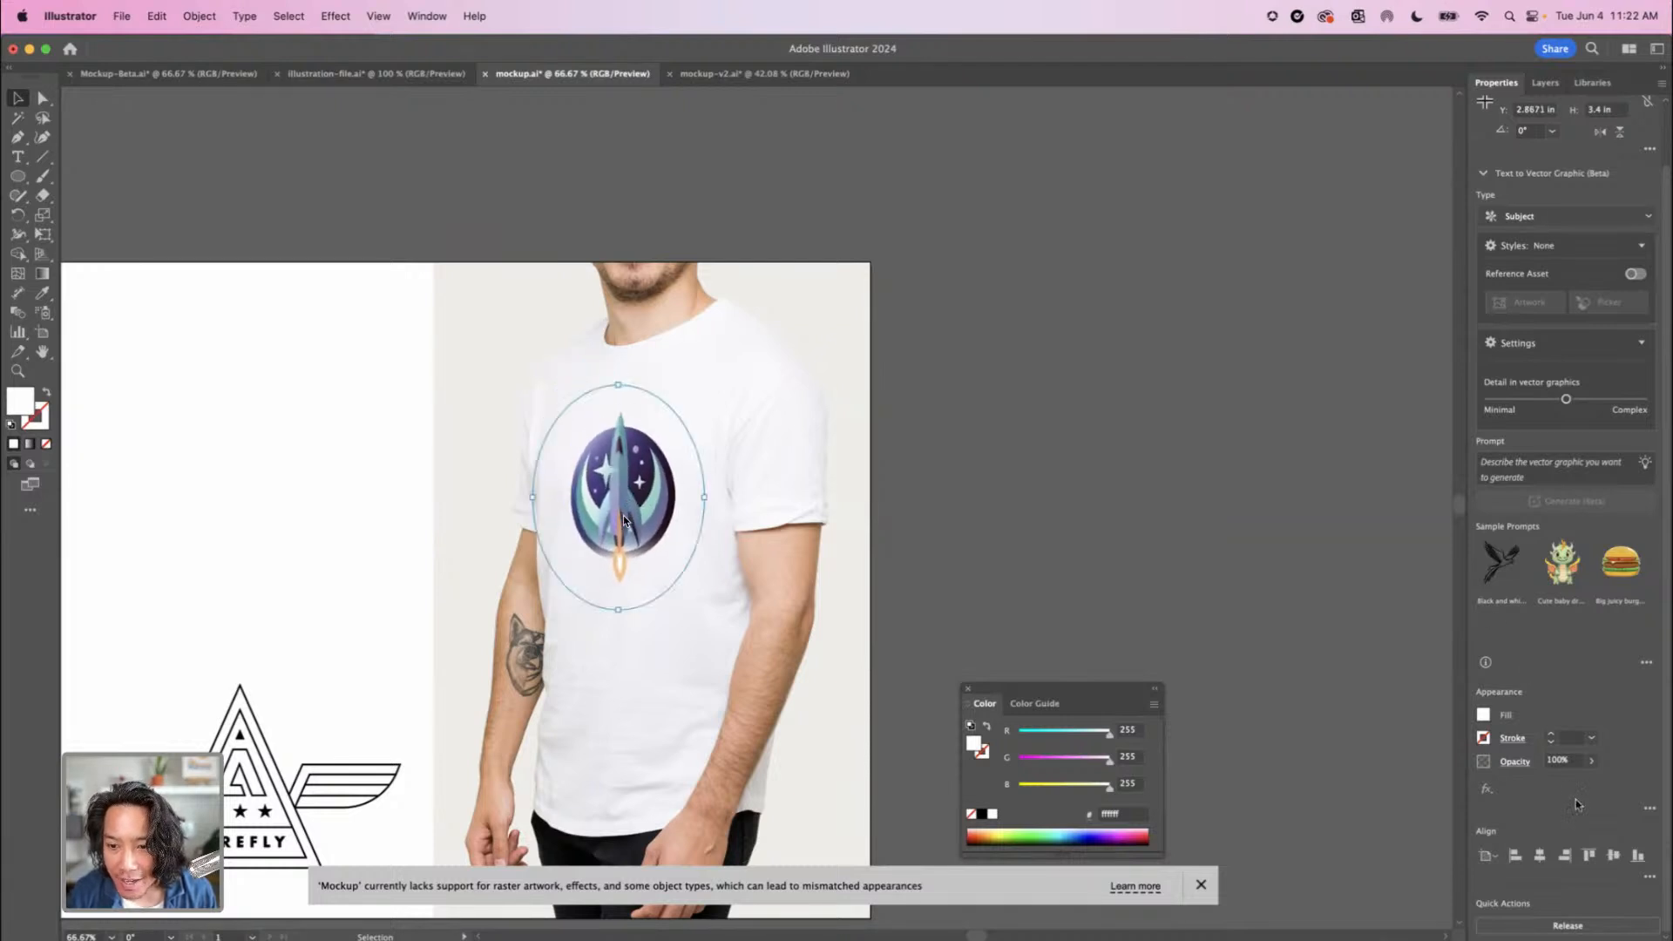
{"action": "left_click", "coordinate": [1590, 763]}
{"action": "left_click_drag", "start_coordinate": [1593, 781], "coordinate": [1575, 782]}
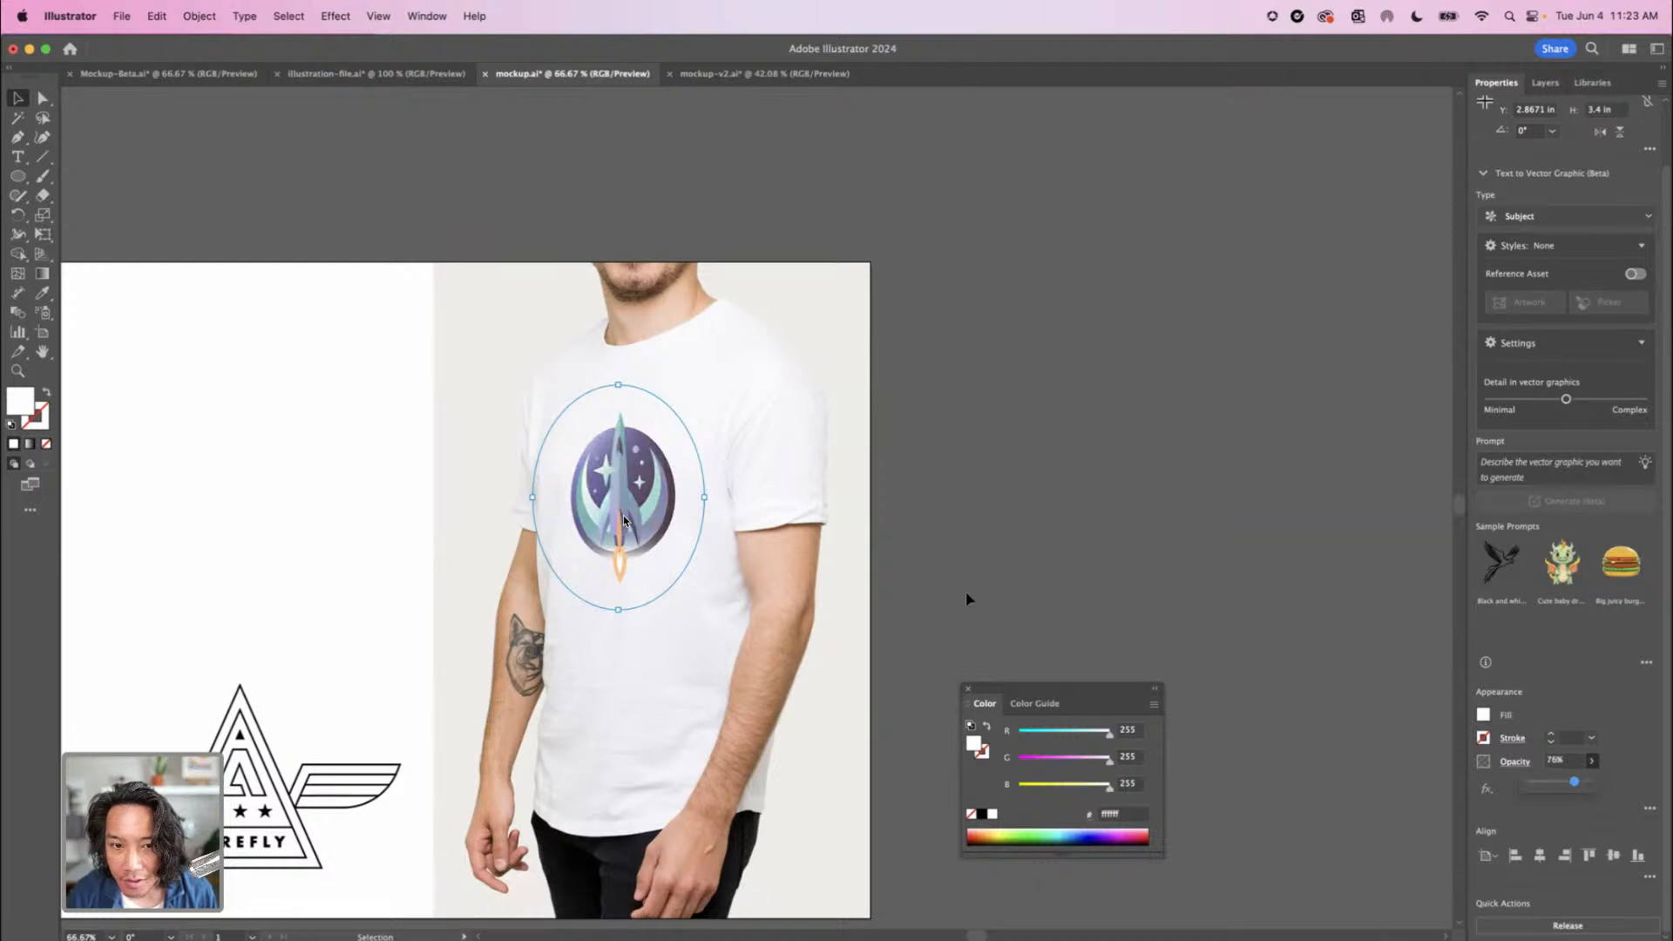
Try the badge as a small tattoo on the upper arm, and return it to the chest enlarged to about 4.76 in high
{"action": "left_click_drag", "start_coordinate": [652, 495], "coordinate": [792, 600]}
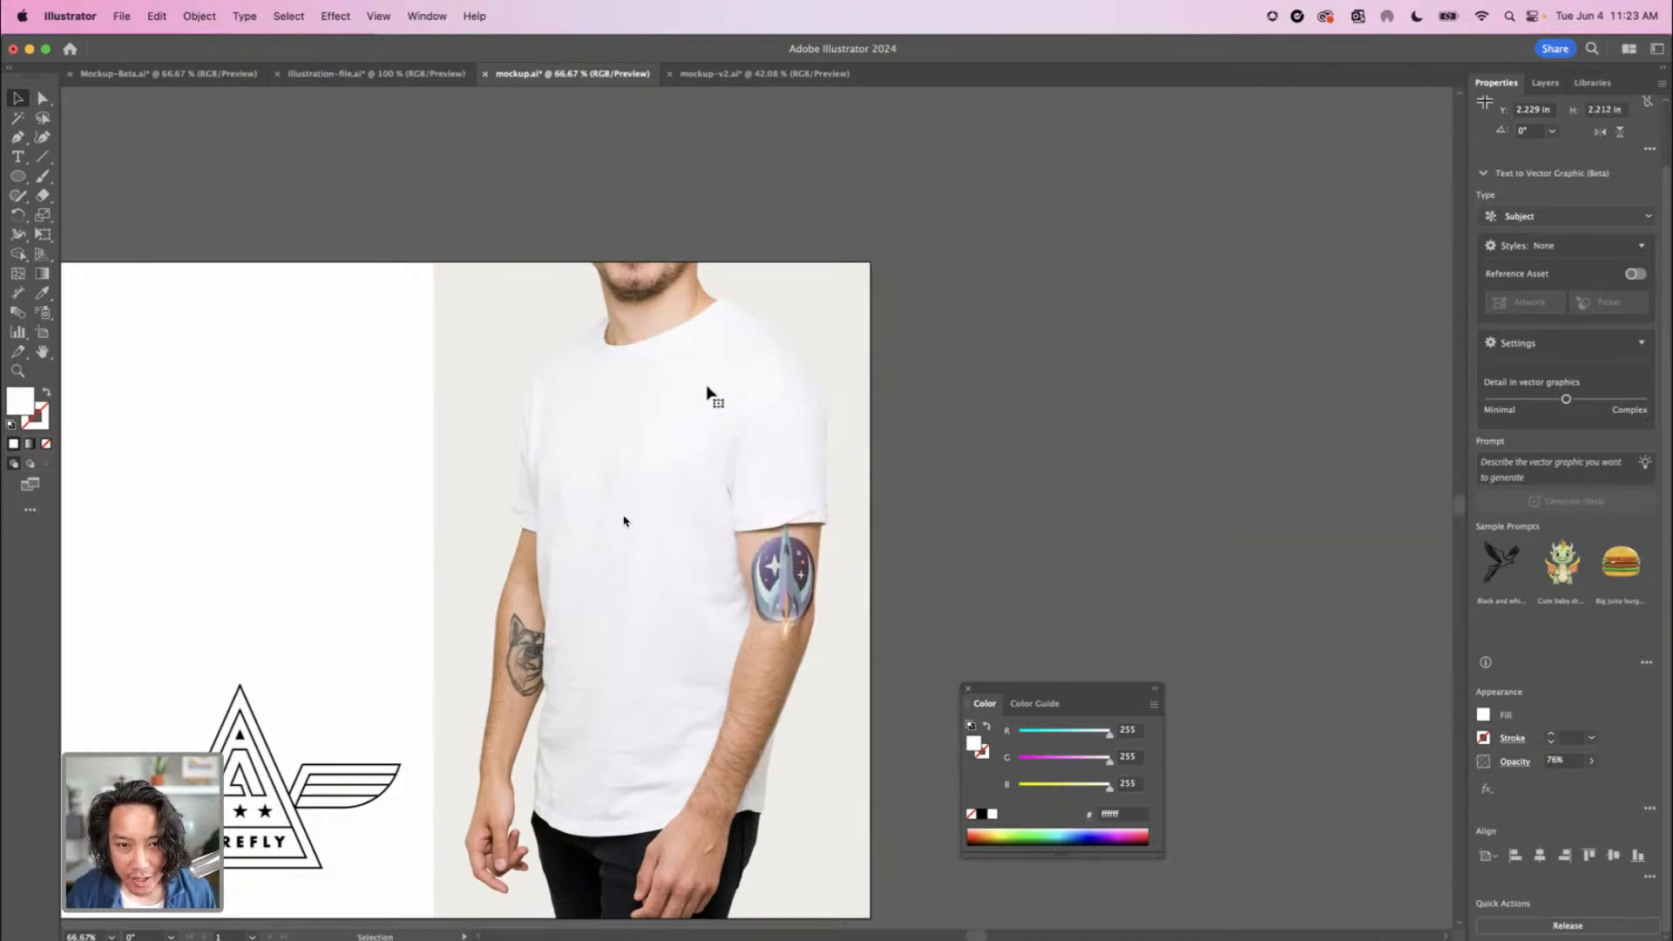
{"action": "left_click_drag", "start_coordinate": [707, 388], "coordinate": [748, 503]}
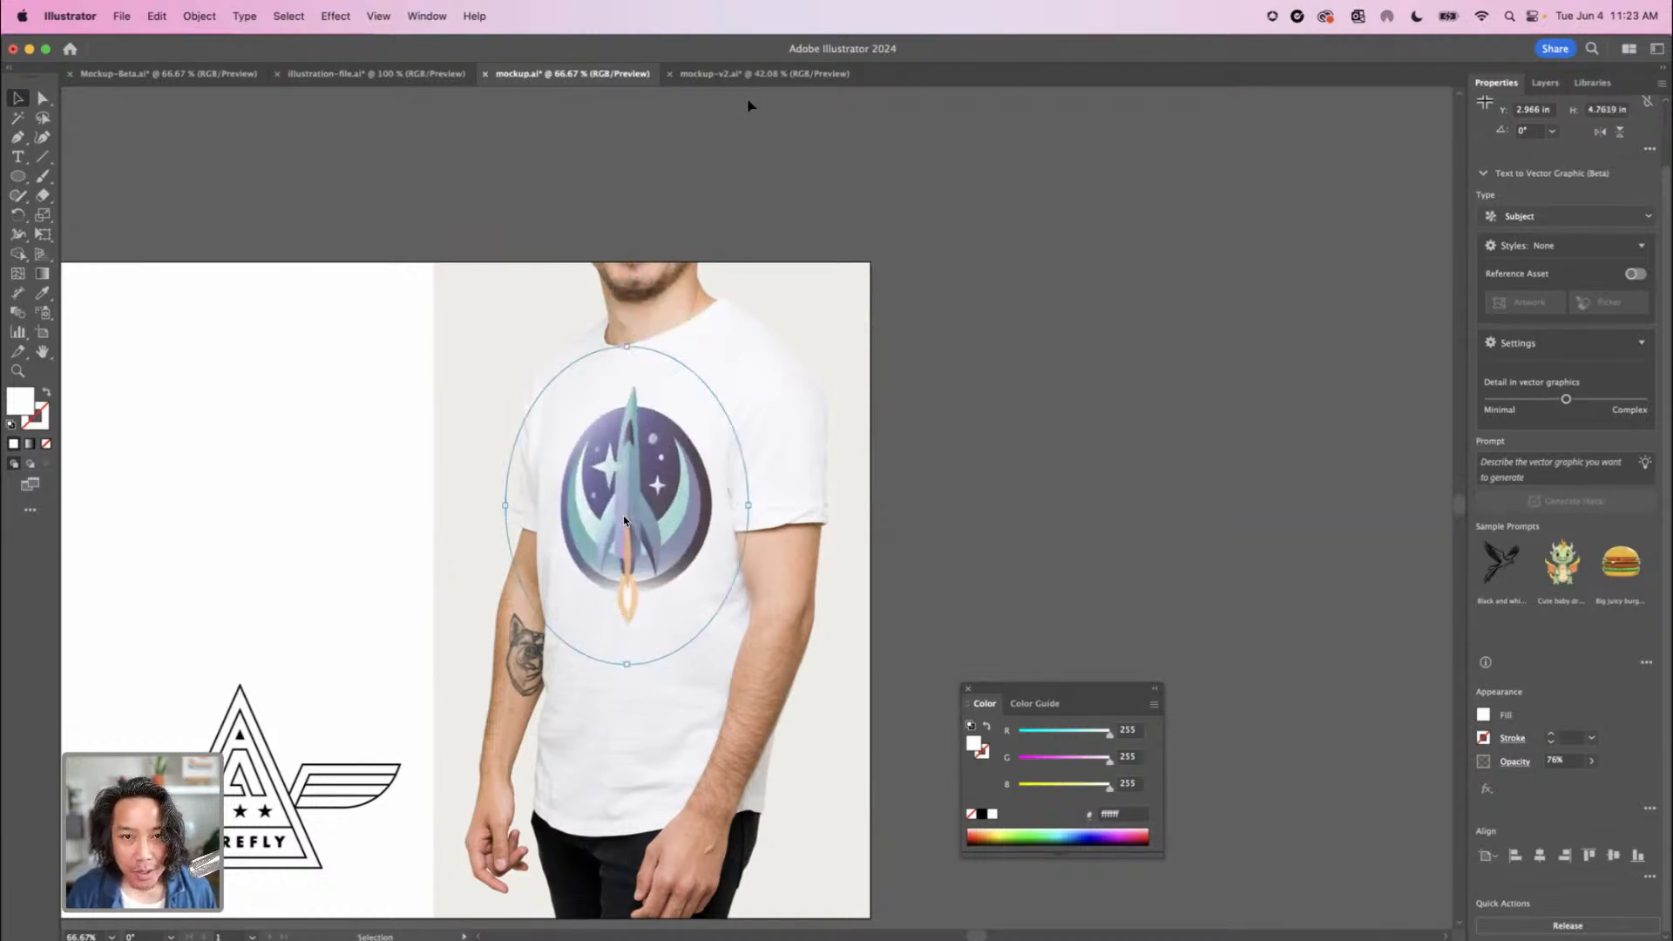
In mockup-v2.ai, generate recolor variations of the gray rocket badge from the prompt "retro tokyo" and apply the teal-and-red one
{"action": "left_click", "coordinate": [747, 74]}
{"action": "left_click", "coordinate": [505, 443]}
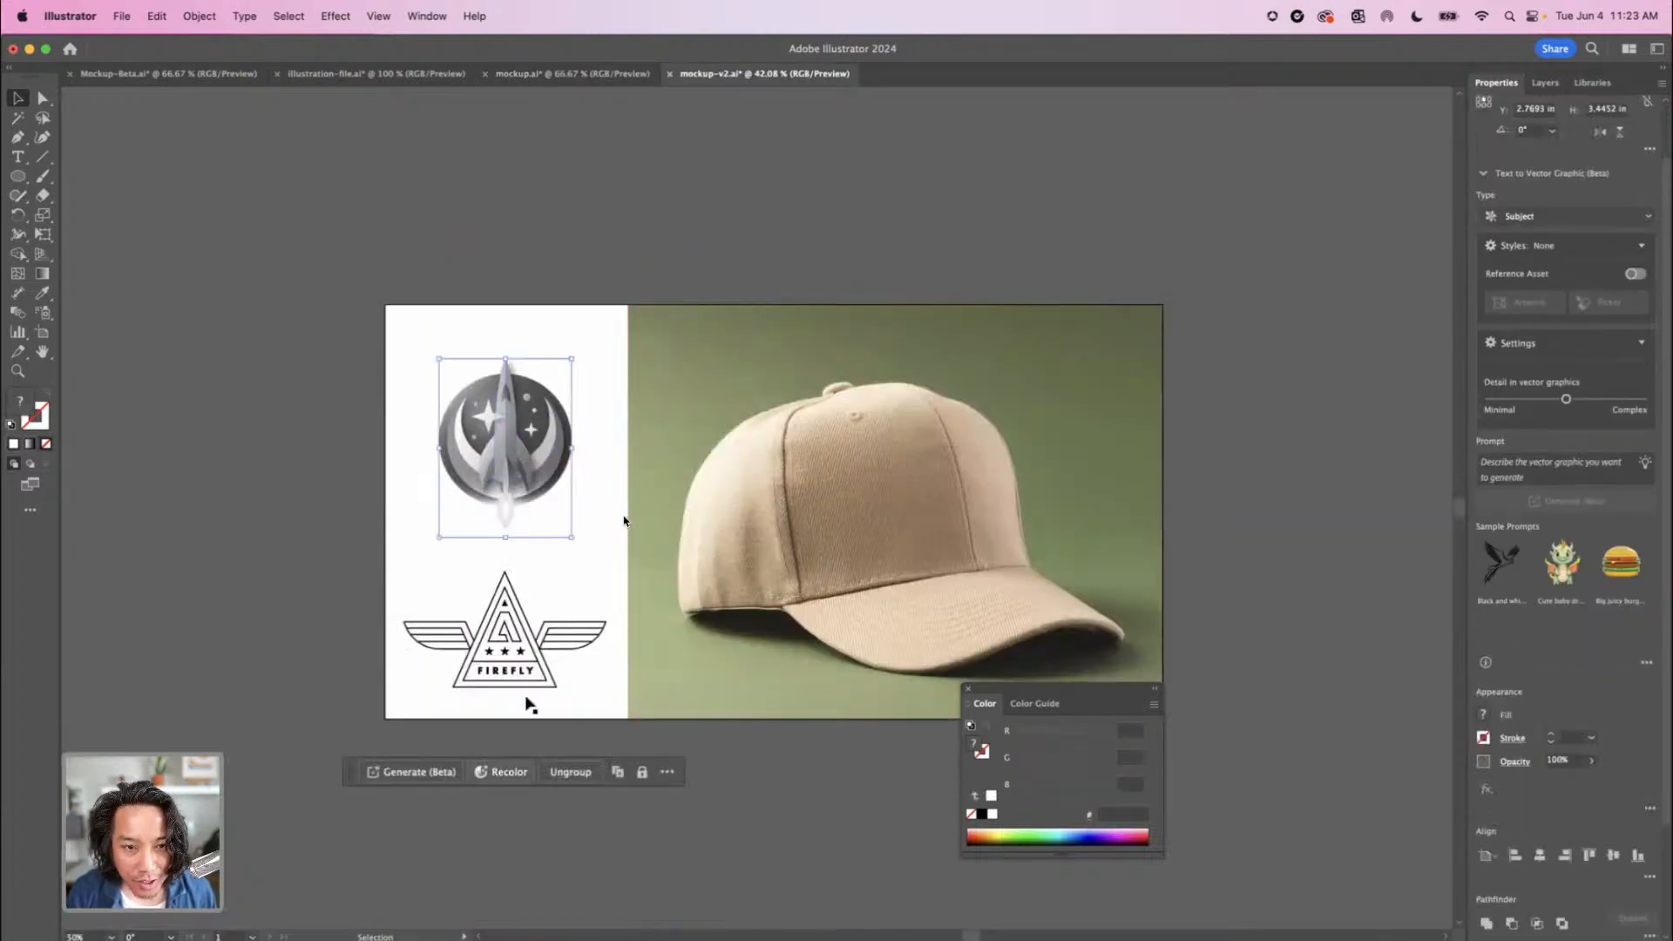
{"action": "left_click", "coordinate": [490, 773]}
{"action": "left_click", "coordinate": [710, 285]}
{"action": "left_click", "coordinate": [706, 343]}
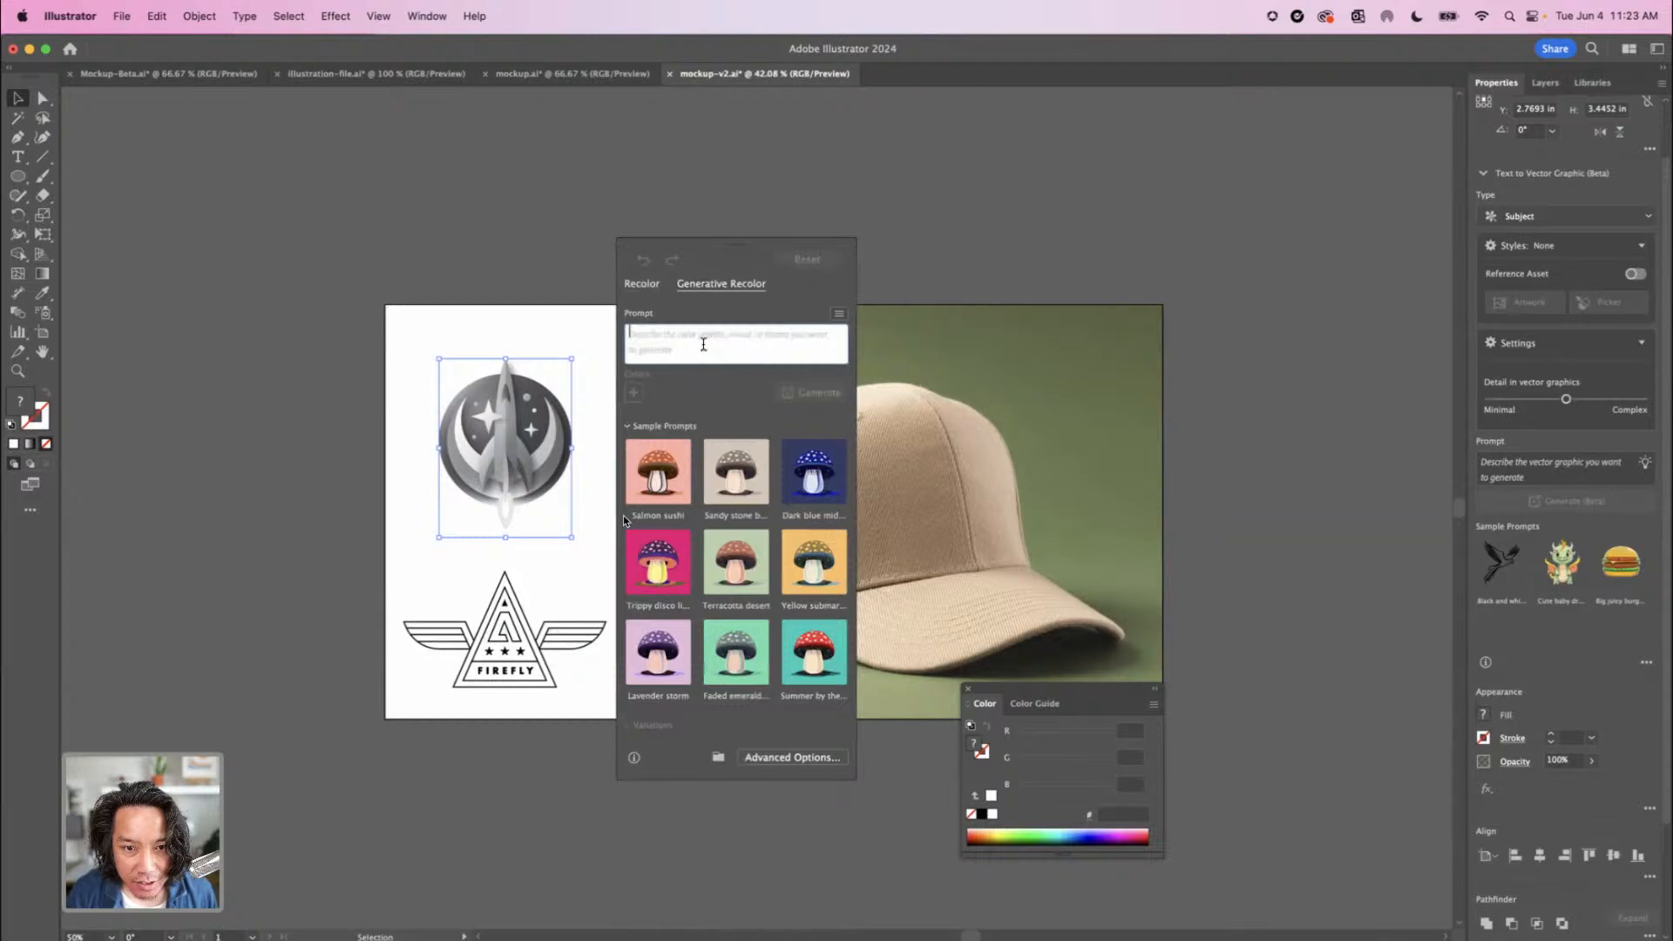
{"action": "type", "text": "retro"}
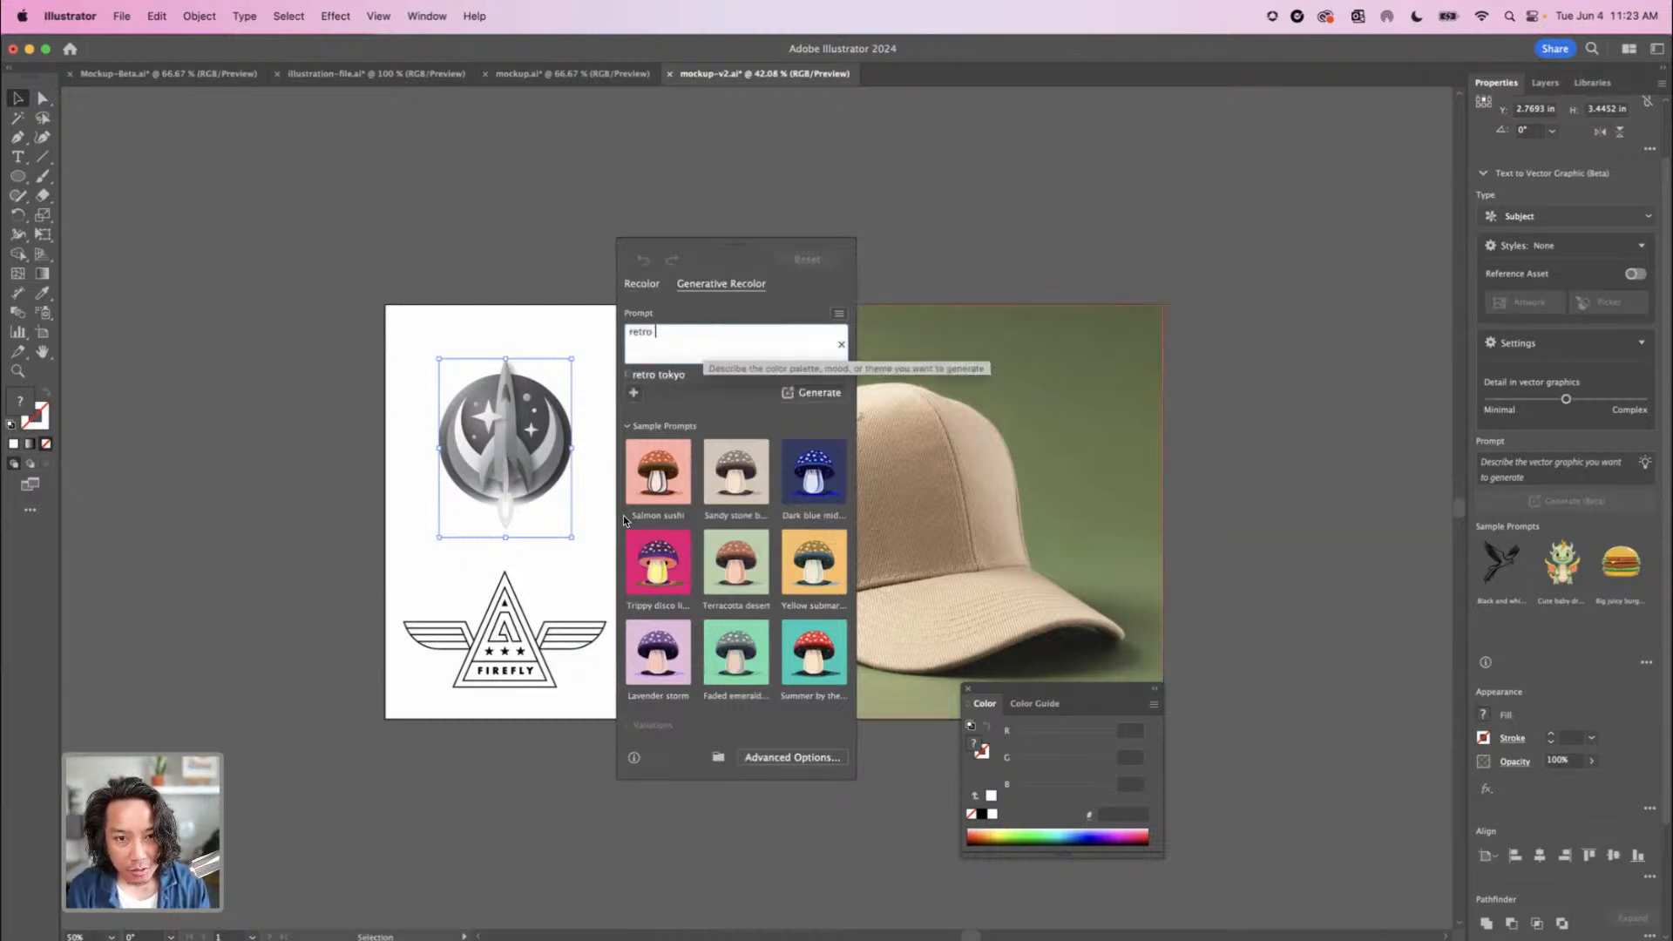
{"action": "left_click", "coordinate": [697, 381]}
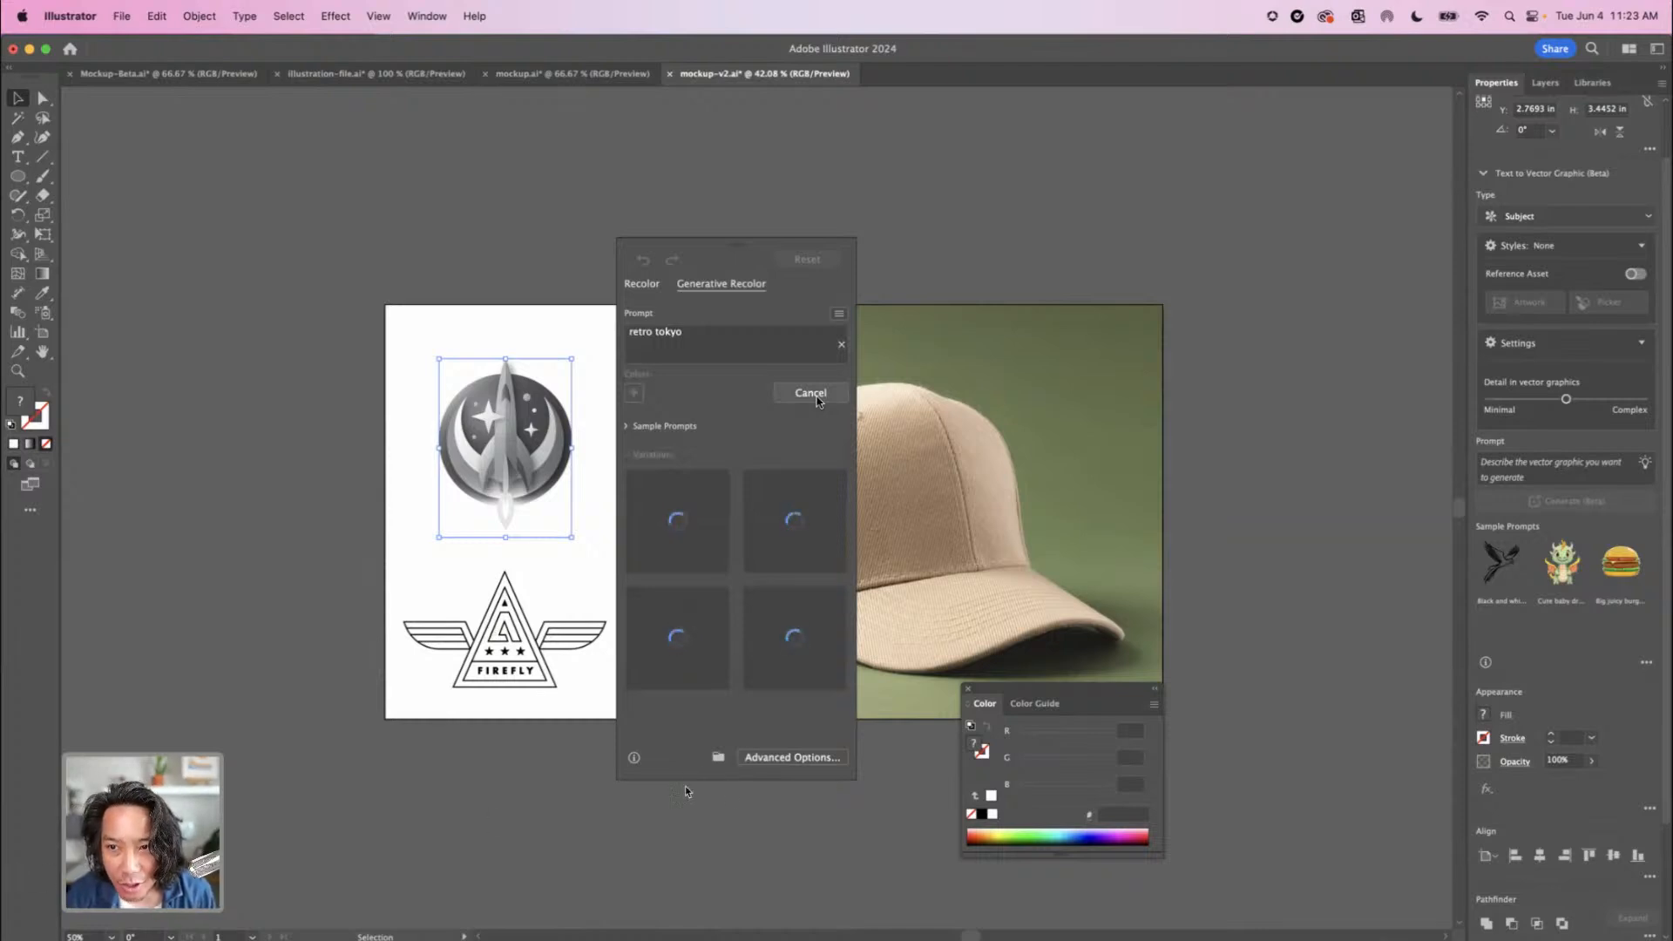
{"action": "left_click", "coordinate": [795, 523]}
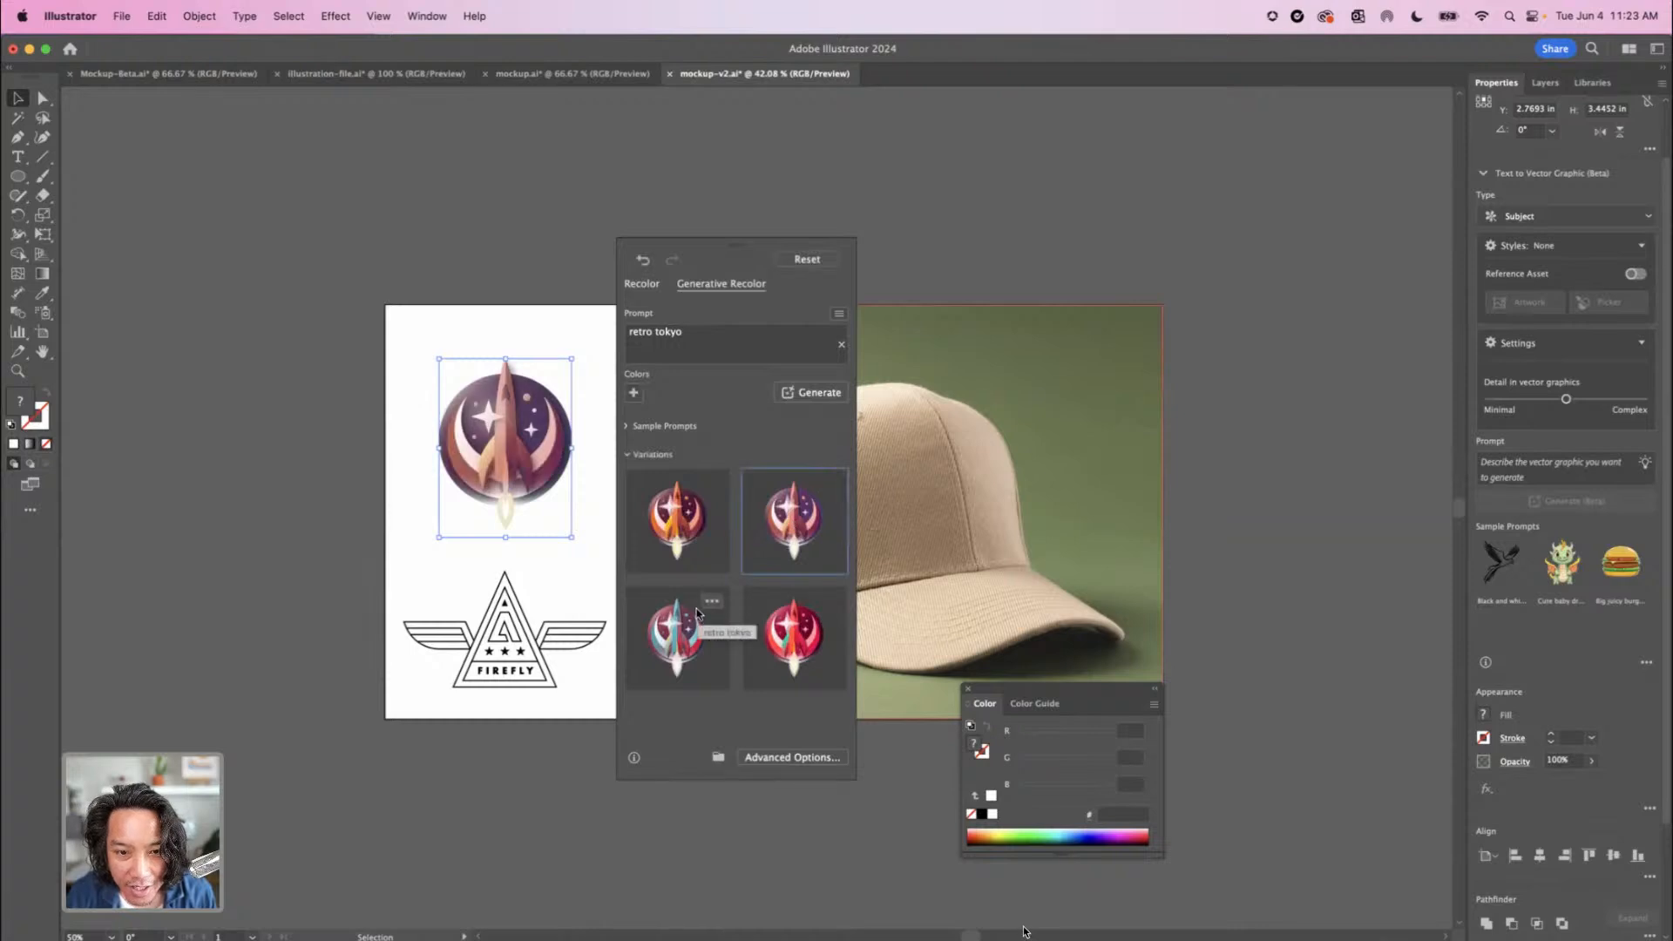
{"action": "left_click", "coordinate": [682, 638]}
{"action": "left_click", "coordinate": [478, 269]}
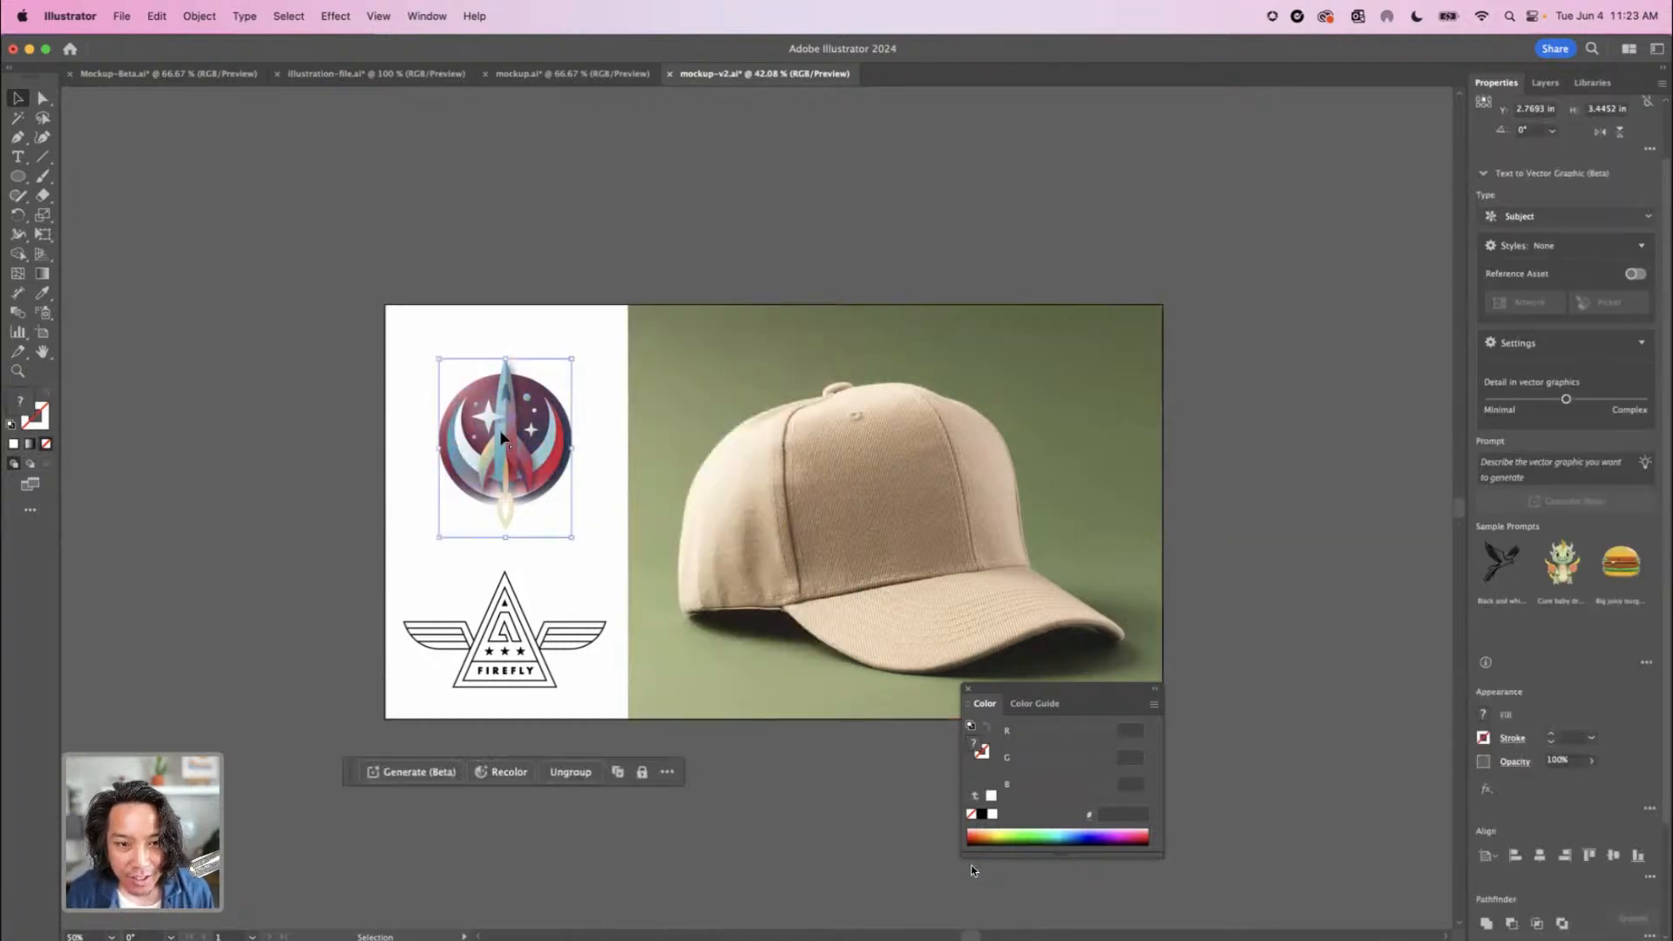
Make a mockup of the recolored rocket badge on the cap's front and set the badge's opacity to 71%
{"action": "left_click_drag", "start_coordinate": [502, 429], "coordinate": [913, 492]}
{"action": "left_click", "coordinate": [882, 666], "text": "shift"}
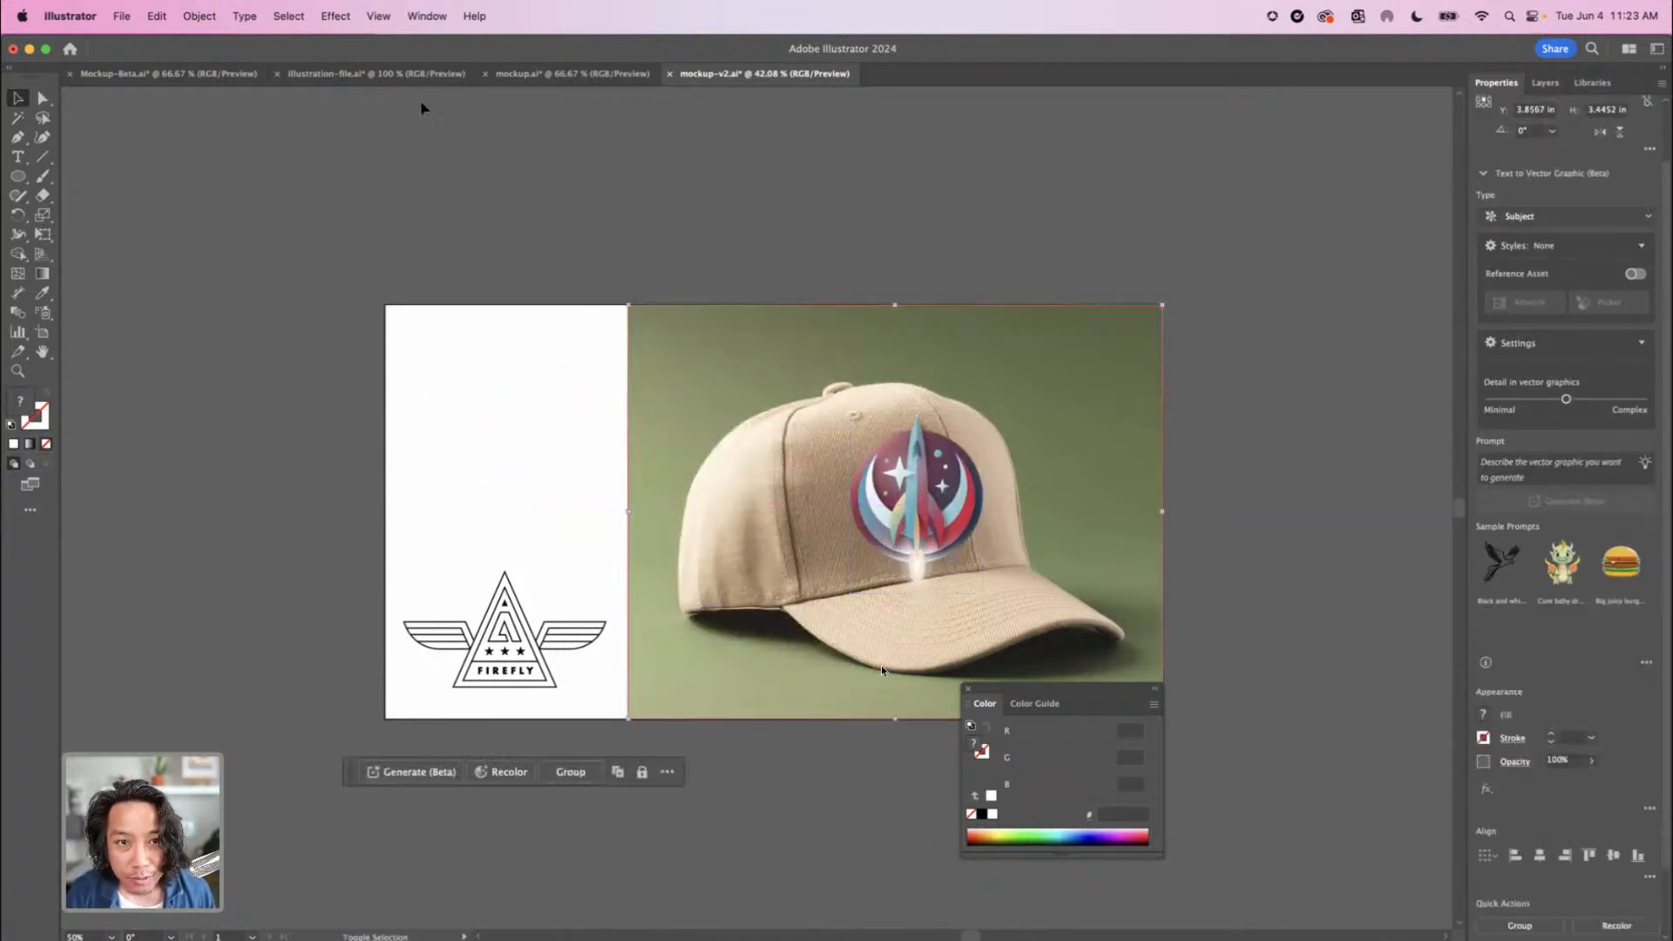
{"action": "left_click", "coordinate": [200, 16]}
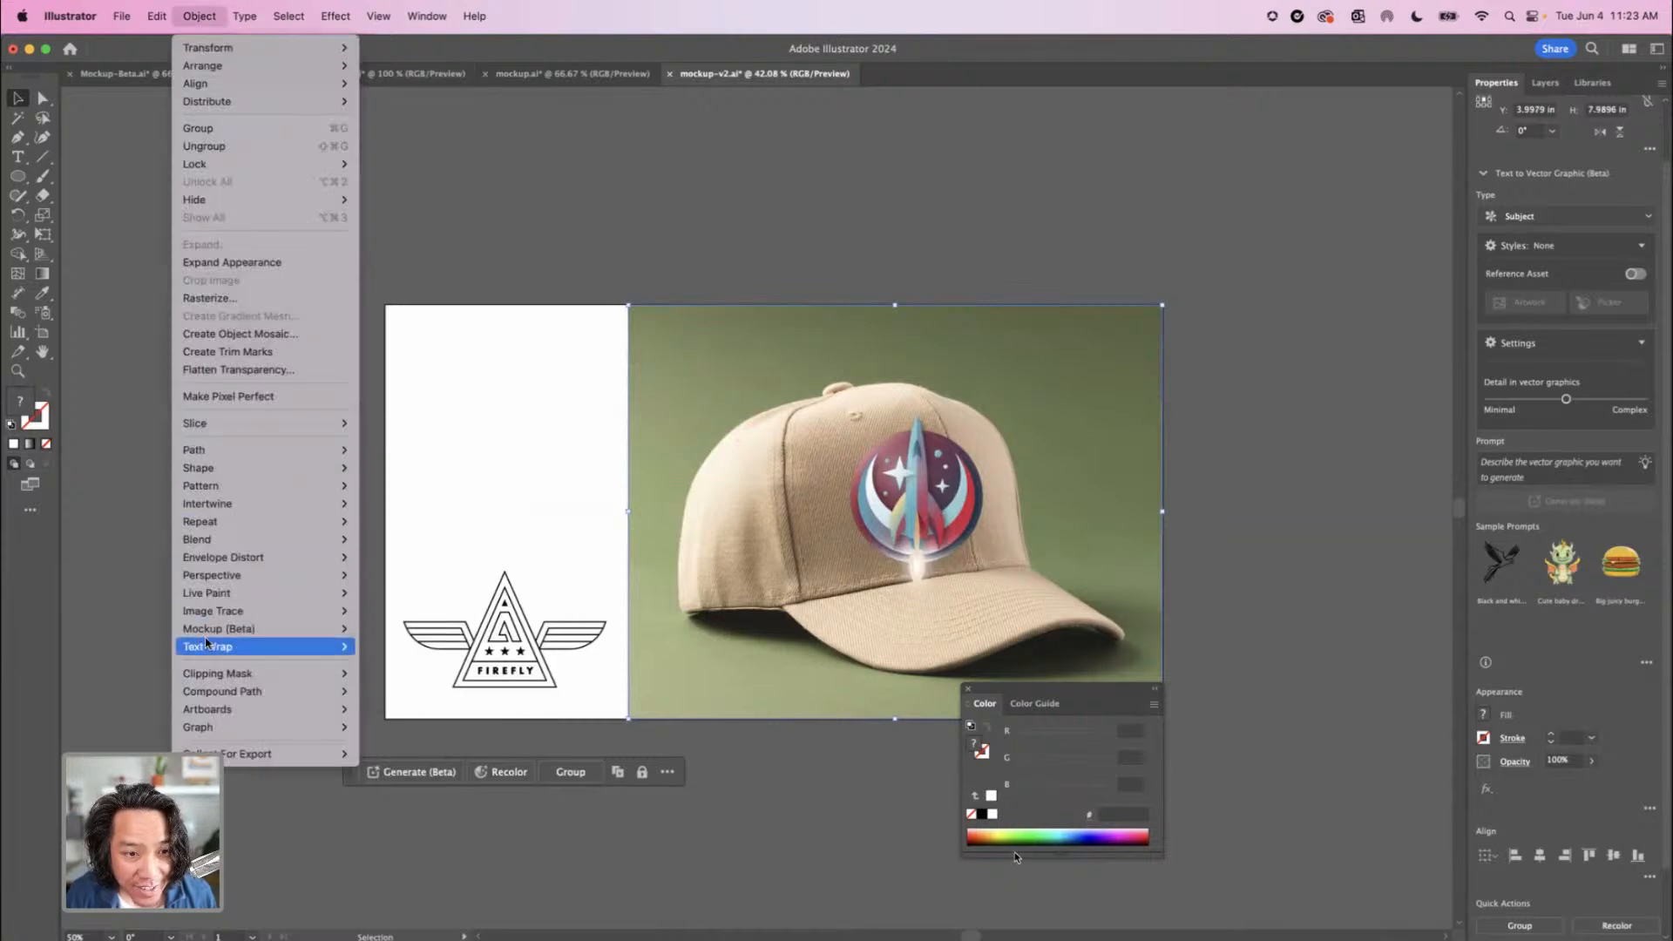
{"action": "left_click", "coordinate": [375, 634]}
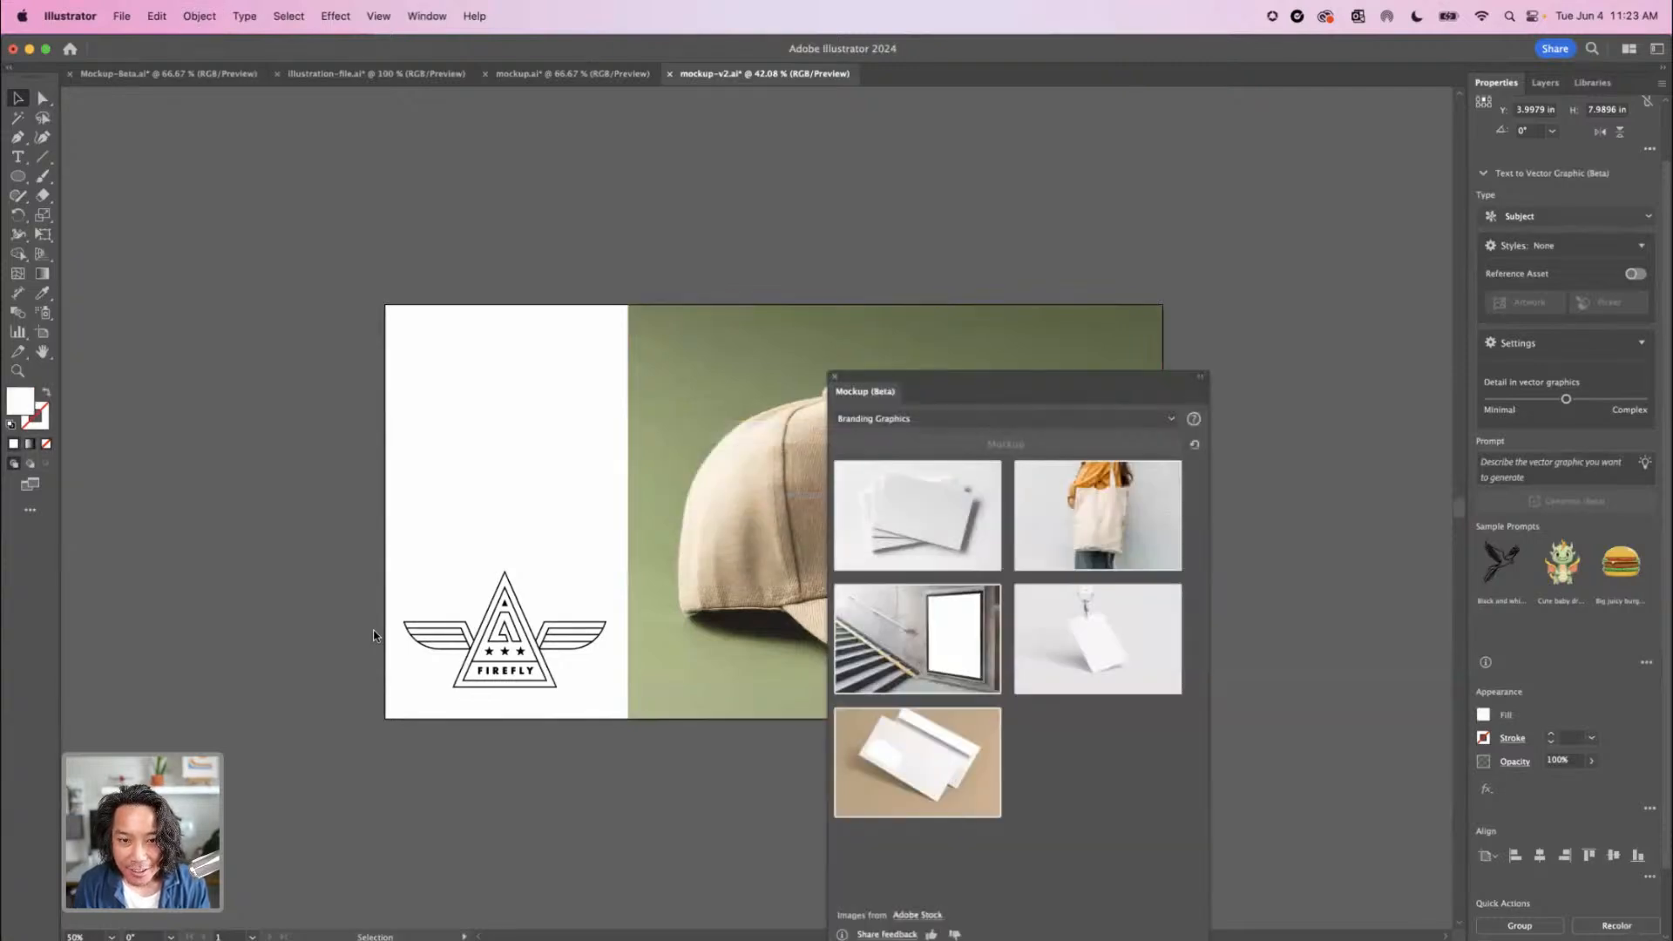
{"action": "left_click", "coordinate": [833, 379]}
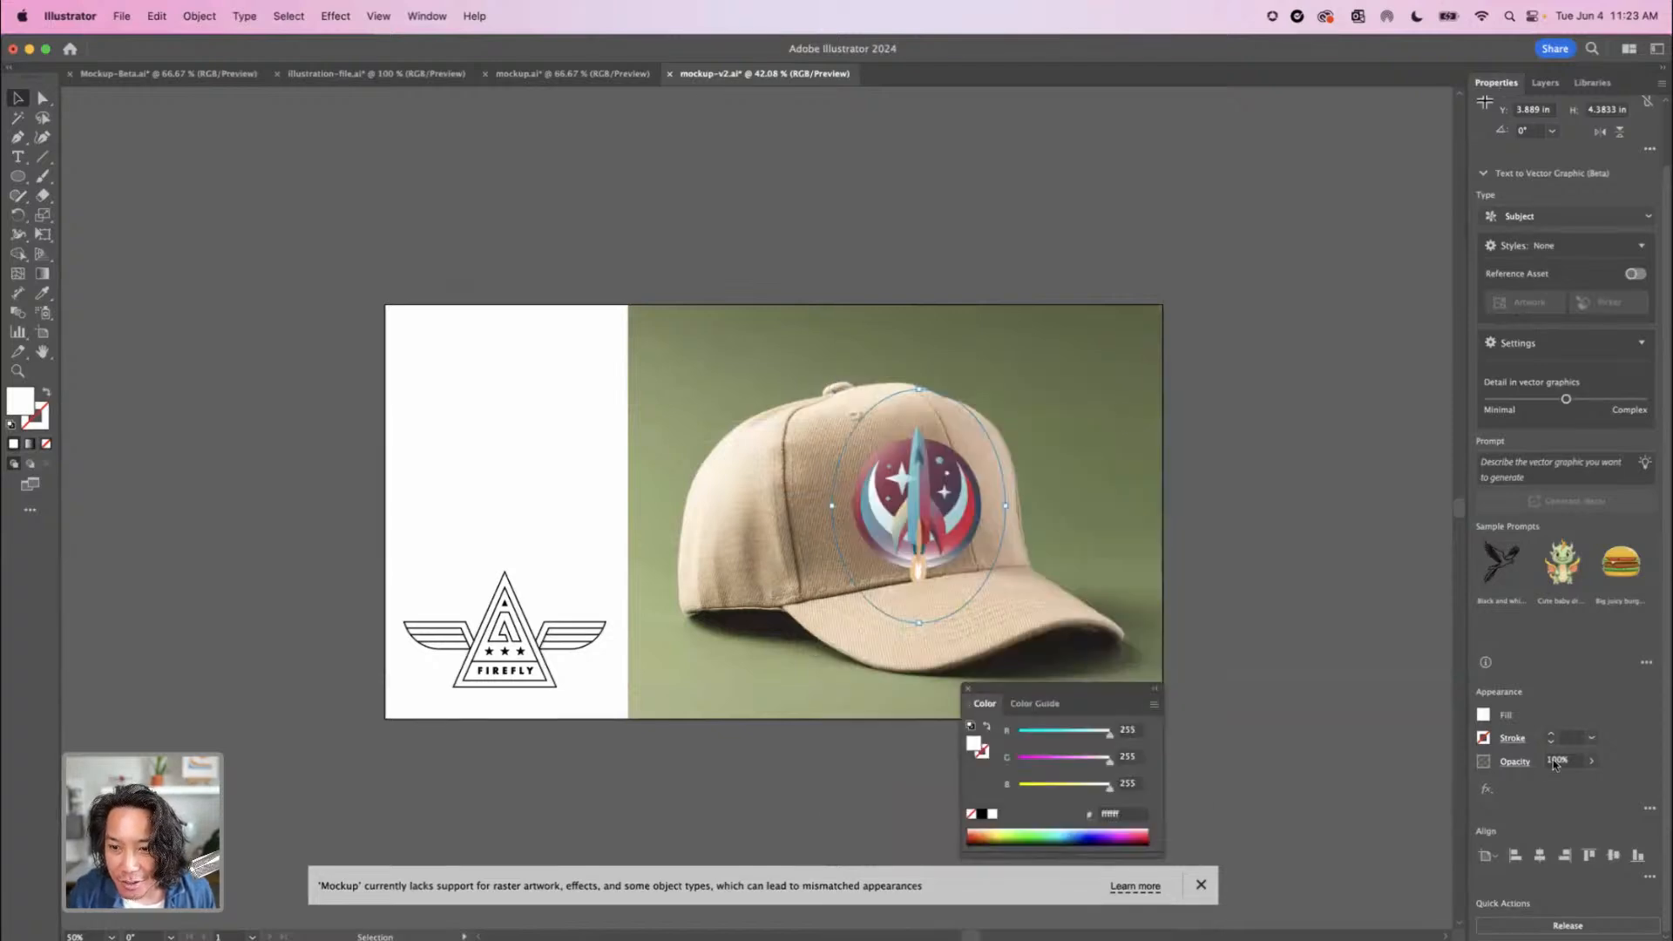
{"action": "left_click", "coordinate": [1592, 761]}
{"action": "left_click_drag", "start_coordinate": [1590, 781], "coordinate": [1572, 782]}
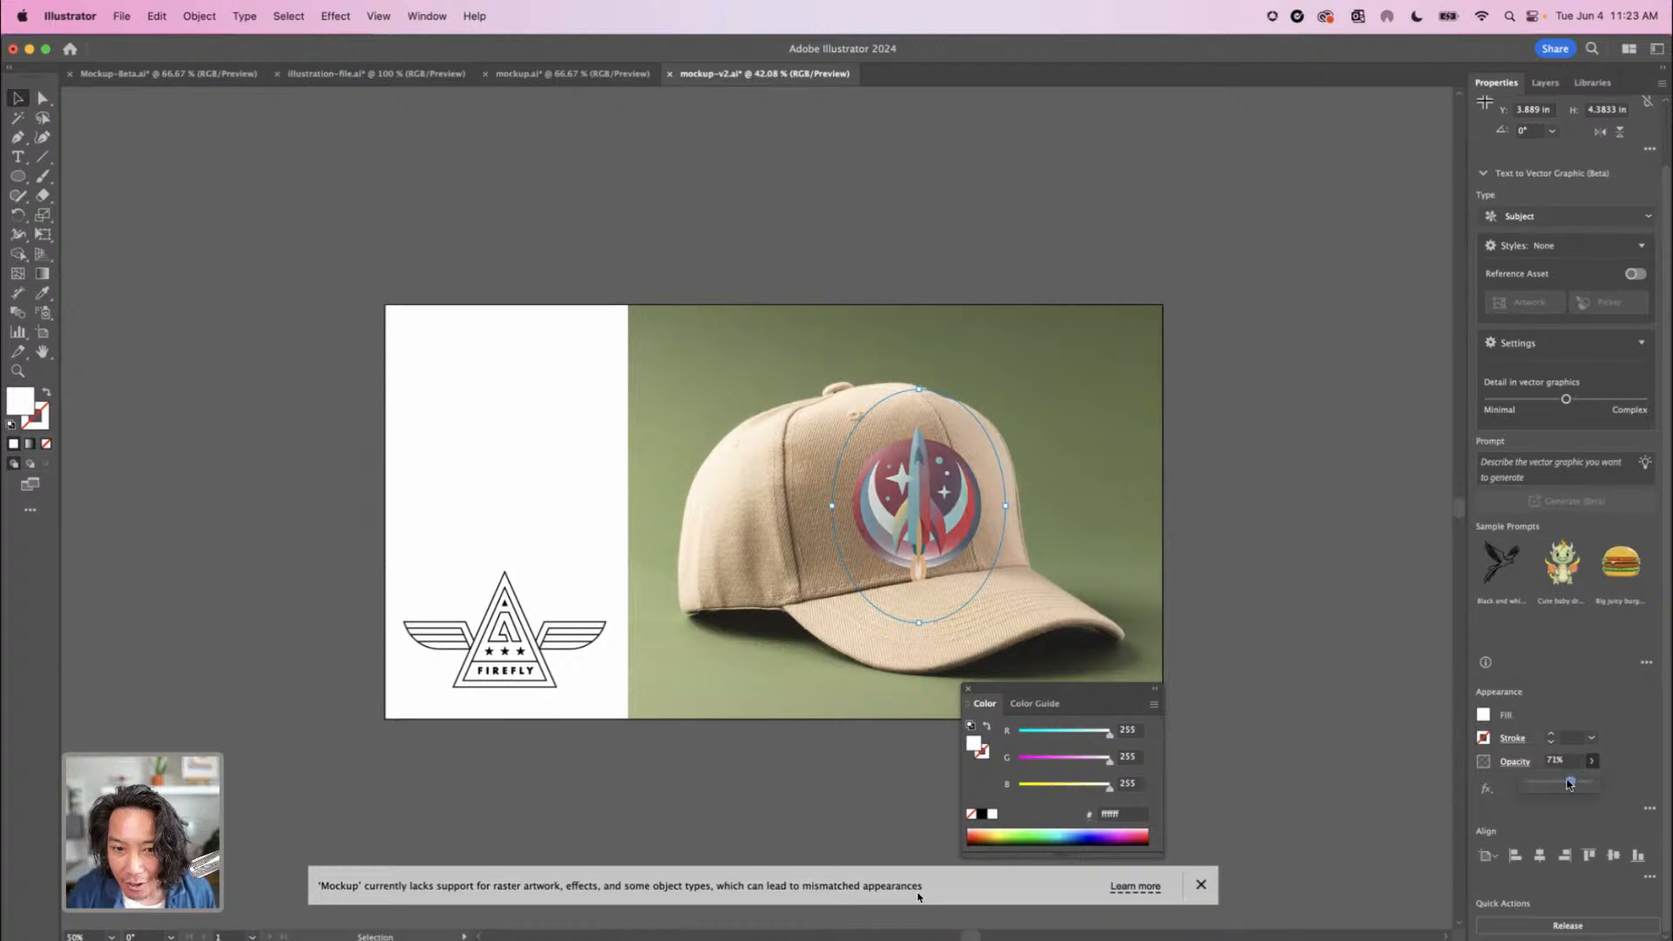
Move the badge onto the outer end of the cap's brim and examine how it wraps around the edge
{"action": "left_click_drag", "start_coordinate": [923, 522], "coordinate": [1077, 649]}
{"action": "key", "text": "super+equal"}
{"action": "key", "text": "super+equal"}
{"action": "key", "text": "super+equal"}
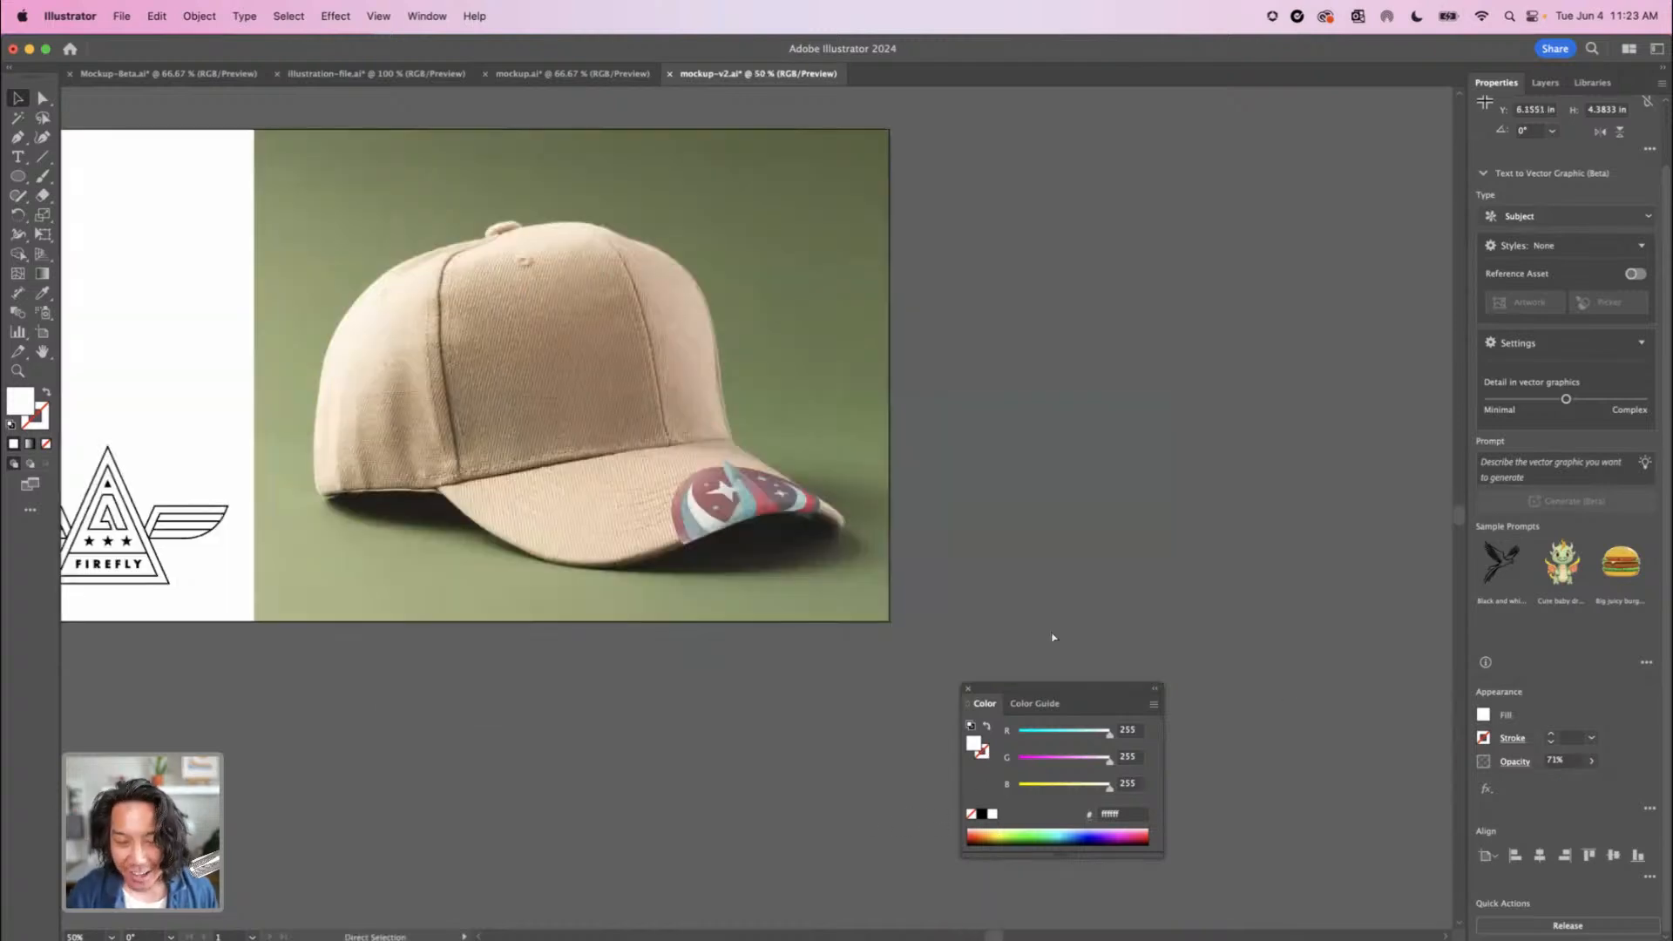
{"action": "key", "text": "super+equal"}
{"action": "key", "text": "v"}
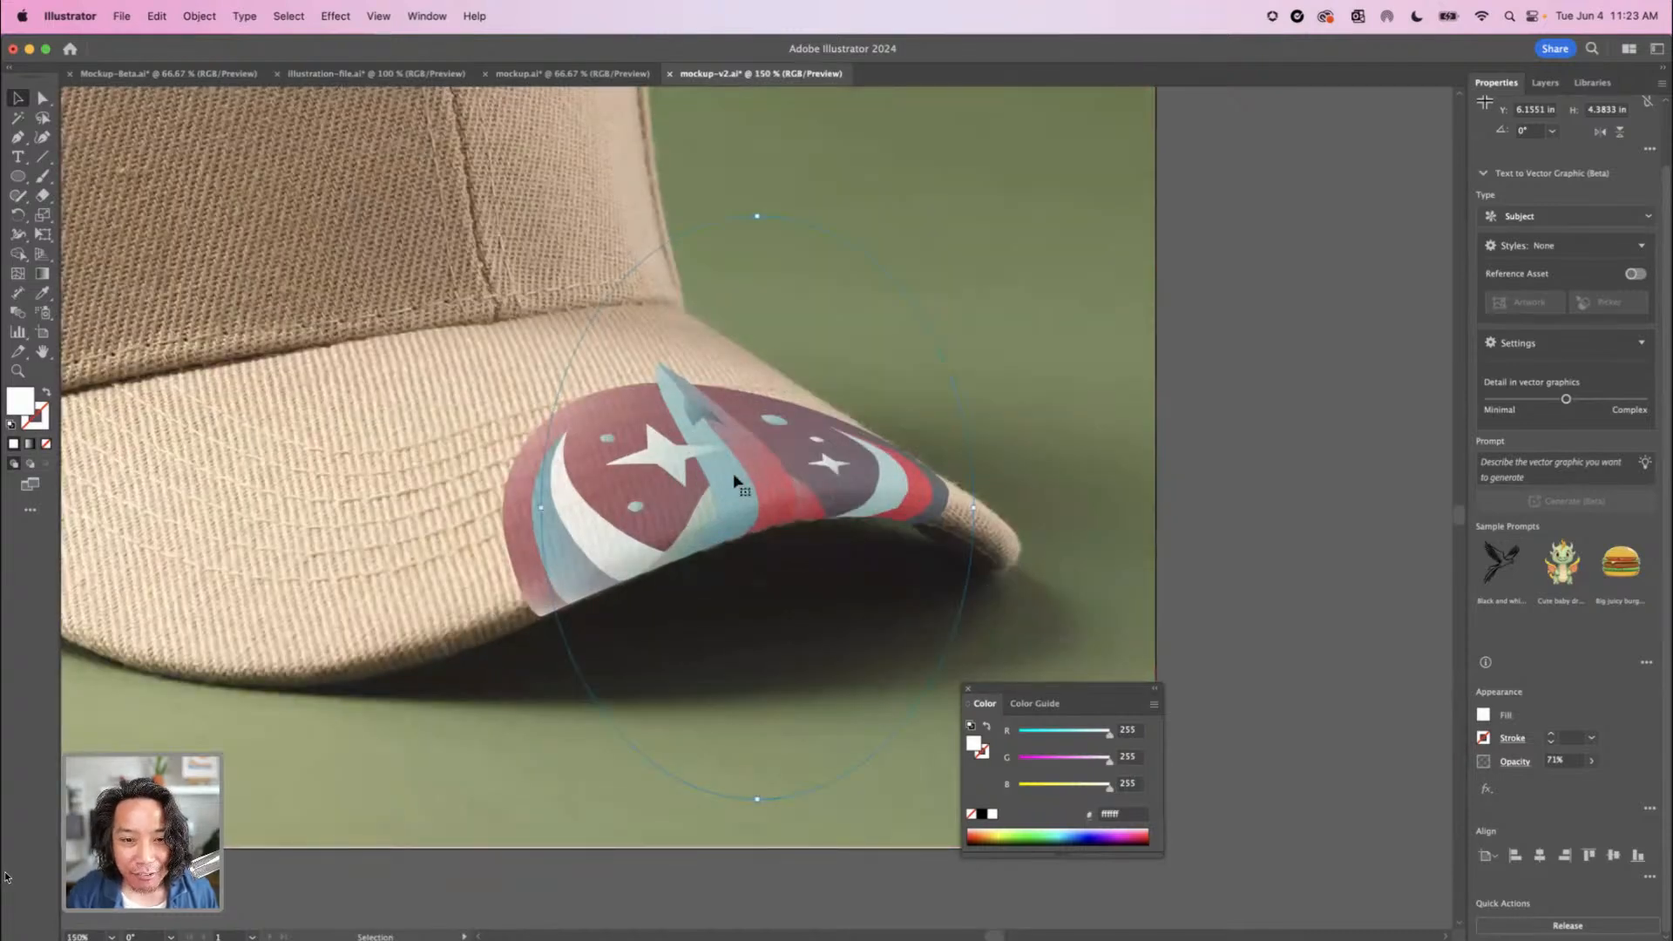
Move the badge off the brim onto the cap's rear side panel and scale it down to about 3 in high
{"action": "left_click_drag", "start_coordinate": [746, 488], "coordinate": [427, 255]}
{"action": "key", "text": "super+minus"}
{"action": "key", "text": "super+minus"}
{"action": "key", "text": "super+minus"}
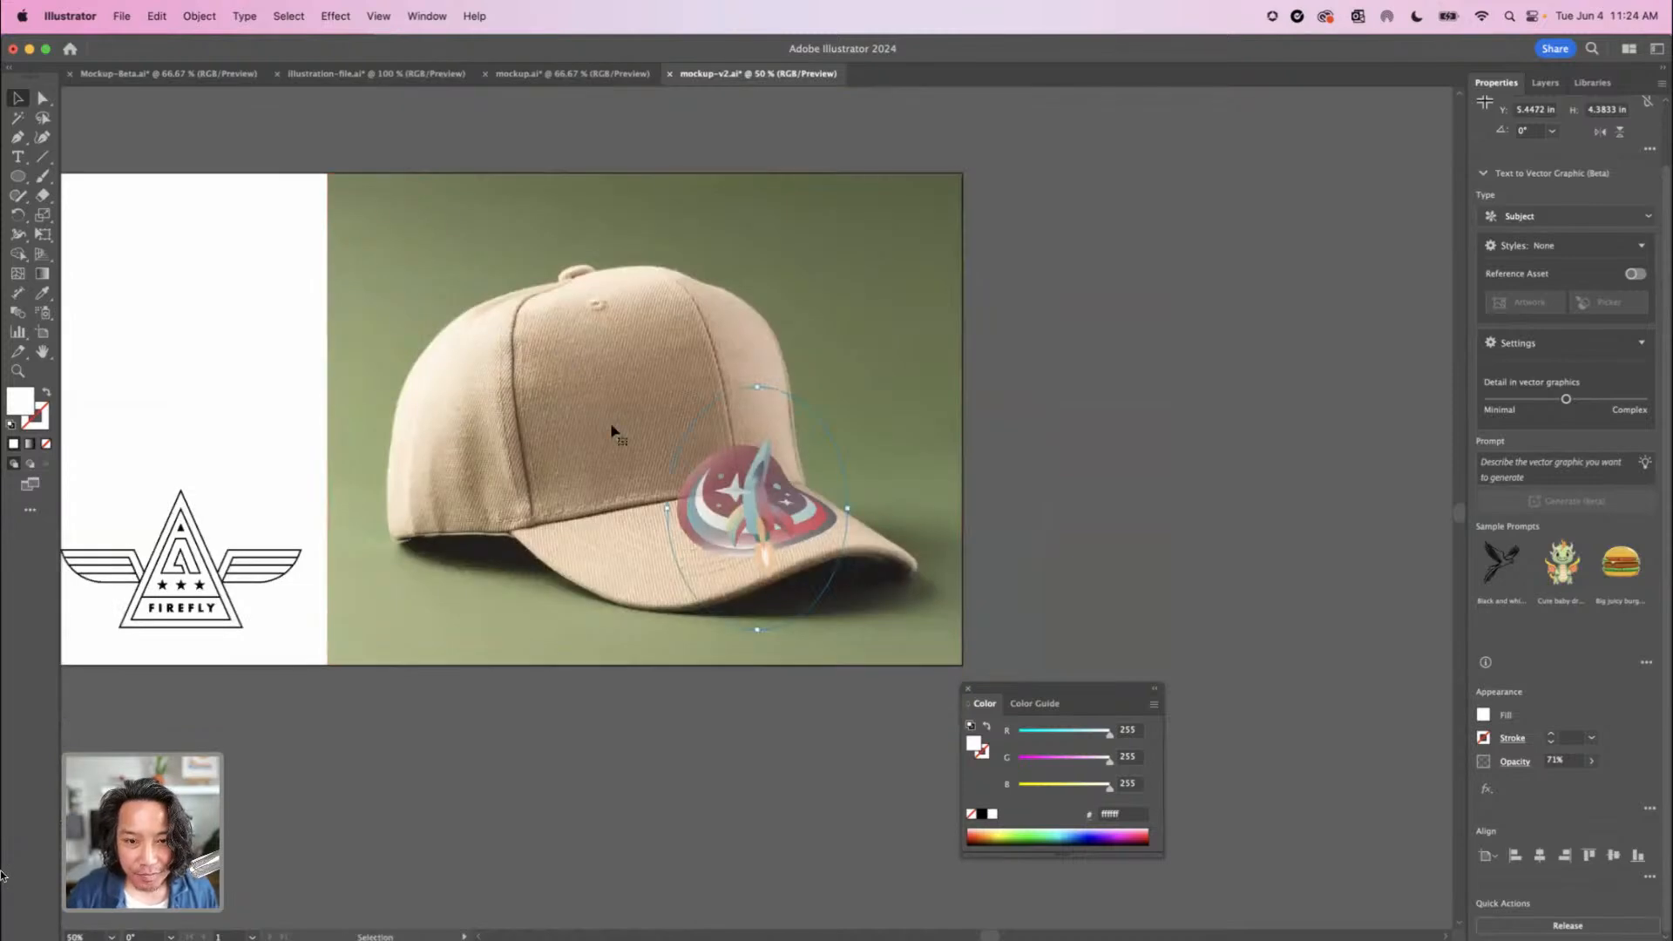
{"action": "left_click_drag", "start_coordinate": [610, 441], "coordinate": [422, 431]}
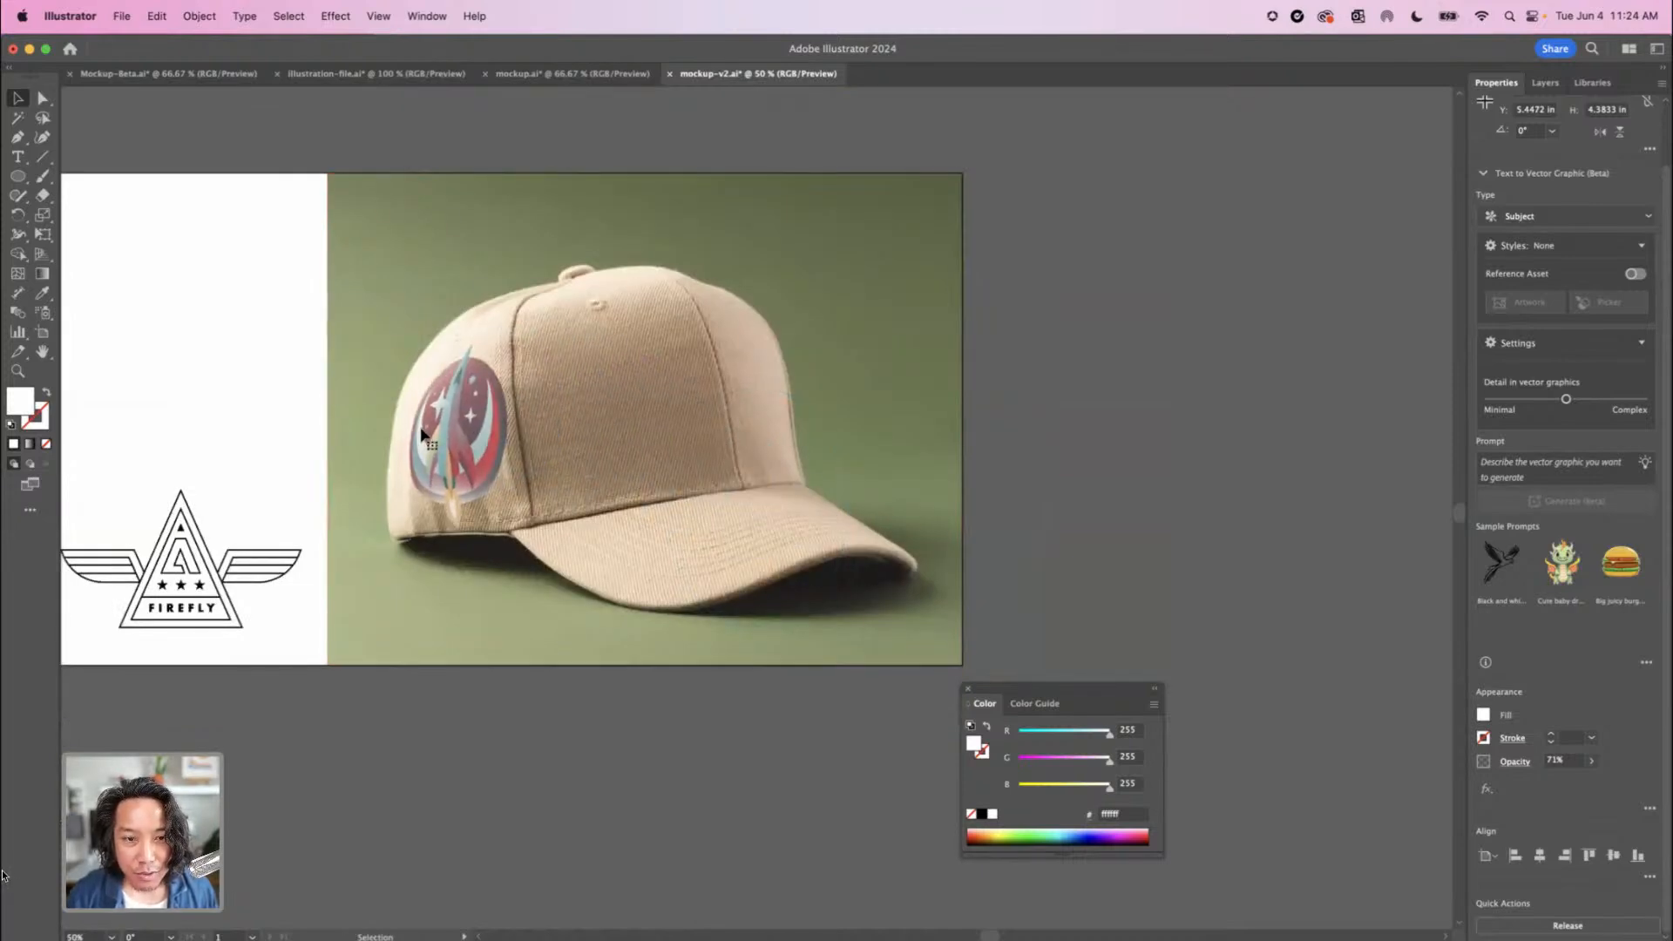
{"action": "left_click_drag", "start_coordinate": [533, 434], "coordinate": [446, 447]}
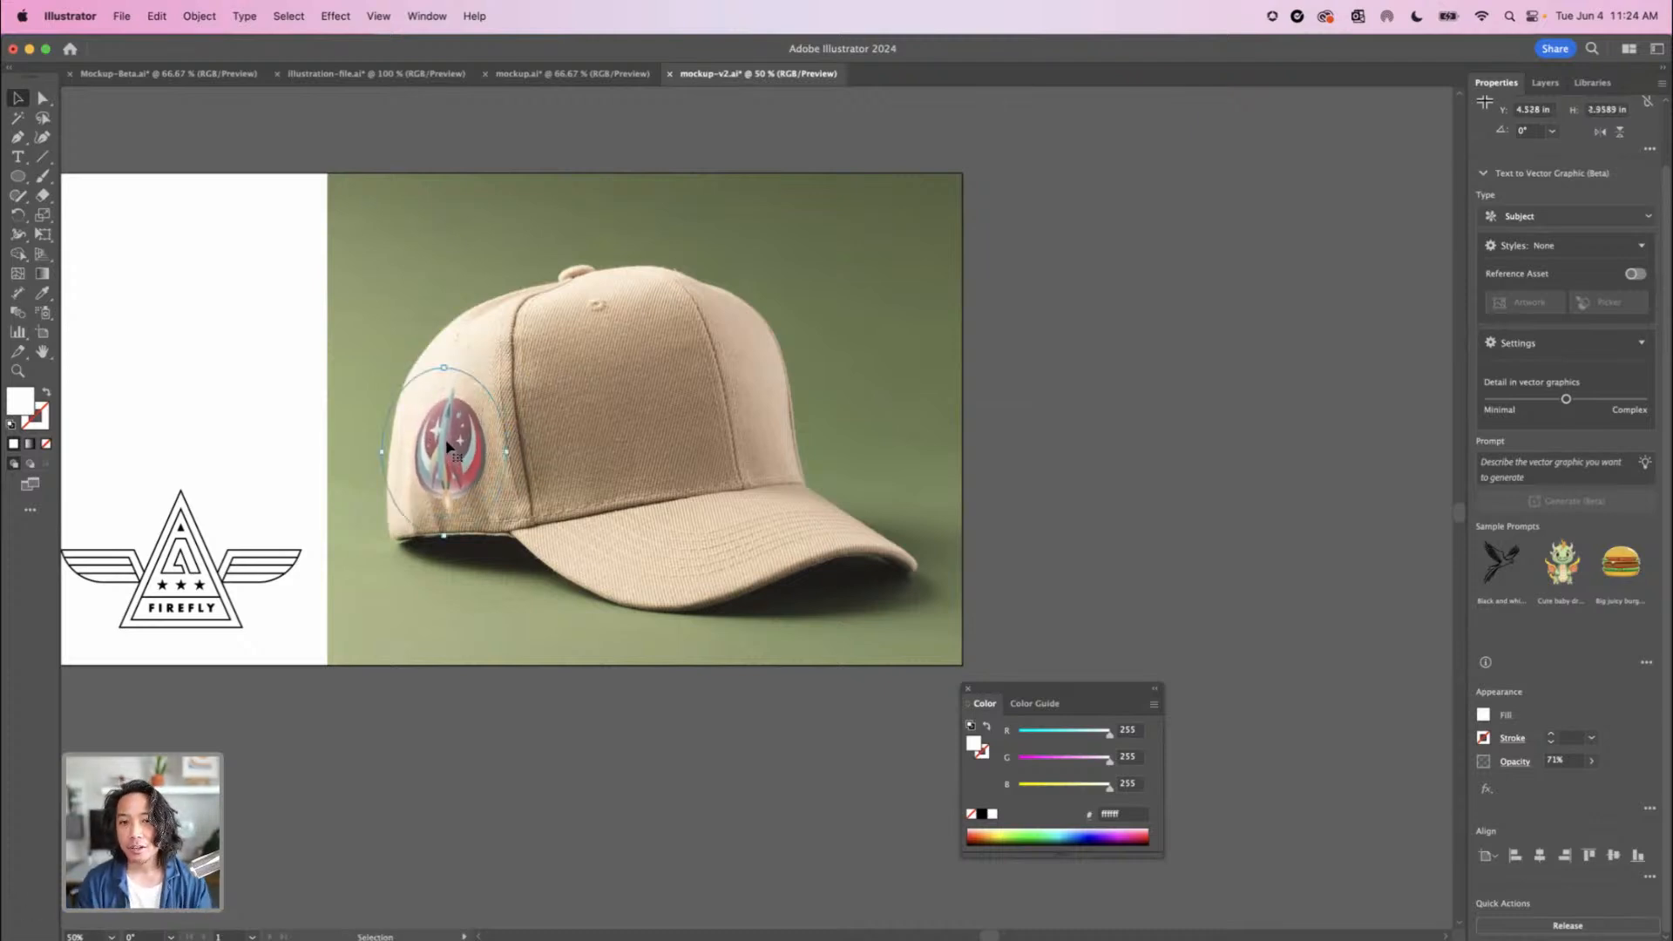